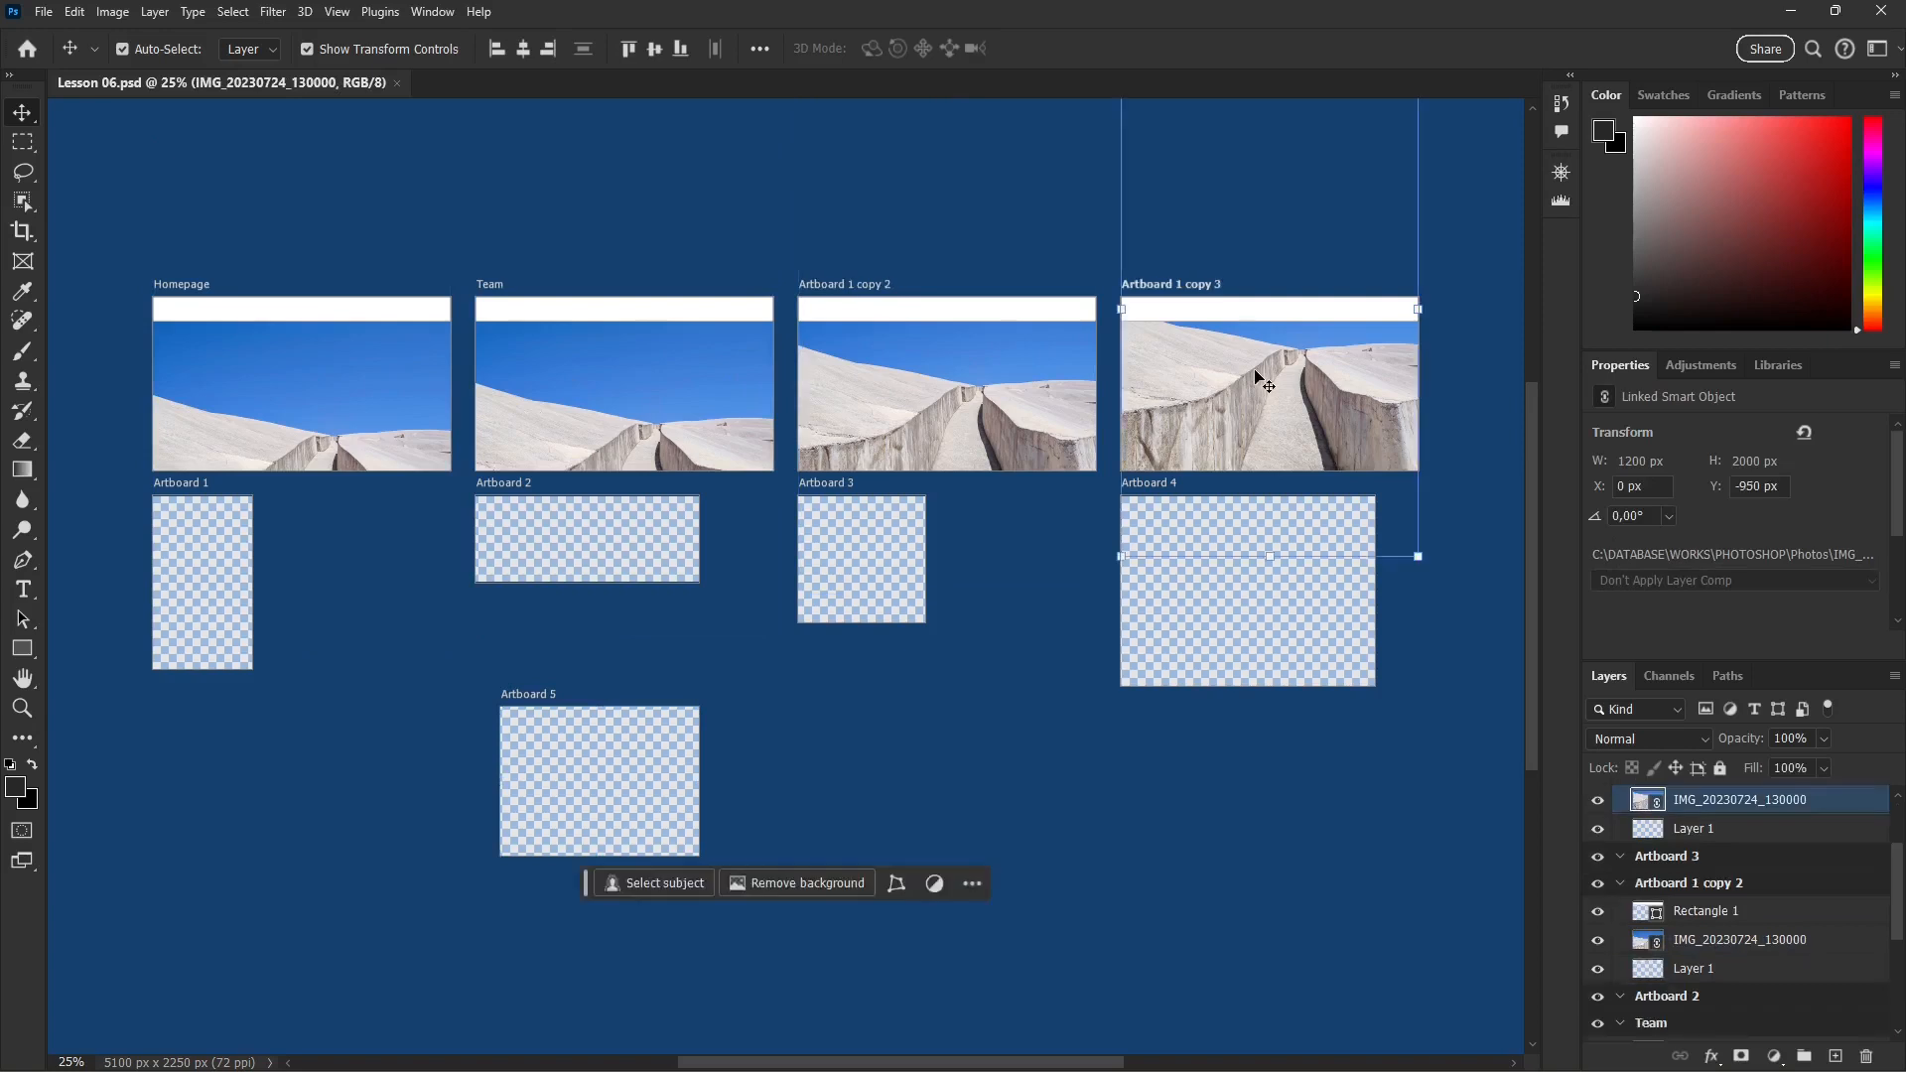
# Step: Examine the linked landscape photo in each of the four website artboards and the empty artboards below them
pyautogui.click(1005, 439)
pyautogui.click(631, 456)
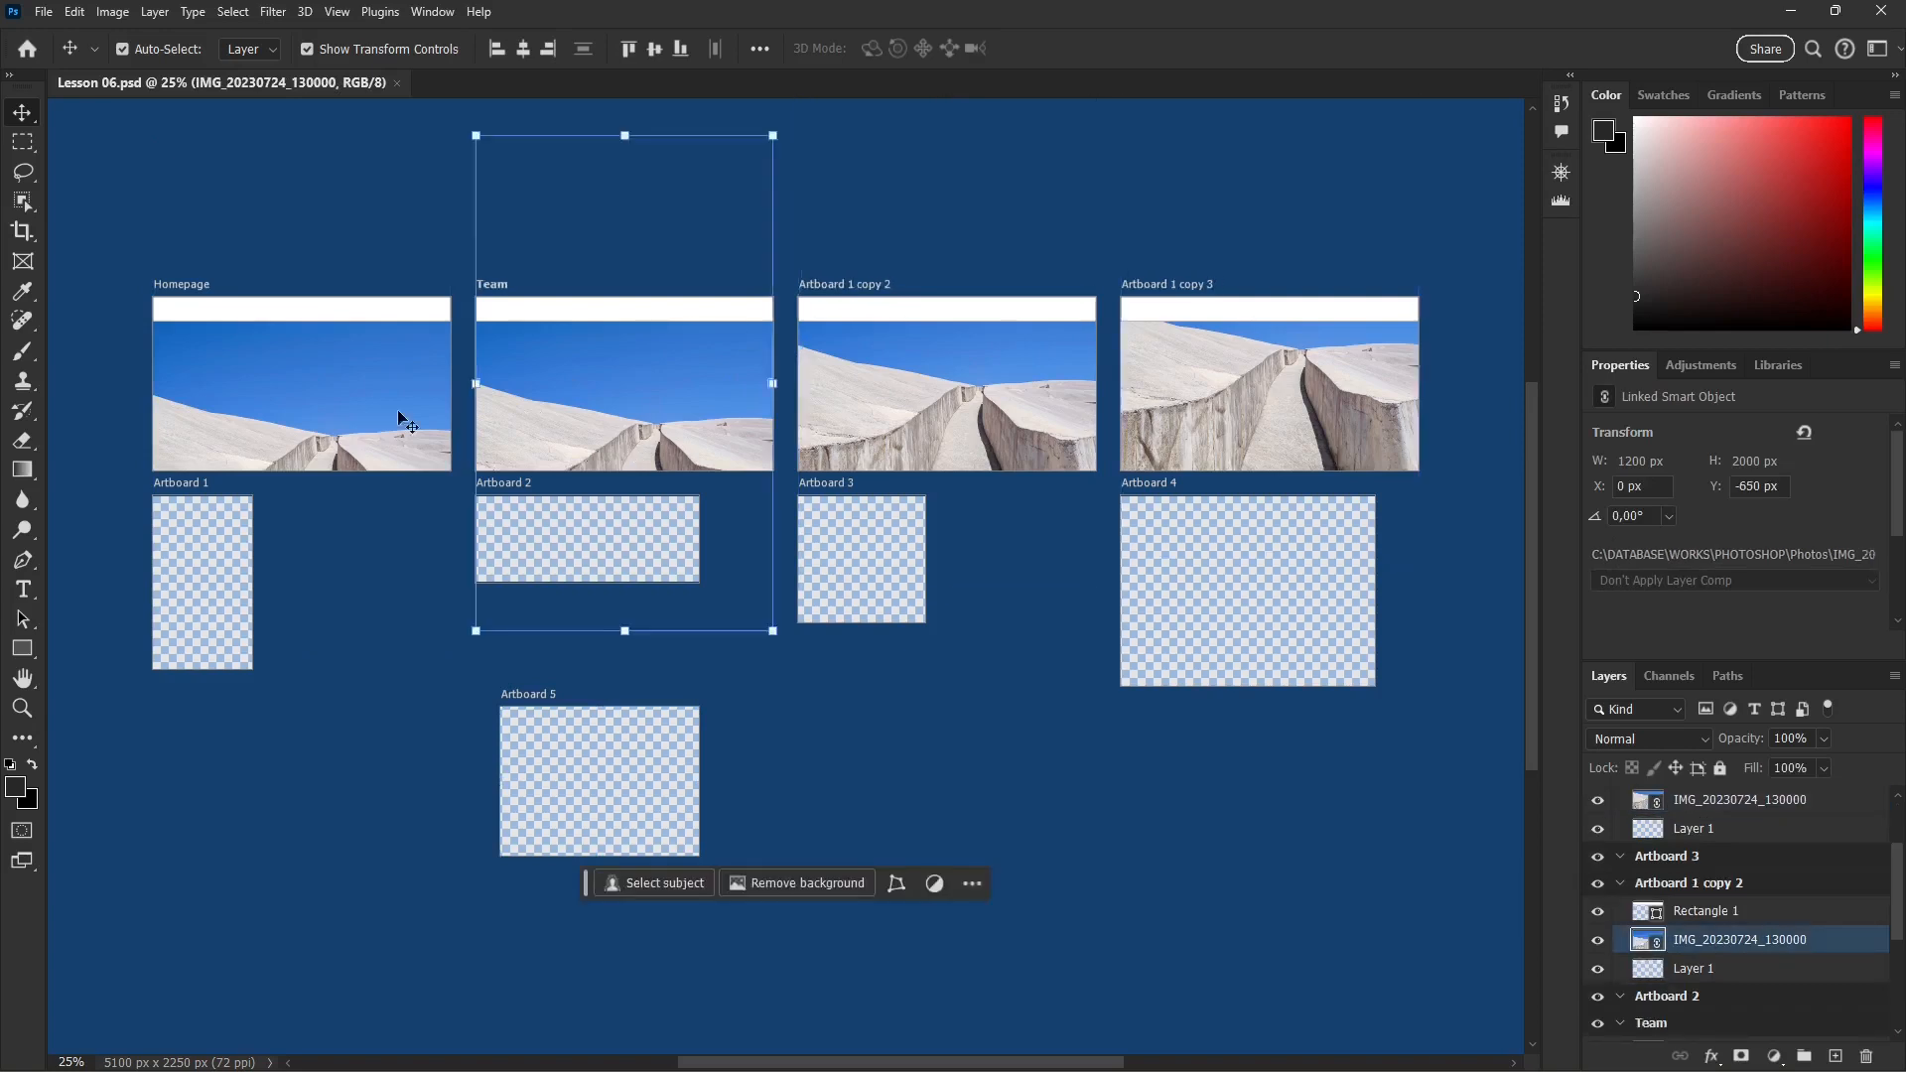
pyautogui.click(286, 369)
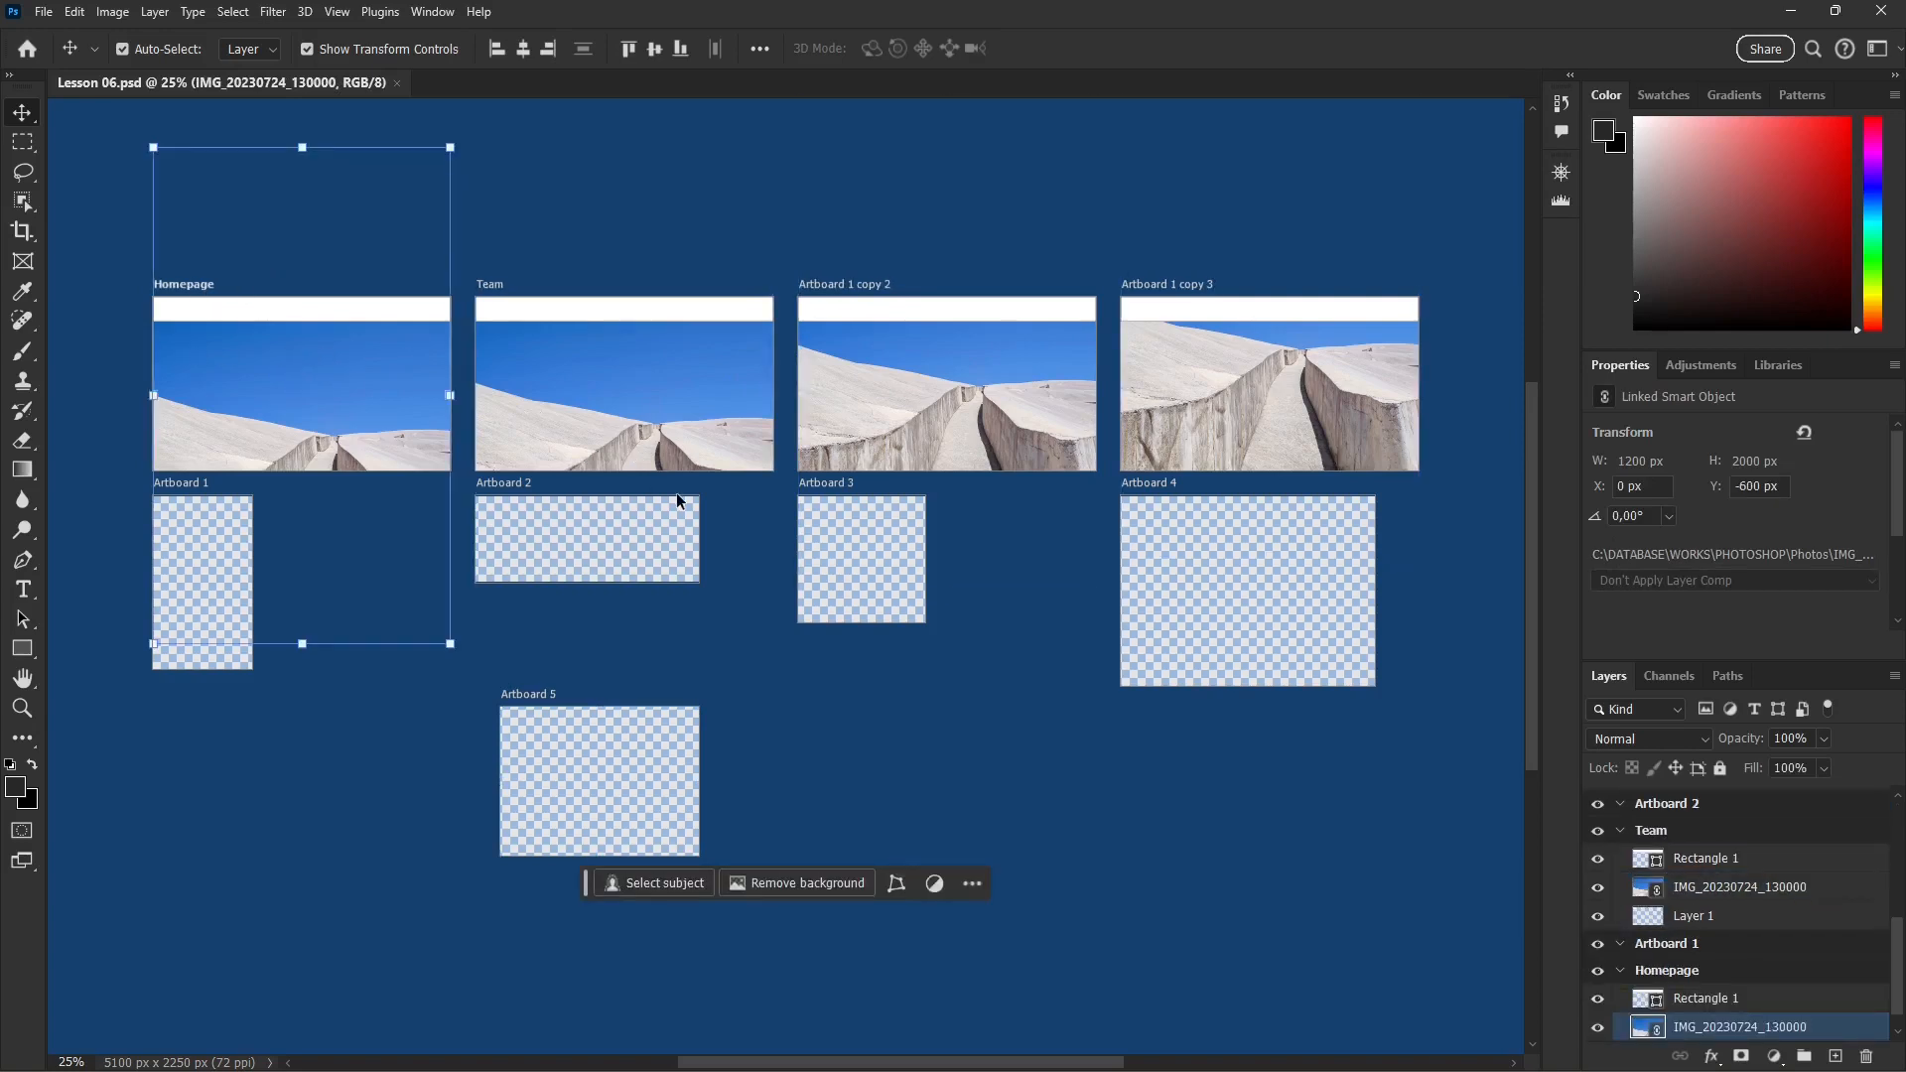
pyautogui.click(698, 407)
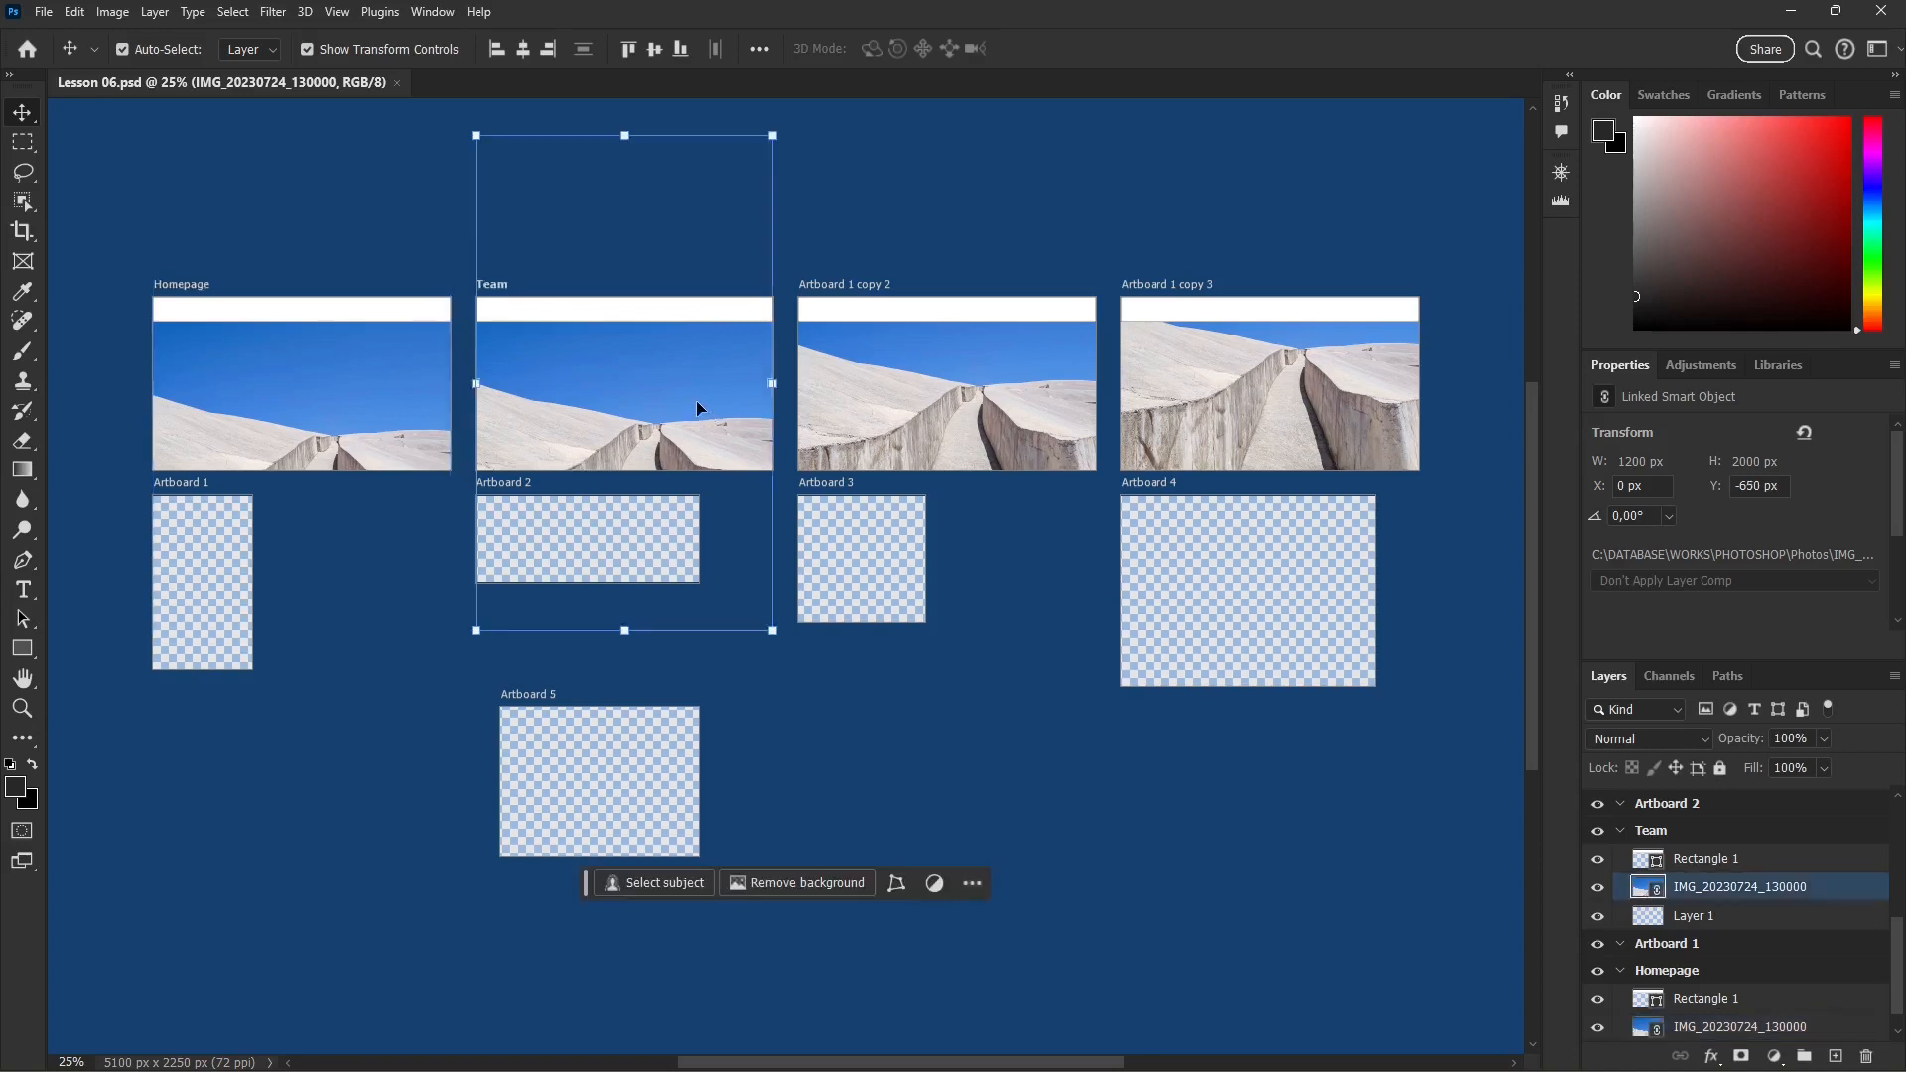
pyautogui.click(567, 562)
pyautogui.click(245, 581)
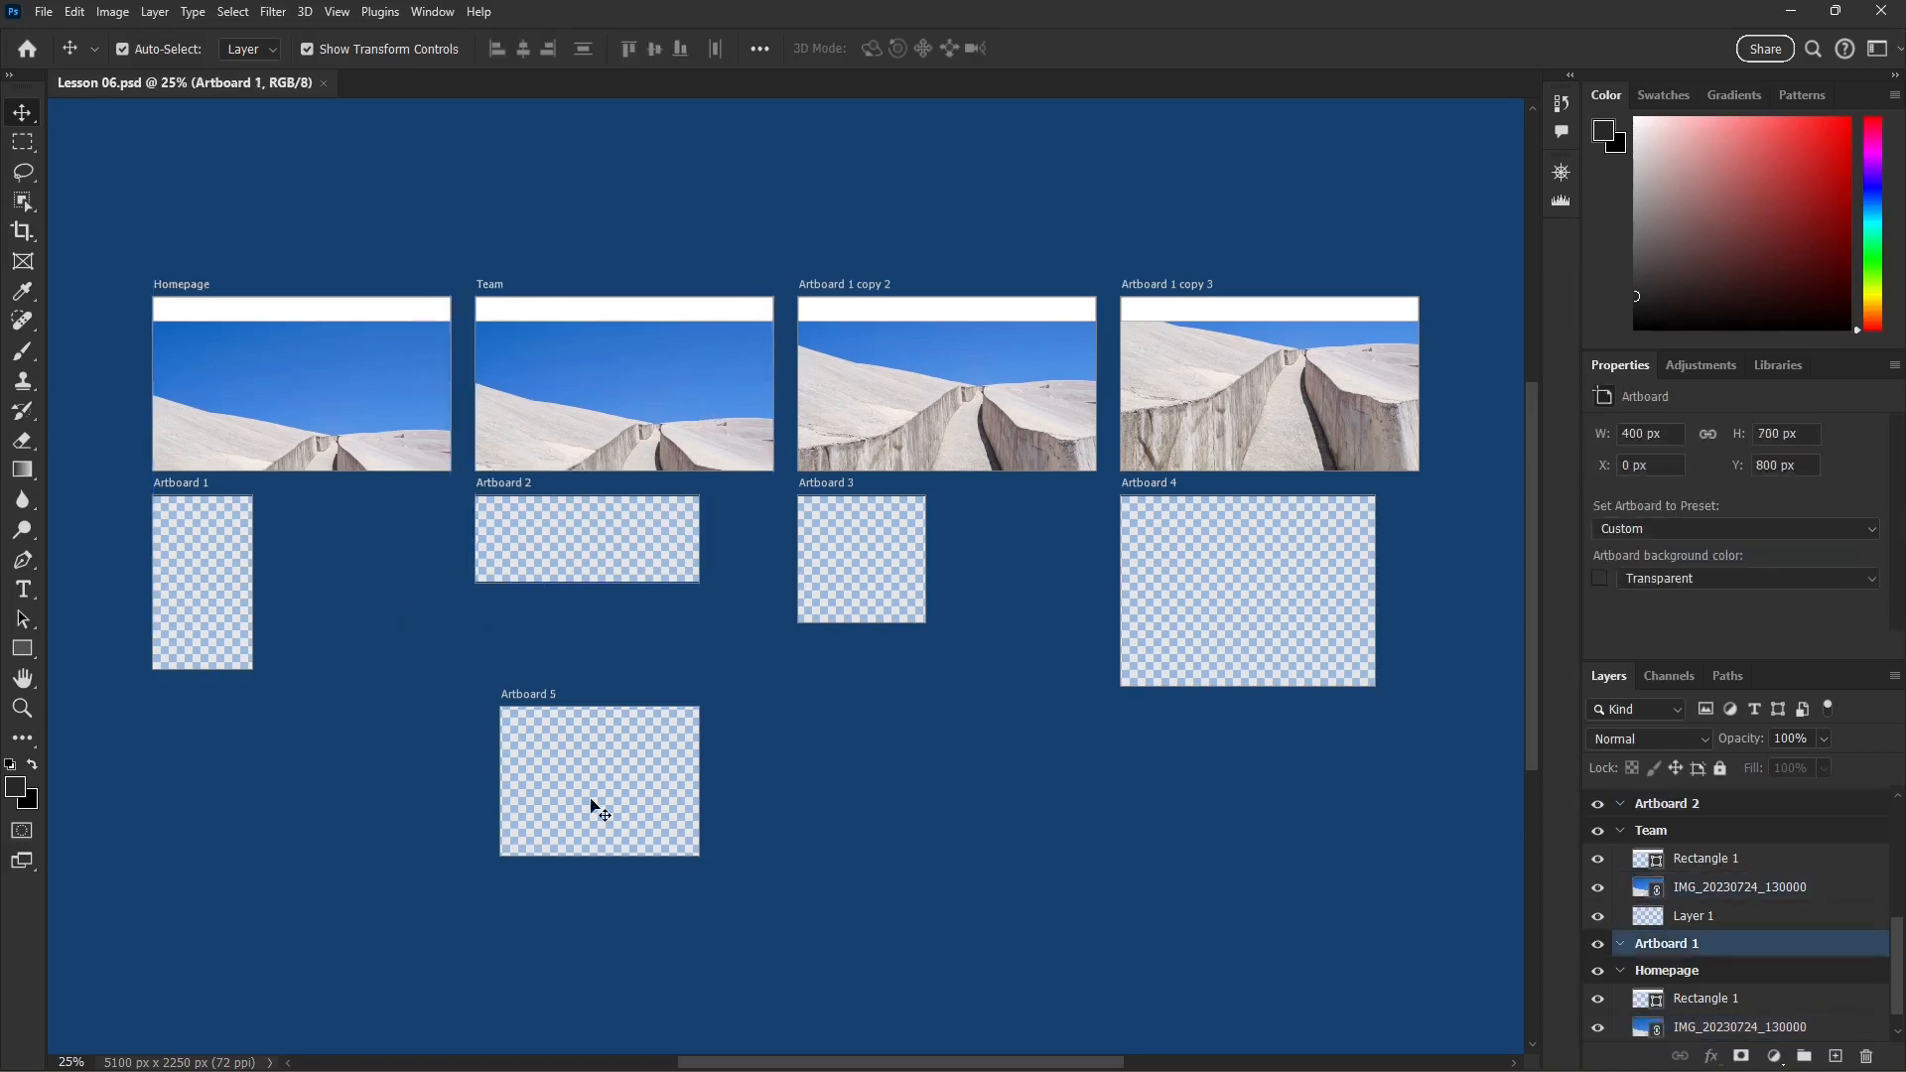
pyautogui.click(867, 599)
pyautogui.click(1254, 409)
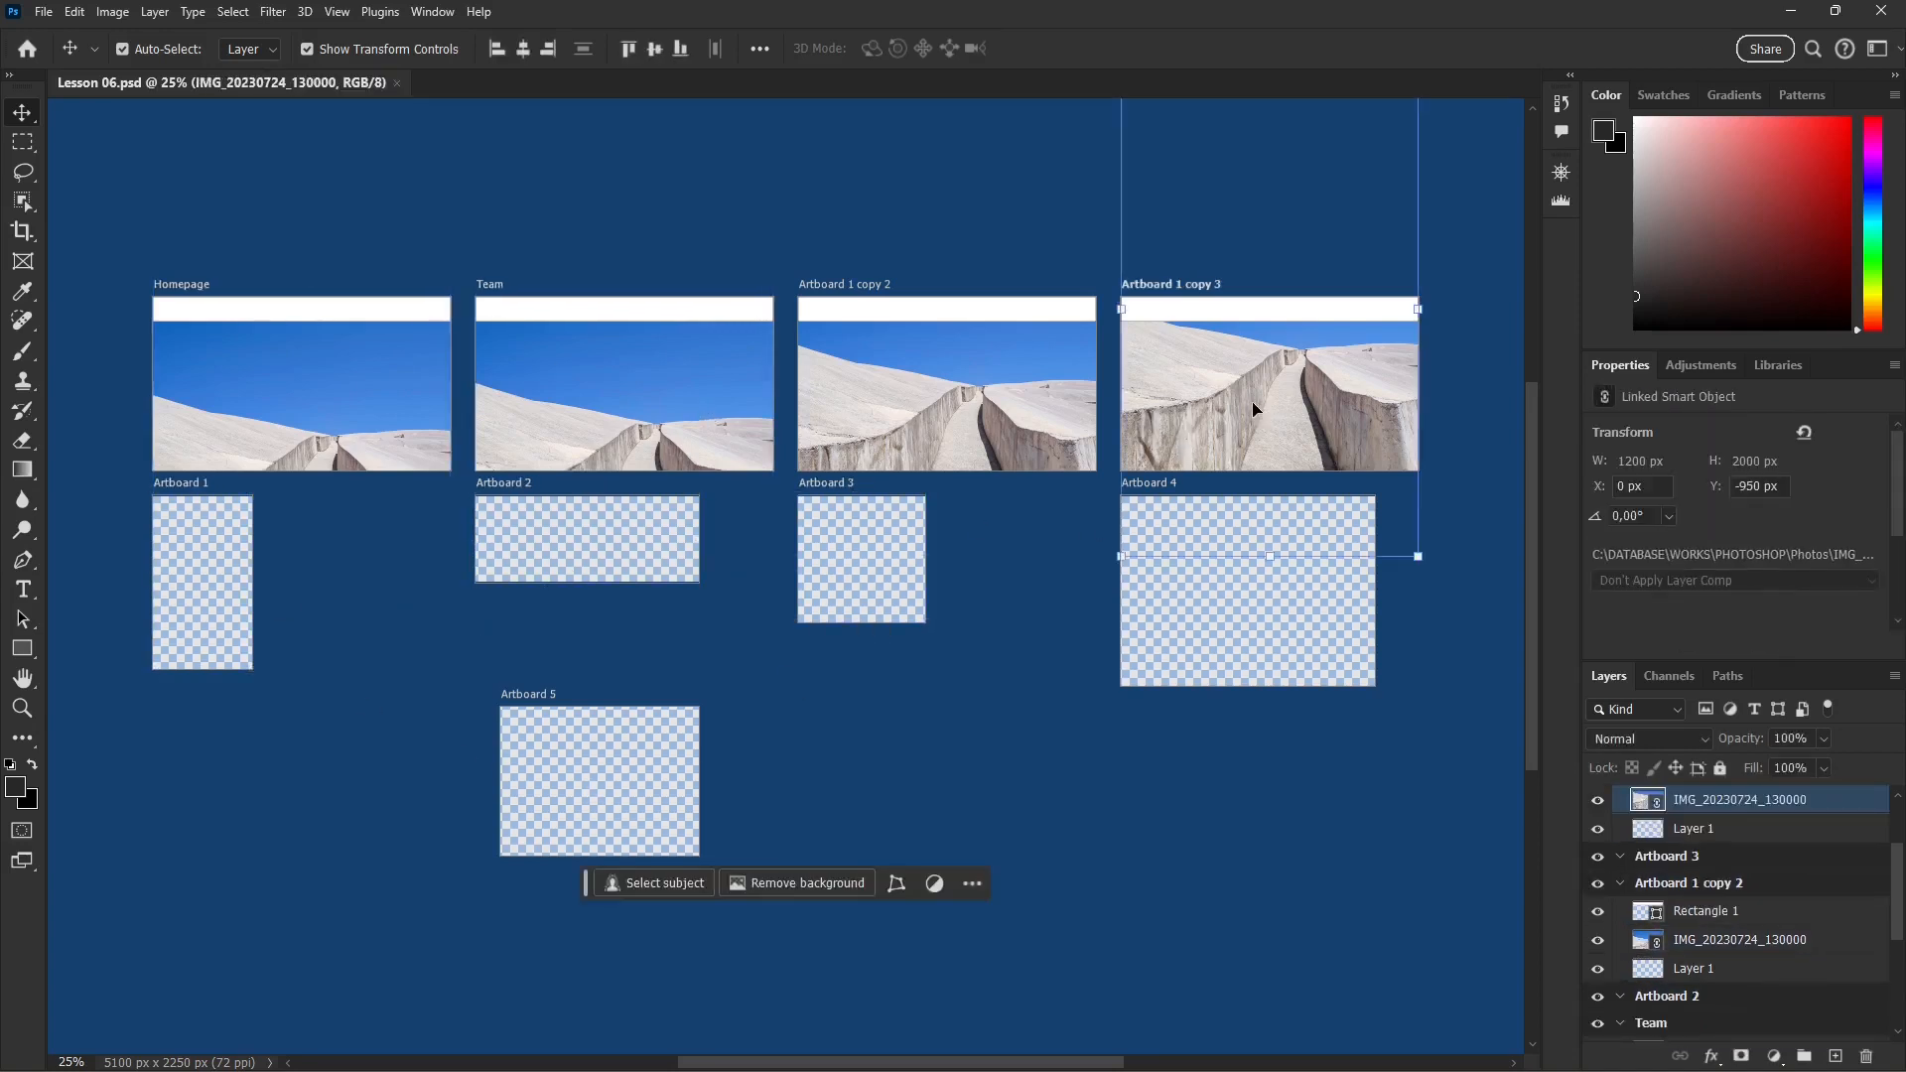
pyautogui.click(1029, 411)
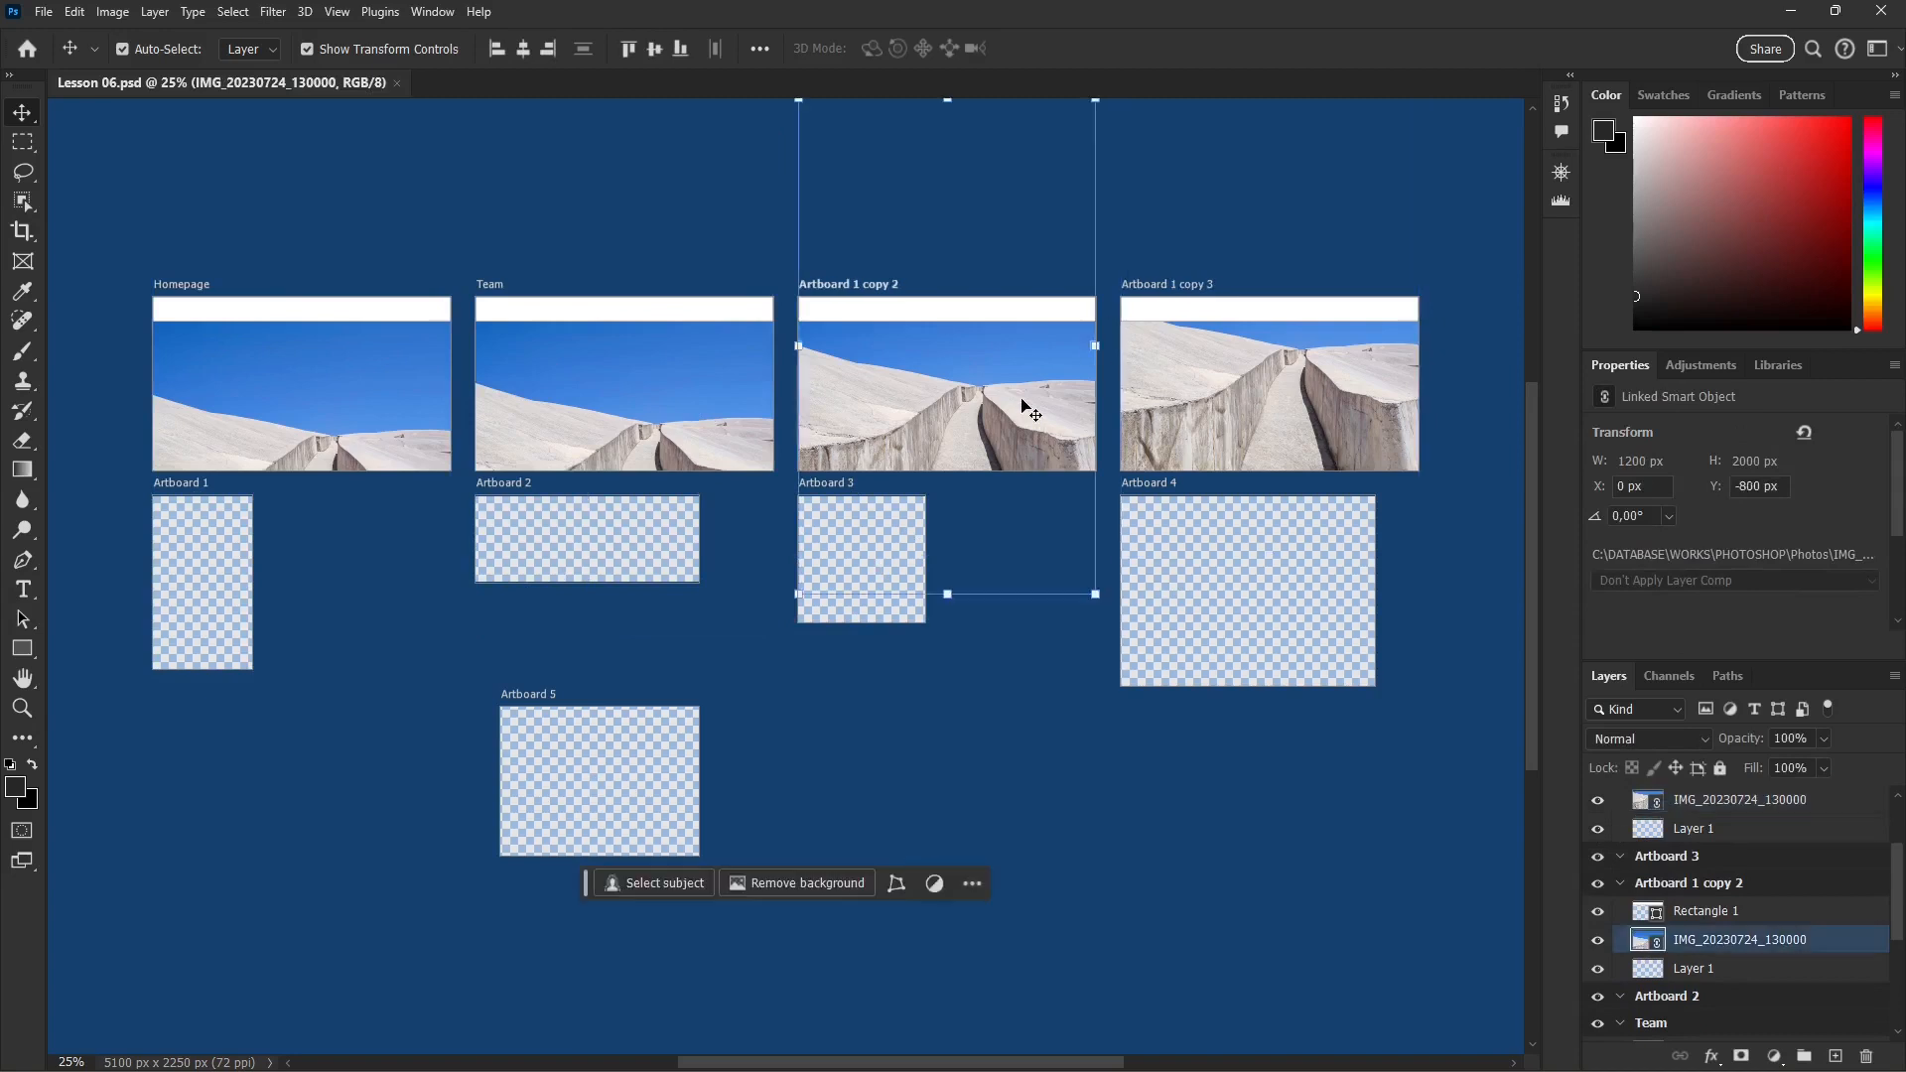
pyautogui.click(772, 412)
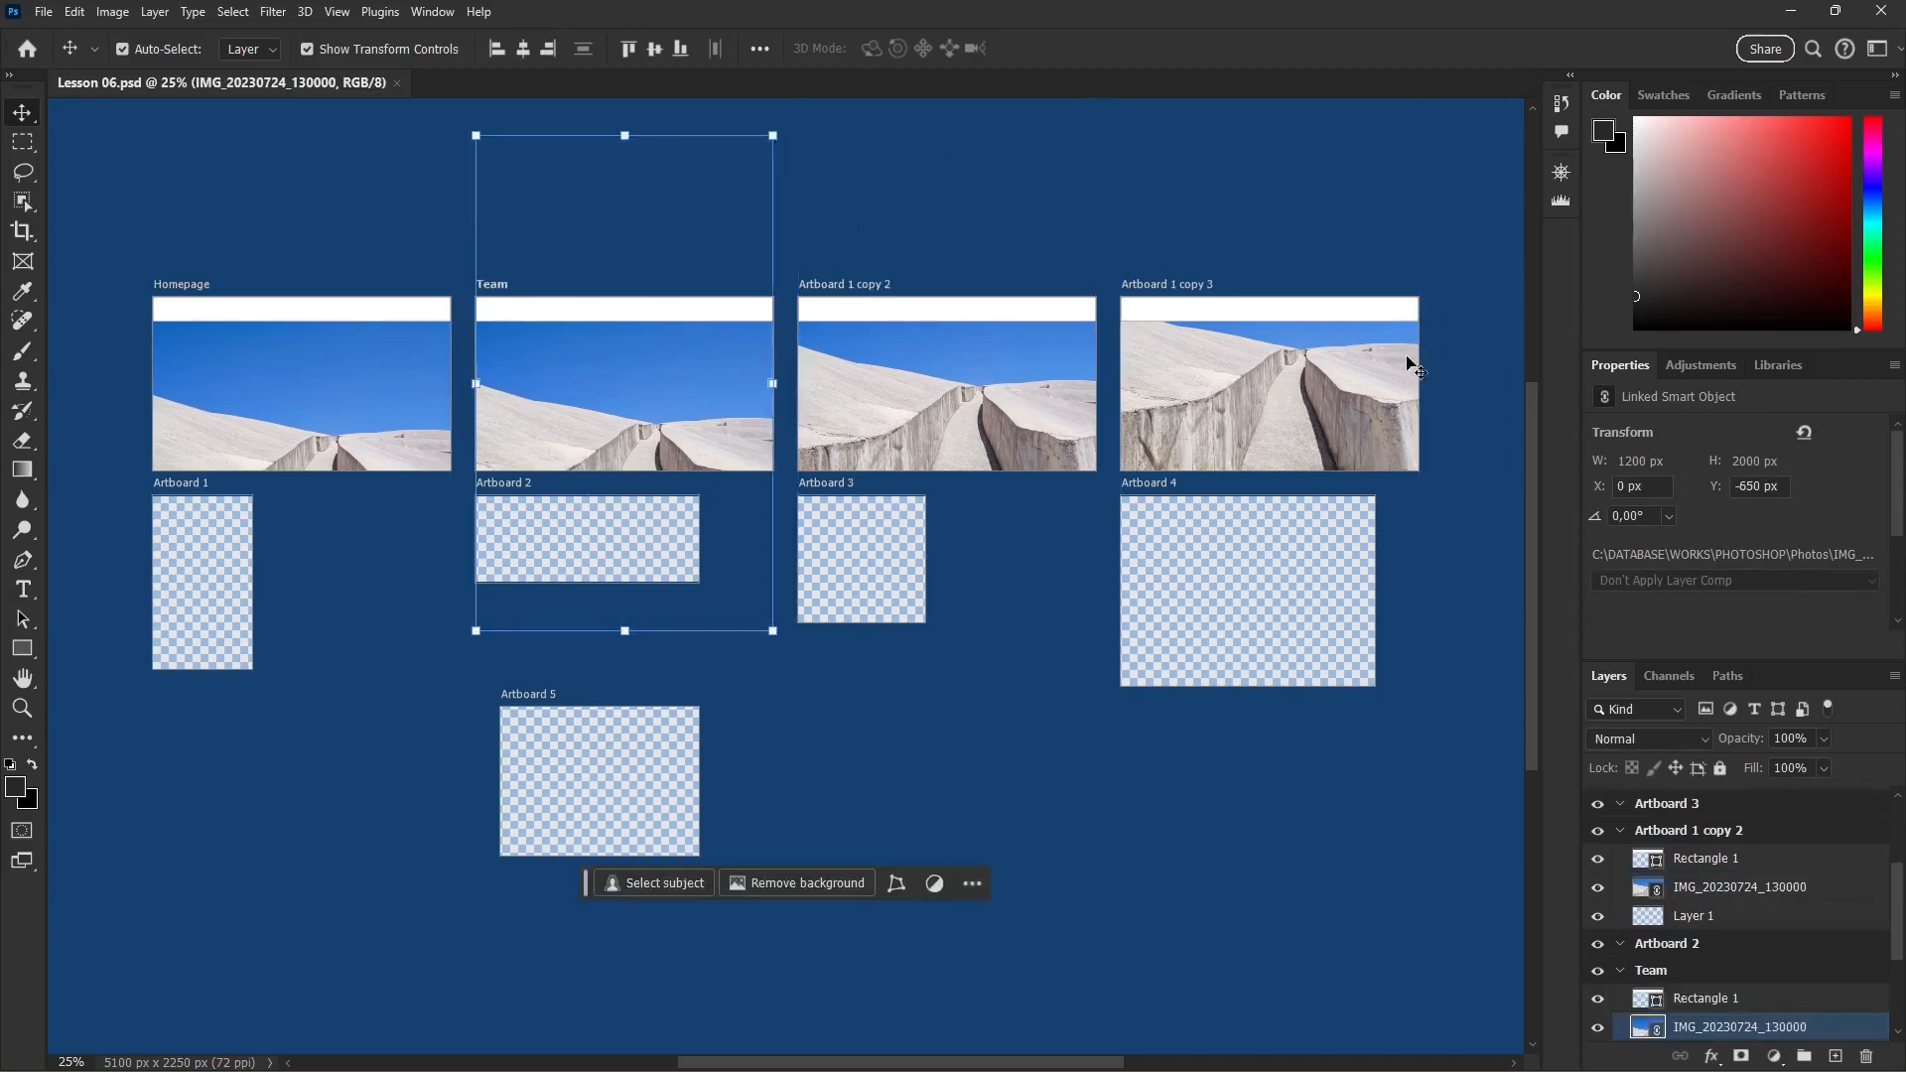
pyautogui.click(893, 677)
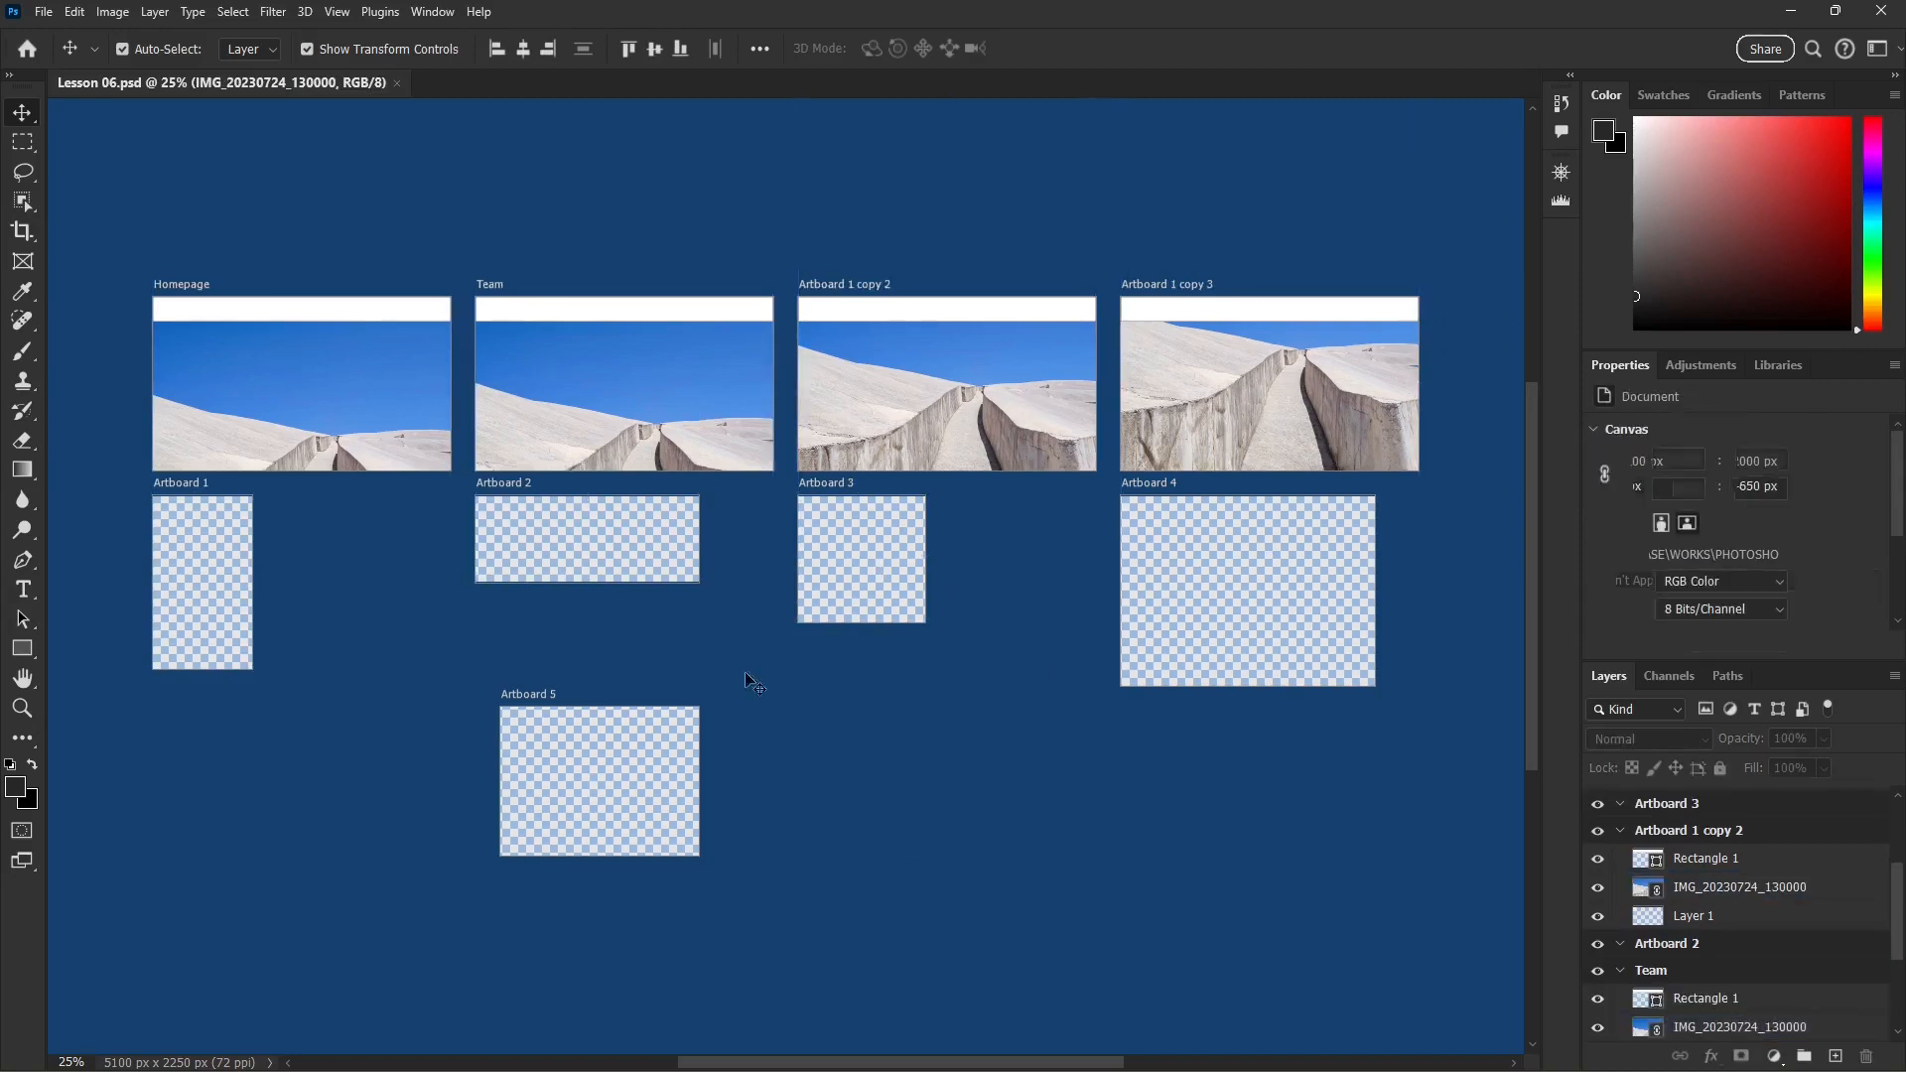
pyautogui.click(235, 354)
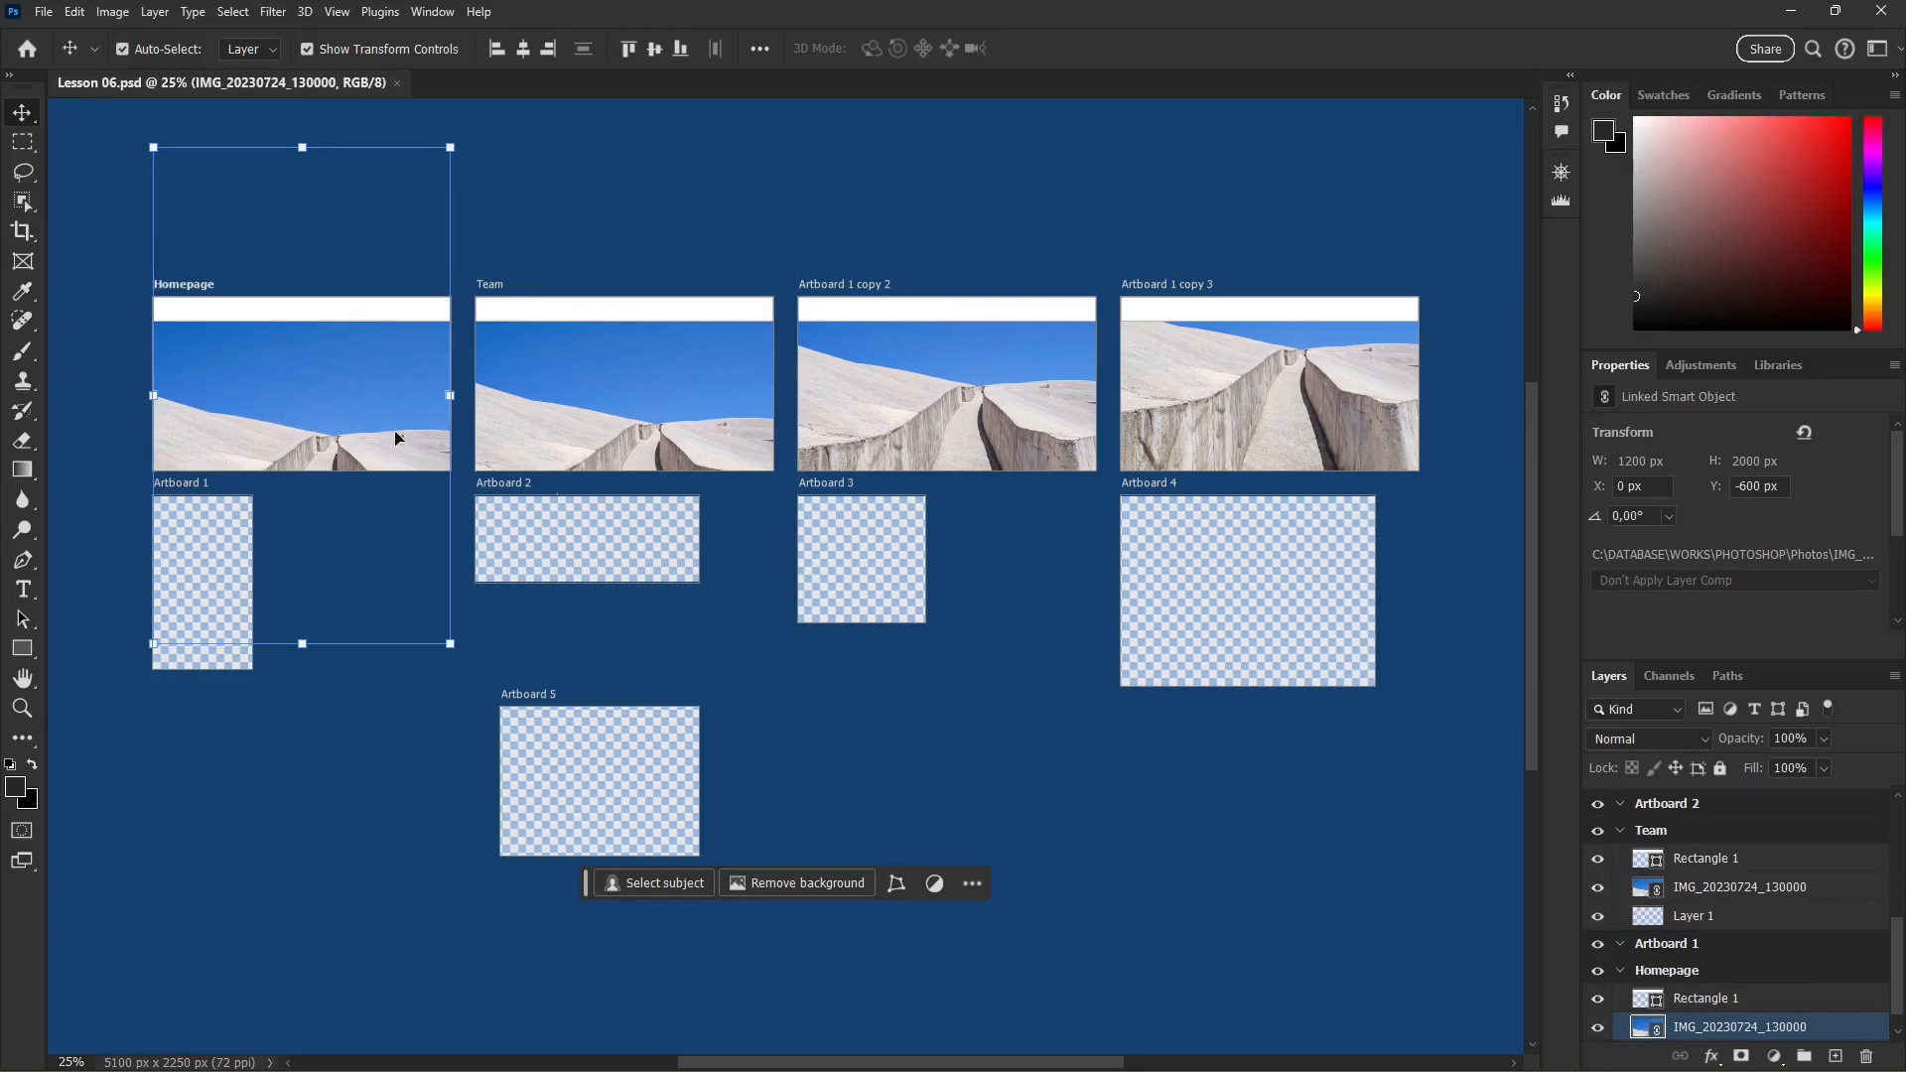
# Step: Close Lesson 06.psd and open the recent documents Lezione 07b.psd and Lezione 07.psd
pyautogui.click(397, 84)
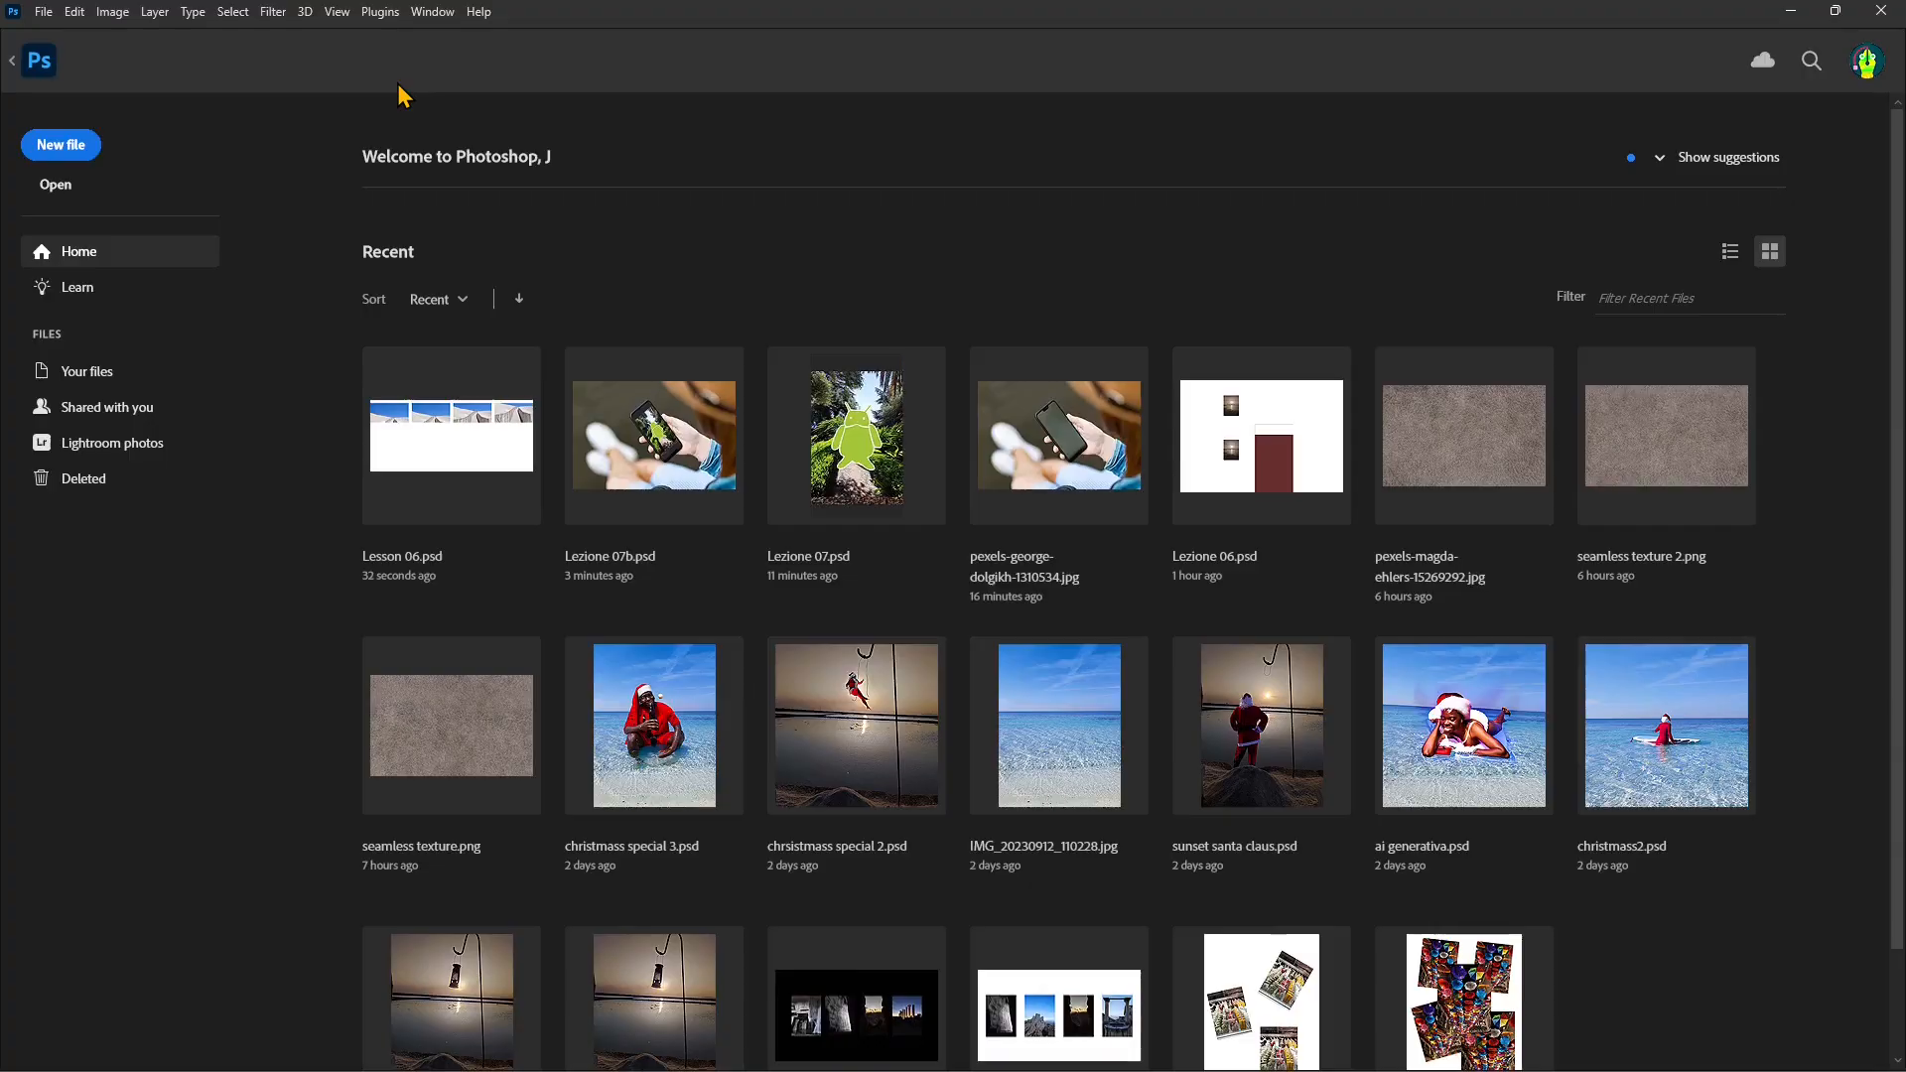
pyautogui.click(664, 486)
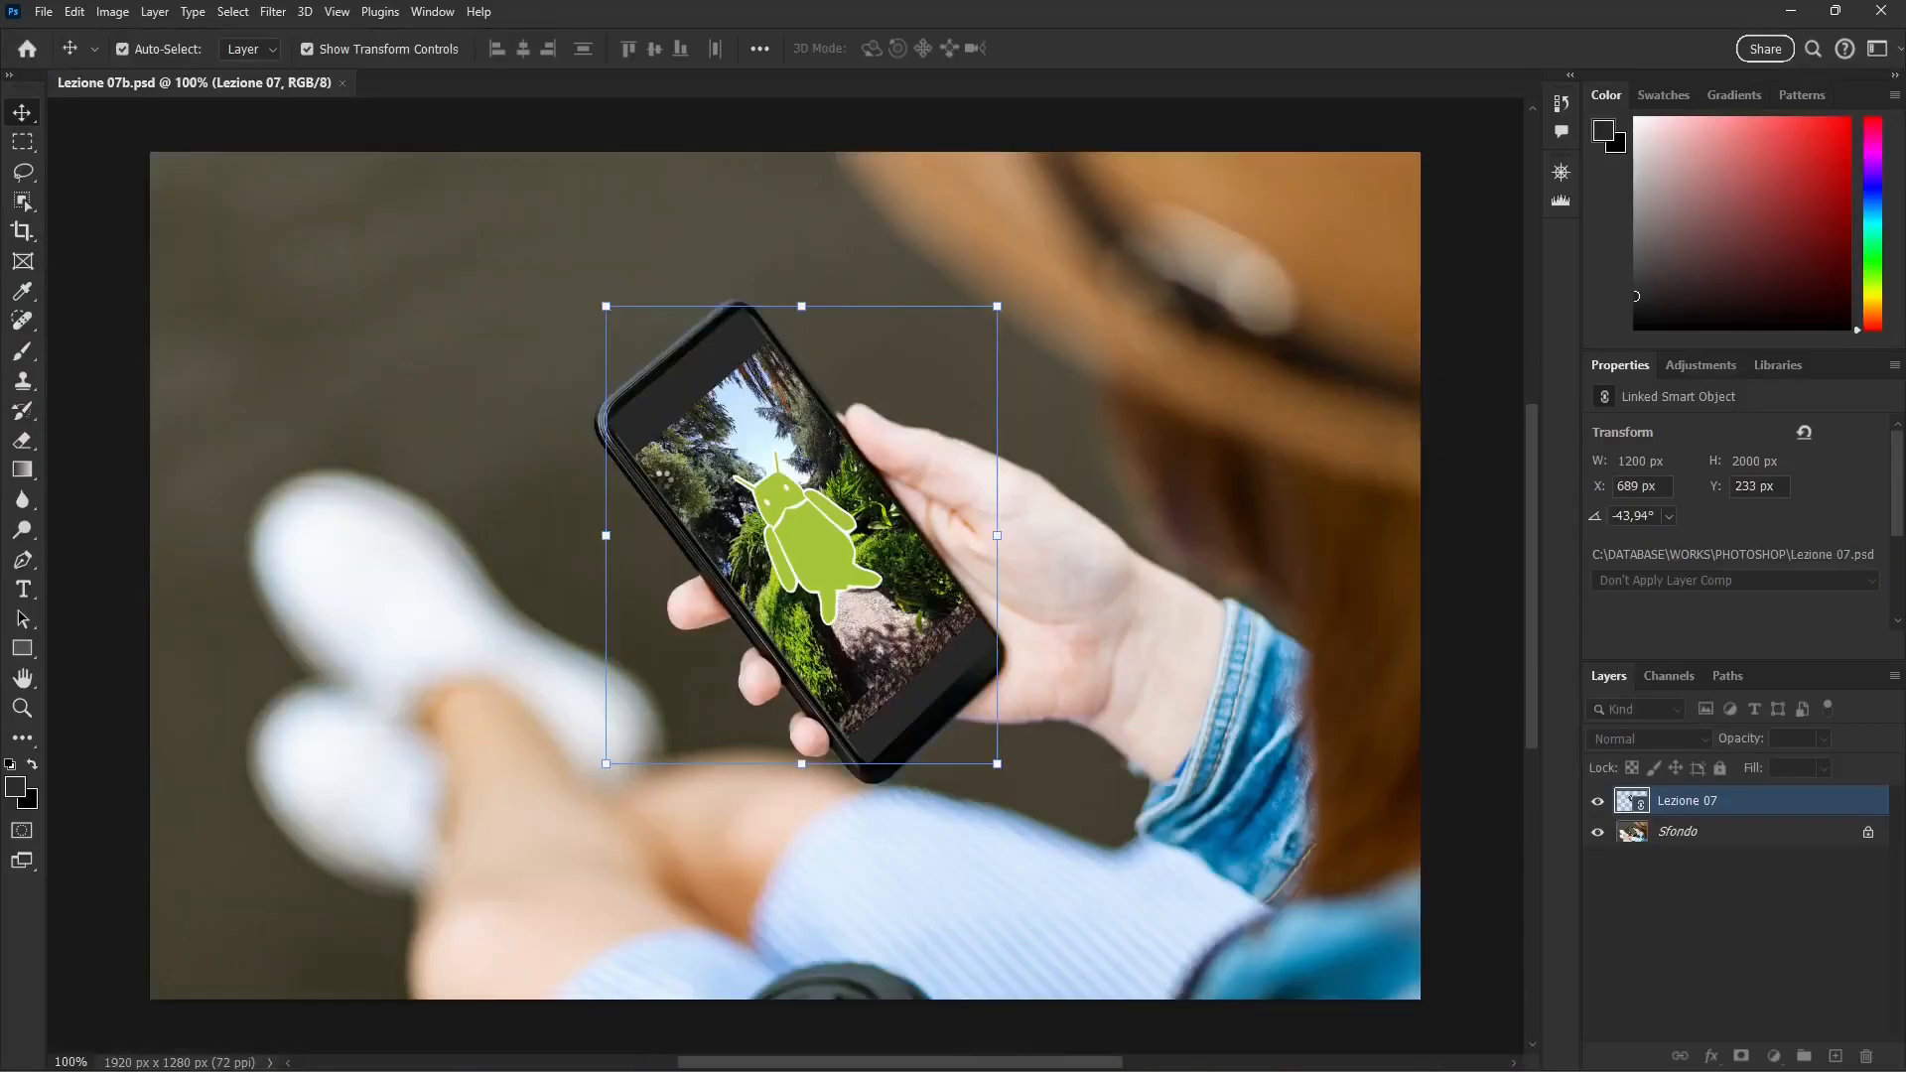
pyautogui.click(44, 14)
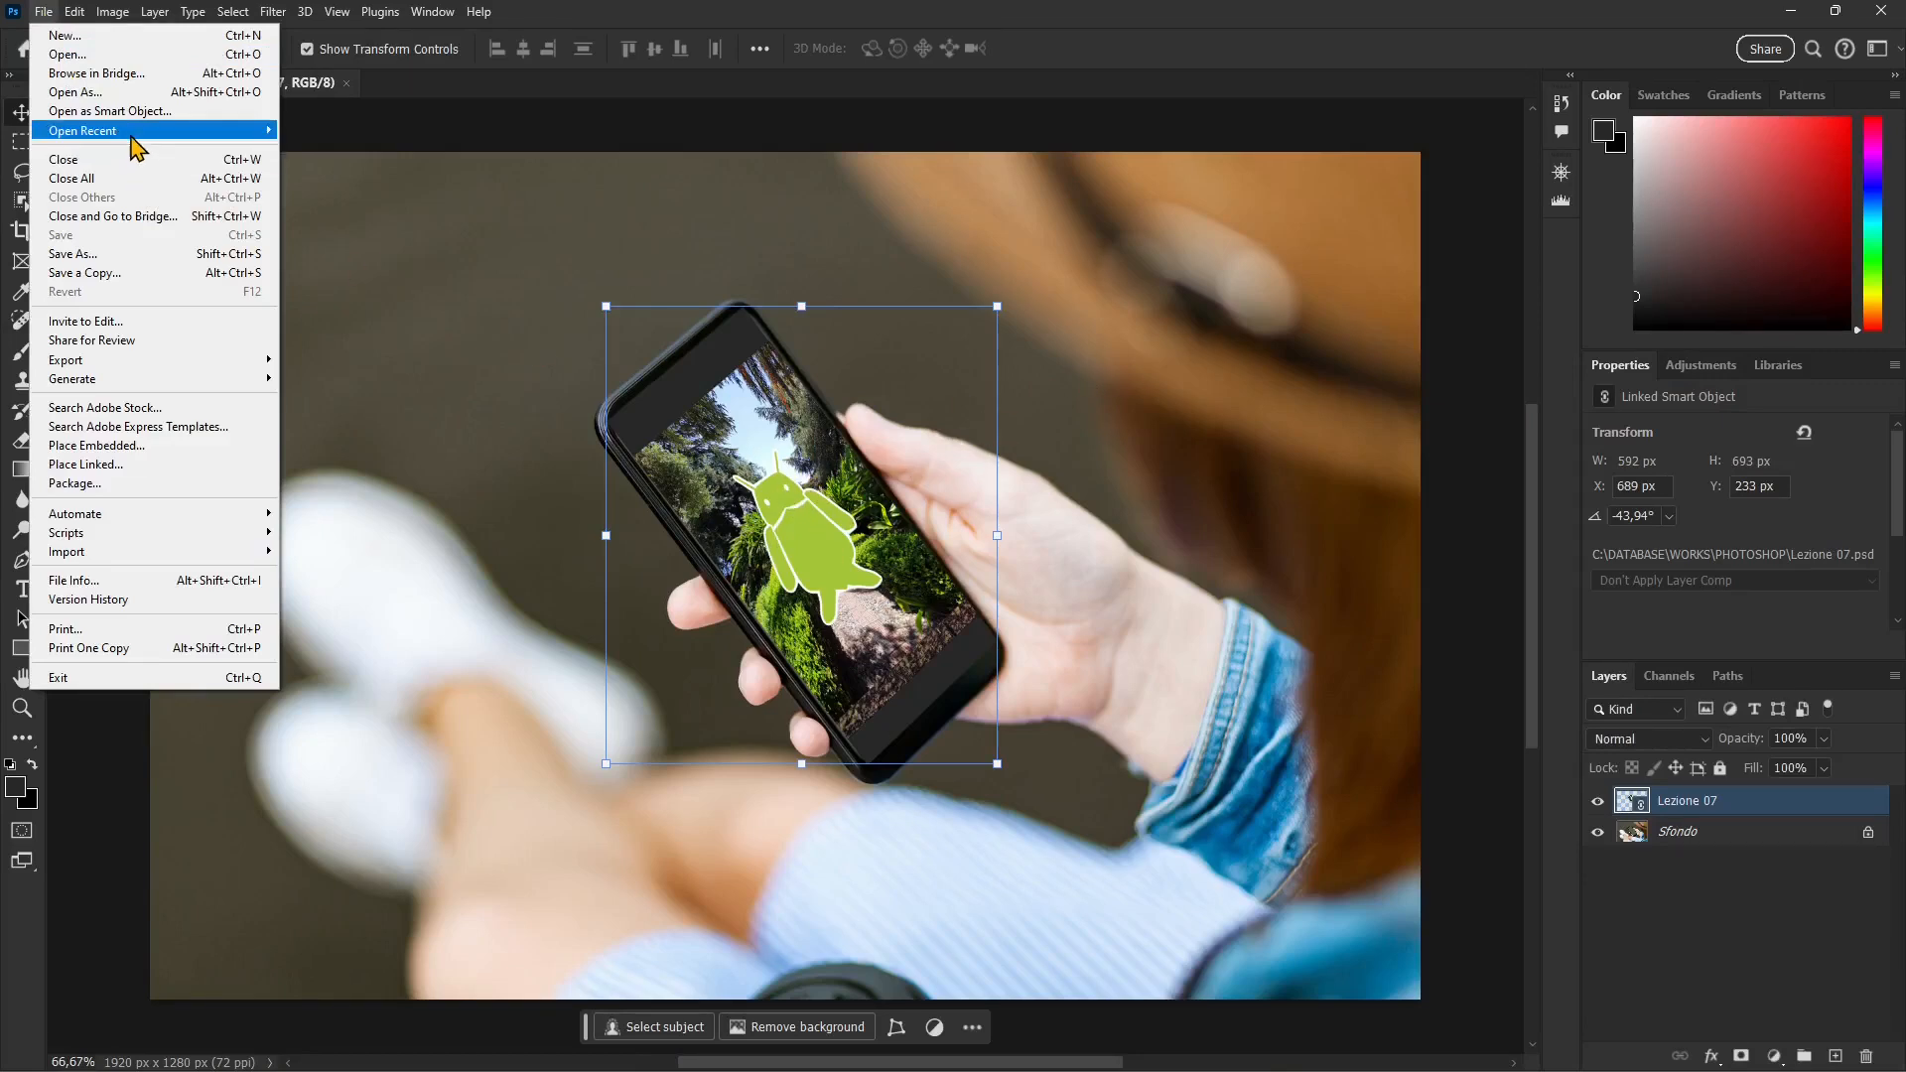
pyautogui.moveTo(134, 141)
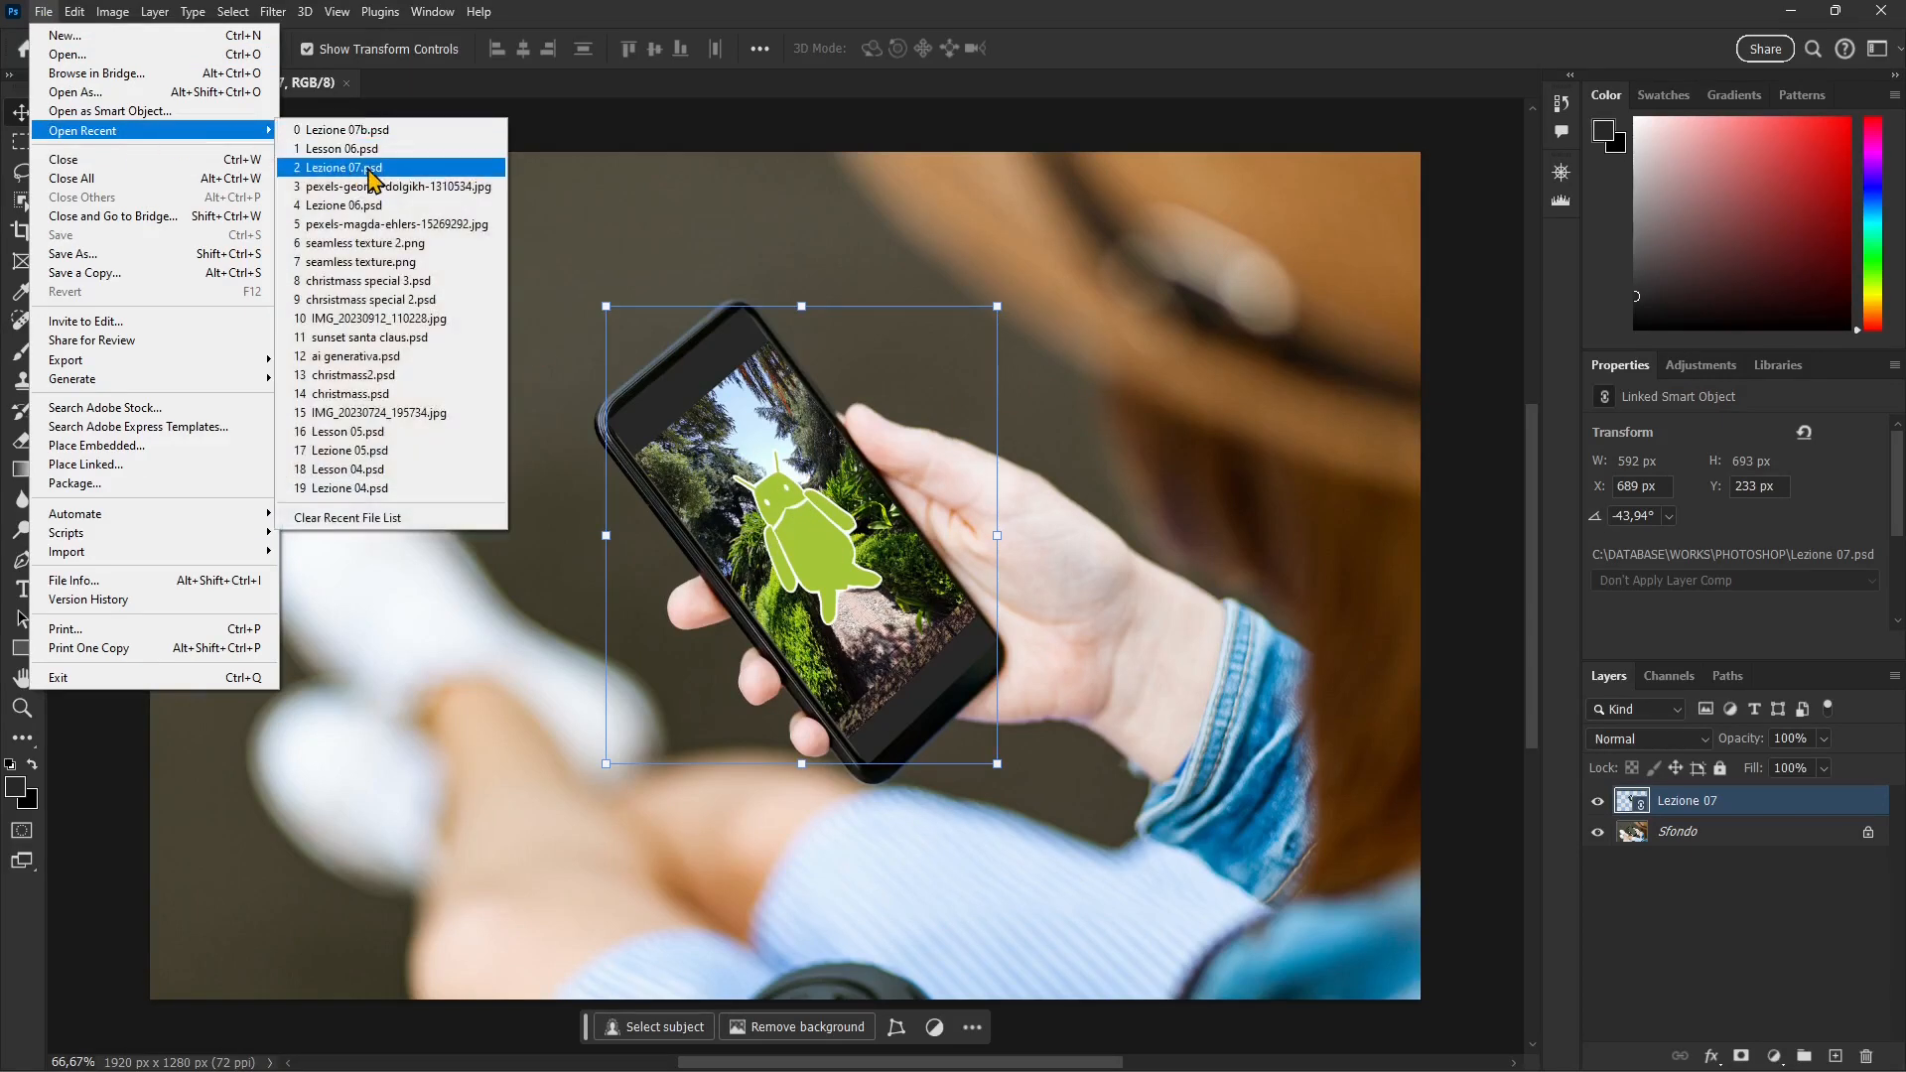
pyautogui.click(372, 175)
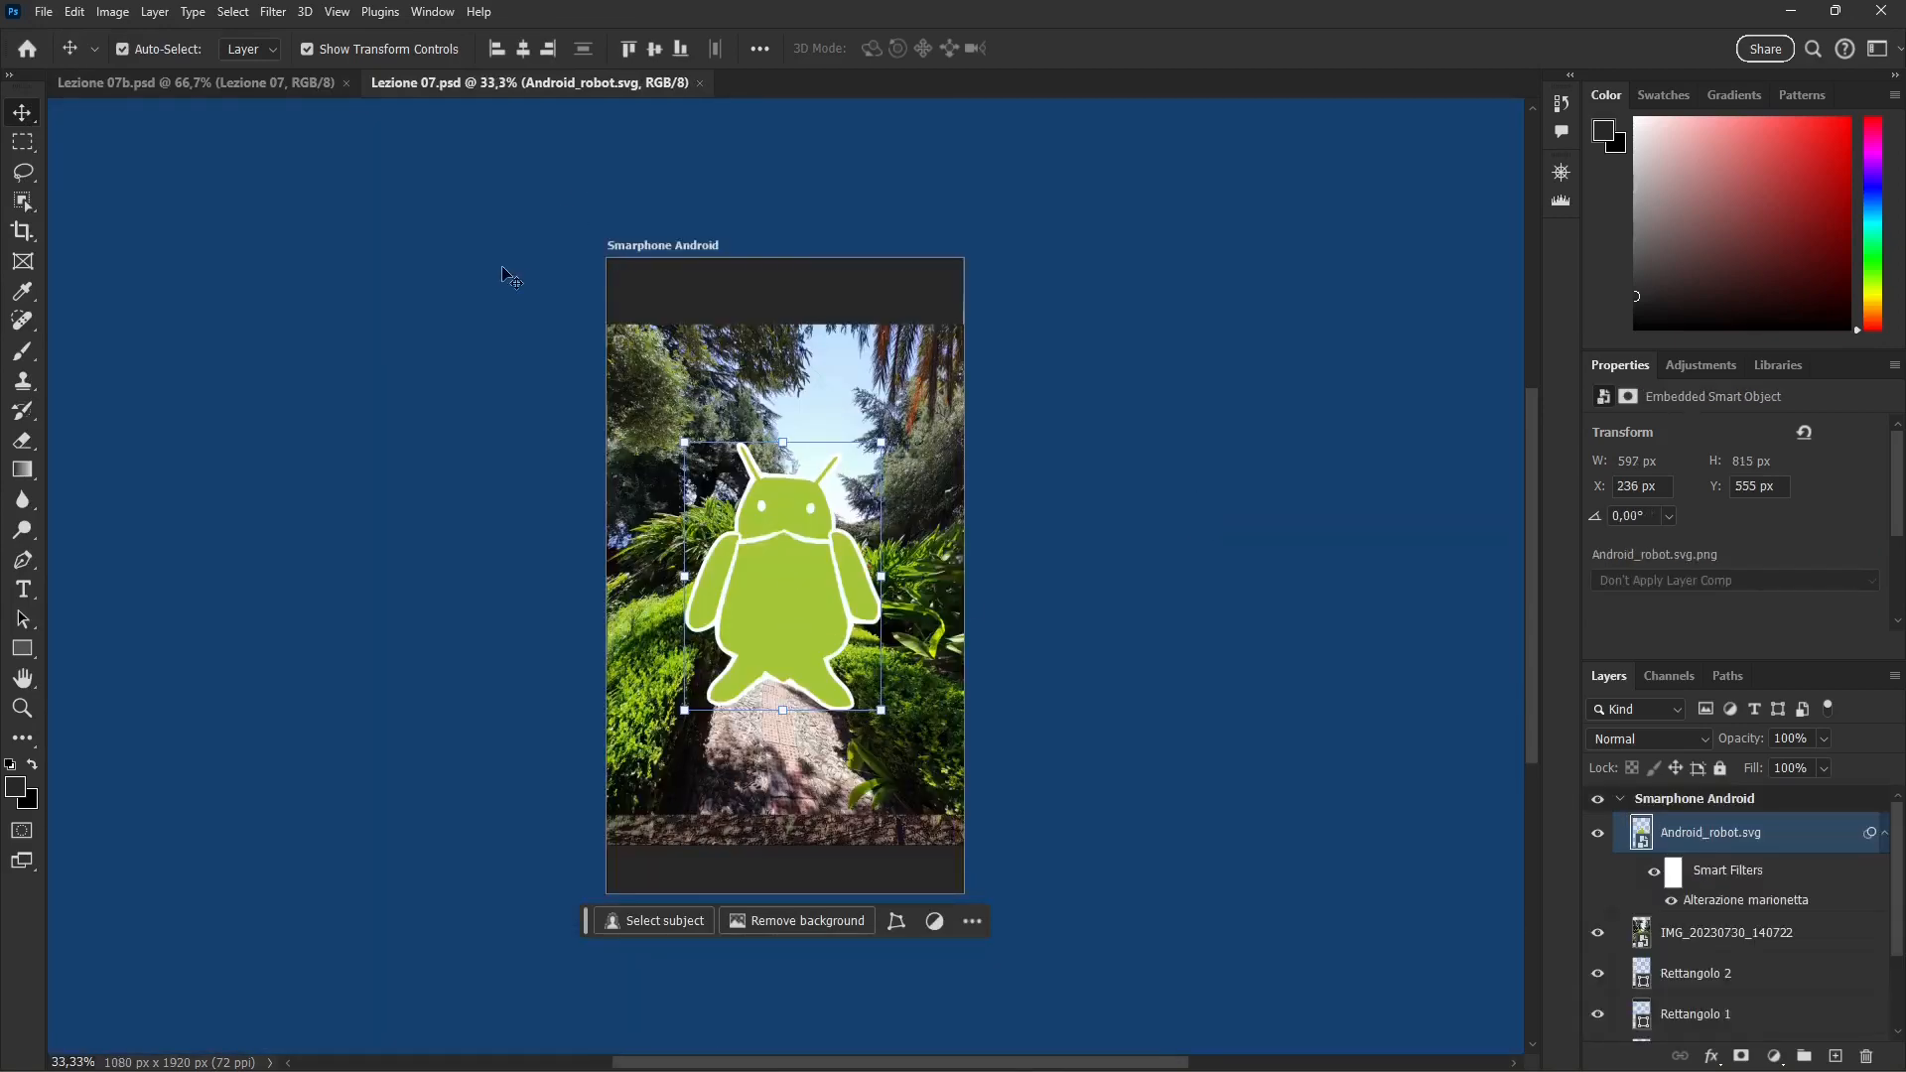
pyautogui.click(246, 87)
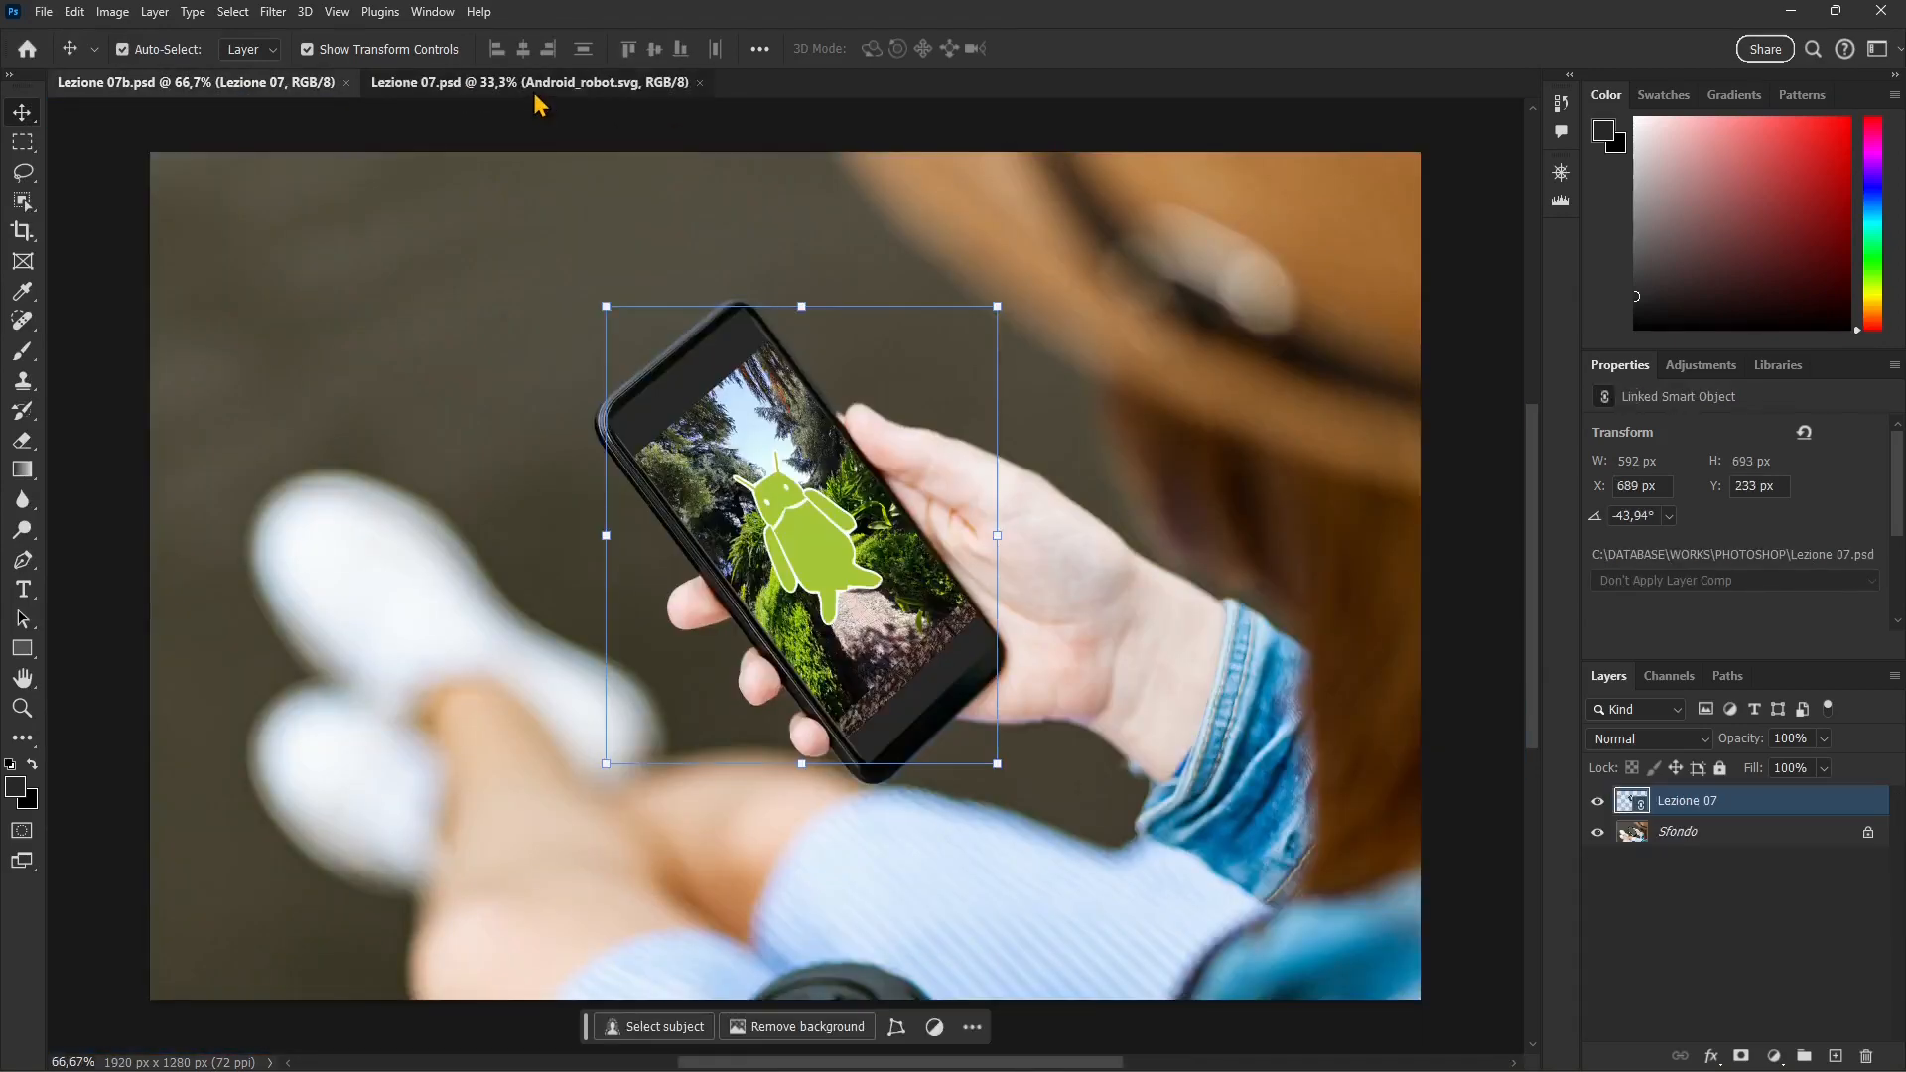
pyautogui.click(532, 90)
# Step: Arrange Lezione 07.psd and Lezione 07b.psd side by side in the 2-up Vertical layout, with the phone artwork fully in view in both
pyautogui.click(433, 11)
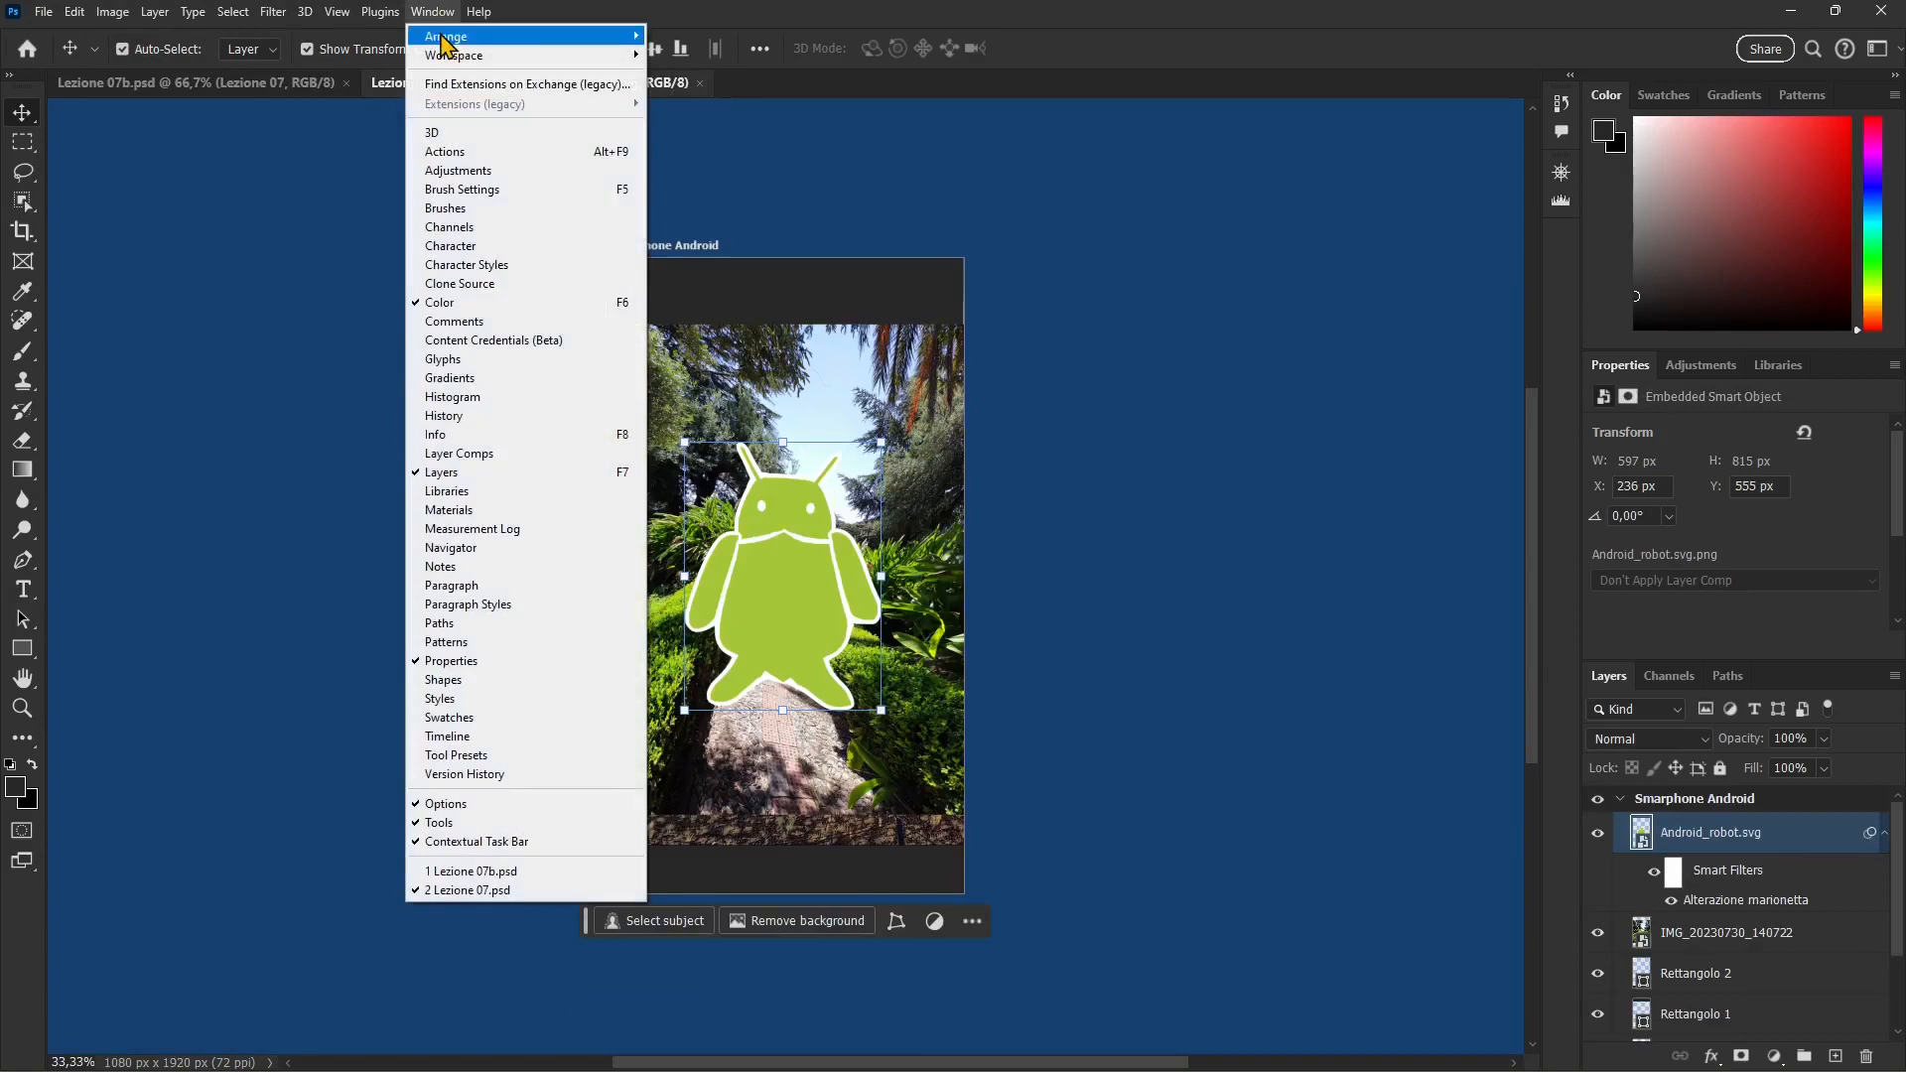
pyautogui.moveTo(442, 41)
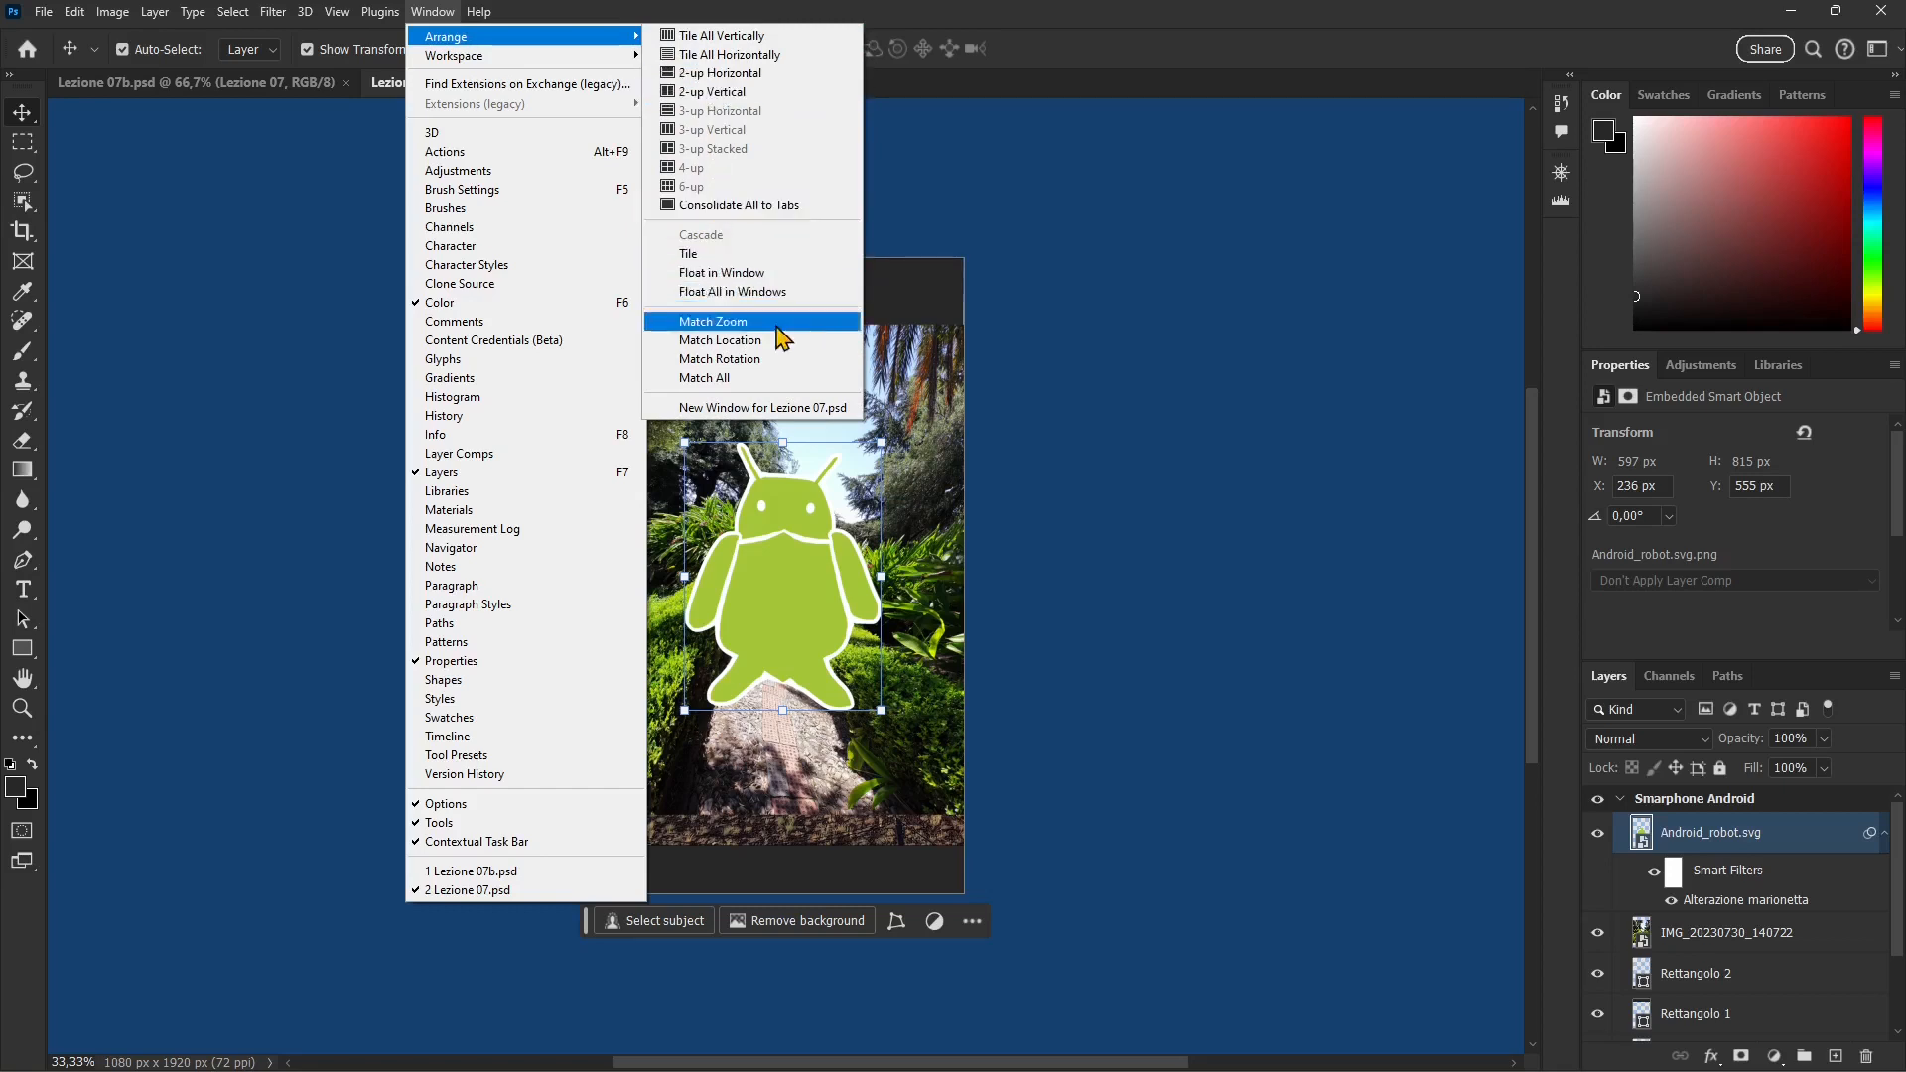
pyautogui.click(713, 93)
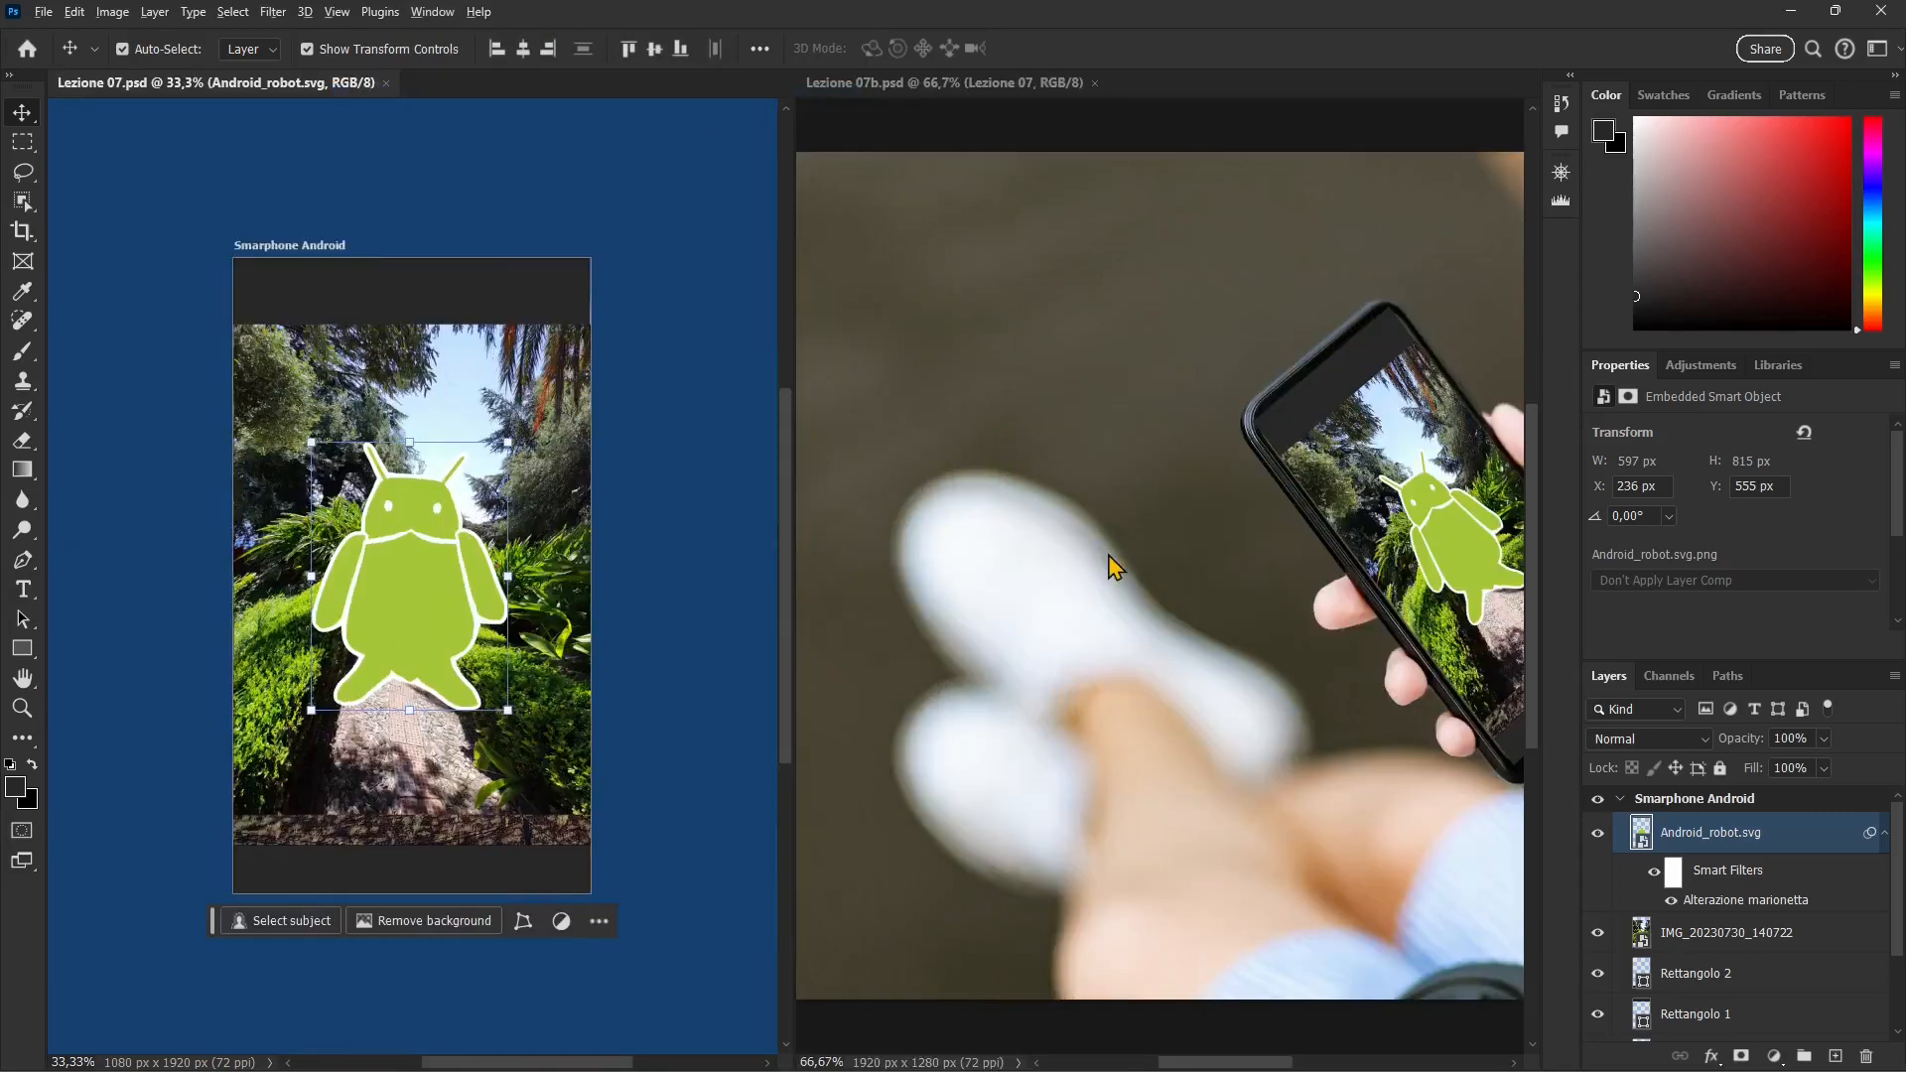
pyautogui.scroll(2, 347, 635)
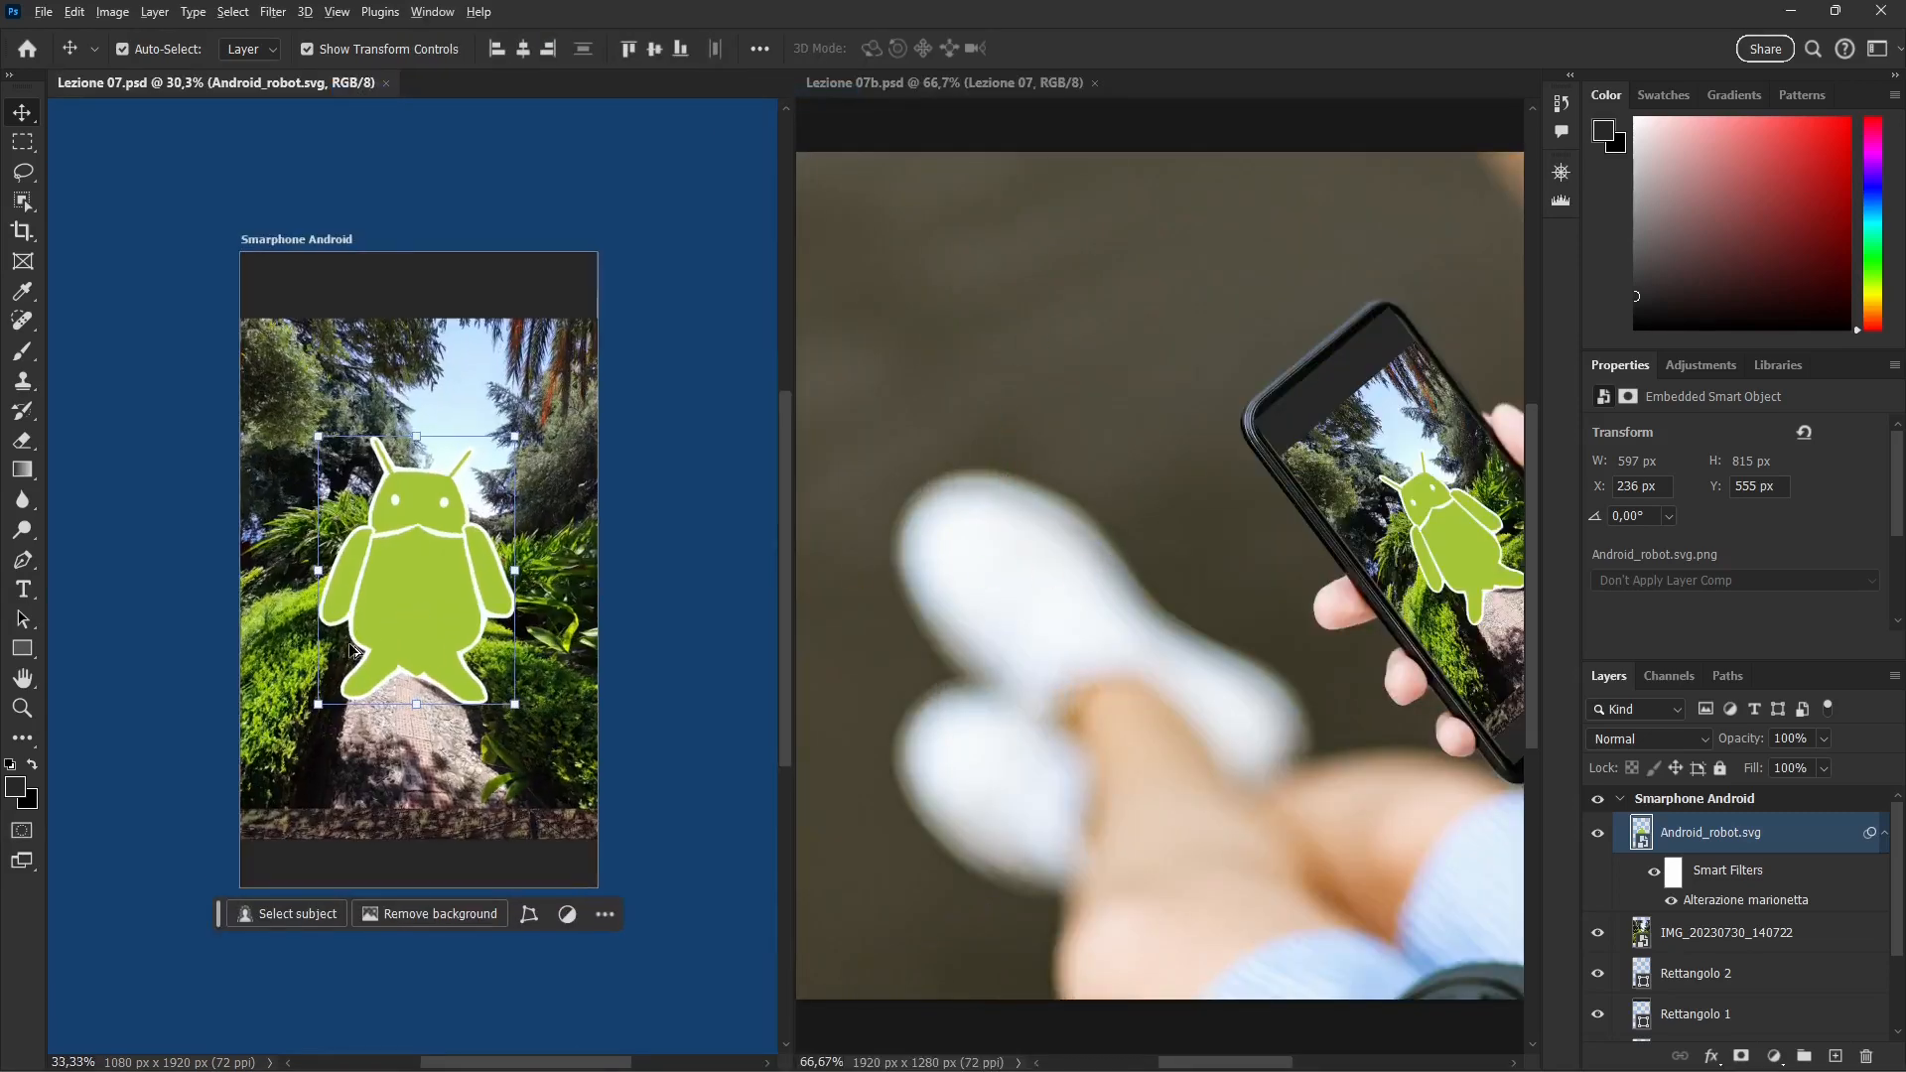
pyautogui.hscroll(5, 1145, 560)
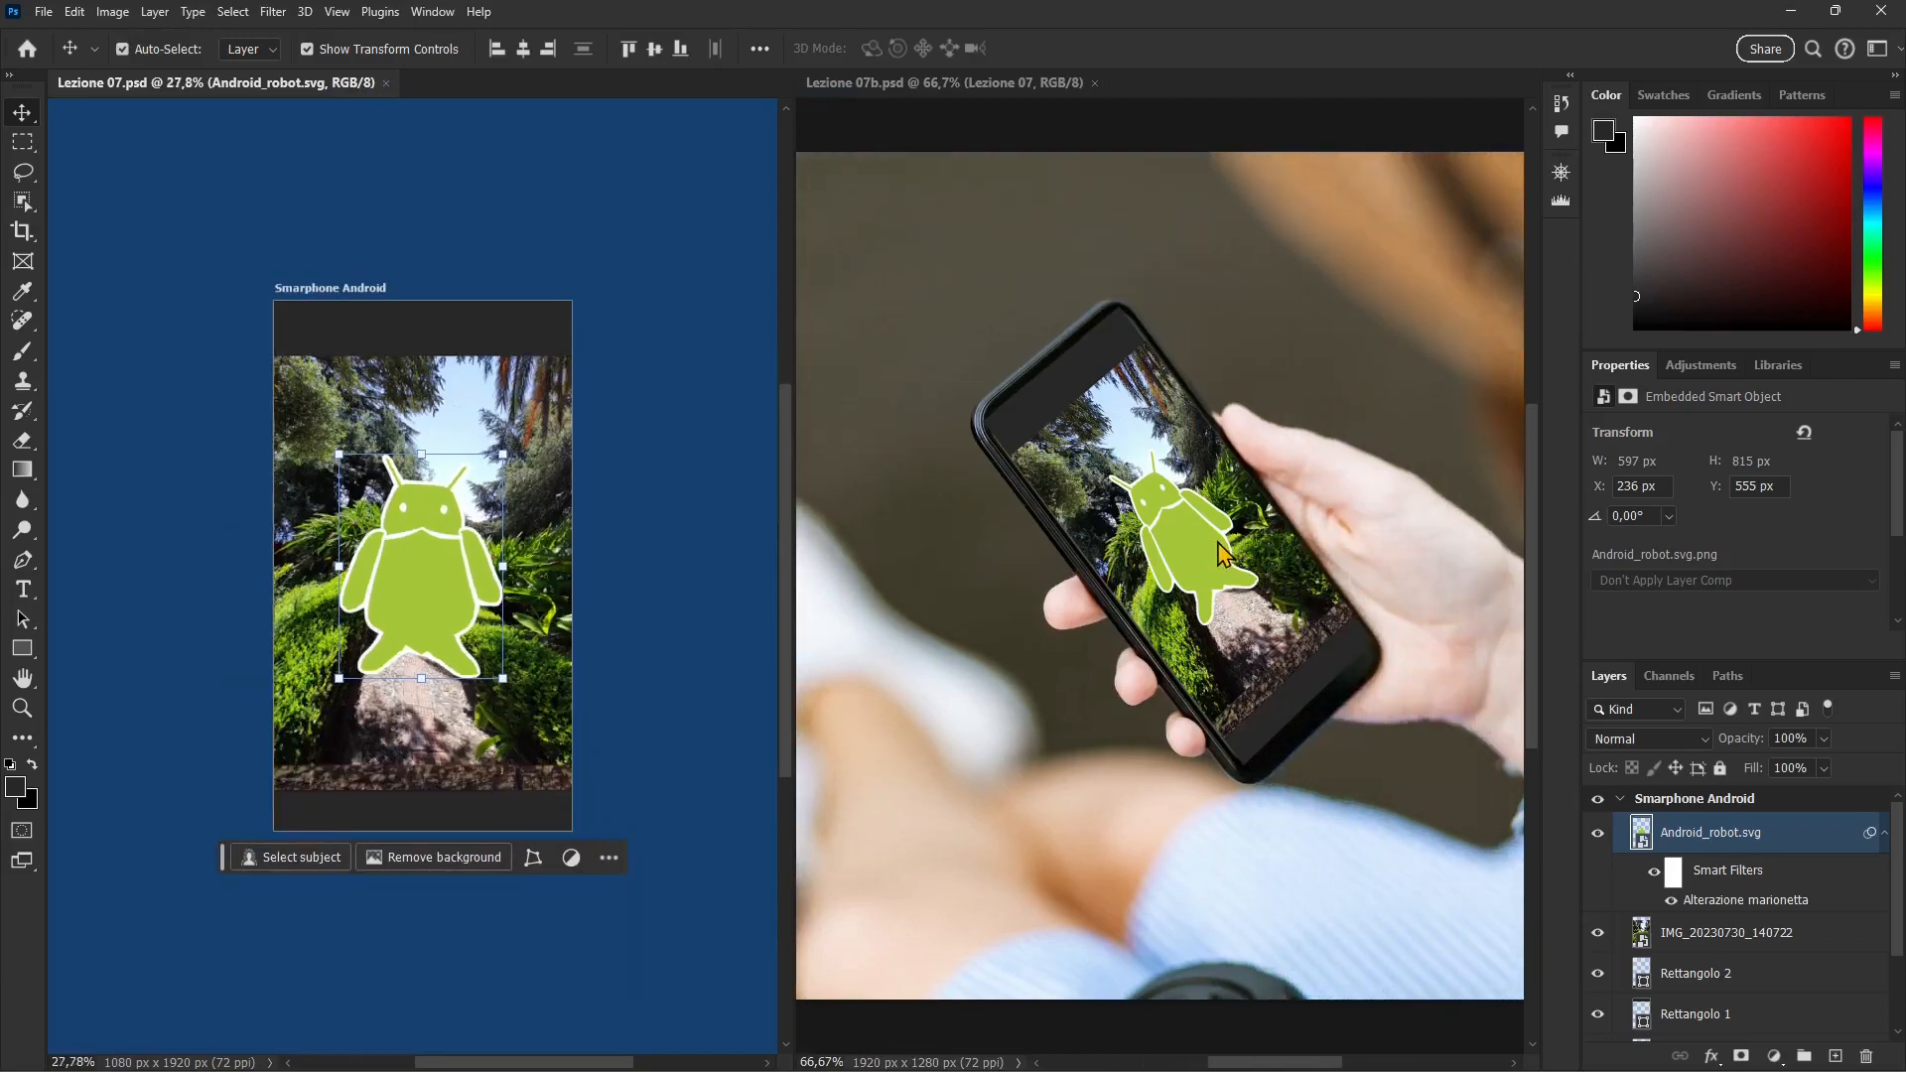
pyautogui.click(1234, 564)
pyautogui.scroll(-2, 1229, 562)
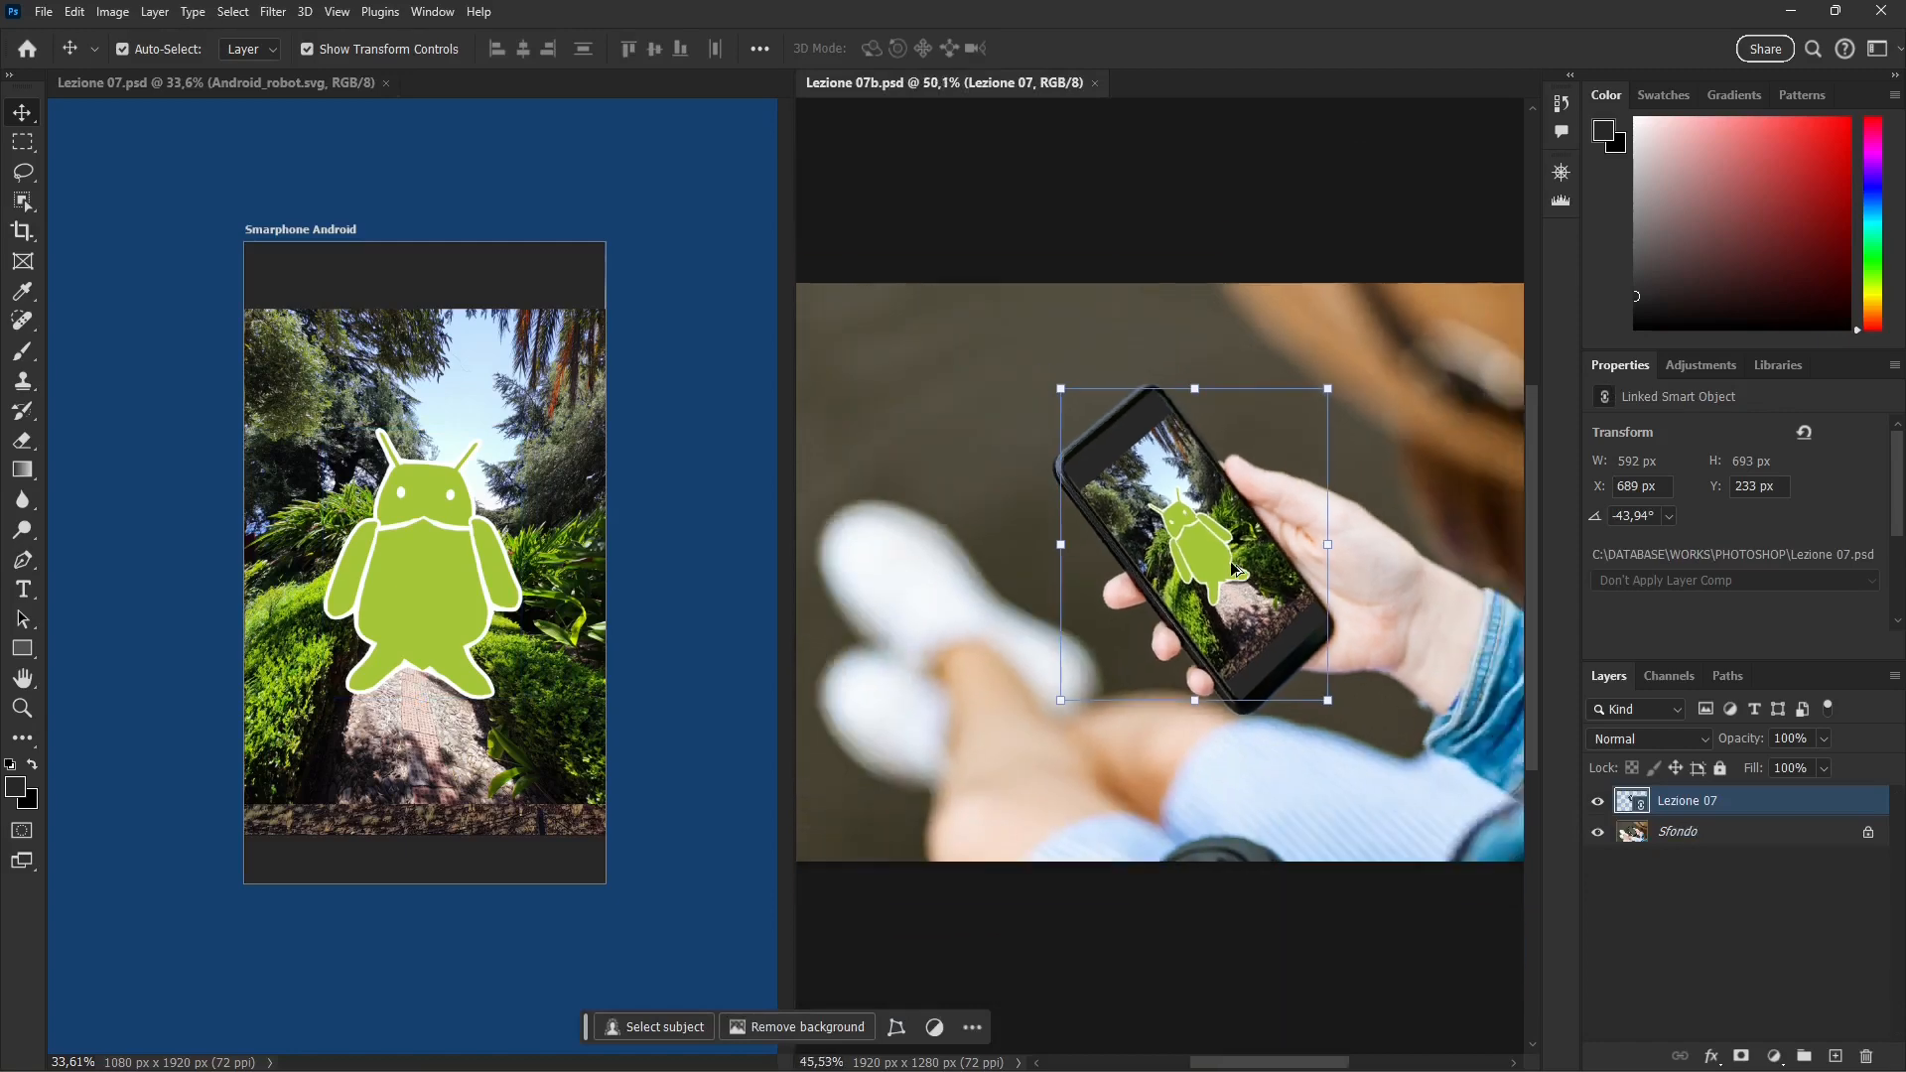
pyautogui.scroll(-1, 1230, 562)
pyautogui.scroll(1, 1230, 561)
pyautogui.click(832, 300)
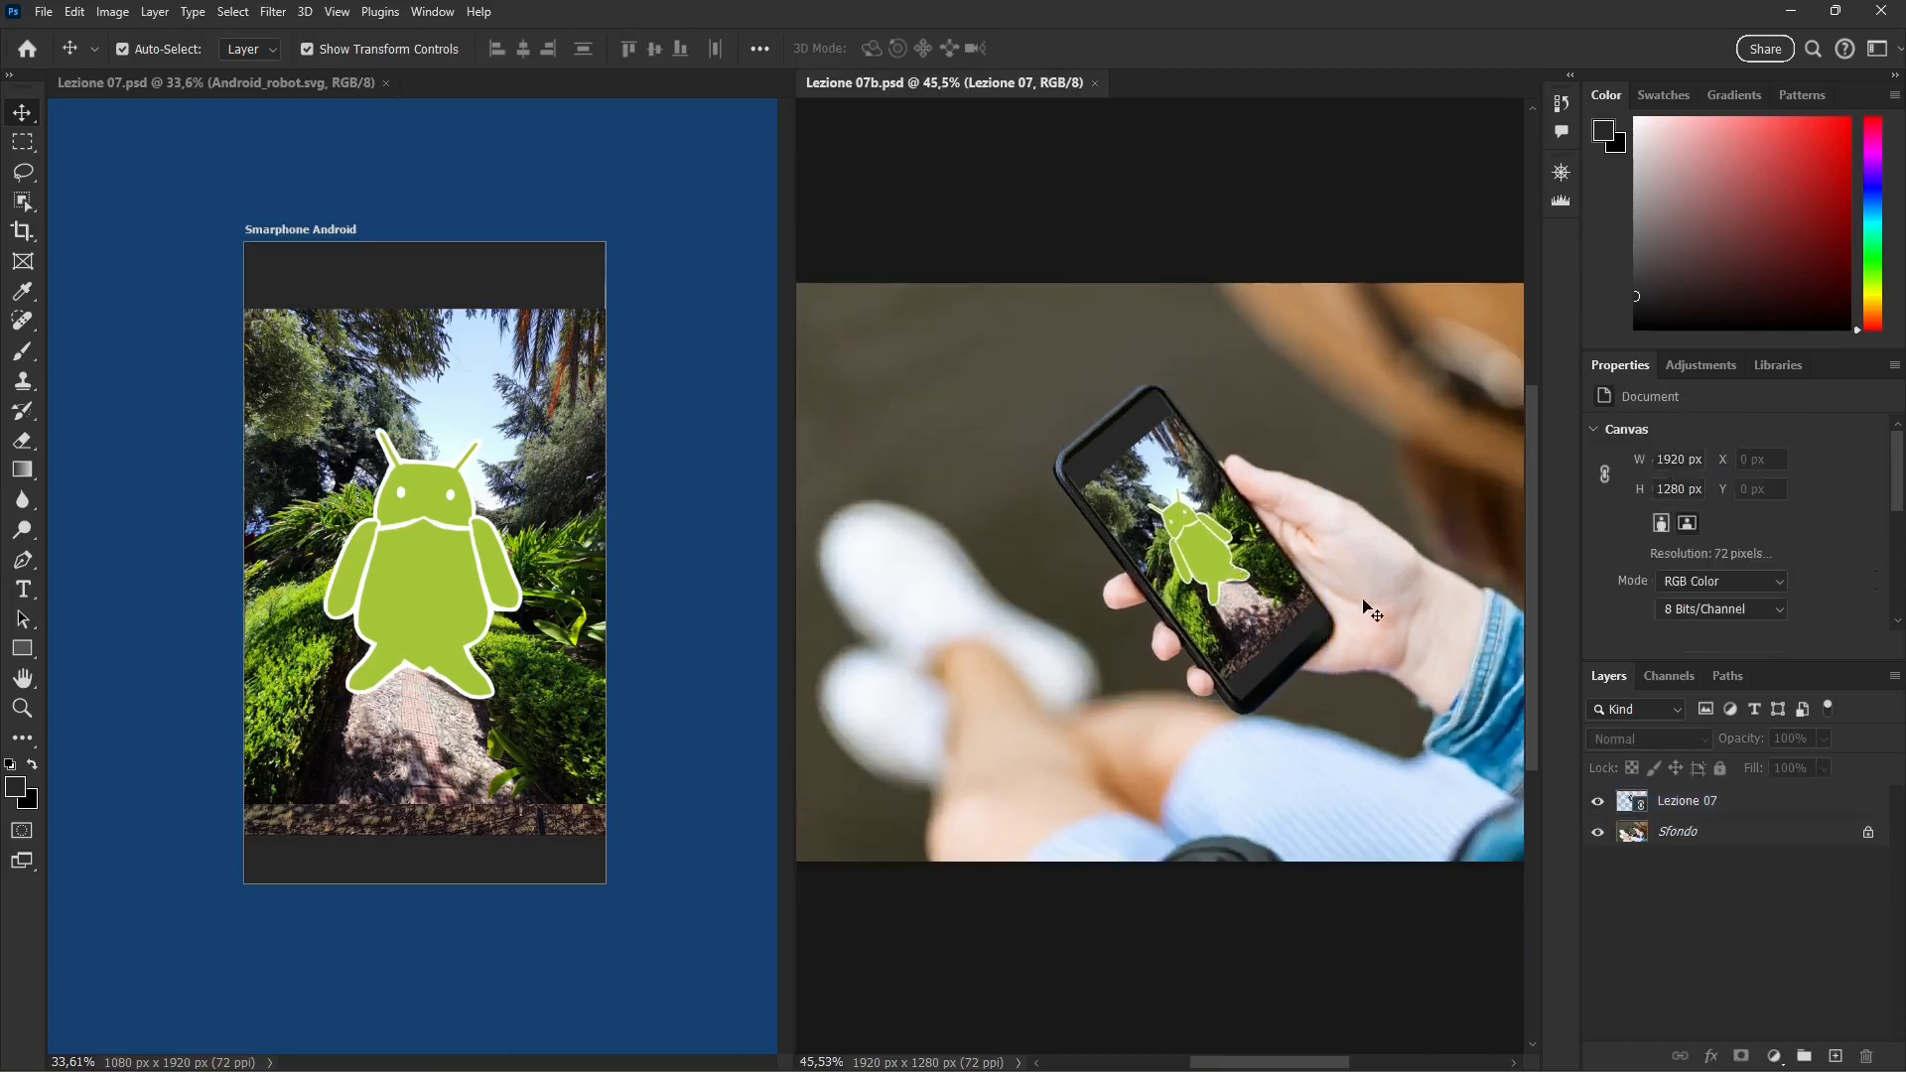
# Step: Hide the Android_robot.svg layer in Lezione 07.psd and save that document to update the linked phone screen in Lezione 07b.psd
pyautogui.click(493, 552)
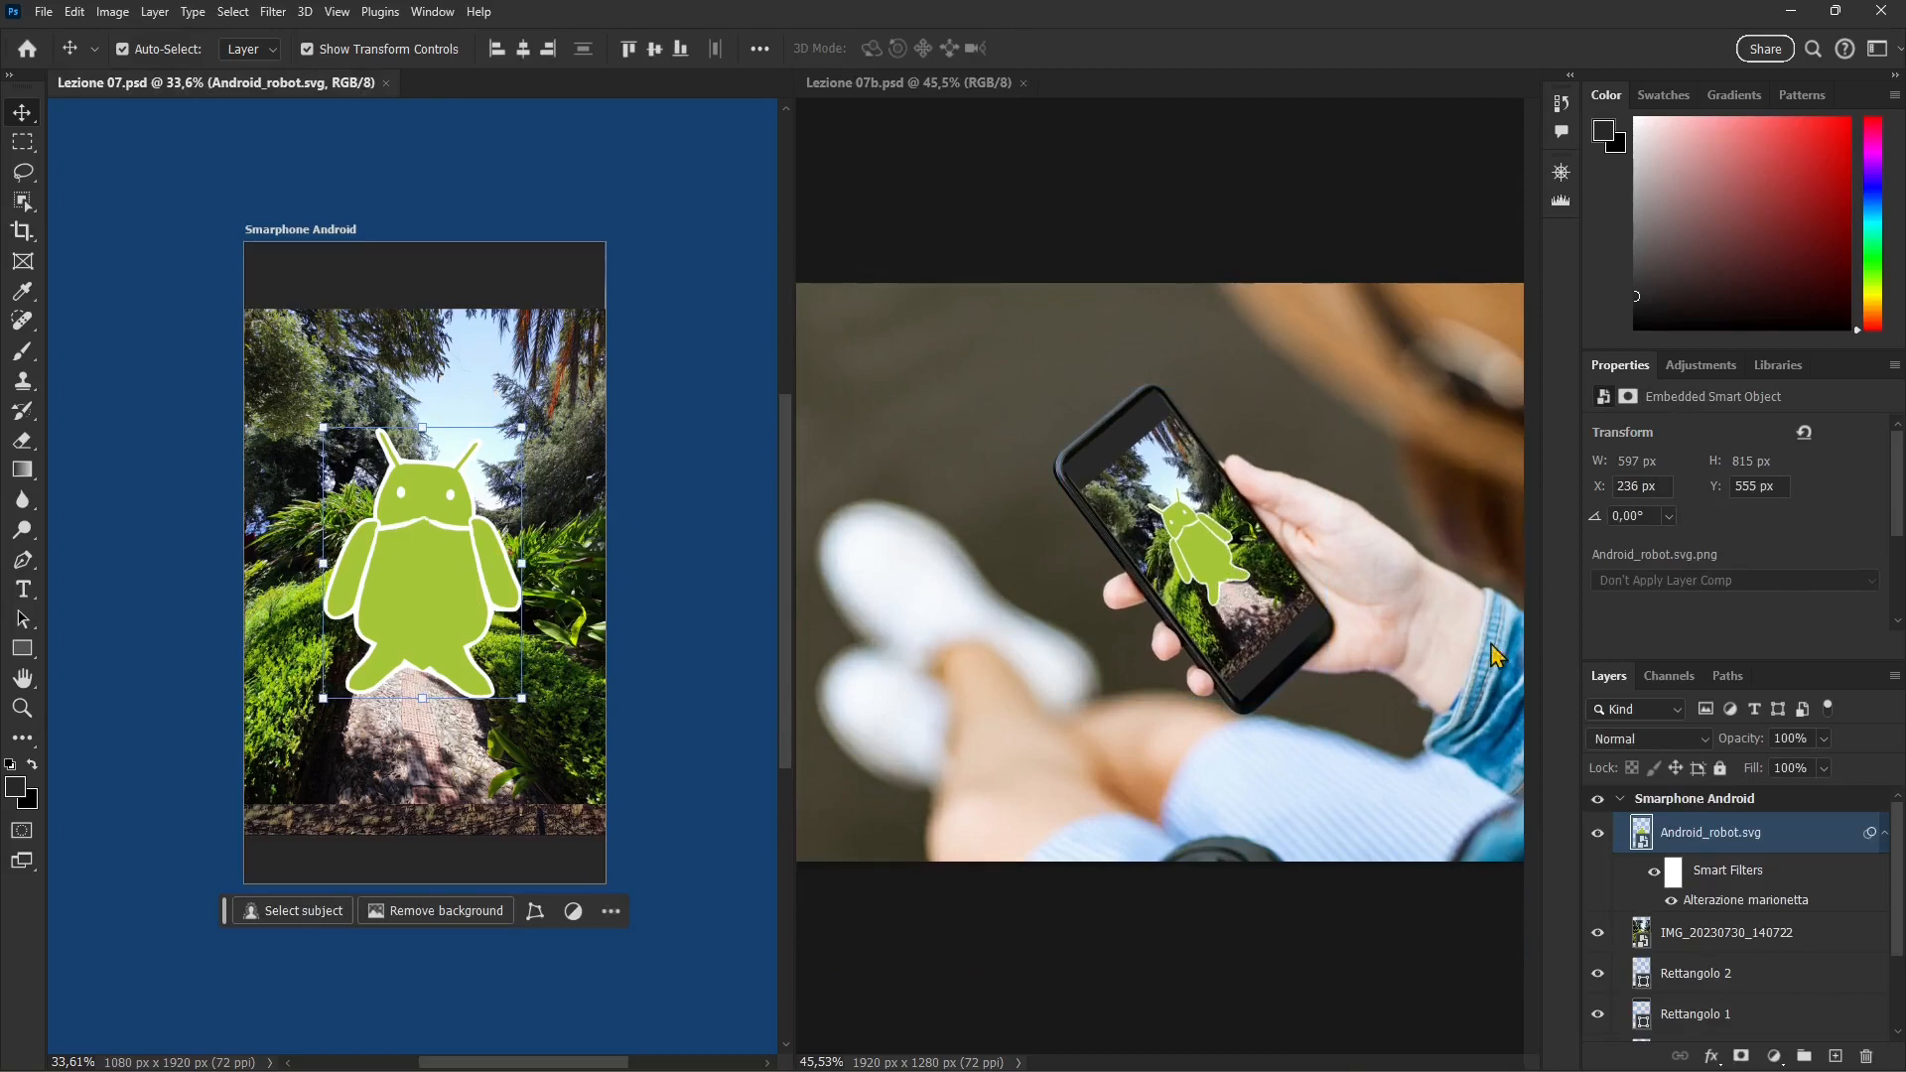
pyautogui.click(1597, 832)
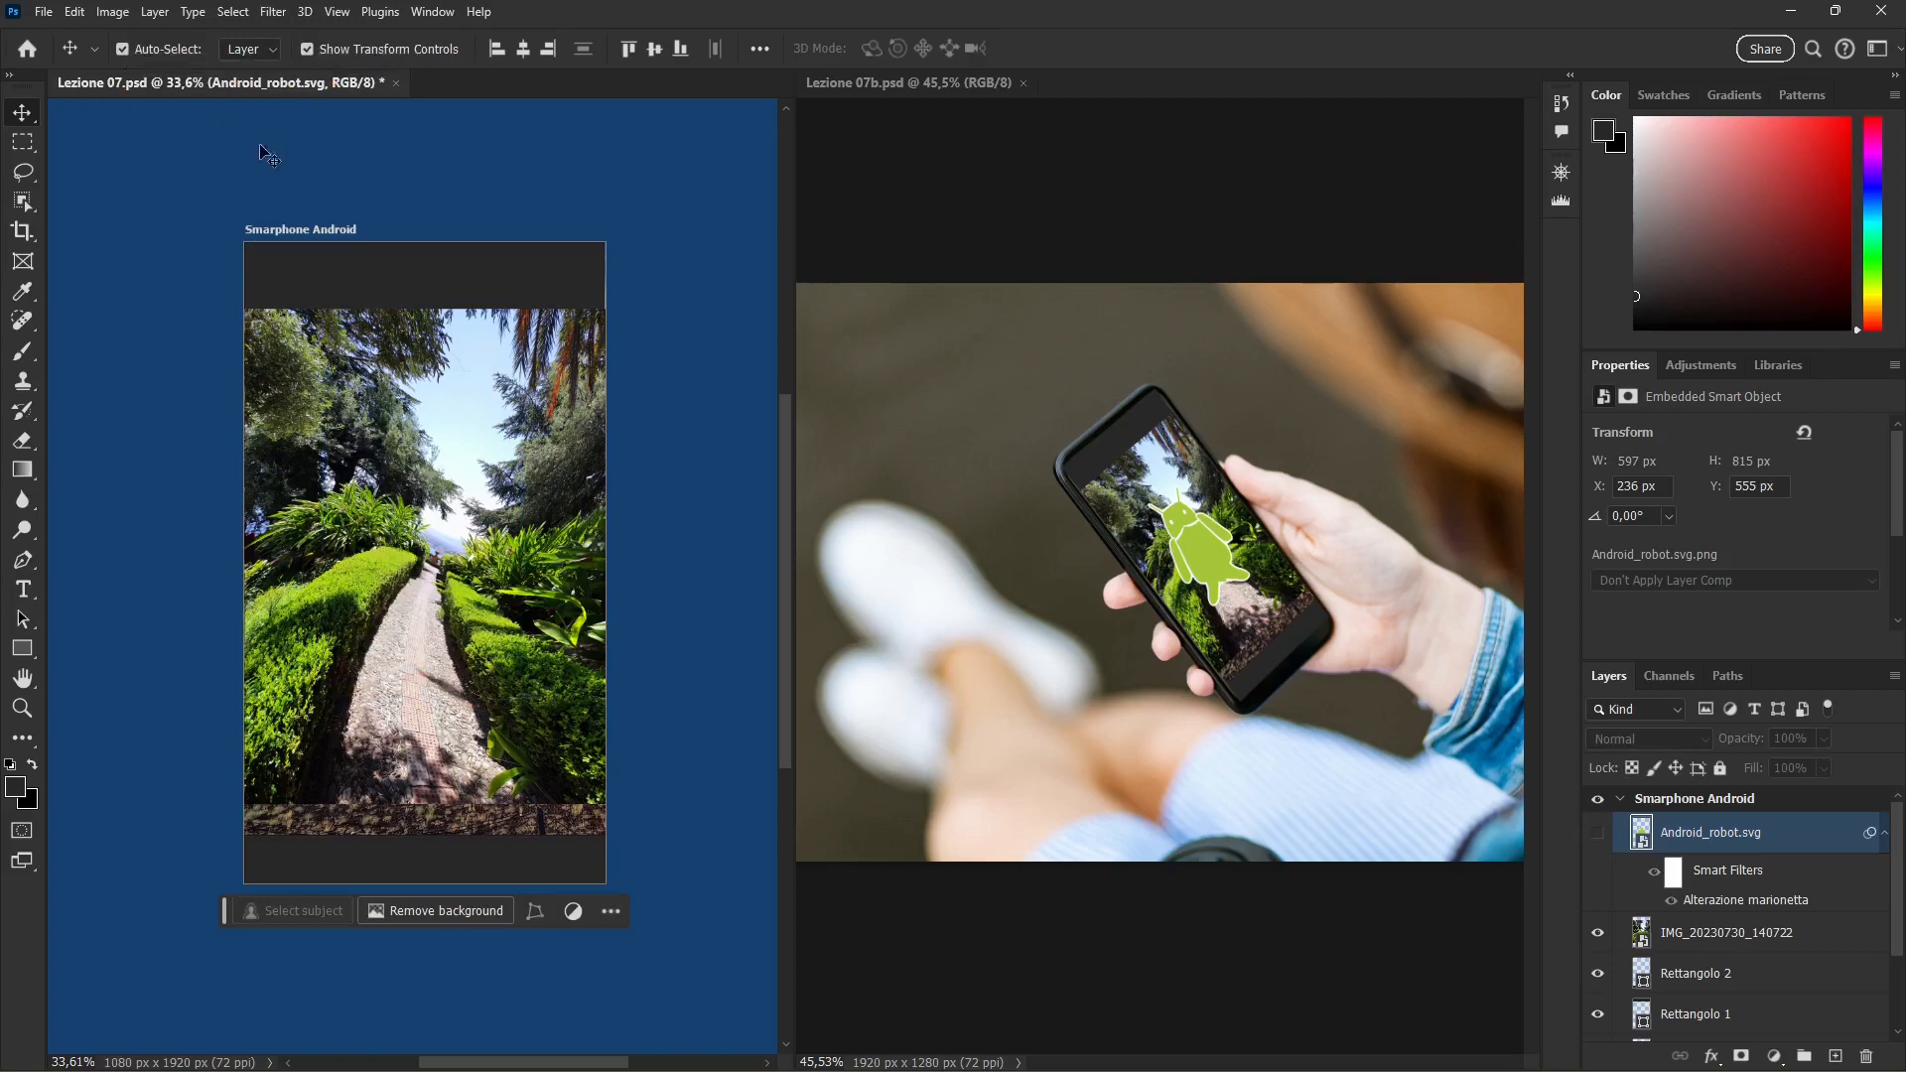
pyautogui.hotkey('ctrl', 's')
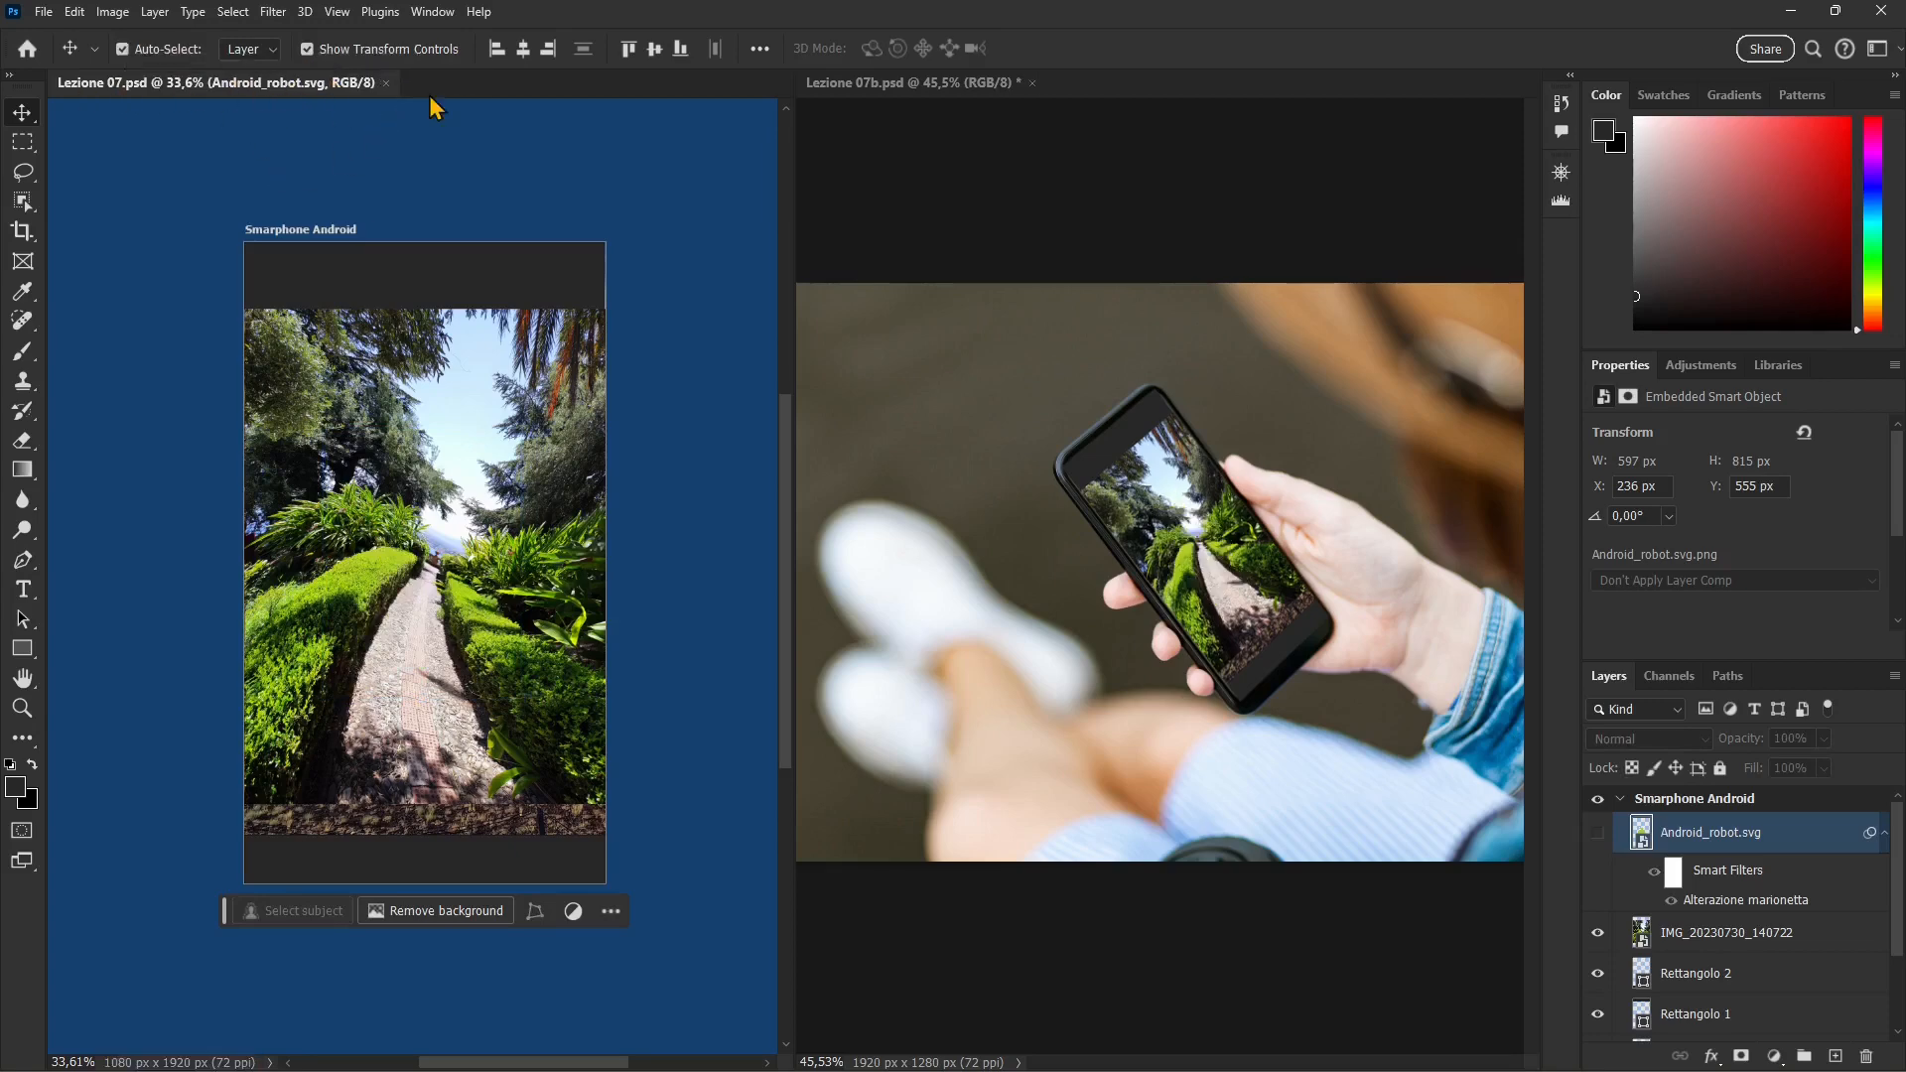
pyautogui.click(44, 12)
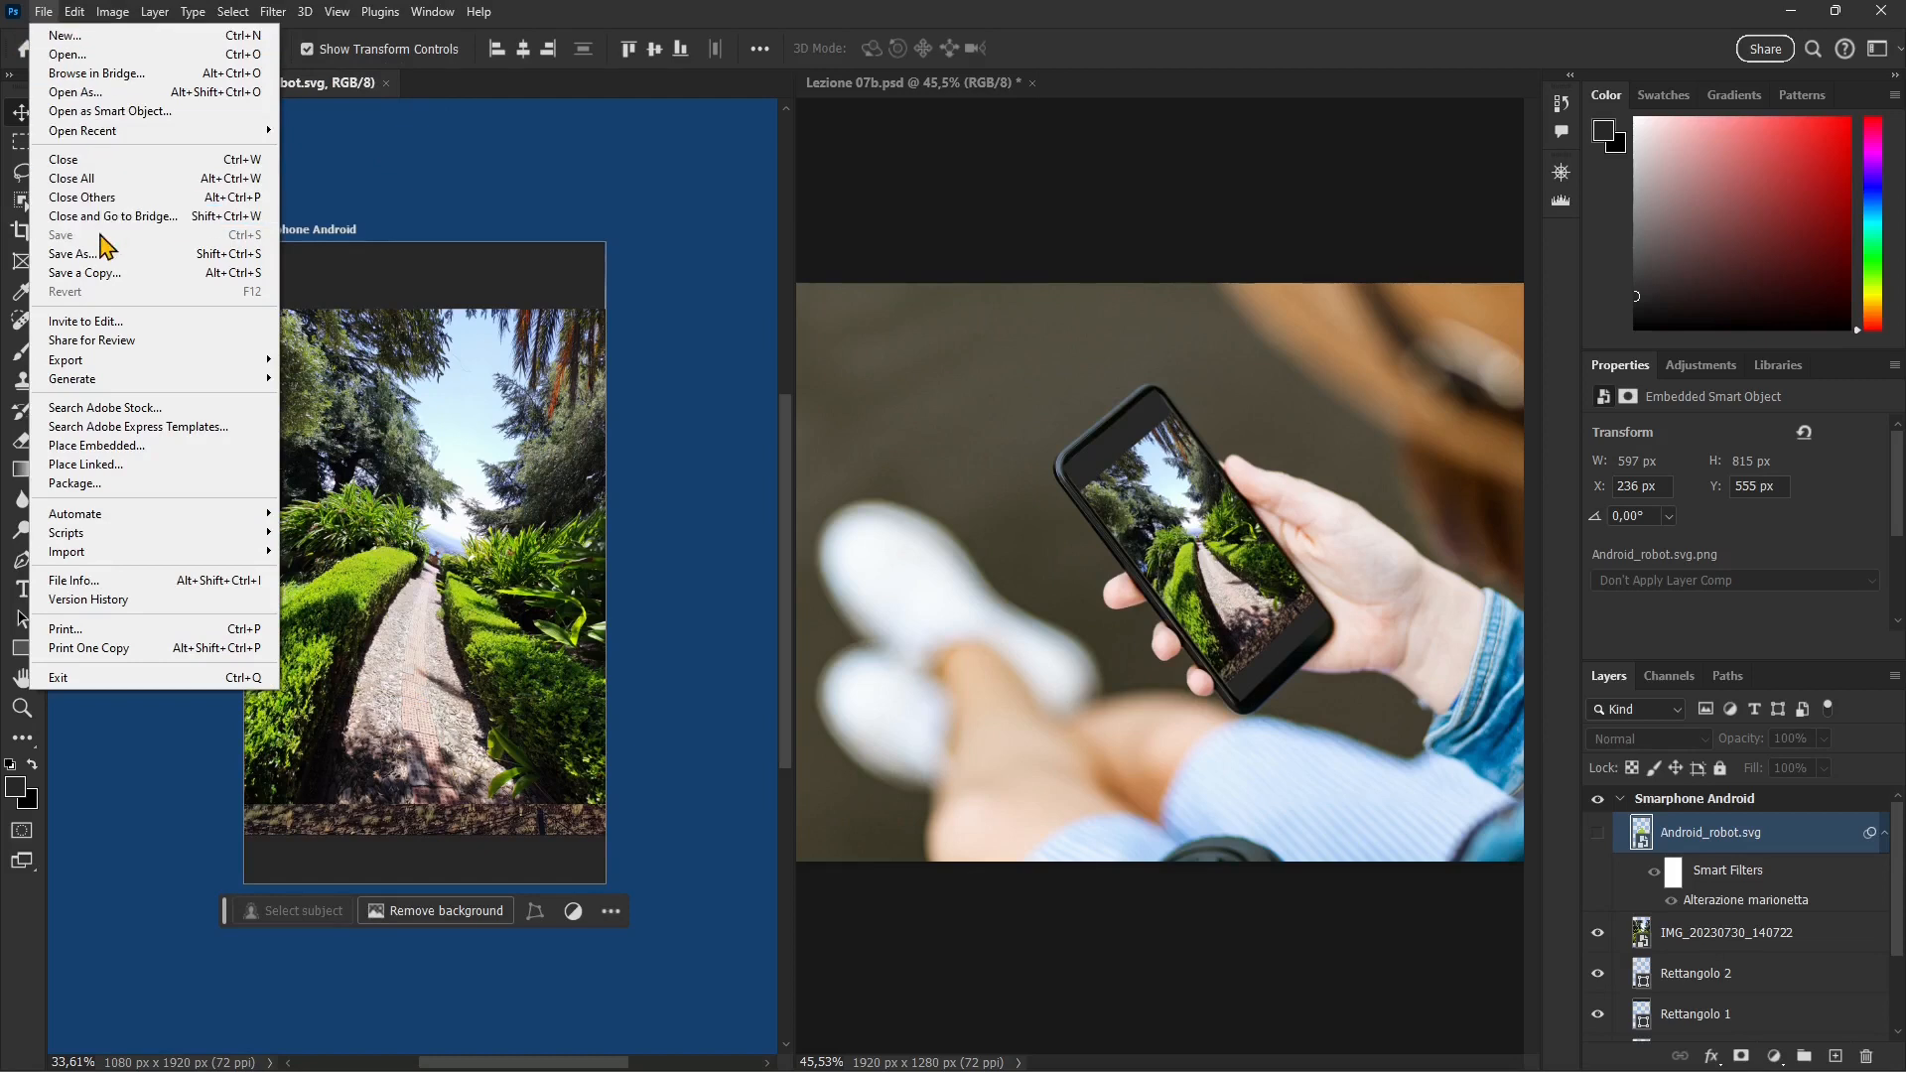
pyautogui.click(1229, 348)
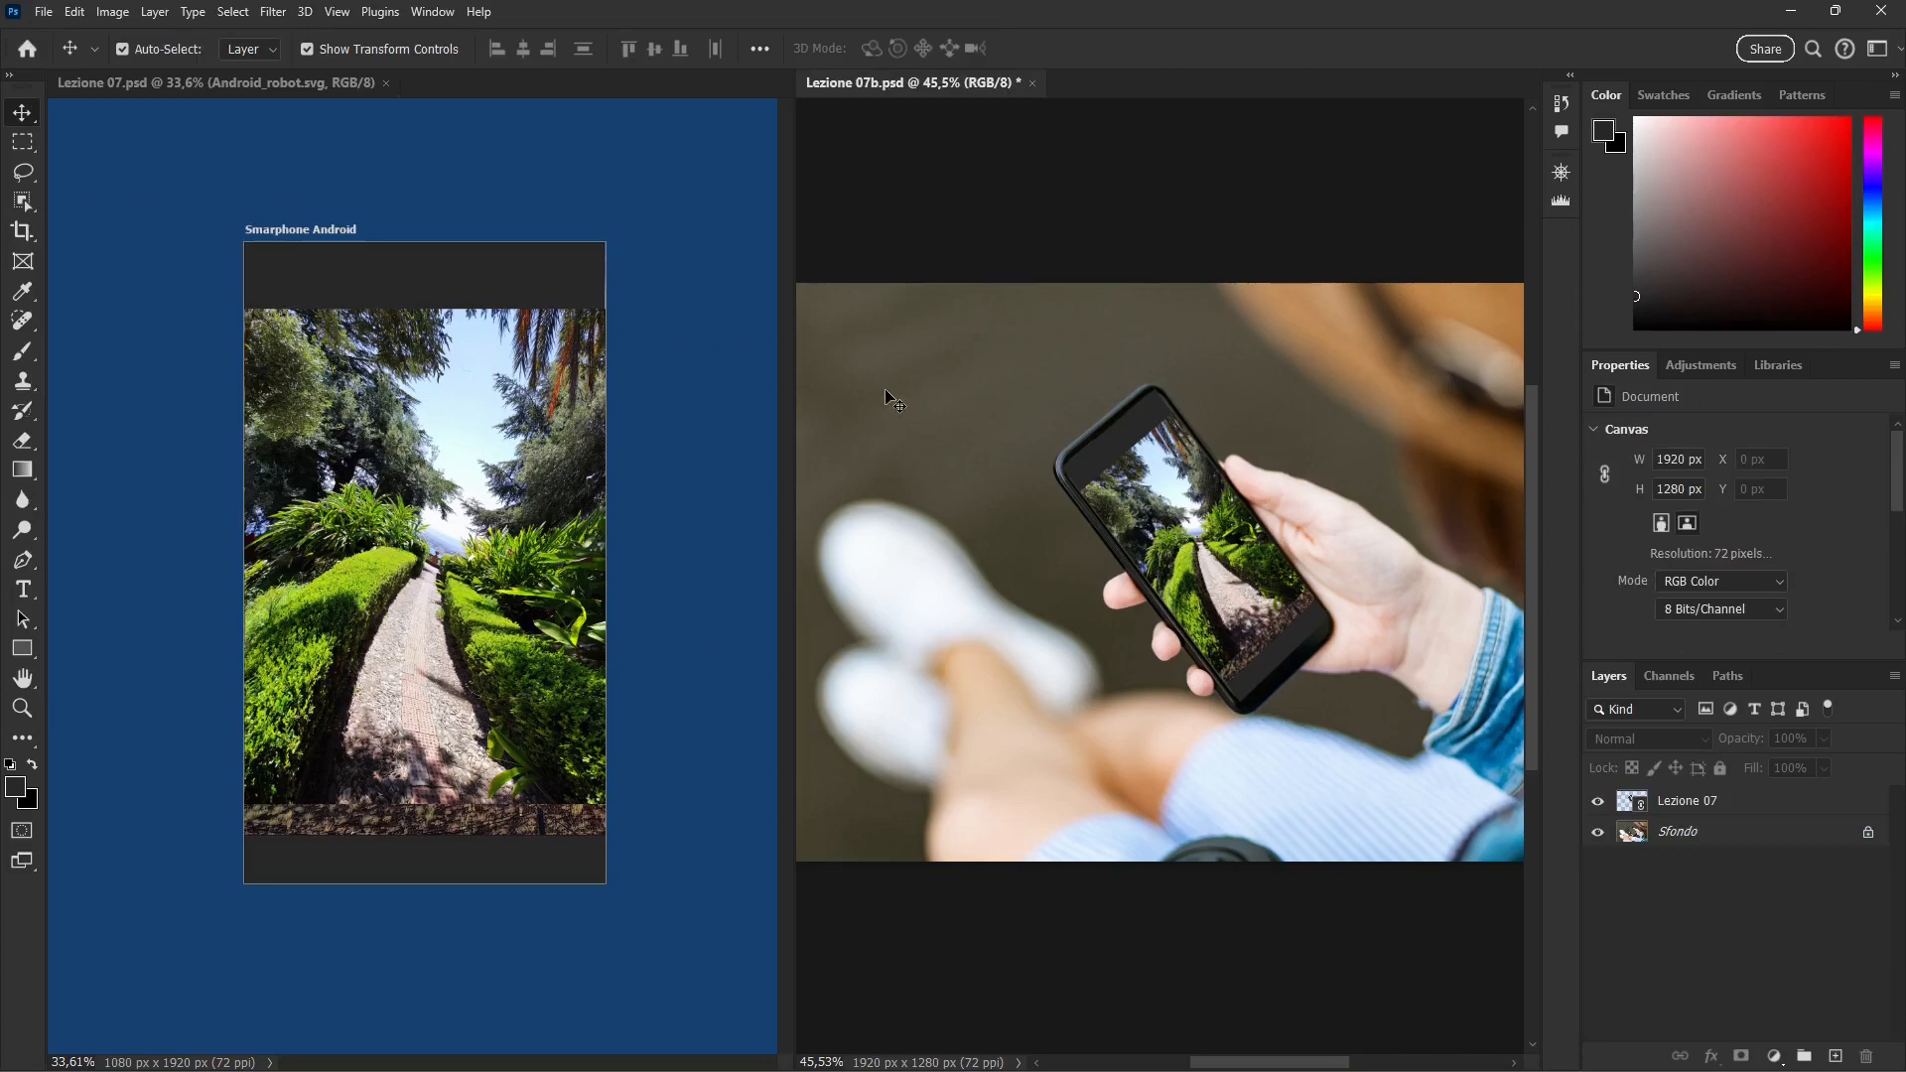
# Step: Close both open documents, discarding the changes to Lezione 07b.psd
pyautogui.click(386, 82)
pyautogui.click(284, 82)
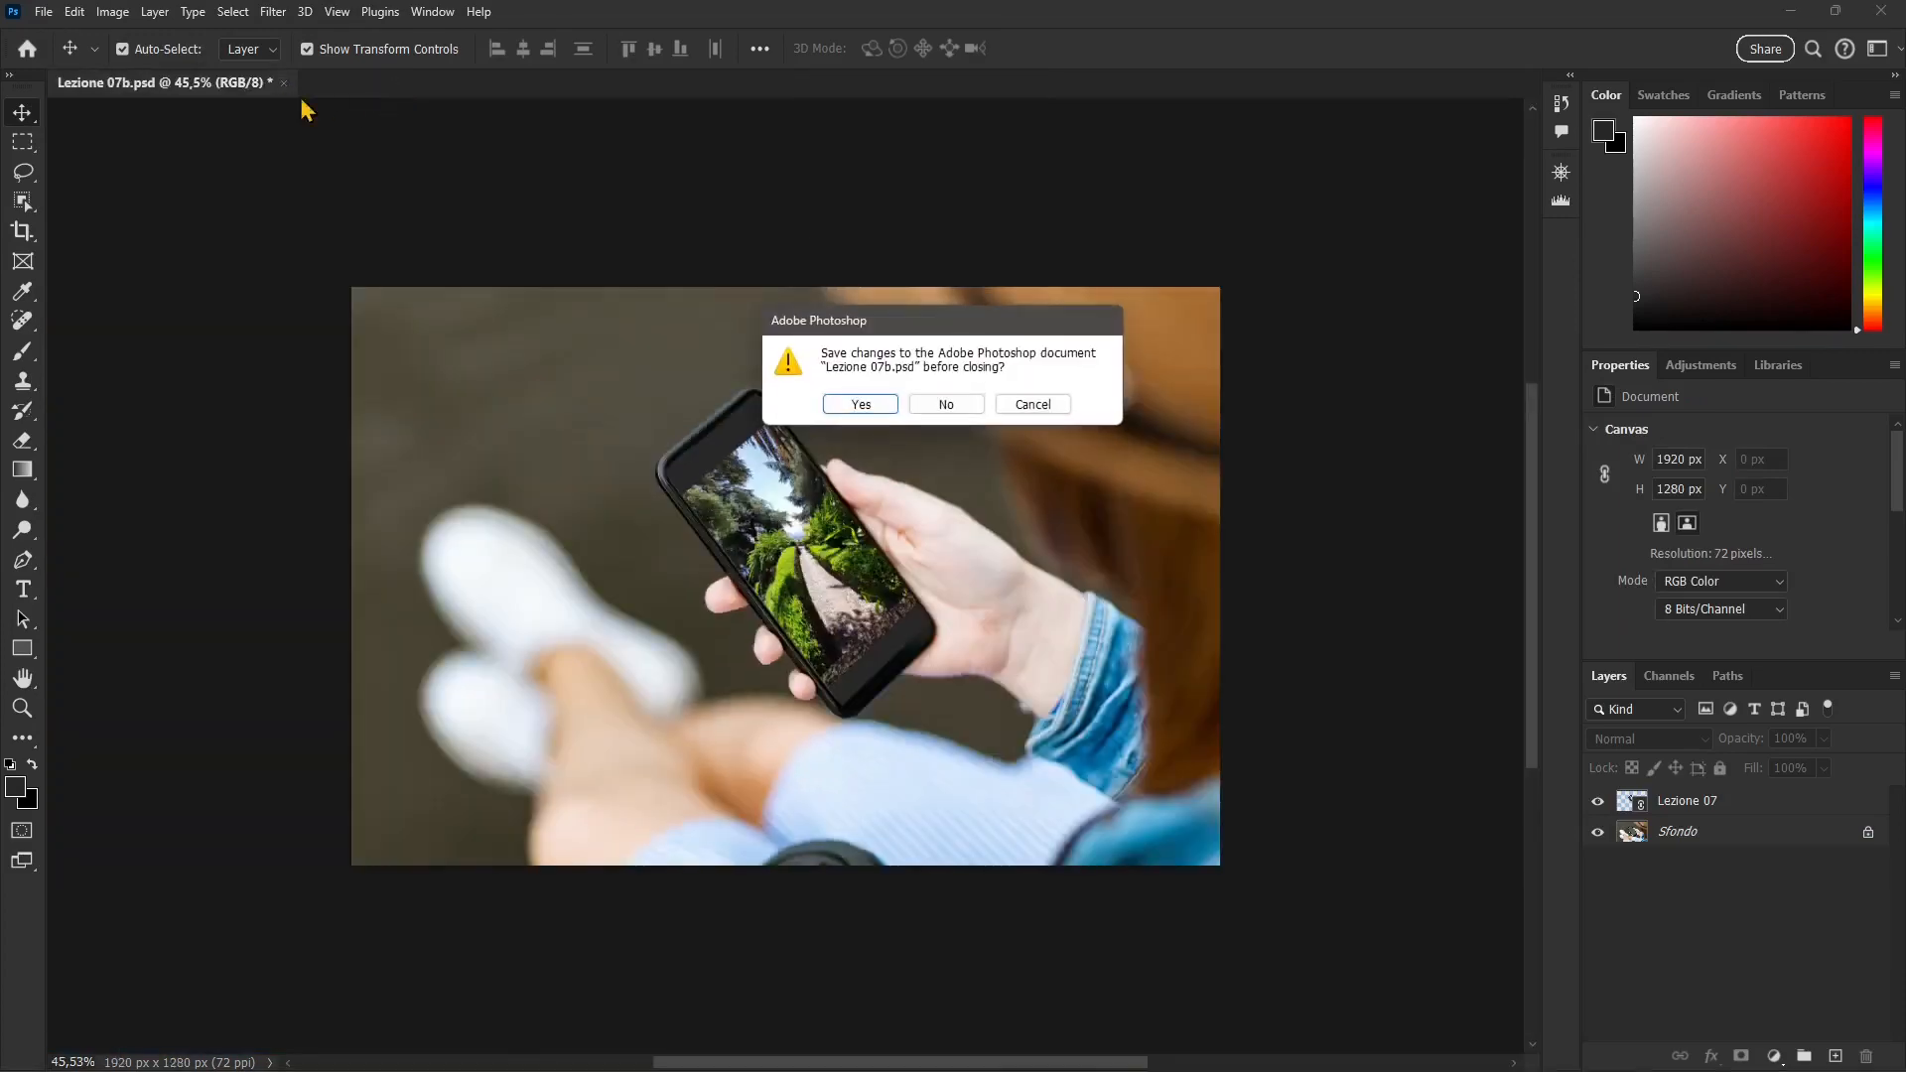
pyautogui.click(953, 406)
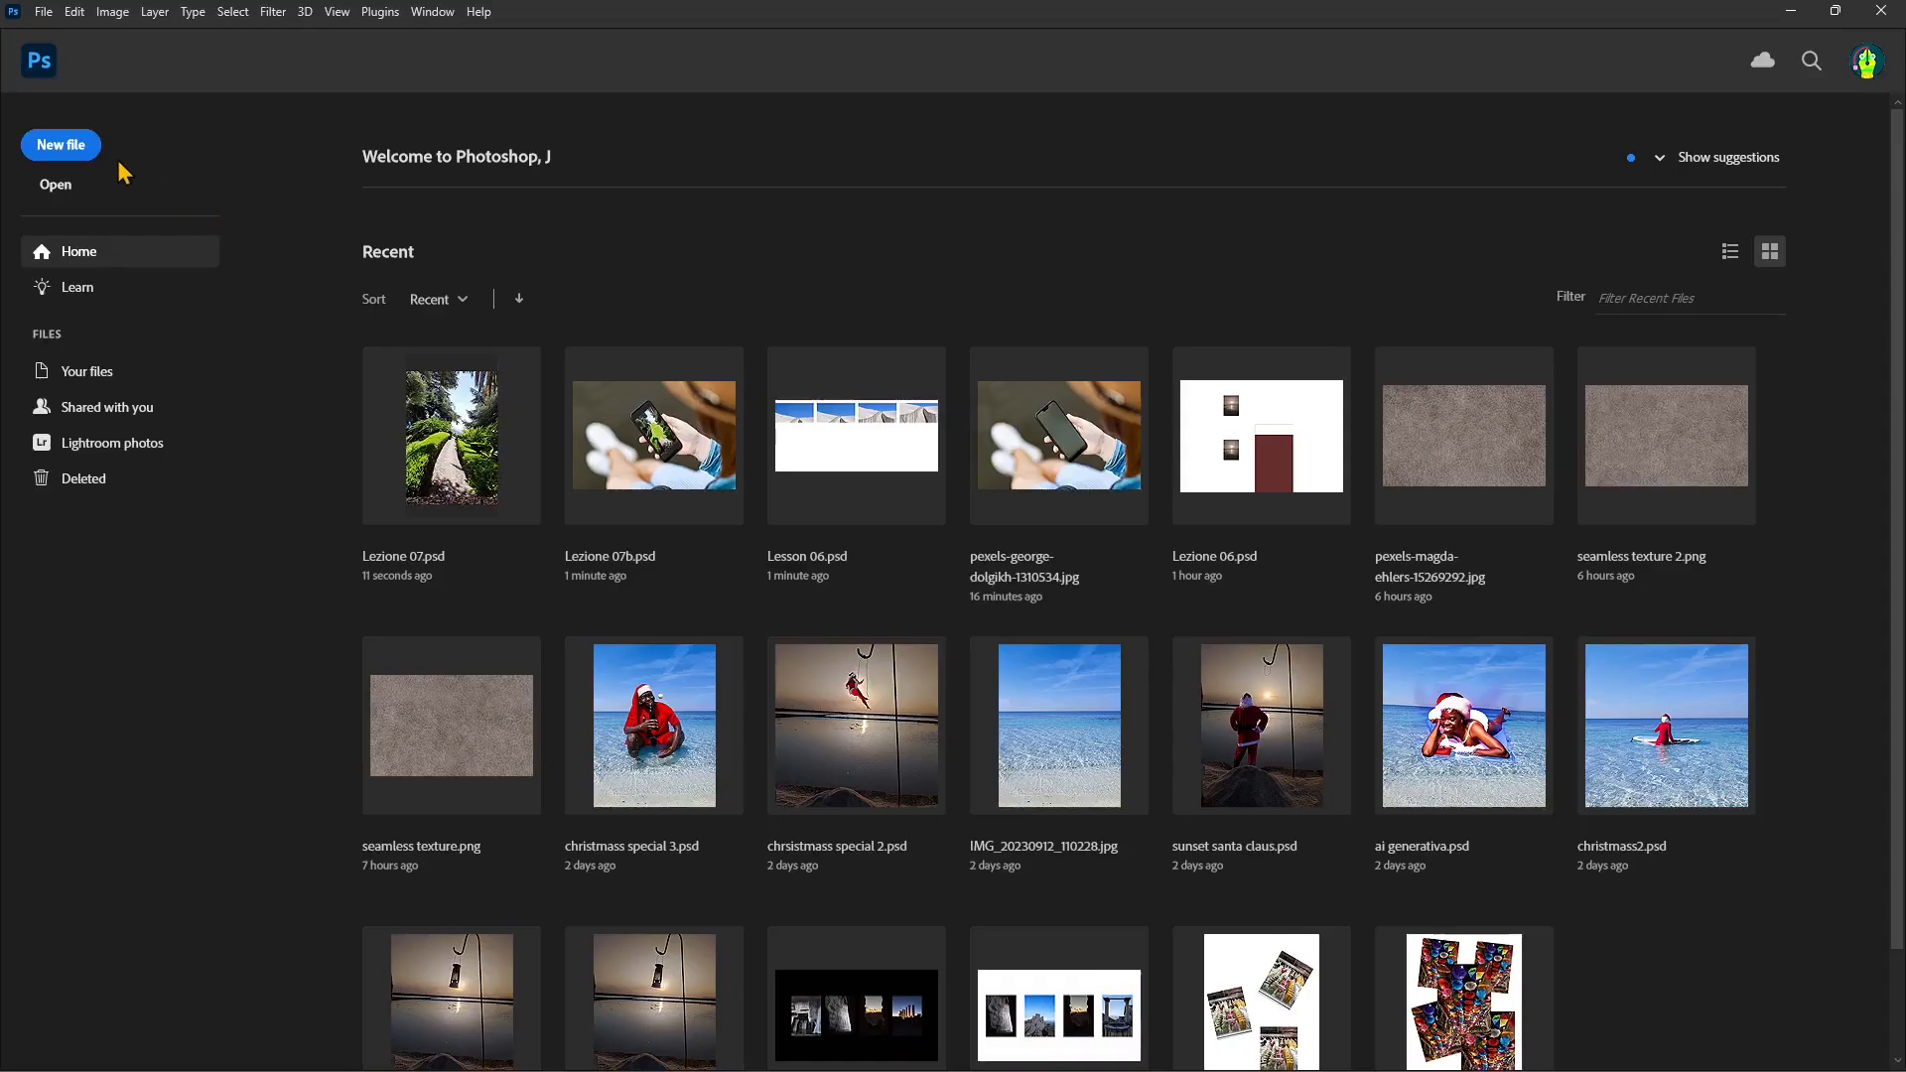
# Step: Start a new document and download the mobile template "Two Images of a Person Holding a Smartphone Mockup", accepting the large download
pyautogui.click(77, 148)
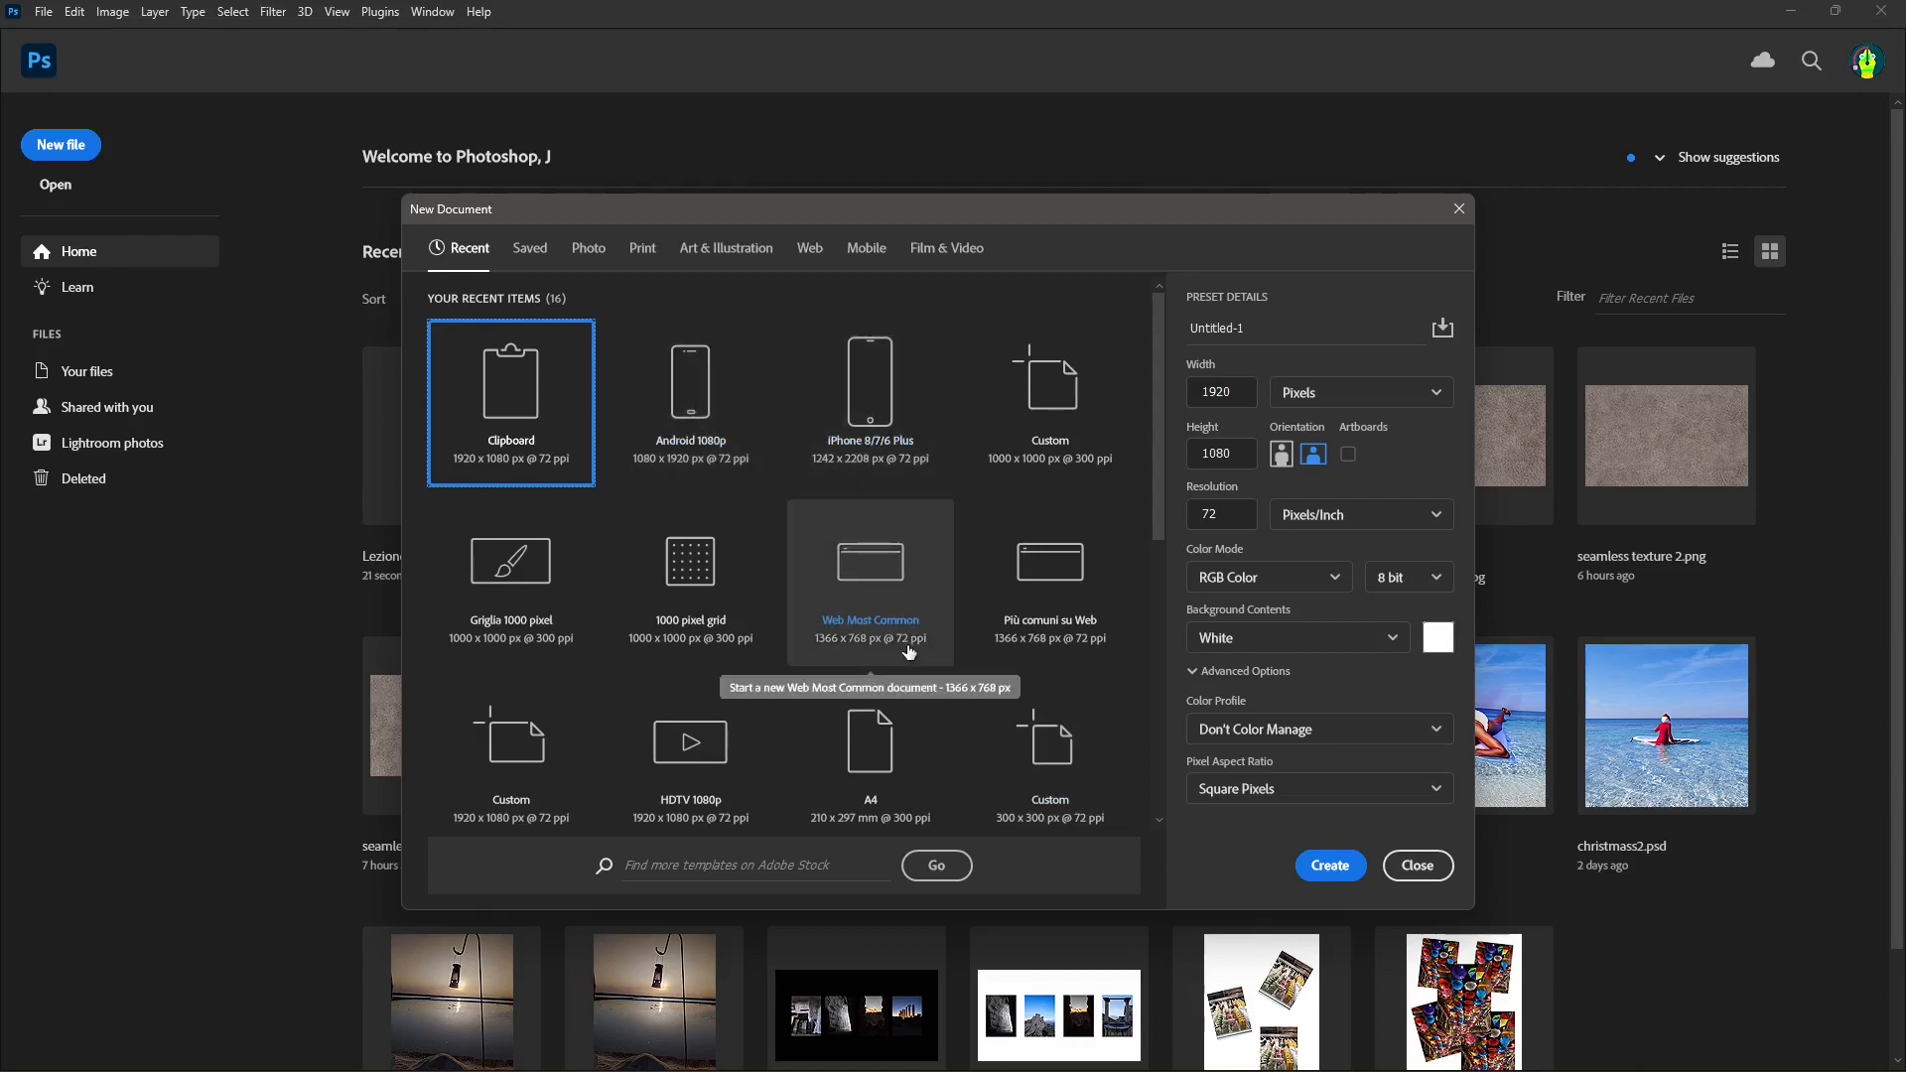
pyautogui.click(898, 417)
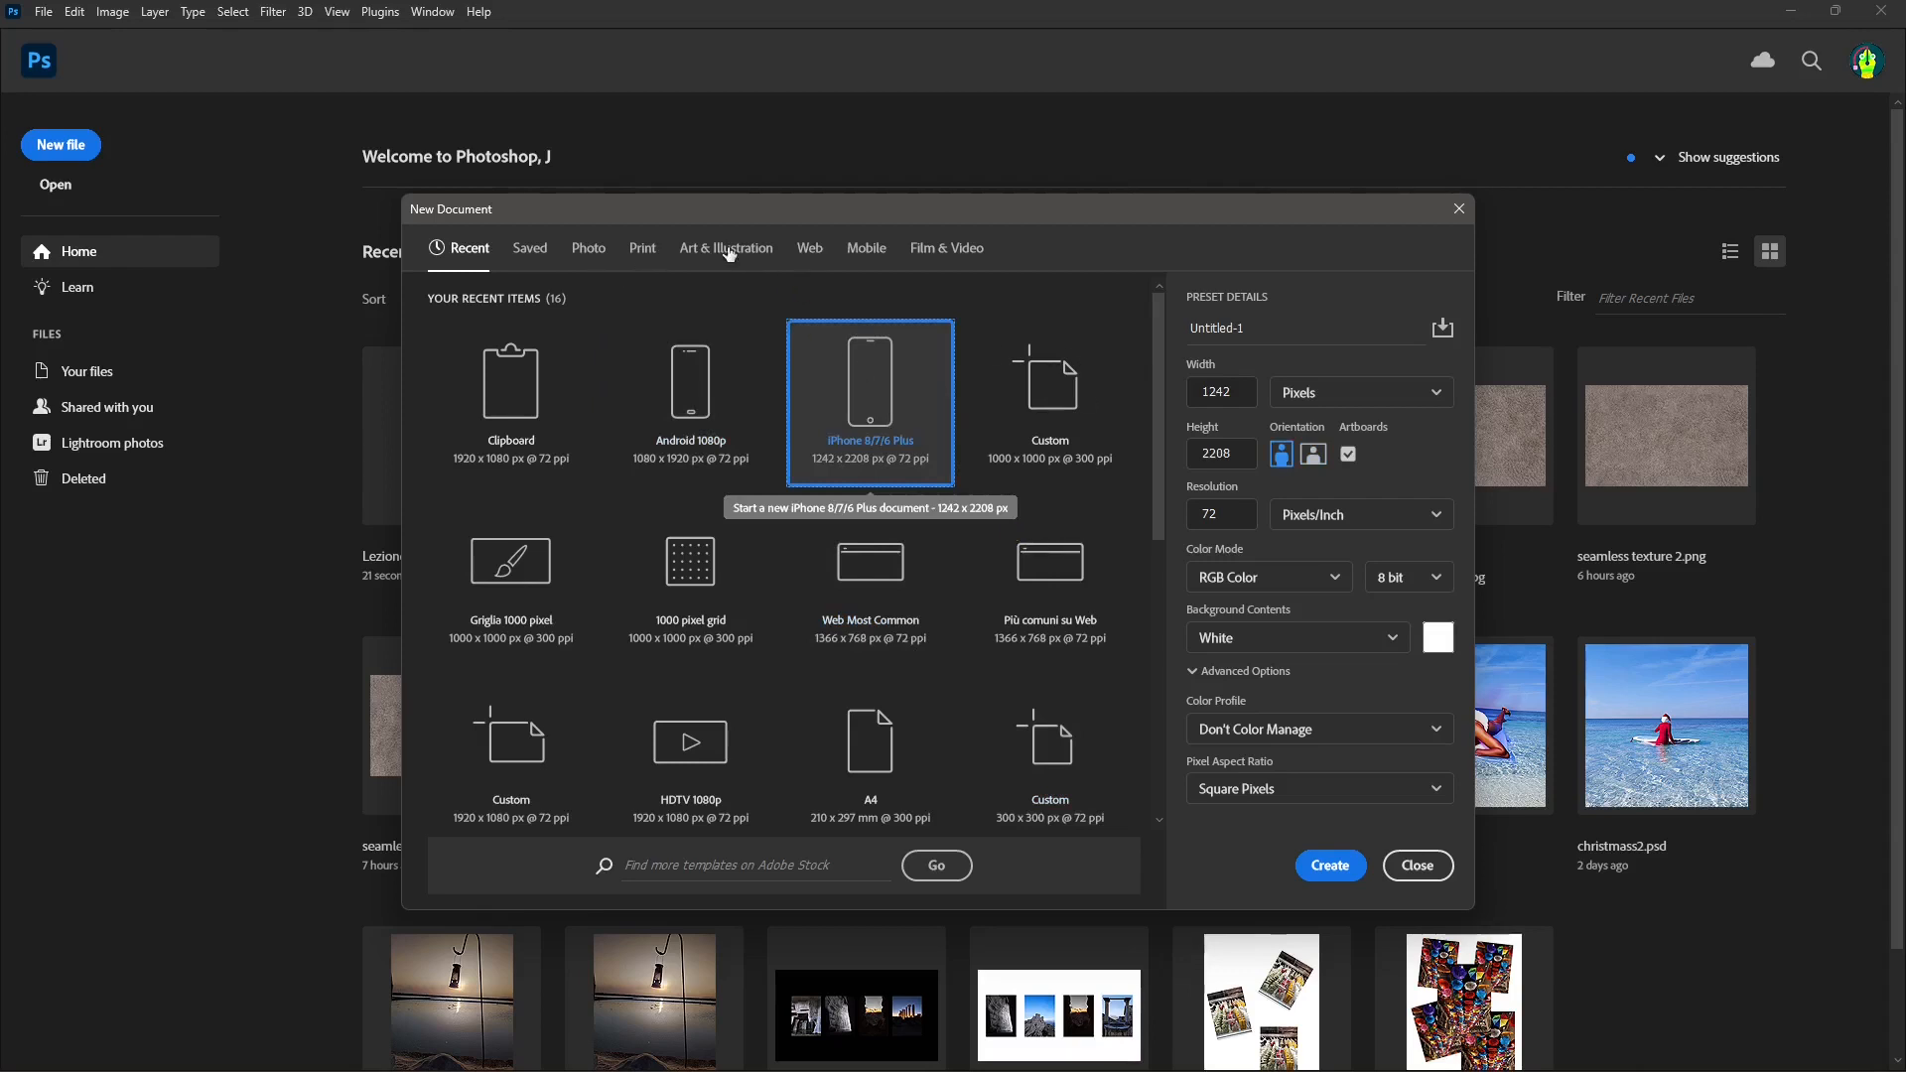
pyautogui.click(856, 255)
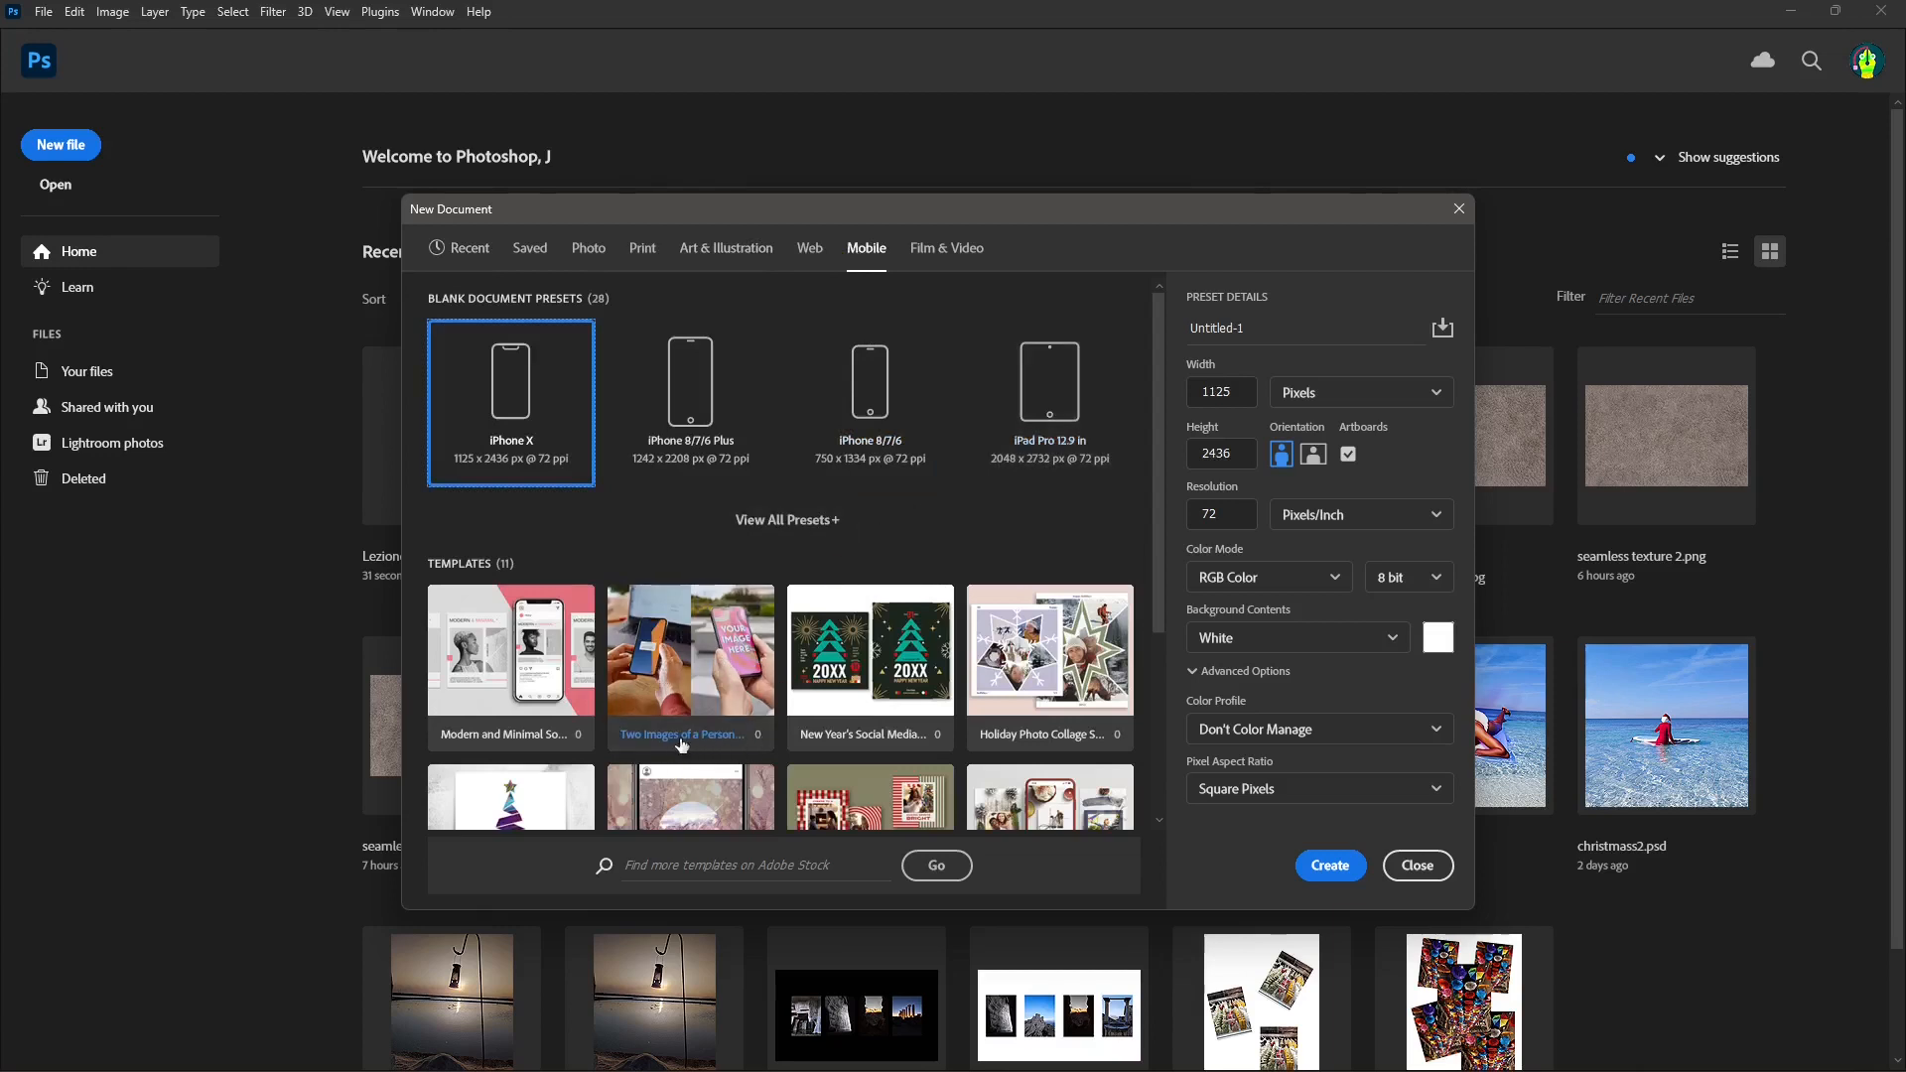
pyautogui.click(683, 658)
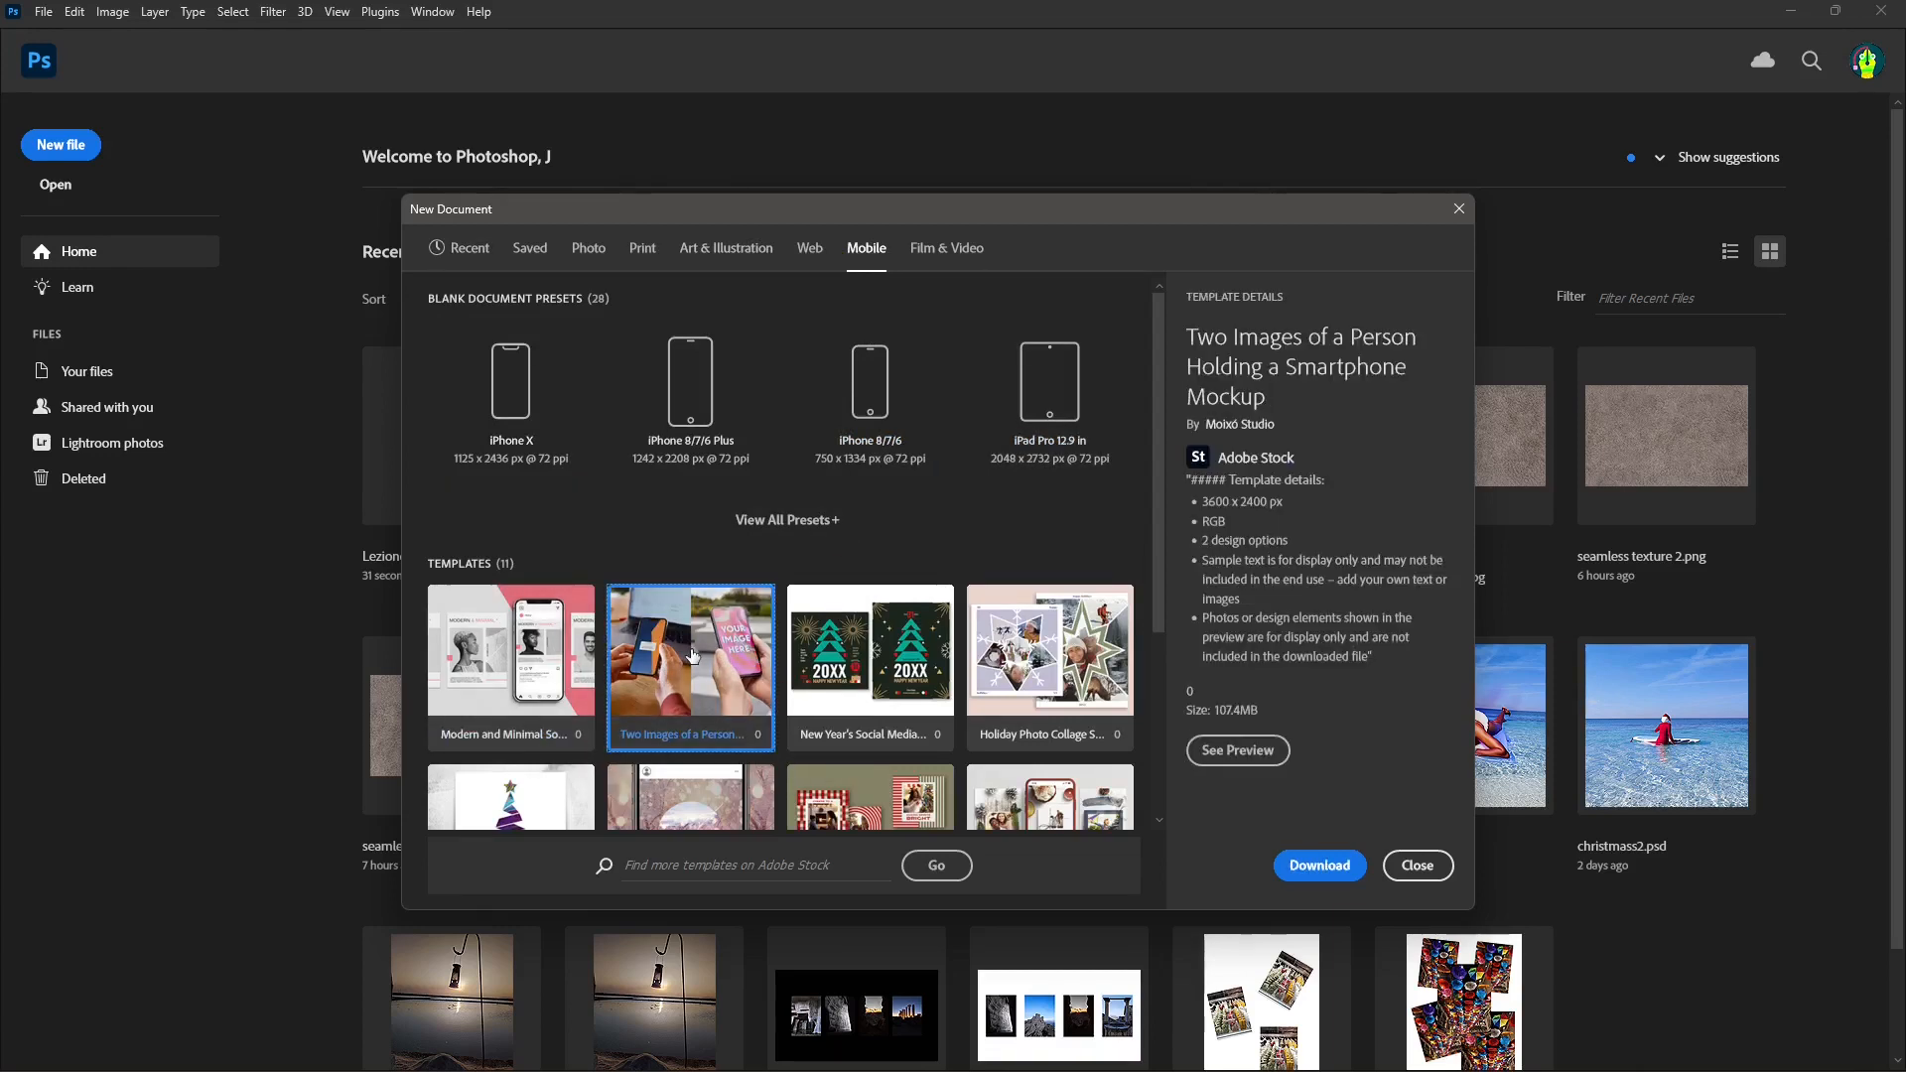
pyautogui.click(1321, 870)
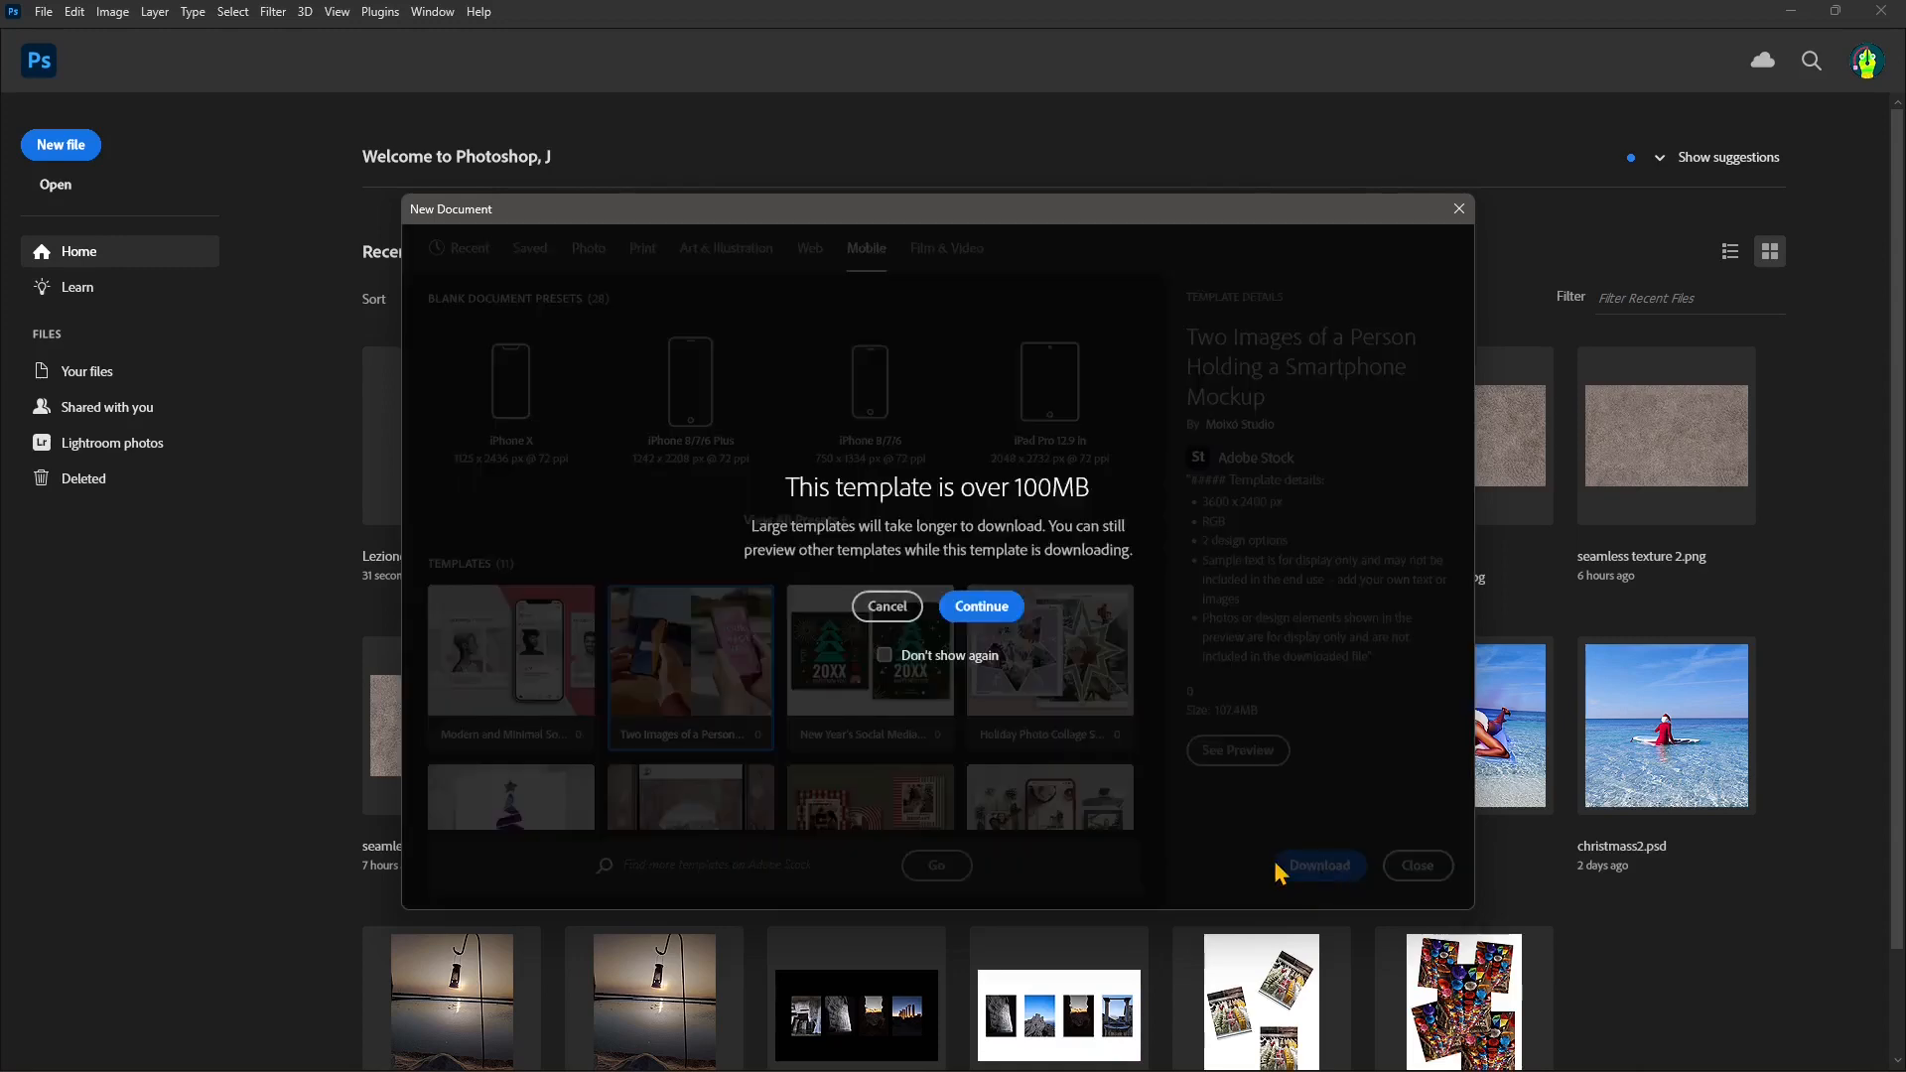
pyautogui.click(986, 610)
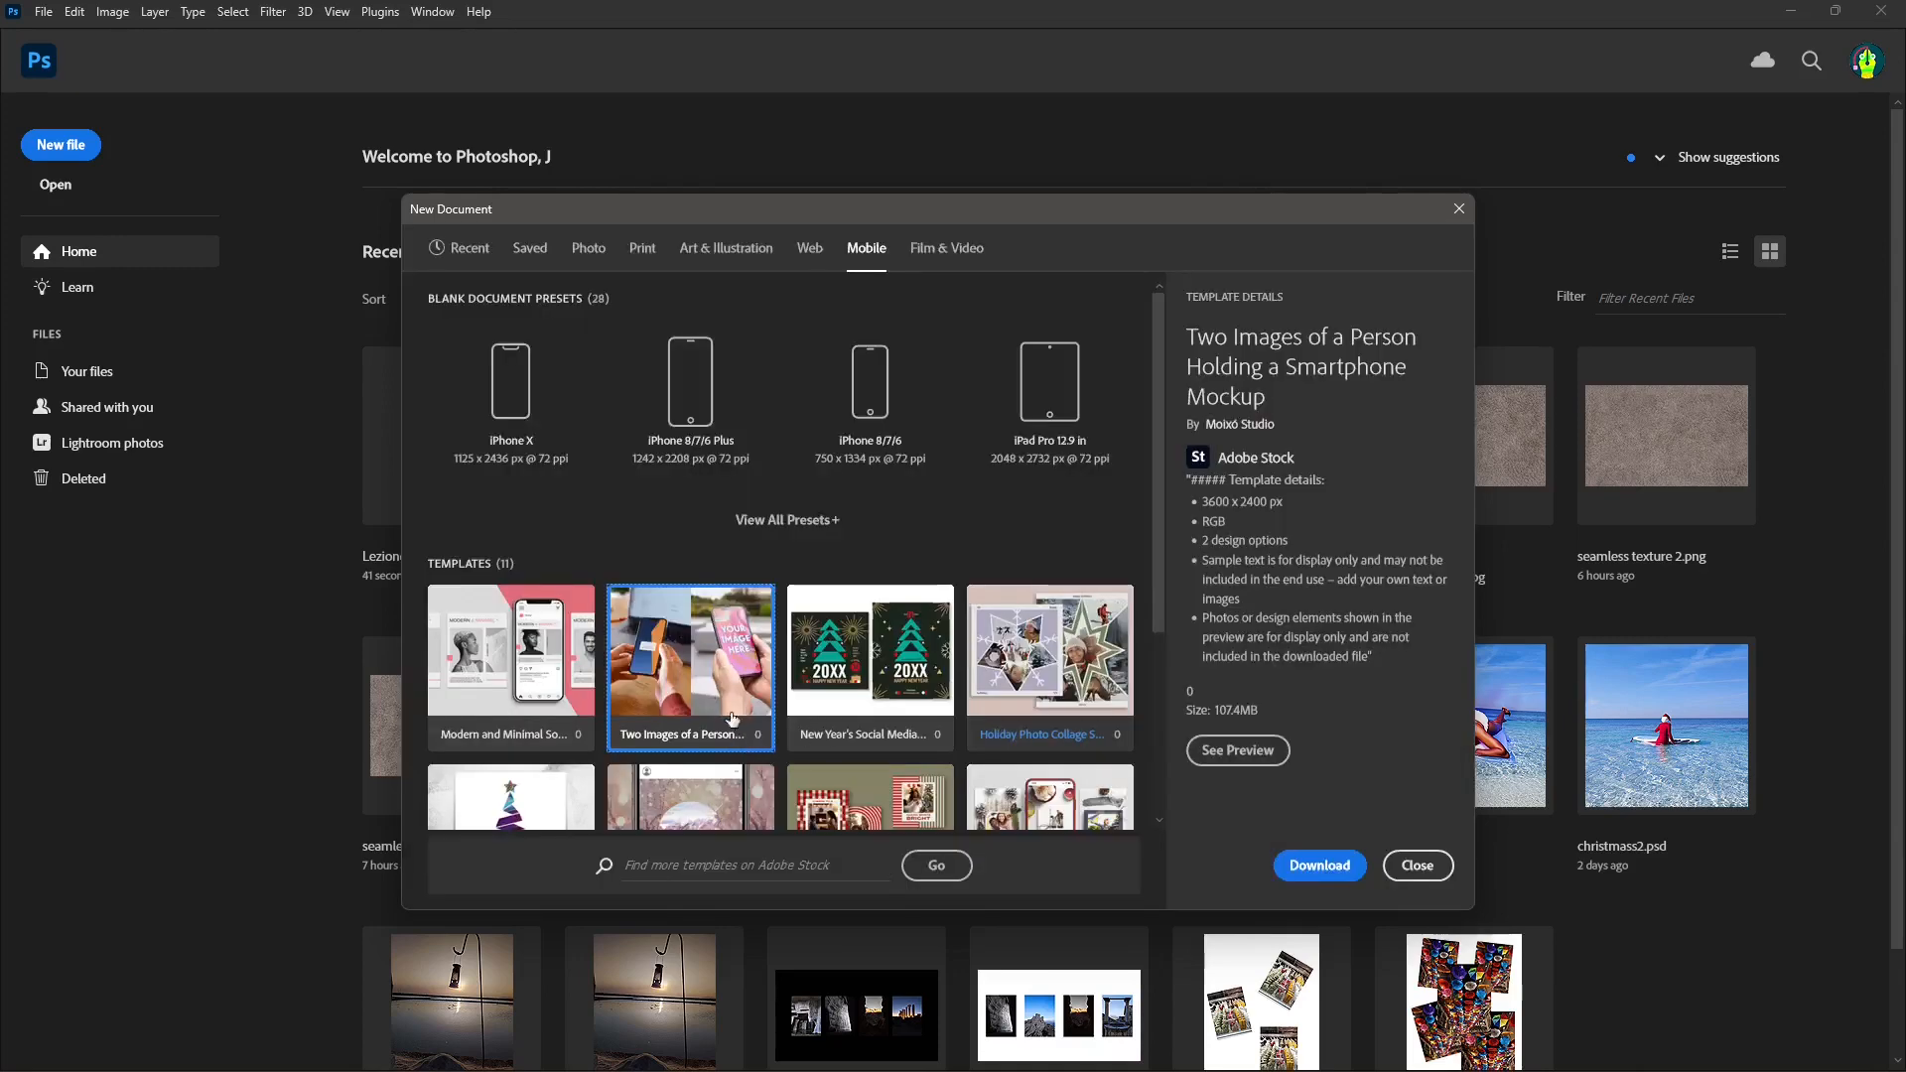
# Step: Examine the available mobile templates and the full list of blank mobile document presets
pyautogui.scroll(-2, 732, 719)
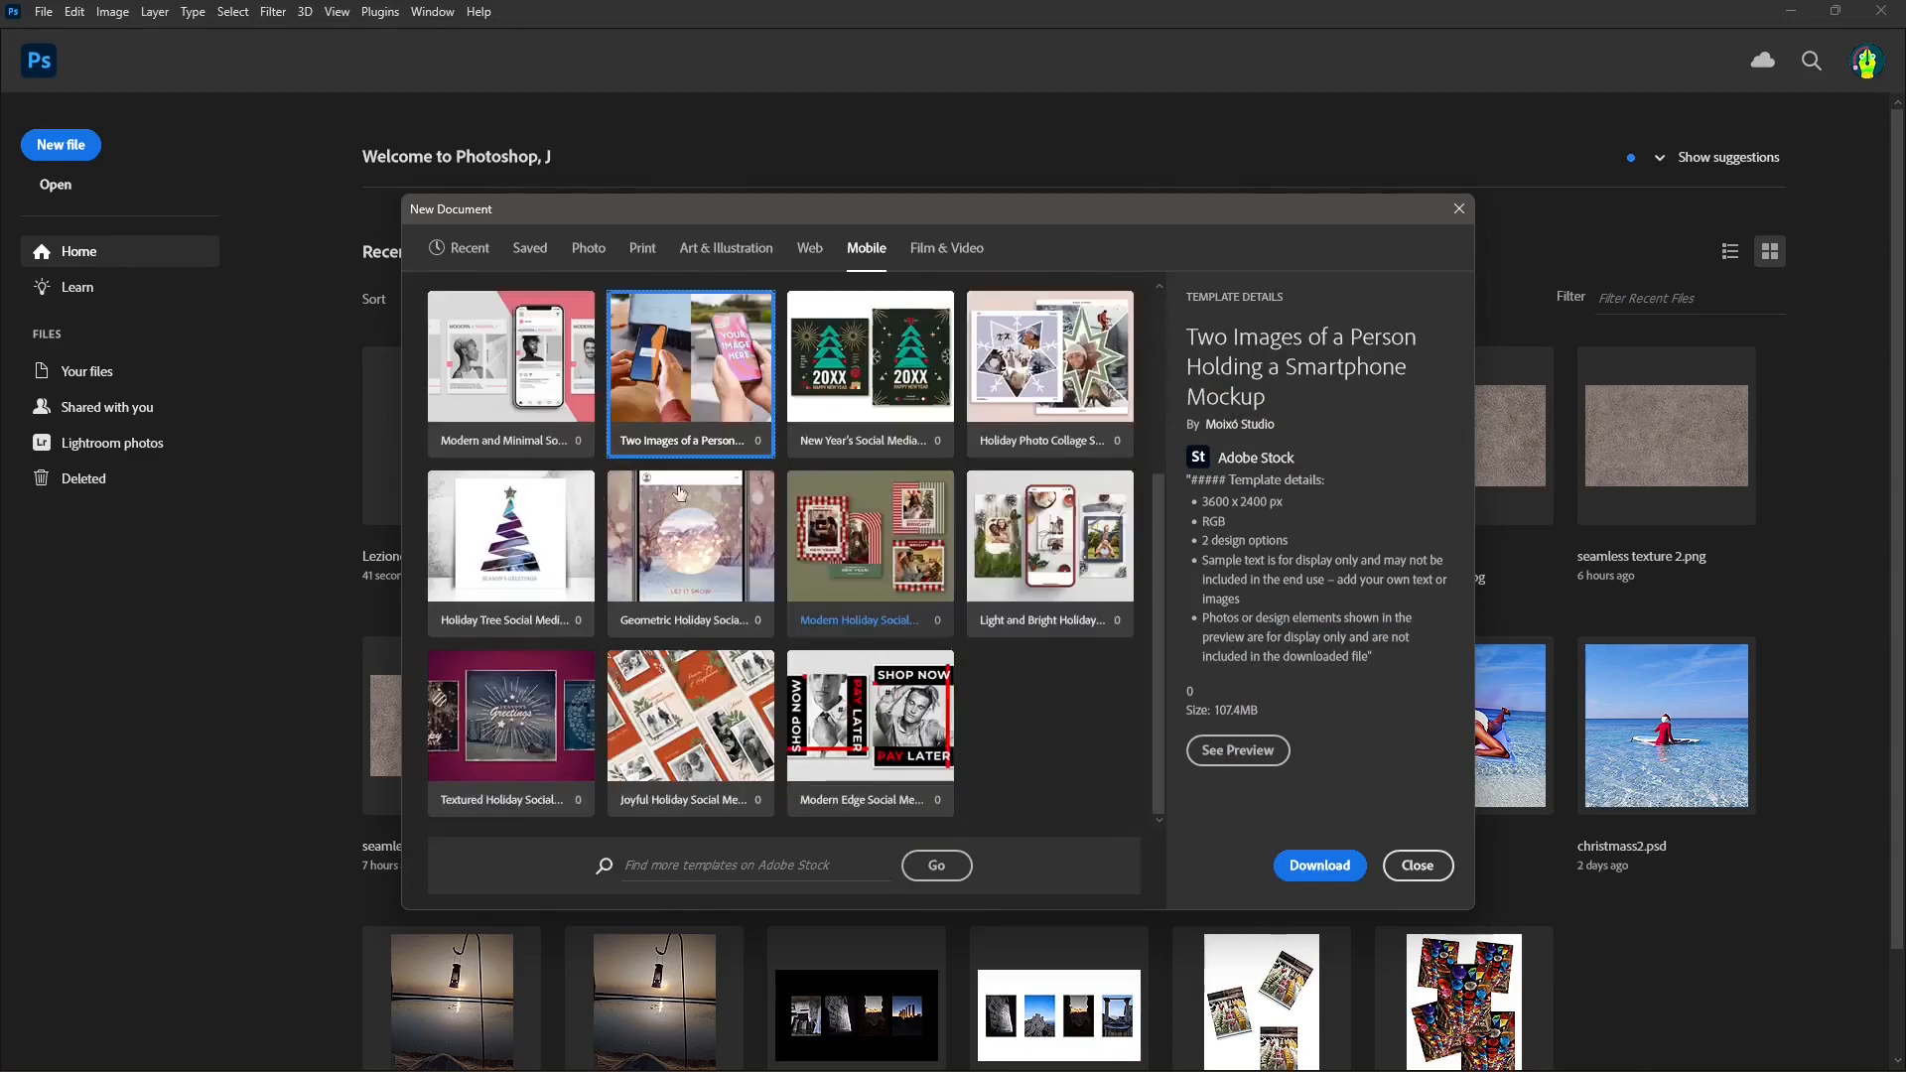
pyautogui.scroll(2, 744, 655)
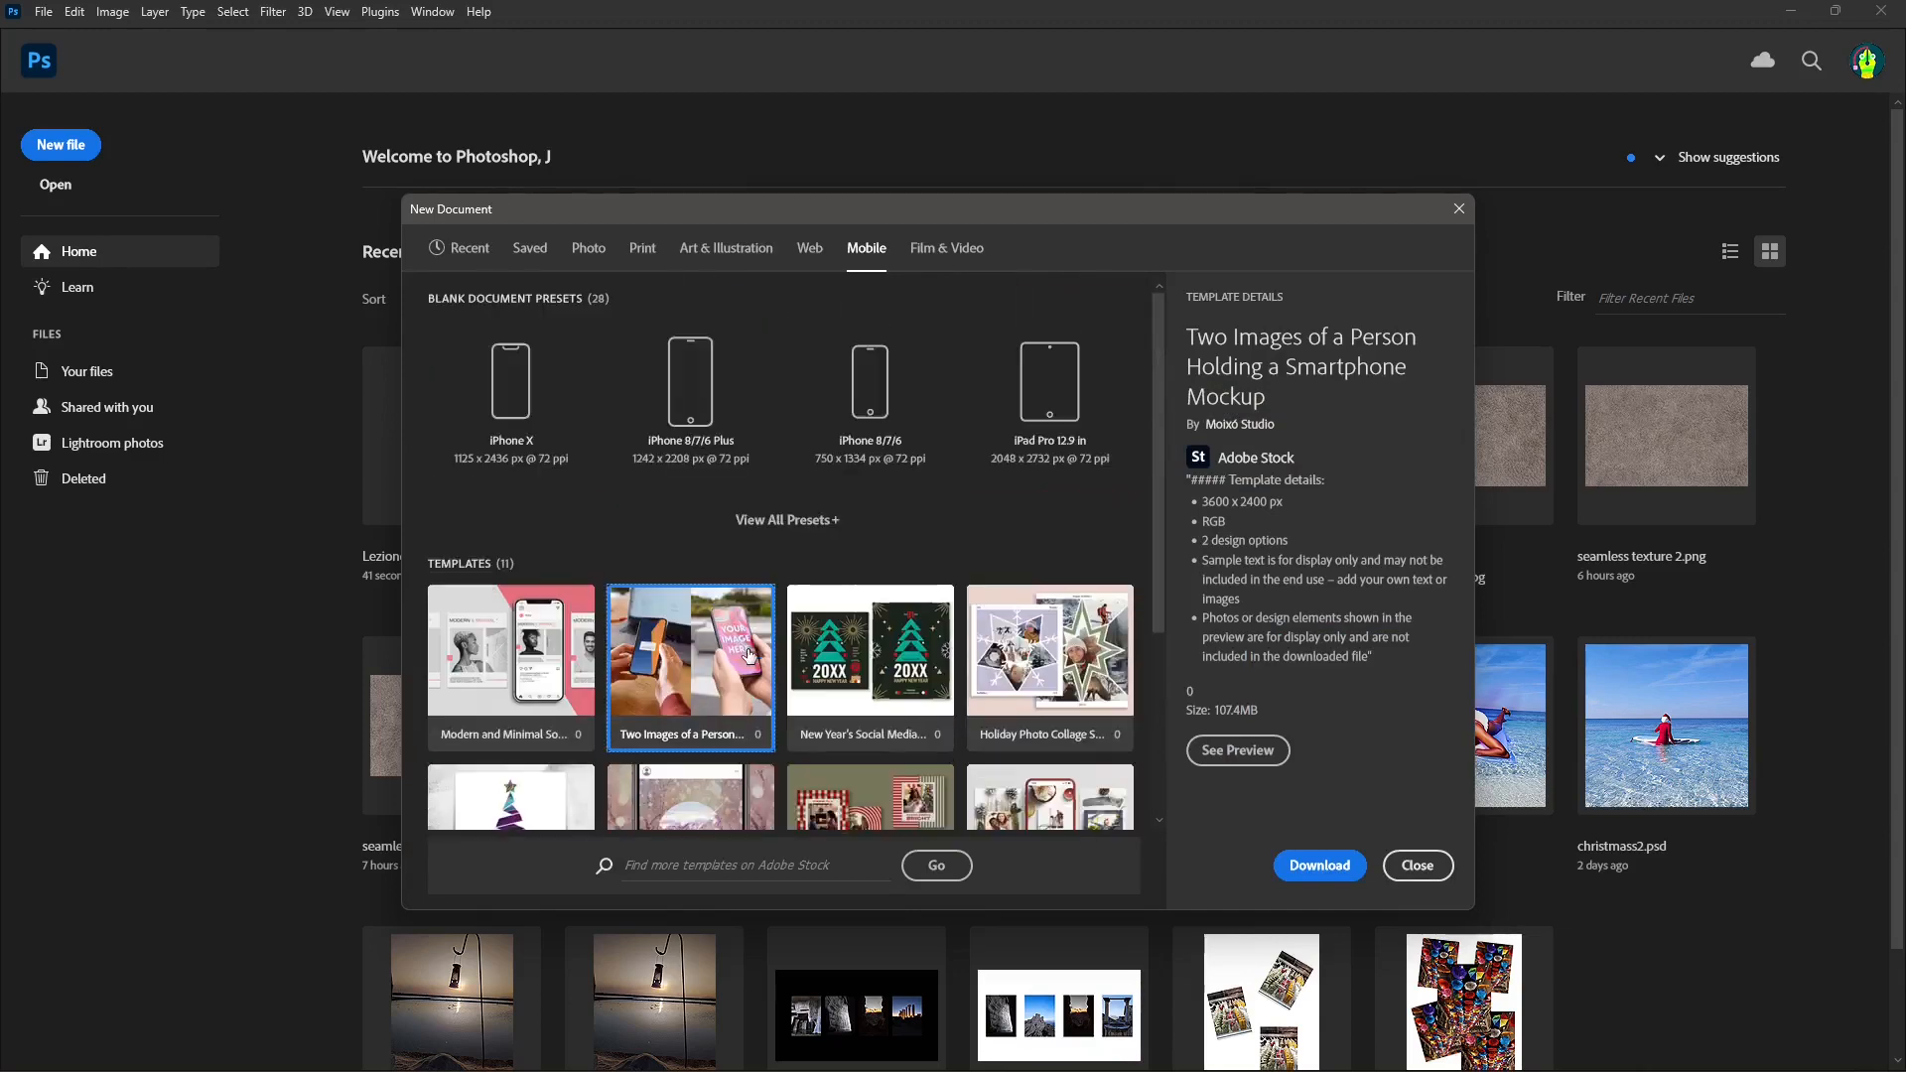
pyautogui.click(815, 522)
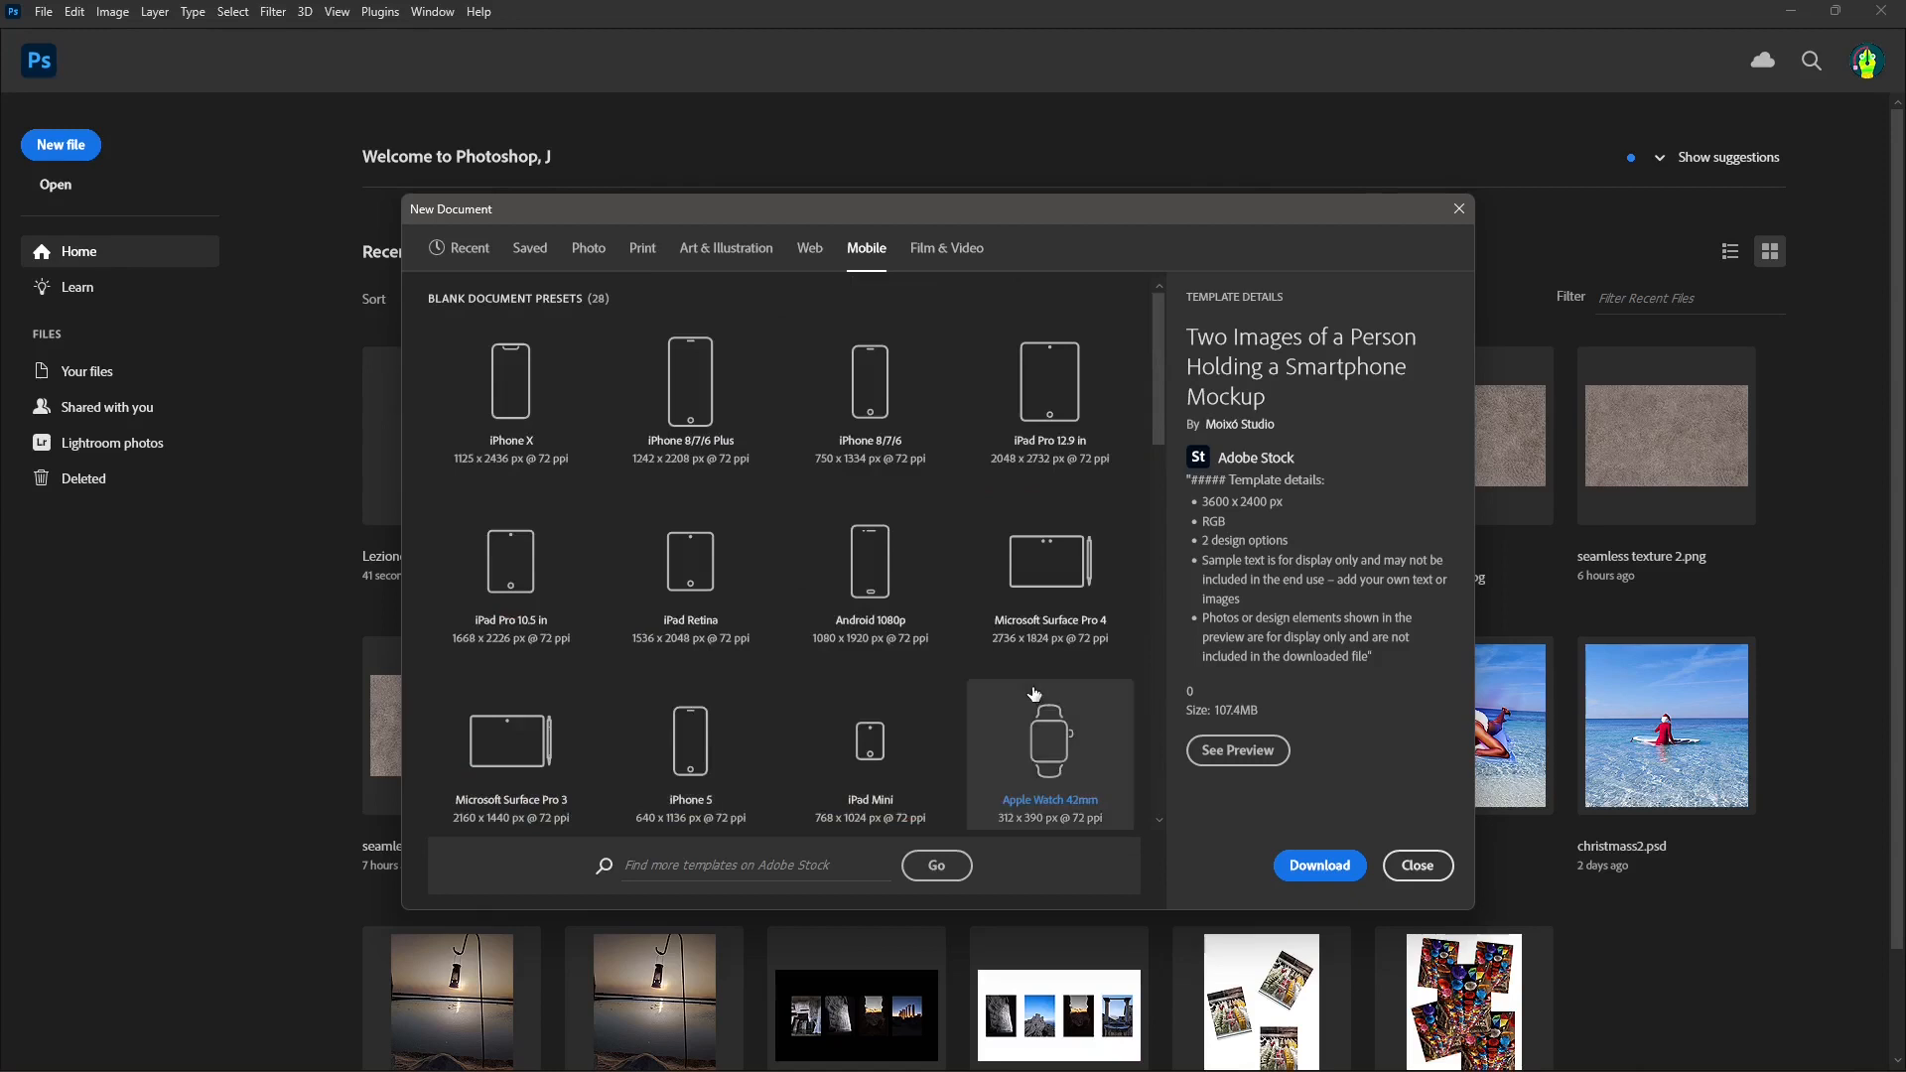
pyautogui.scroll(-4, 1033, 694)
pyautogui.scroll(1, 1029, 680)
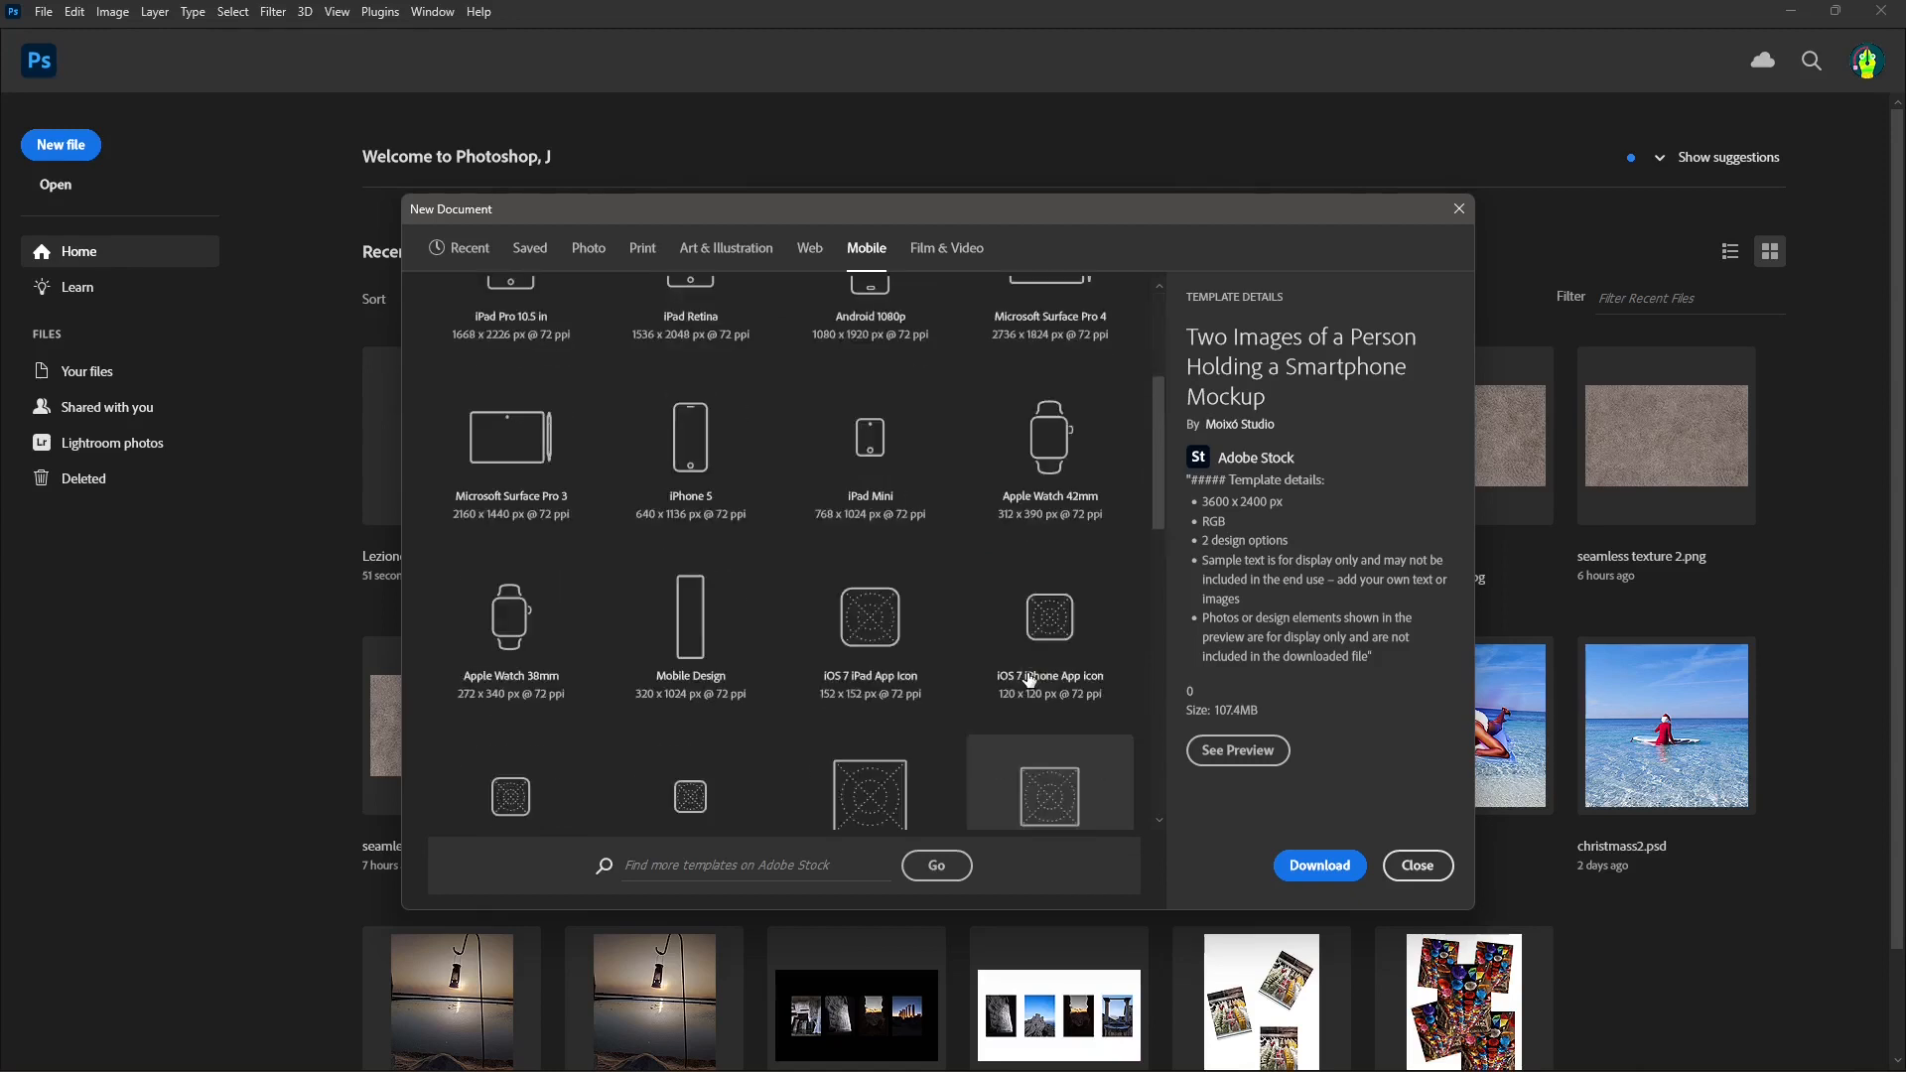
pyautogui.click(685, 448)
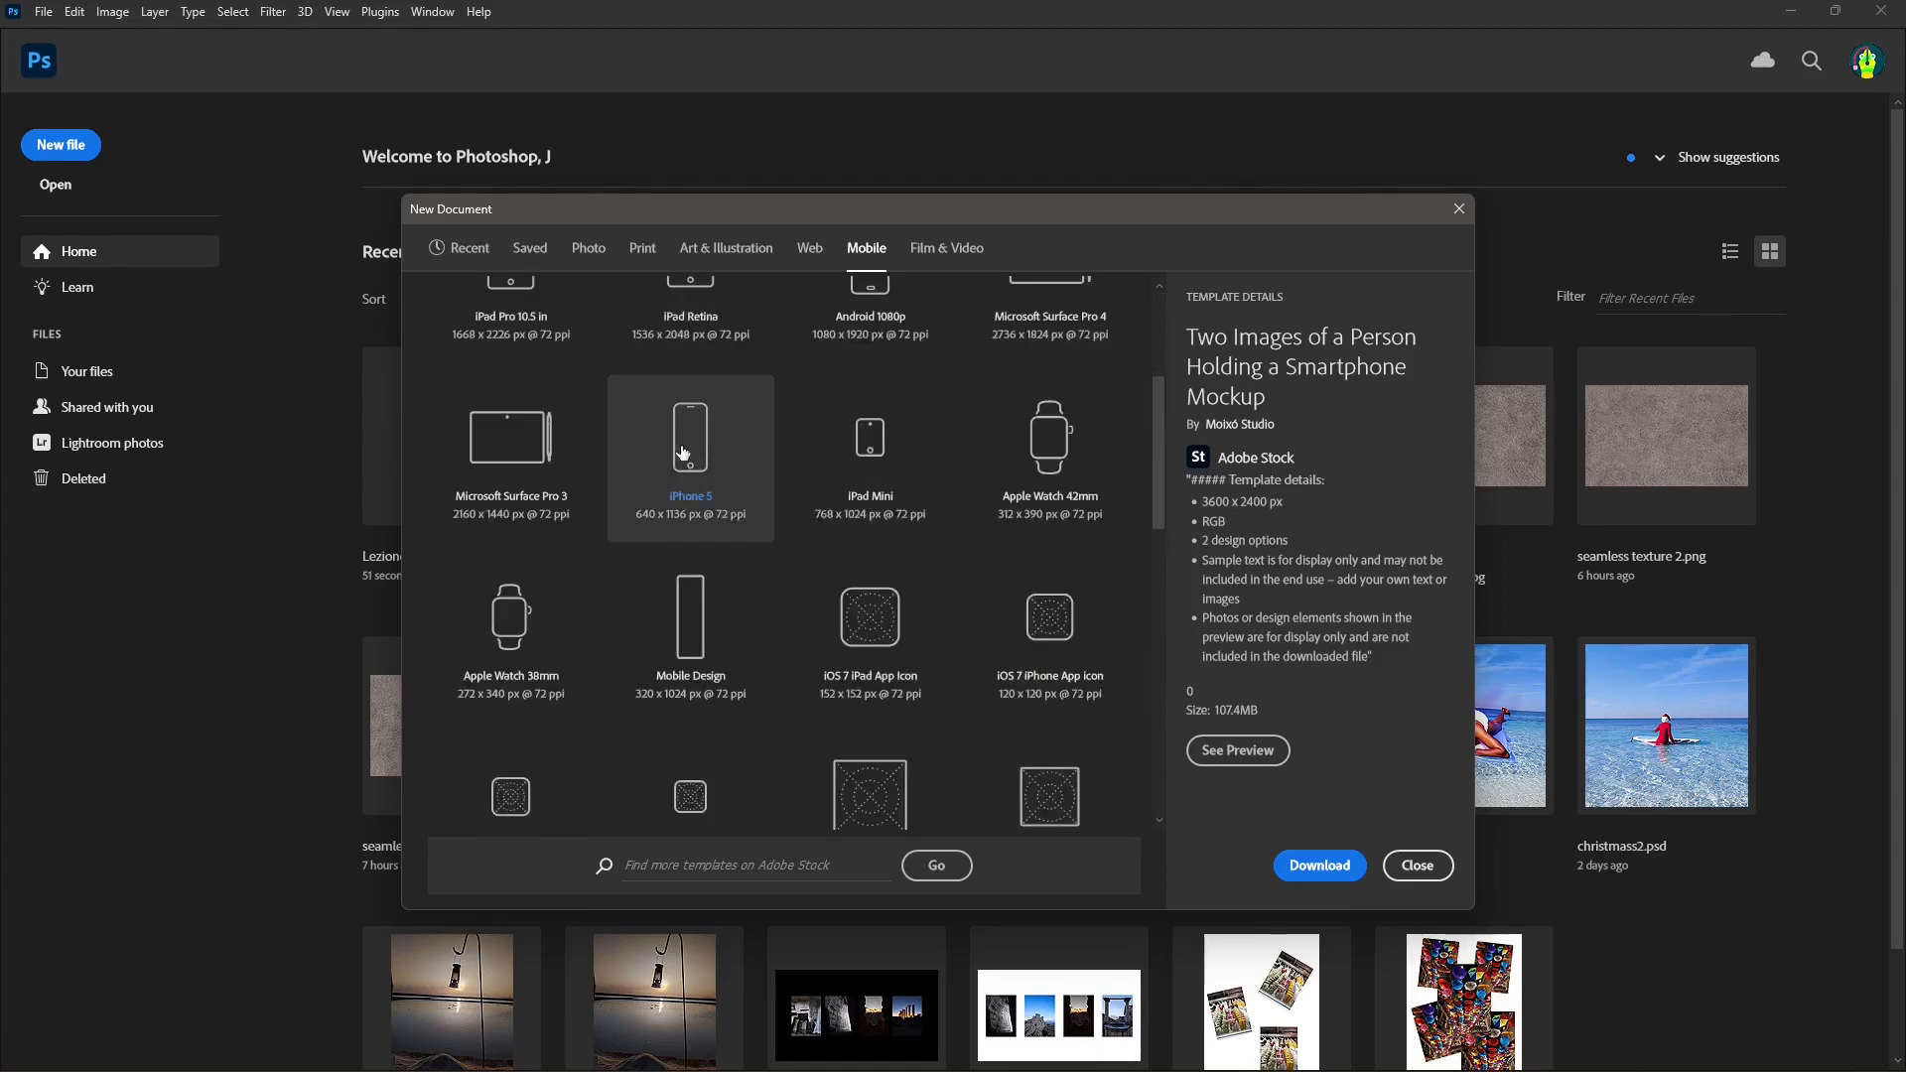
pyautogui.click(1332, 882)
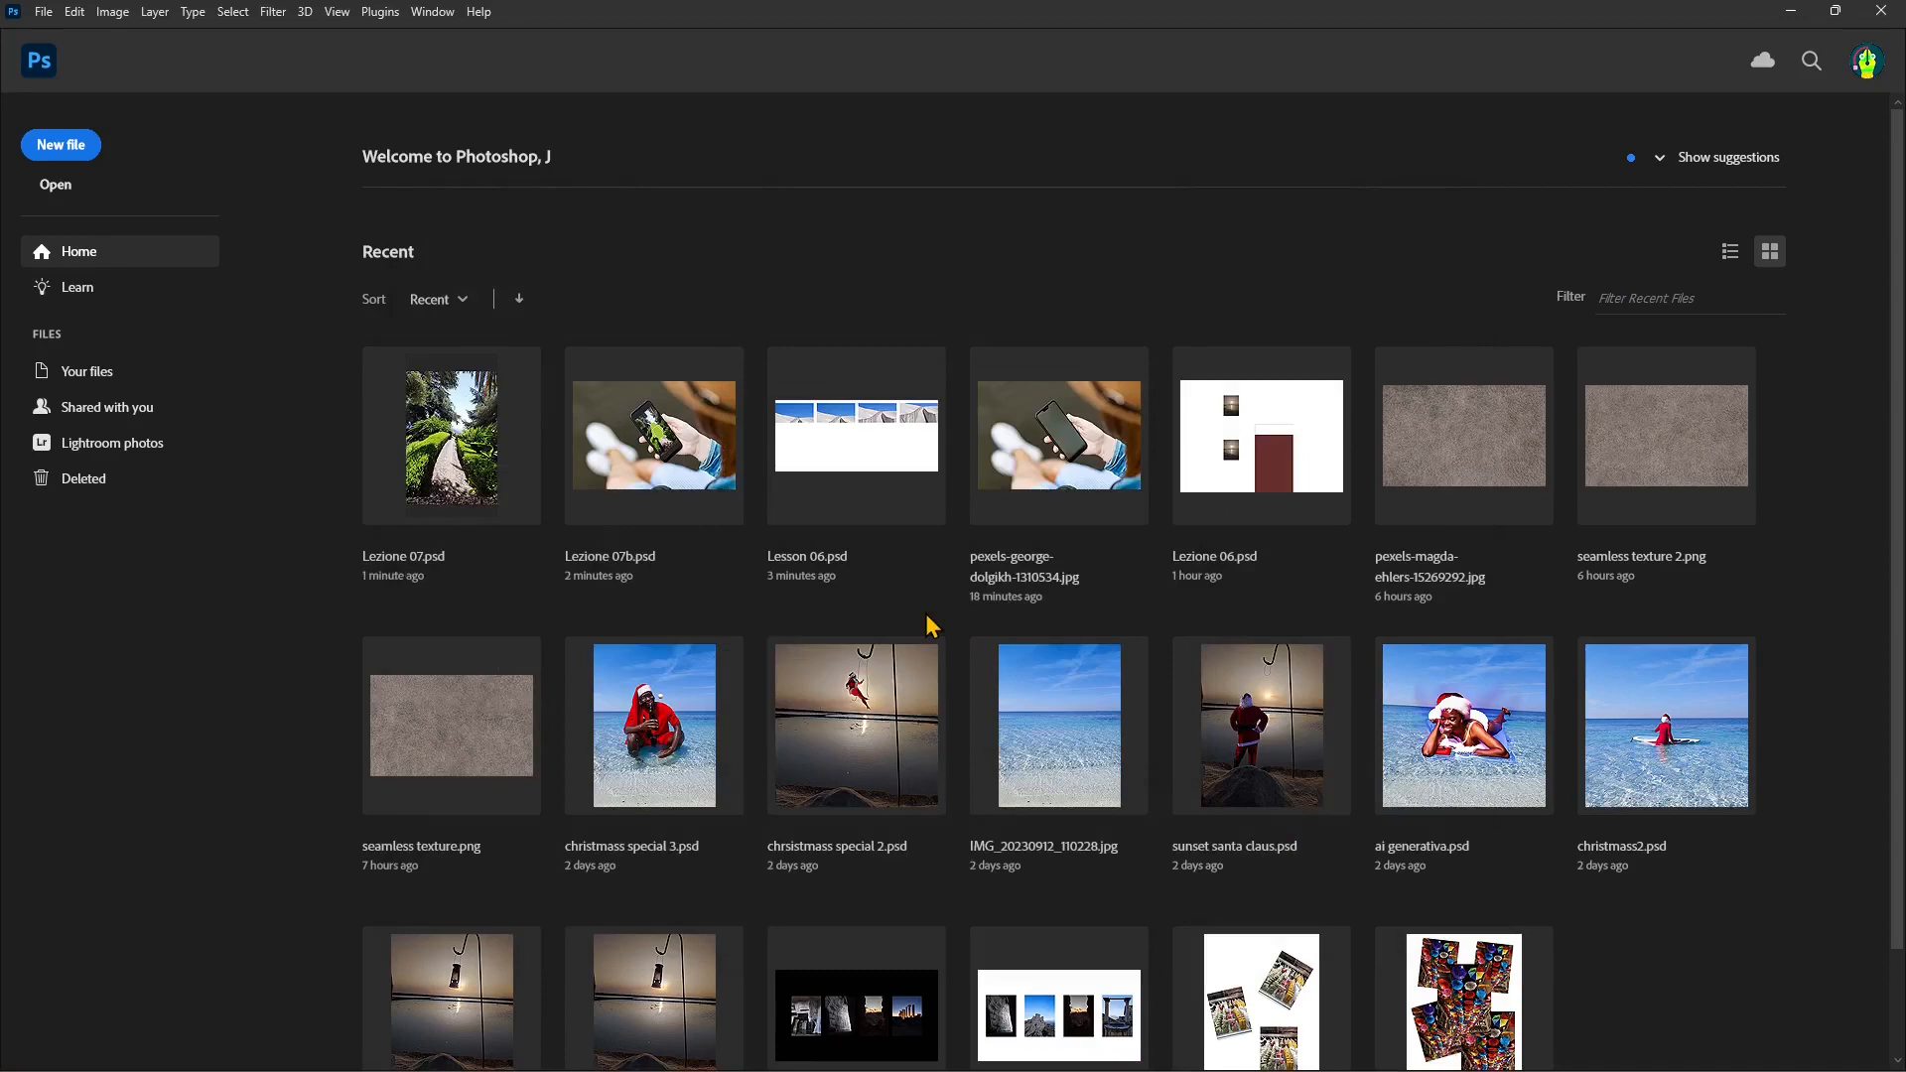
# Step: Create a new document from the mobile iPhone 8/7/6 preset, 750 x 1334 px at 72 ppi, with an artboard
pyautogui.click(62, 146)
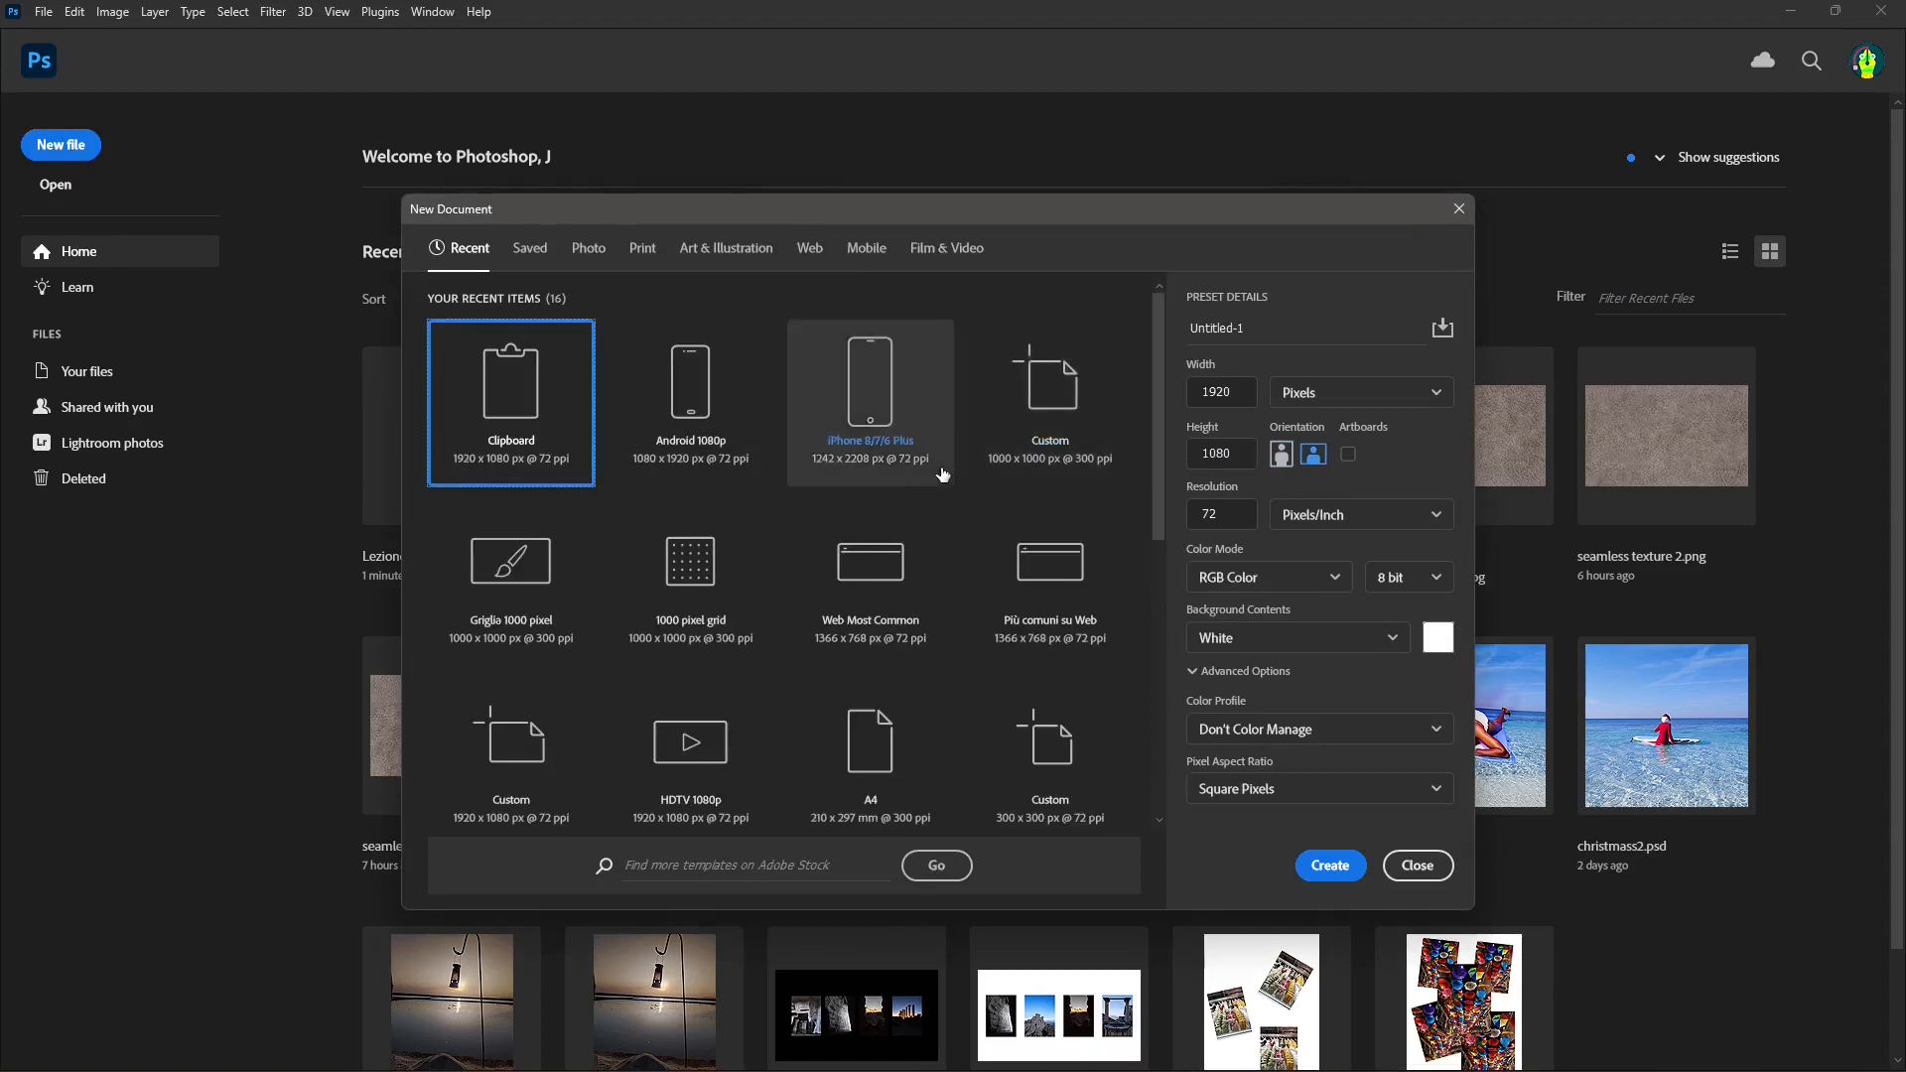
pyautogui.click(854, 256)
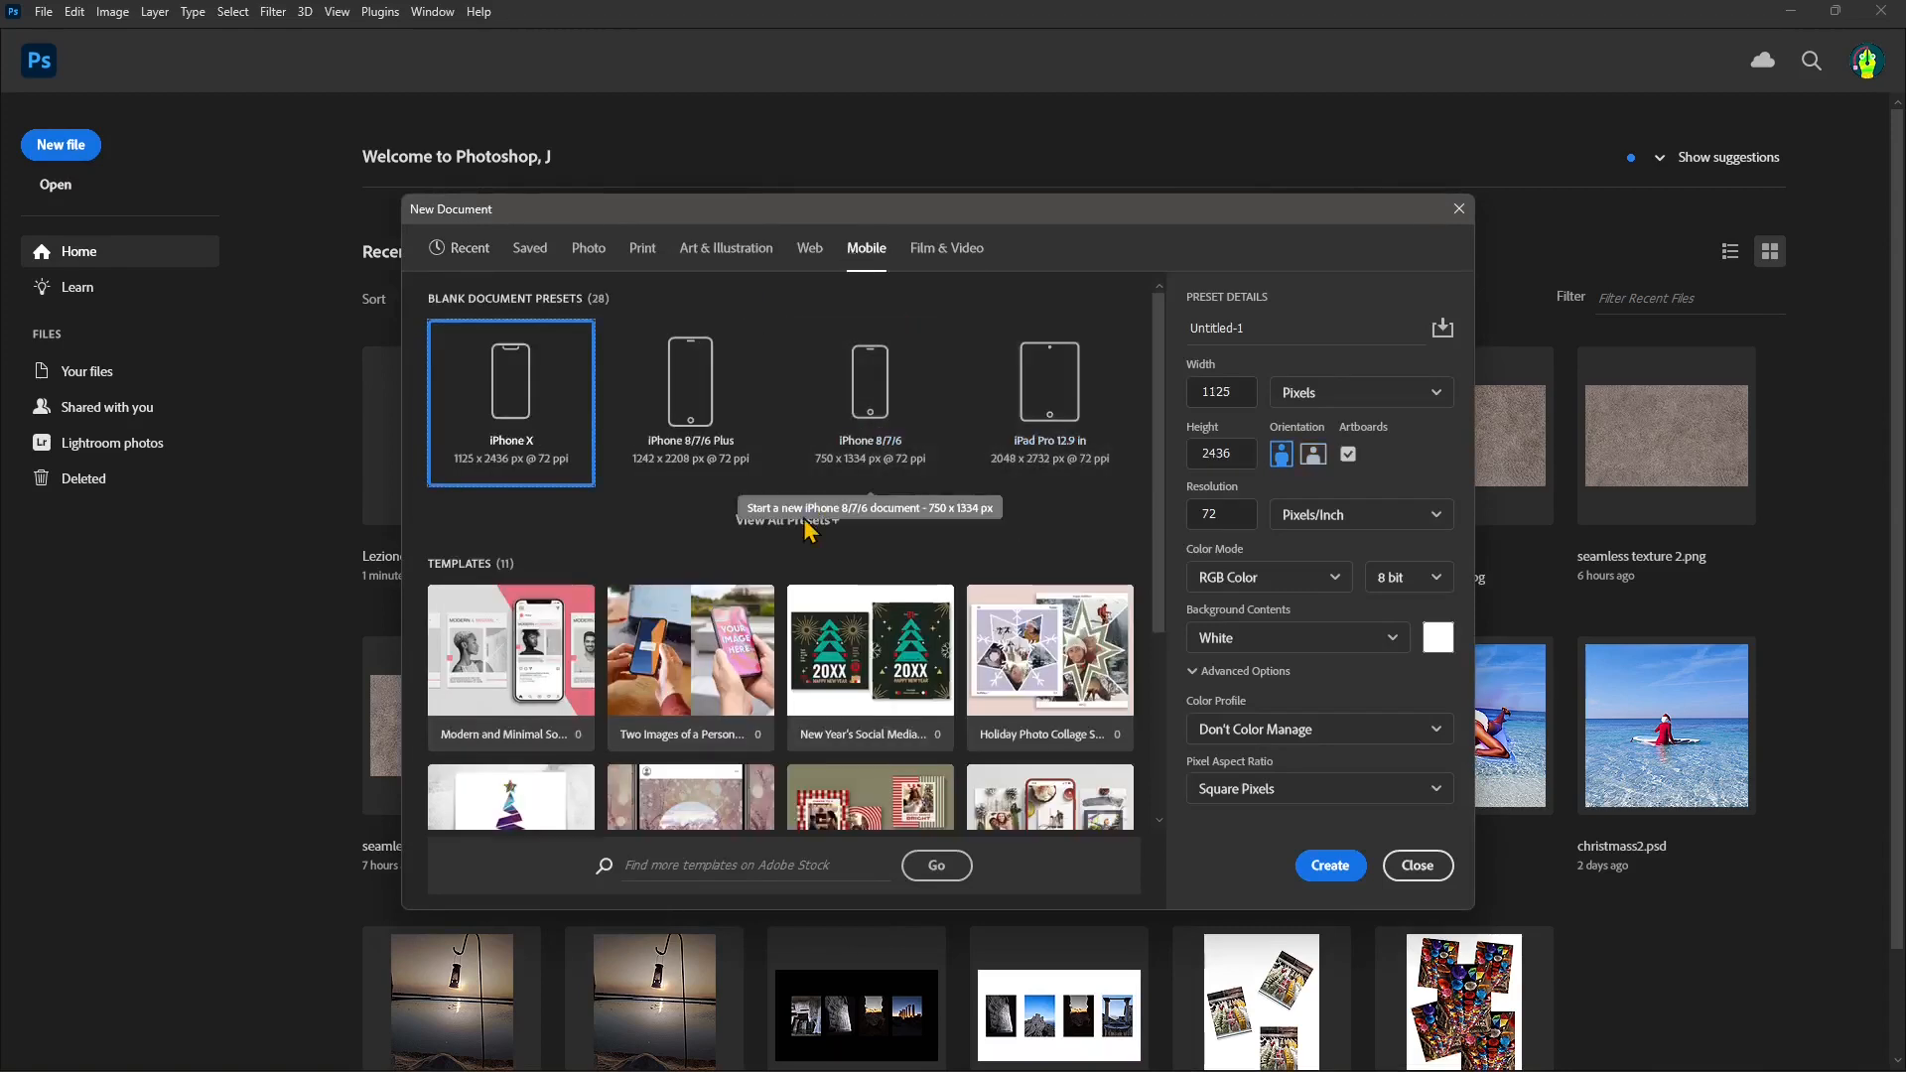
pyautogui.click(869, 422)
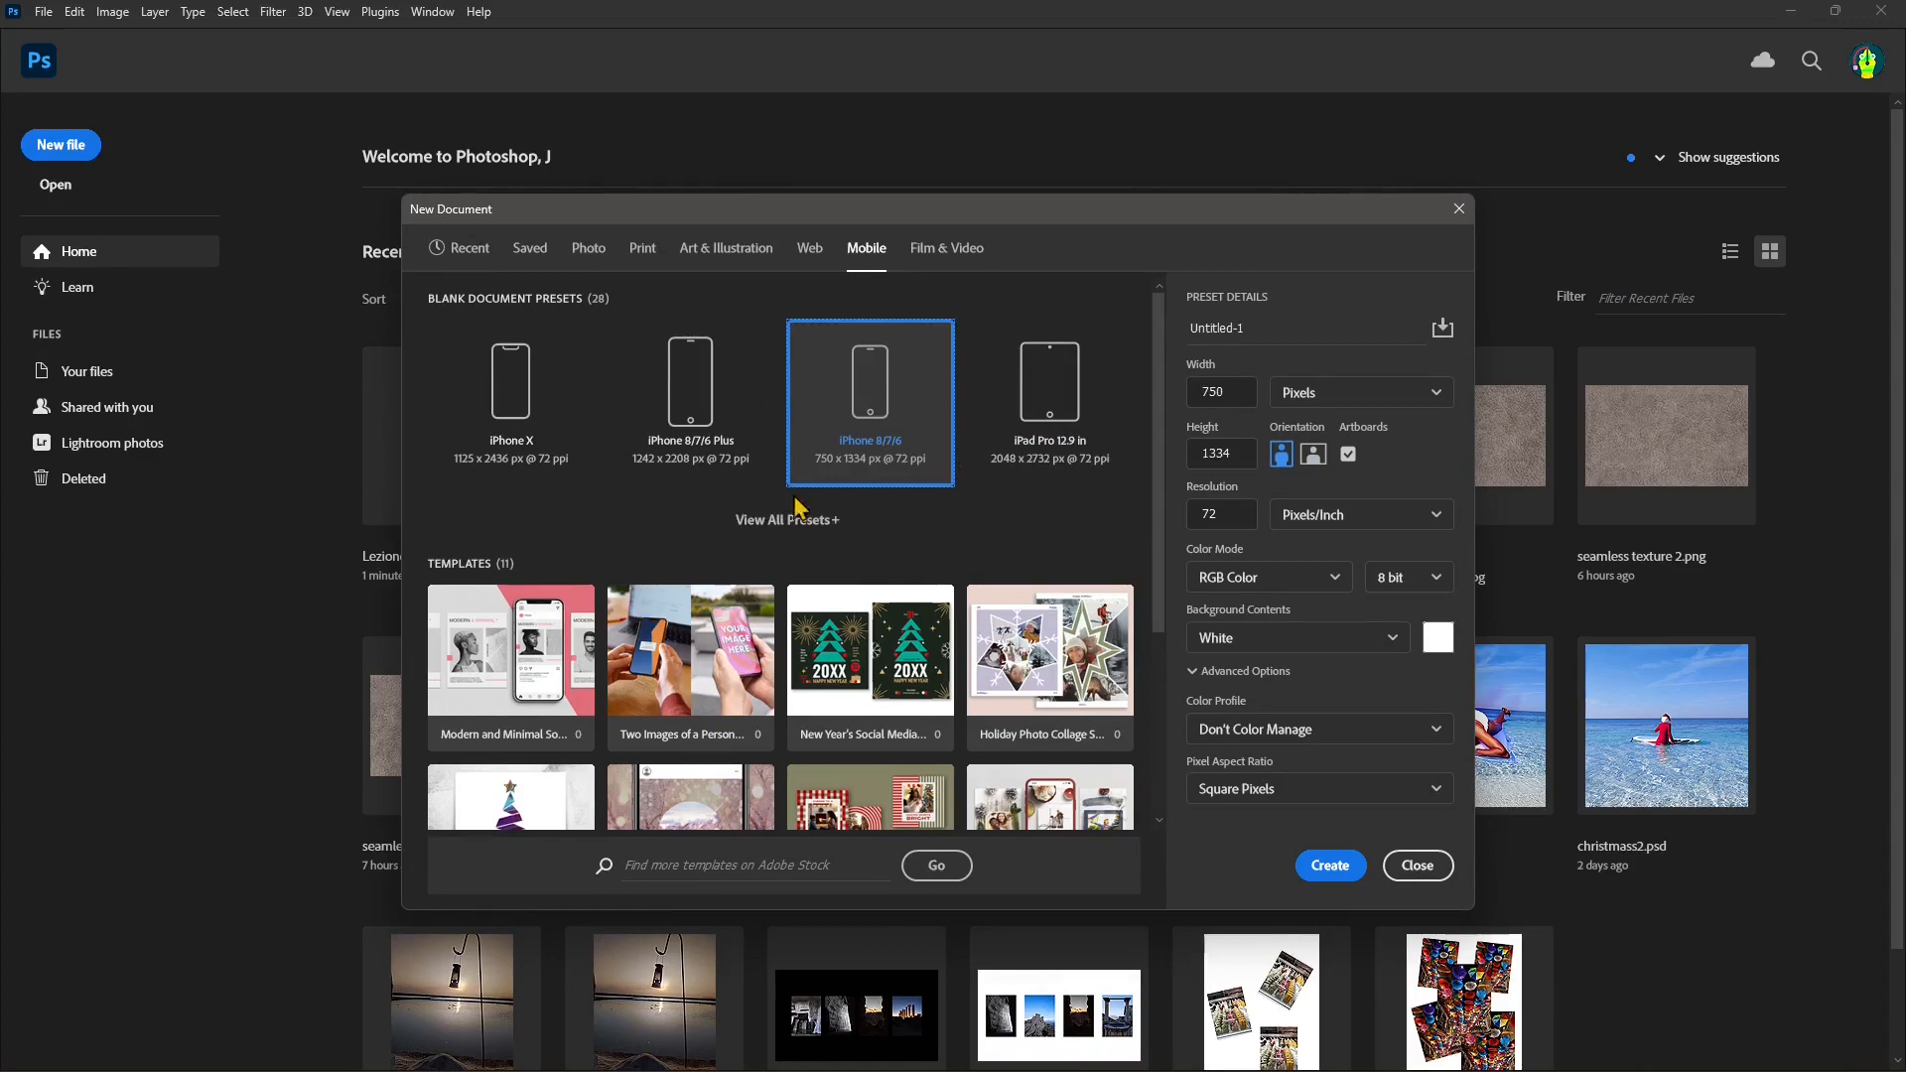
pyautogui.click(1332, 870)
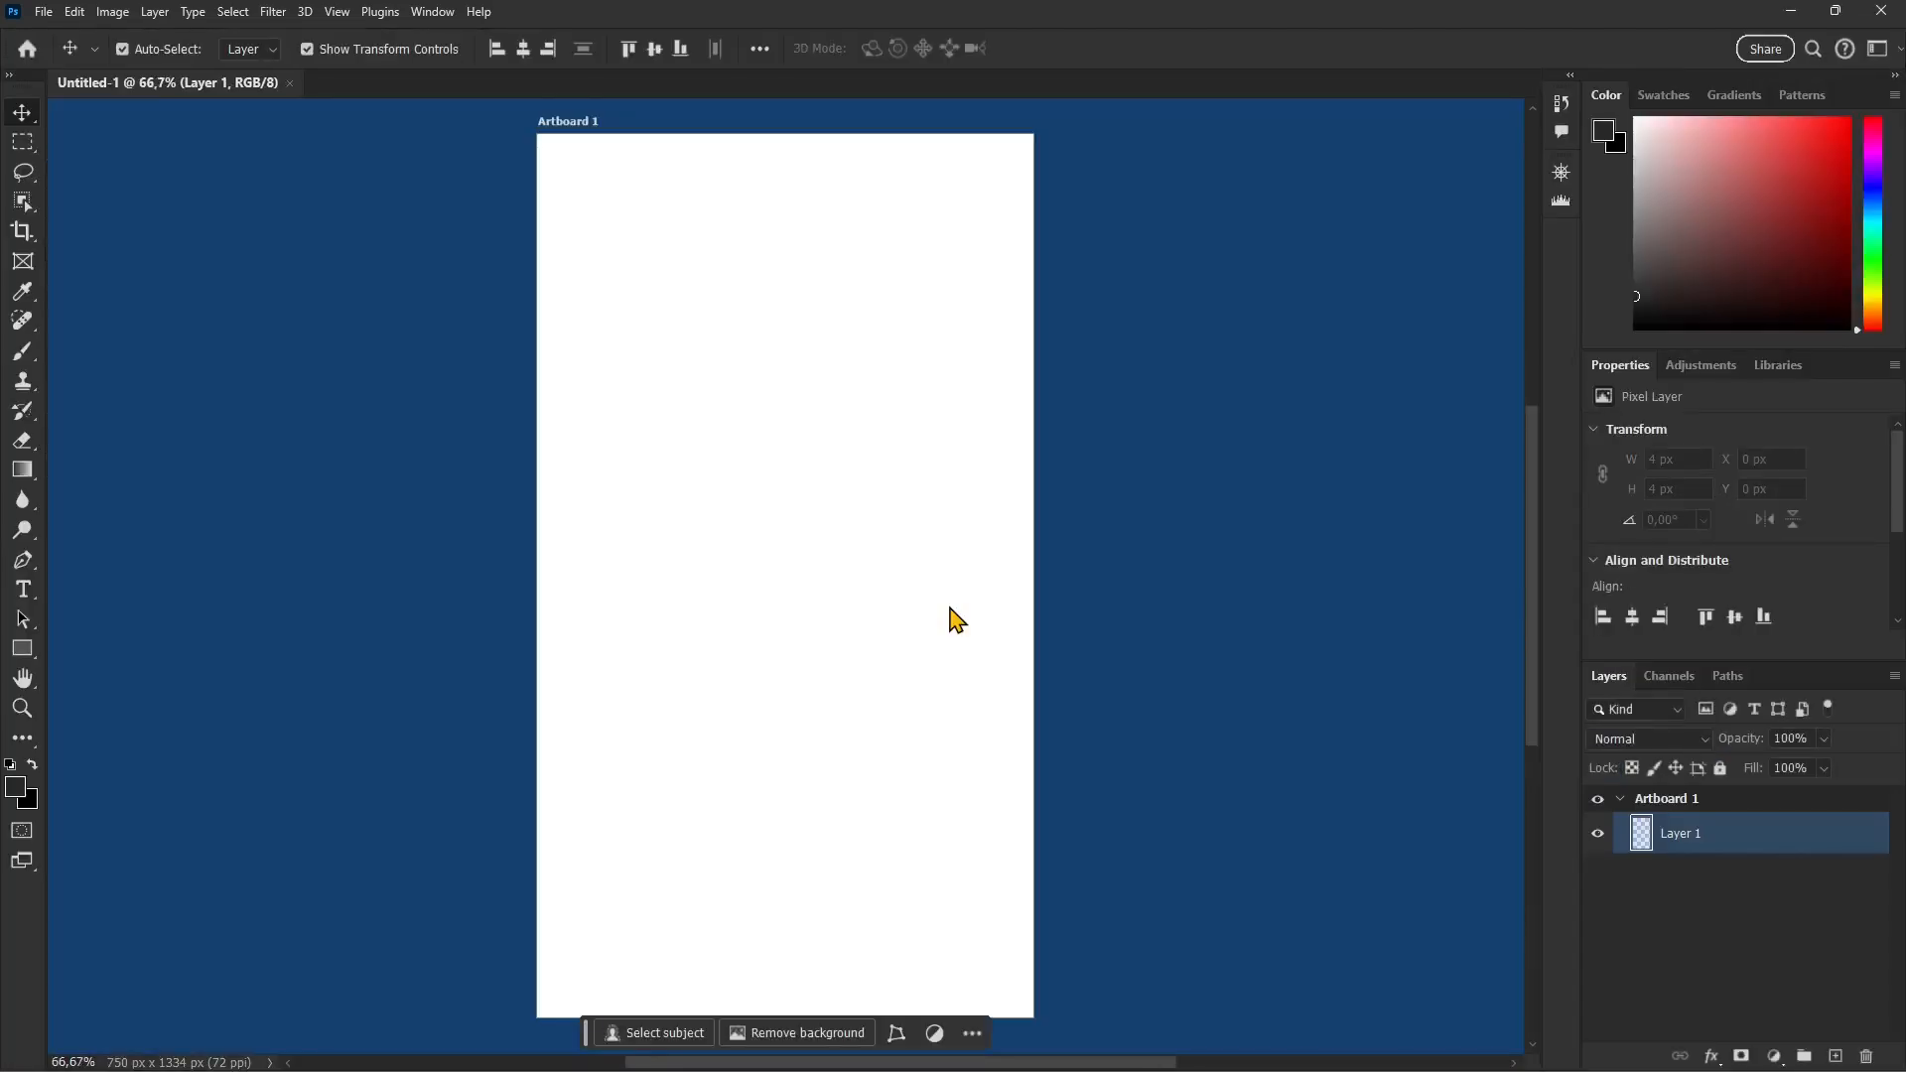
# Step: Draw a dark header rectangle about 754 x 132 px across the artboard's upper edge
pyautogui.click(564, 122)
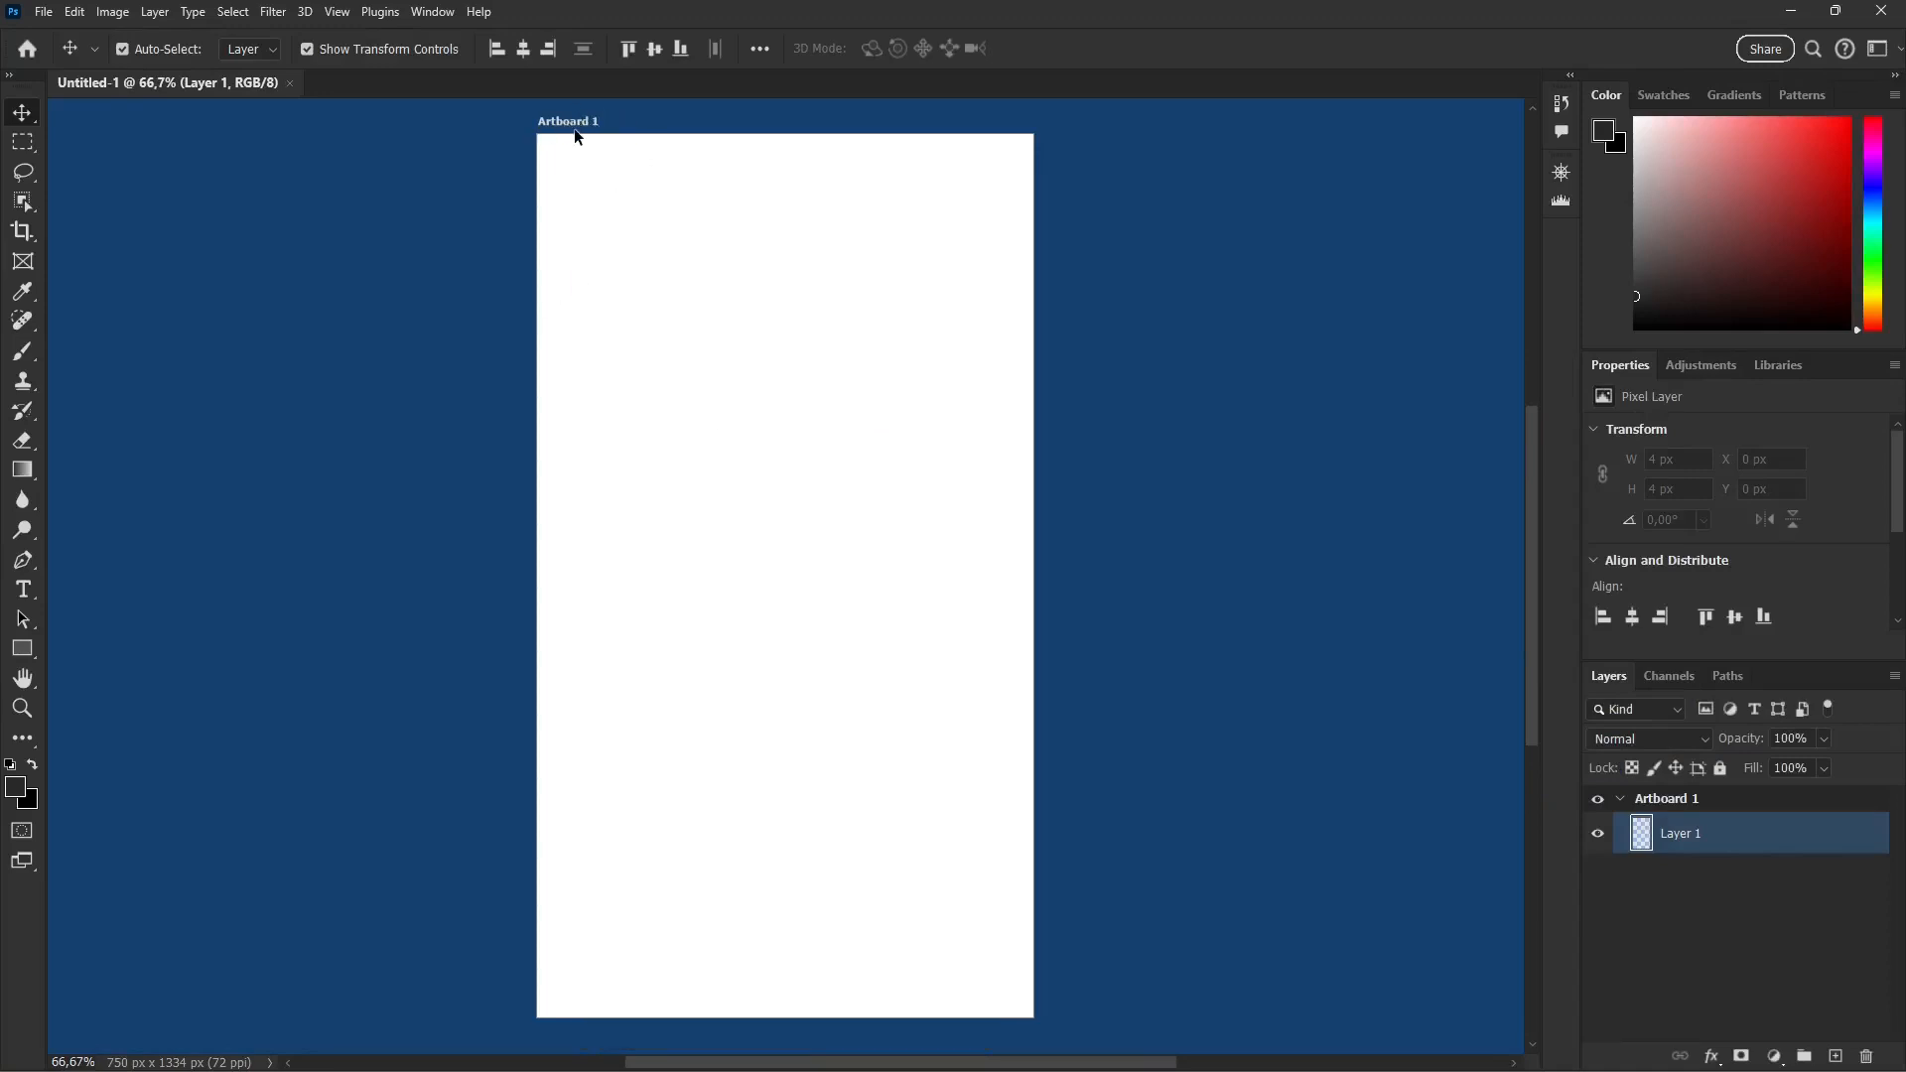
pyautogui.click(620, 127)
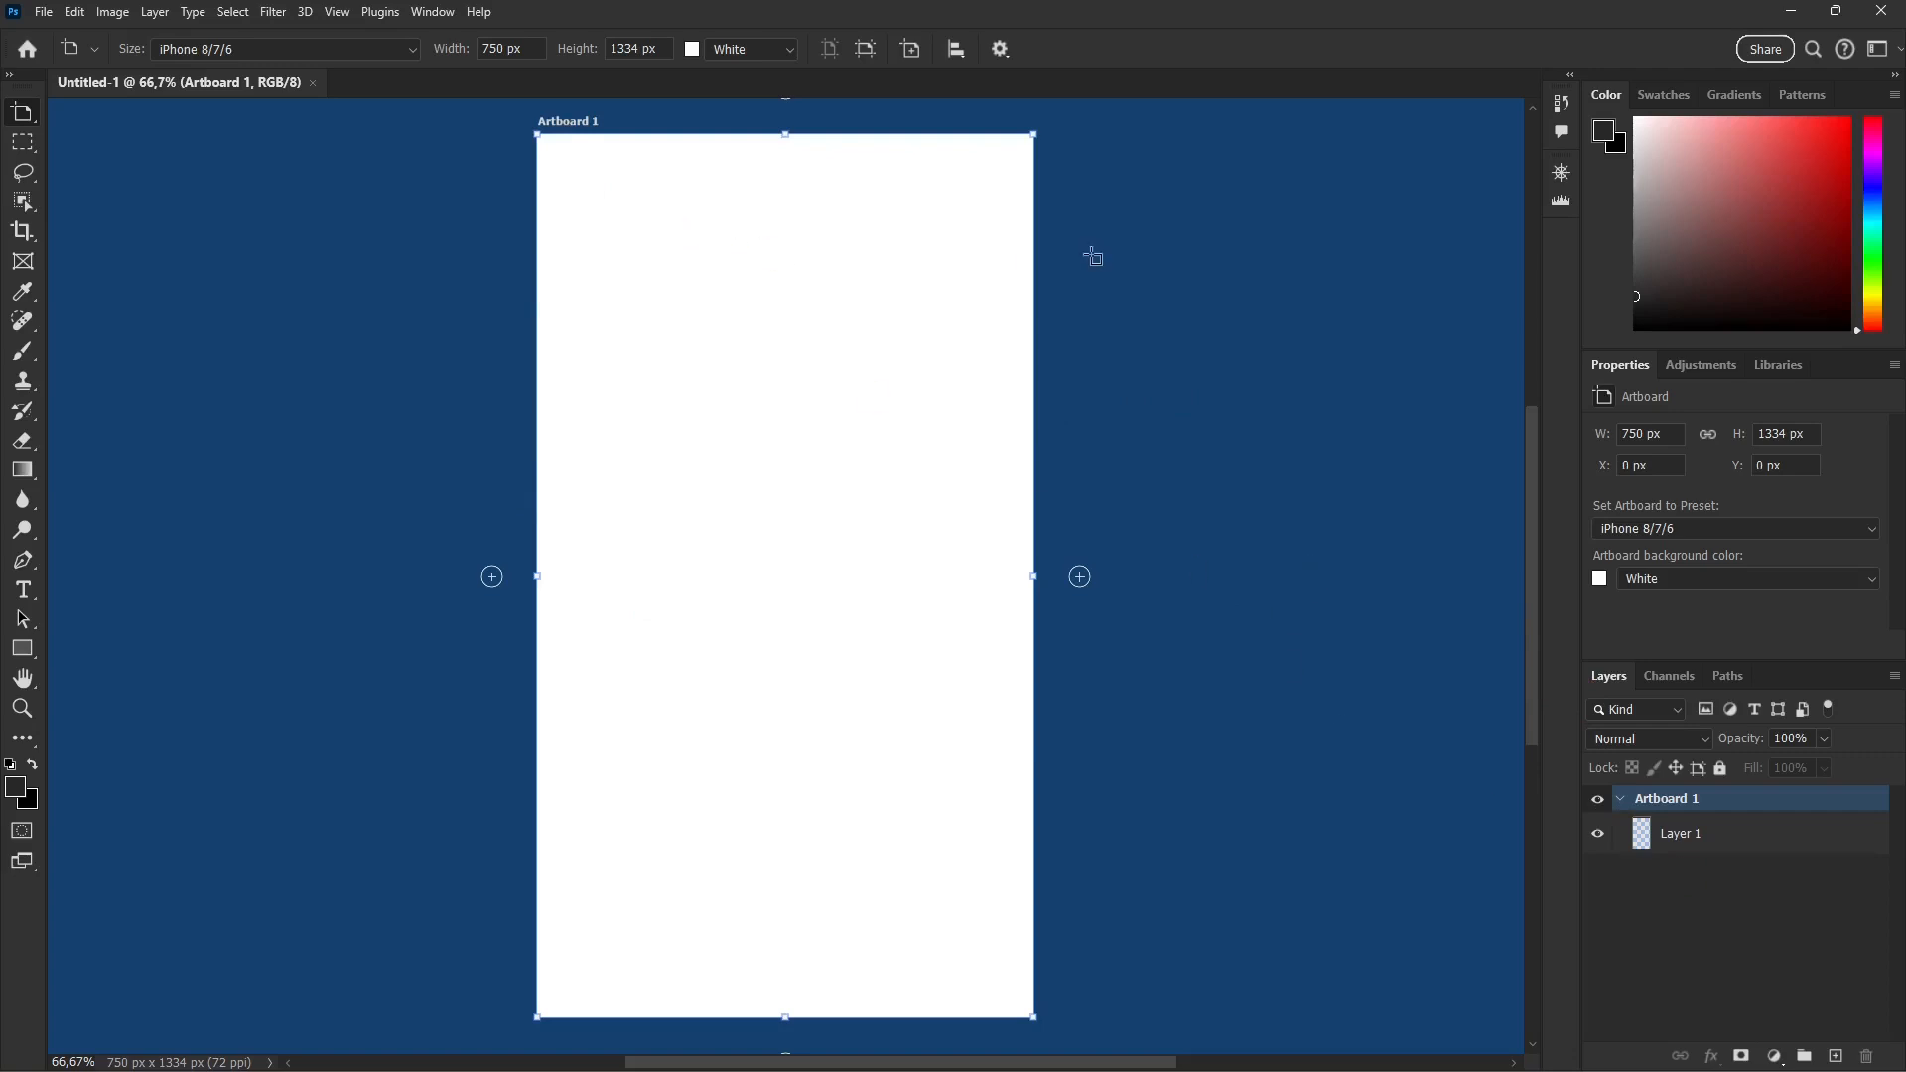
pyautogui.click(23, 649)
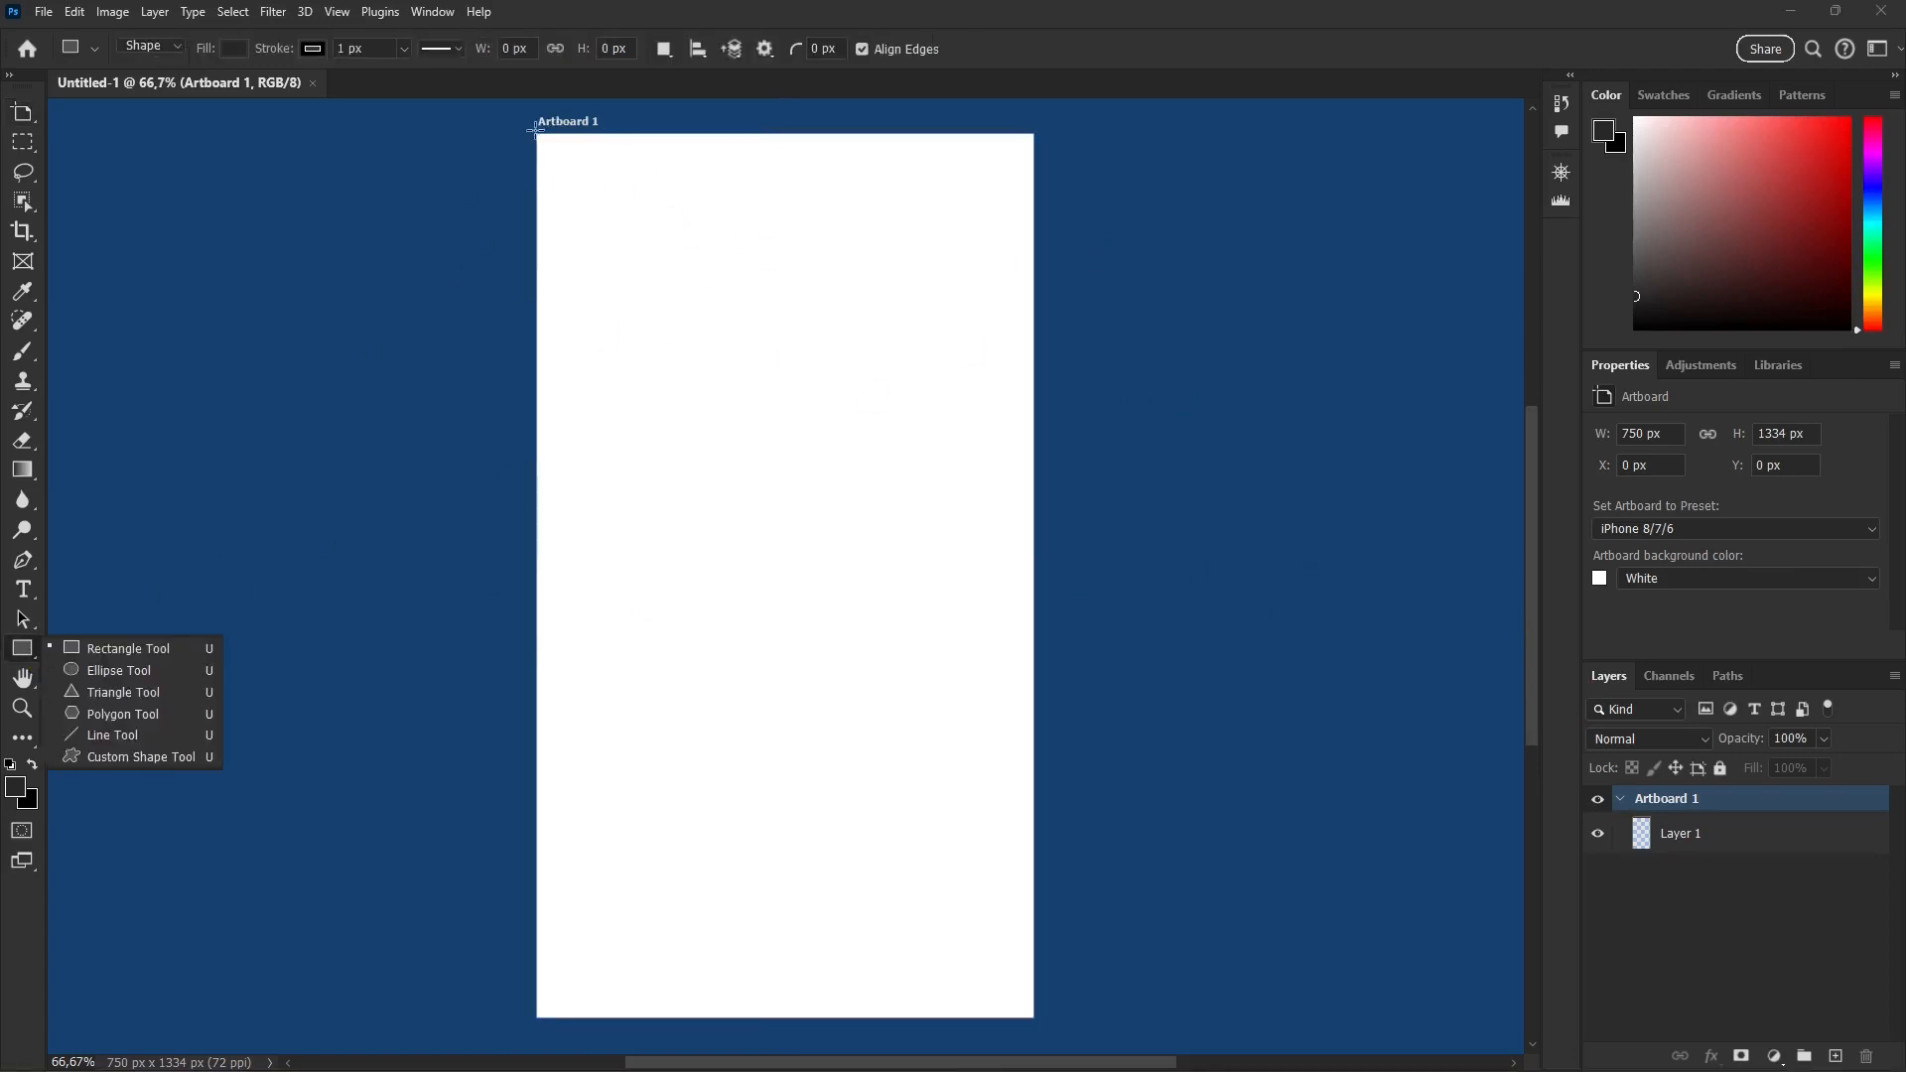
pyautogui.moveTo(536, 134); pyautogui.dragTo(1038, 164)
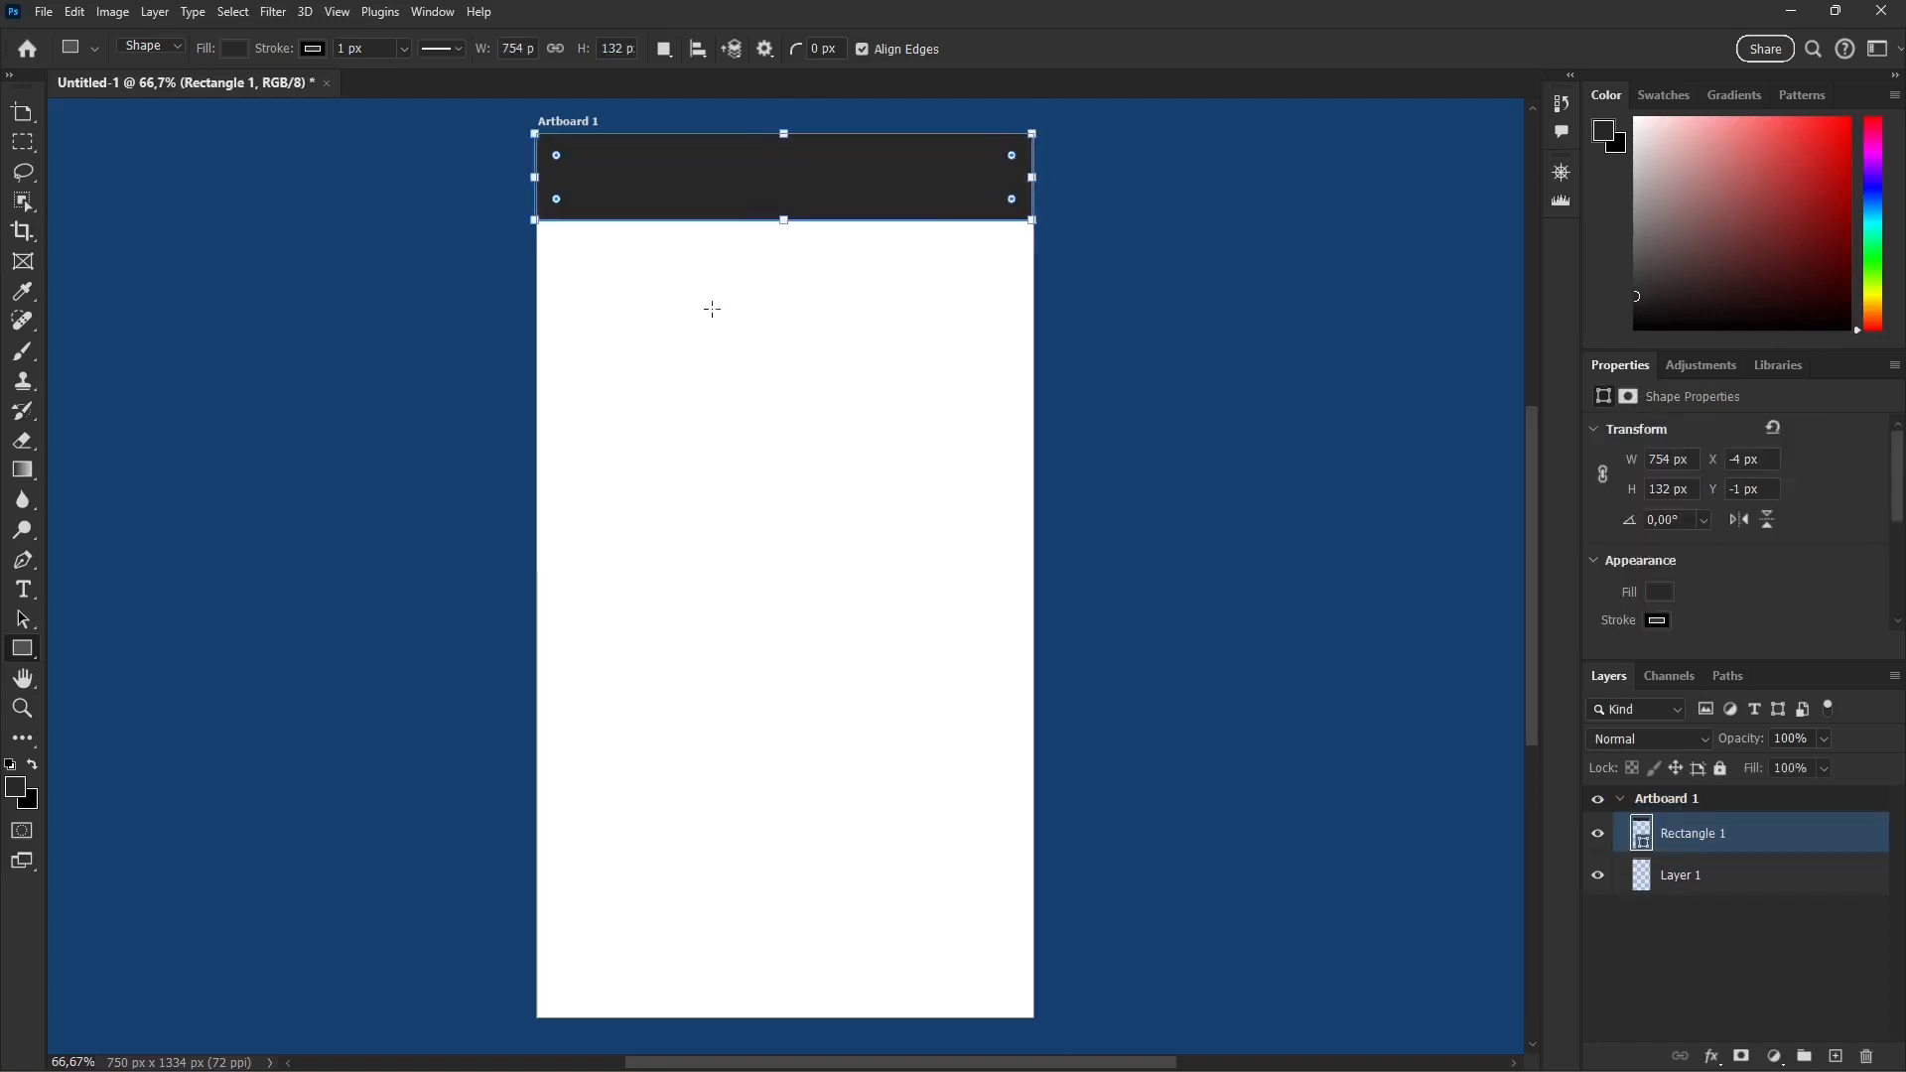
# Step: Draw a dark footer rectangle across the artboard's lower edge and resize it to 750 px wide and about 273 px high
pyautogui.moveTo(557, 796)
pyautogui.mouseDown()
pyautogui.moveTo(629, 854)
pyautogui.moveTo(825, 908)
pyautogui.moveTo(967, 891)
pyautogui.mouseUp()
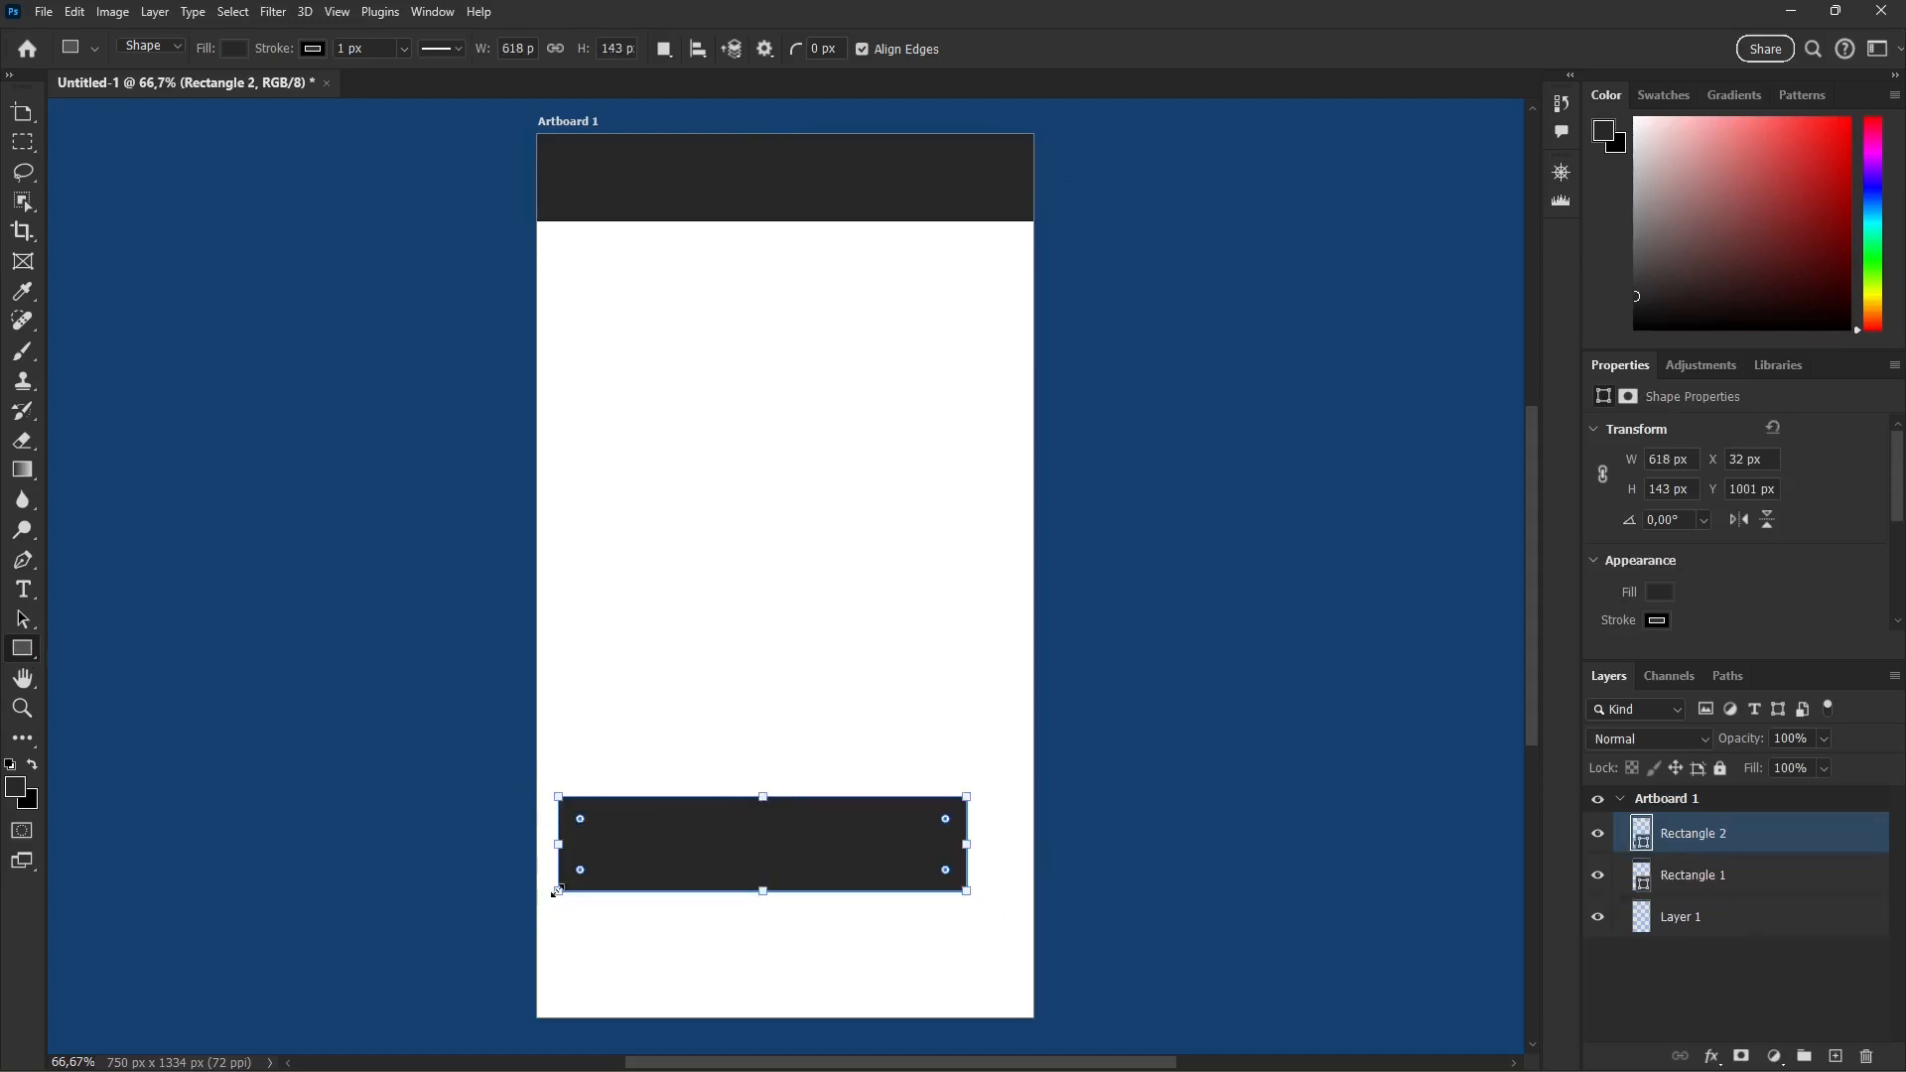
pyautogui.moveTo(557, 891); pyautogui.dragTo(537, 1016)
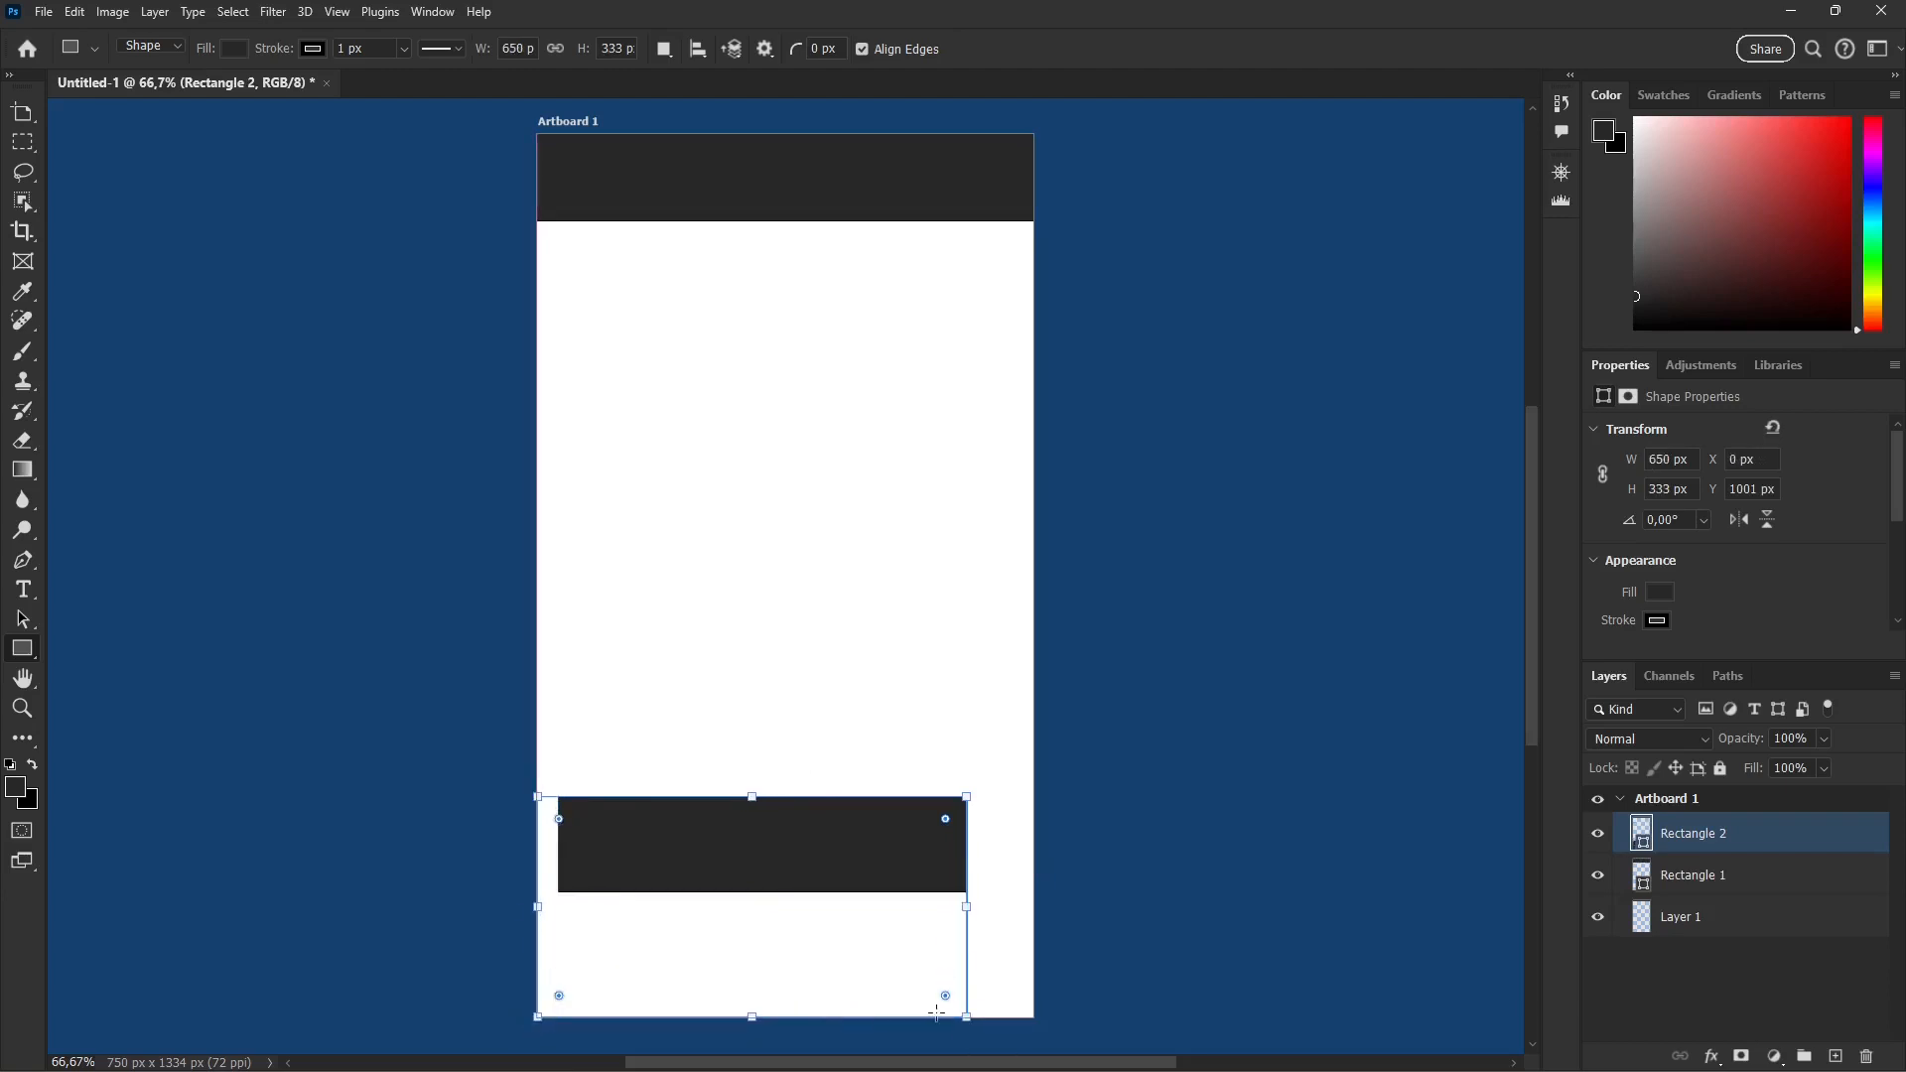
pyautogui.moveTo(966, 1017); pyautogui.dragTo(1032, 1017)
pyautogui.moveTo(540, 1018)
pyautogui.mouseDown()
pyautogui.moveTo(512, 1018)
pyautogui.moveTo(538, 1017)
pyautogui.mouseUp()
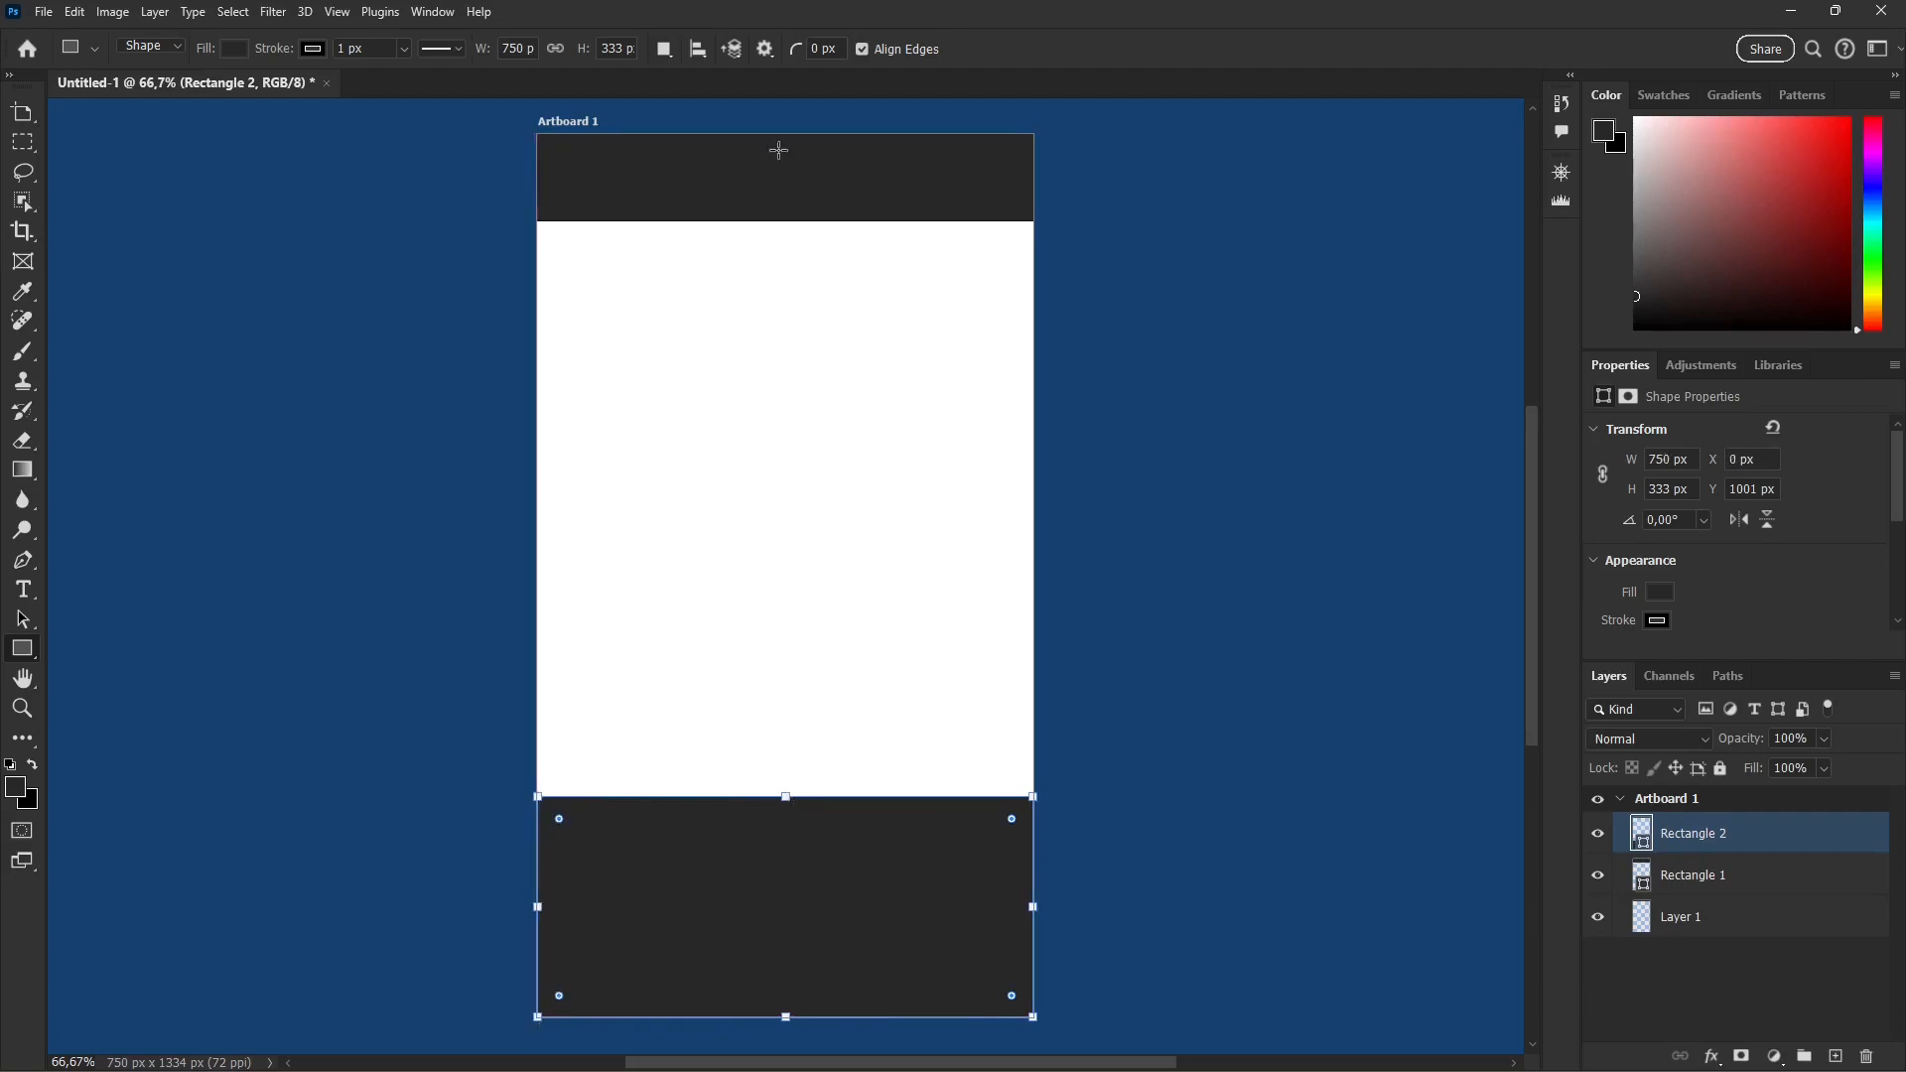
pyautogui.moveTo(785, 809); pyautogui.dragTo(785, 835)
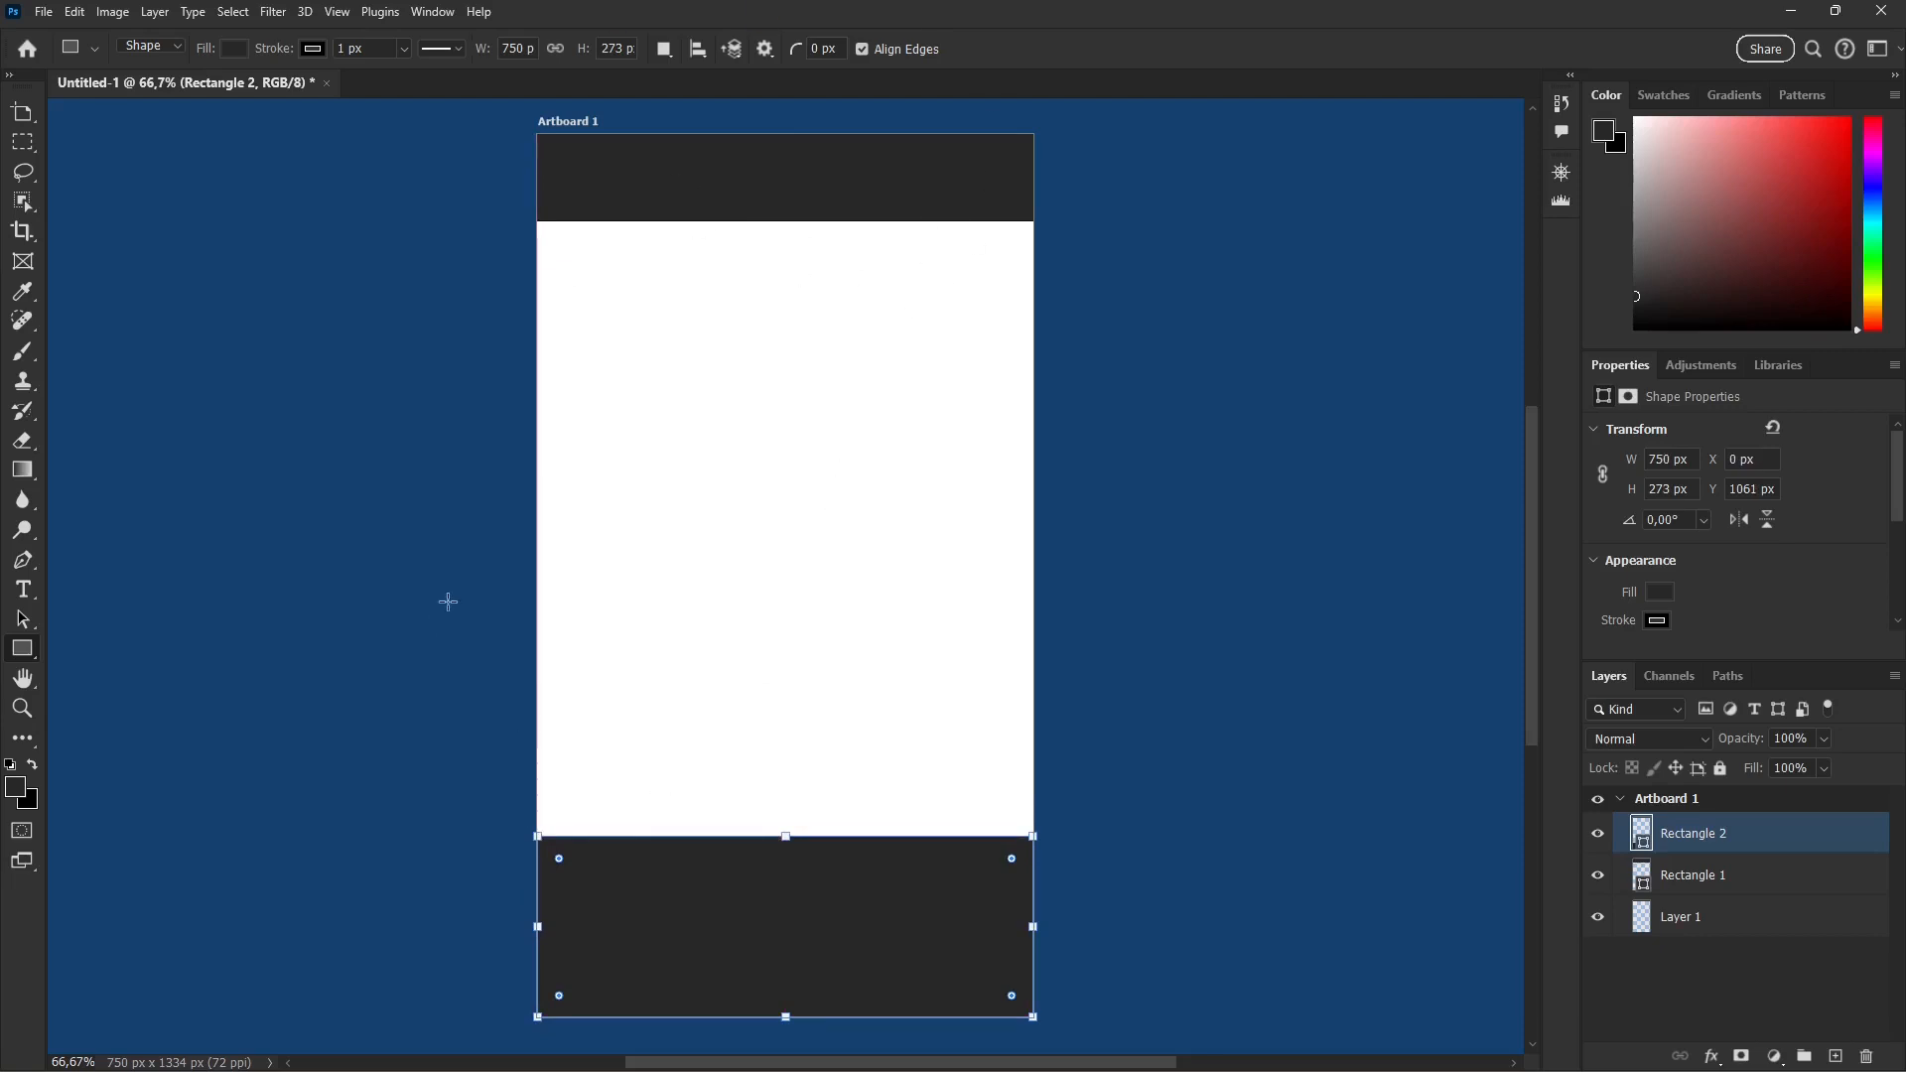
# Step: Place IMG_20230730_140722 from the Photos folder as an embedded image and stack its layer below both rectangles
pyautogui.click(43, 14)
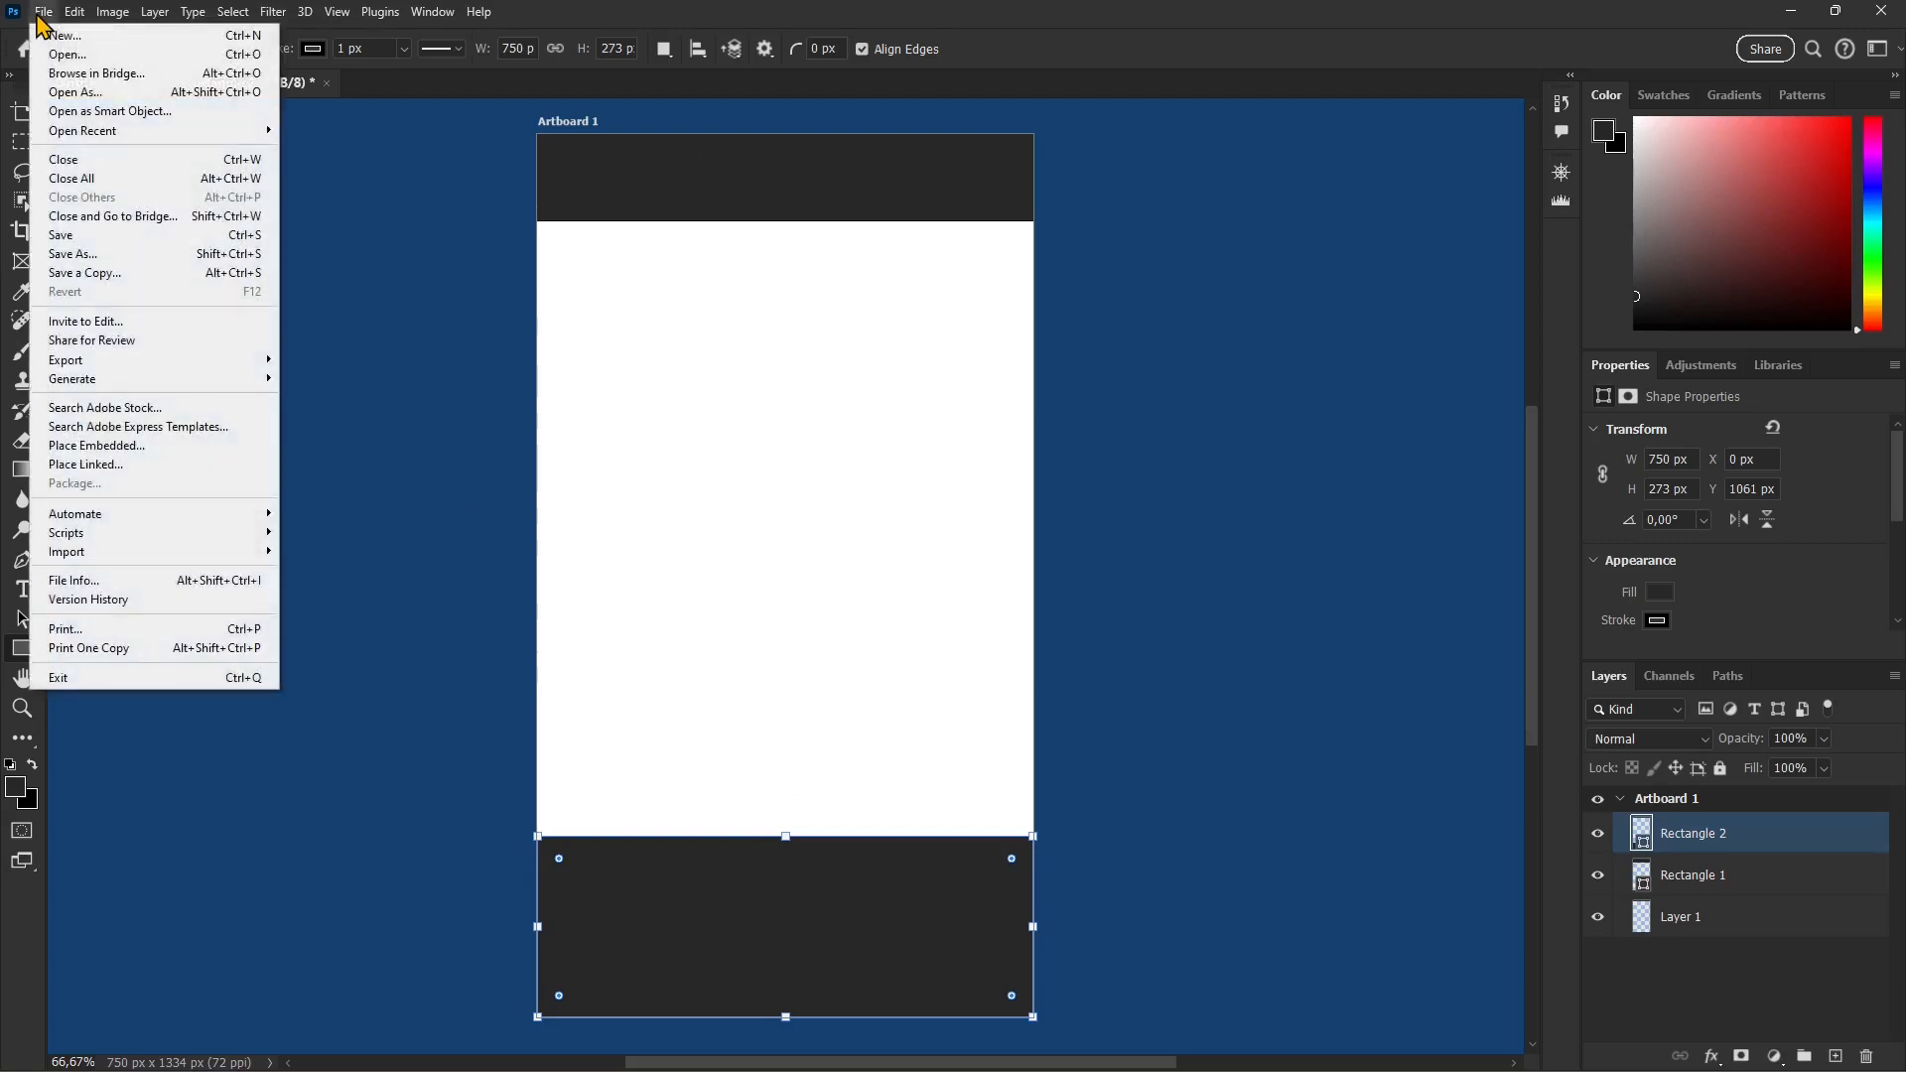
pyautogui.click(119, 447)
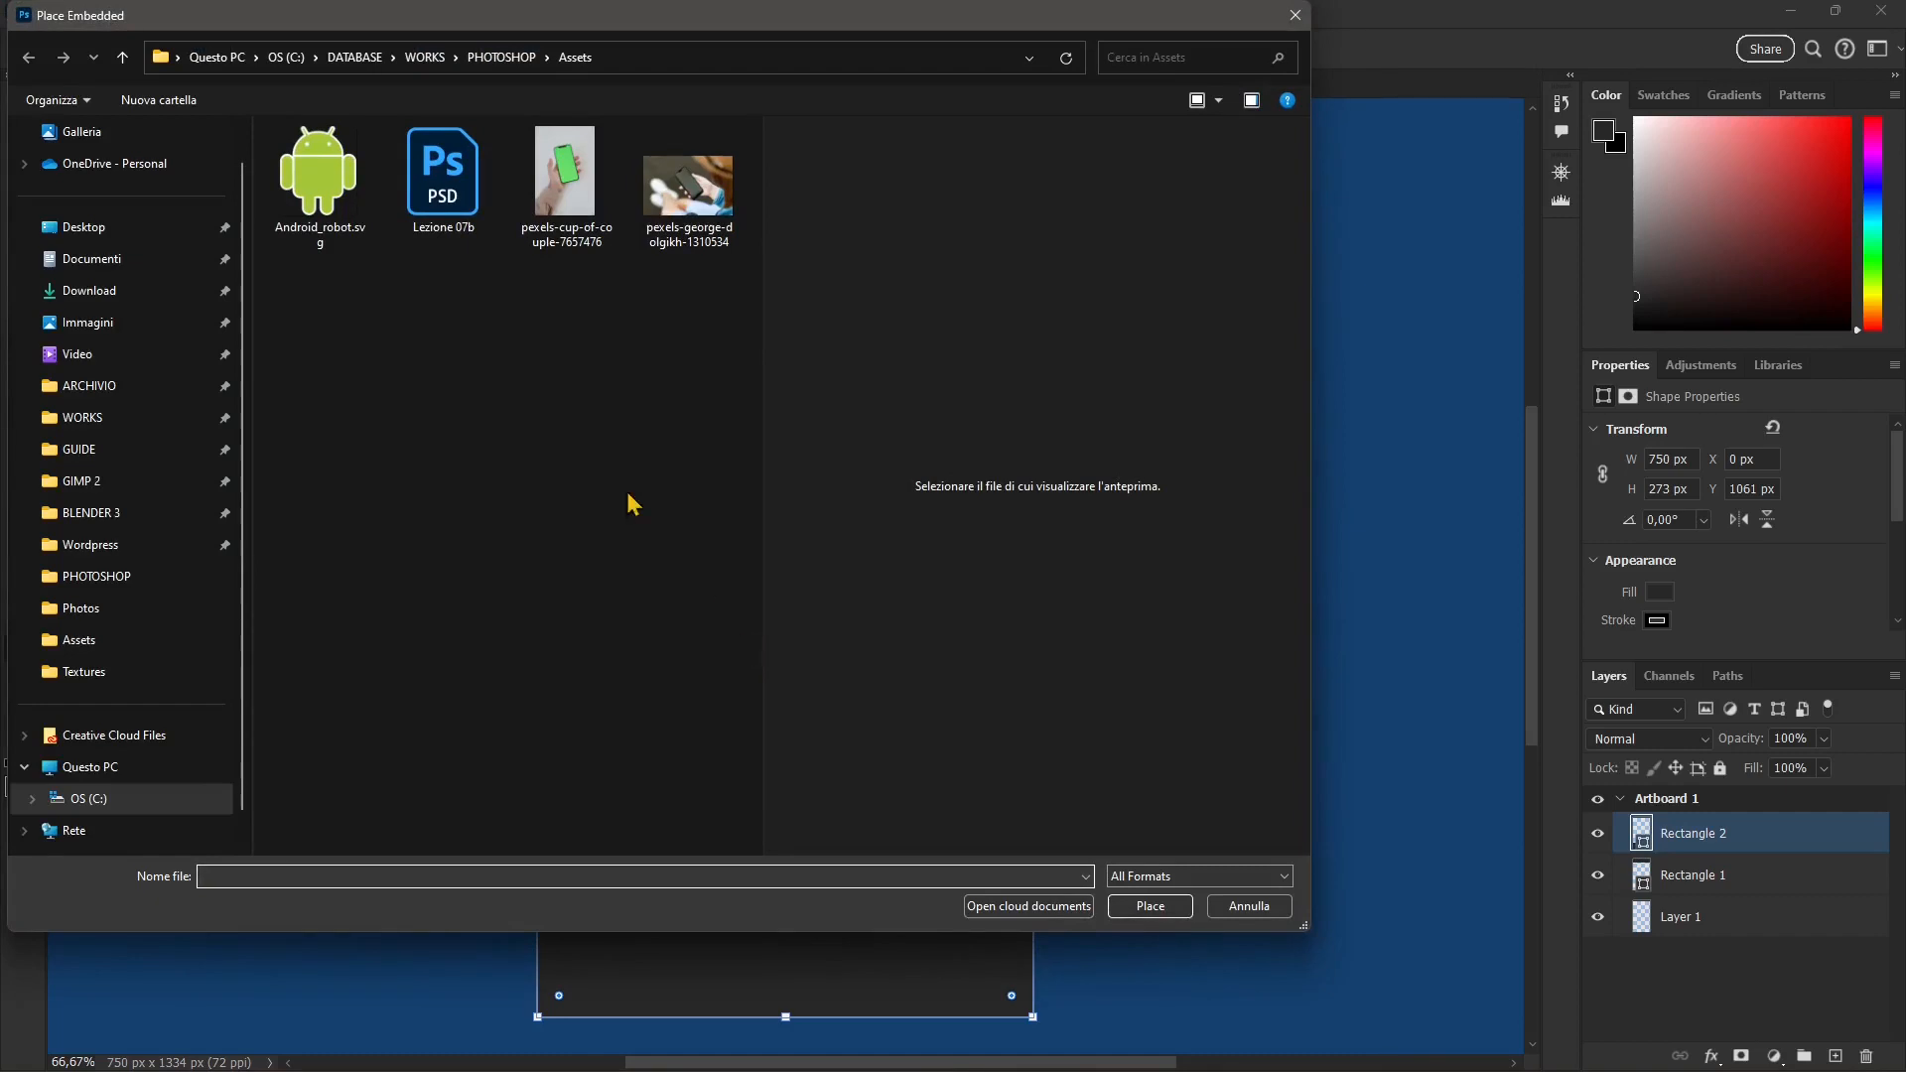
pyautogui.click(500, 57)
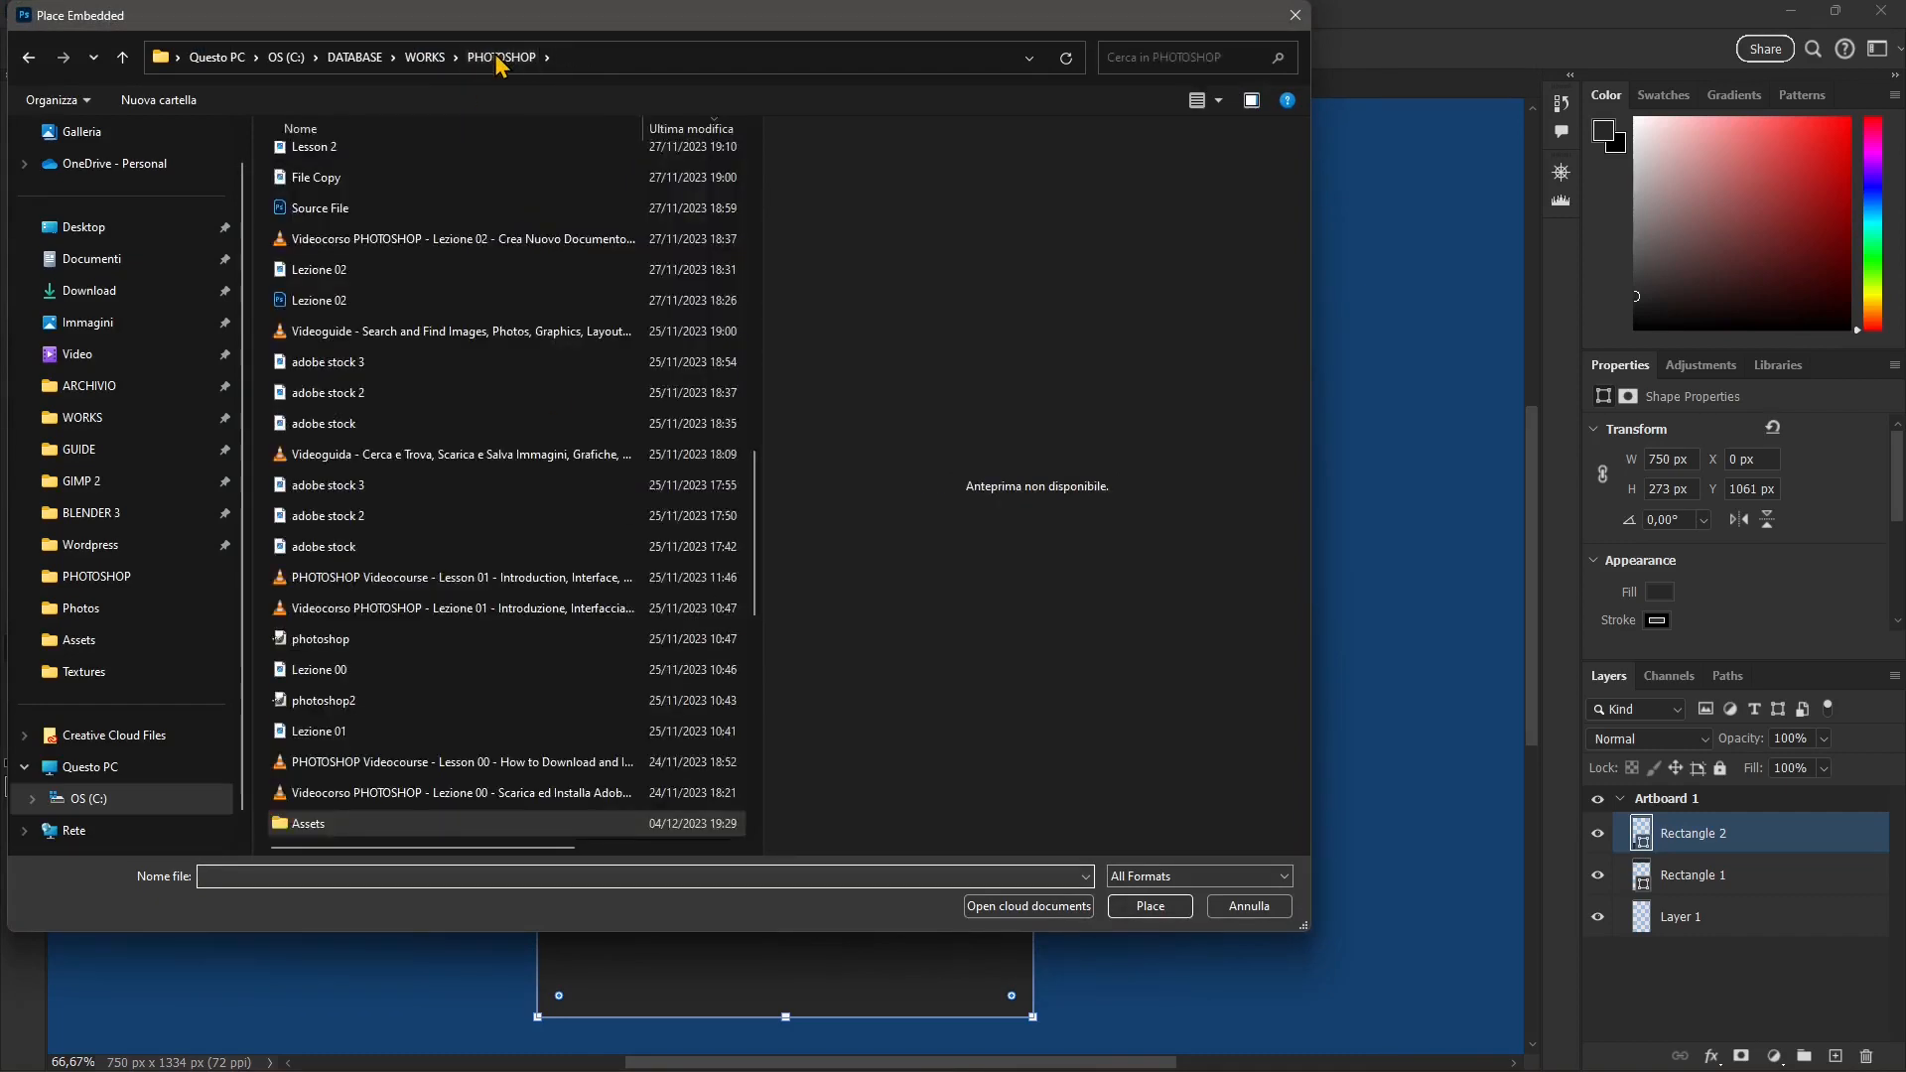
pyautogui.click(425, 57)
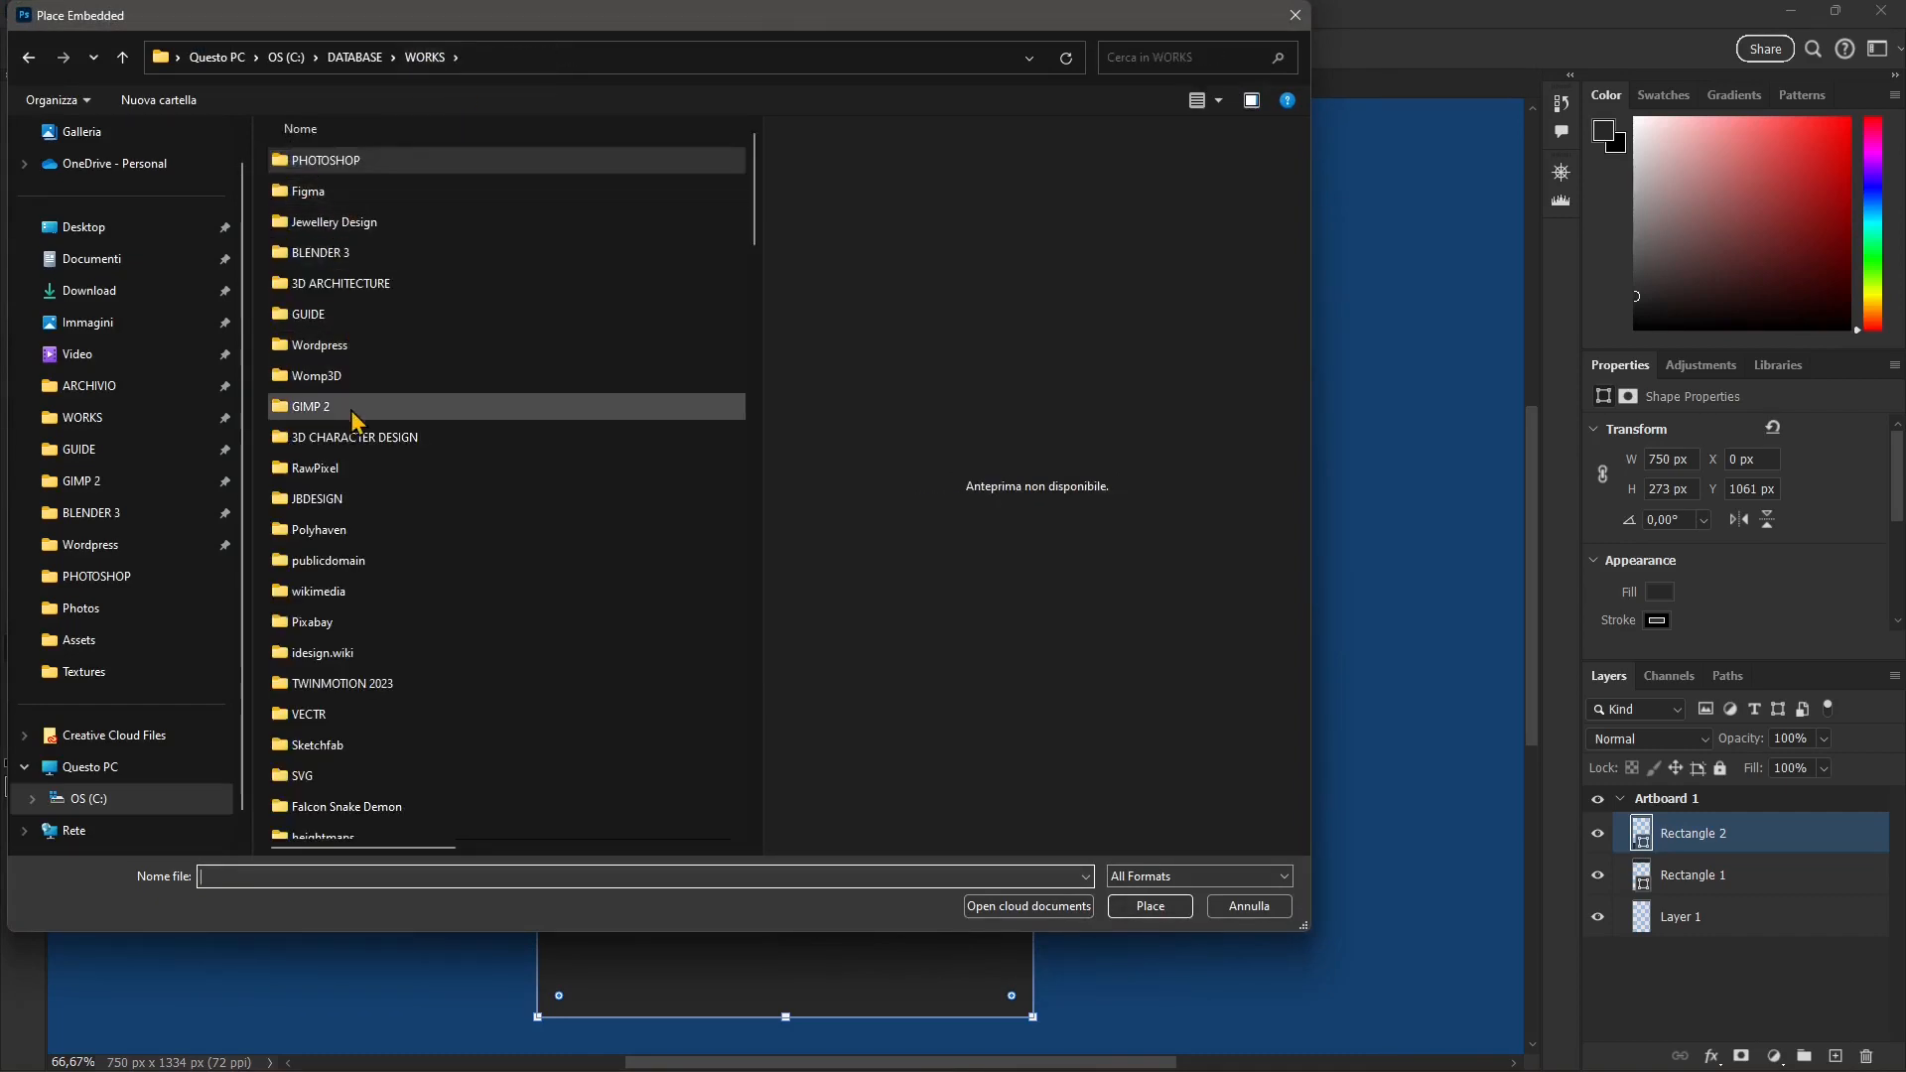
pyautogui.doubleClick(328, 161)
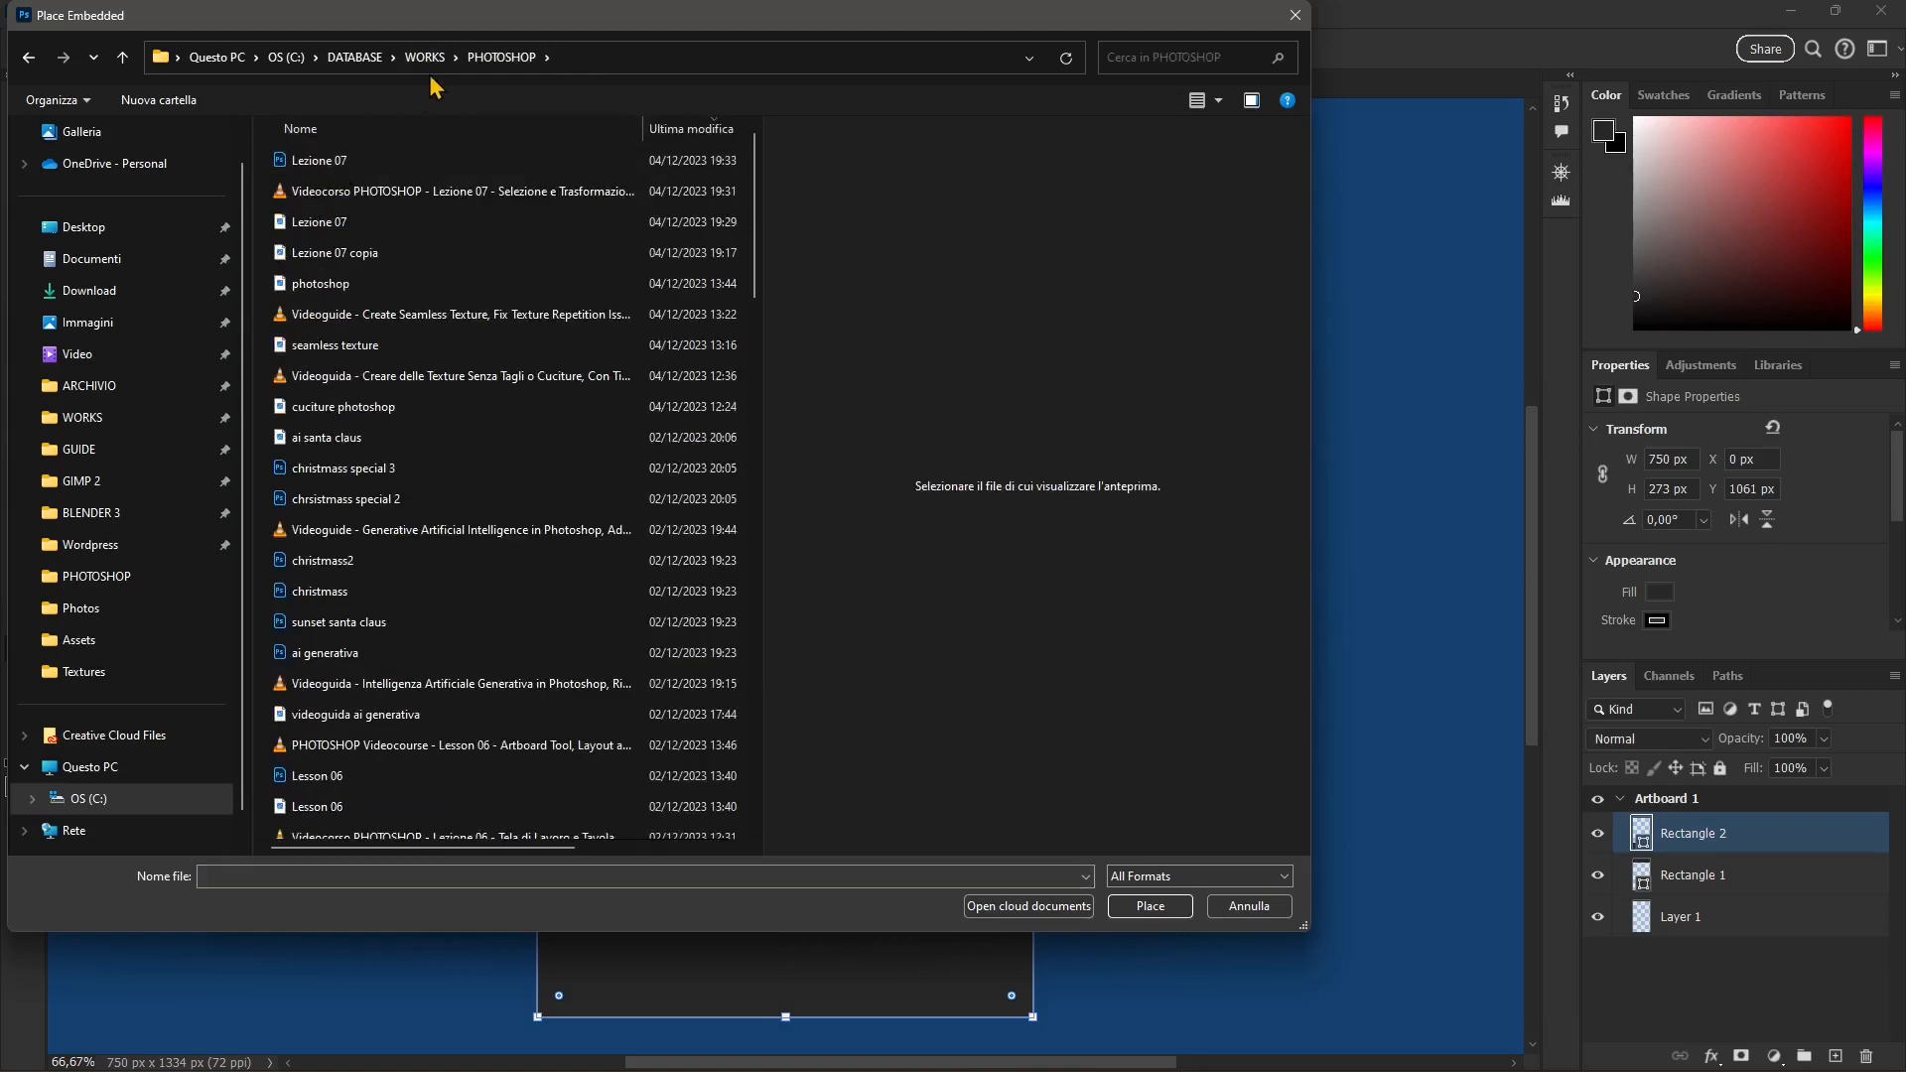
pyautogui.scroll(-20, 407, 556)
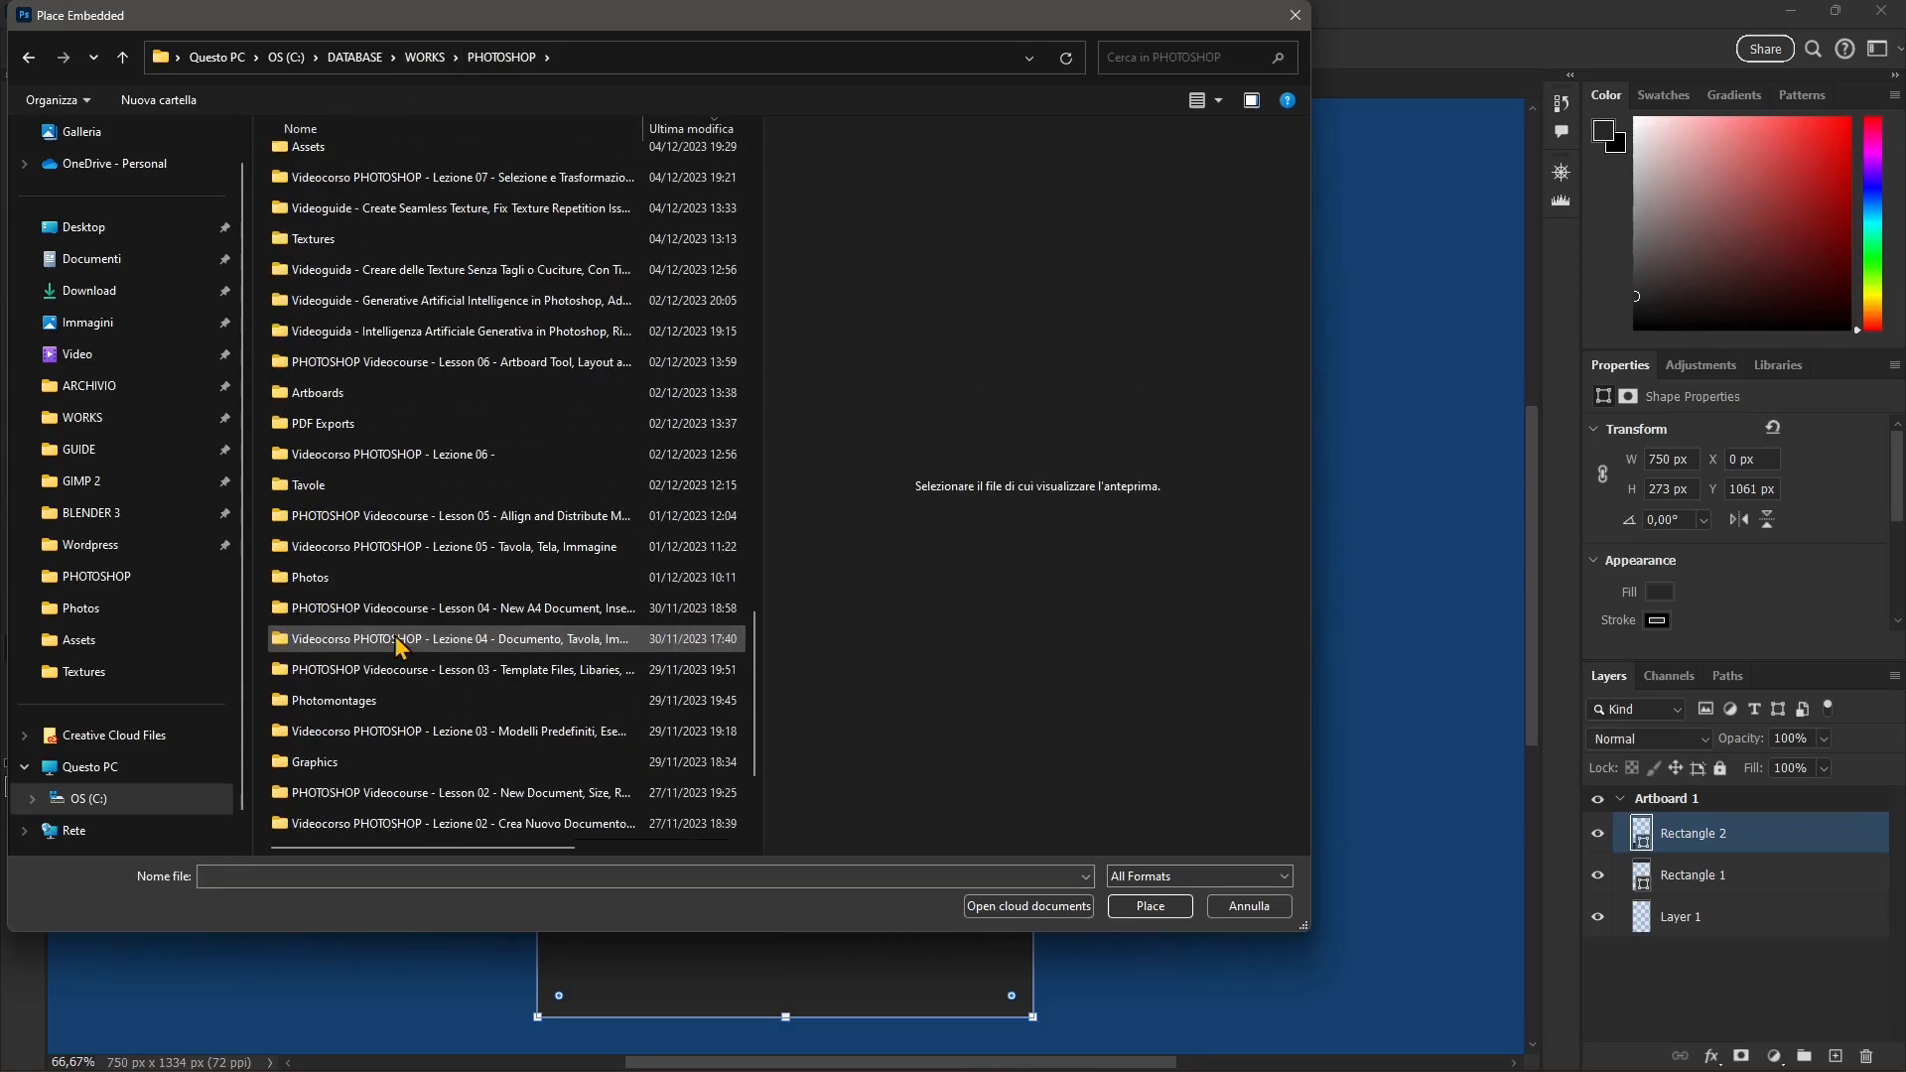
pyautogui.doubleClick(320, 594)
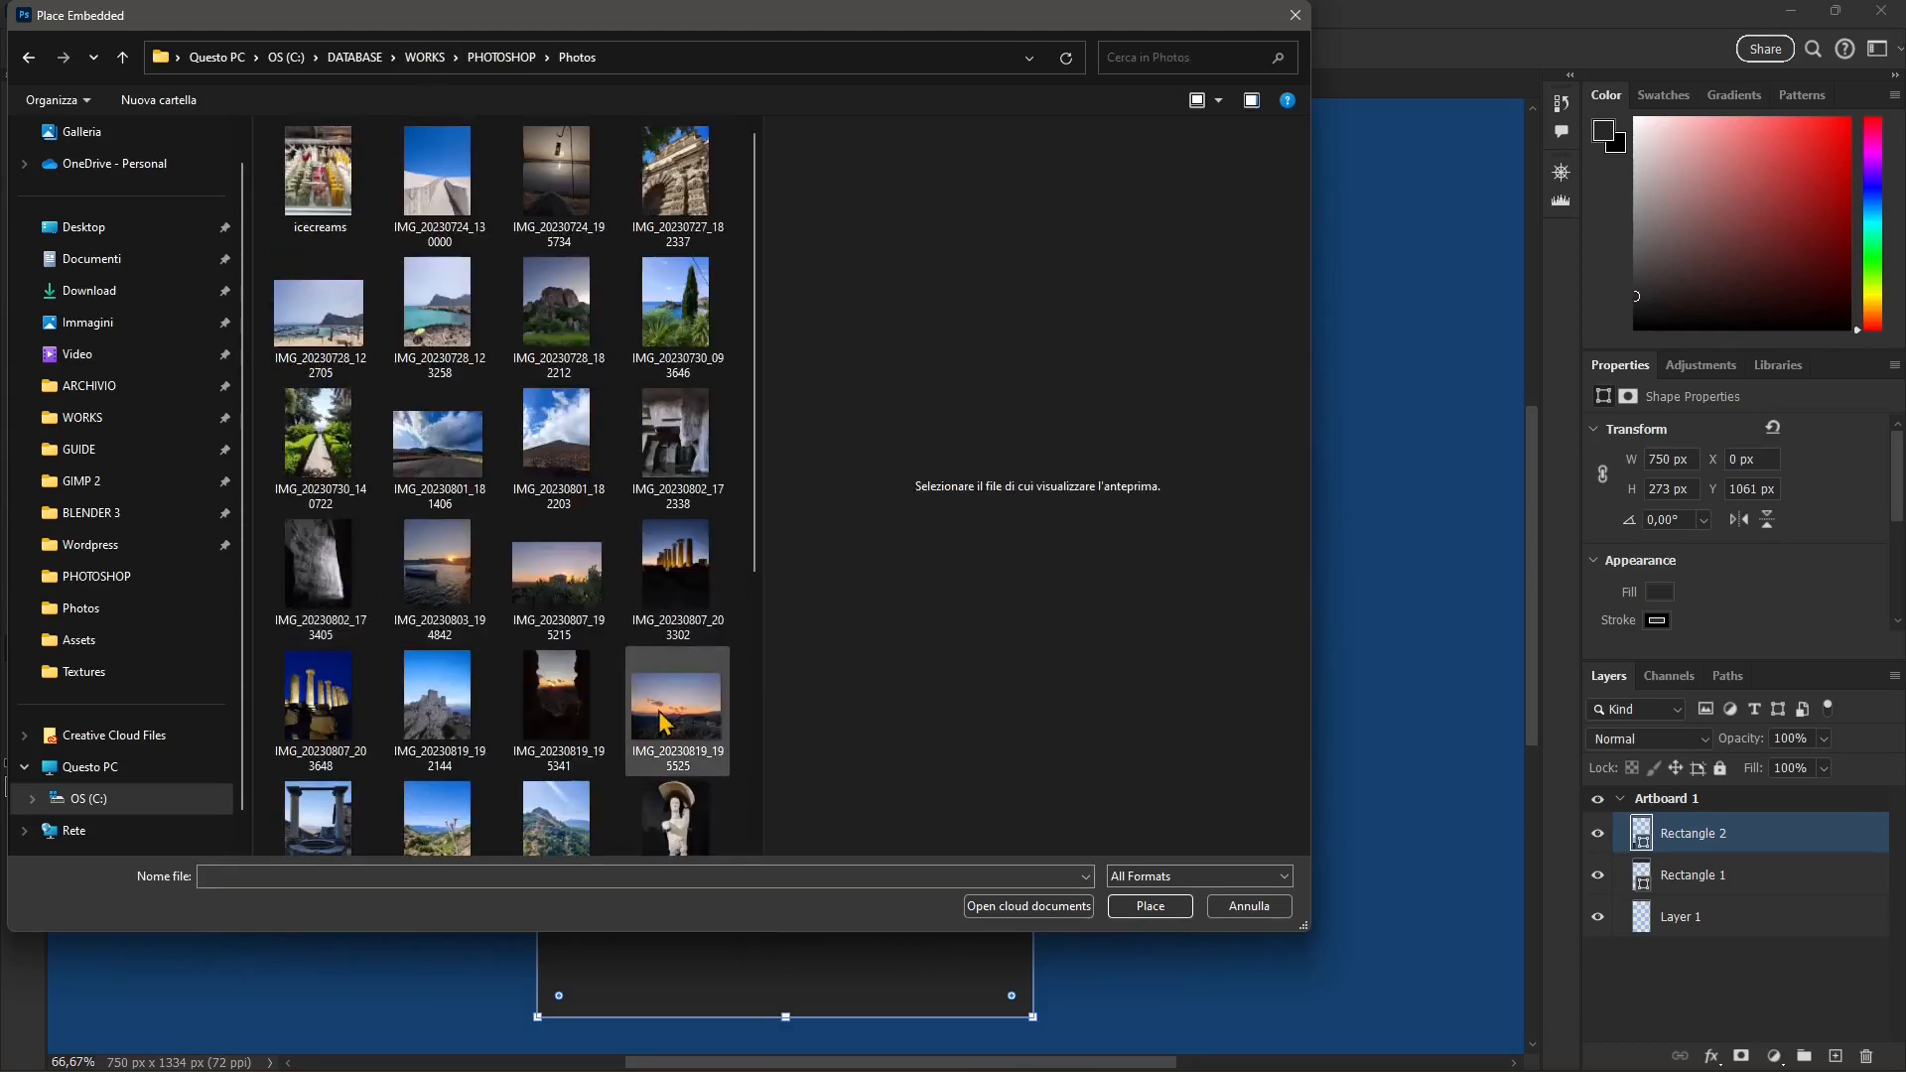
pyautogui.click(319, 436)
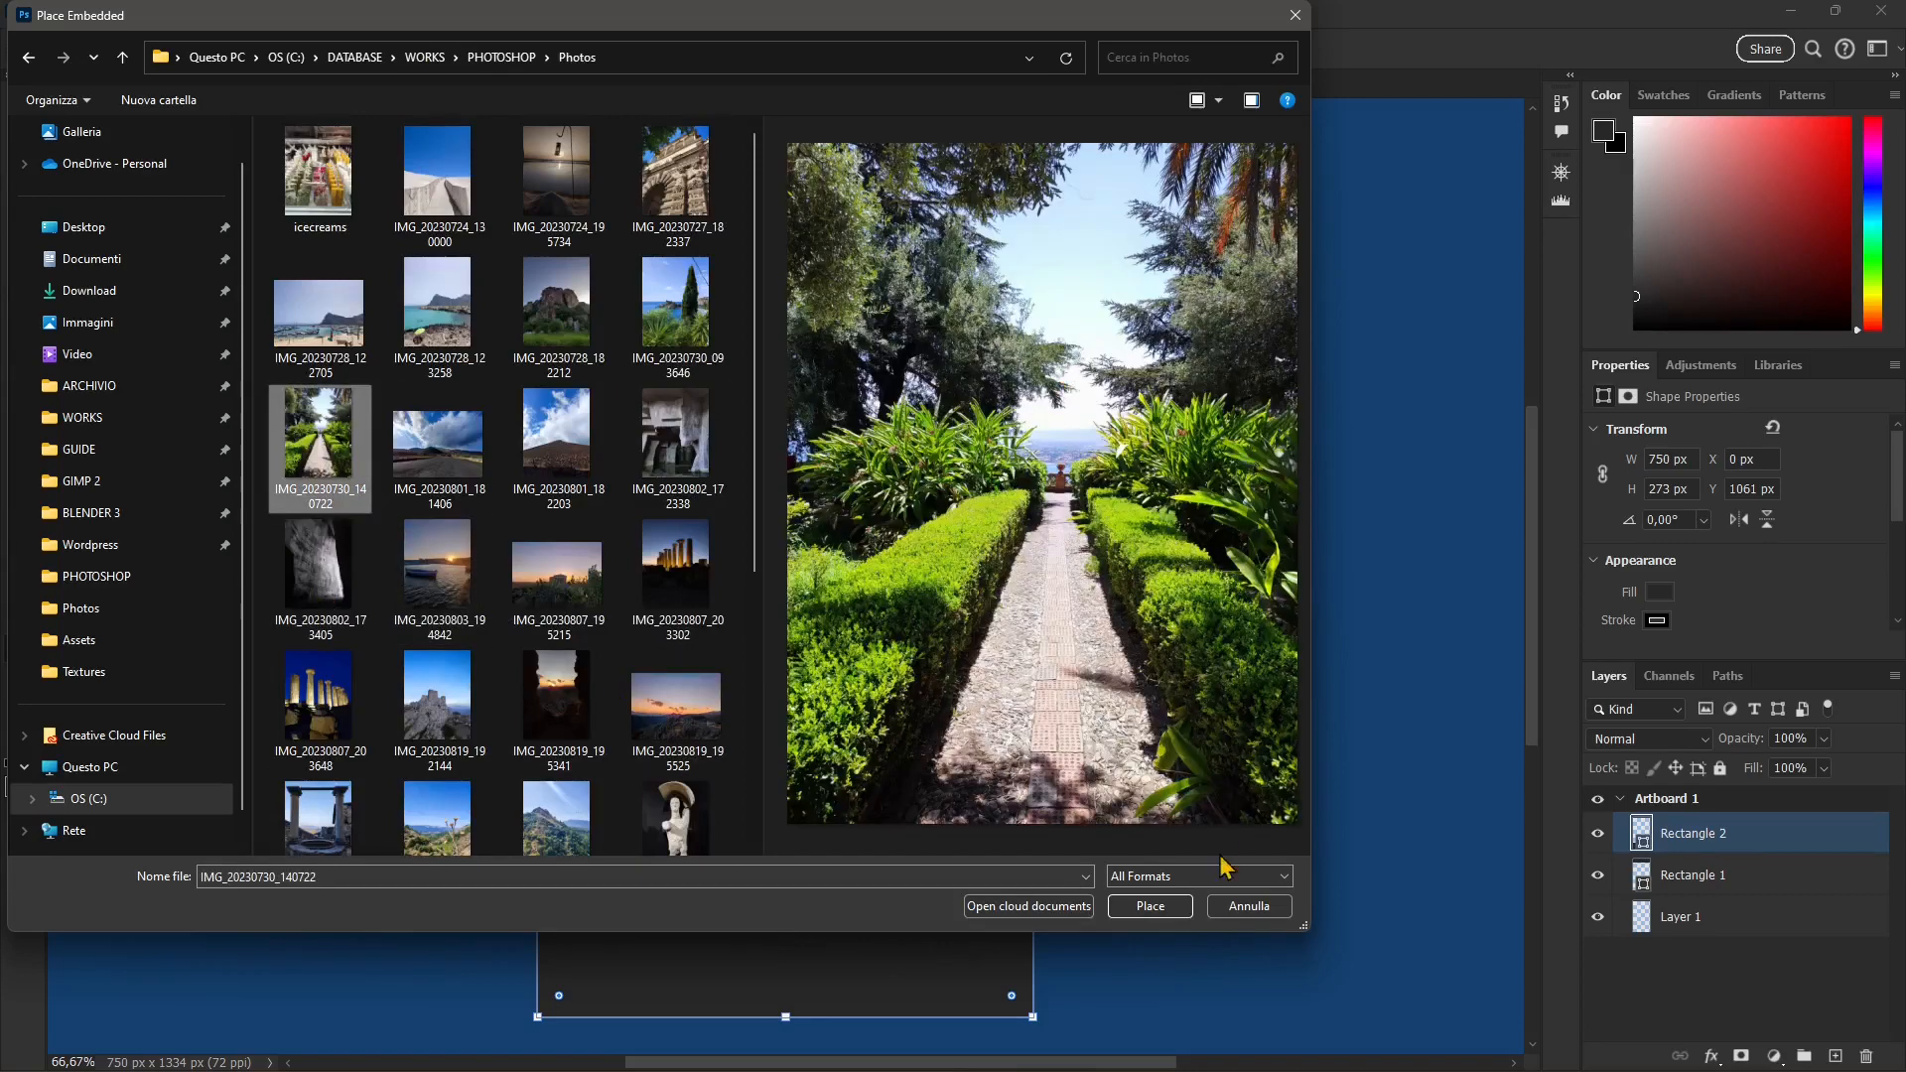
pyautogui.click(1150, 905)
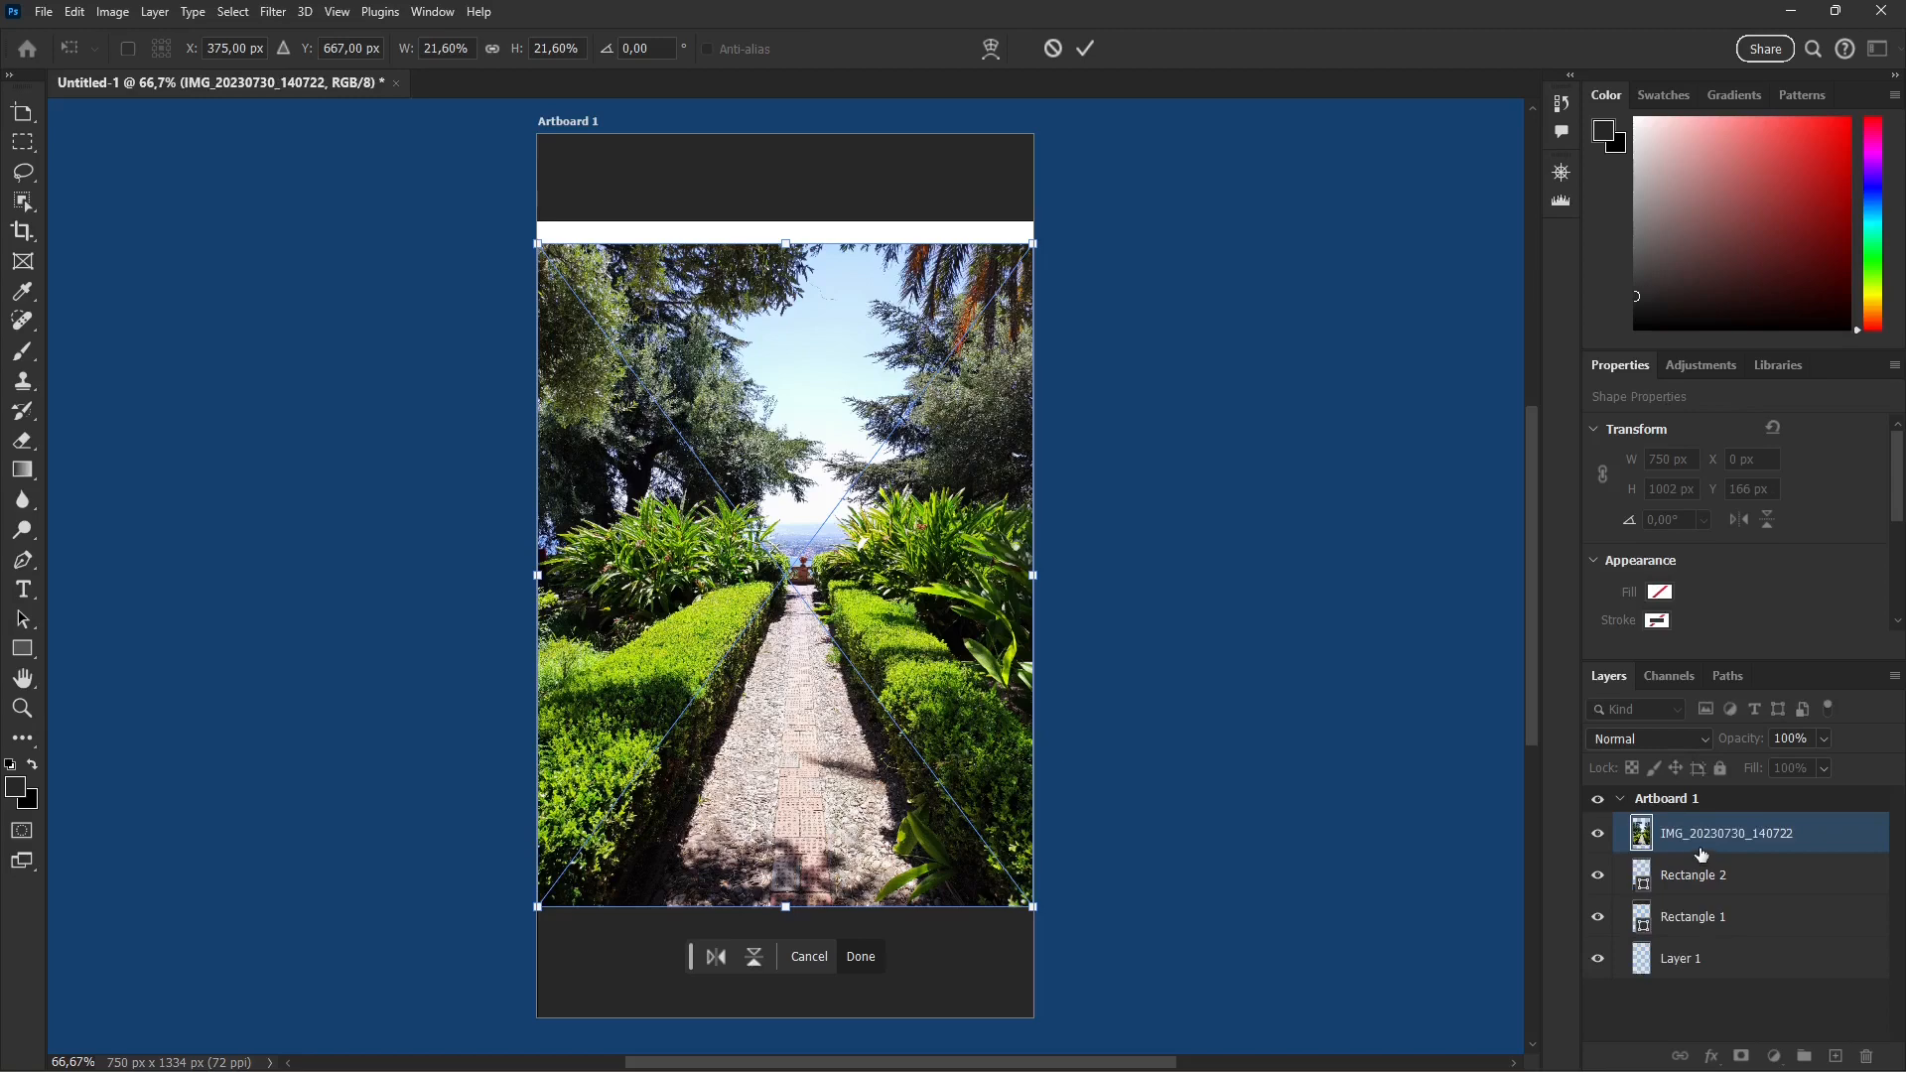
pyautogui.moveTo(1663, 833); pyautogui.dragTo(1677, 886)
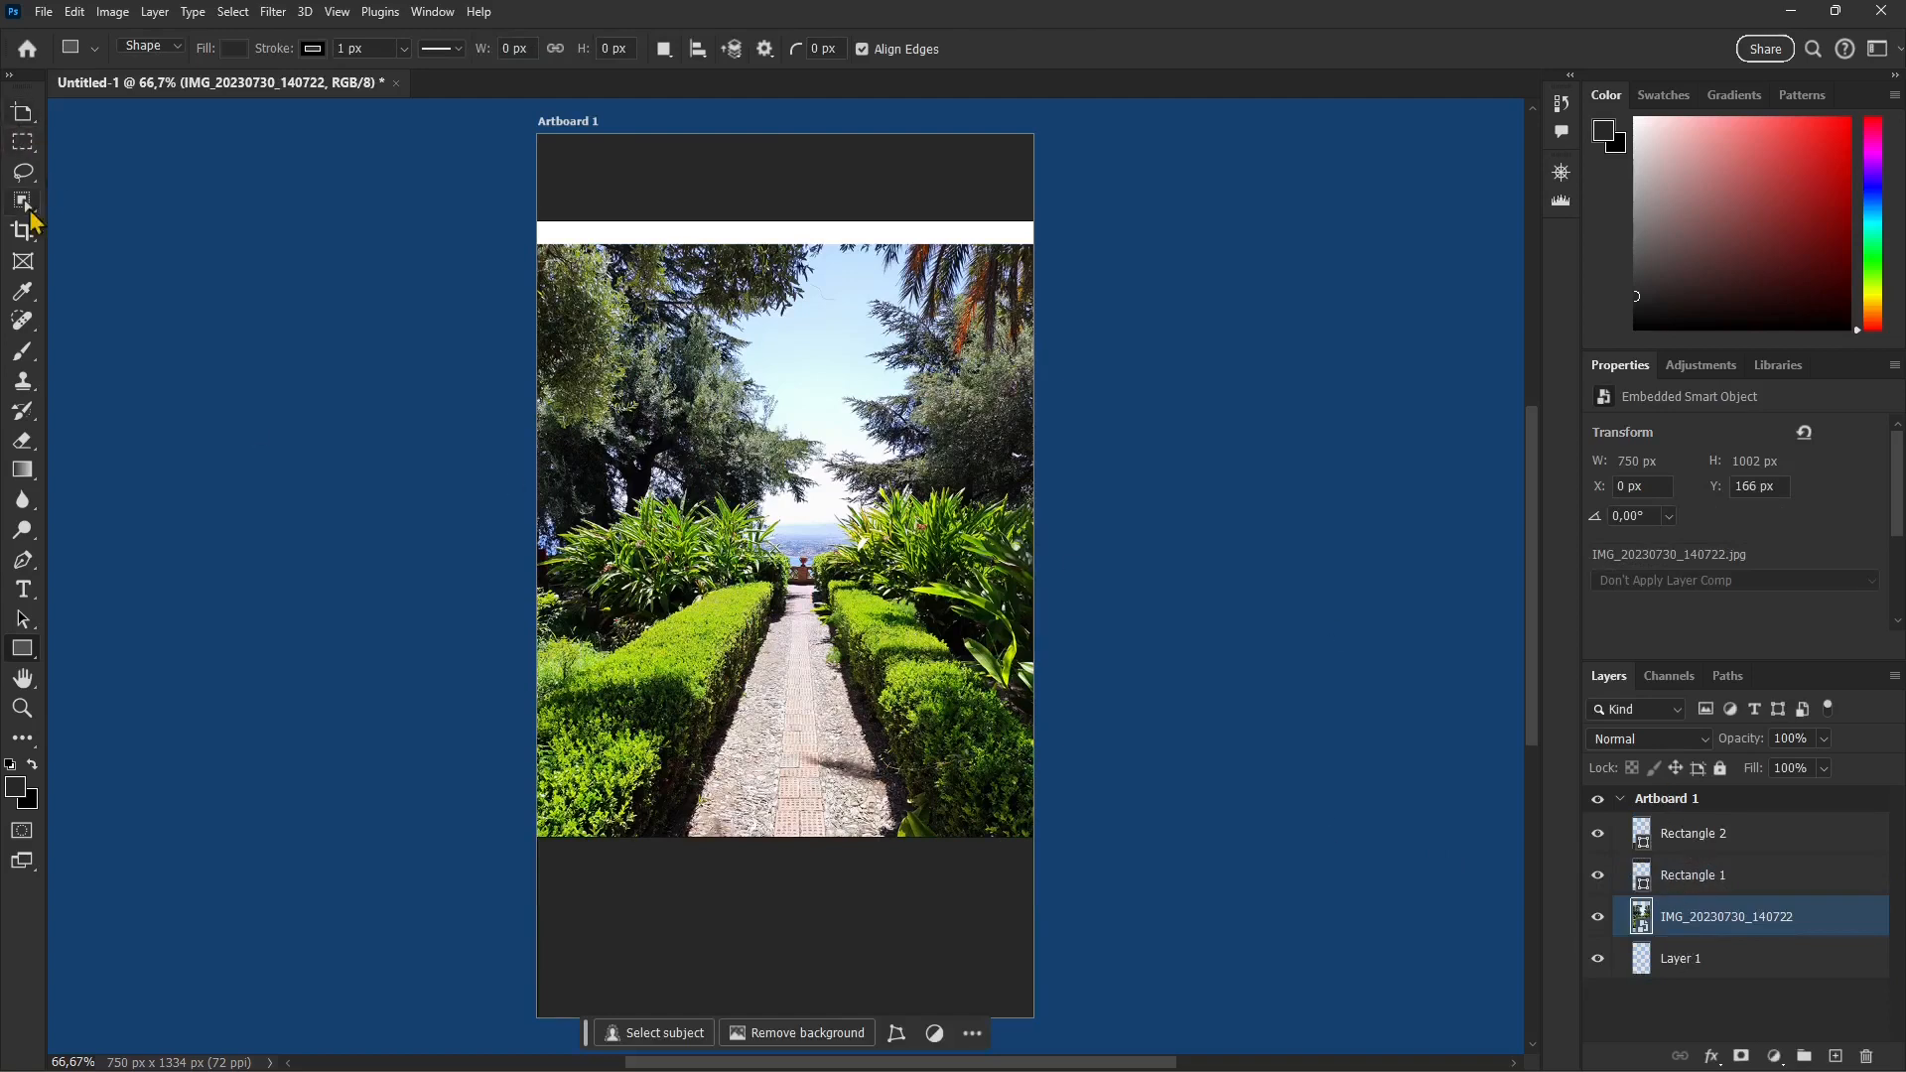
# Step: Move the garden photo straight up so its upper edge meets the header rectangle
pyautogui.click(864, 342)
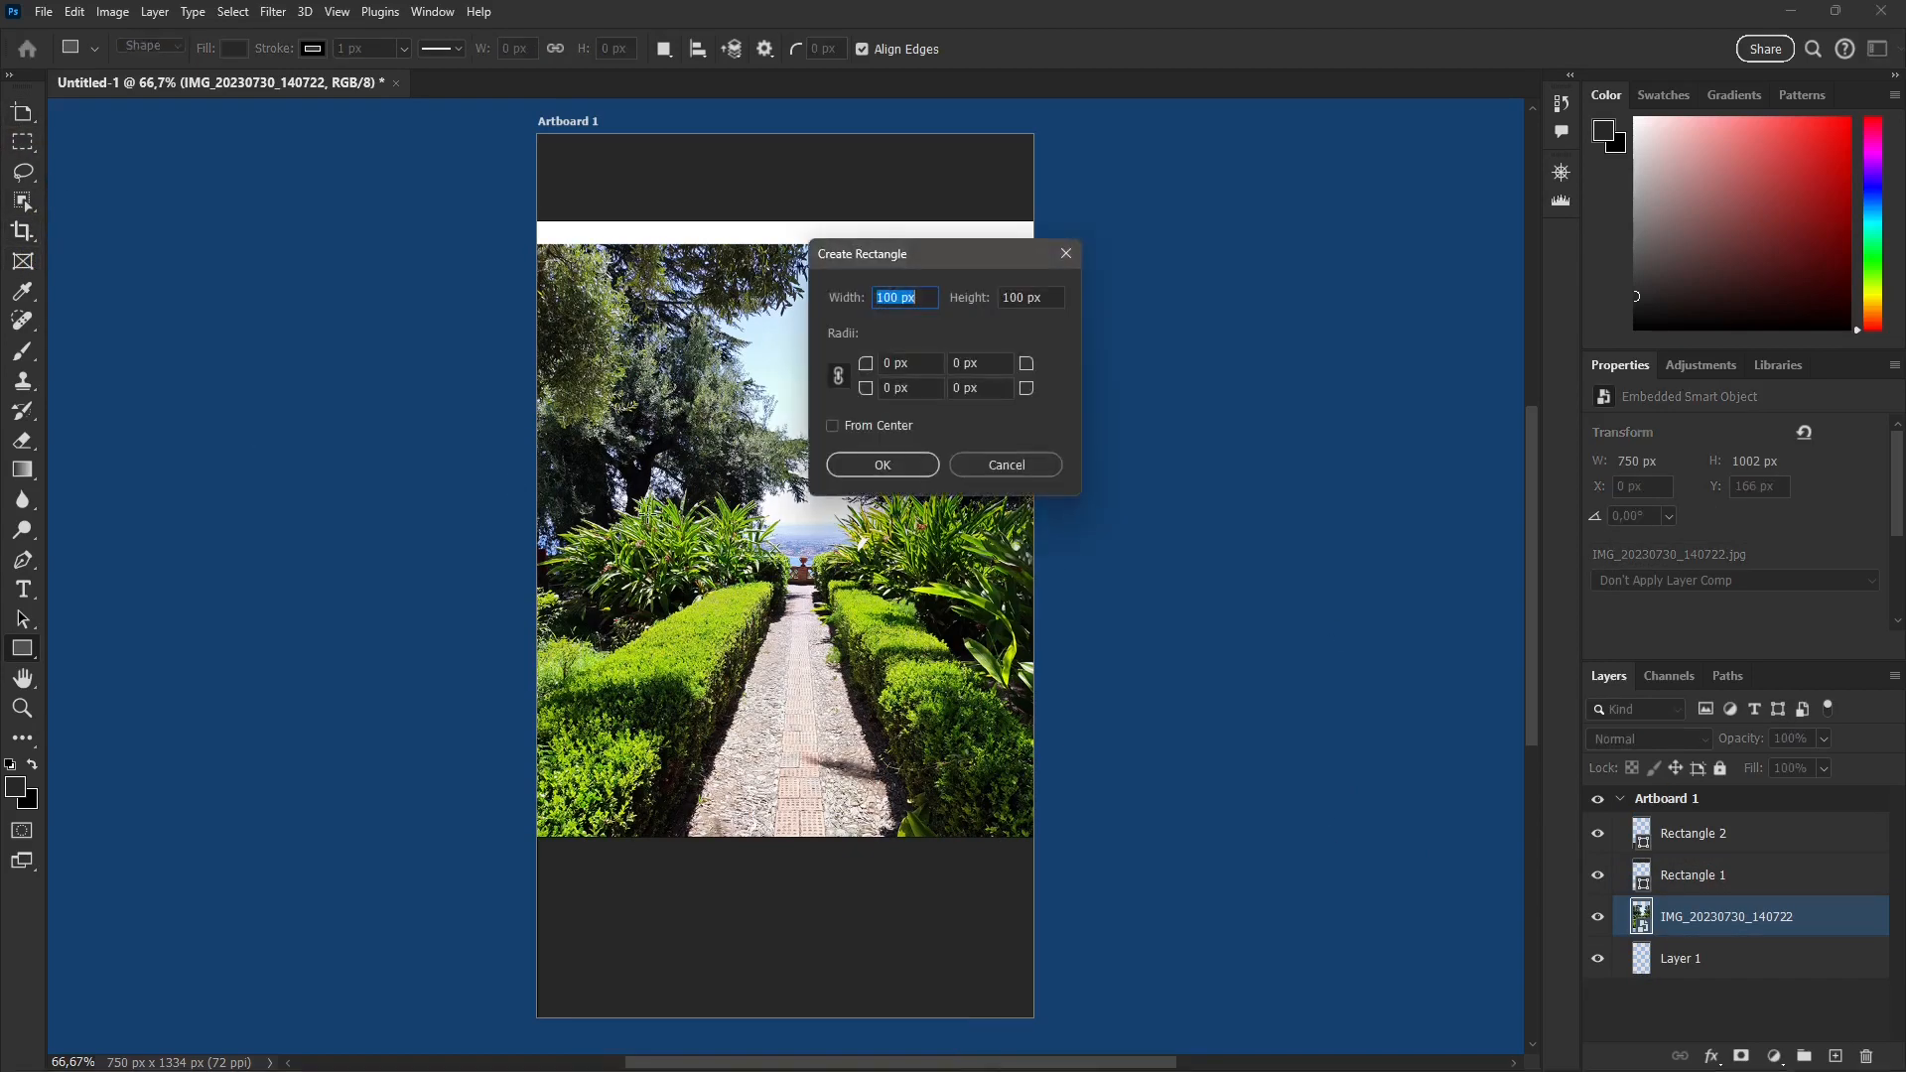
pyautogui.click(1029, 461)
pyautogui.click(24, 113)
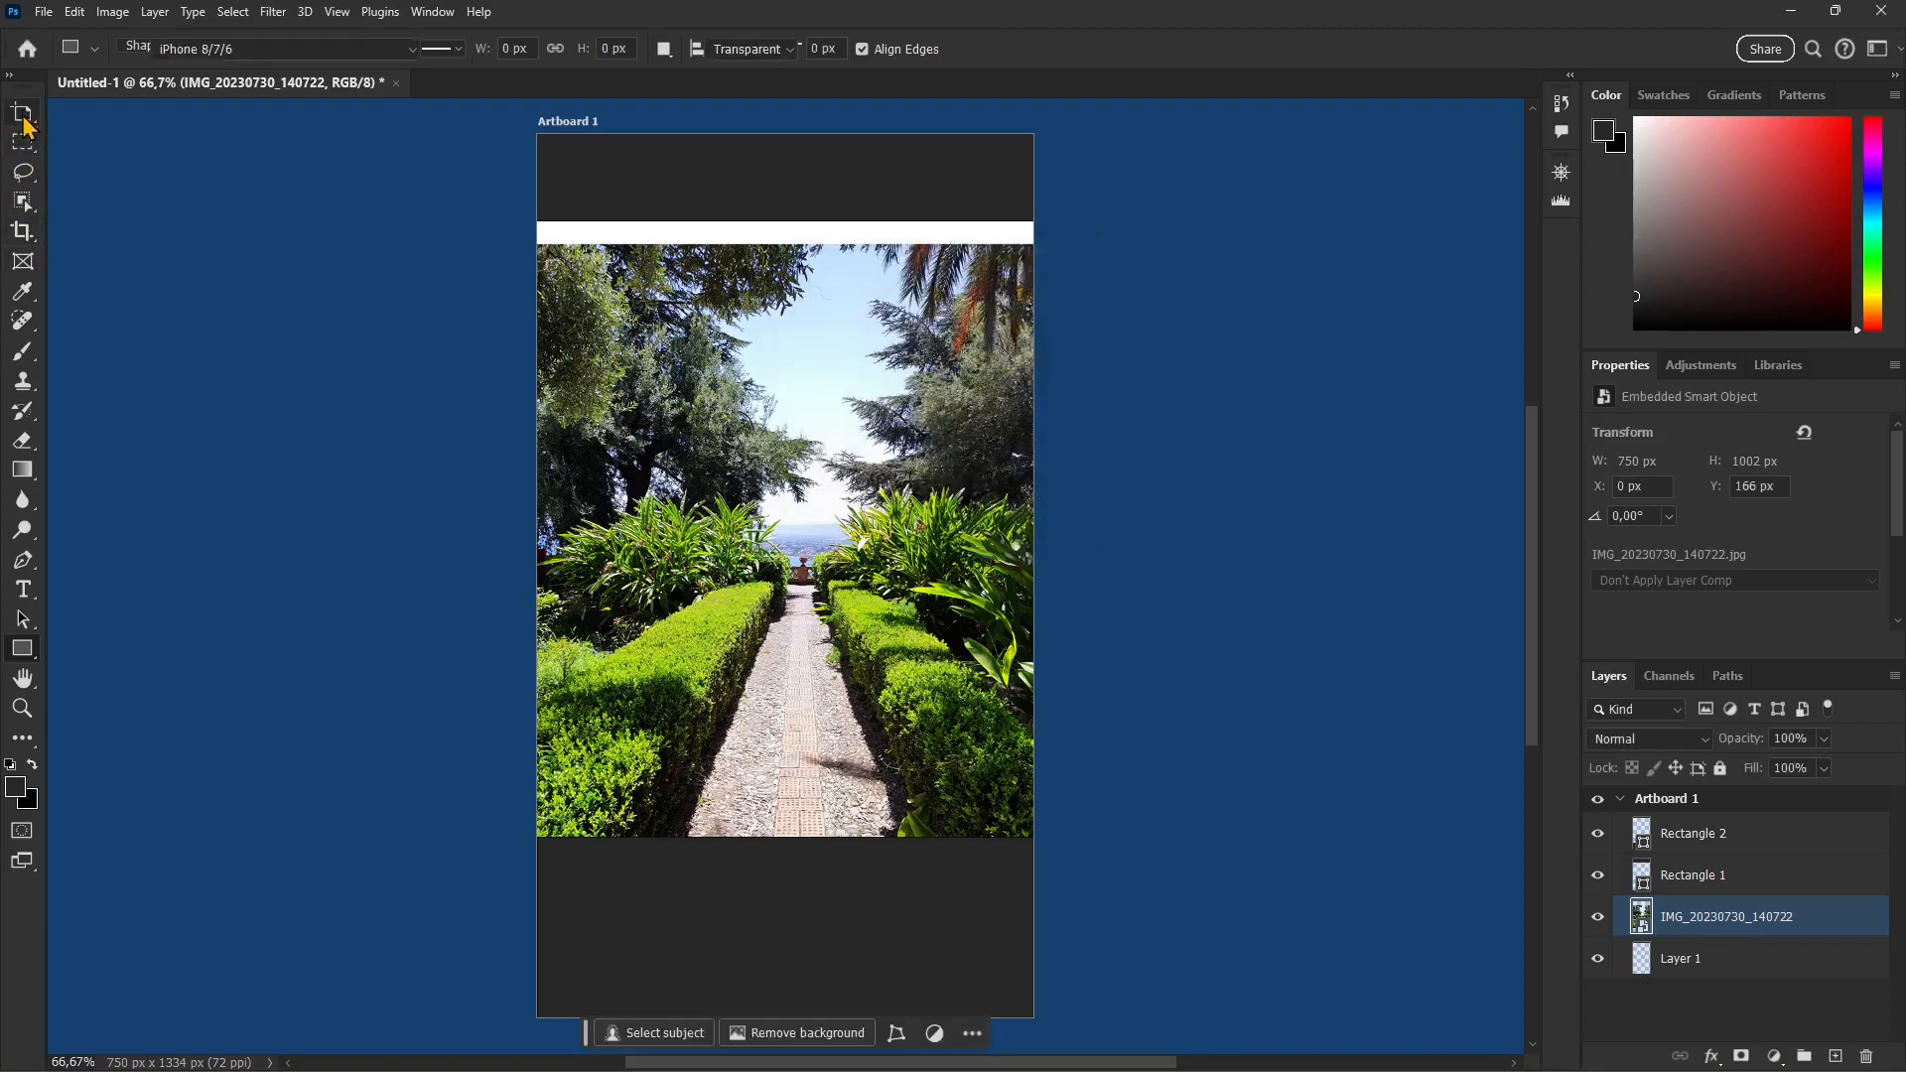
pyautogui.rightClick(23, 113)
pyautogui.click(104, 114)
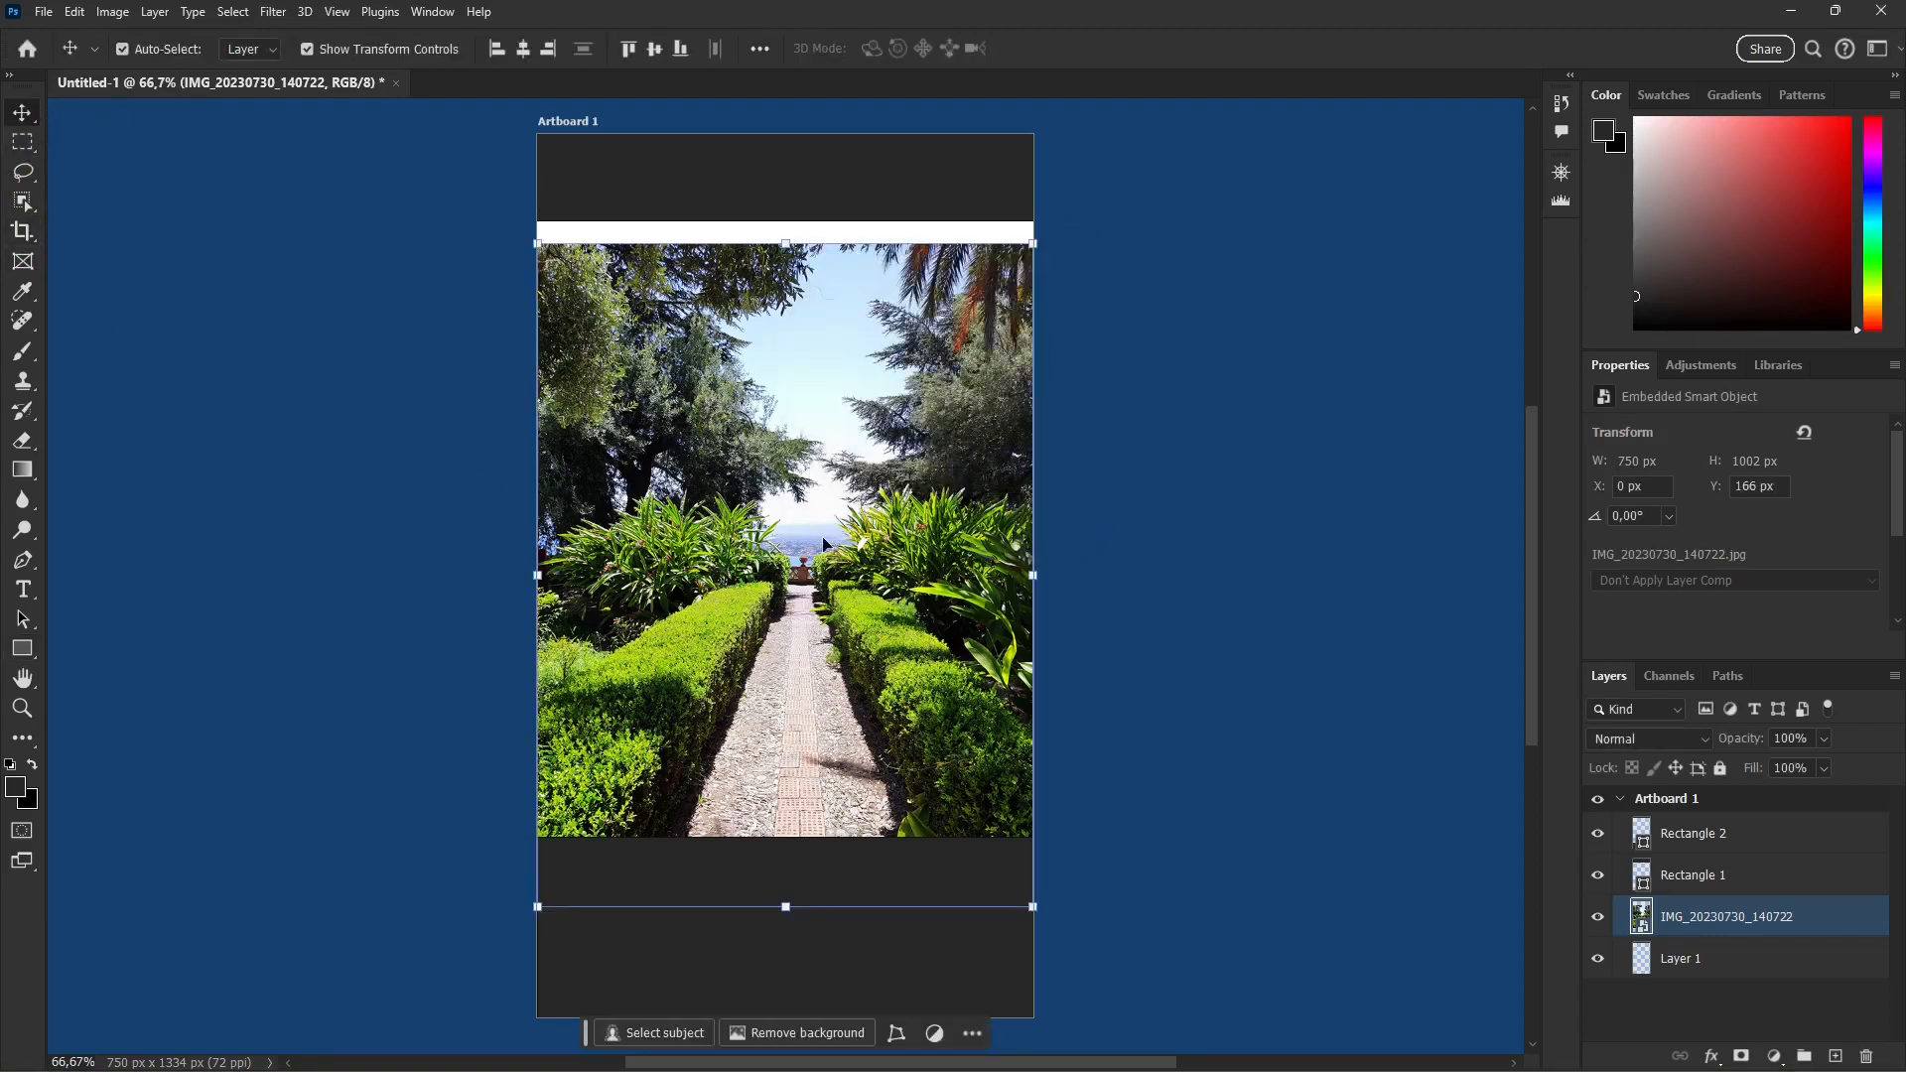
pyautogui.moveTo(823, 543); pyautogui.dragTo(823, 520)
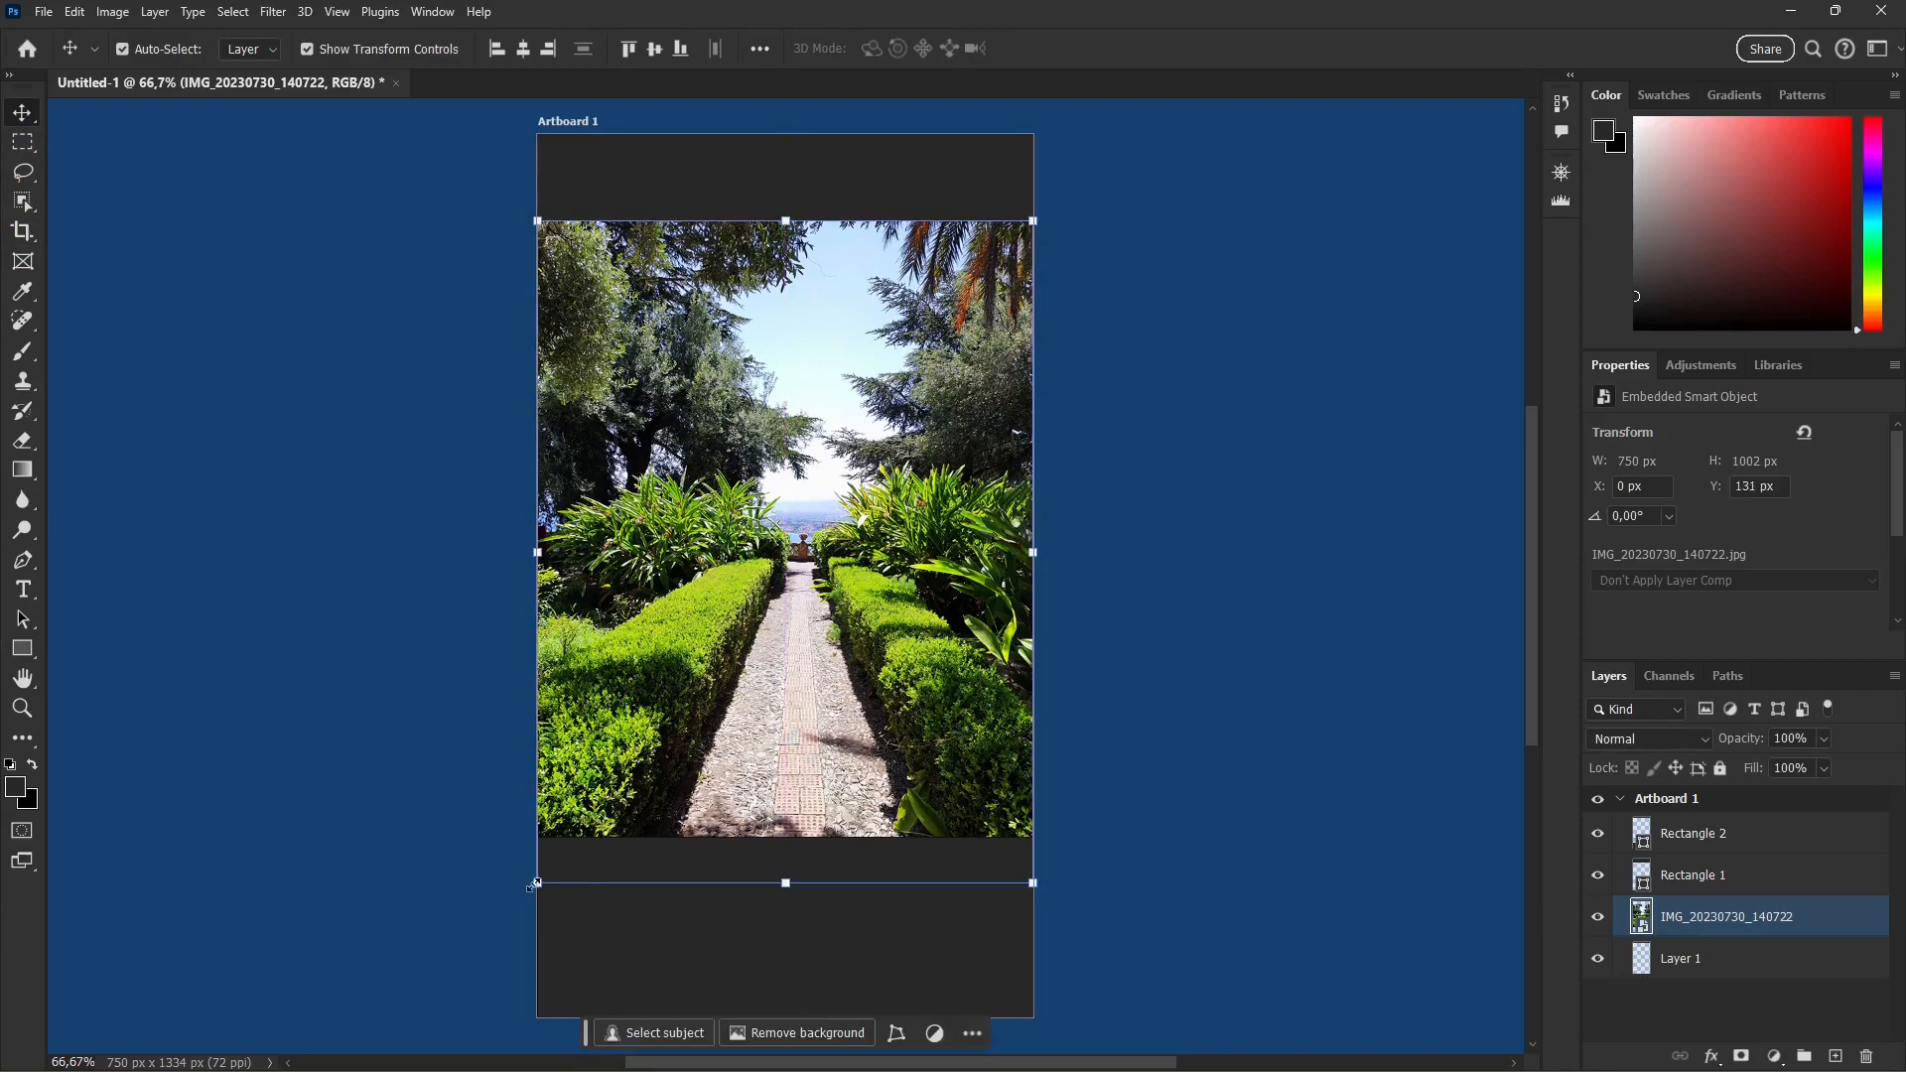
# Step: Try scaling the garden photo and distorting it by pulling its lower corners outward, and cancel the free transform
pyautogui.moveTo(530, 885); pyautogui.dragTo(421, 825)
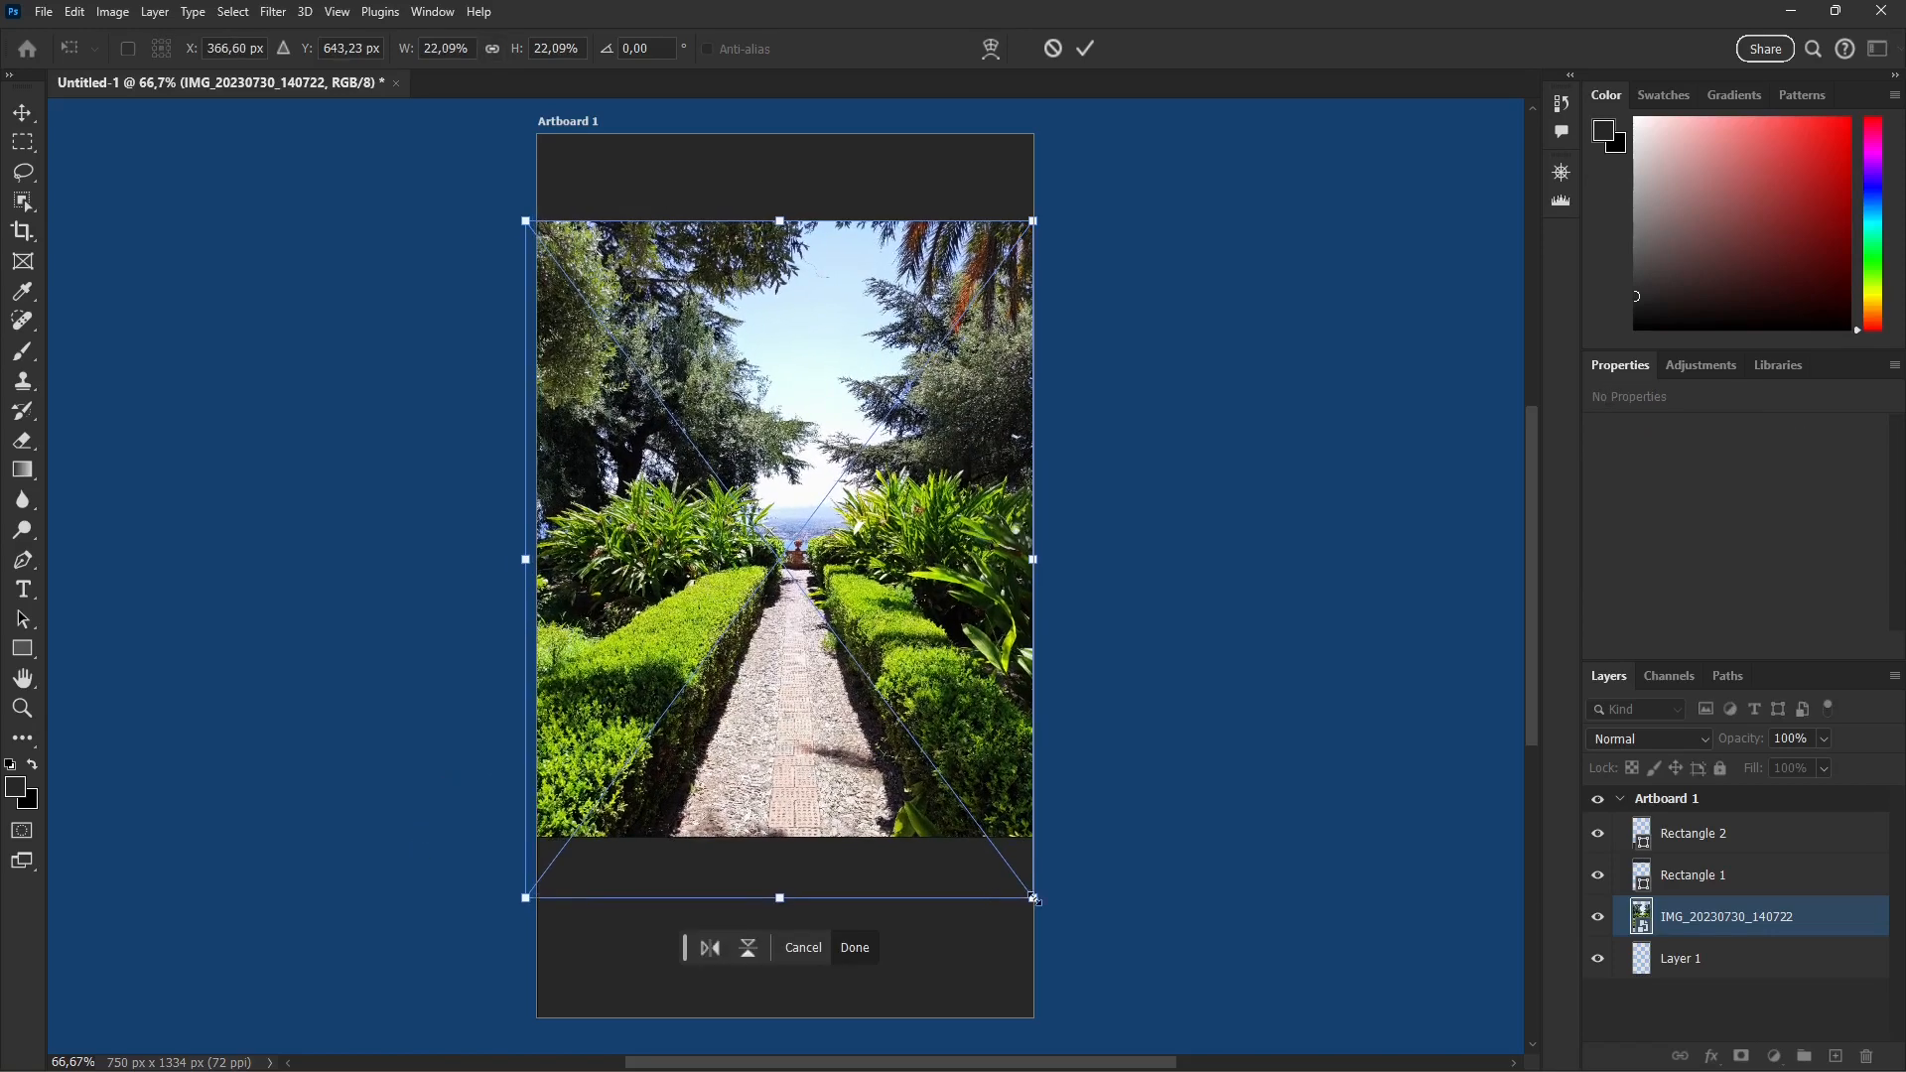
pyautogui.moveTo(1038, 903); pyautogui.dragTo(1060, 867)
pyautogui.moveTo(793, 884)
pyautogui.mouseDown()
pyautogui.moveTo(825, 889)
pyautogui.moveTo(793, 891)
pyautogui.mouseUp()
pyautogui.moveTo(543, 898); pyautogui.dragTo(488, 873)
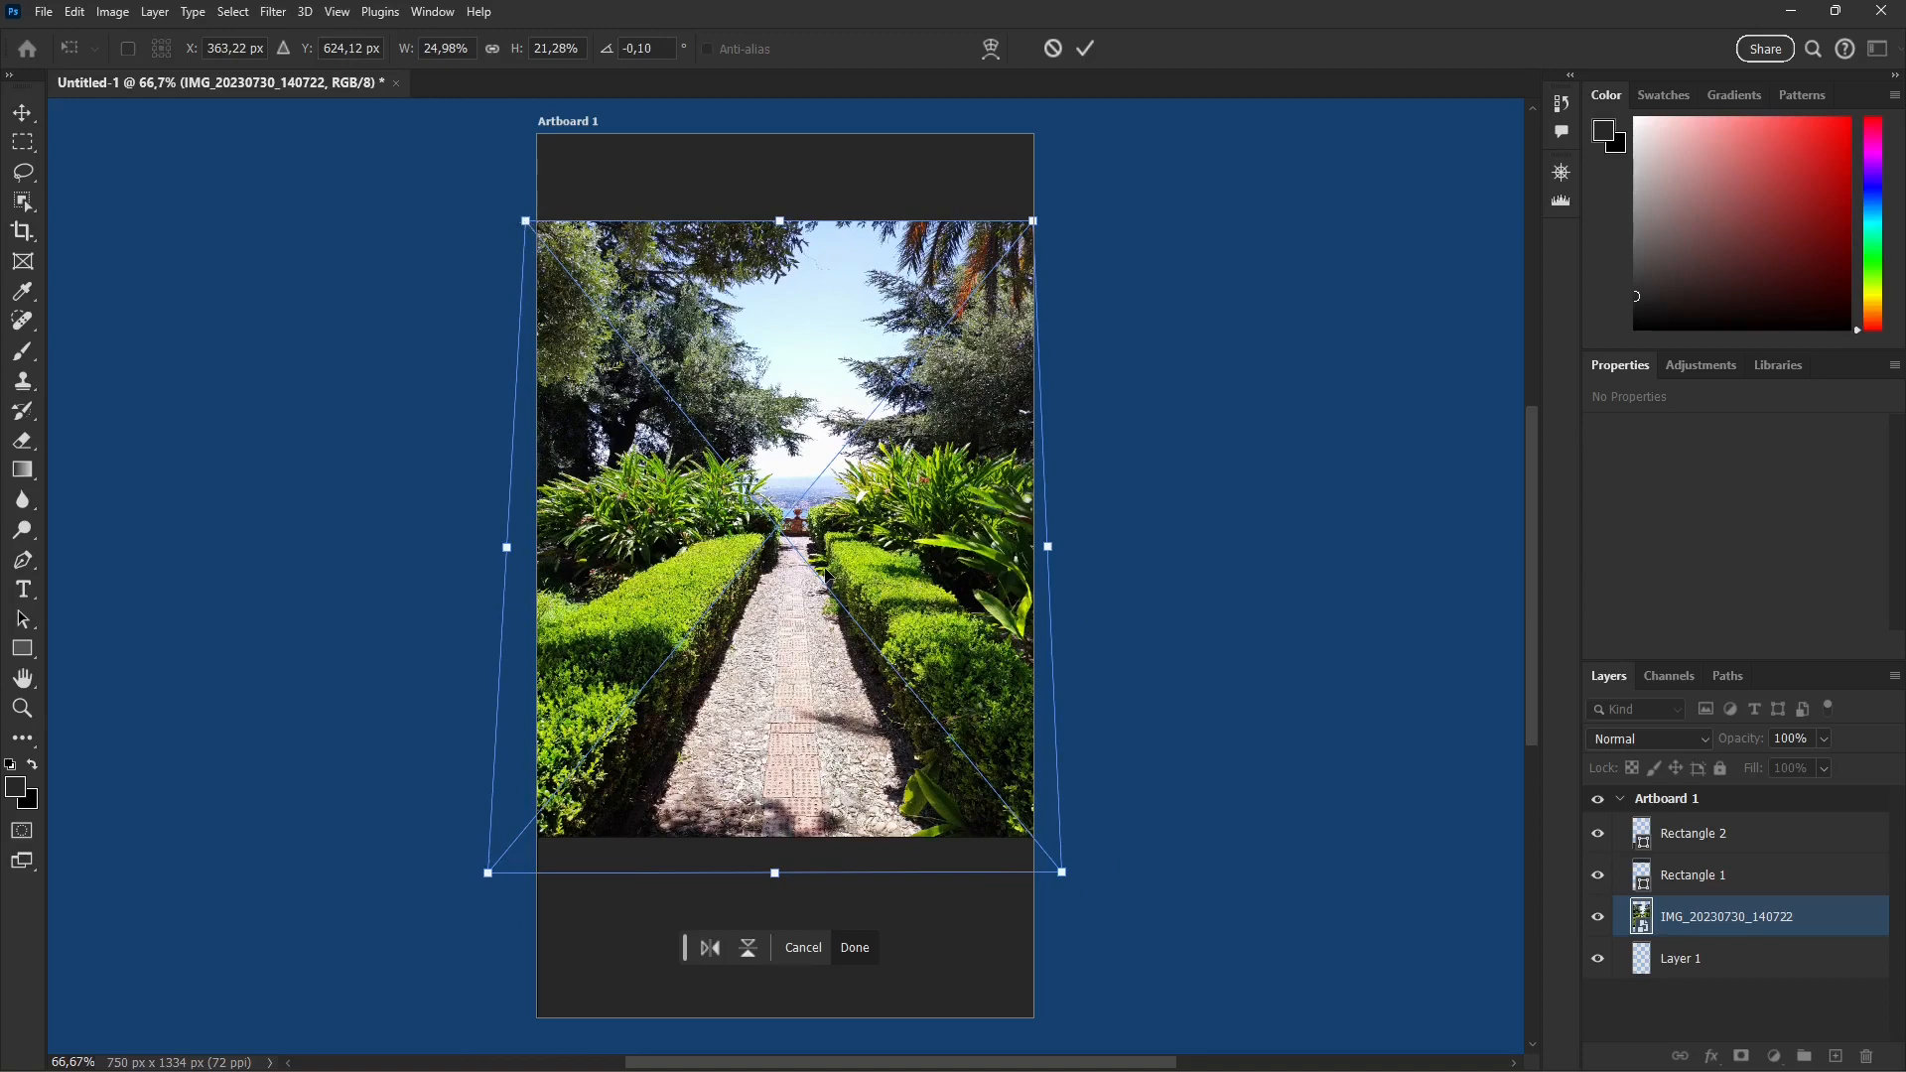
pyautogui.moveTo(525, 220); pyautogui.dragTo(482, 260)
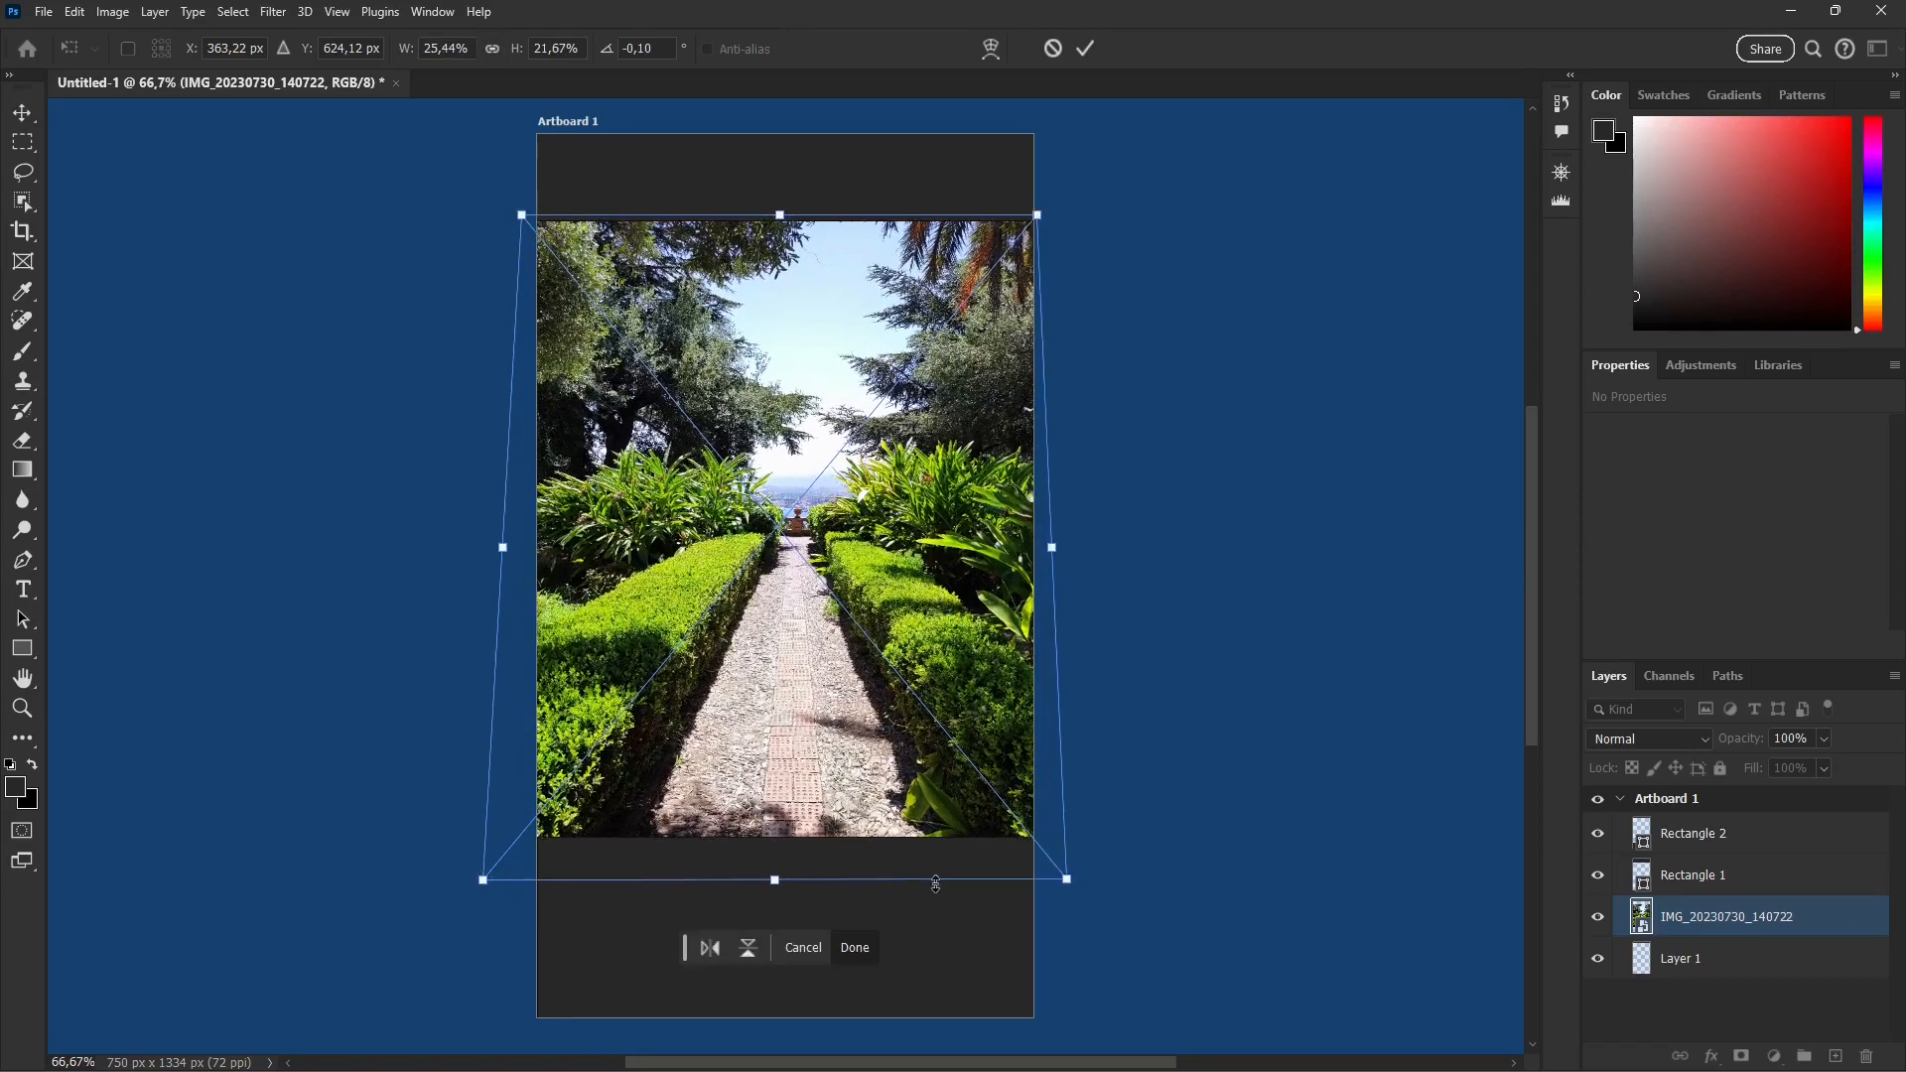
pyautogui.click(1053, 49)
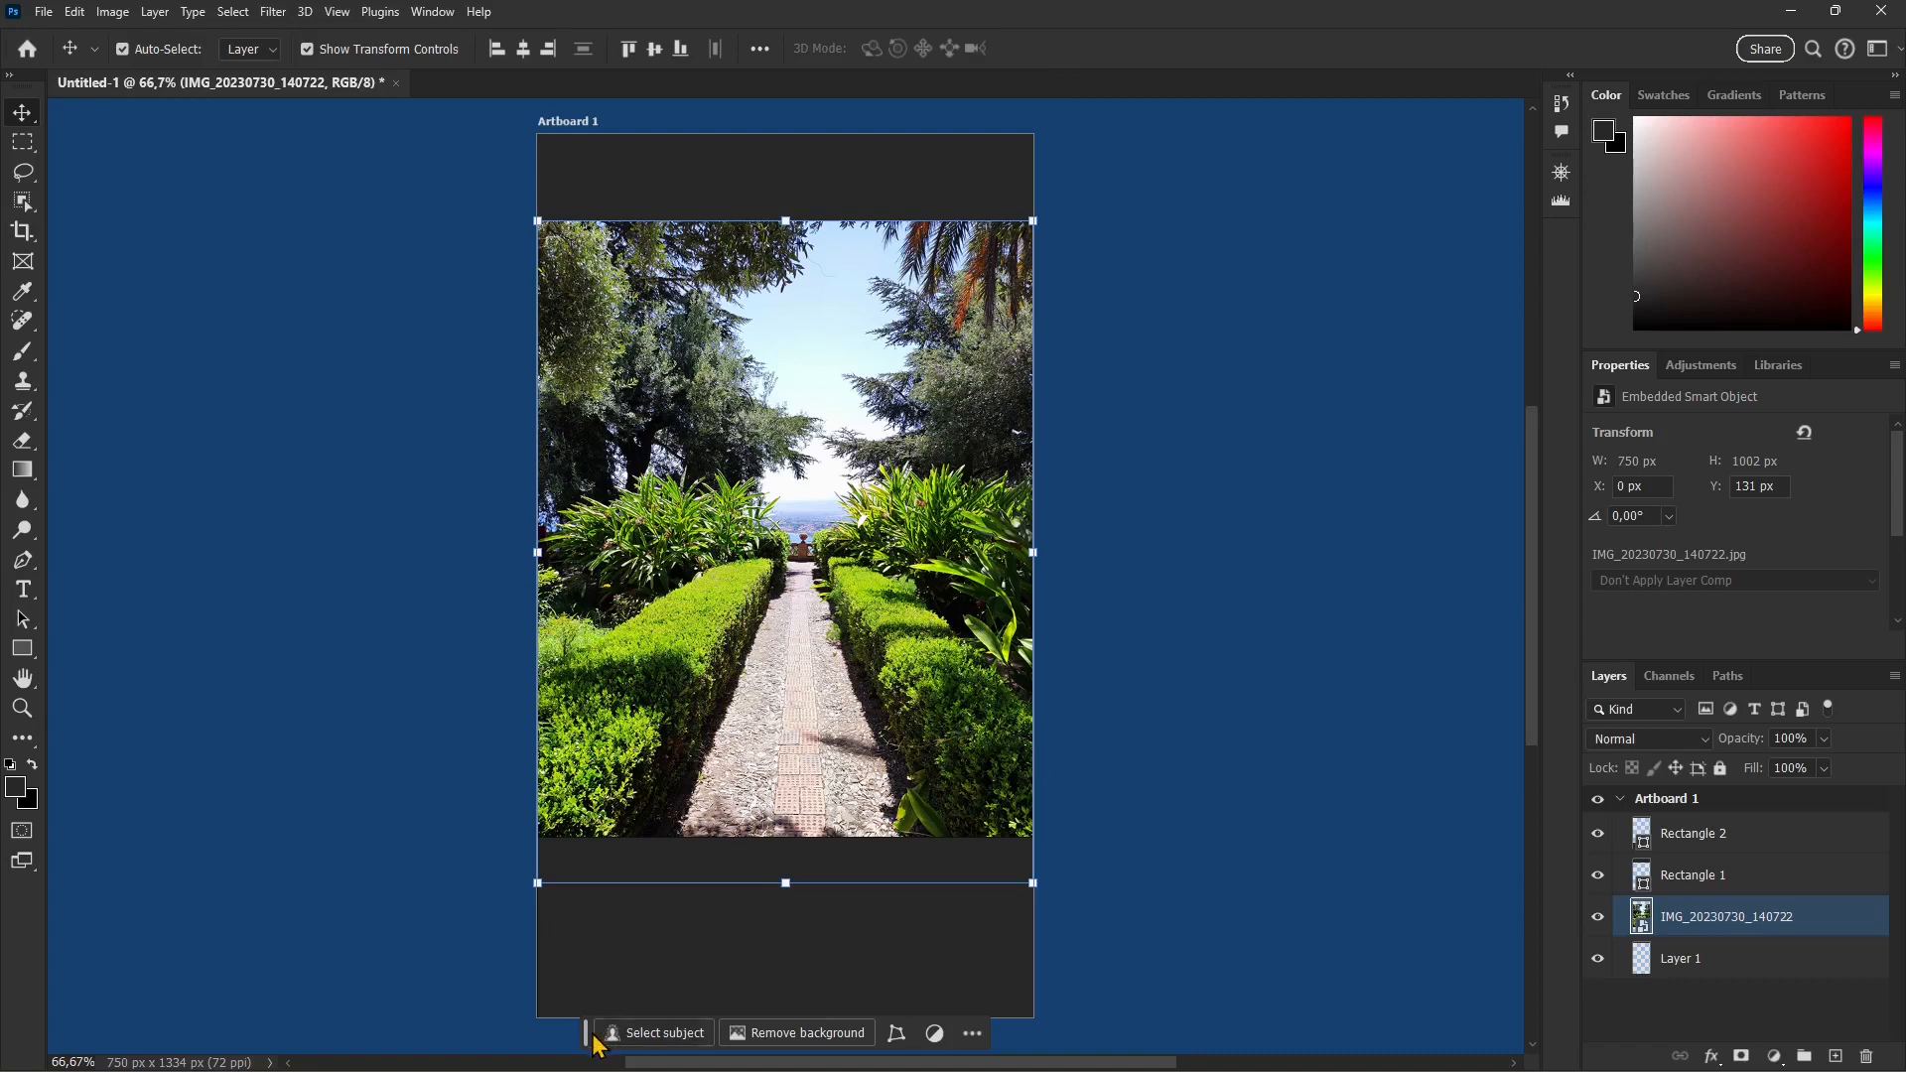
# Step: Warp the left side of the garden photo, pulling both left corners inward and bending the adjoining edges into curves
pyautogui.moveTo(585, 1032); pyautogui.dragTo(1054, 540)
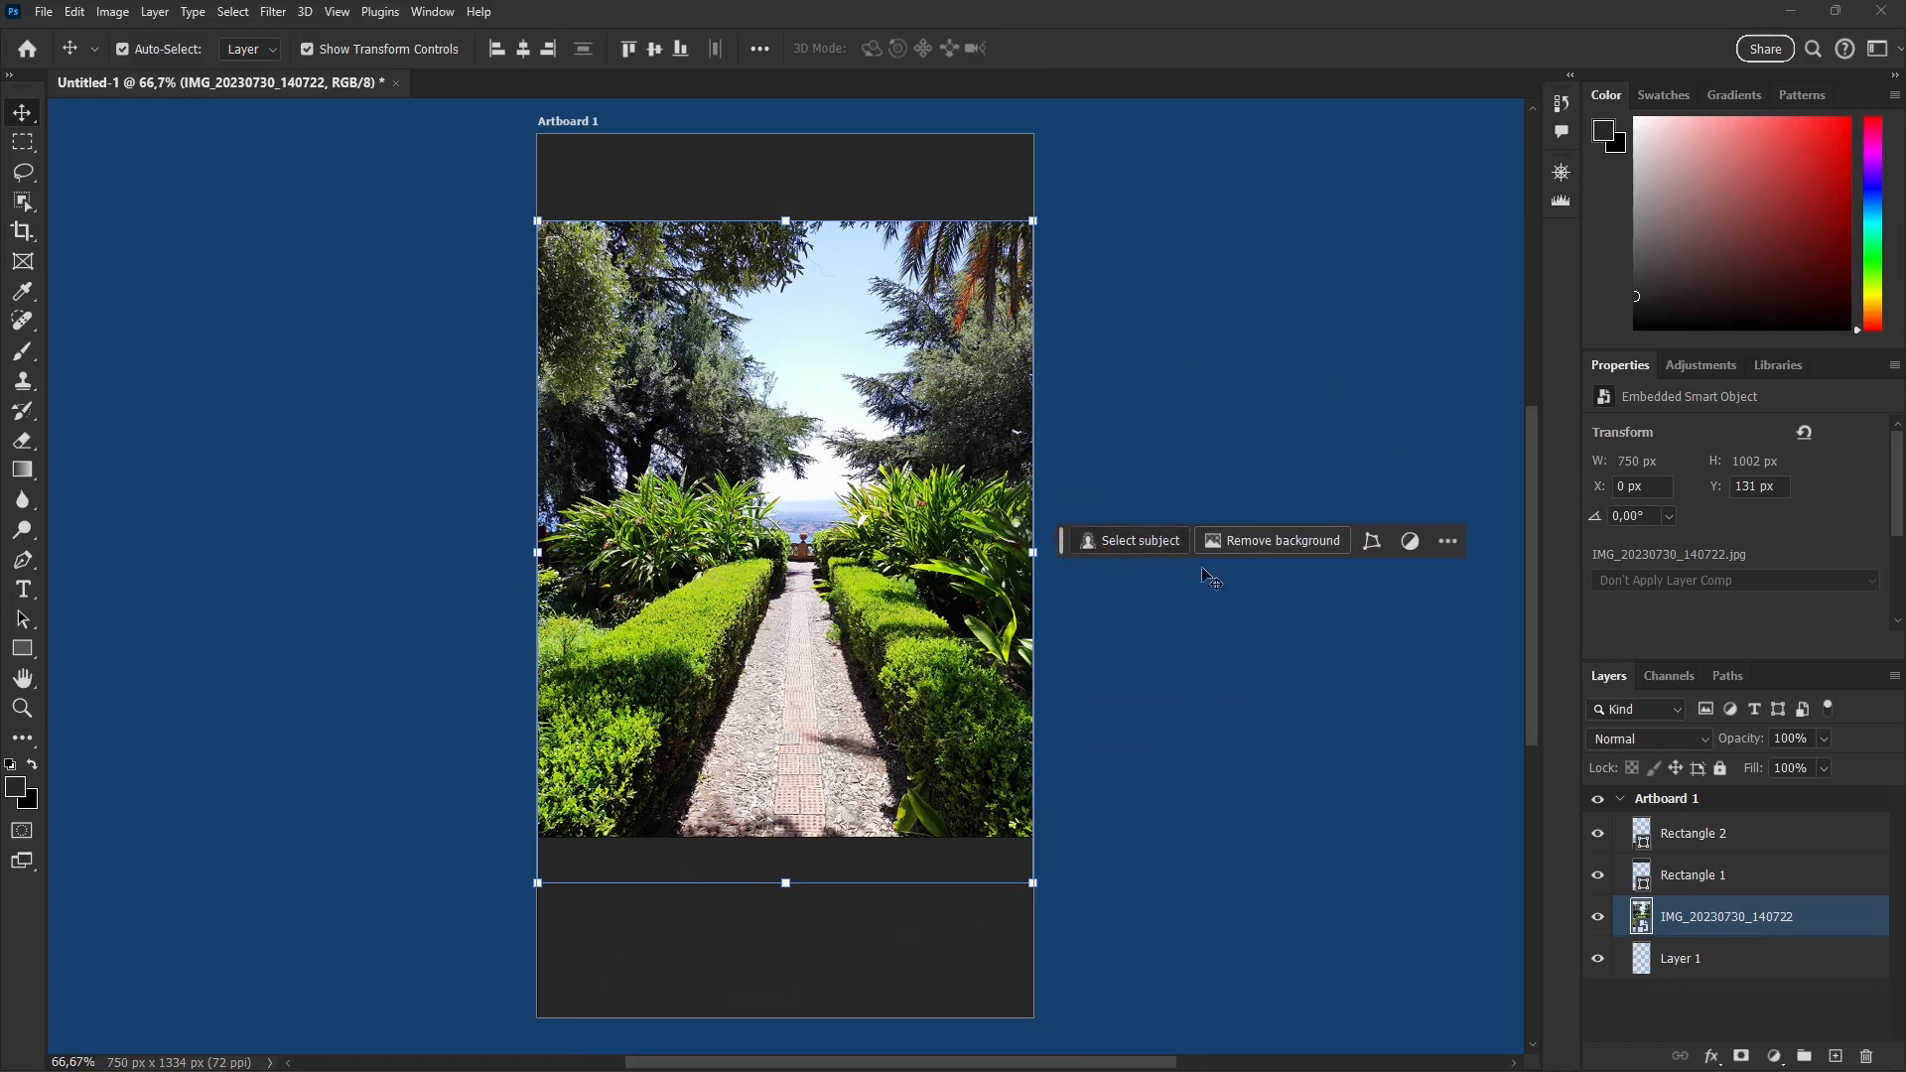
pyautogui.click(1372, 542)
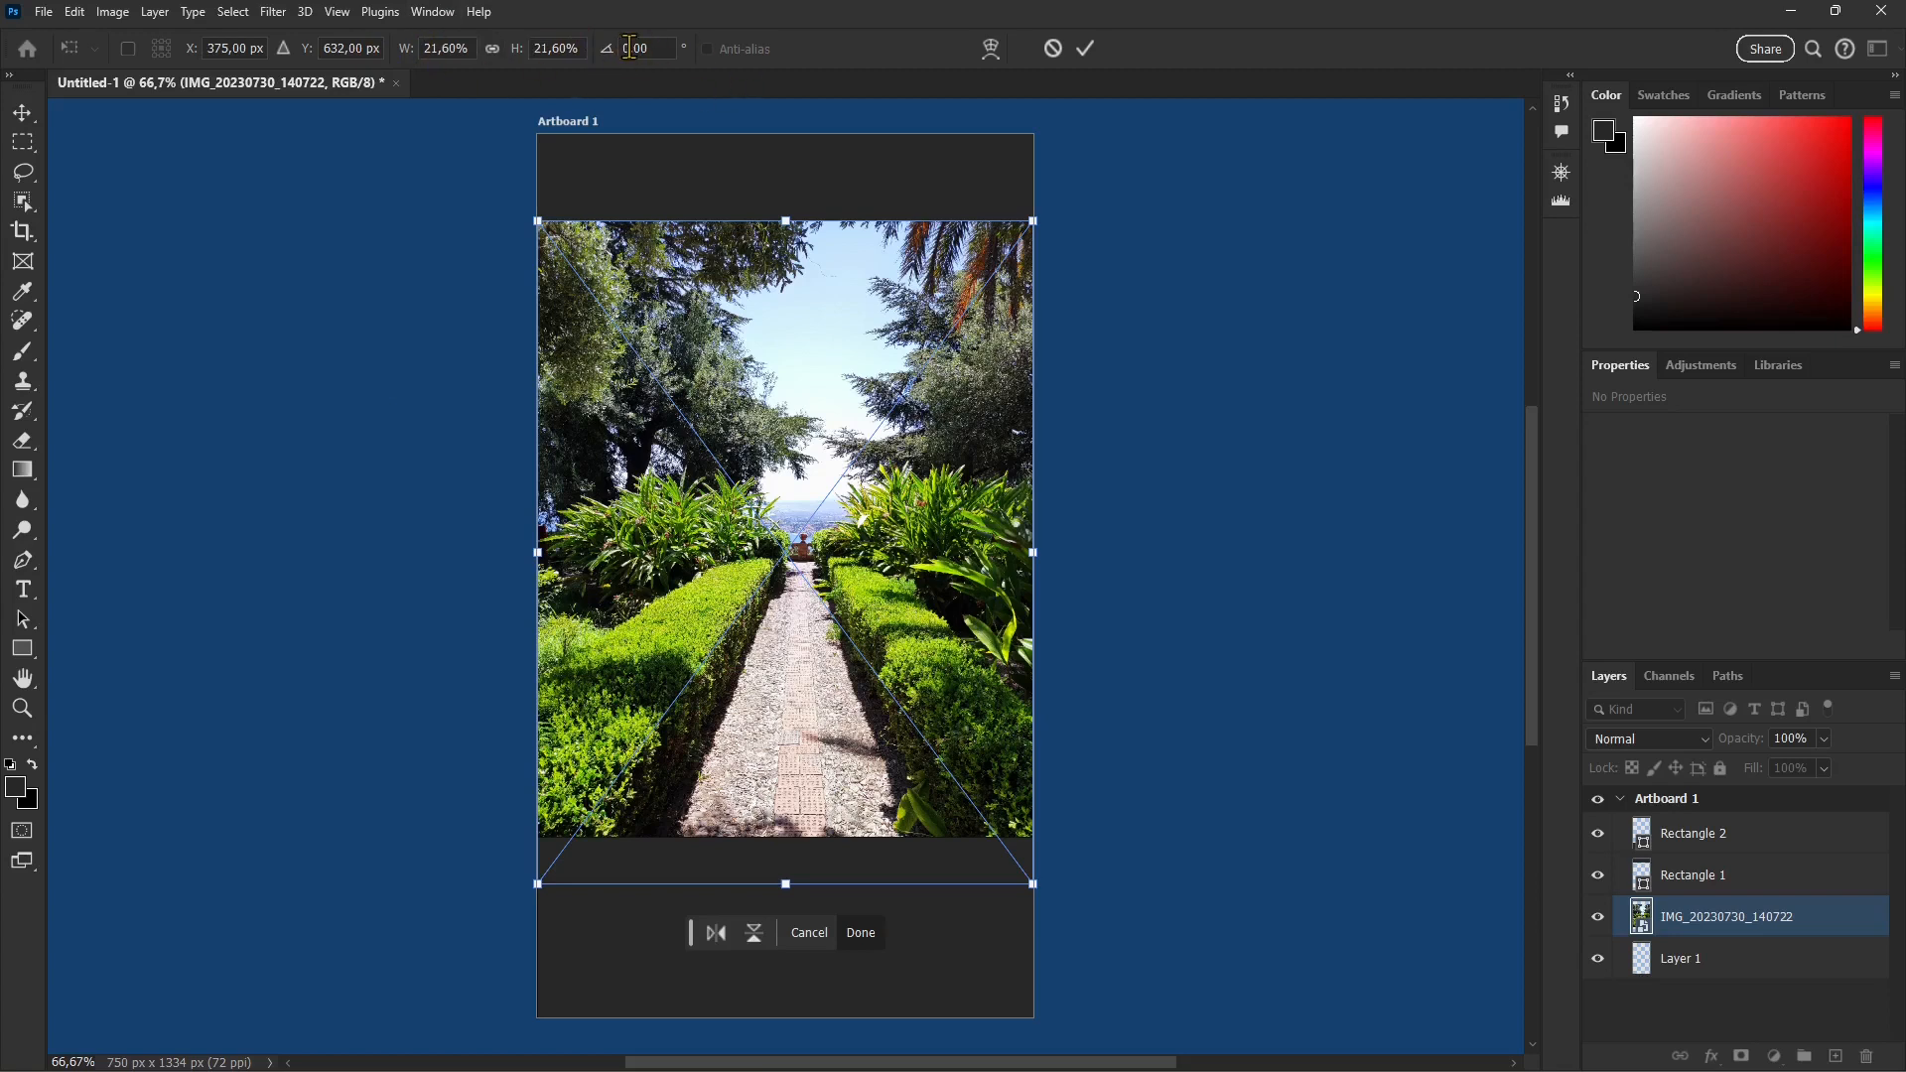
pyautogui.click(990, 49)
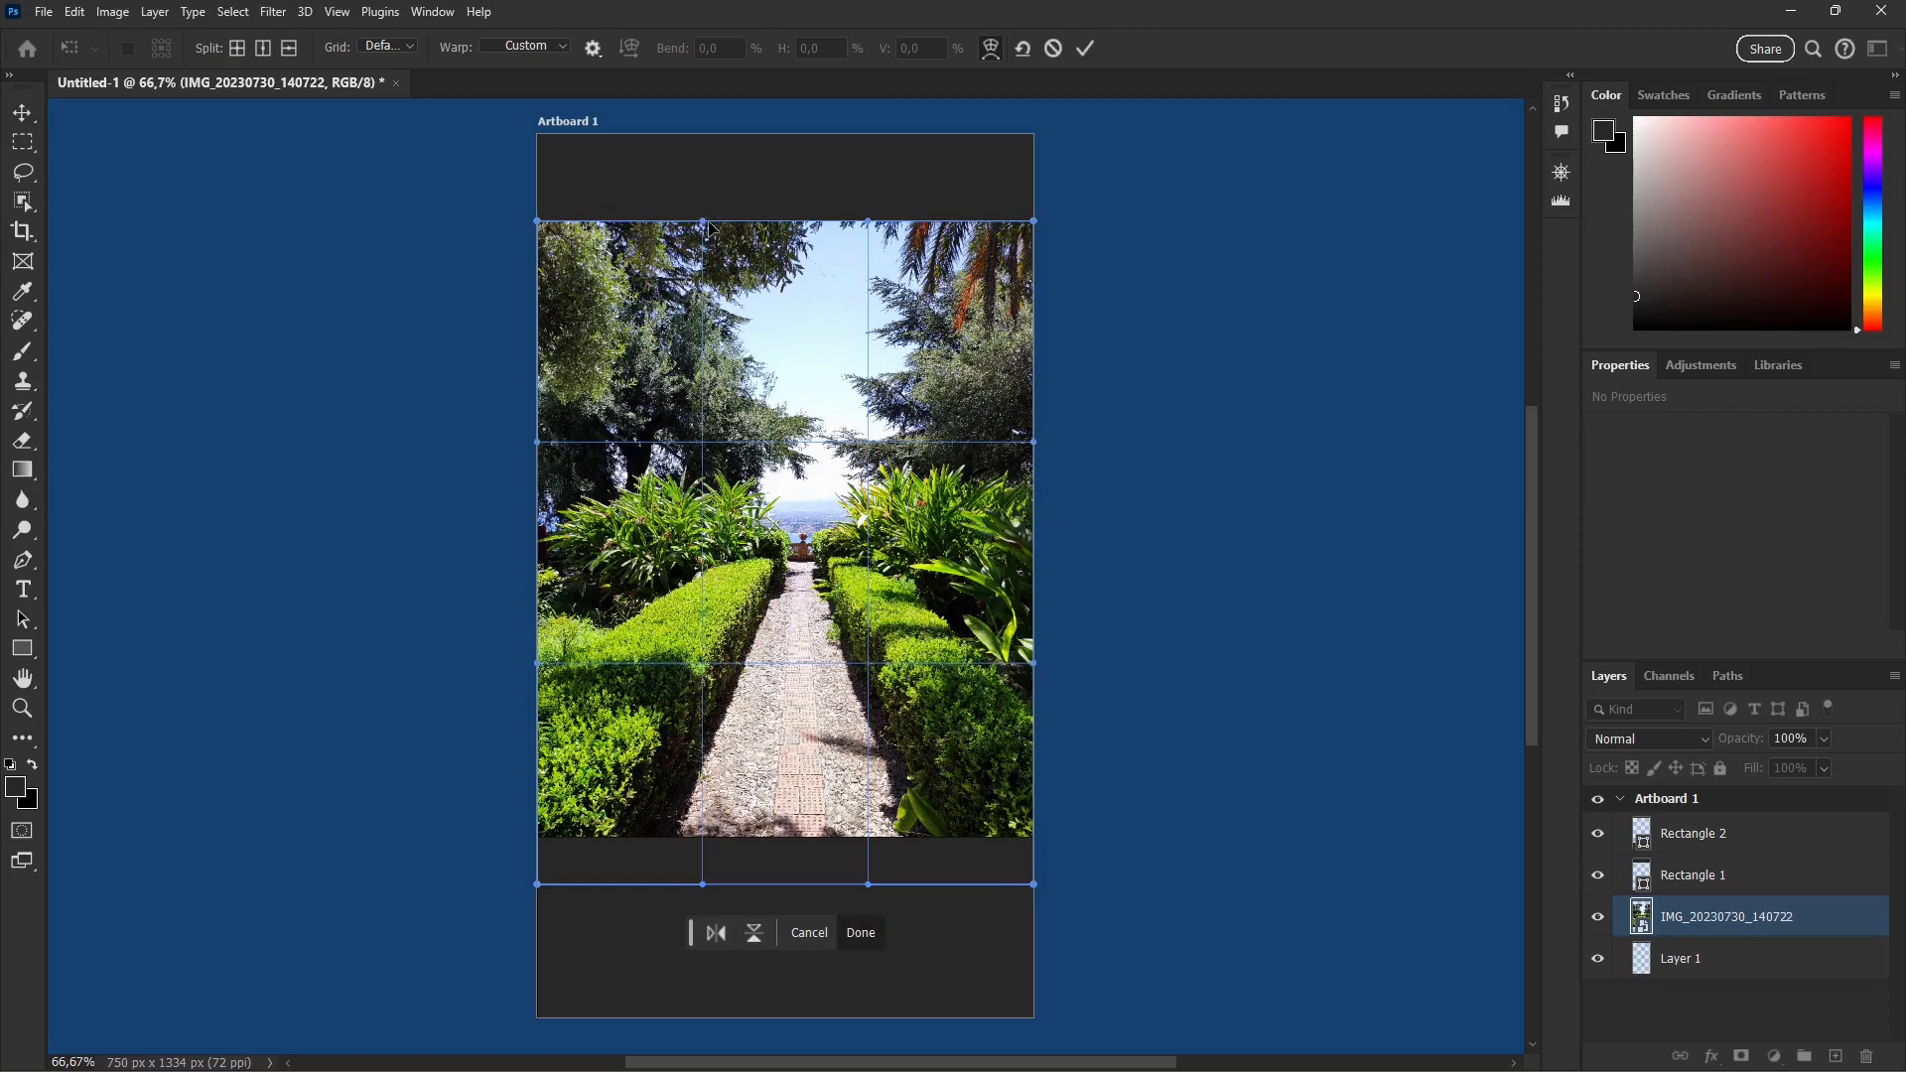
pyautogui.moveTo(703, 226); pyautogui.dragTo(701, 167)
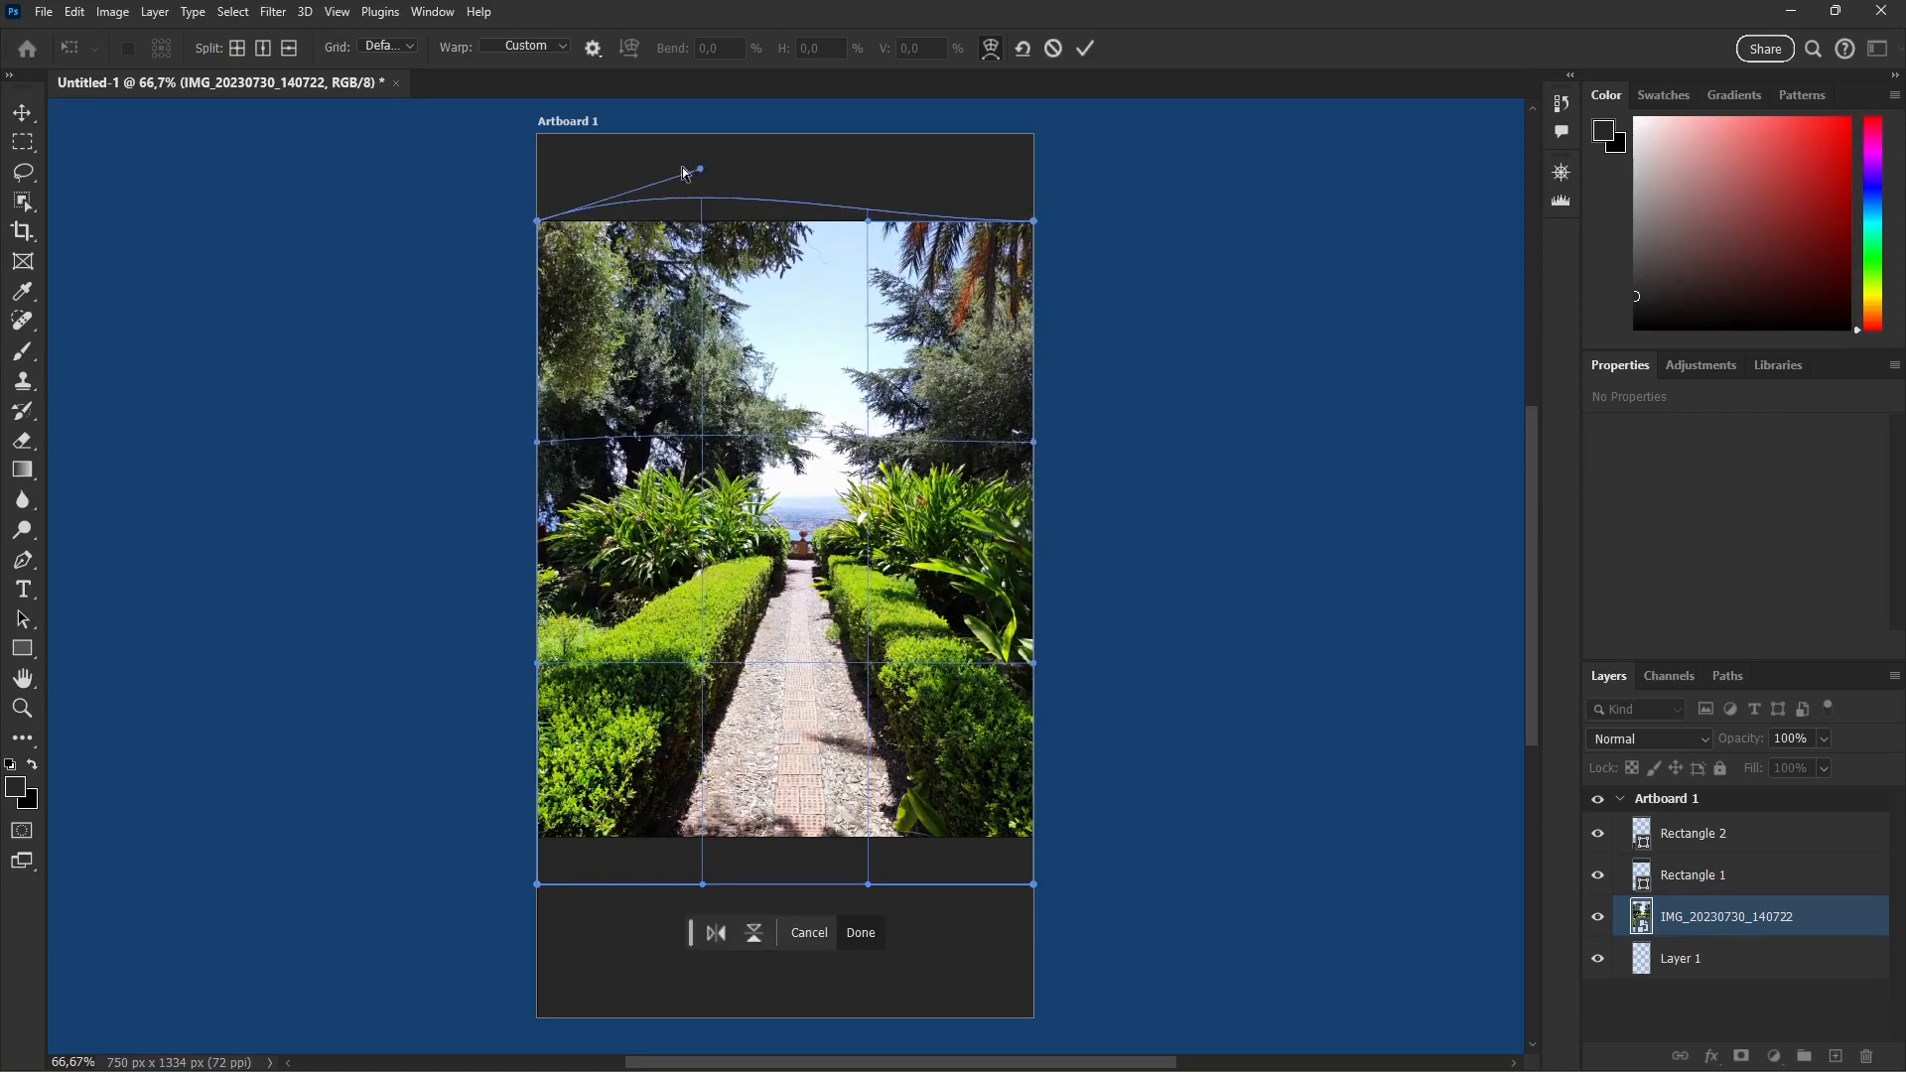
pyautogui.moveTo(538, 227); pyautogui.dragTo(613, 254)
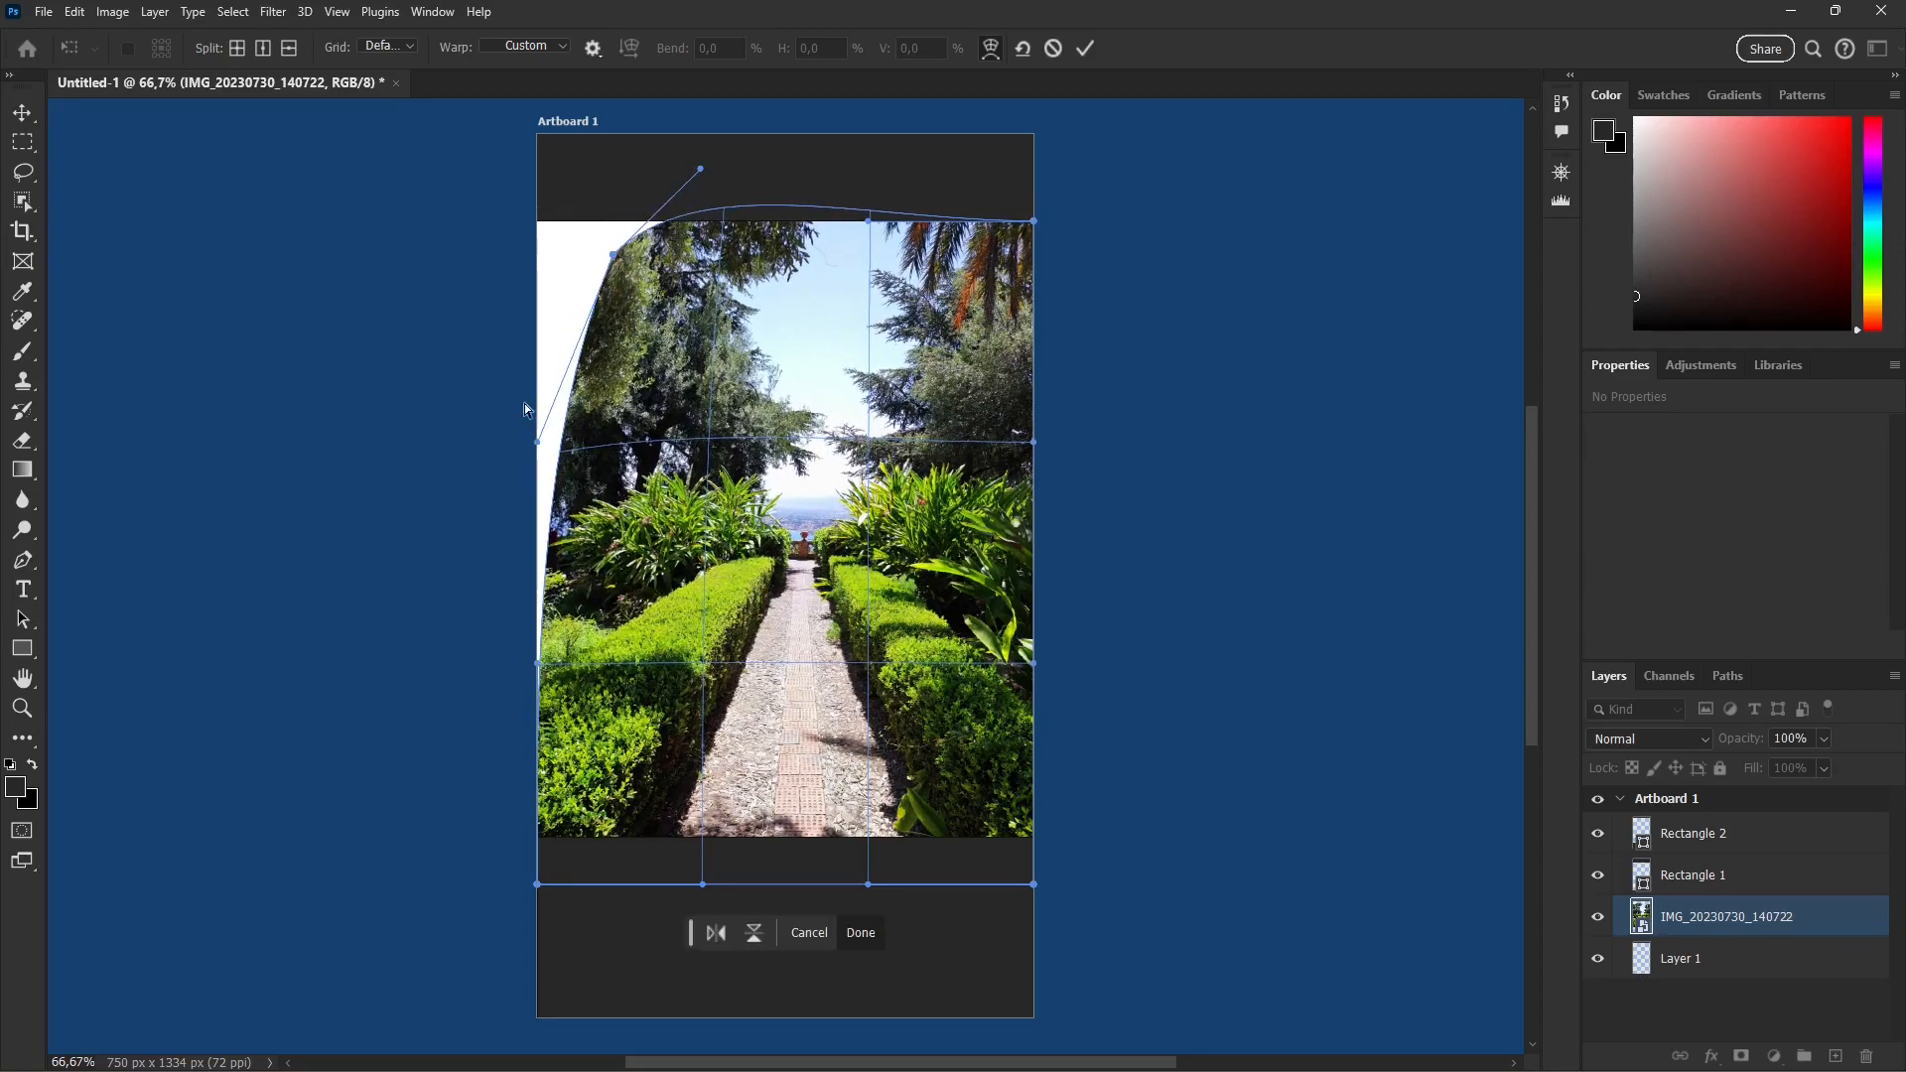
pyautogui.moveTo(534, 443); pyautogui.dragTo(653, 756)
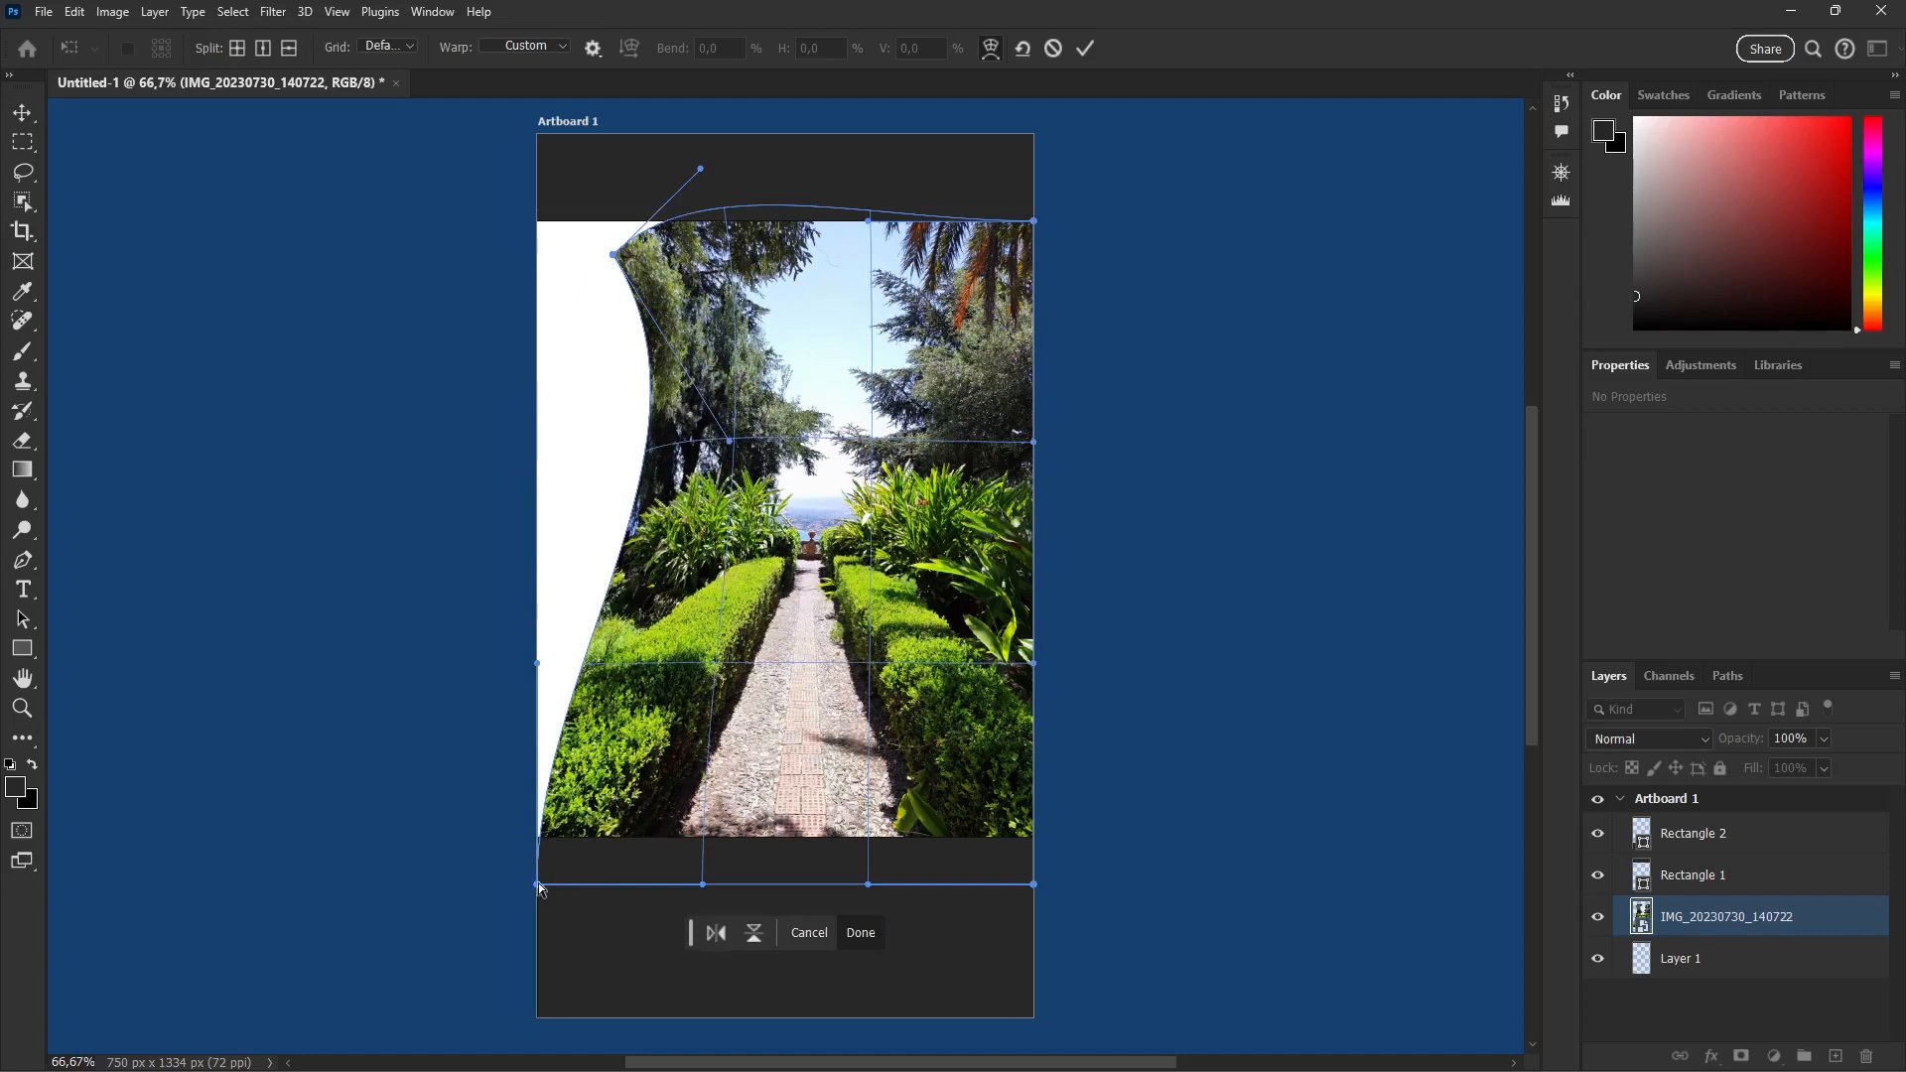
pyautogui.moveTo(537, 883); pyautogui.dragTo(718, 593)
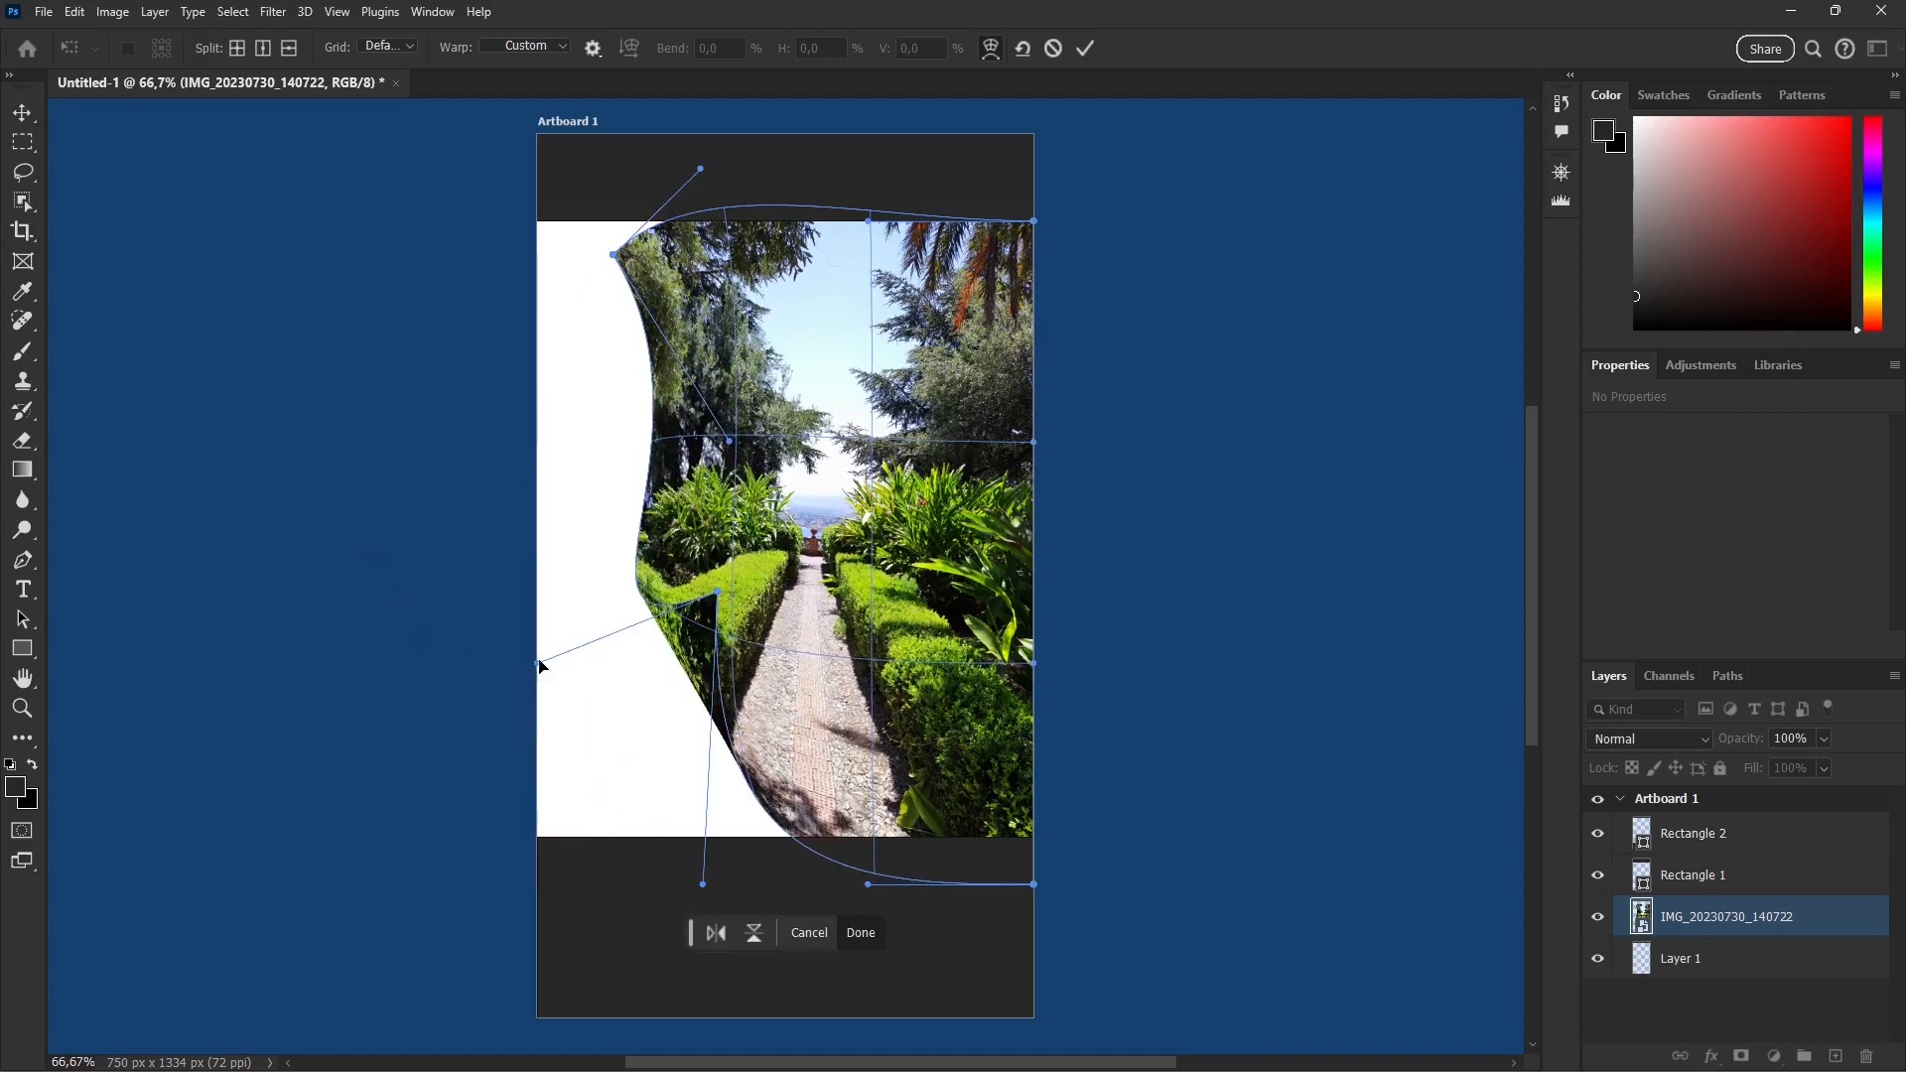
pyautogui.moveTo(539, 664); pyautogui.dragTo(433, 537)
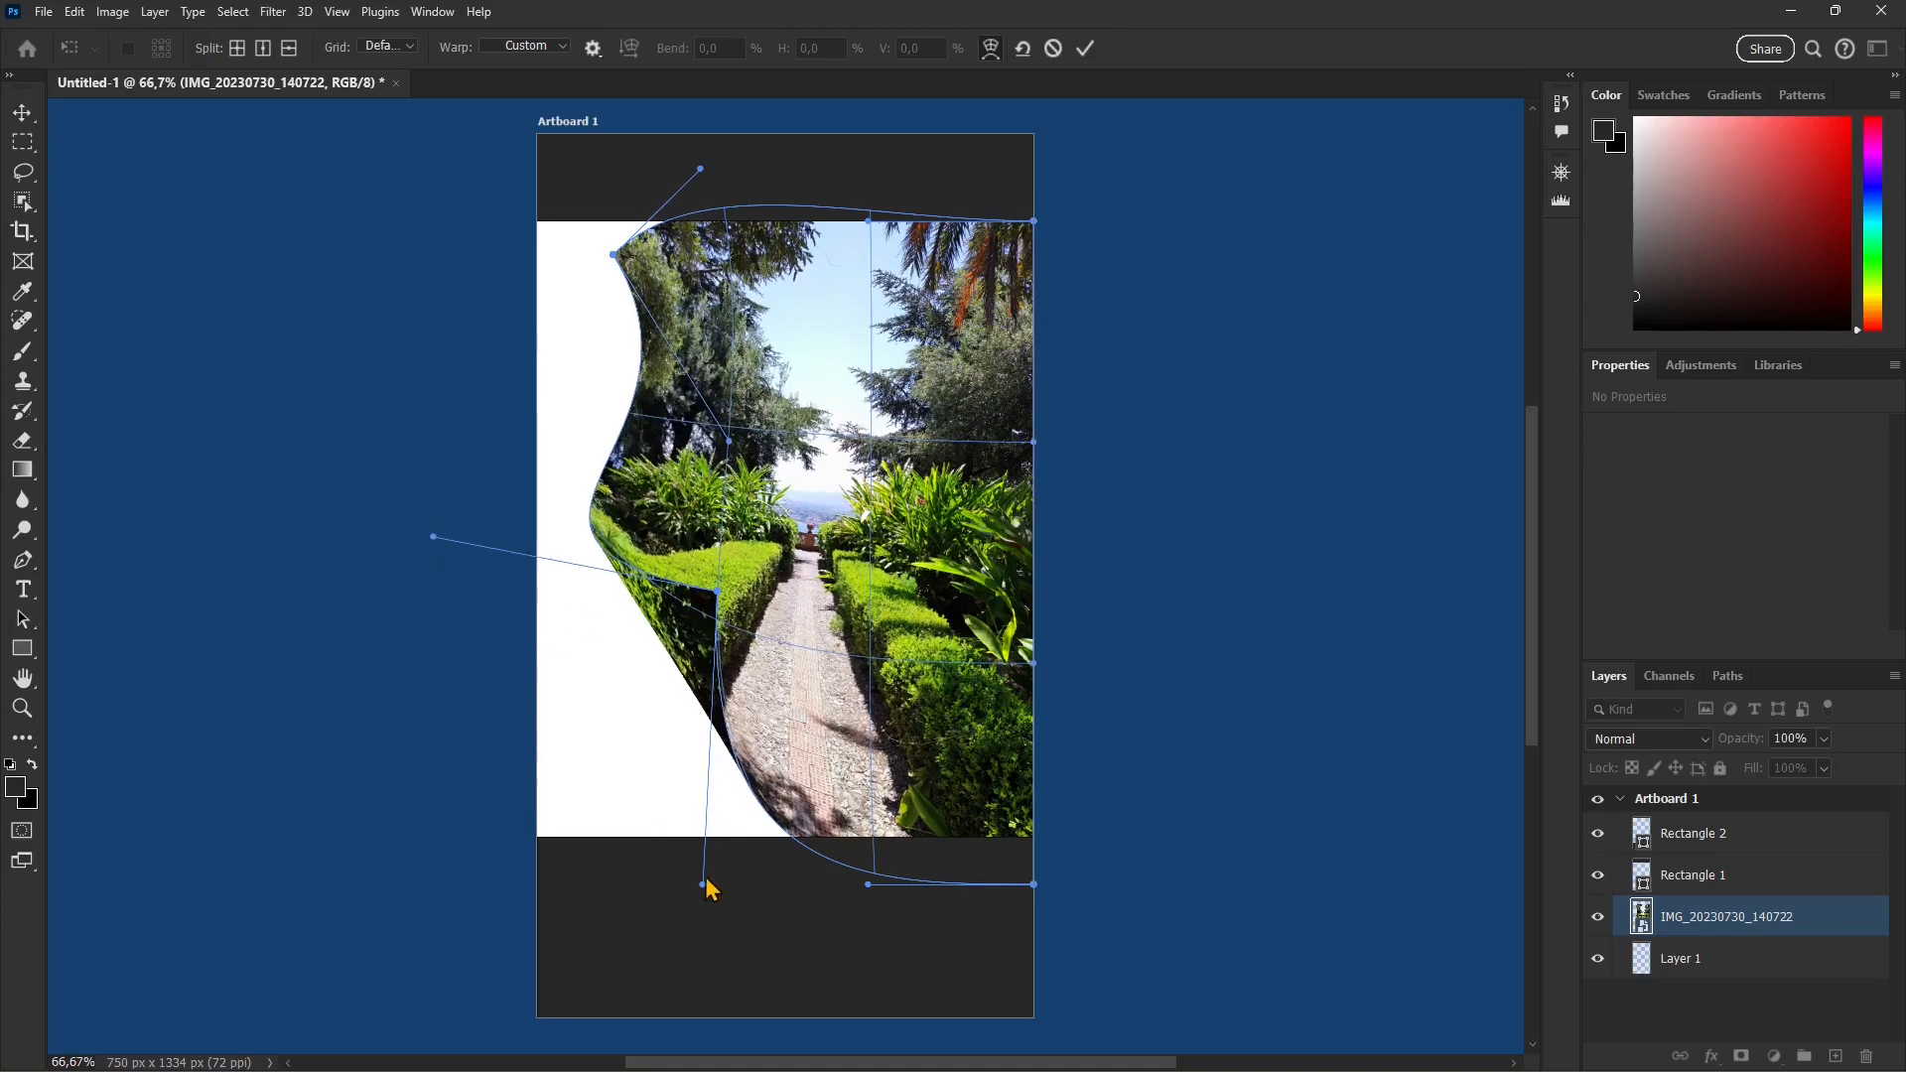
pyautogui.moveTo(706, 893); pyautogui.dragTo(635, 959)
# Step: Bend the right corners and edge of the garden photo inward with the warp, apply it and undo the whole transform
pyautogui.moveTo(1035, 883); pyautogui.dragTo(918, 739)
pyautogui.moveTo(1009, 656); pyautogui.dragTo(997, 856)
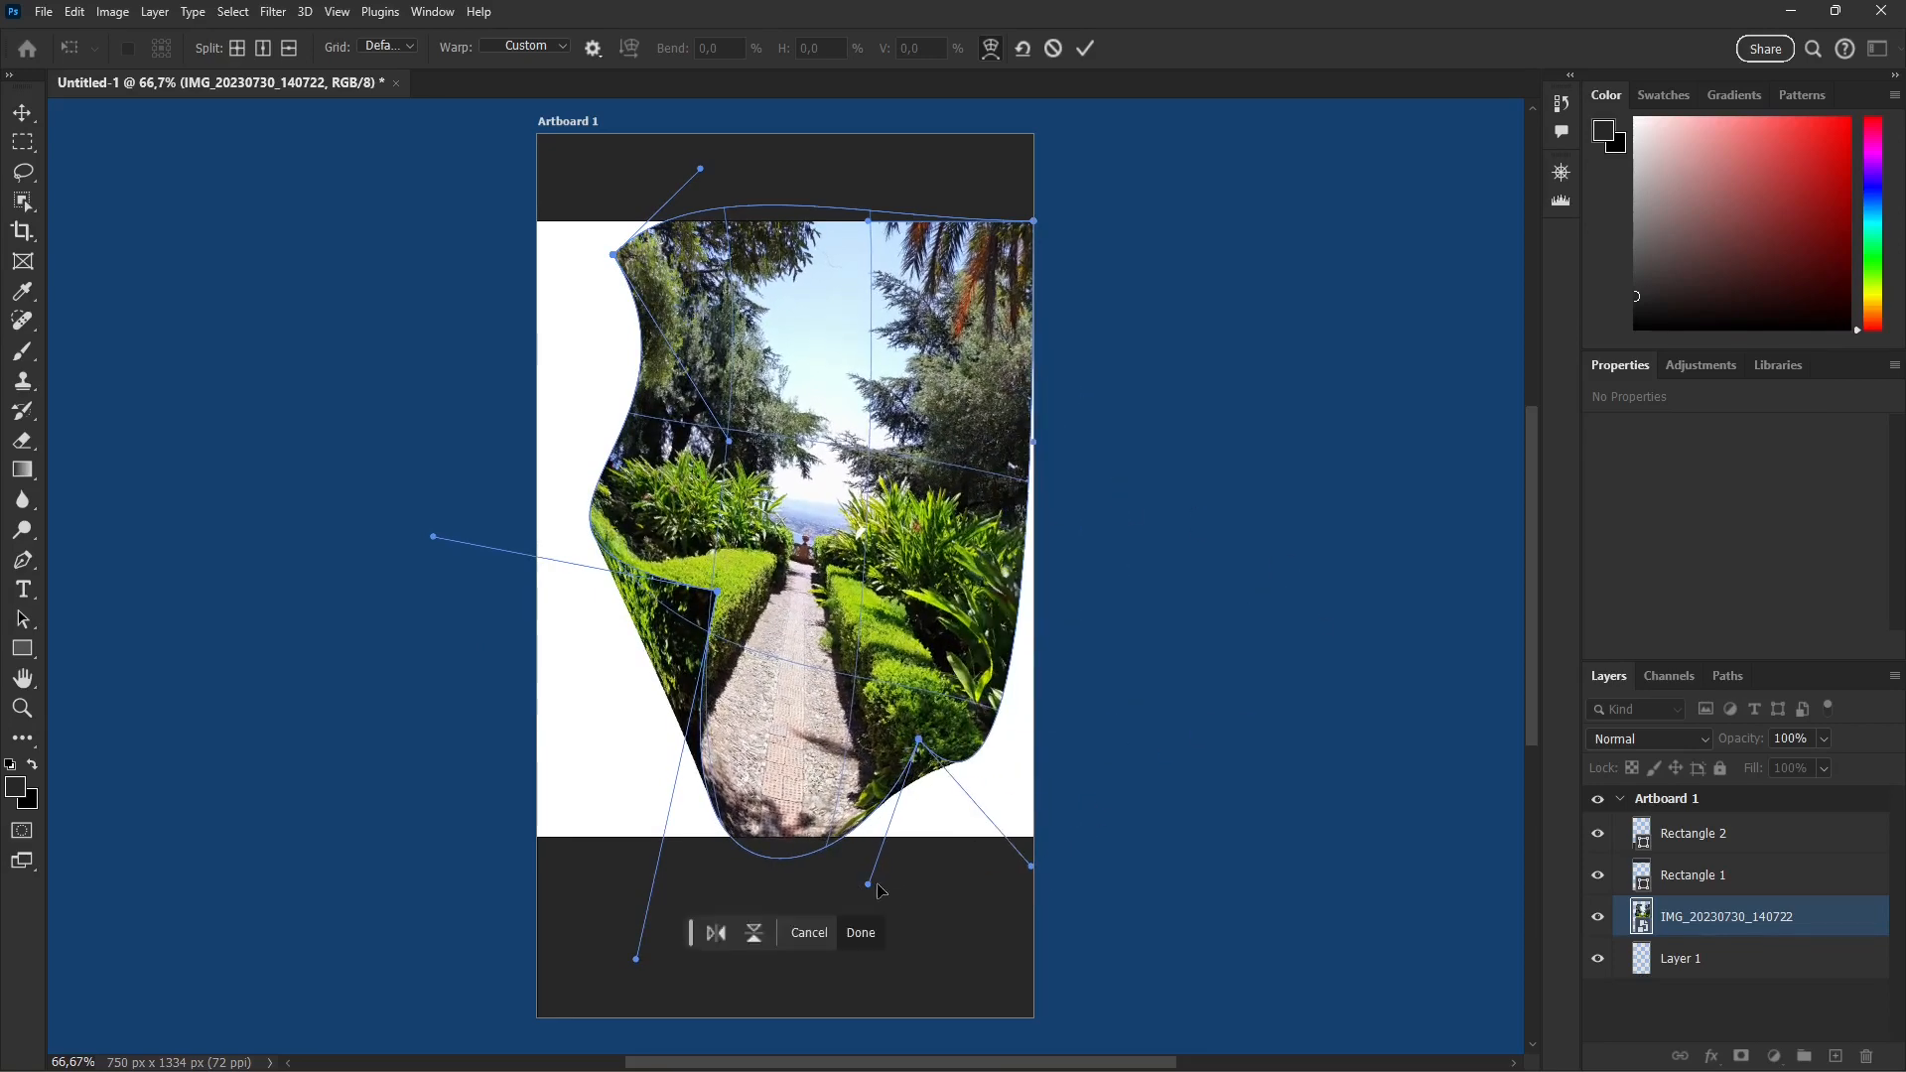
pyautogui.moveTo(869, 884); pyautogui.dragTo(836, 906)
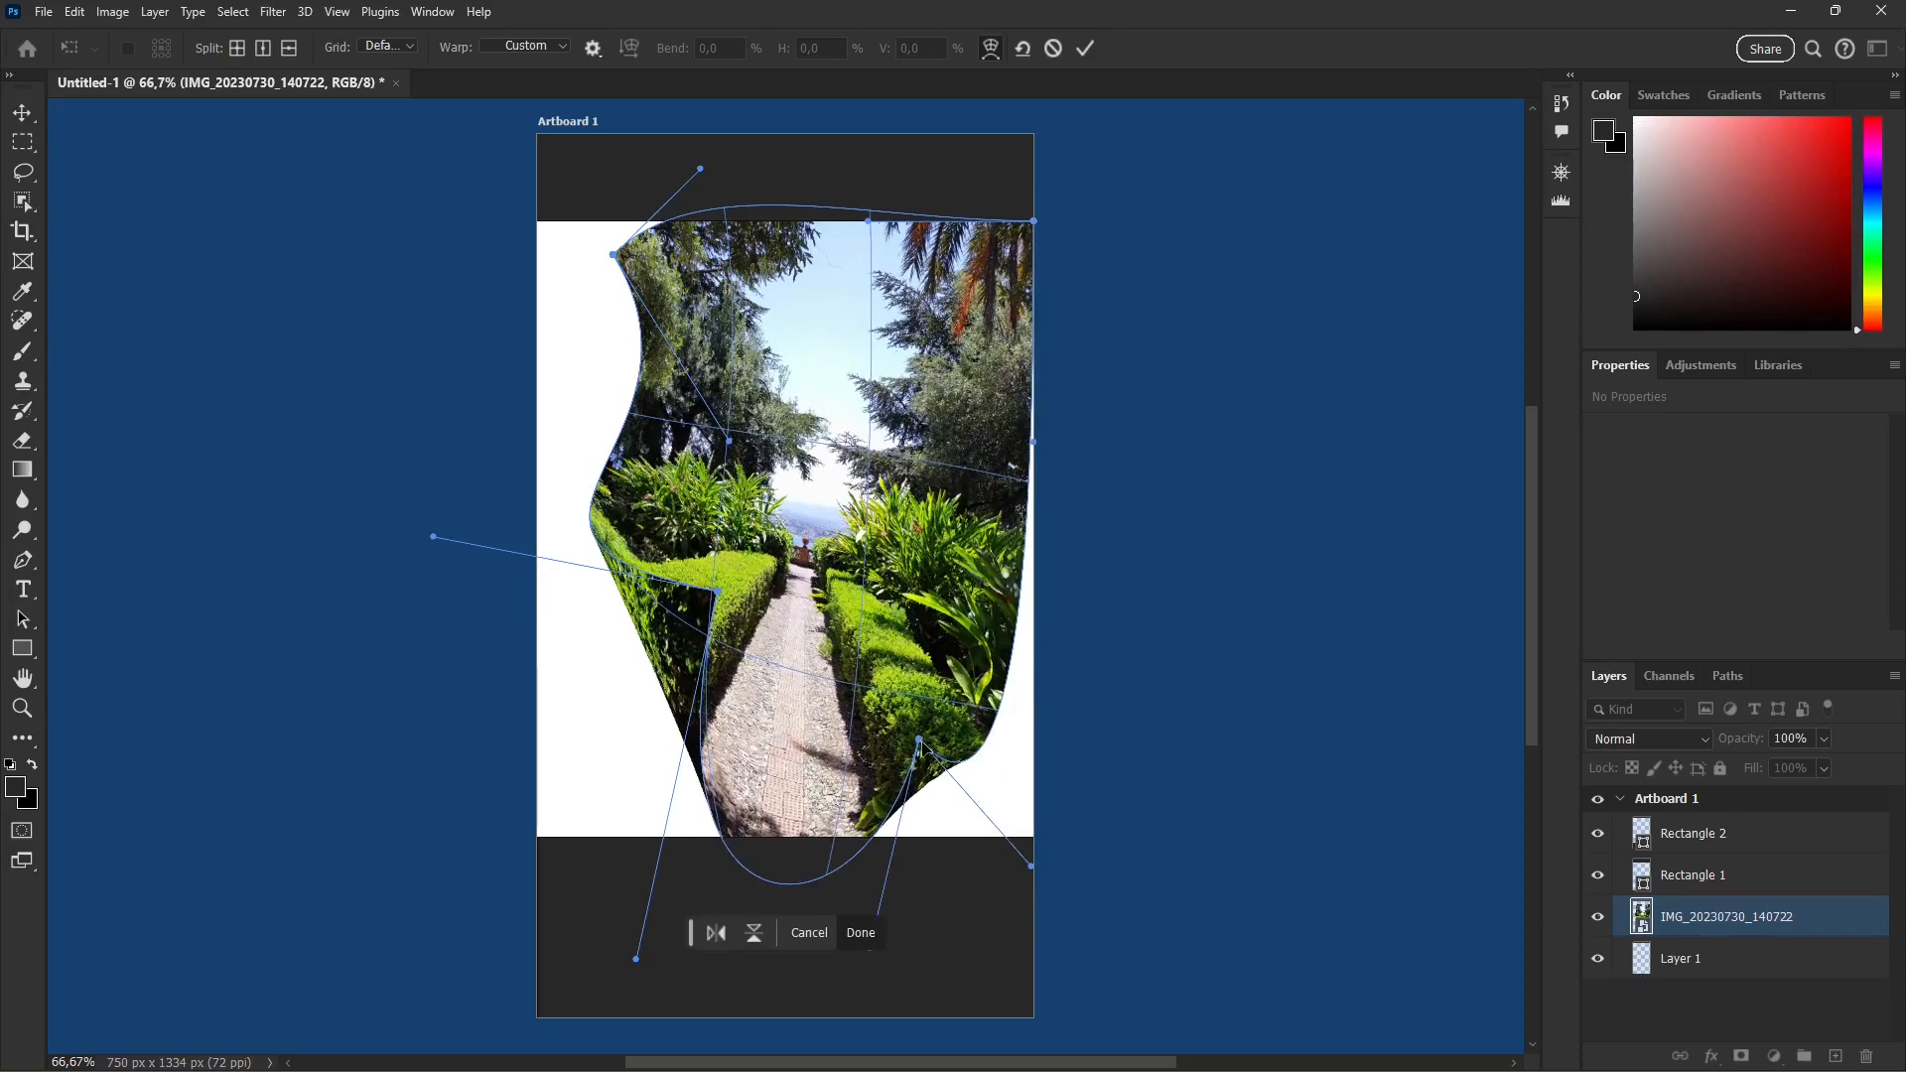
pyautogui.moveTo(927, 752); pyautogui.dragTo(885, 747)
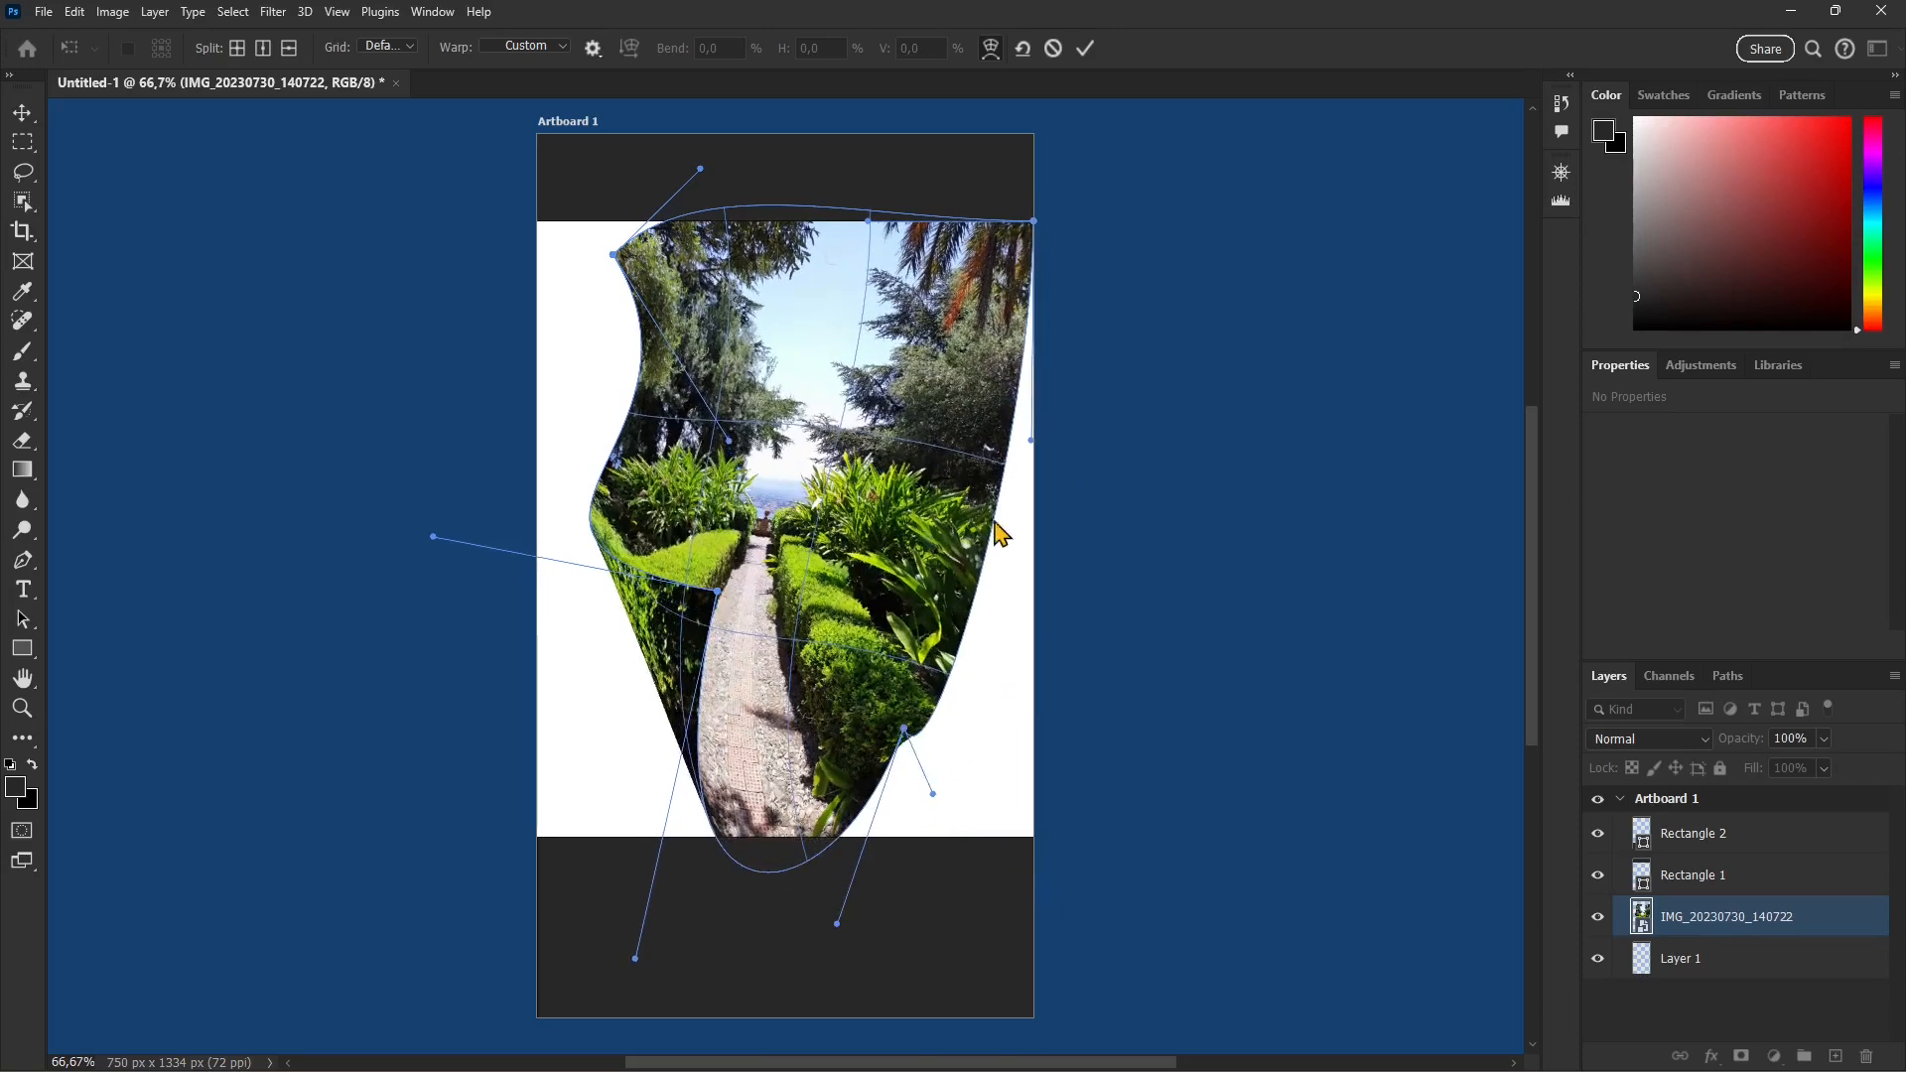
pyautogui.moveTo(1029, 438); pyautogui.dragTo(832, 510)
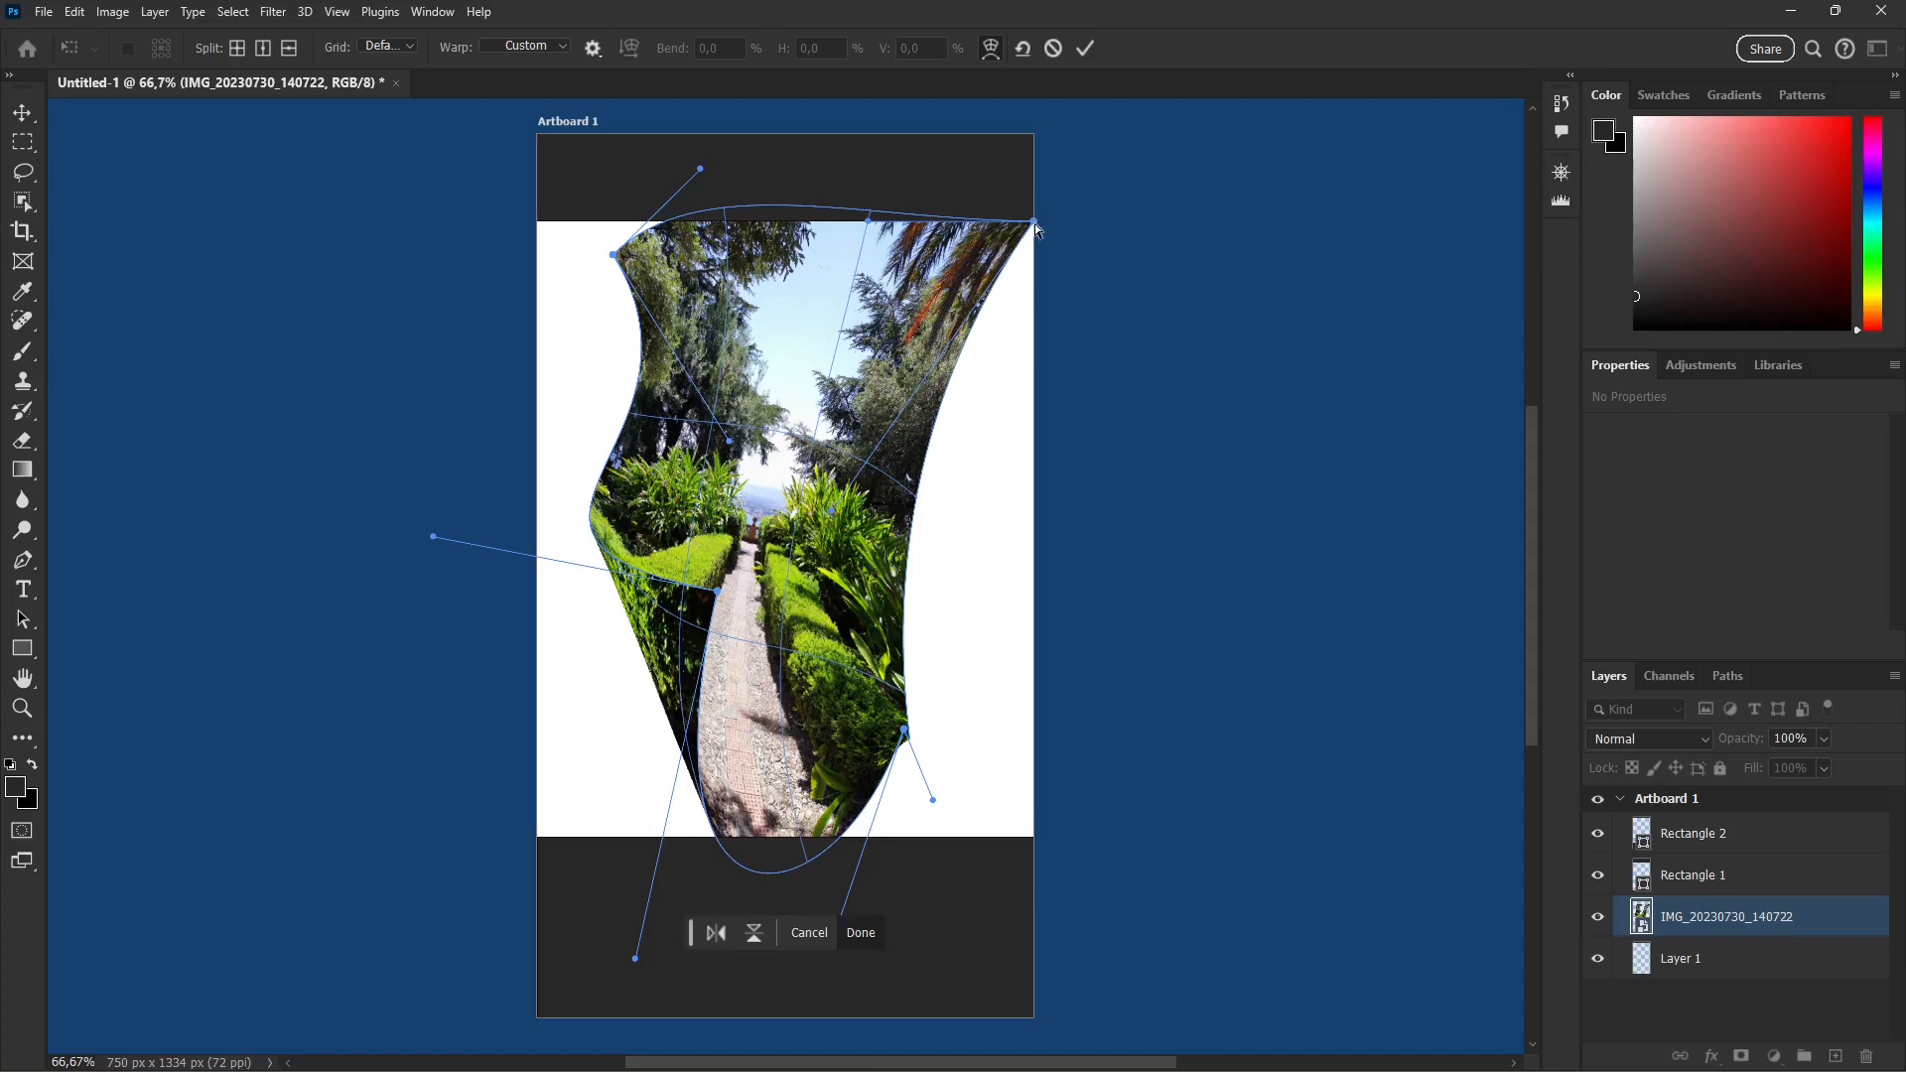
pyautogui.moveTo(1037, 227); pyautogui.dragTo(928, 306)
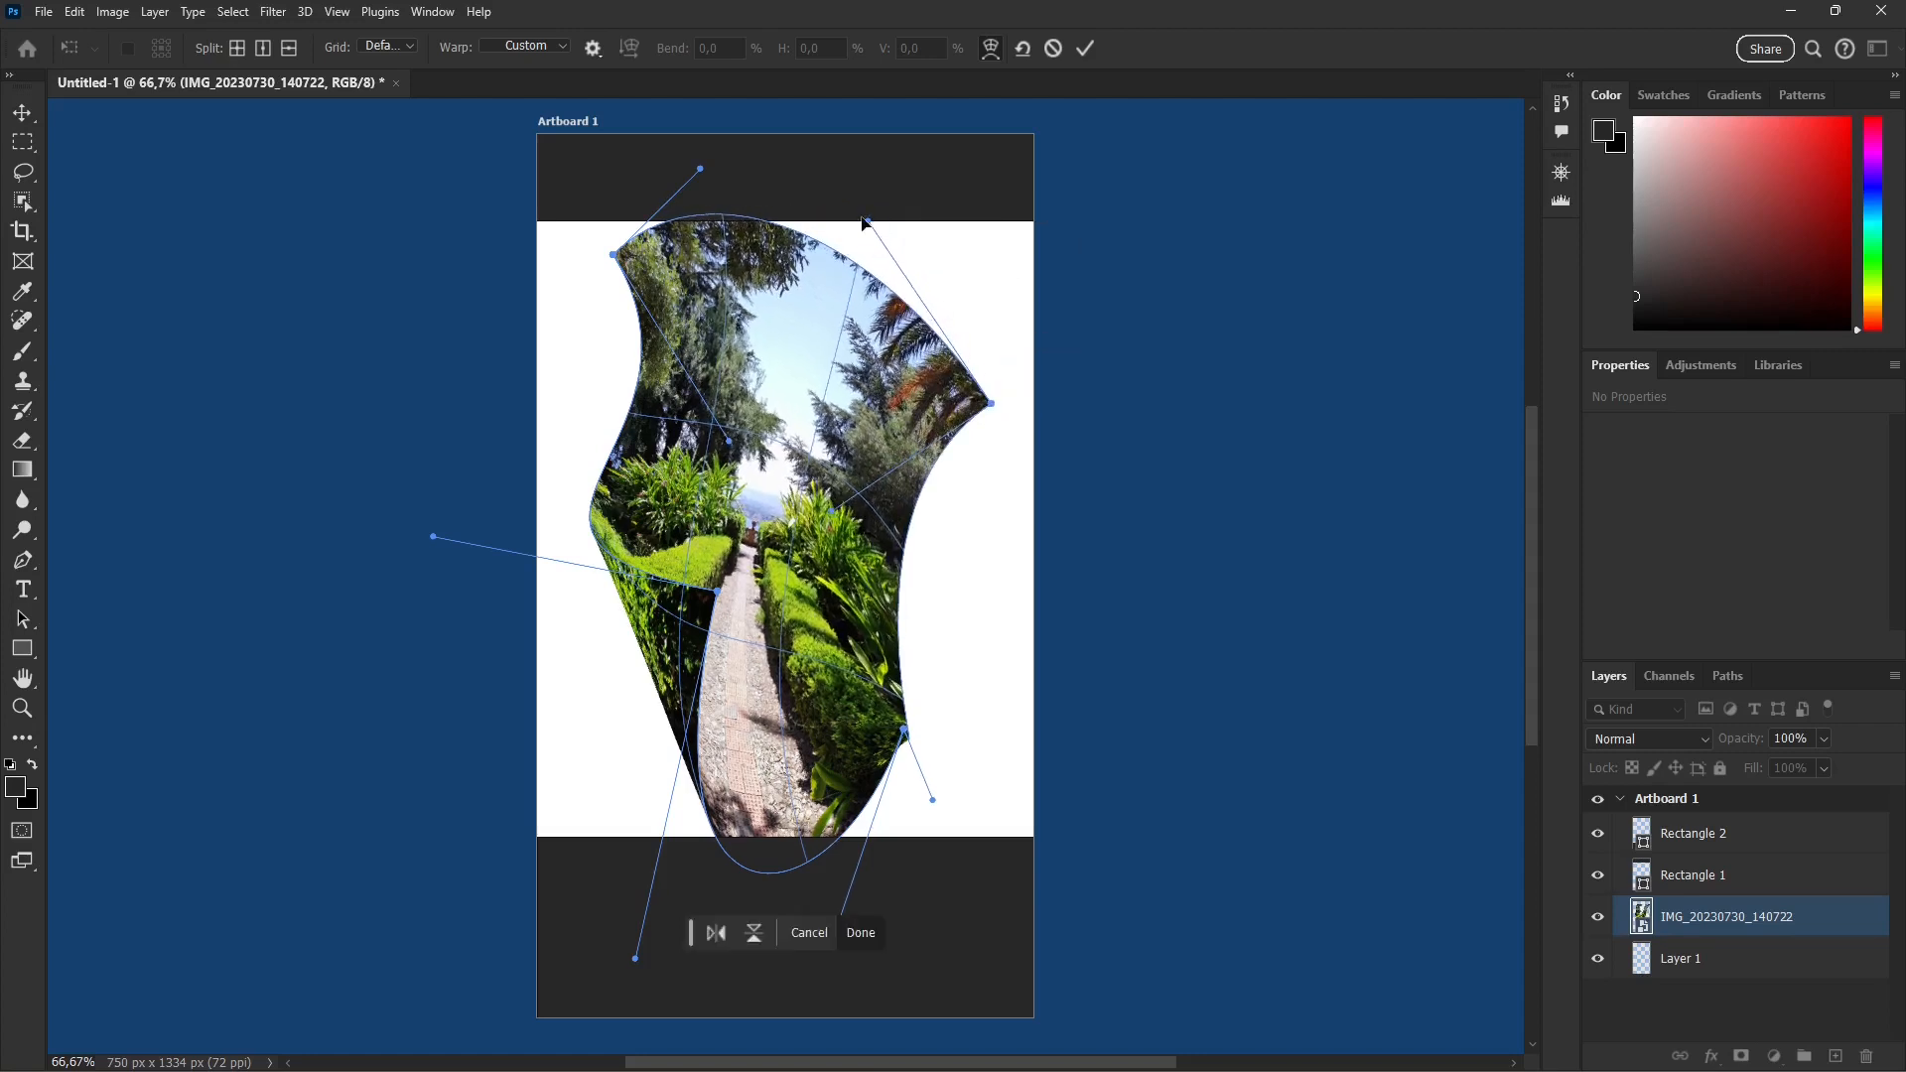
pyautogui.moveTo(869, 231); pyautogui.dragTo(1039, 187)
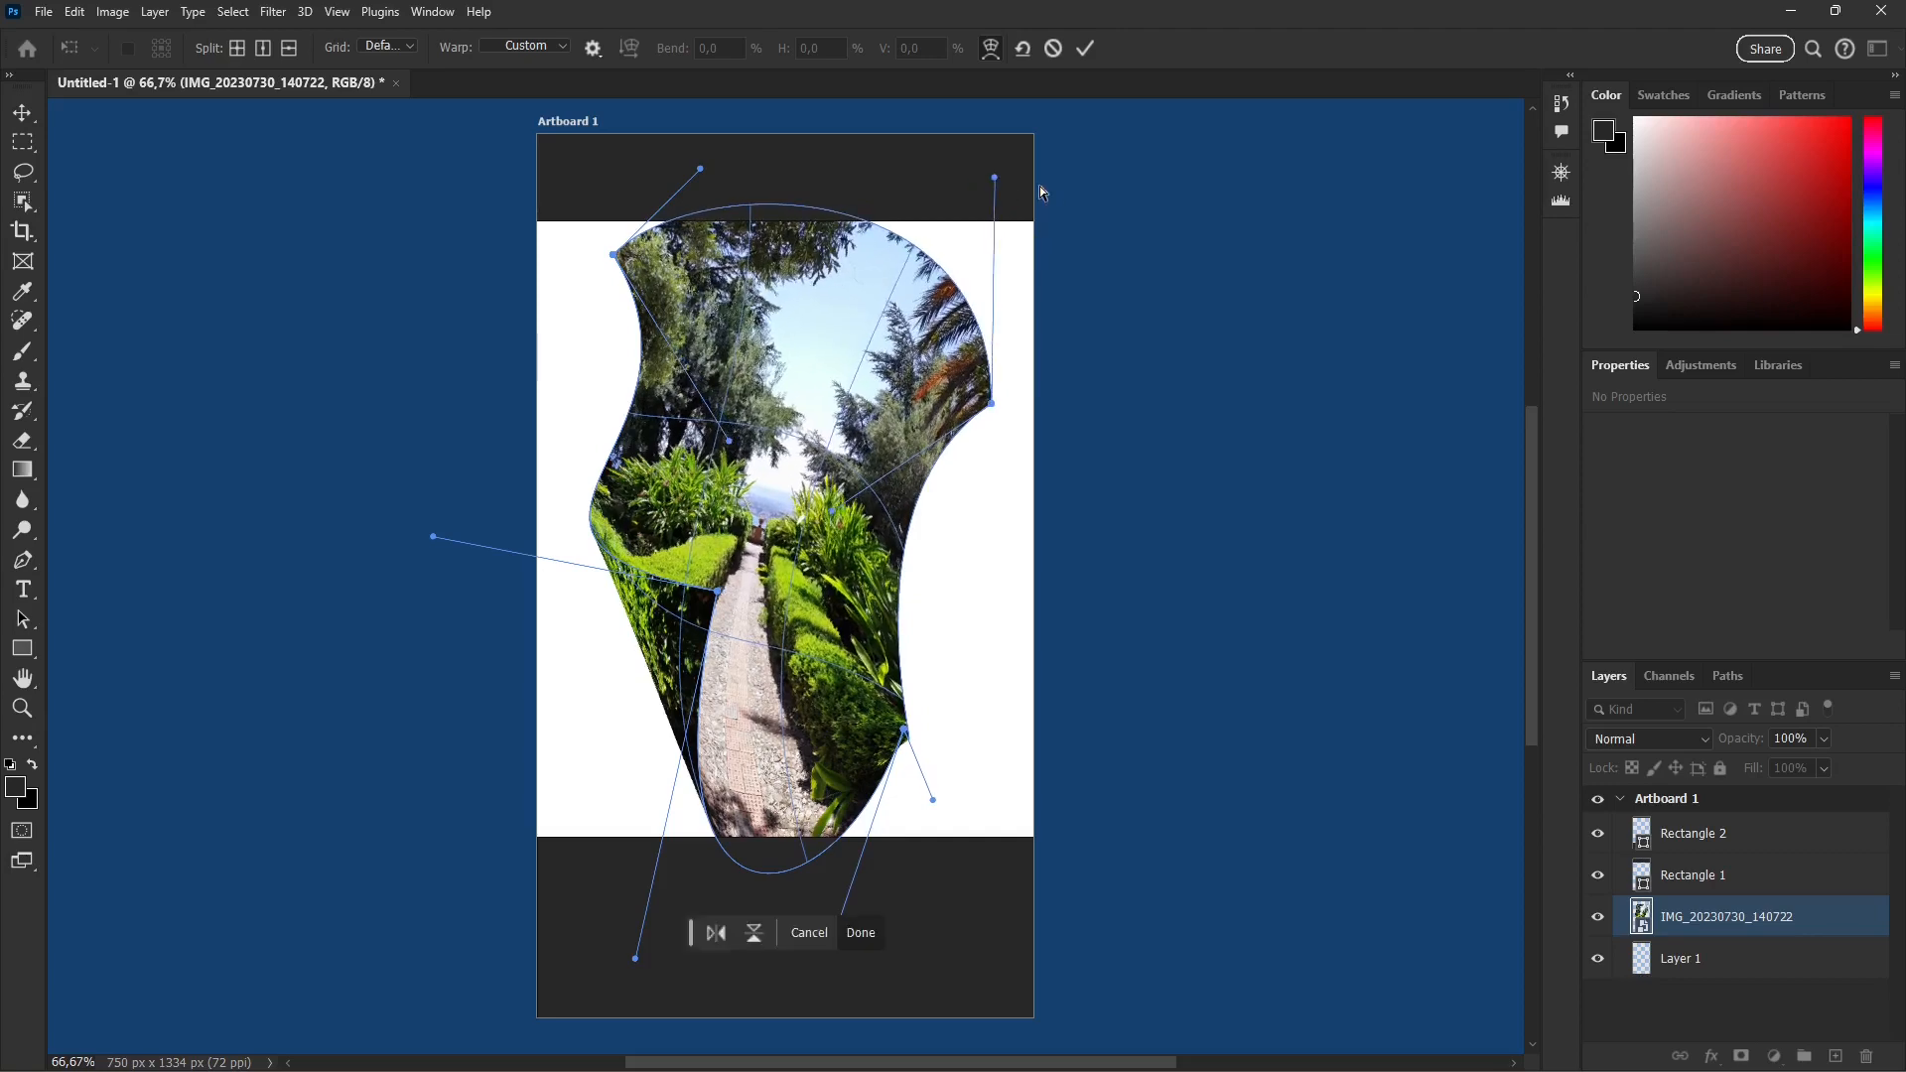
pyautogui.click(1085, 48)
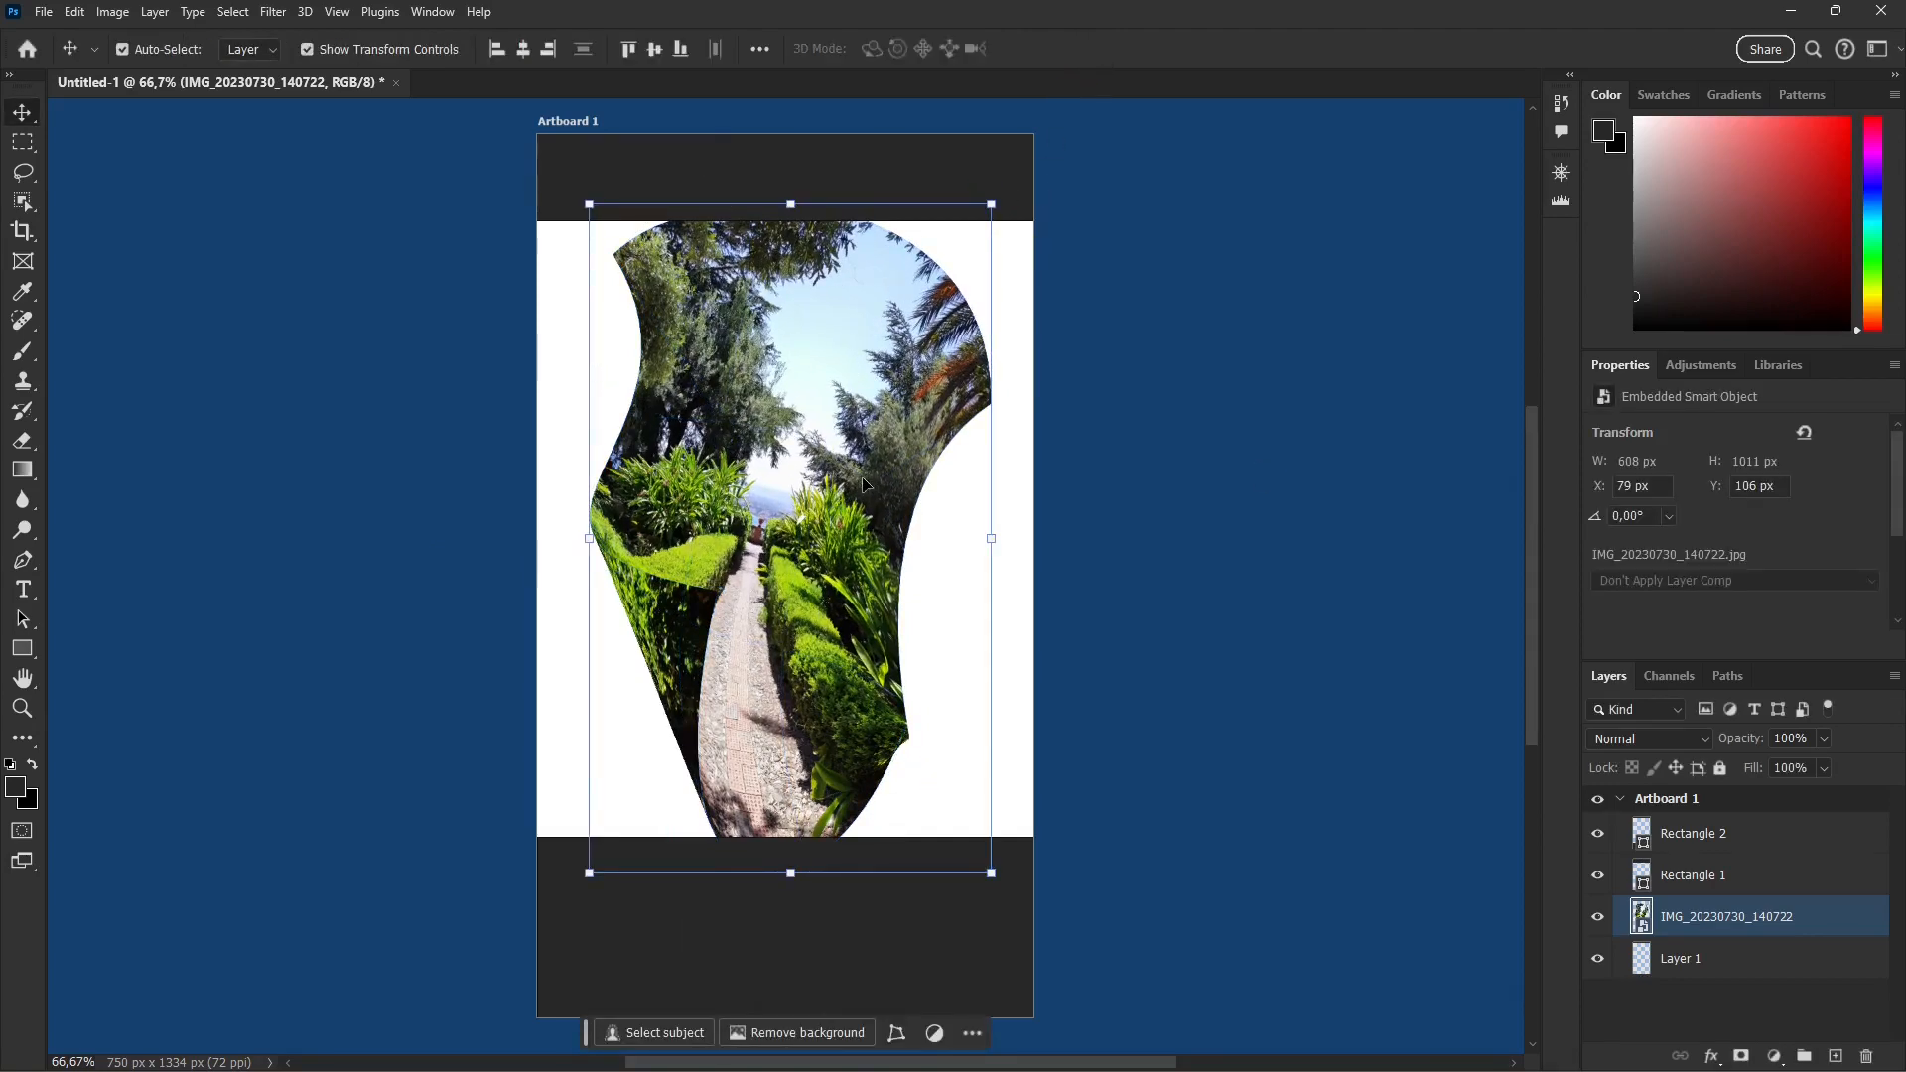
pyautogui.hotkey('ctrl', 'z')
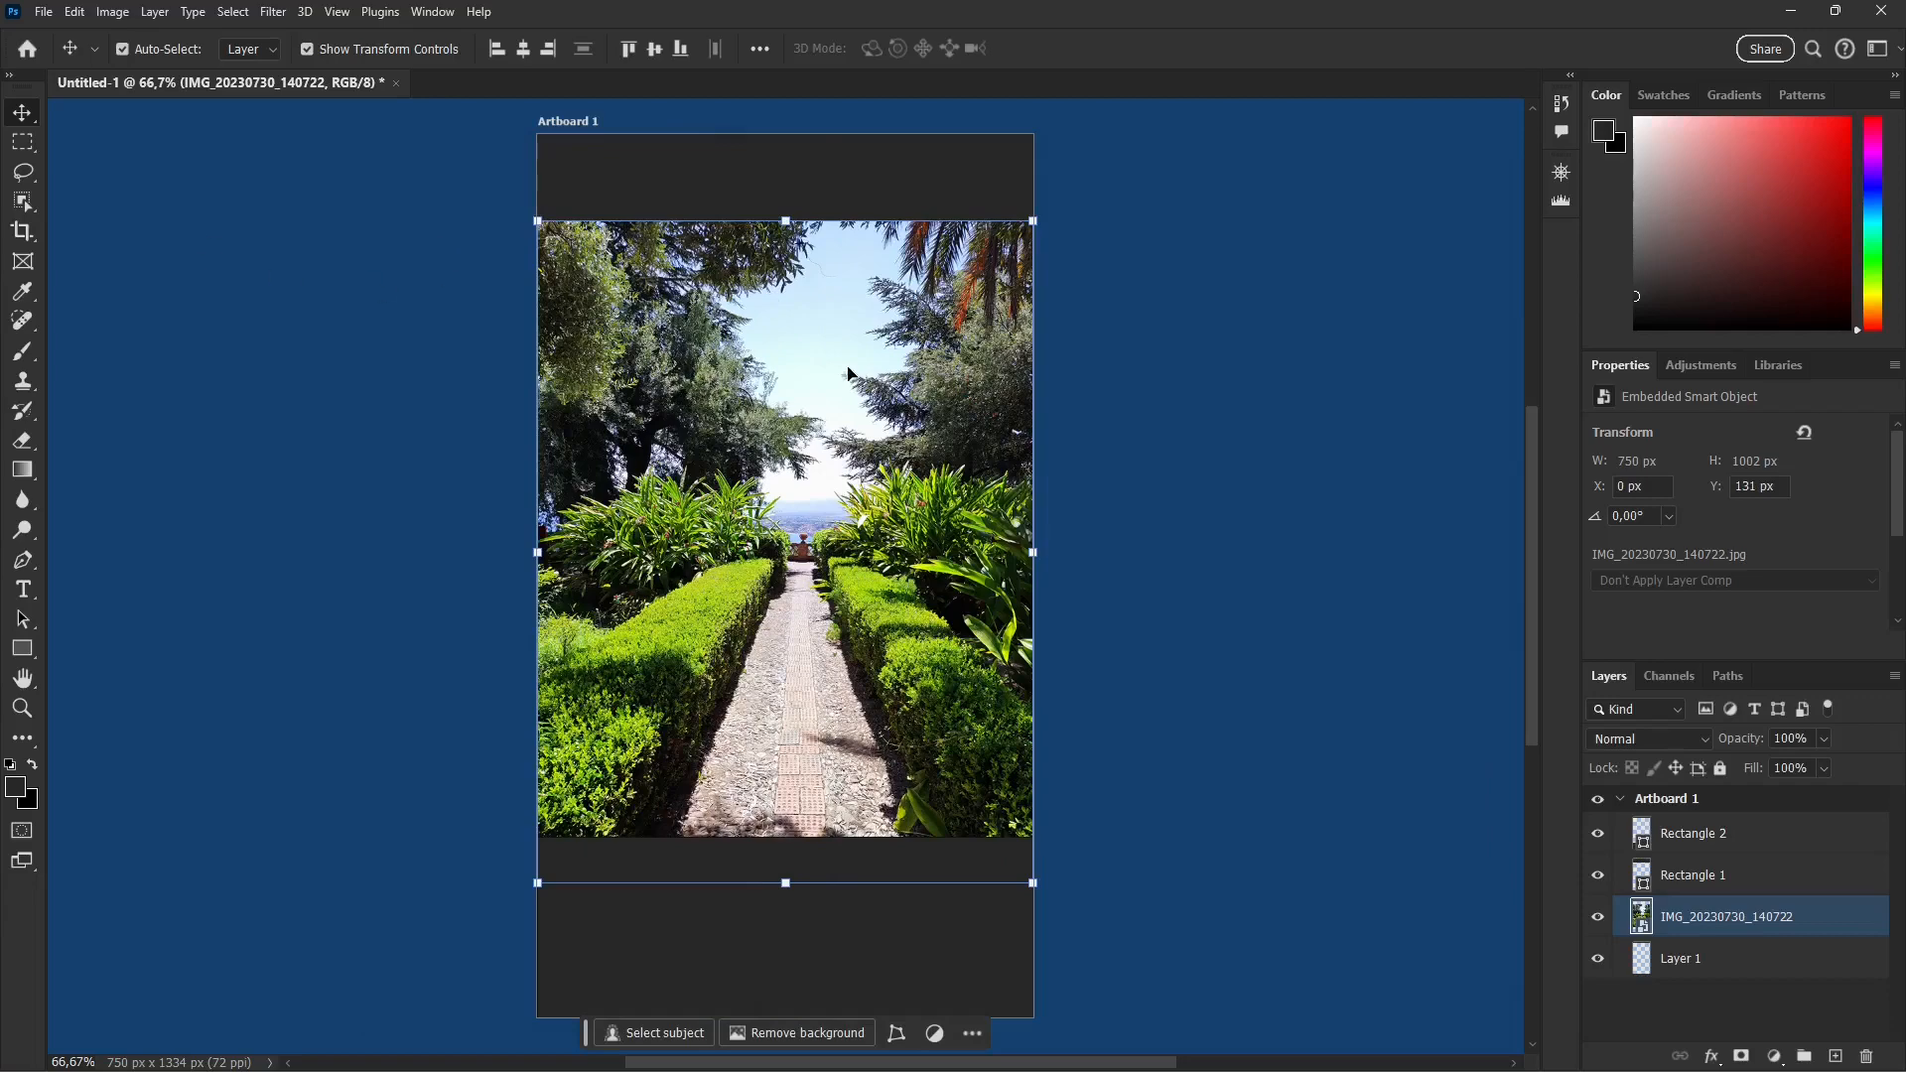
# Step: Try skewing the garden photo sideways and slanting its upper edge, and cancel the transform
pyautogui.click(80, 14)
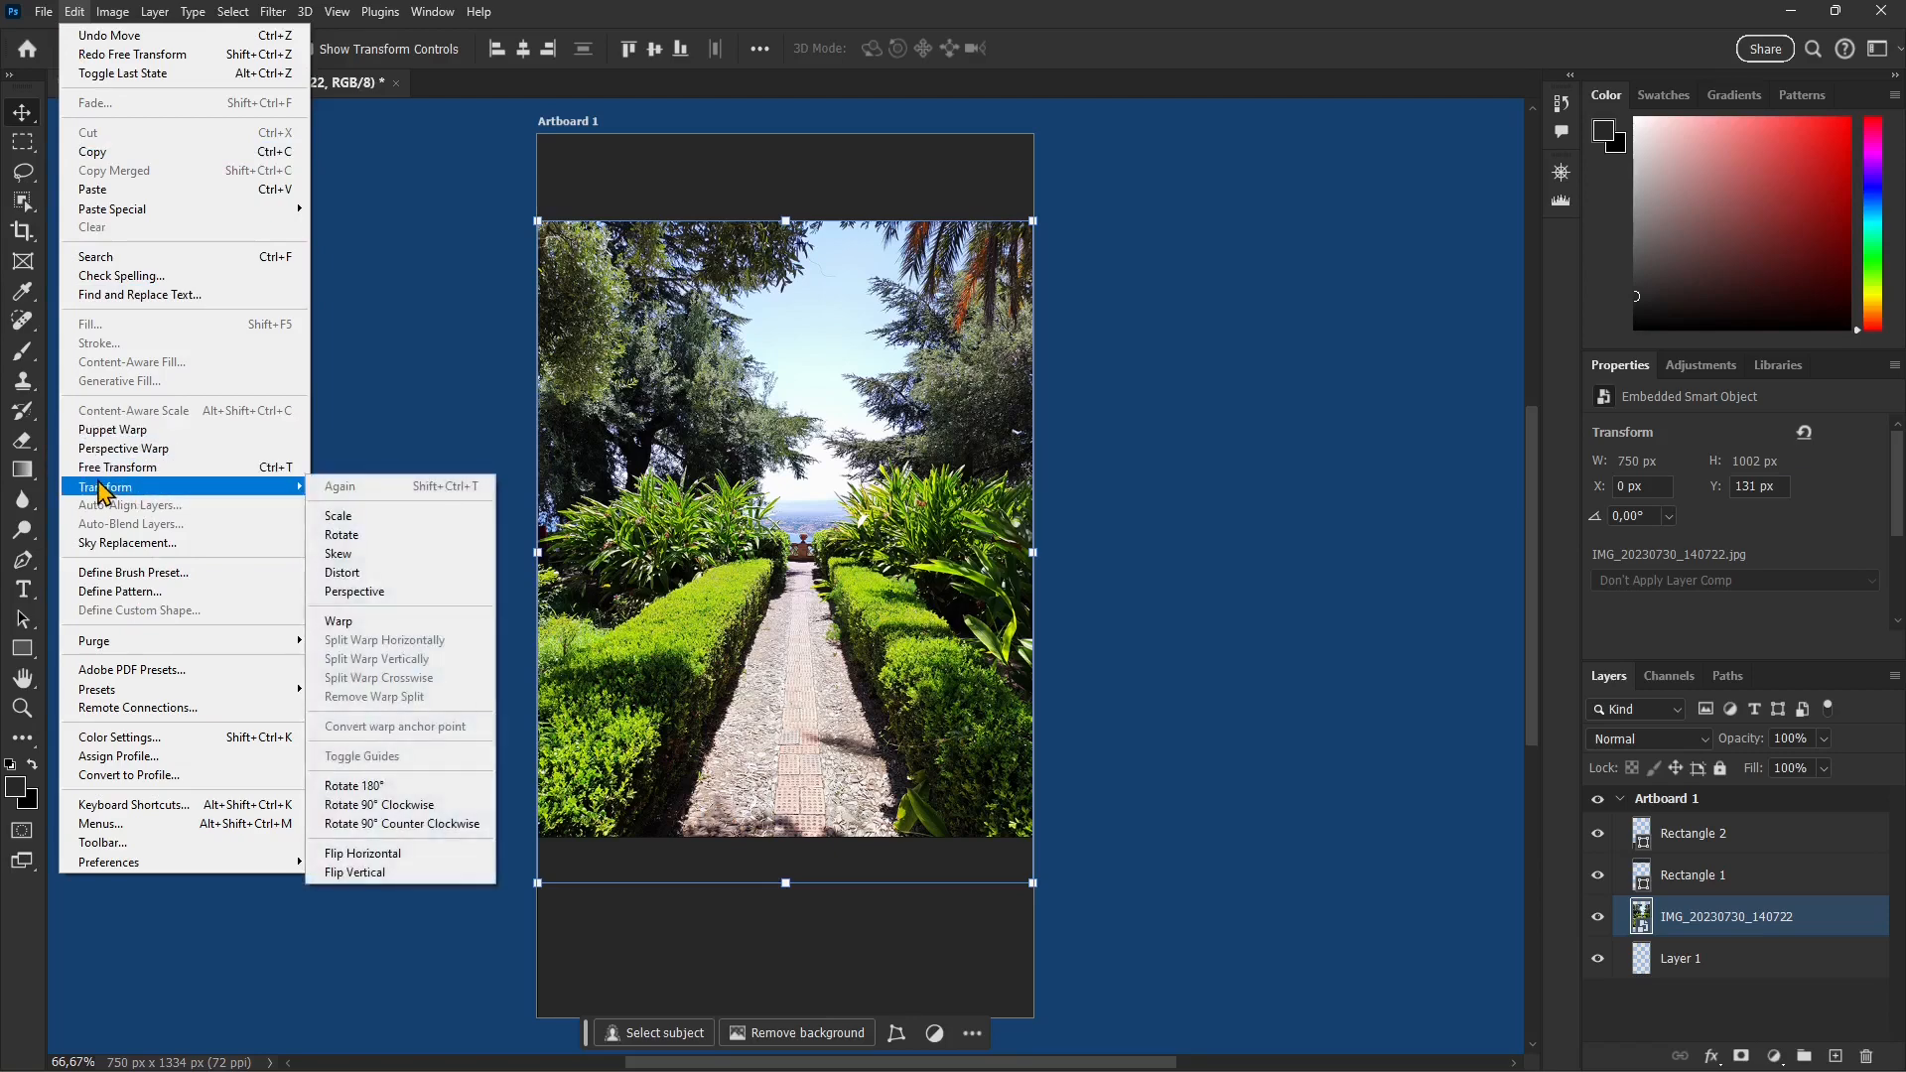
pyautogui.moveTo(134, 494)
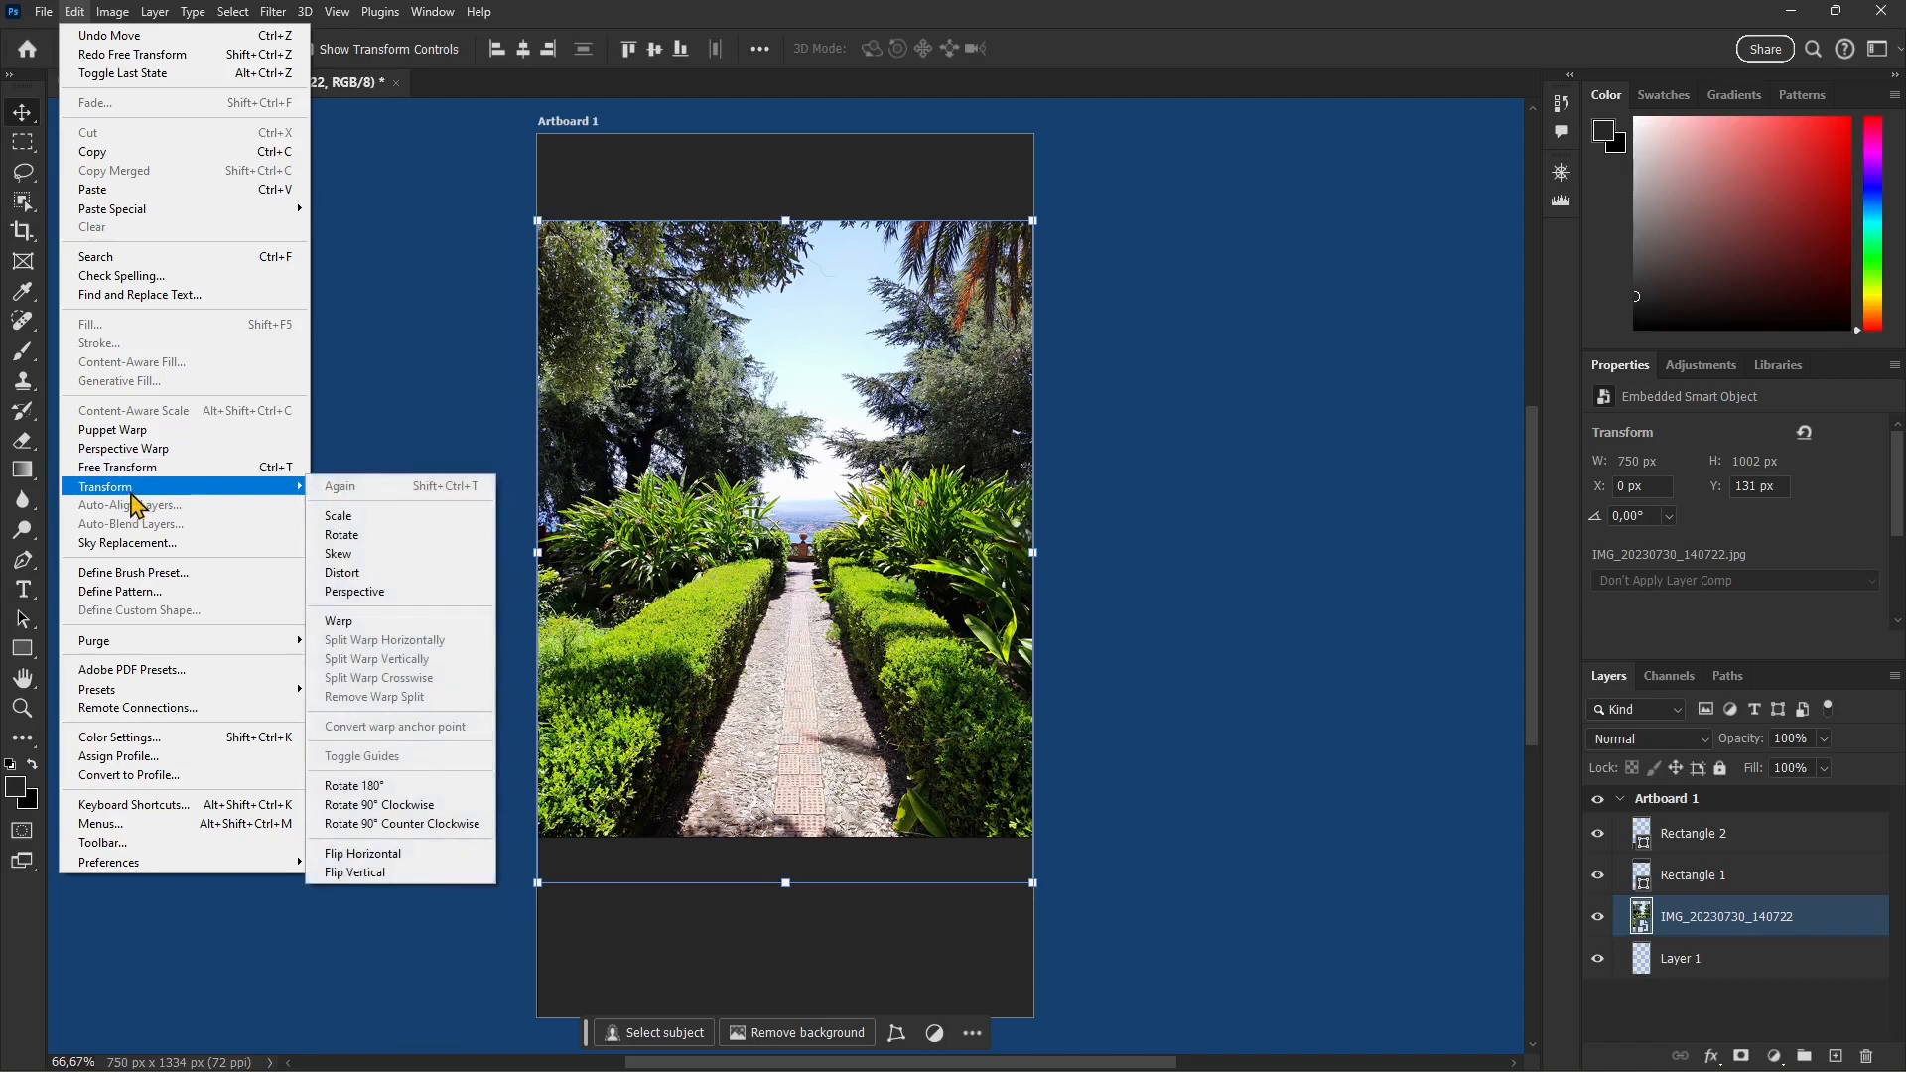
pyautogui.click(369, 564)
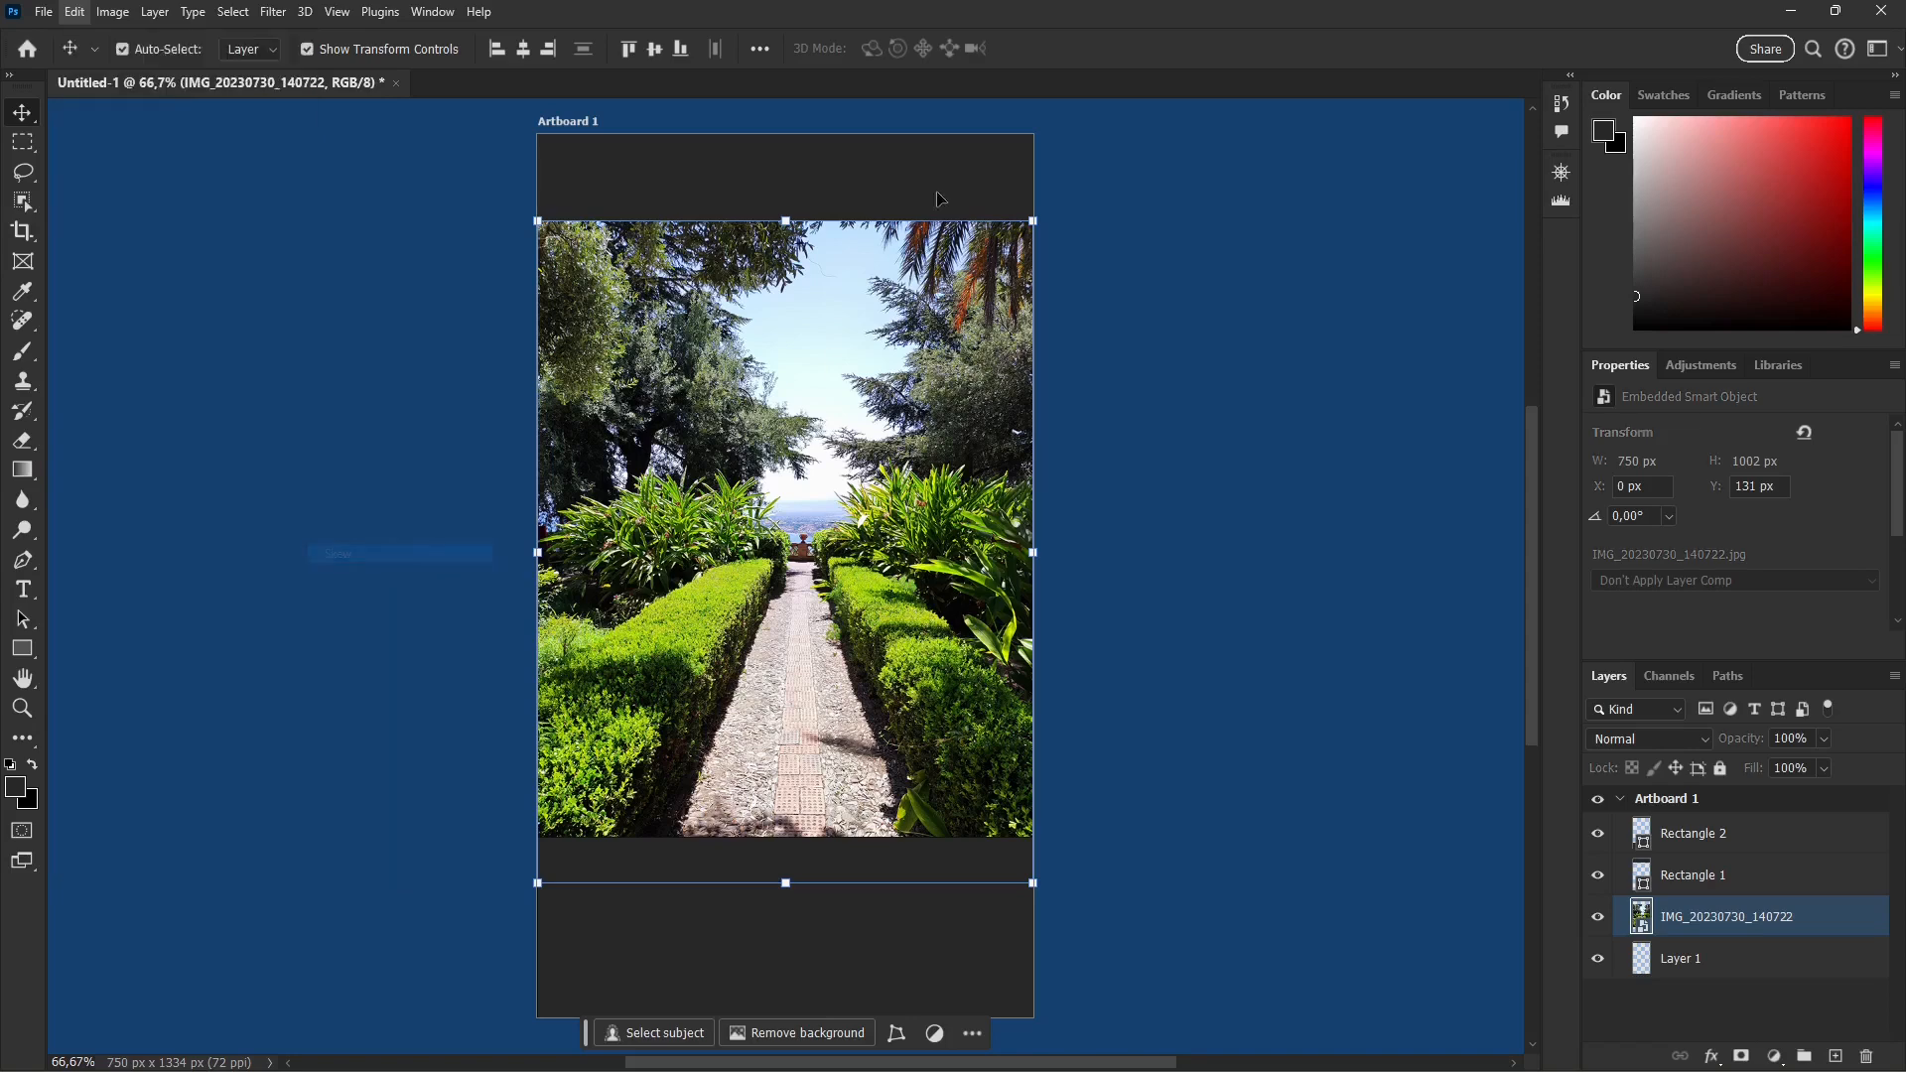
pyautogui.moveTo(669, 234); pyautogui.dragTo(804, 219)
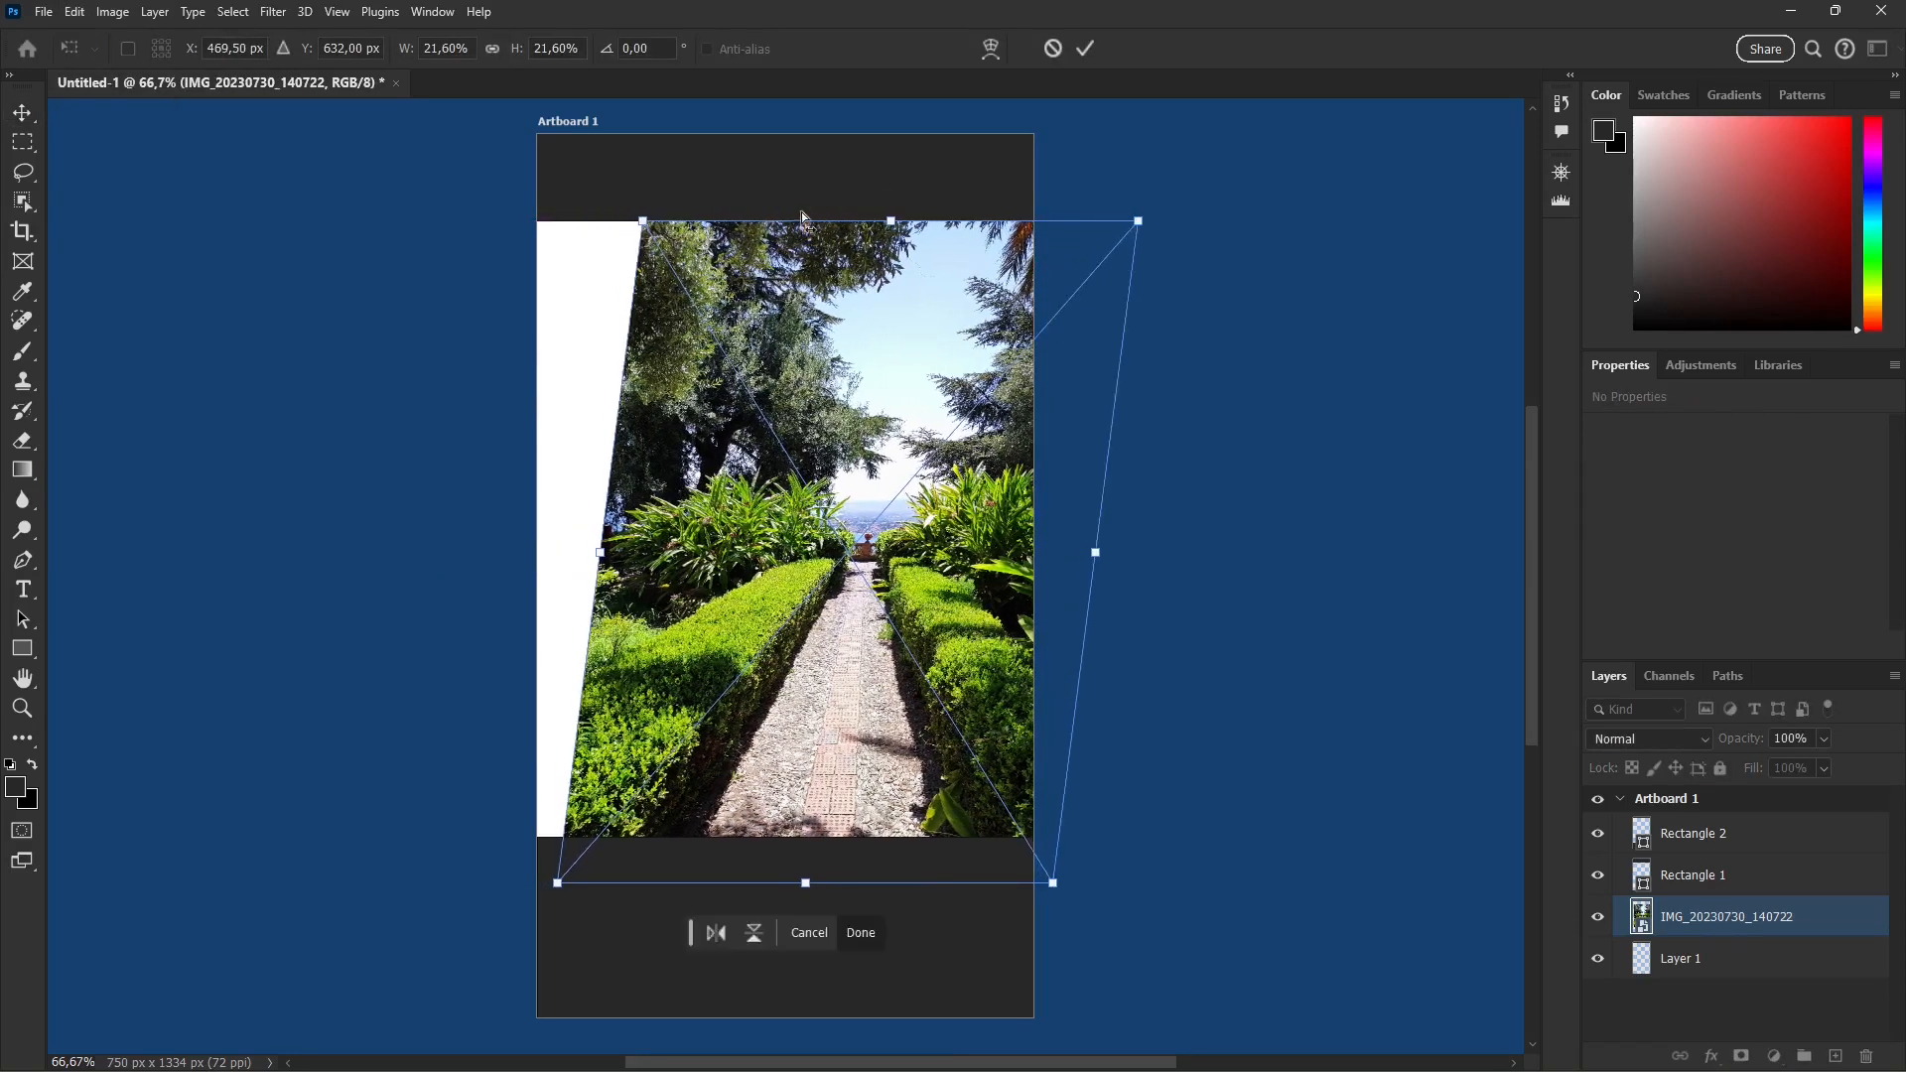
pyautogui.moveTo(628, 352); pyautogui.dragTo(620, 419)
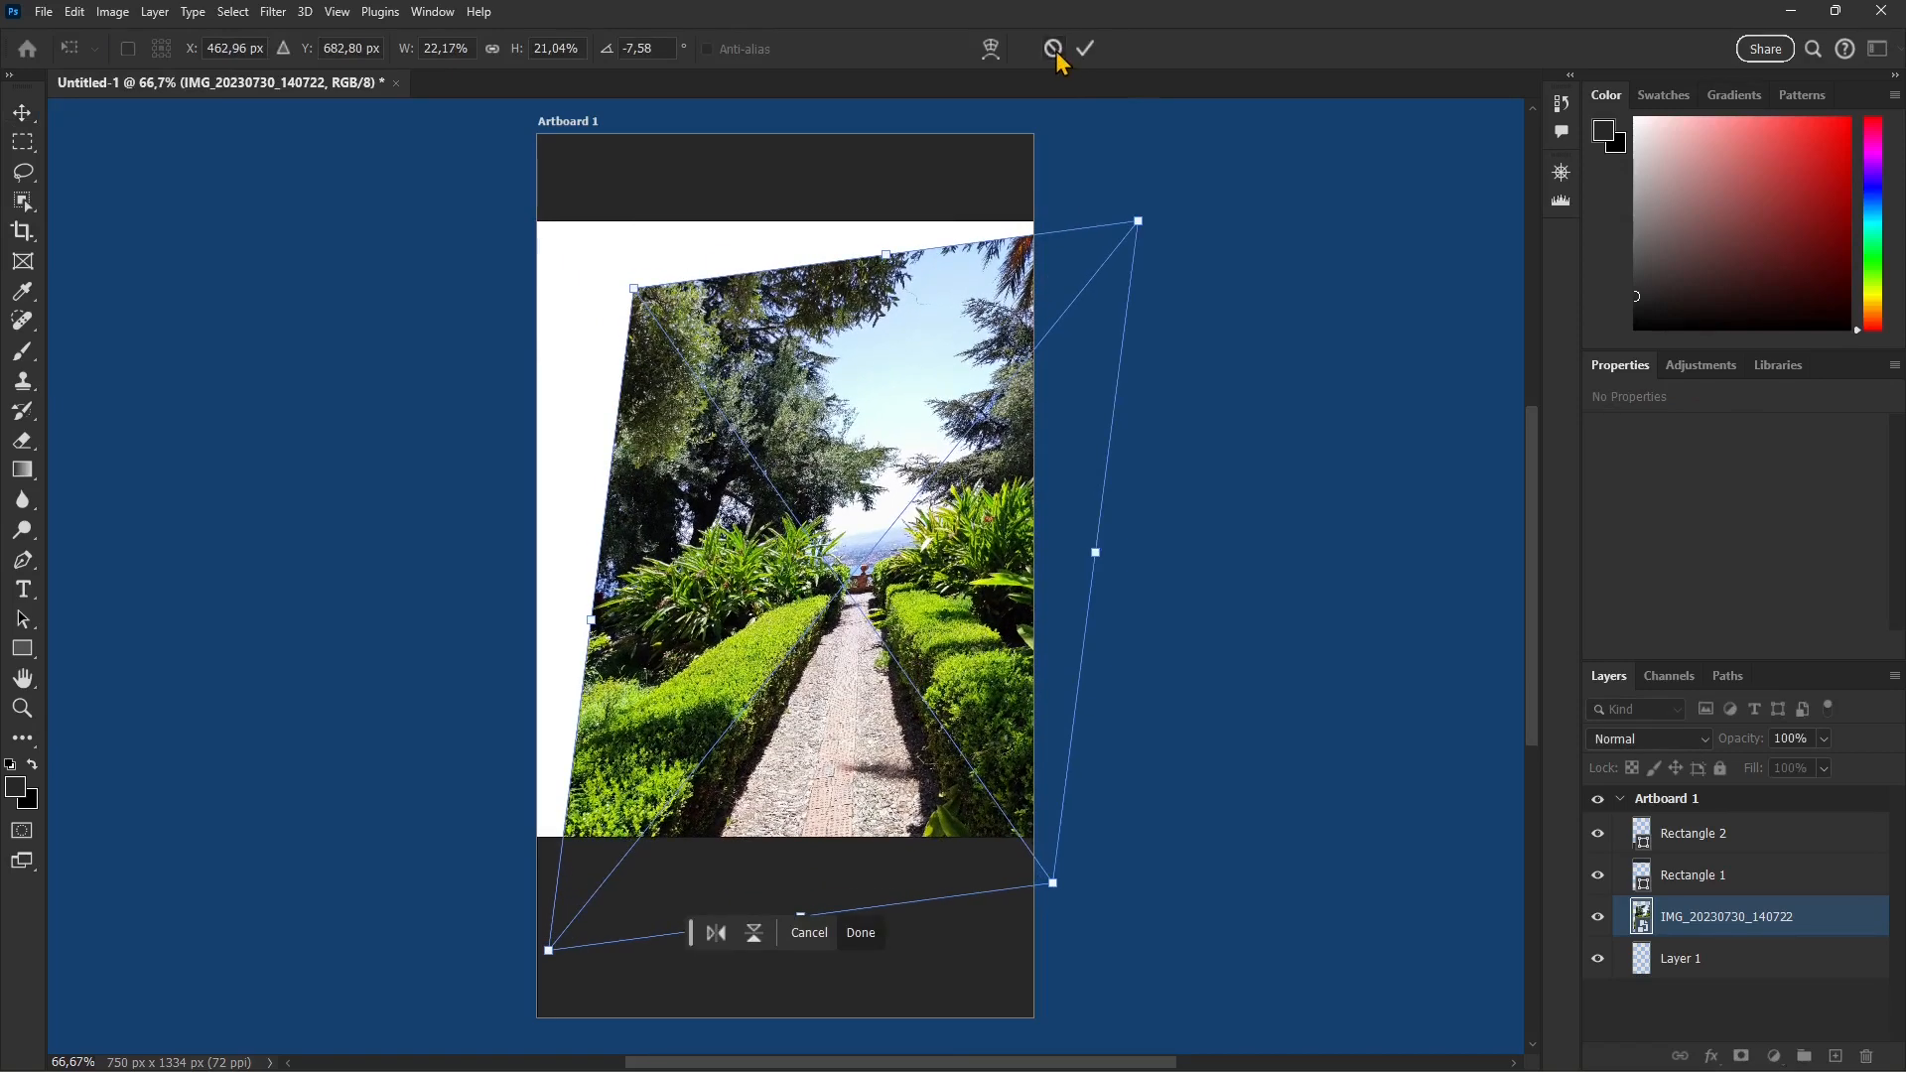
pyautogui.click(1052, 48)
# Step: Try a perspective transform that narrows the left side of the garden photo and slants its sides, and undo it
pyautogui.click(75, 12)
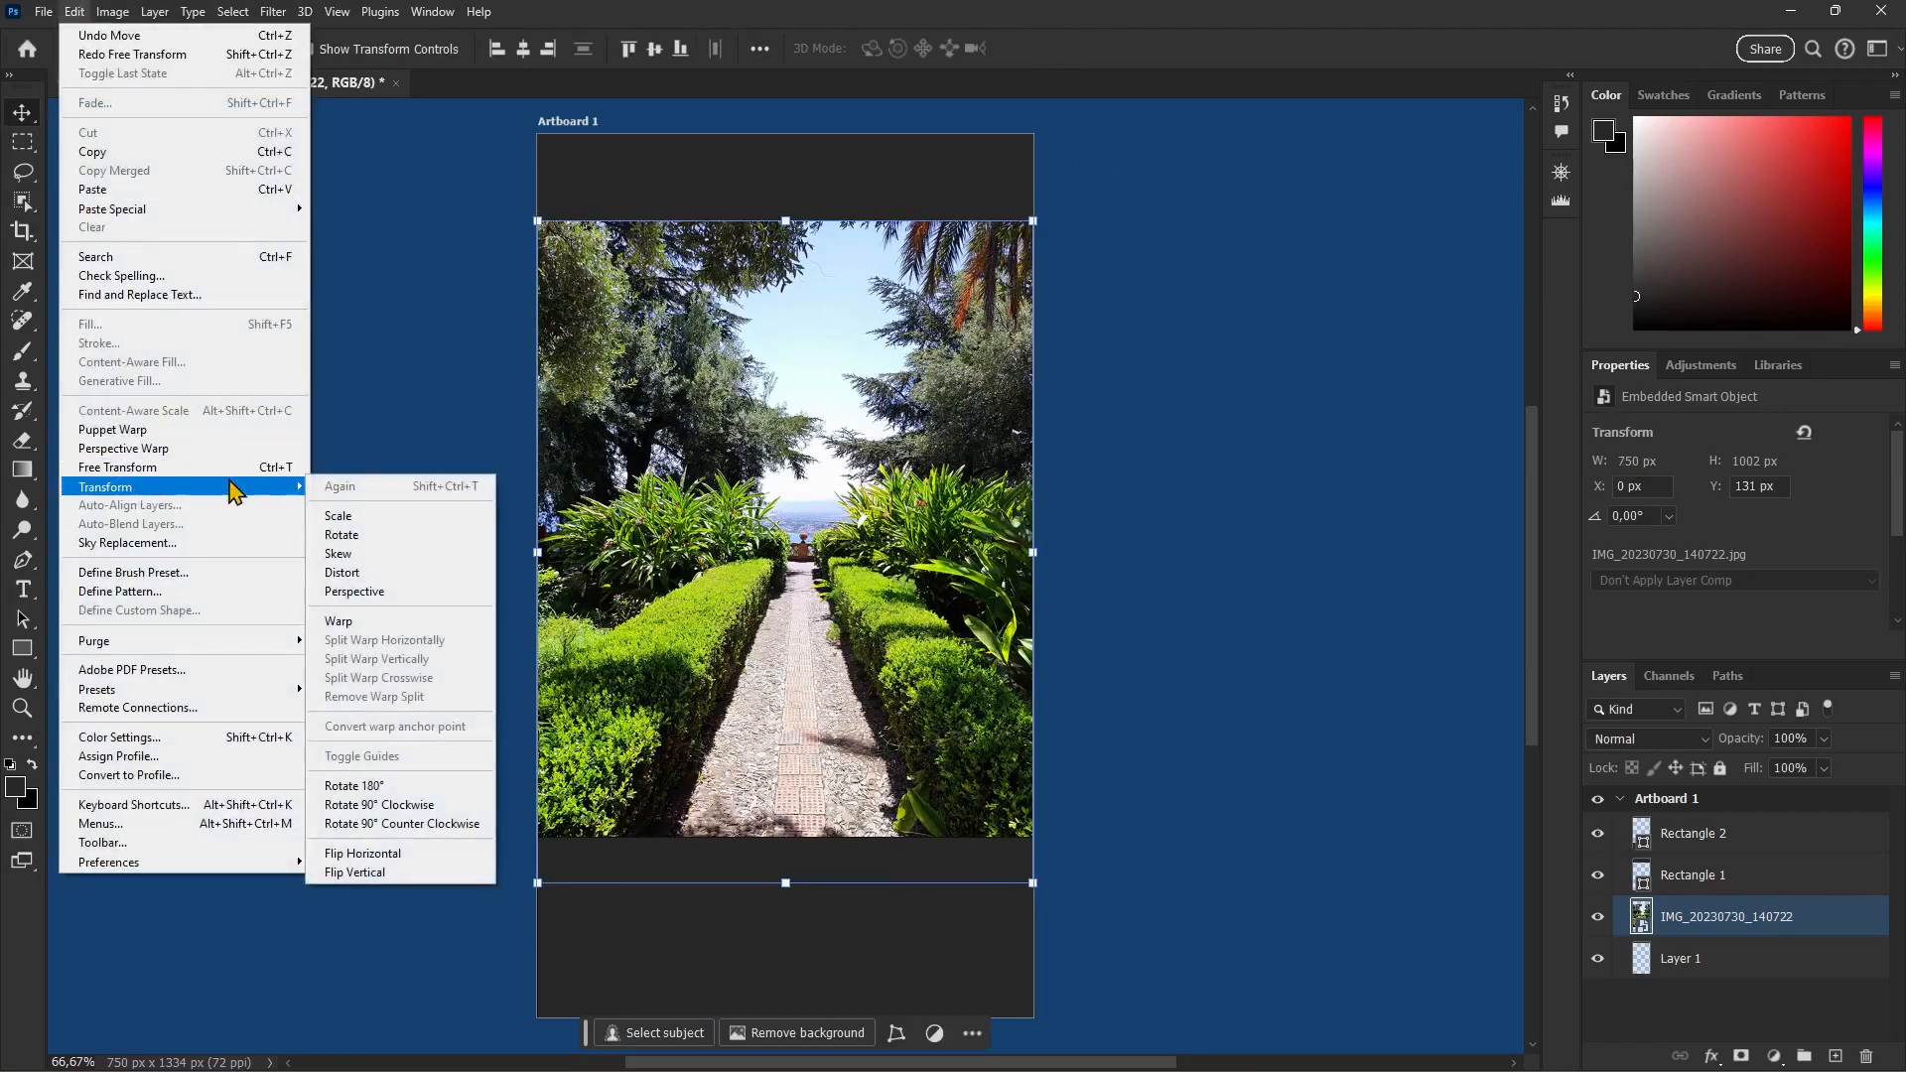
pyautogui.click(359, 592)
pyautogui.moveTo(541, 224); pyautogui.dragTo(590, 367)
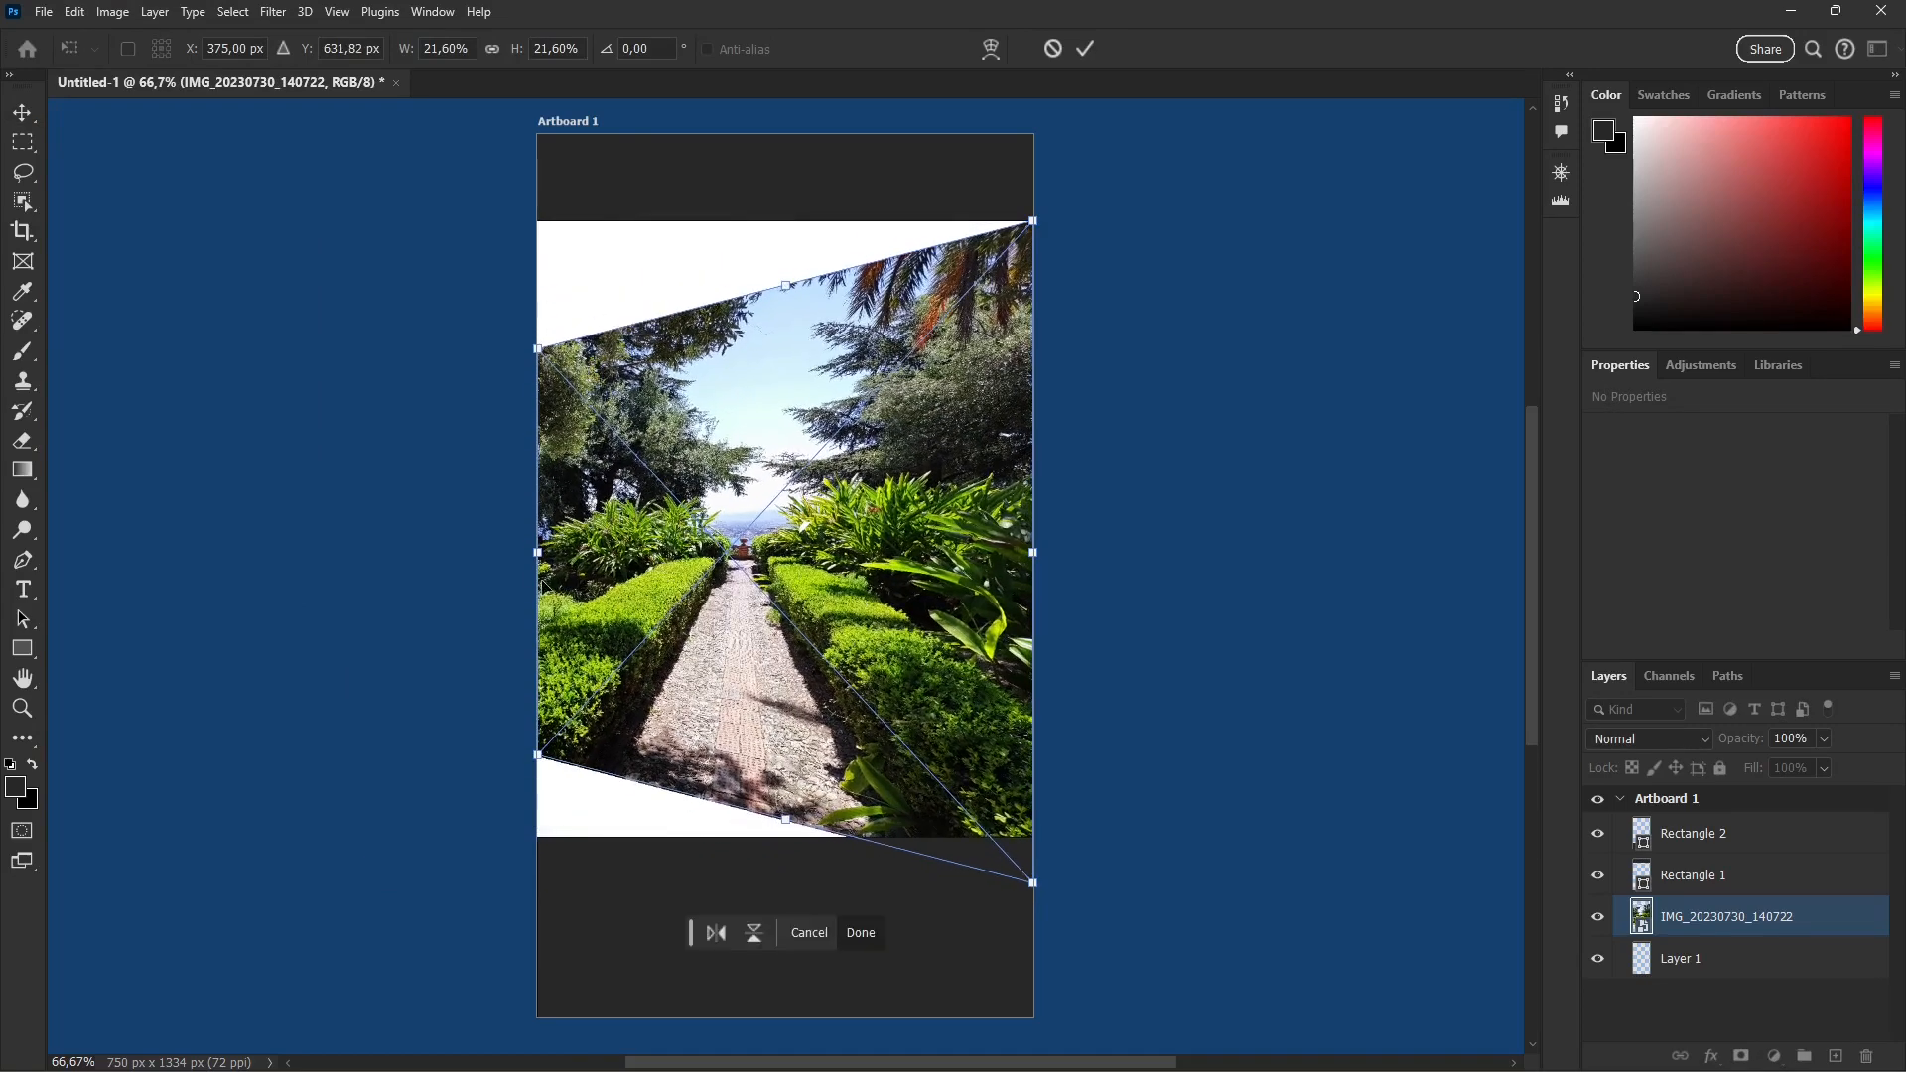
pyautogui.moveTo(540, 568); pyautogui.dragTo(539, 527)
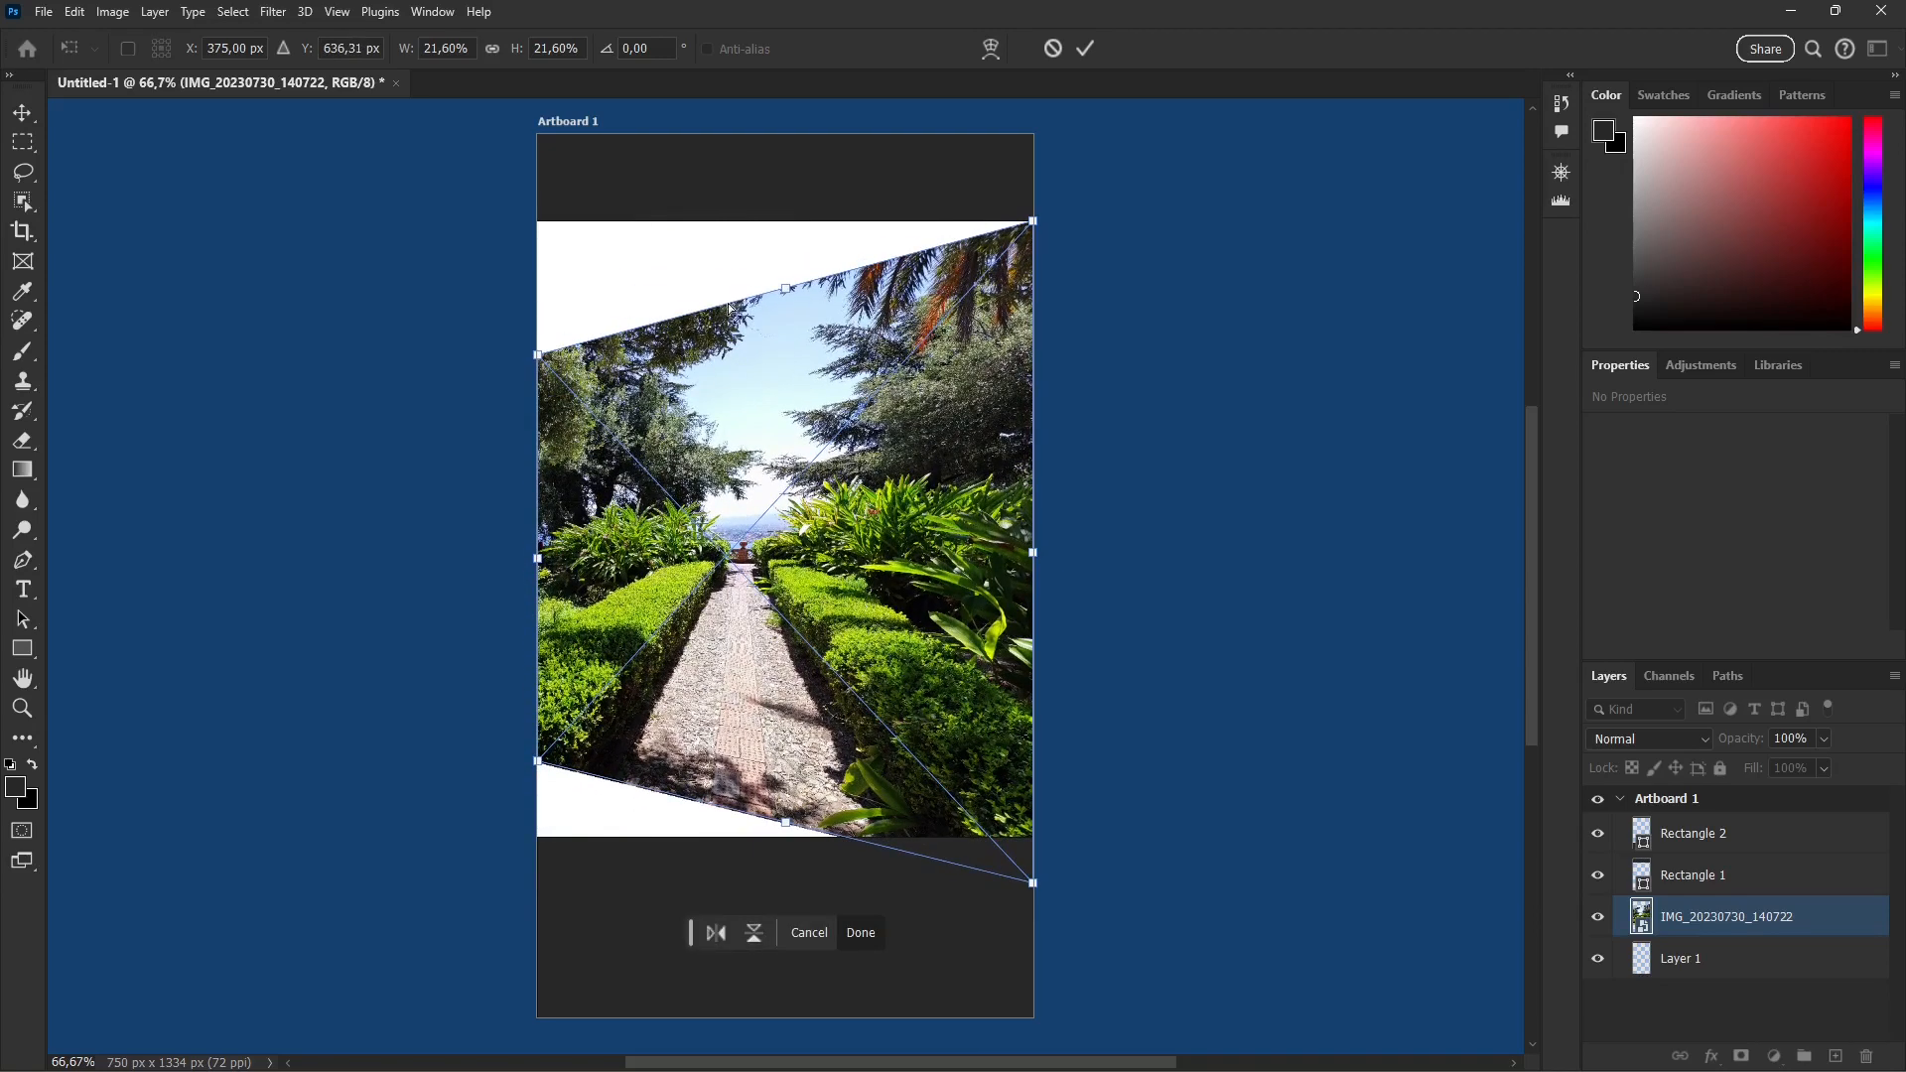
pyautogui.moveTo(730, 306); pyautogui.dragTo(804, 363)
pyautogui.moveTo(983, 881); pyautogui.dragTo(963, 878)
pyautogui.moveTo(851, 589); pyautogui.dragTo(851, 590)
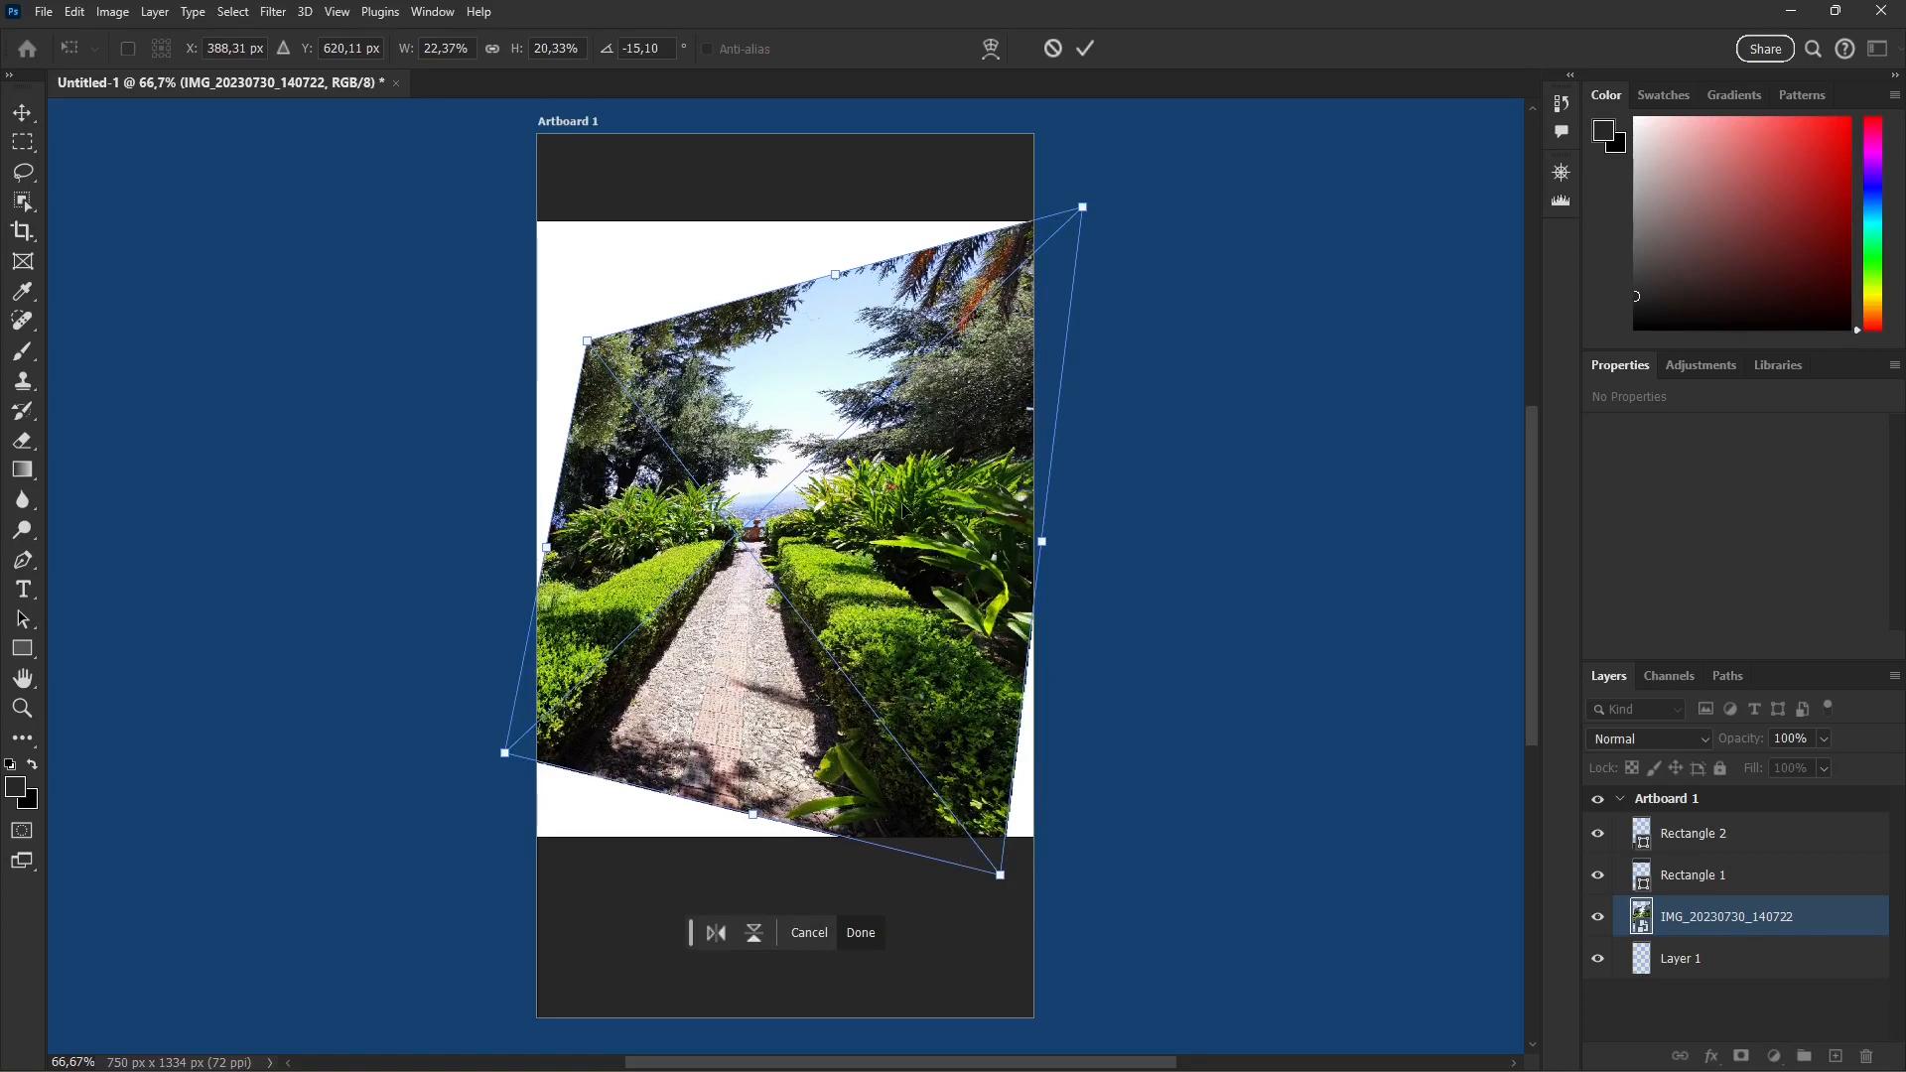
pyautogui.click(1086, 48)
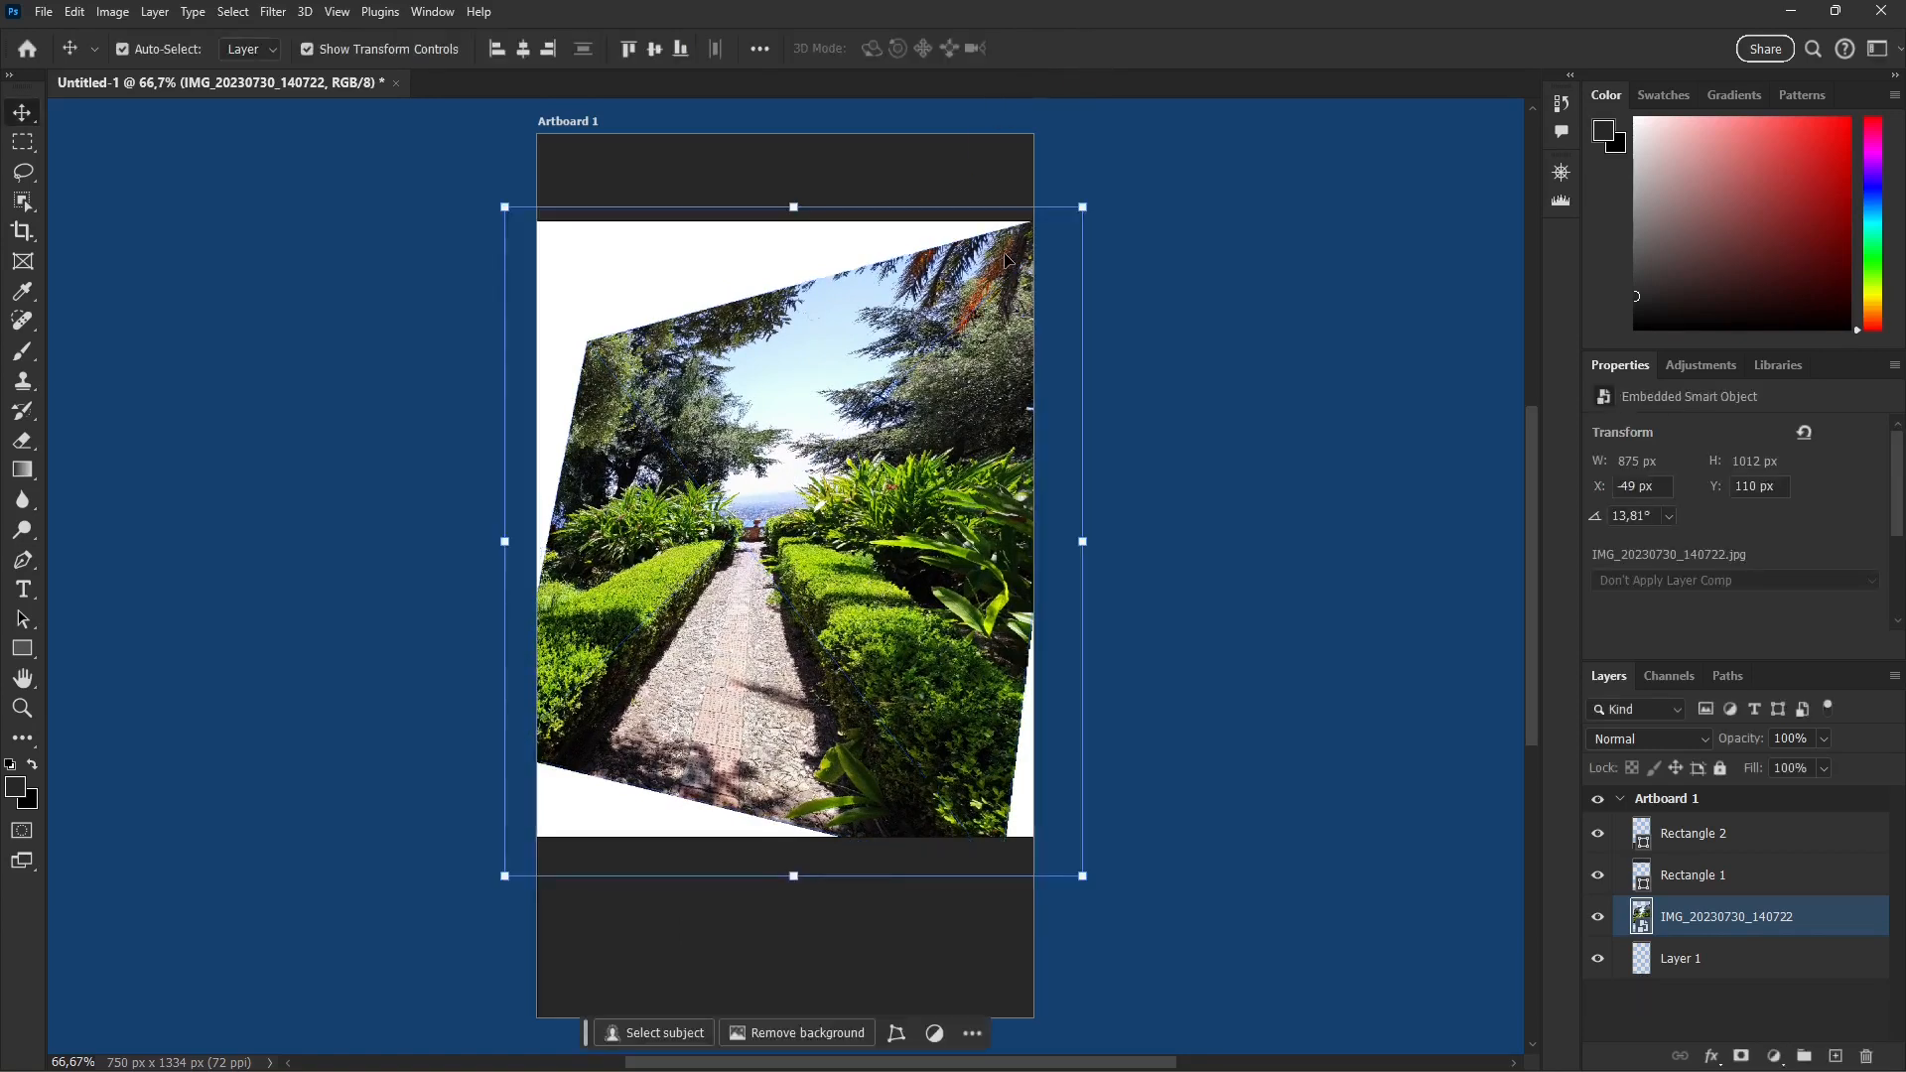
pyautogui.hotkey('ctrl', 'z')
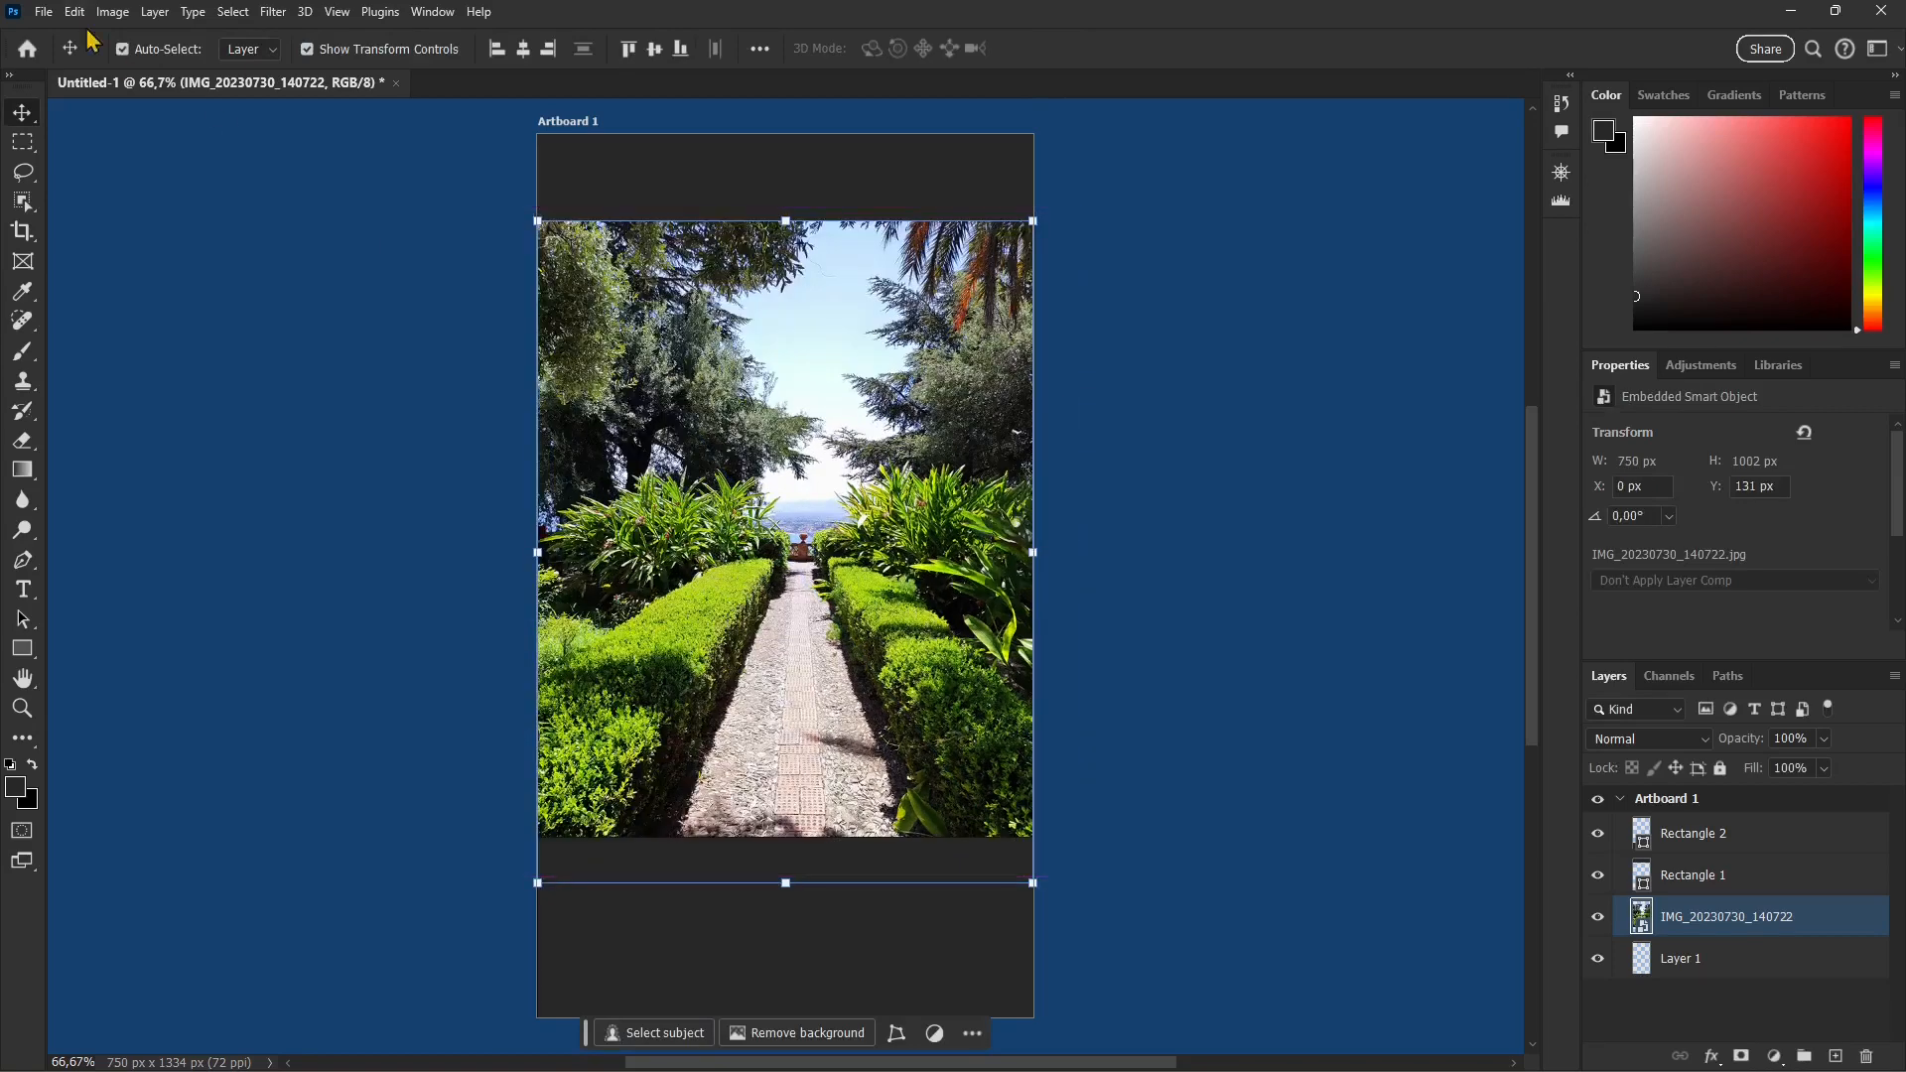
# Step: Start warping the garden photo, try bending its lower-left corner and its middle, and undo the larger bends
pyautogui.click(75, 12)
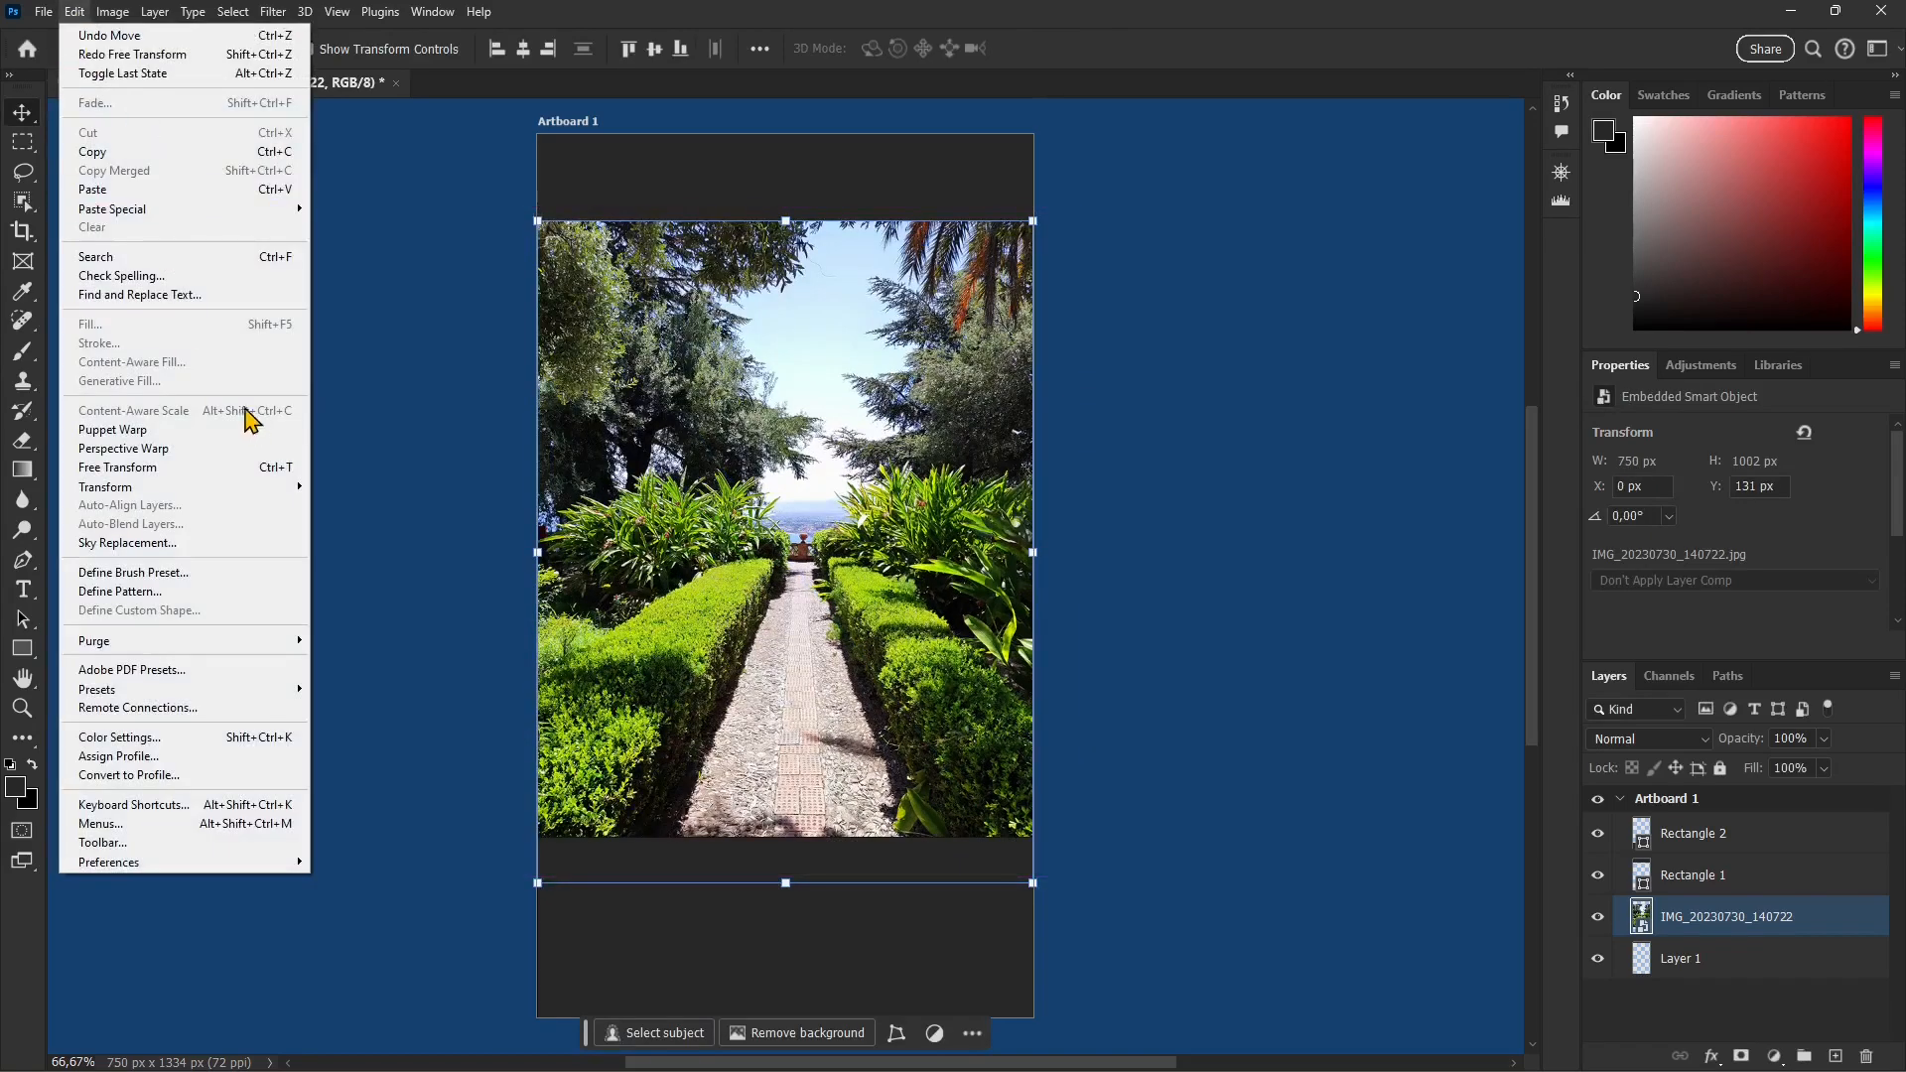
pyautogui.moveTo(179, 488)
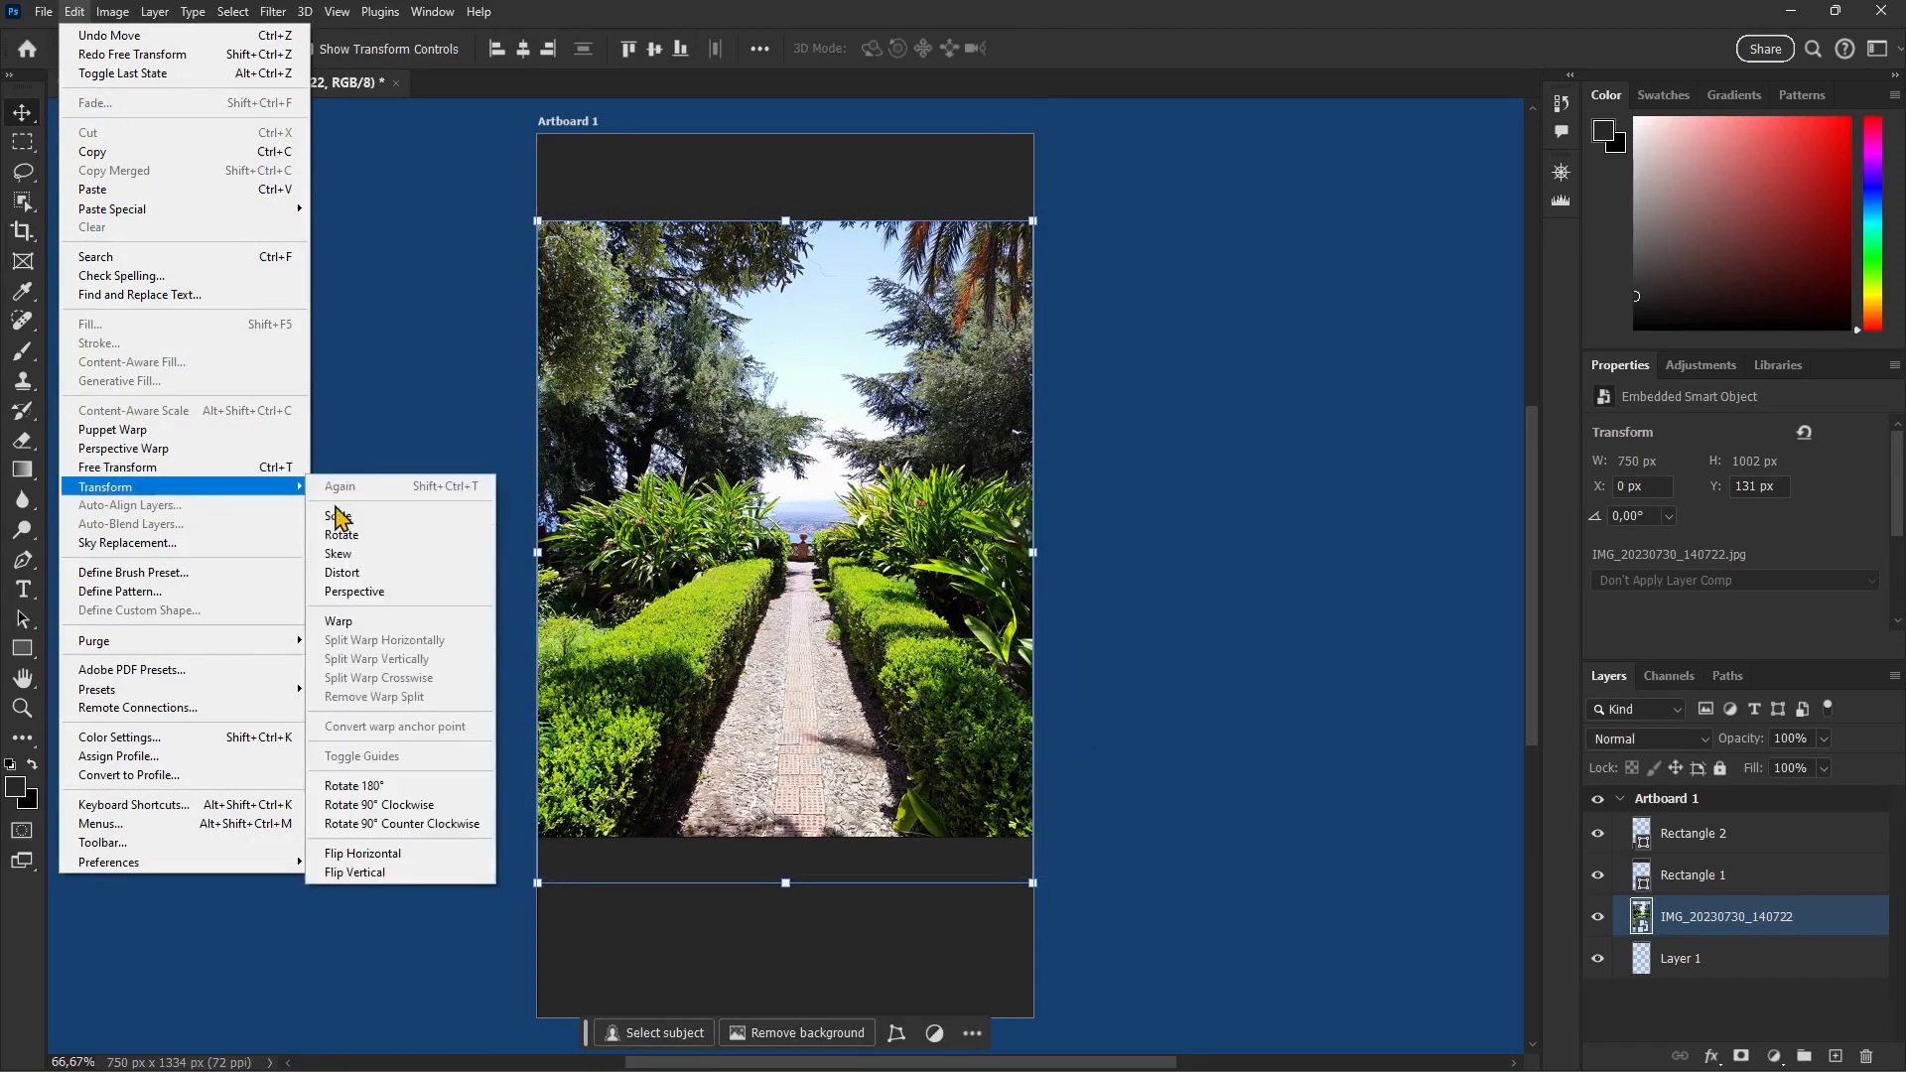
pyautogui.click(362, 625)
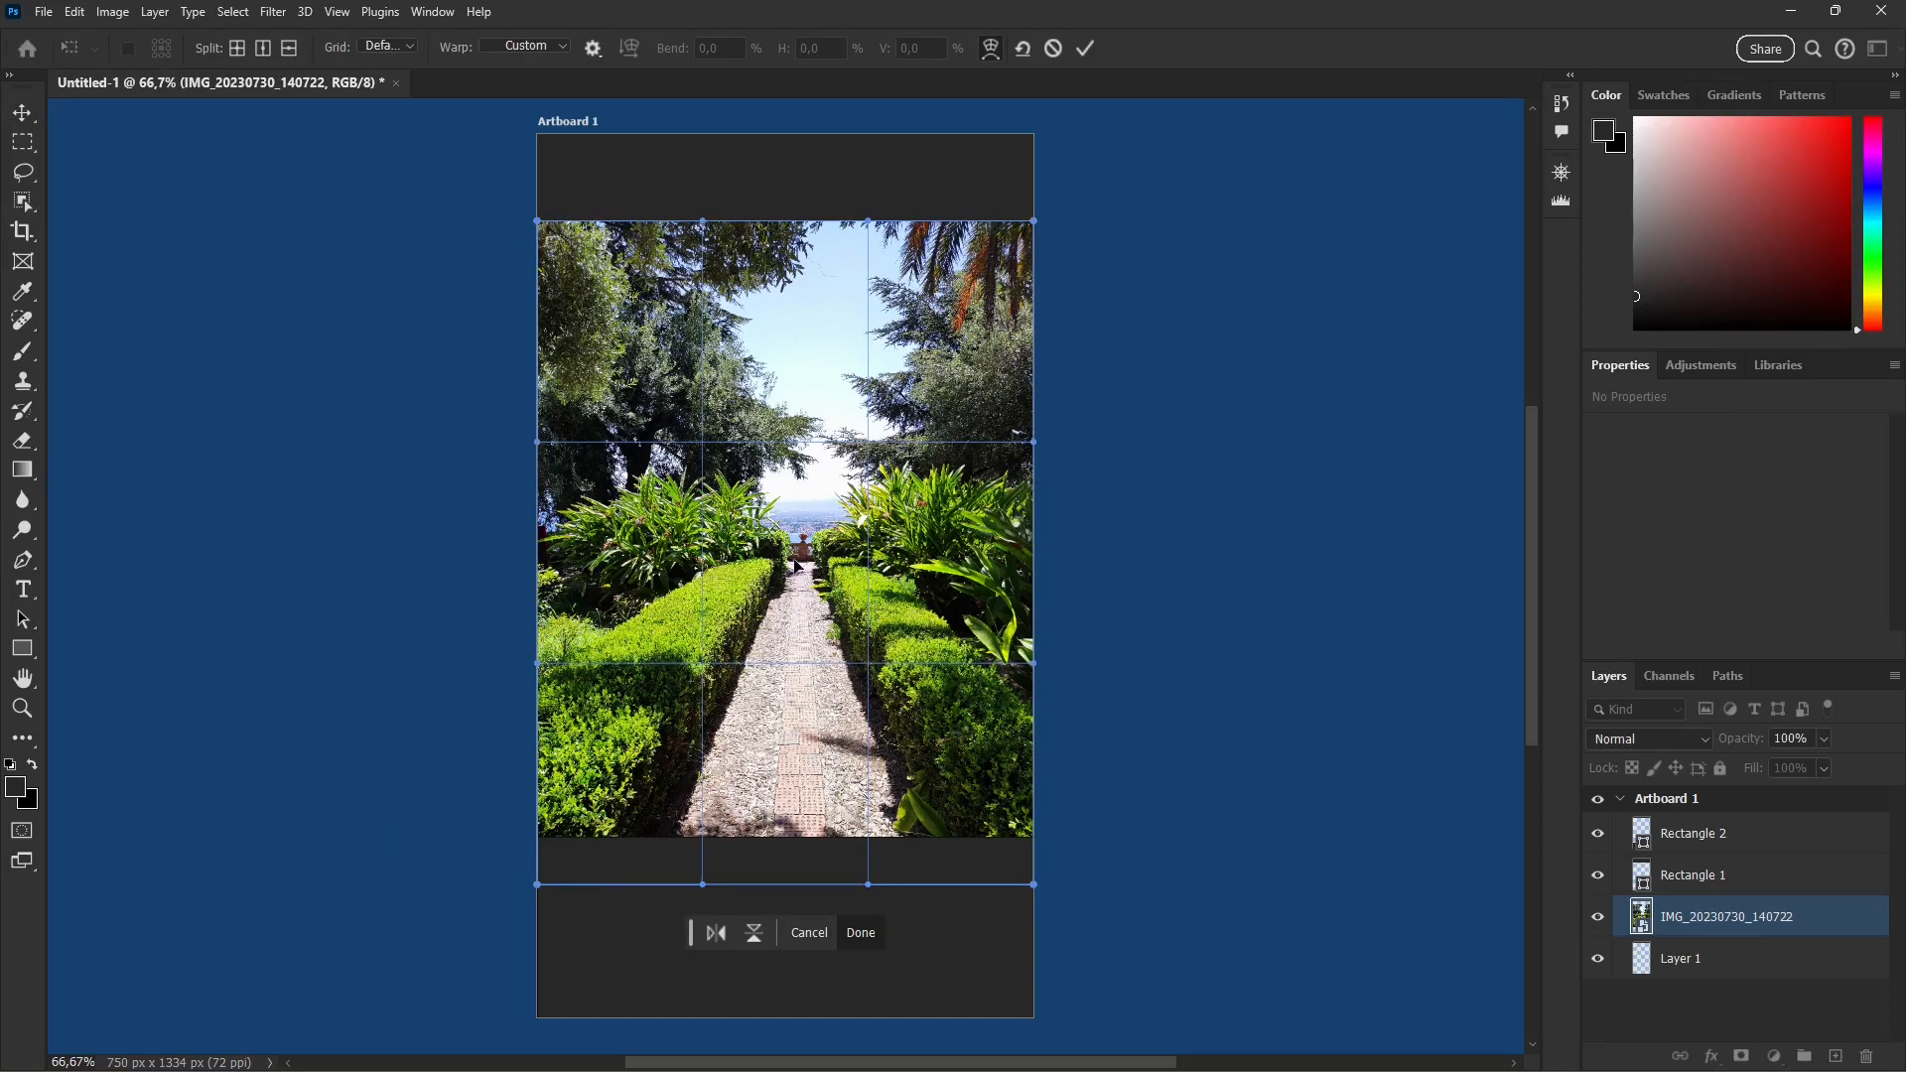
pyautogui.moveTo(796, 566)
pyautogui.mouseDown()
pyautogui.moveTo(802, 522)
pyautogui.moveTo(800, 552)
pyautogui.moveTo(794, 522)
pyautogui.moveTo(703, 568)
pyautogui.moveTo(792, 562)
pyautogui.mouseUp()
pyautogui.moveTo(531, 779); pyautogui.dragTo(570, 846)
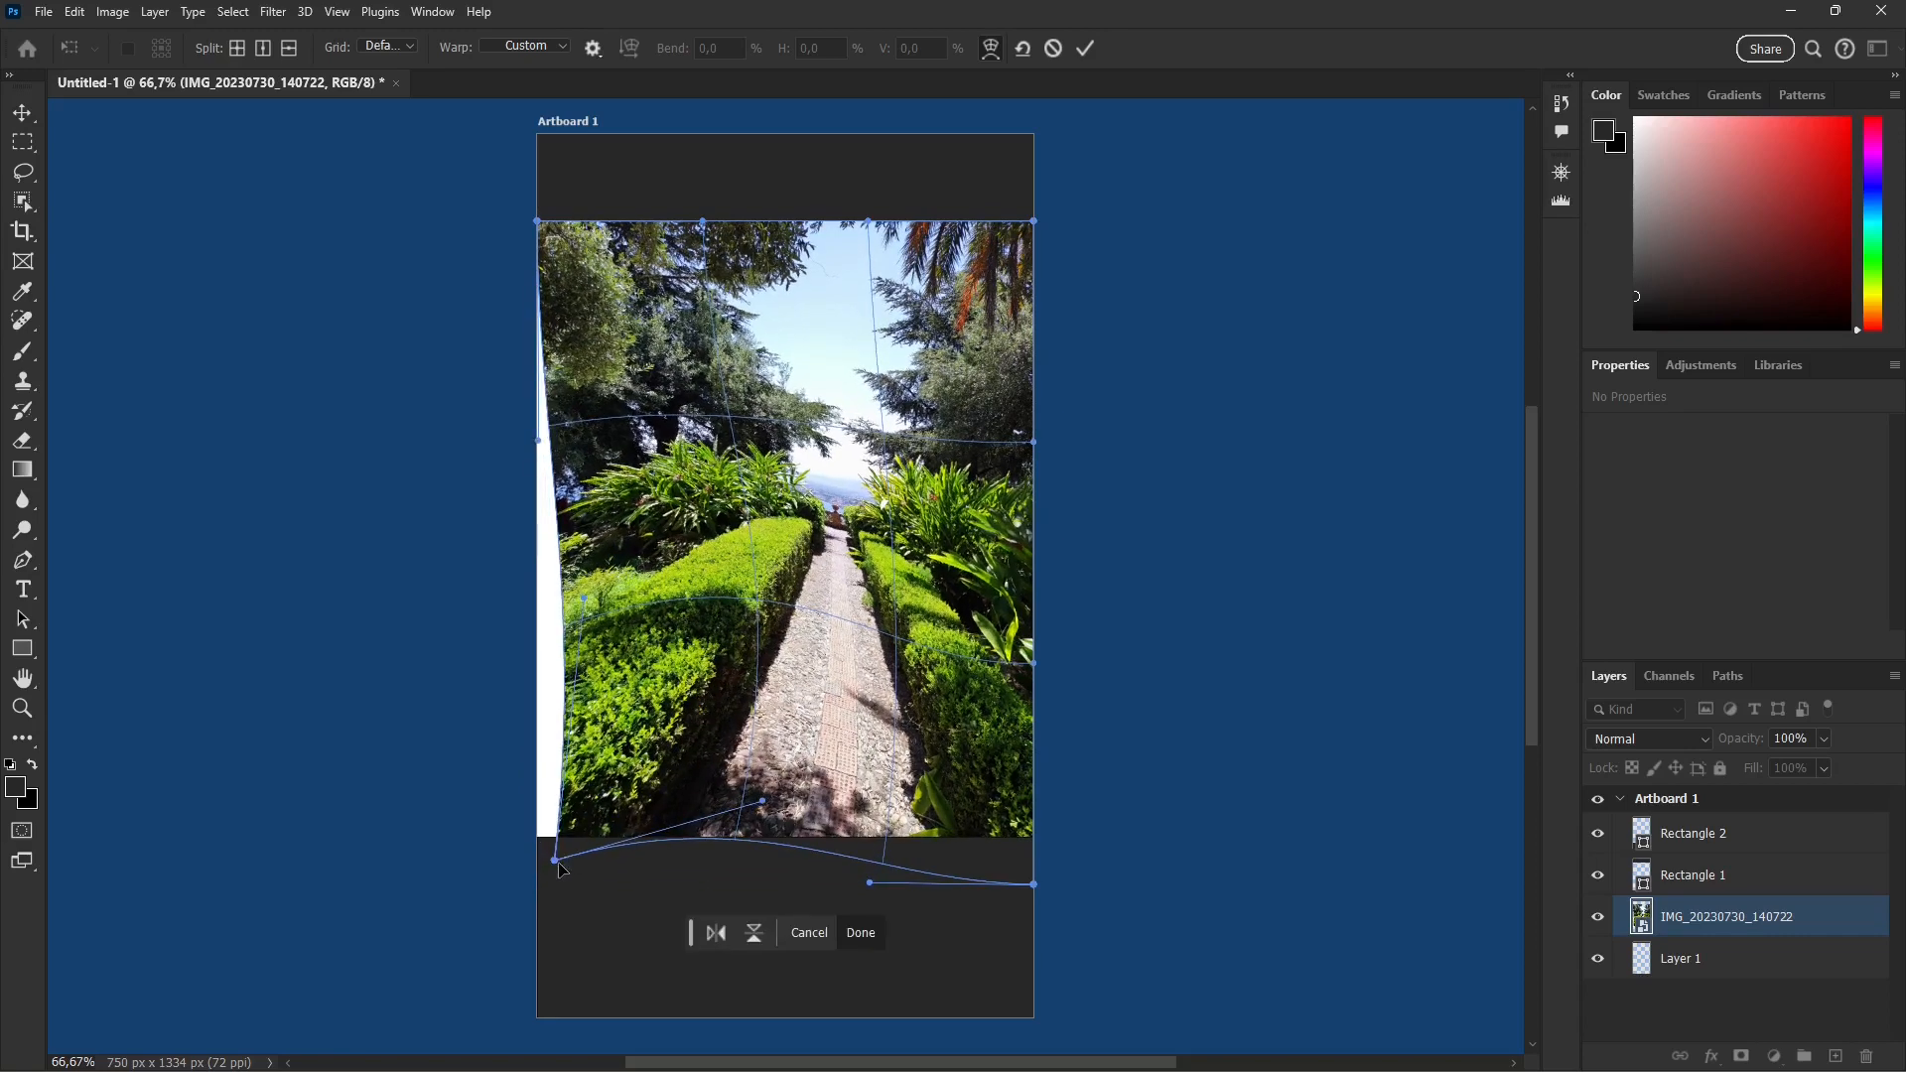
pyautogui.hotkey('ctrl', 'z')
pyautogui.moveTo(761, 536); pyautogui.dragTo(798, 524)
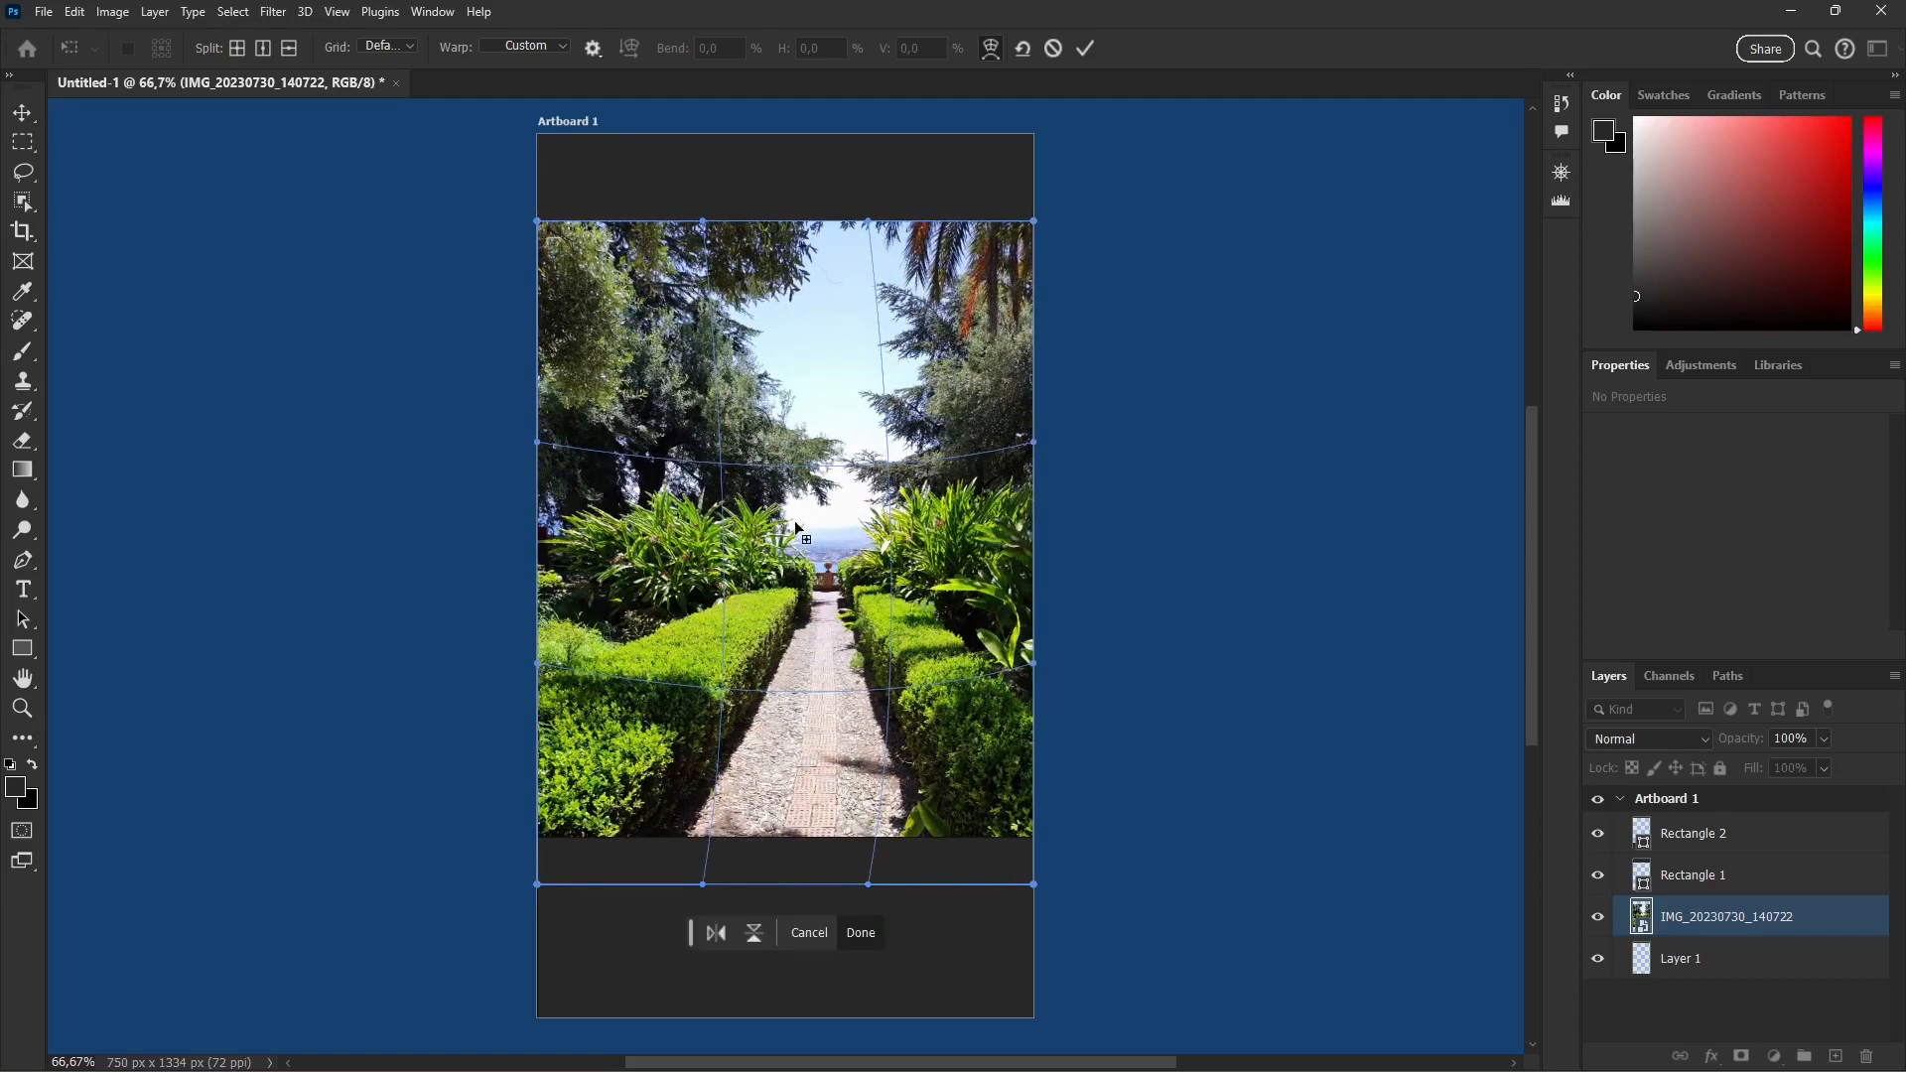
pyautogui.hotkey('ctrl', 'z')
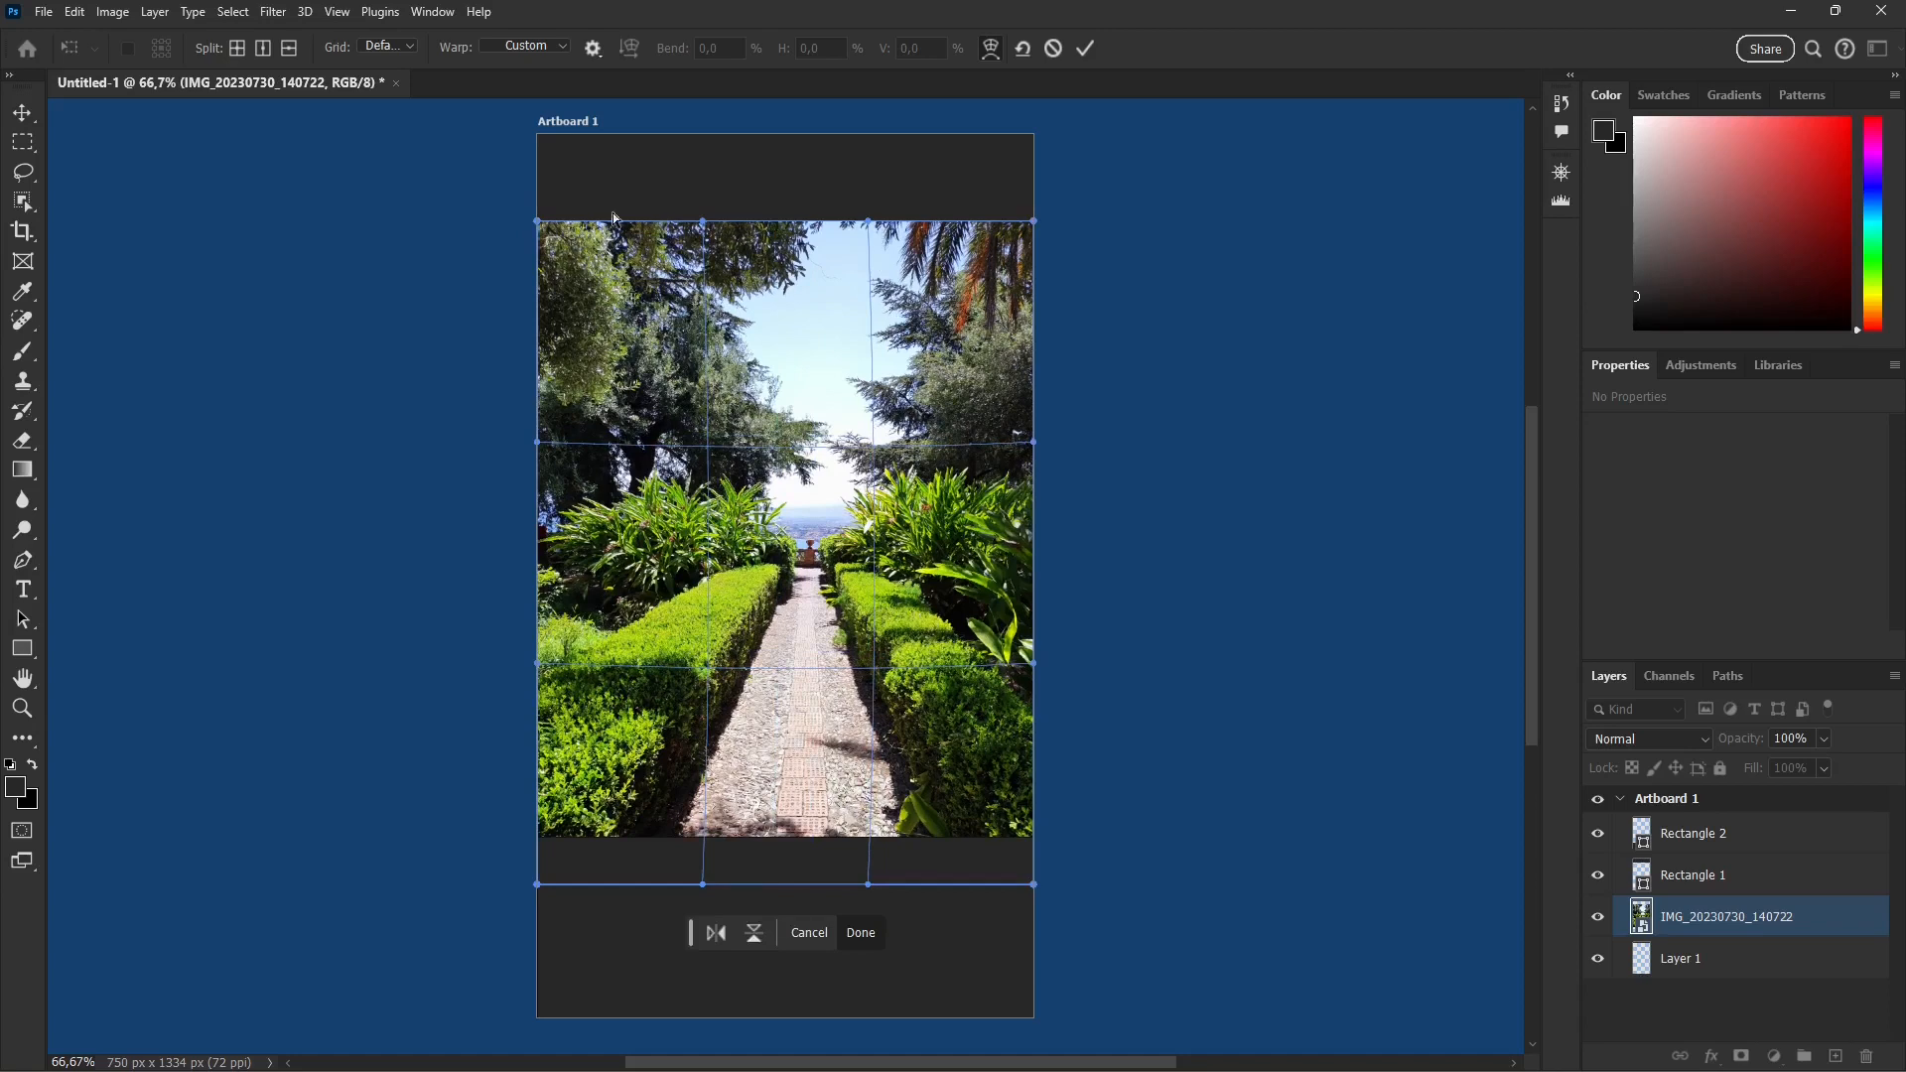
# Step: Split the garden photo's warp crosswise near the upper-left corner and at the centre, vertically near the right edge, and horizontally near the bottom
pyautogui.click(239, 49)
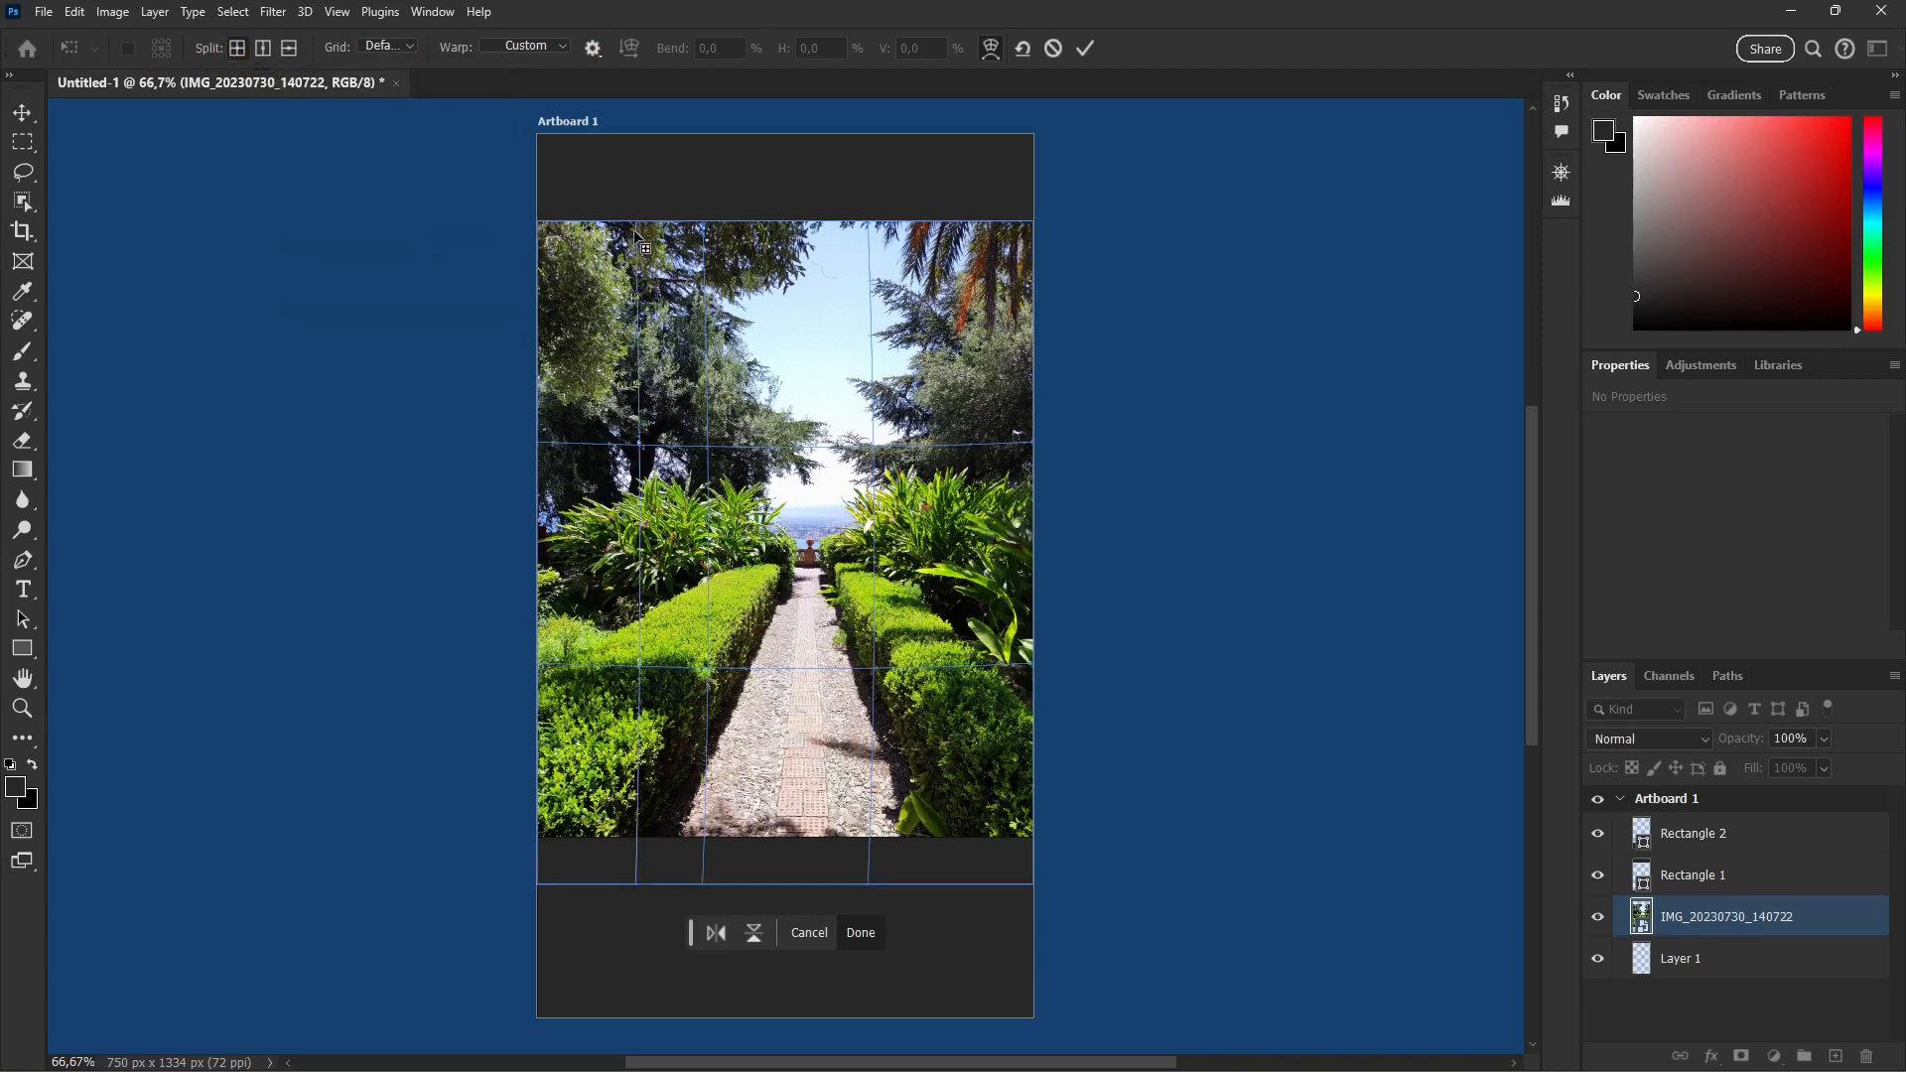
pyautogui.click(607, 255)
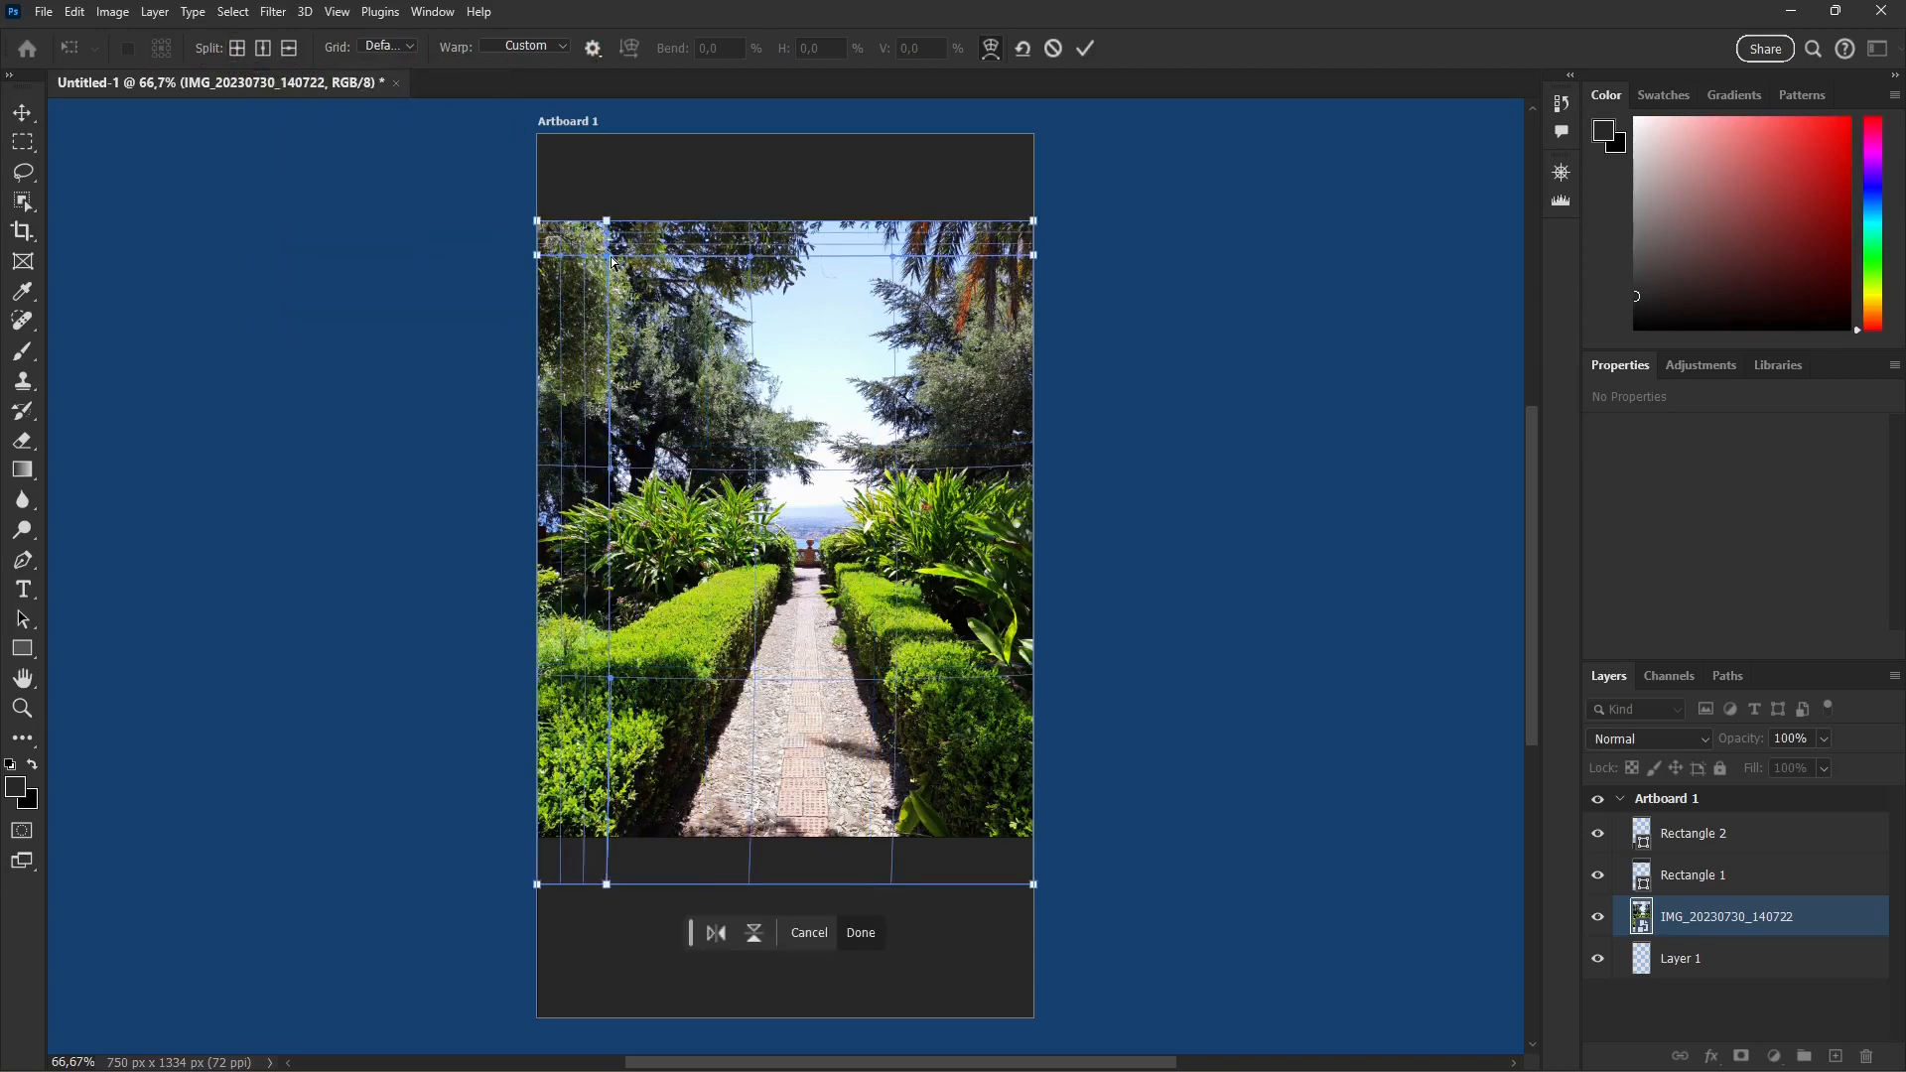
pyautogui.click(263, 48)
pyautogui.click(942, 334)
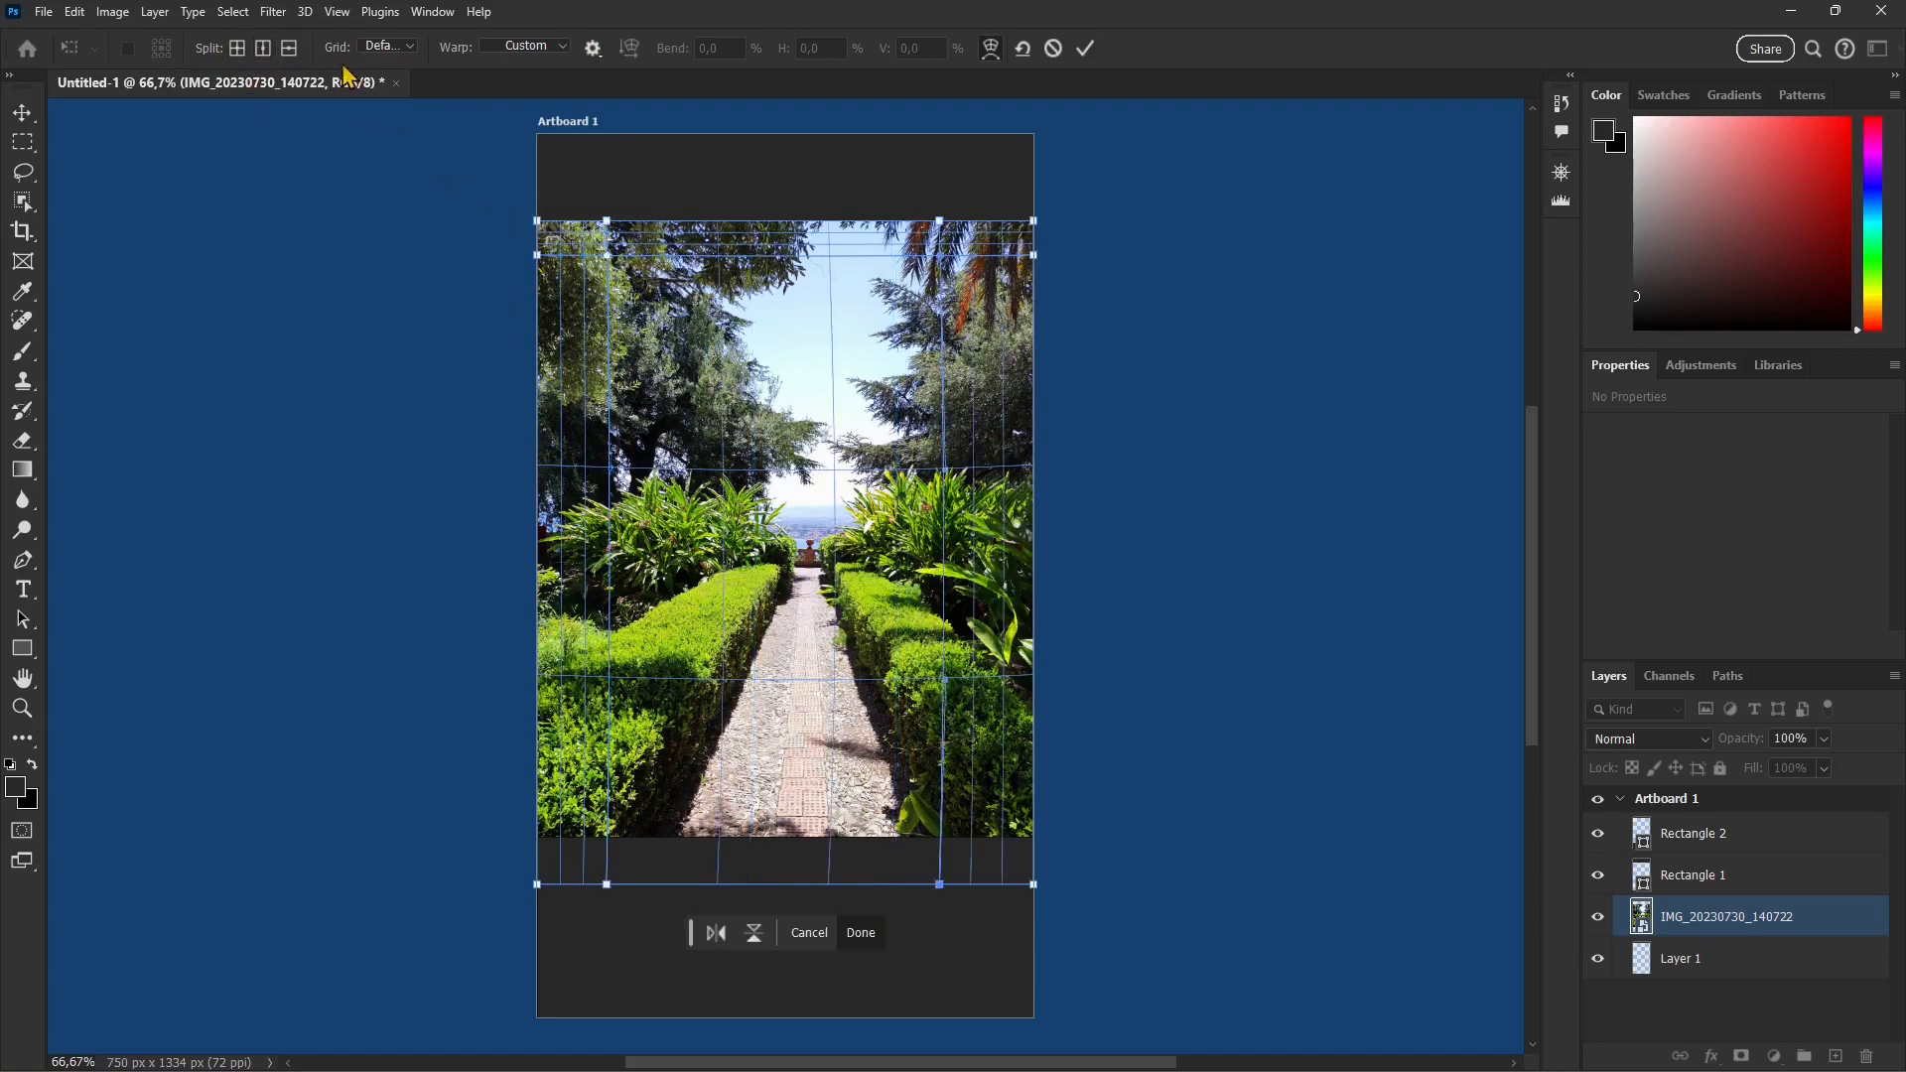
pyautogui.click(771, 804)
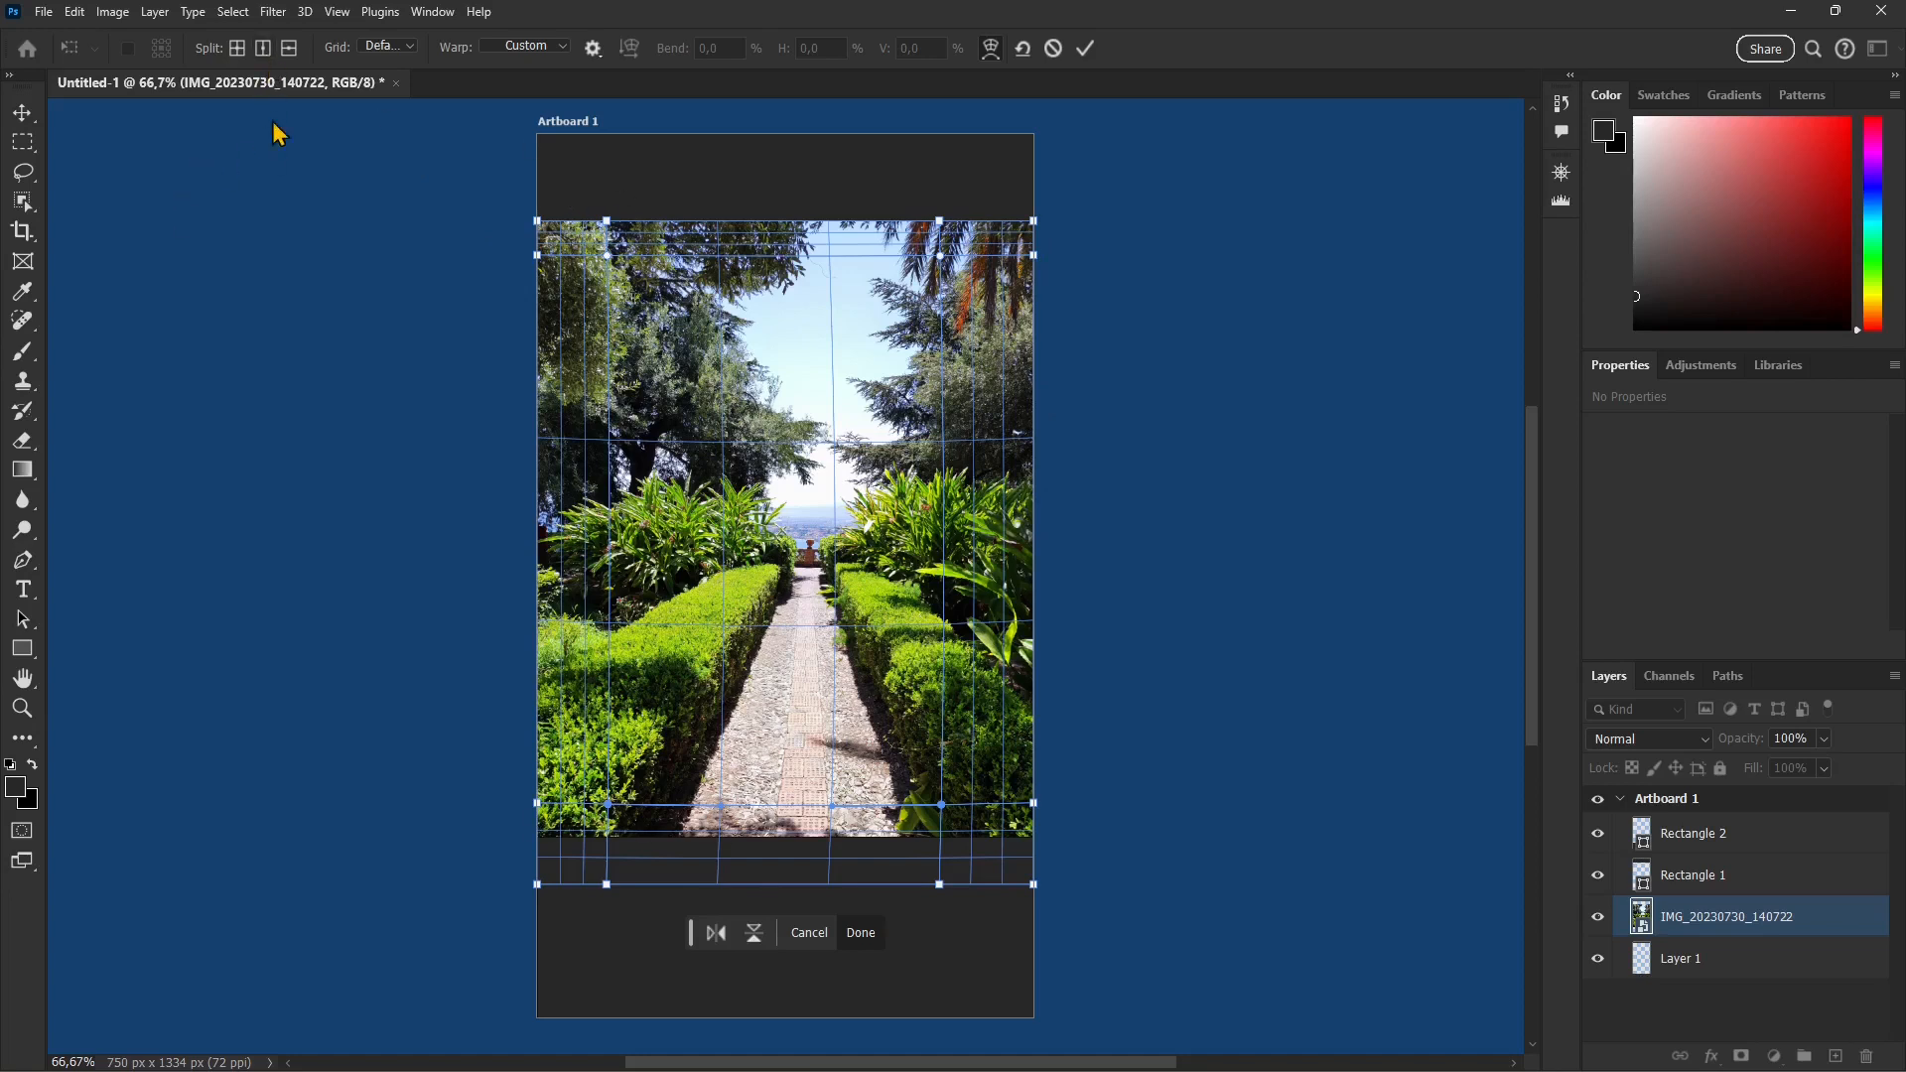
pyautogui.click(238, 51)
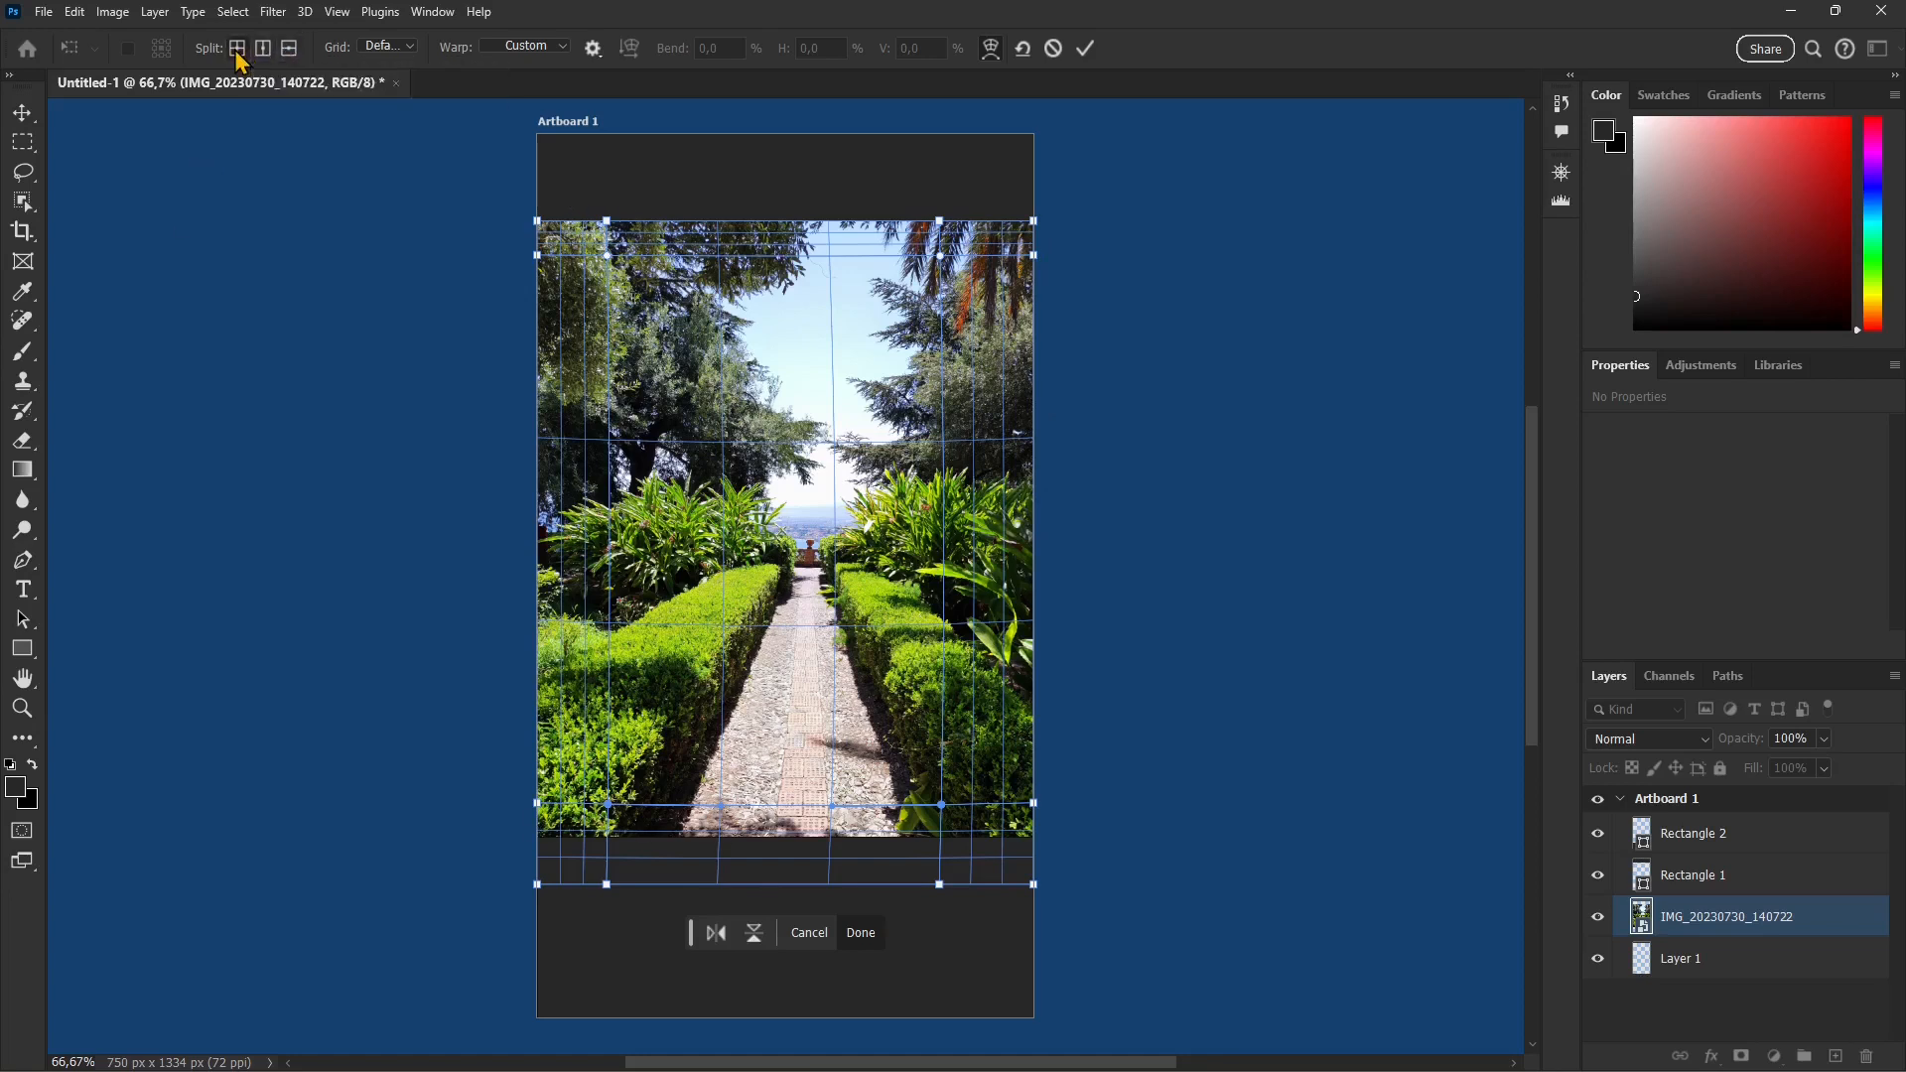
pyautogui.click(795, 557)
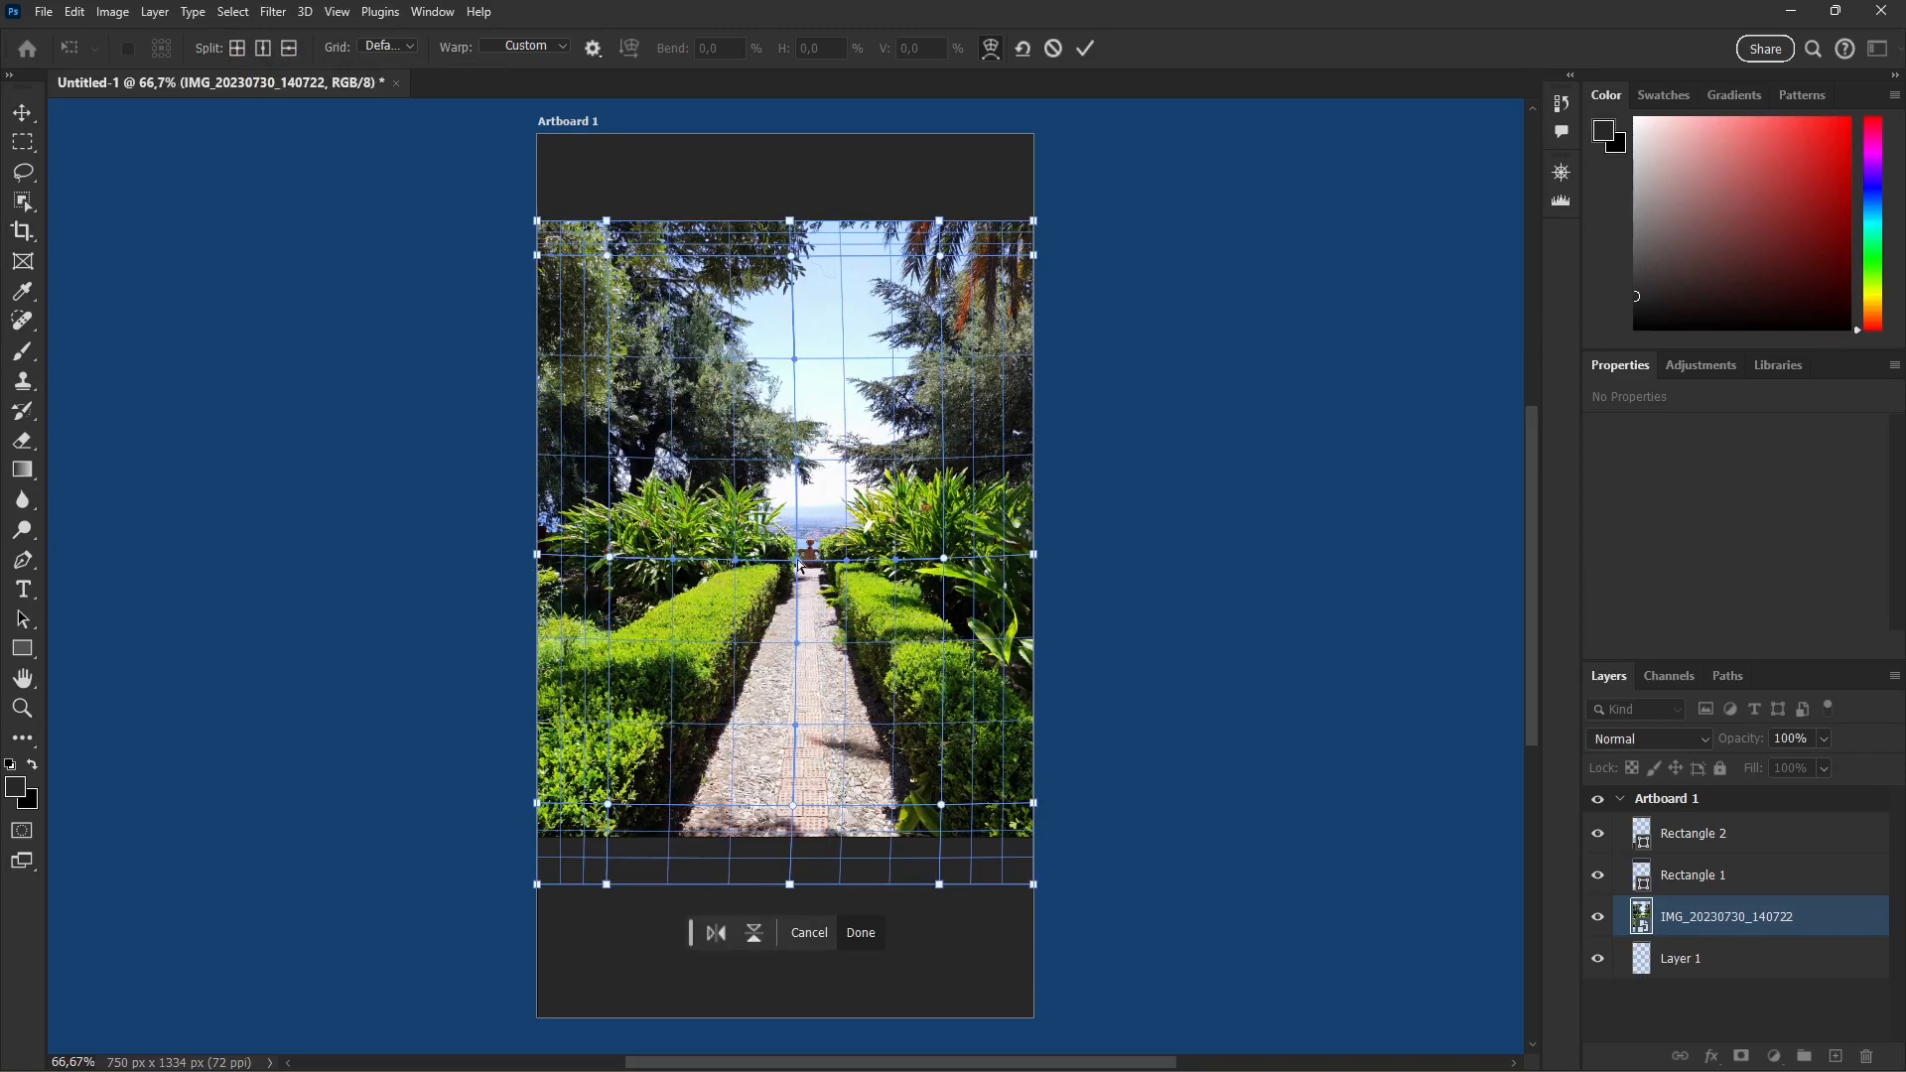
# Step: Distort the hedges and path of the garden photo by pulling areas within the split warp grid, and apply the warp
pyautogui.moveTo(800, 566); pyautogui.dragTo(900, 628)
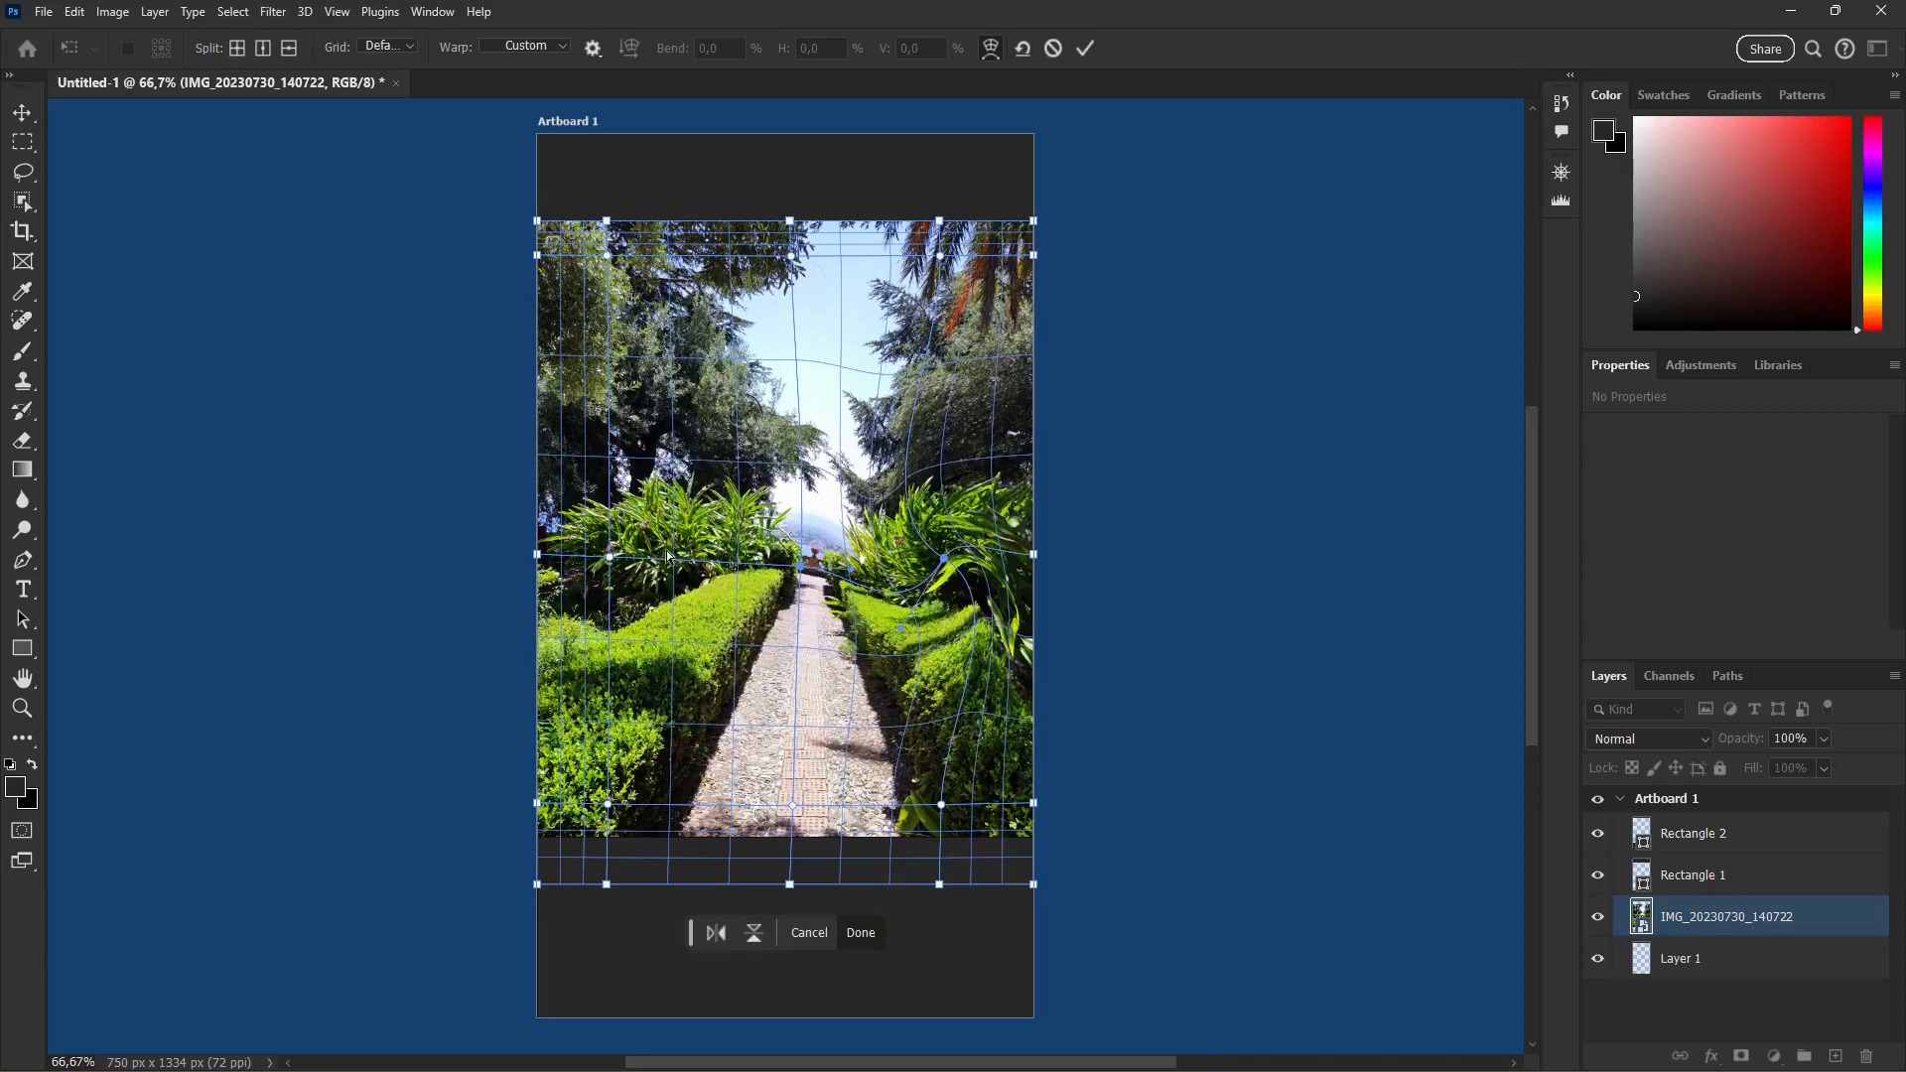
pyautogui.moveTo(614, 557); pyautogui.dragTo(719, 433)
pyautogui.moveTo(884, 593); pyautogui.dragTo(856, 564)
pyautogui.moveTo(782, 628)
pyautogui.mouseDown()
pyautogui.moveTo(767, 697)
pyautogui.moveTo(765, 656)
pyautogui.mouseUp()
pyautogui.moveTo(786, 572); pyautogui.dragTo(802, 584)
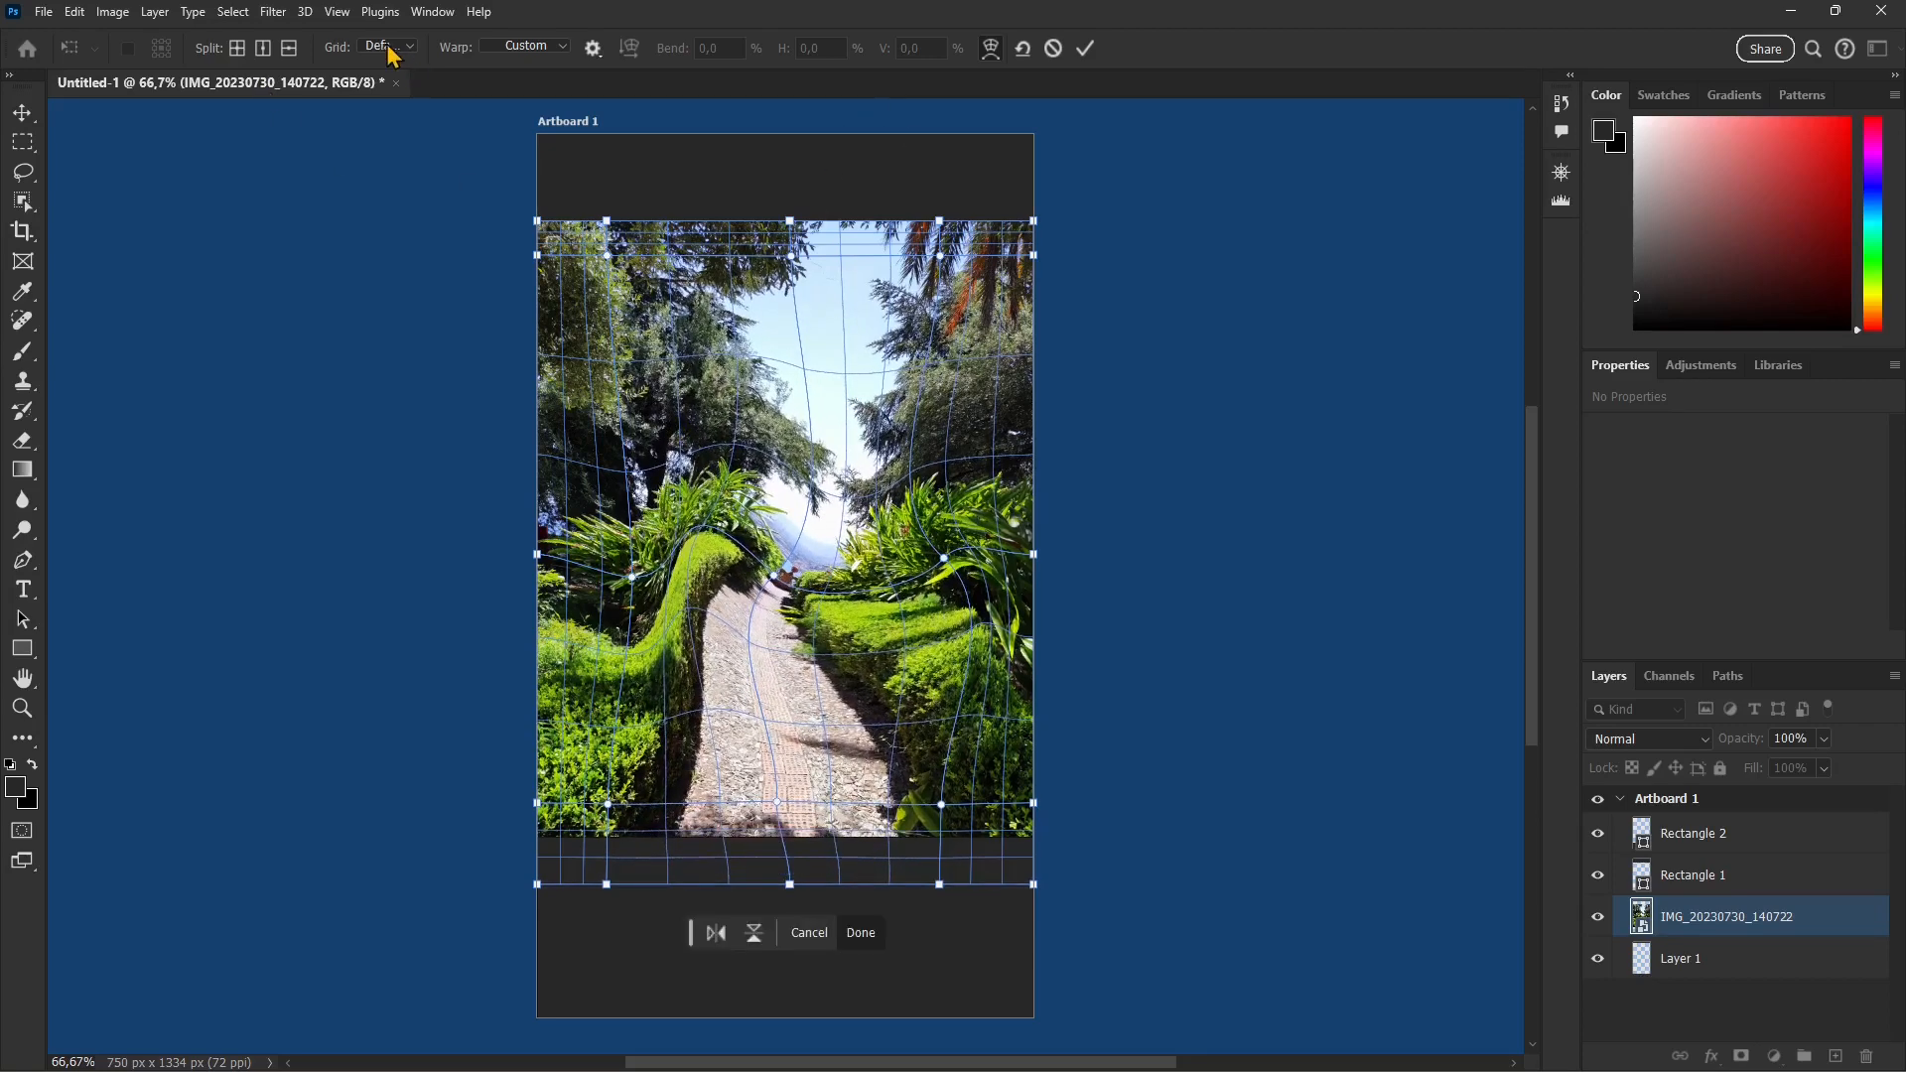
pyautogui.click(1086, 51)
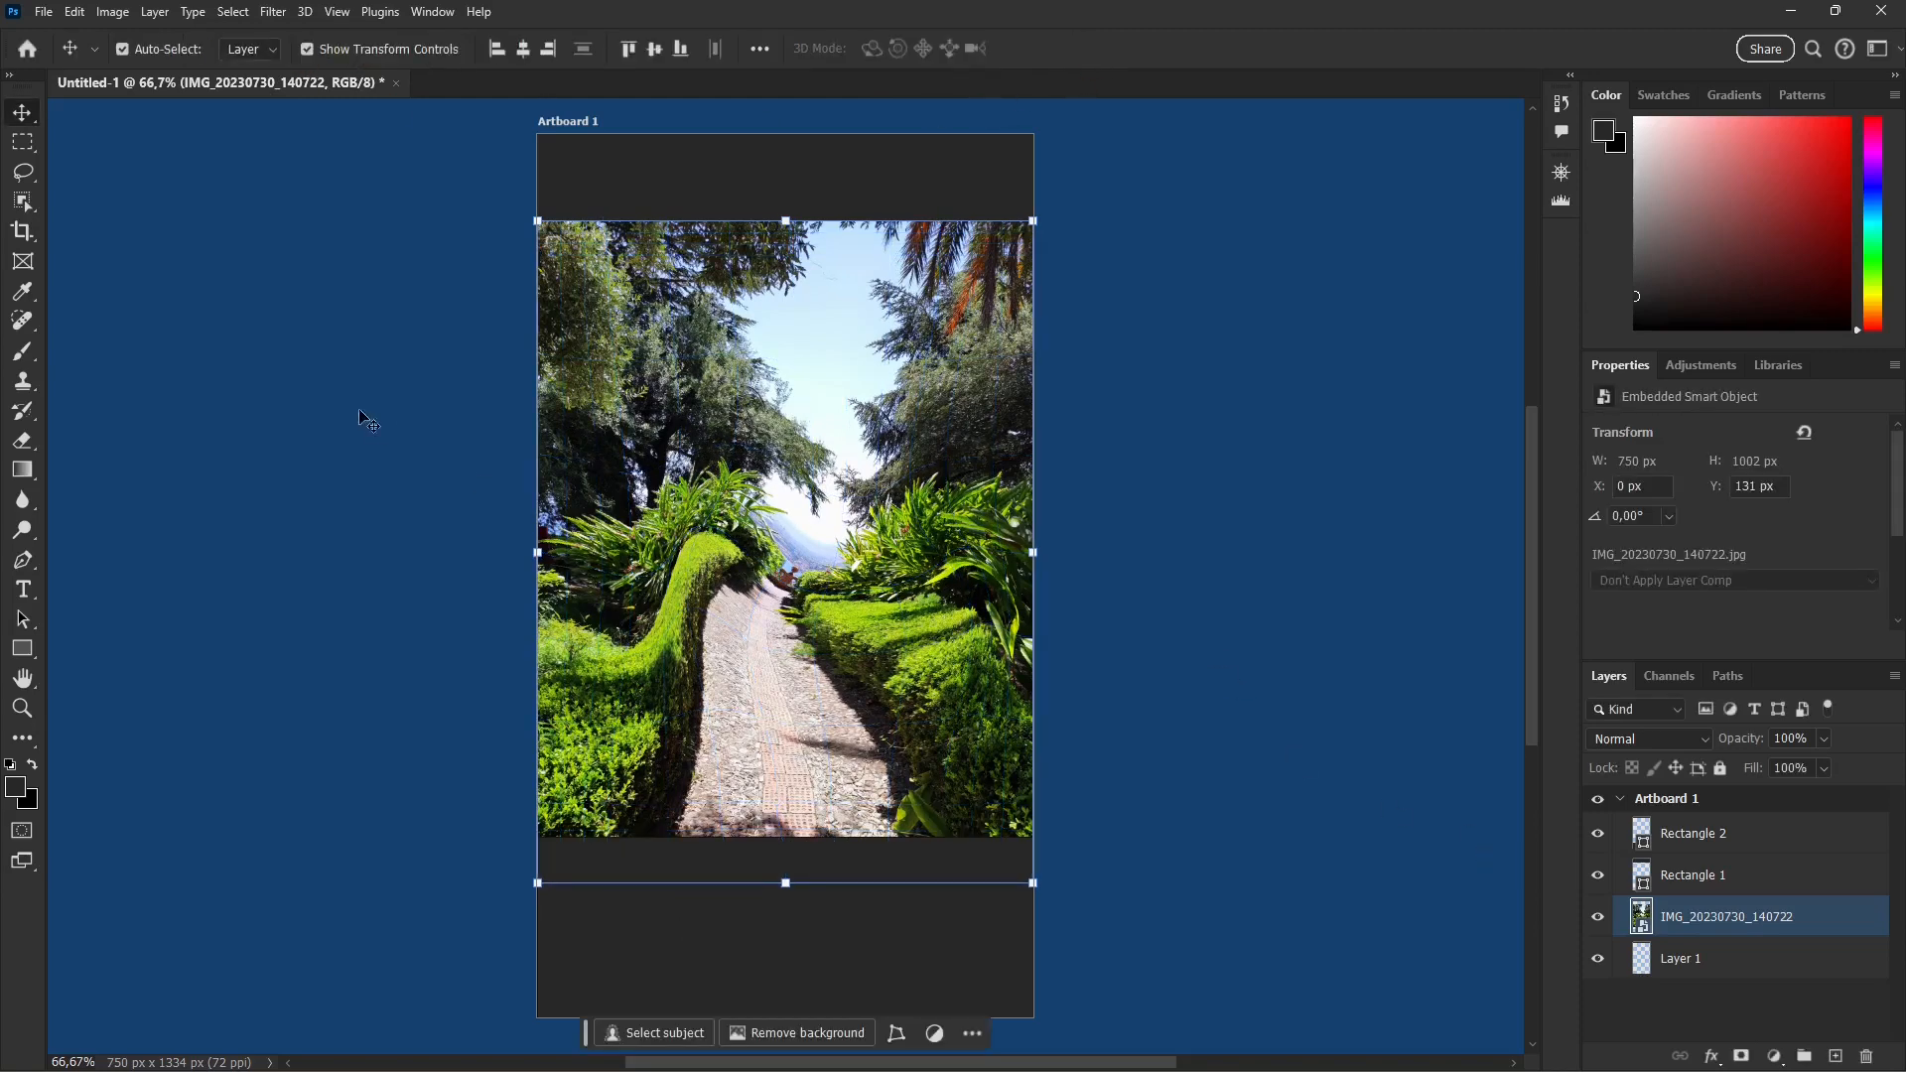
# Step: Place the photo IMG_20230912_105432 as an embedded object and stretch its upper edge to a height of 22.35%, covering the garden photo
pyautogui.click(44, 11)
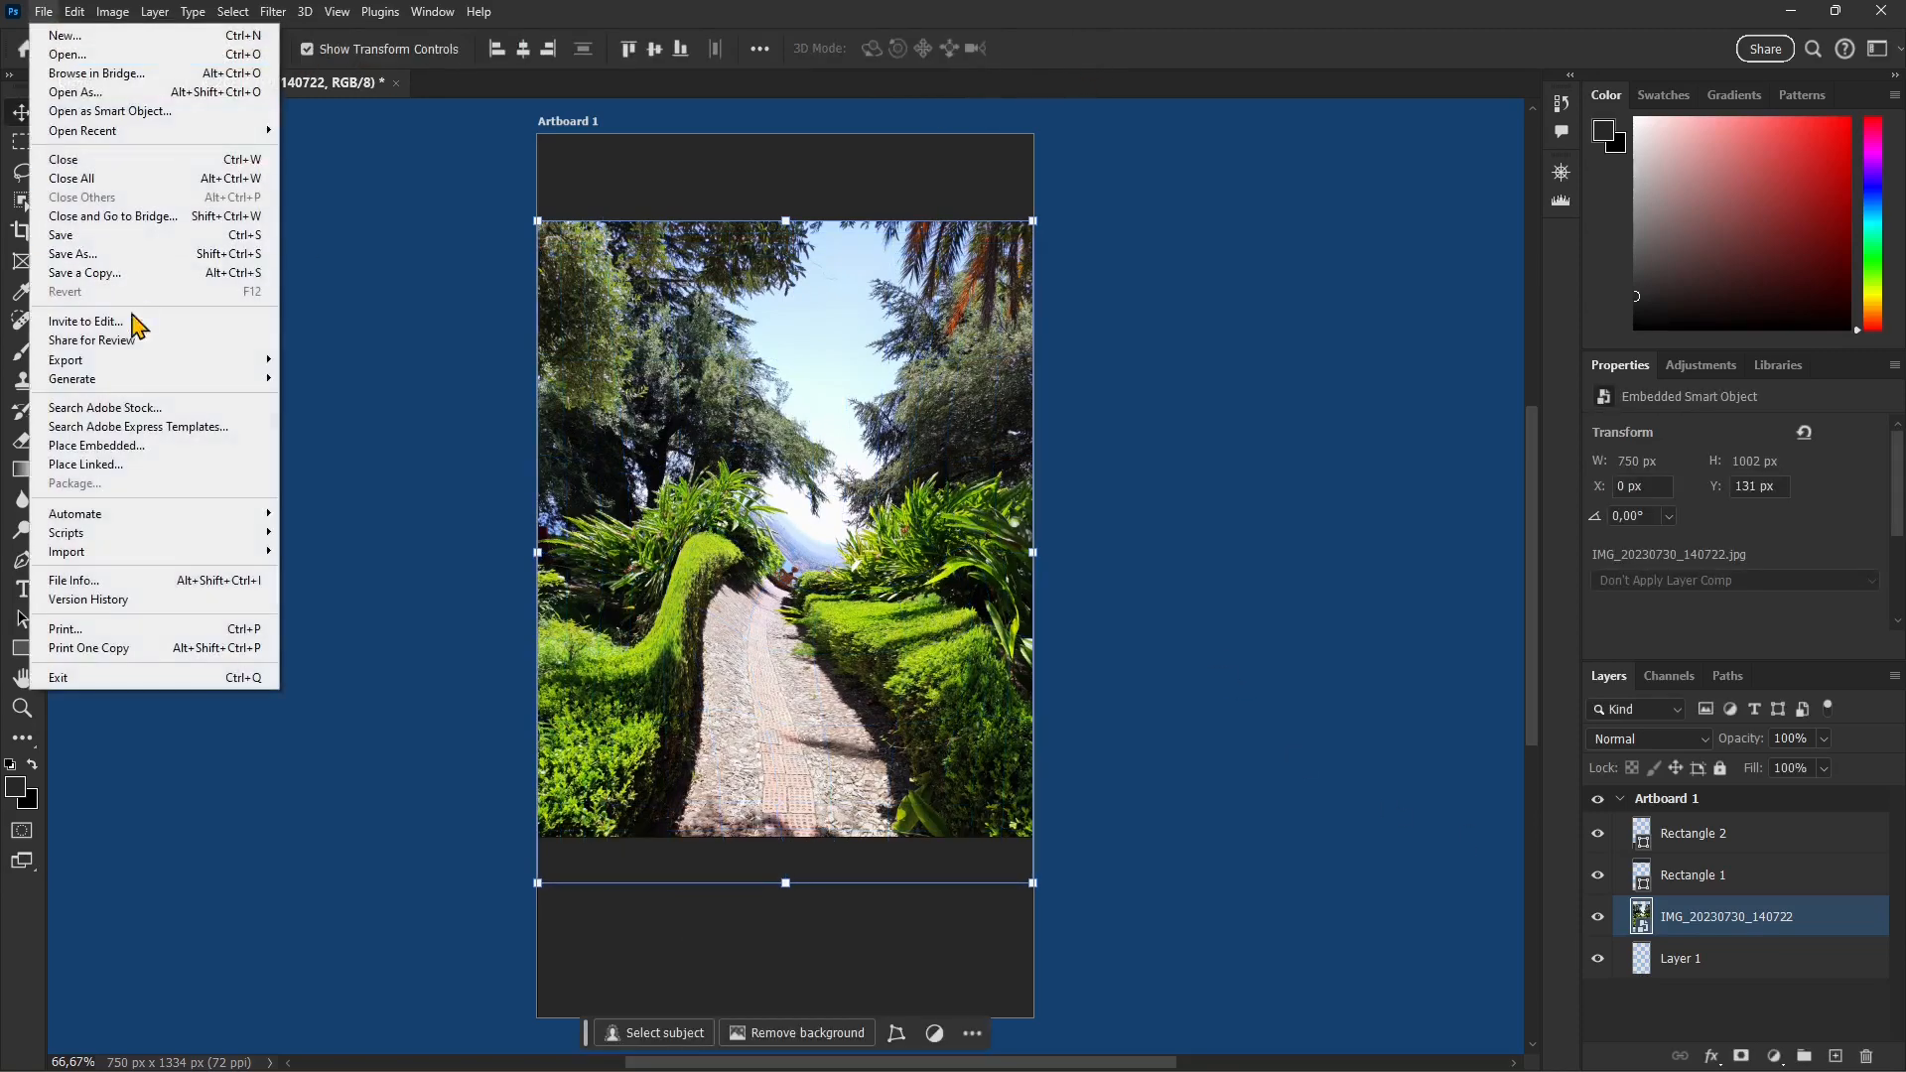
pyautogui.click(149, 445)
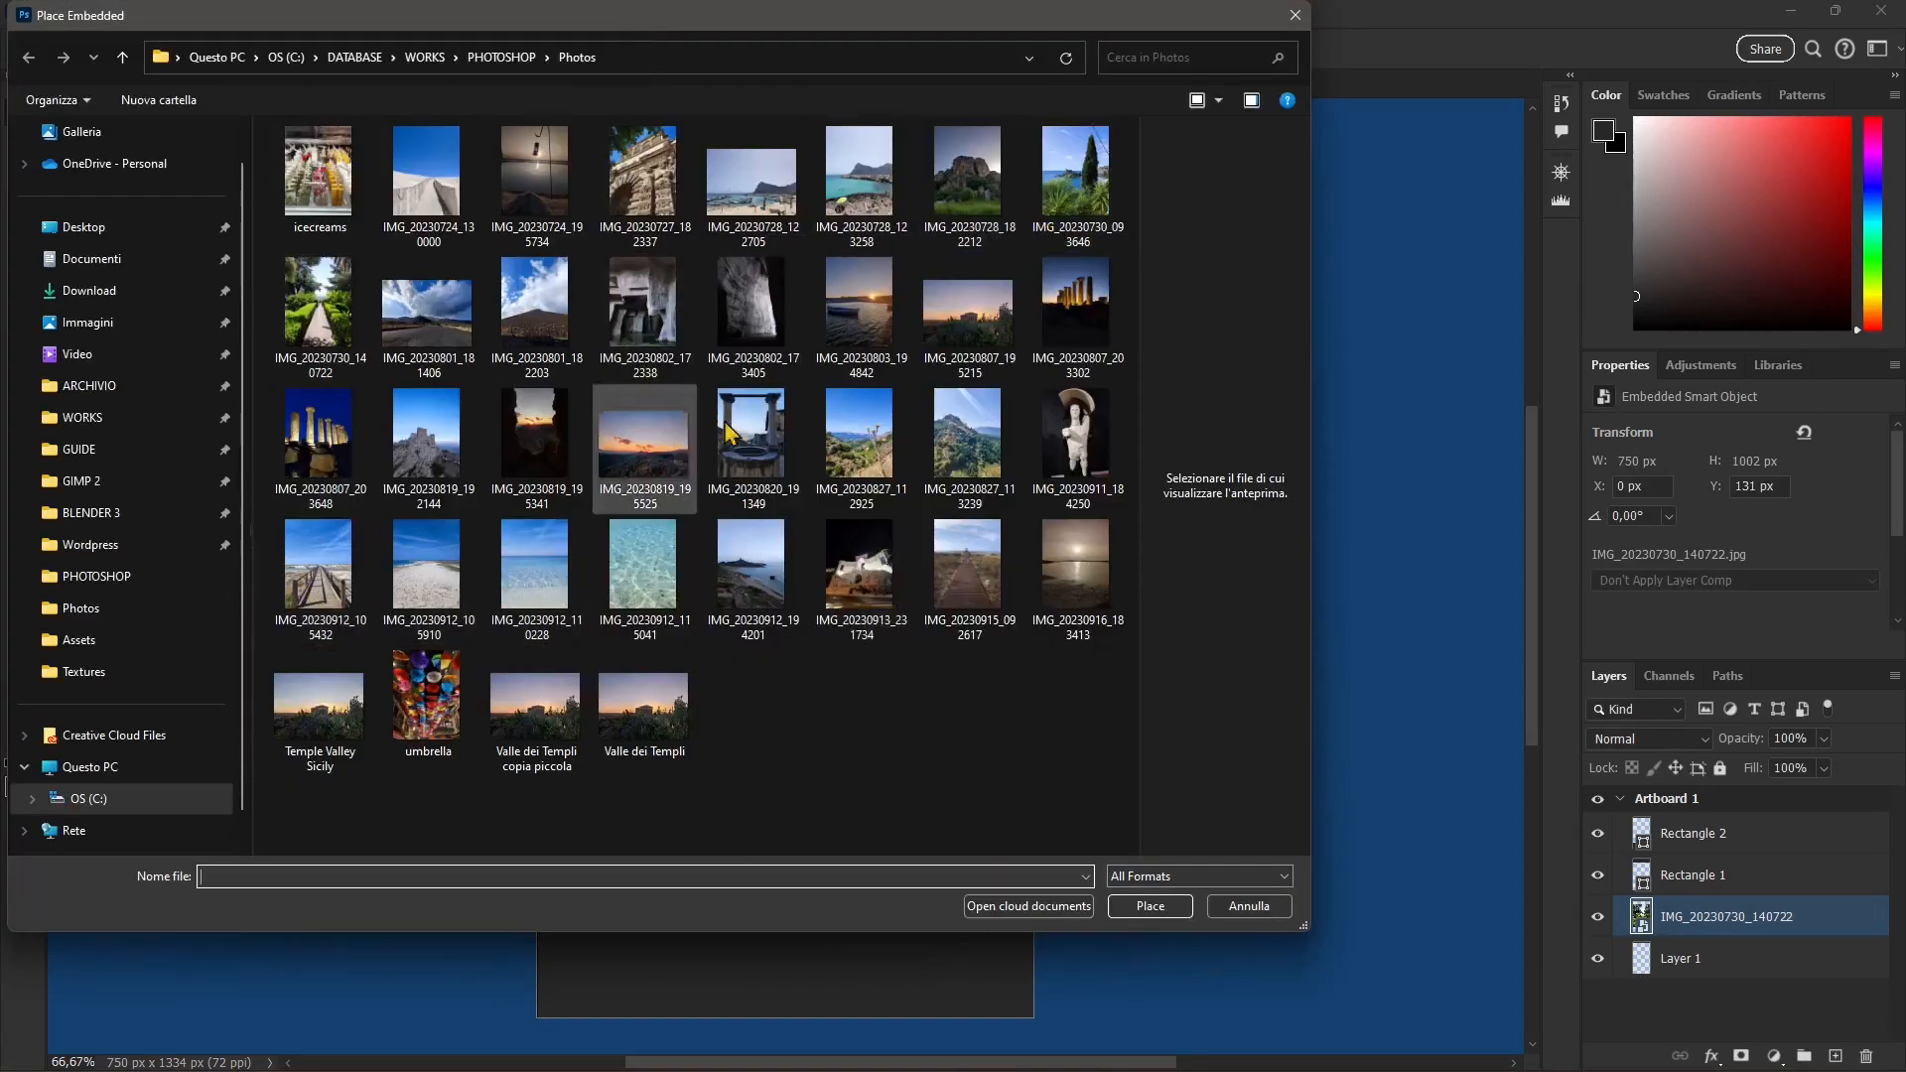
pyautogui.click(327, 603)
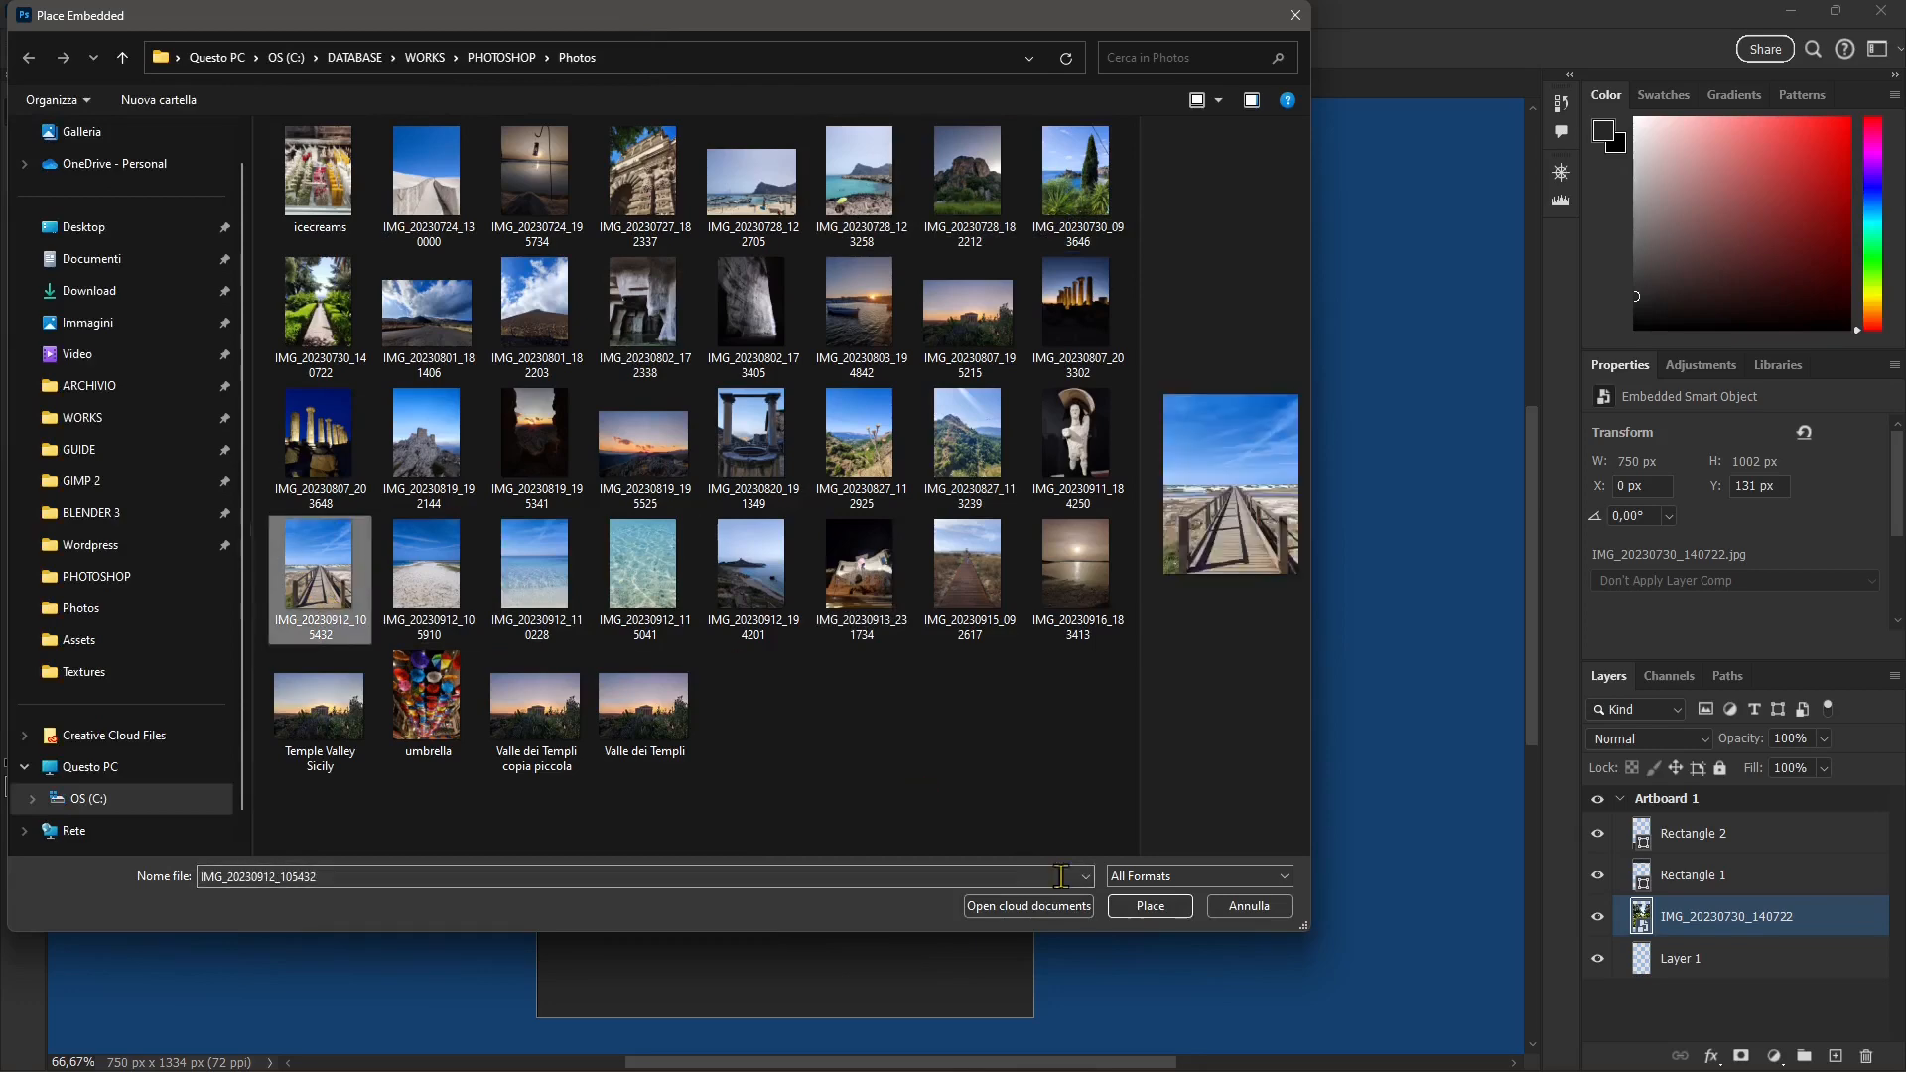
pyautogui.click(1148, 905)
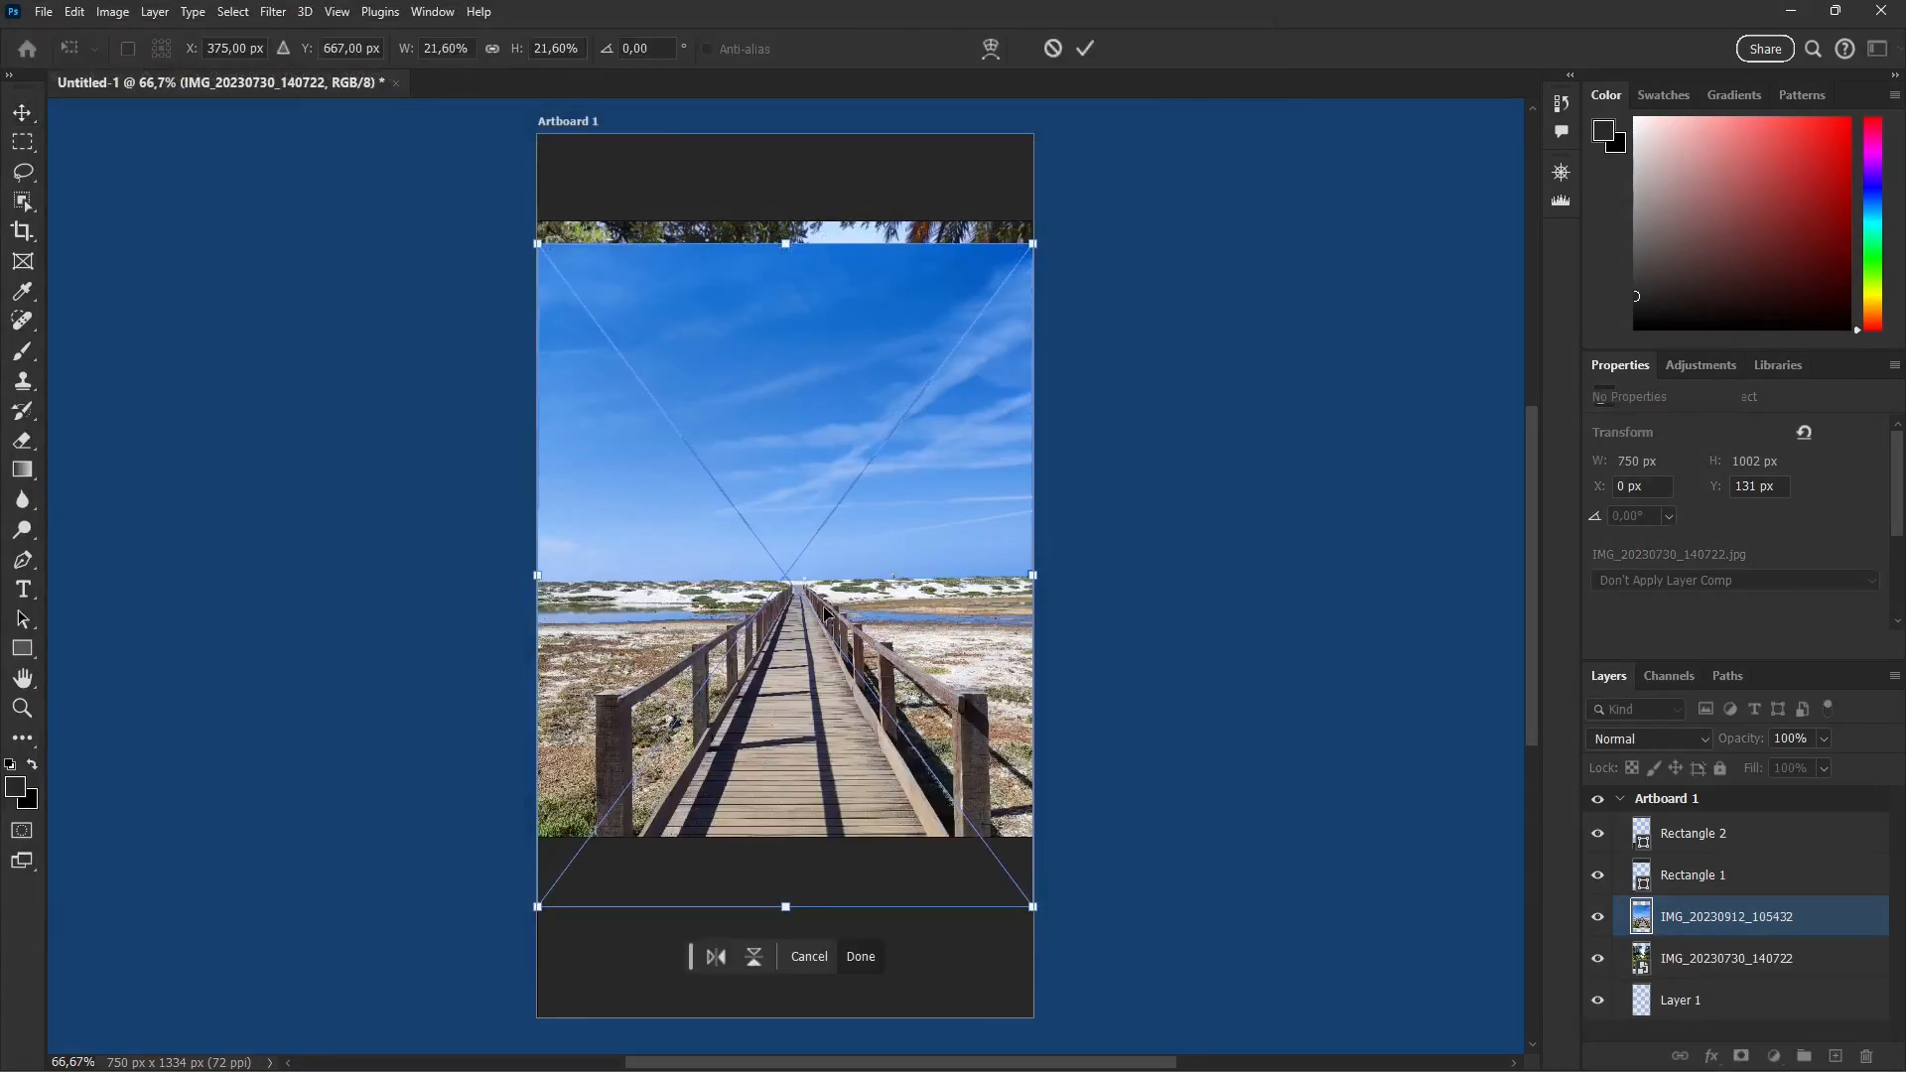
pyautogui.moveTo(783, 239); pyautogui.dragTo(792, 222)
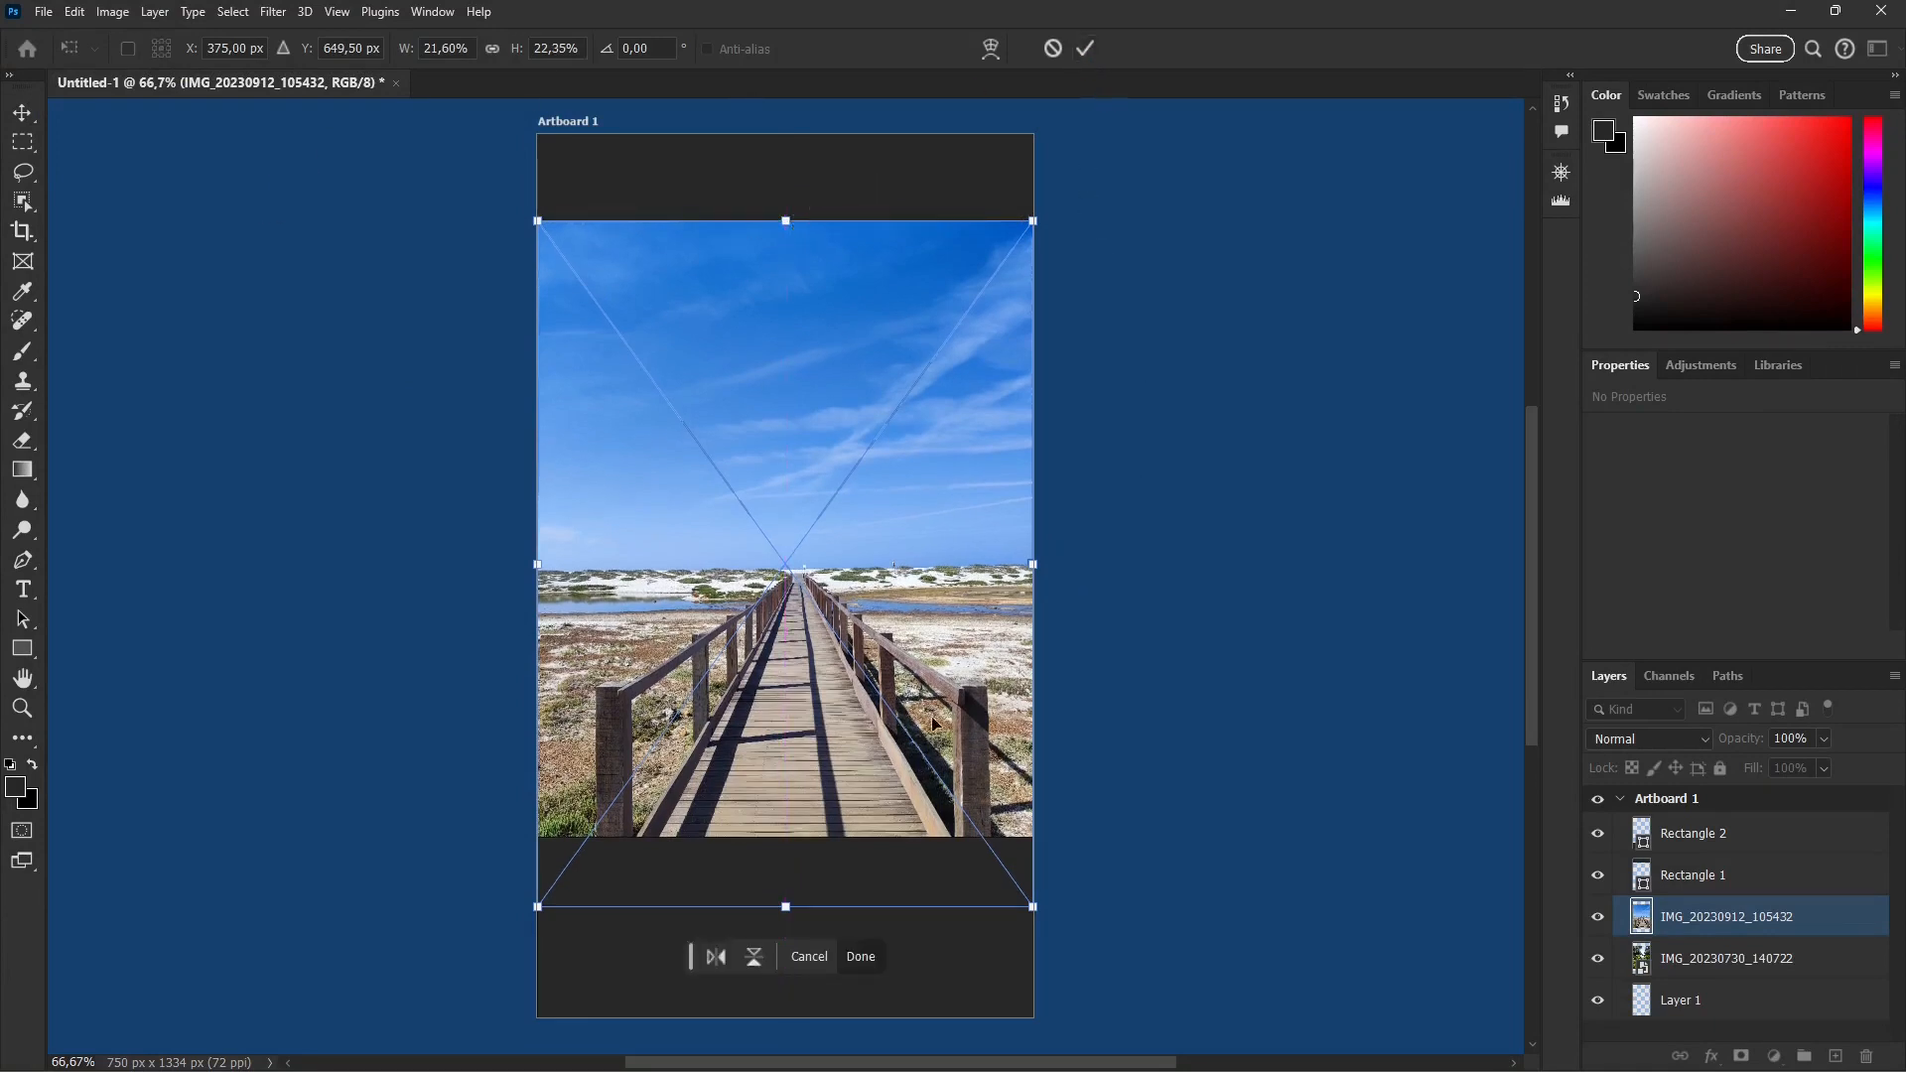
# Step: Switch the boardwalk photo to warping with a 5 x 5 grid and nudge its centre slightly sideways
pyautogui.click(990, 49)
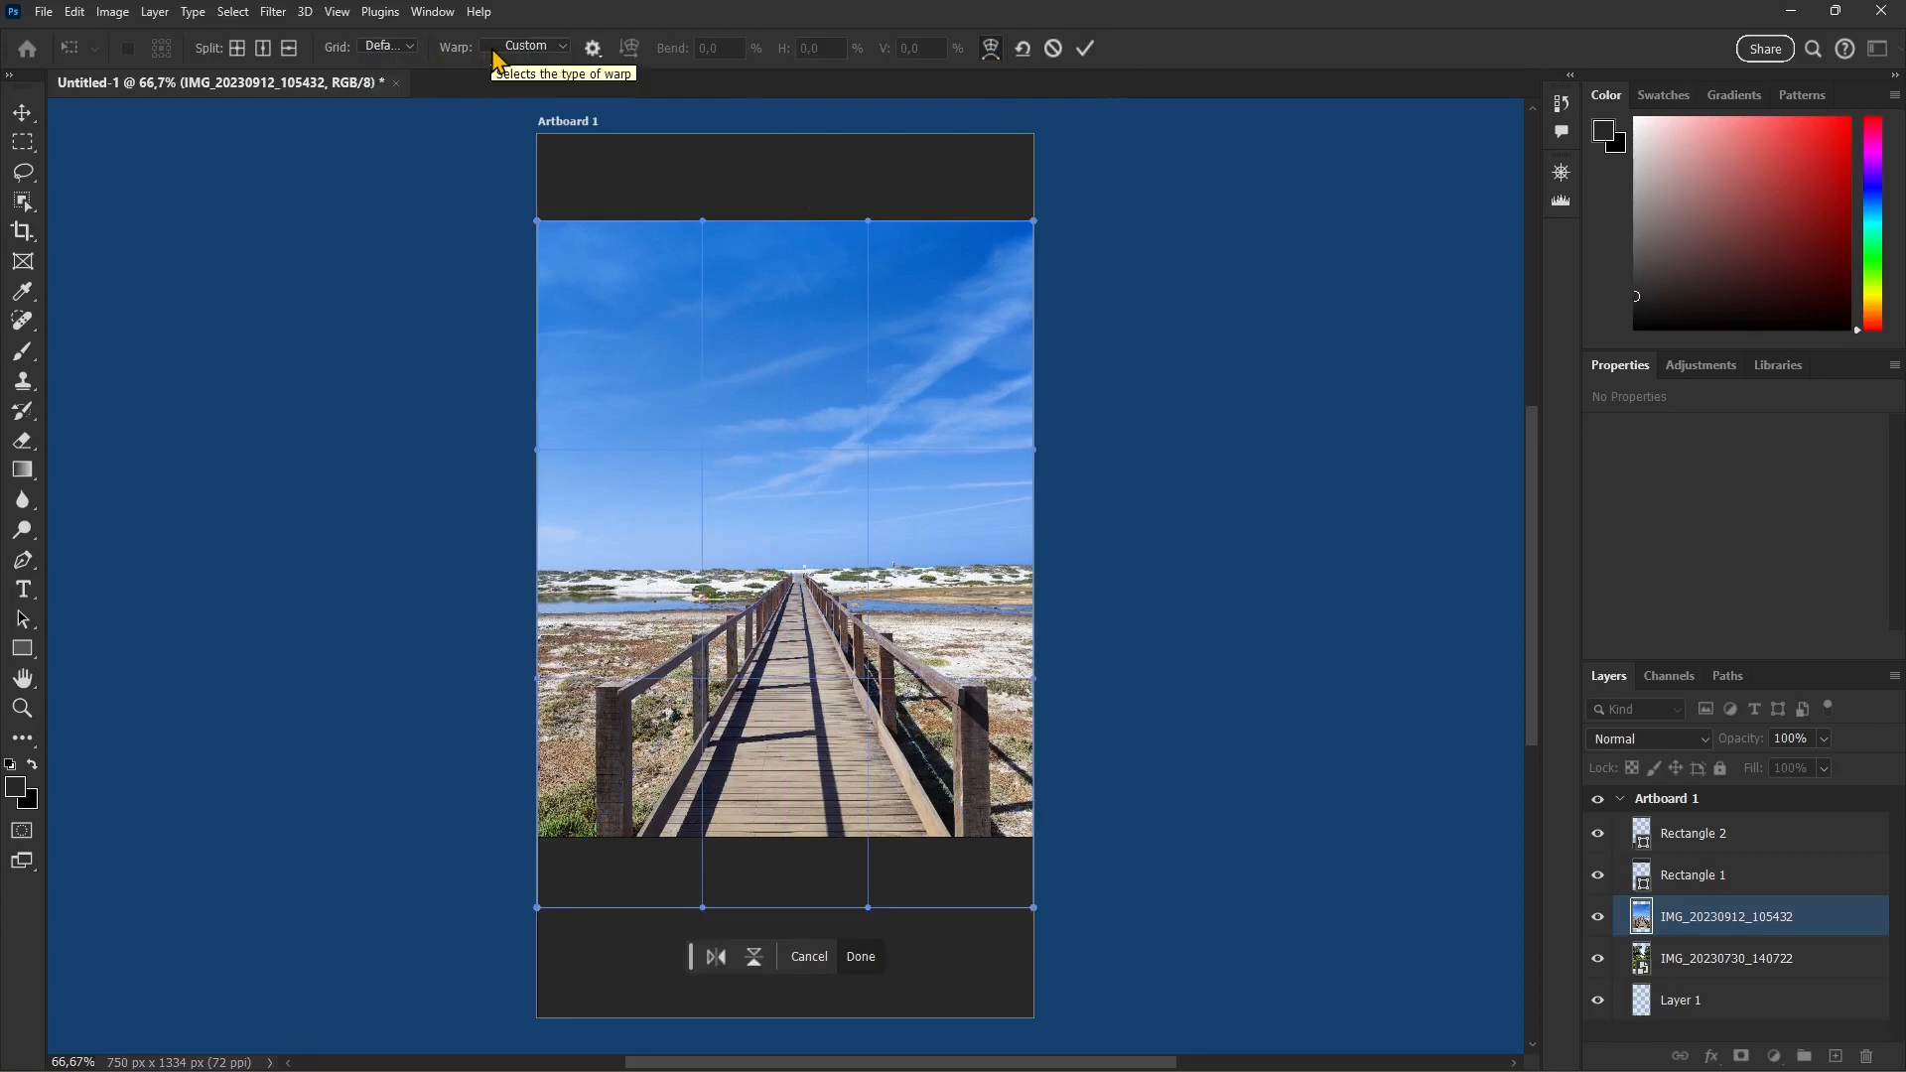
pyautogui.click(402, 51)
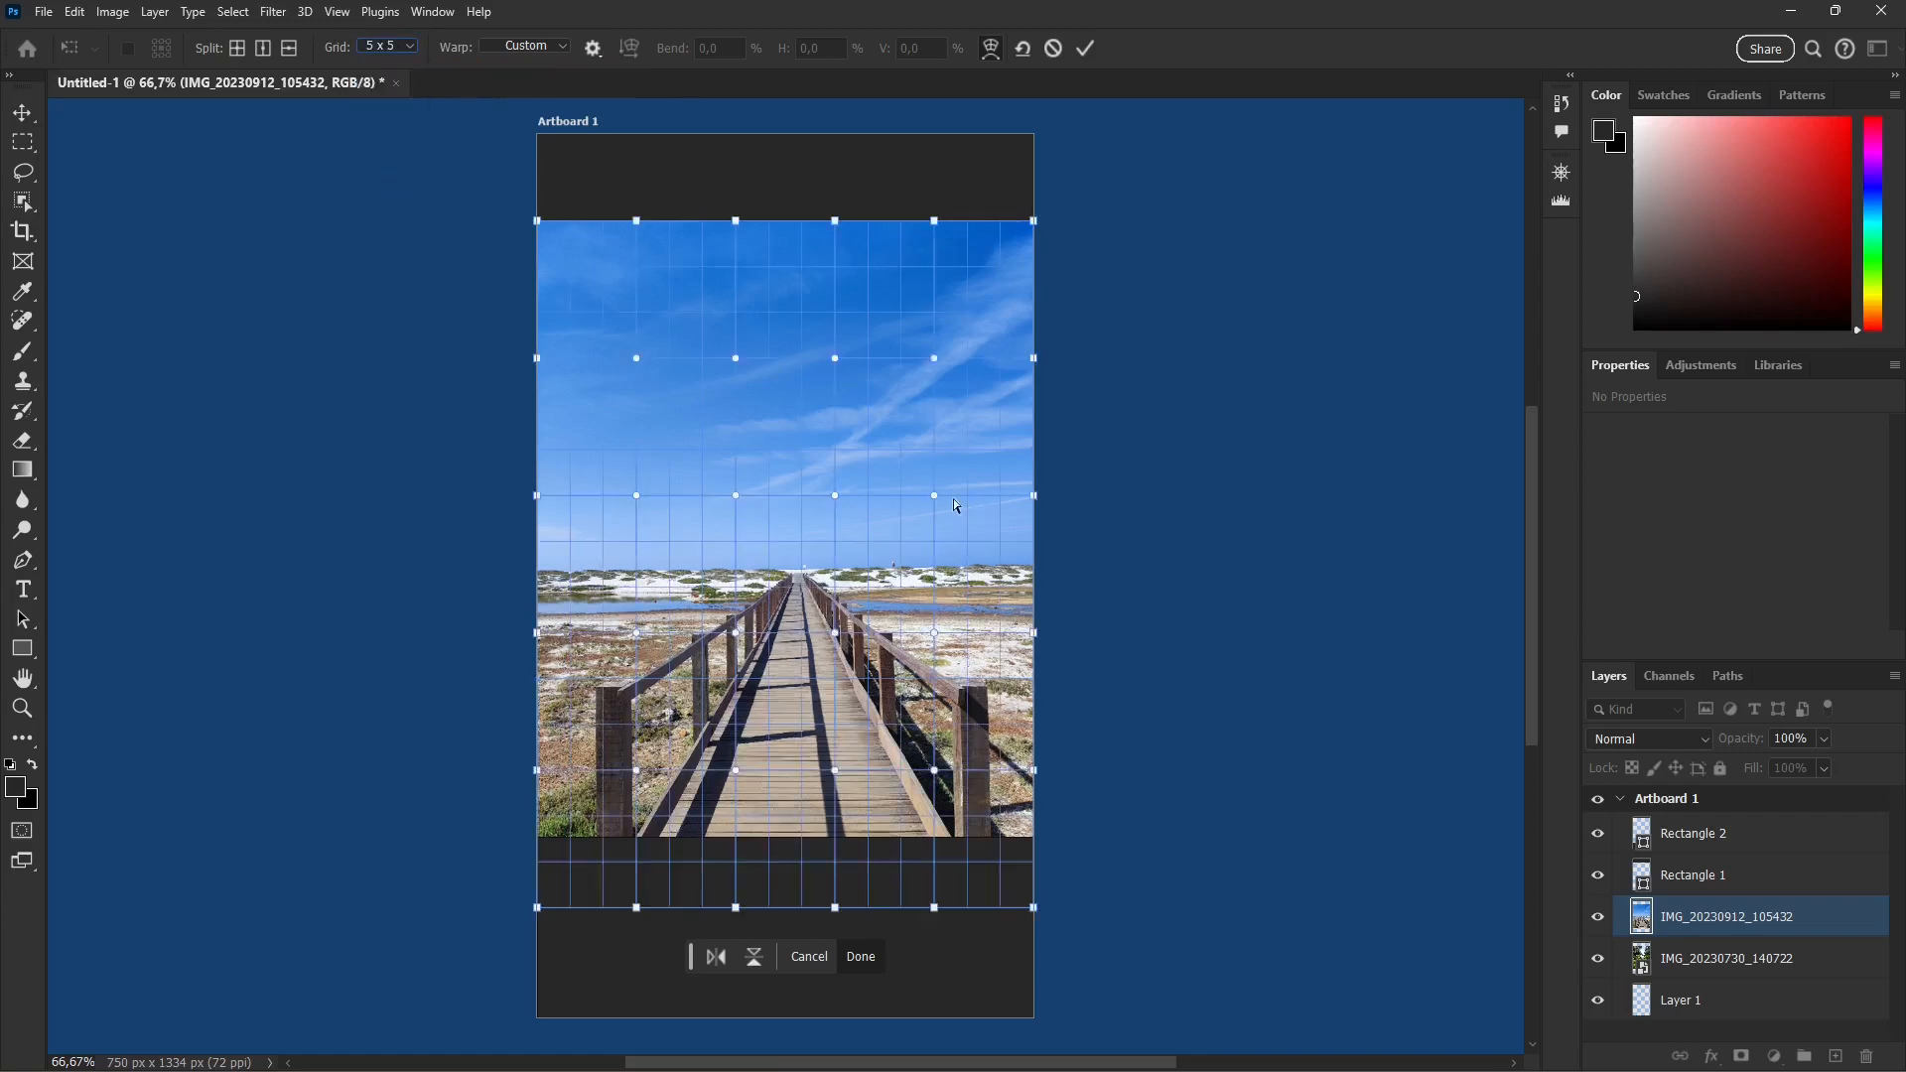
pyautogui.moveTo(799, 576)
pyautogui.mouseDown()
pyautogui.moveTo(788, 610)
pyautogui.moveTo(793, 575)
pyautogui.mouseUp()
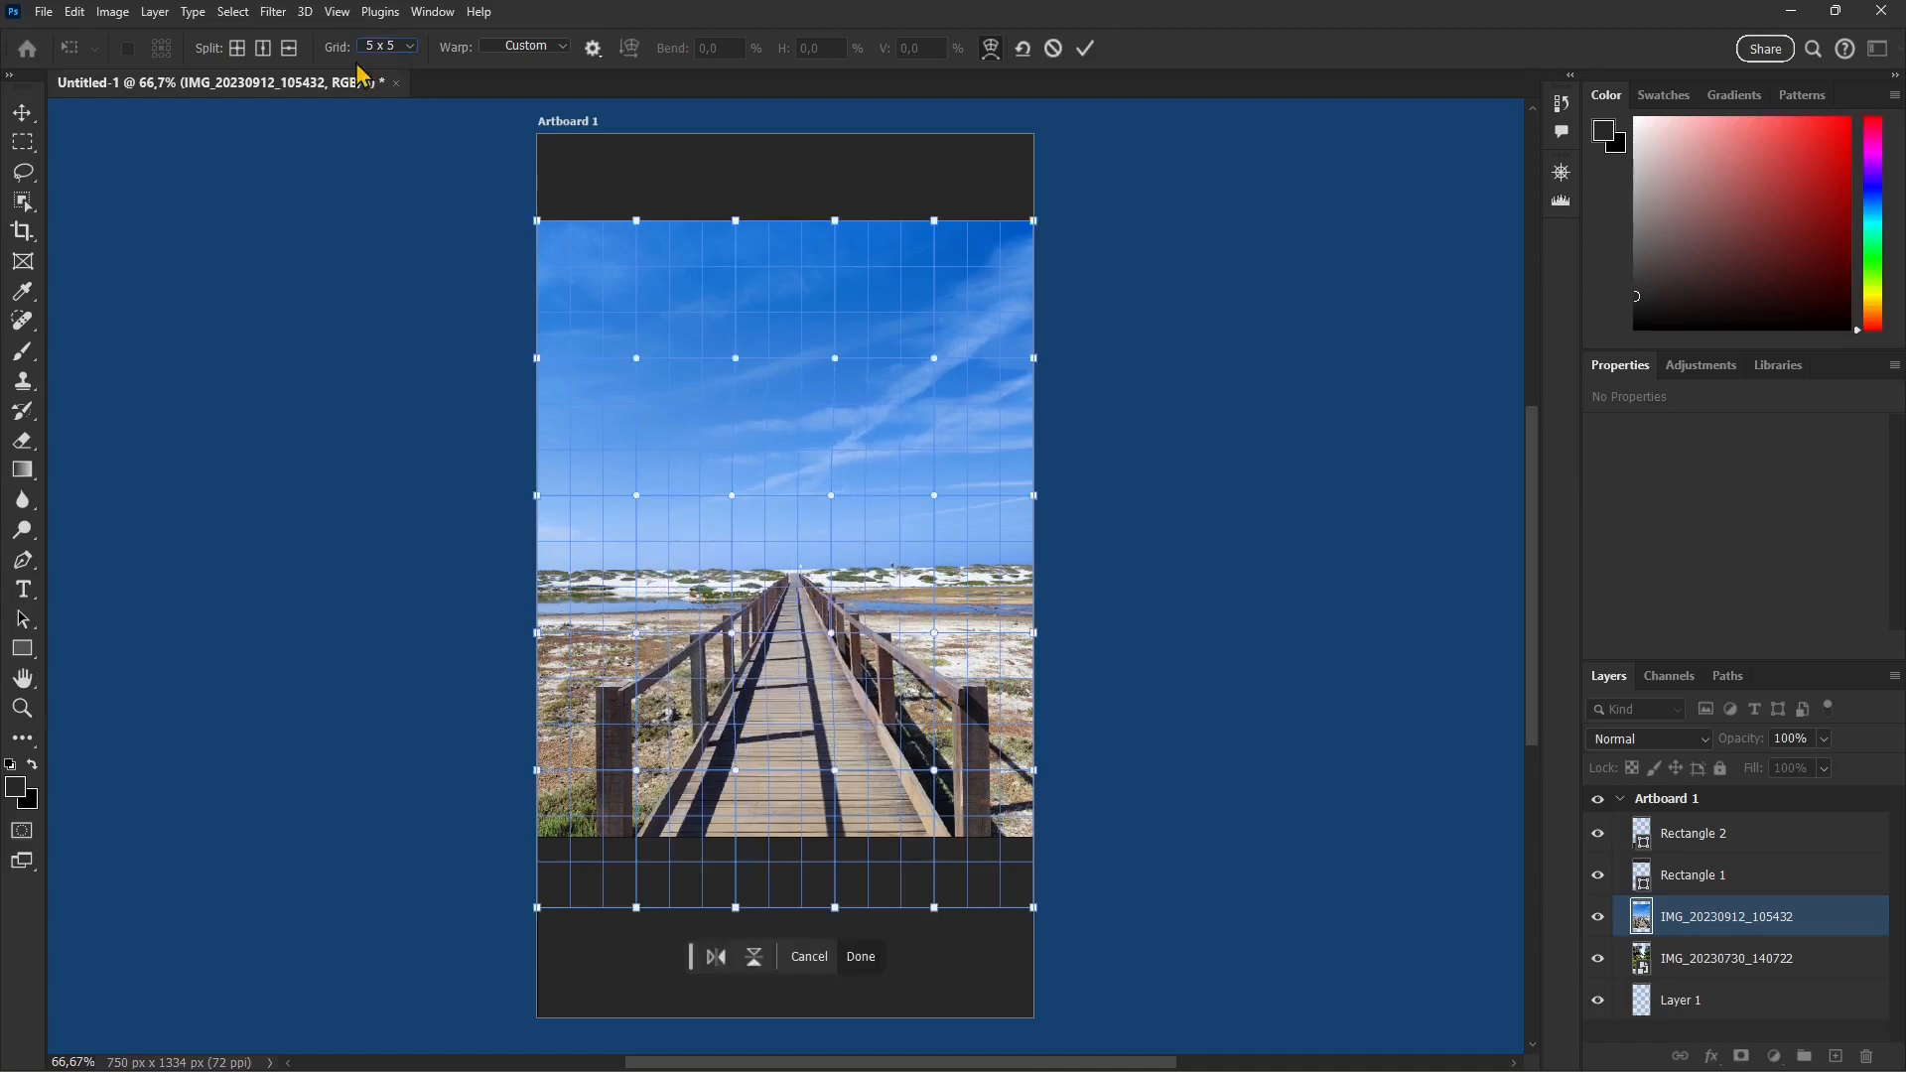
# Step: Replace the warp grid on the boardwalk photo with a custom grid of 3 columns and 3 rows, discarding the edits
pyautogui.click(390, 47)
pyautogui.click(390, 64)
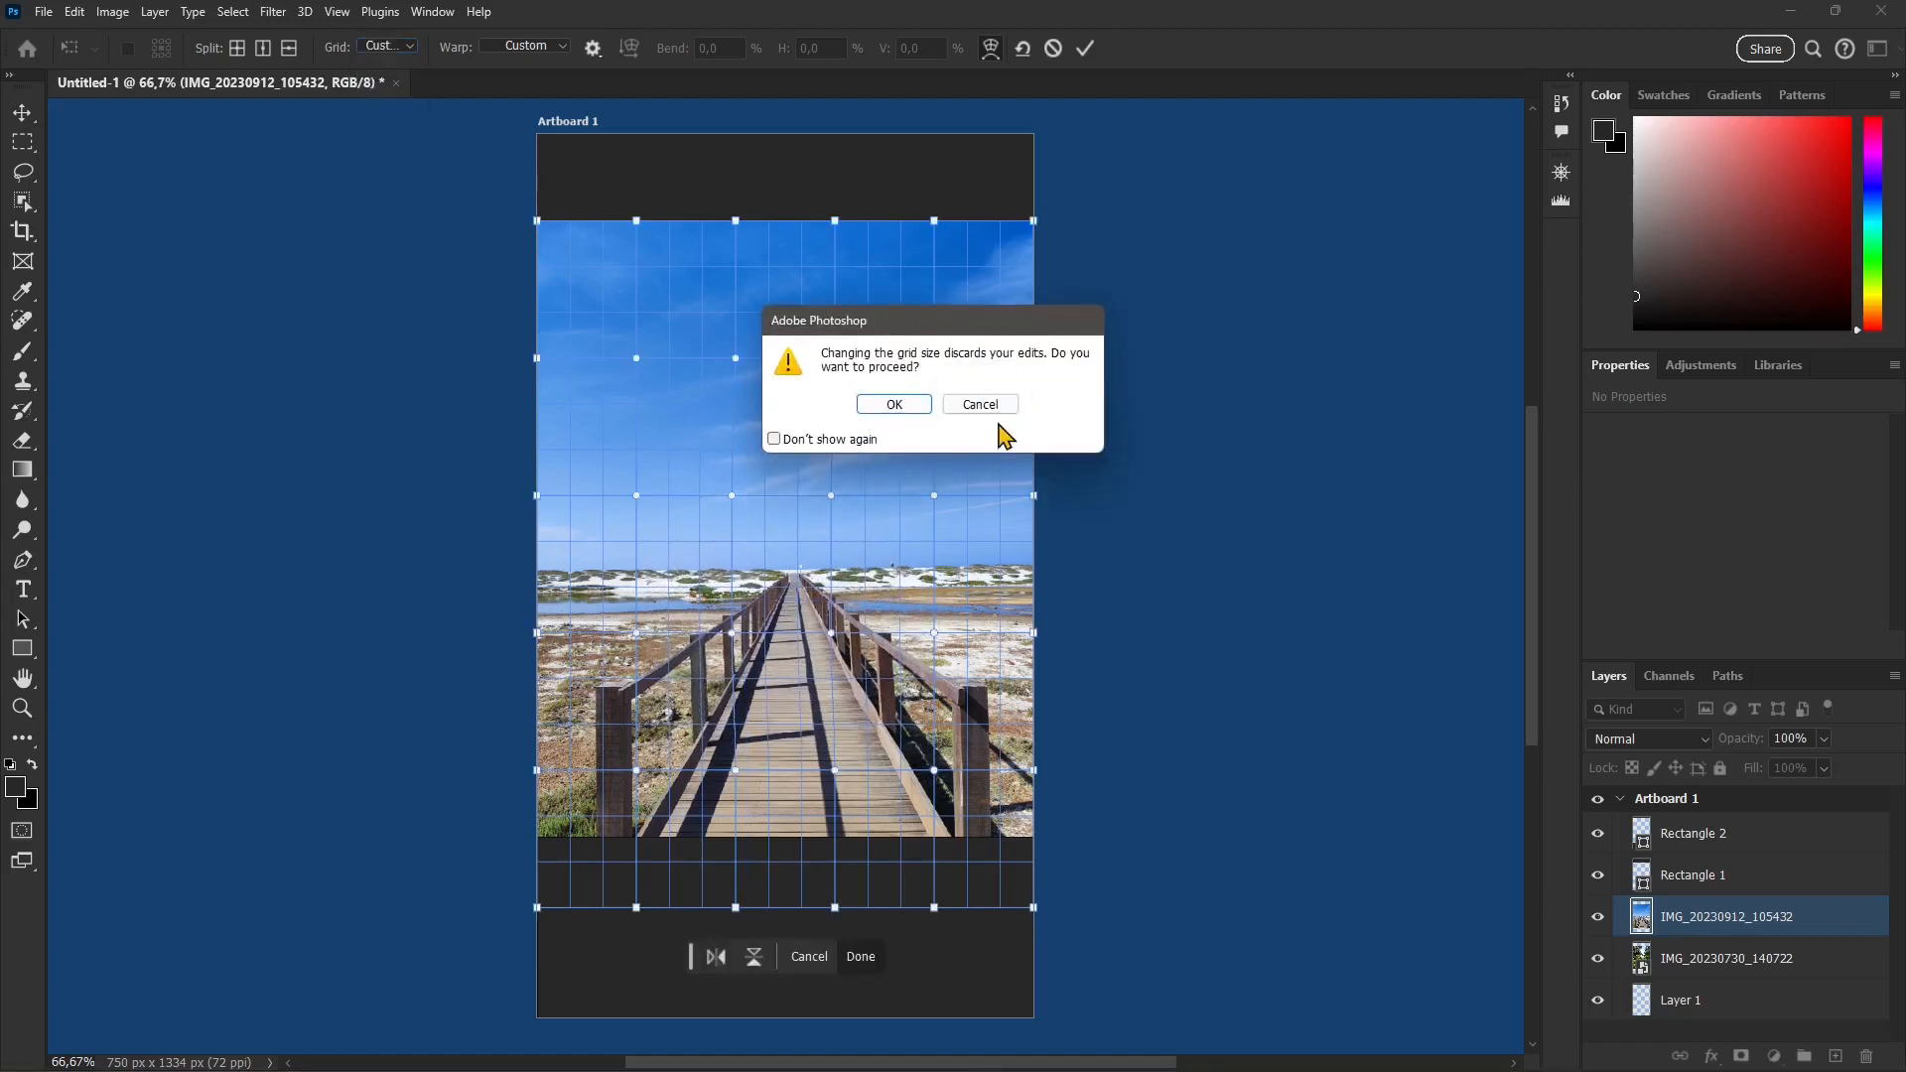
pyautogui.click(898, 407)
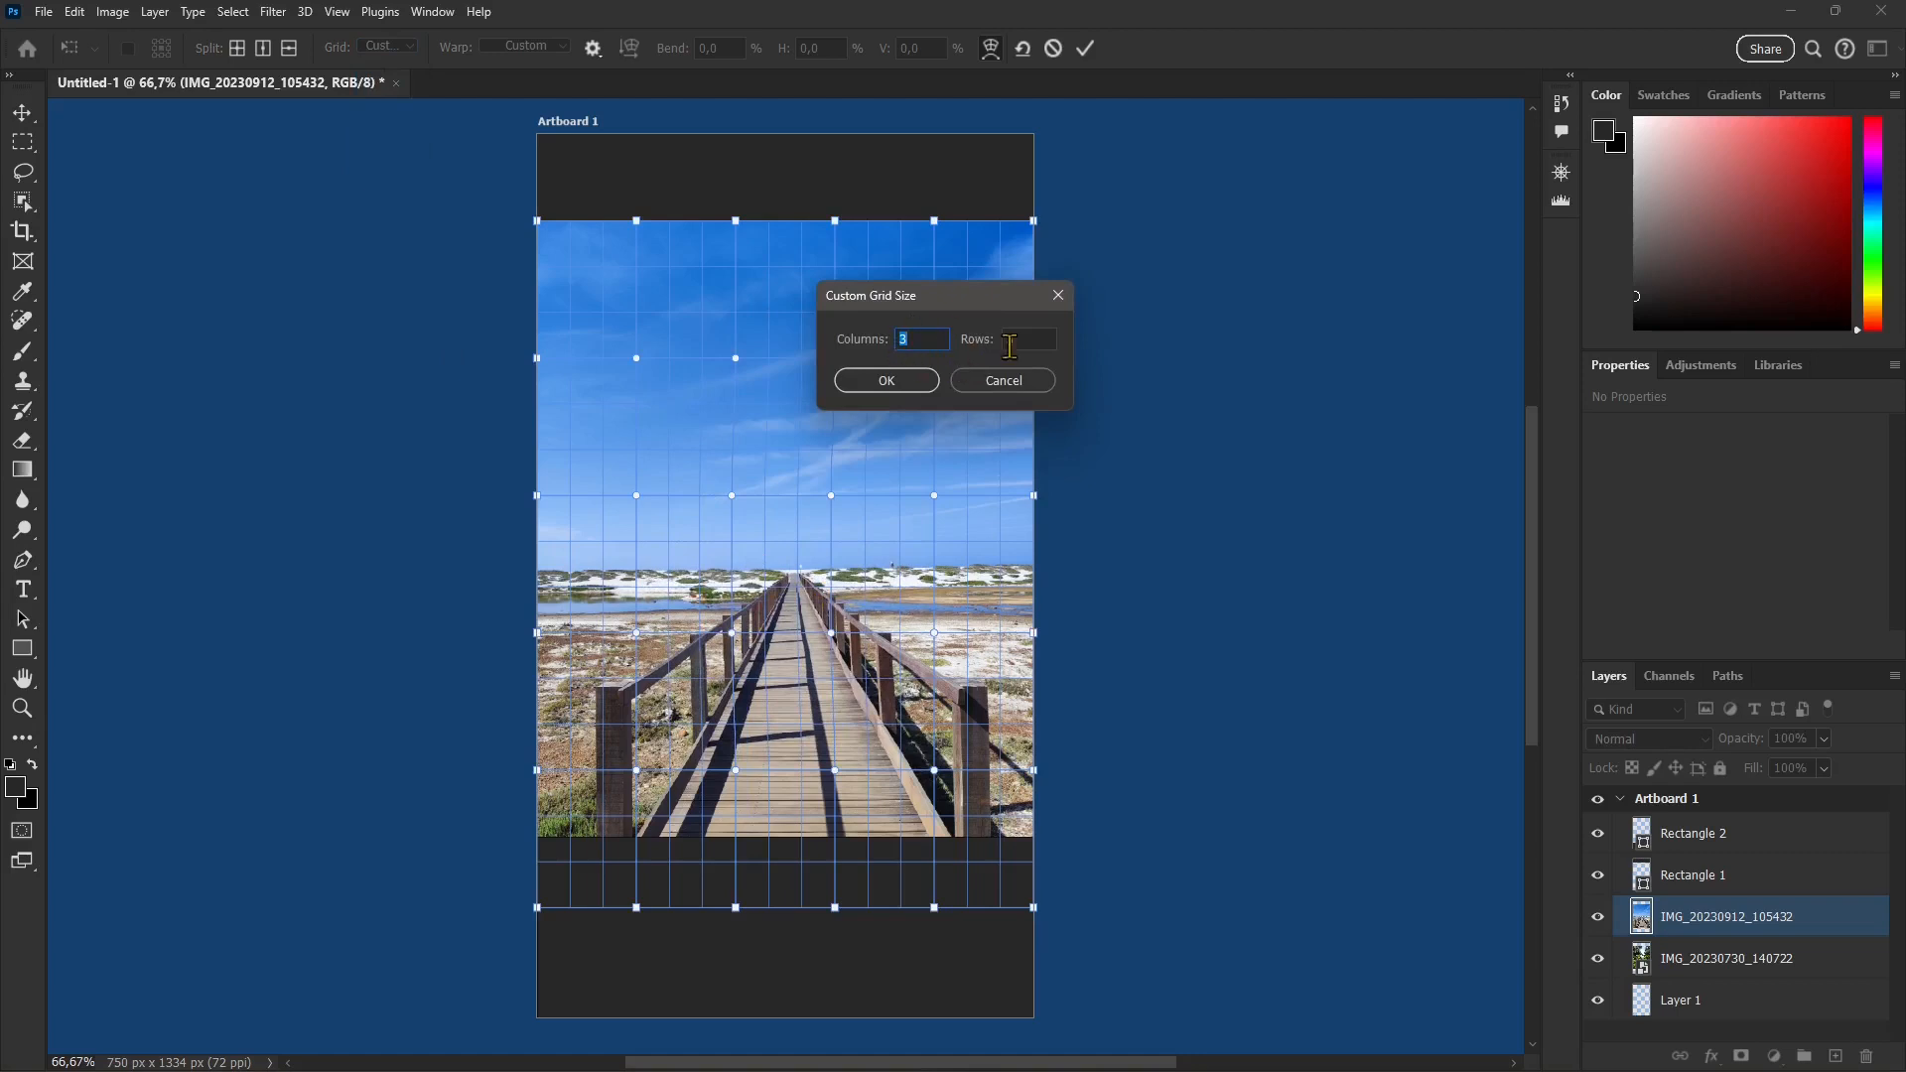
pyautogui.click(1009, 340)
pyautogui.write('3')
pyautogui.click(888, 380)
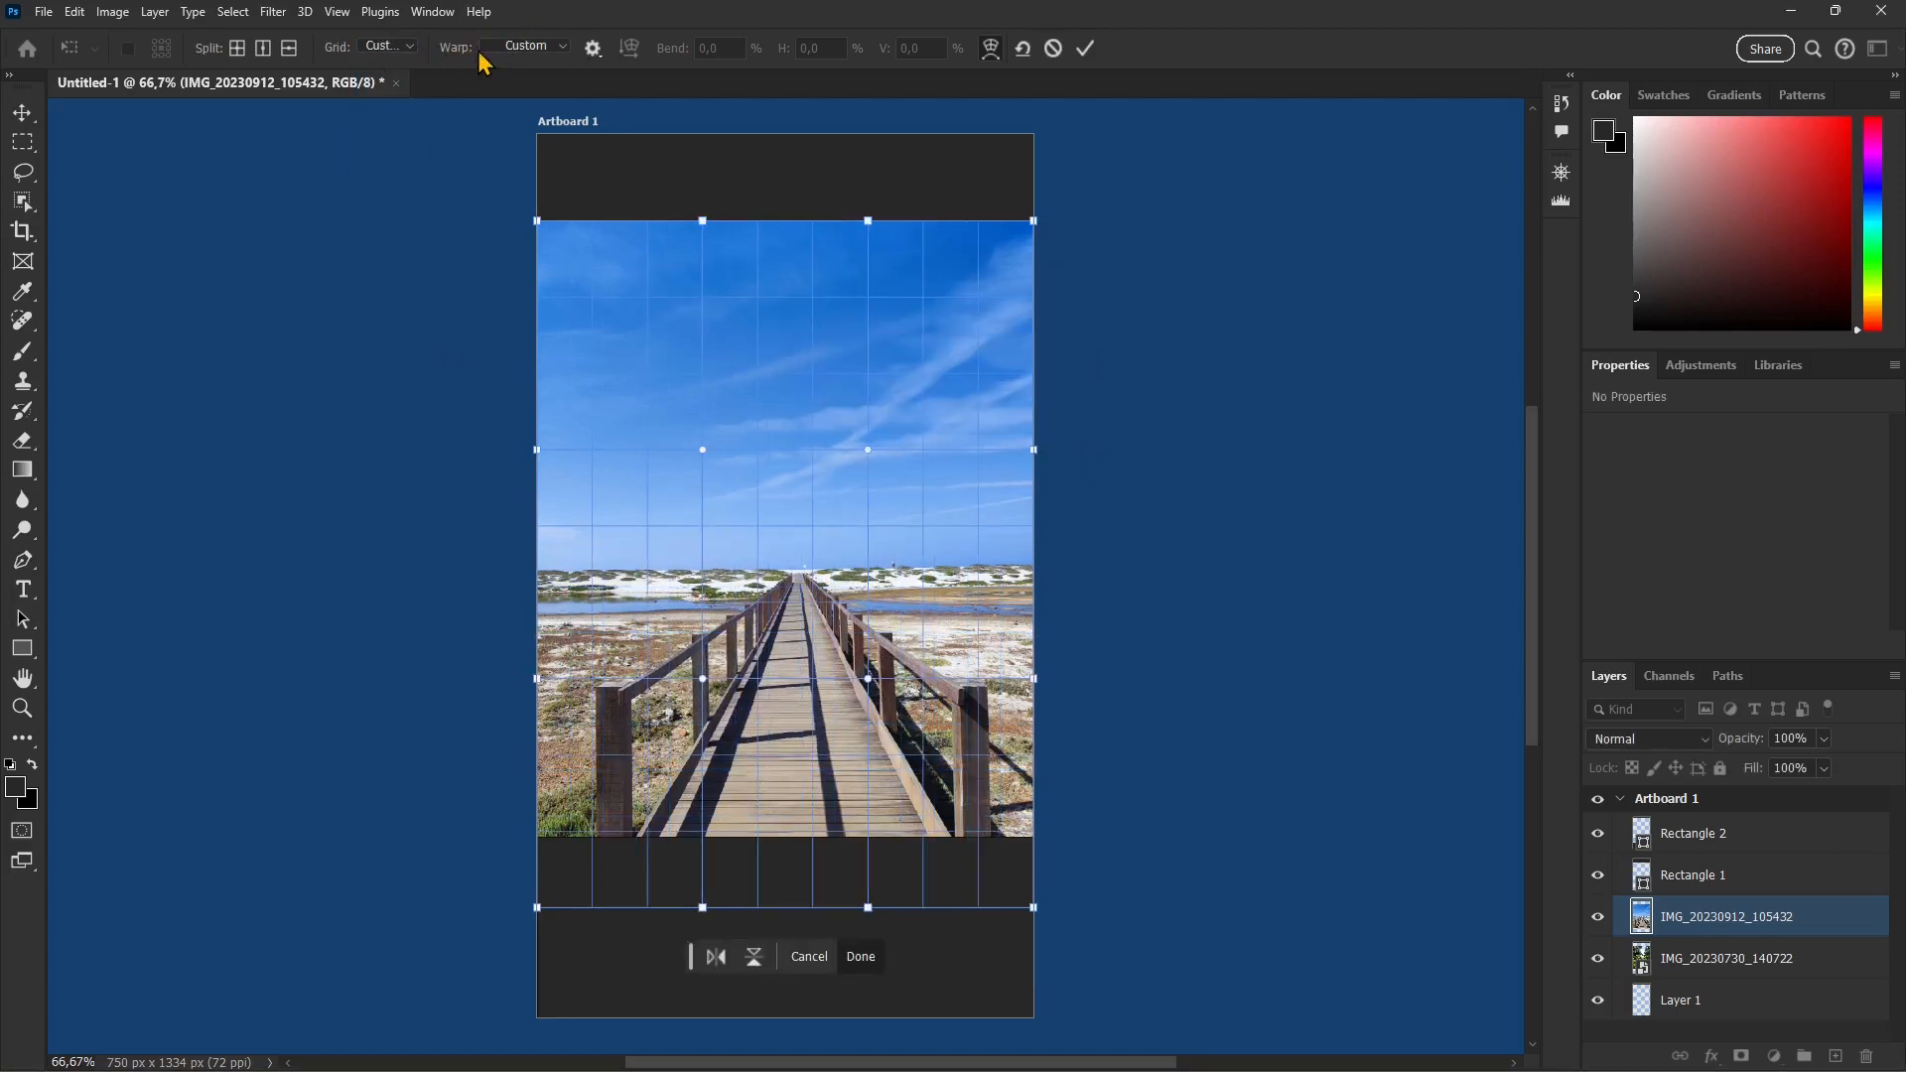
# Step: Try an Arc warp on the boardwalk photo with bend 31.3%, horizontal distortion 32.9% and vertical distortion 30%, and reset it
pyautogui.click(526, 50)
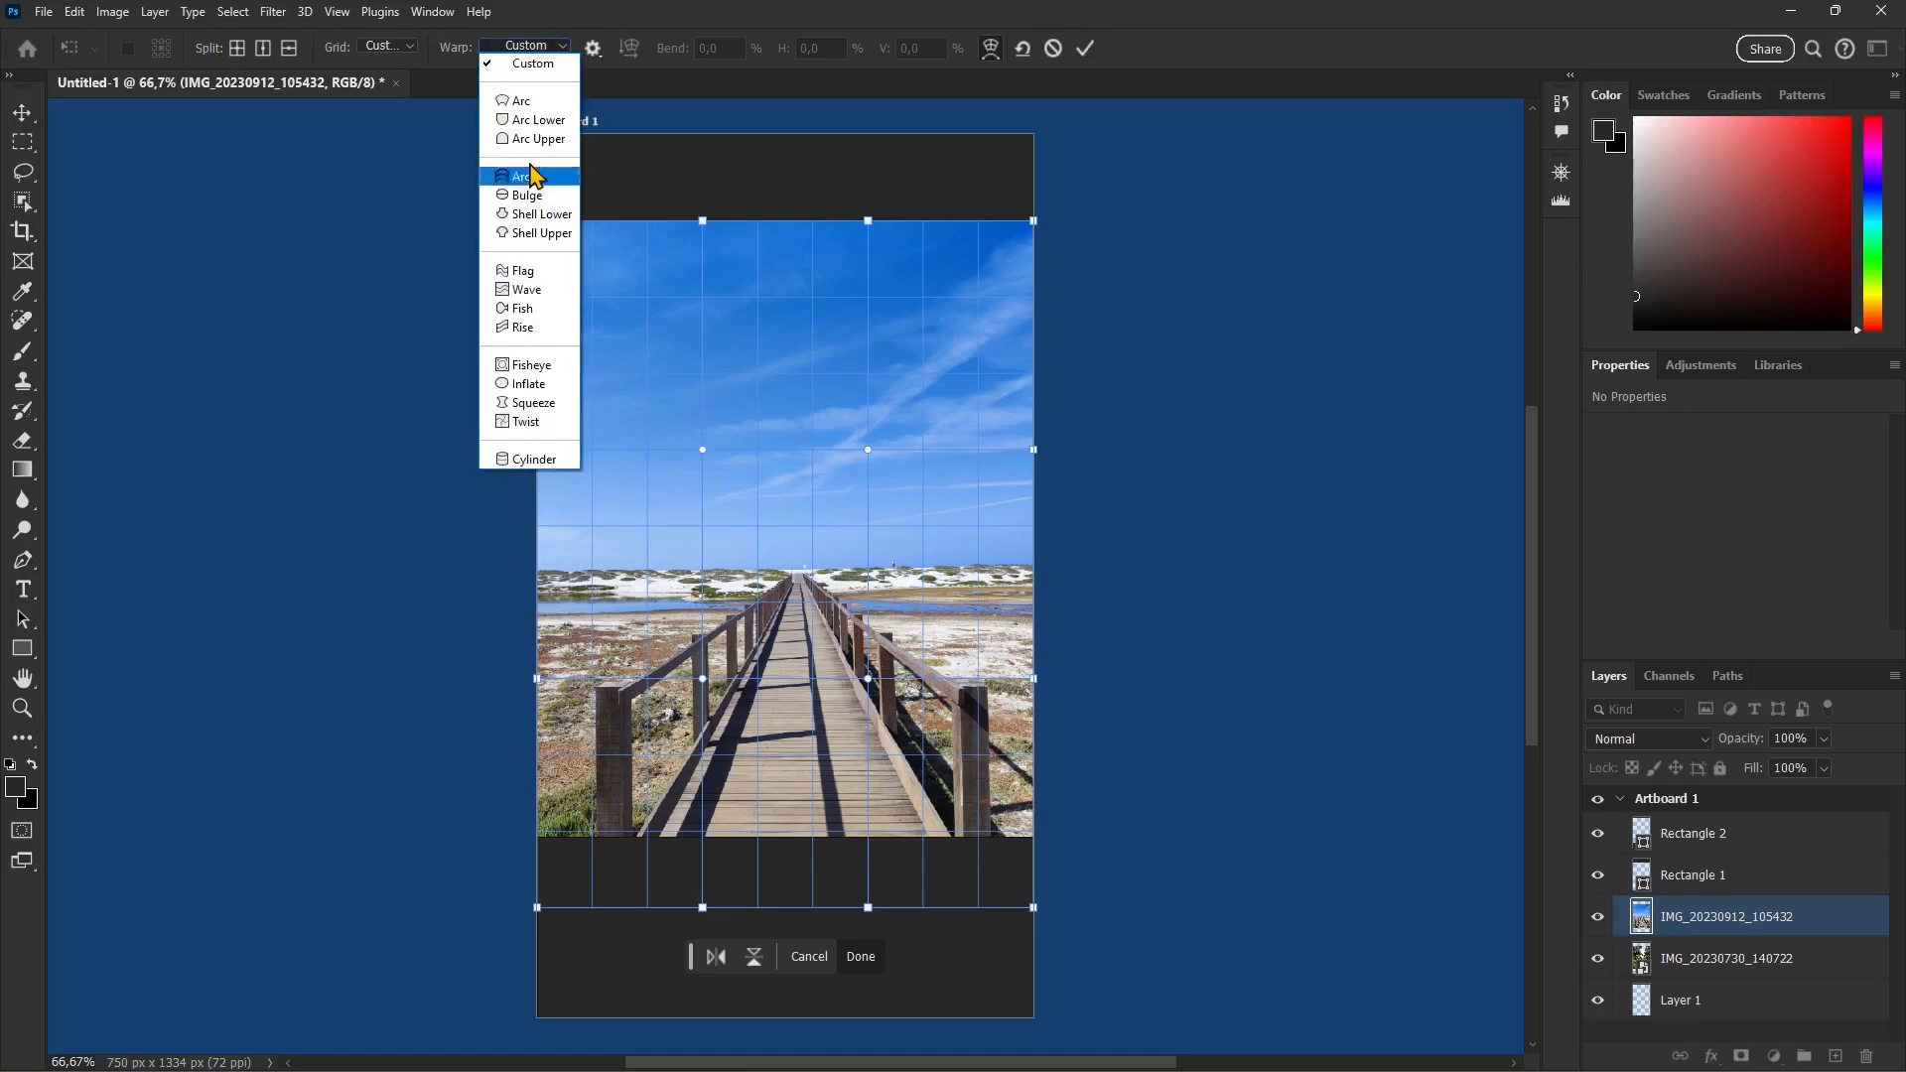
pyautogui.click(529, 102)
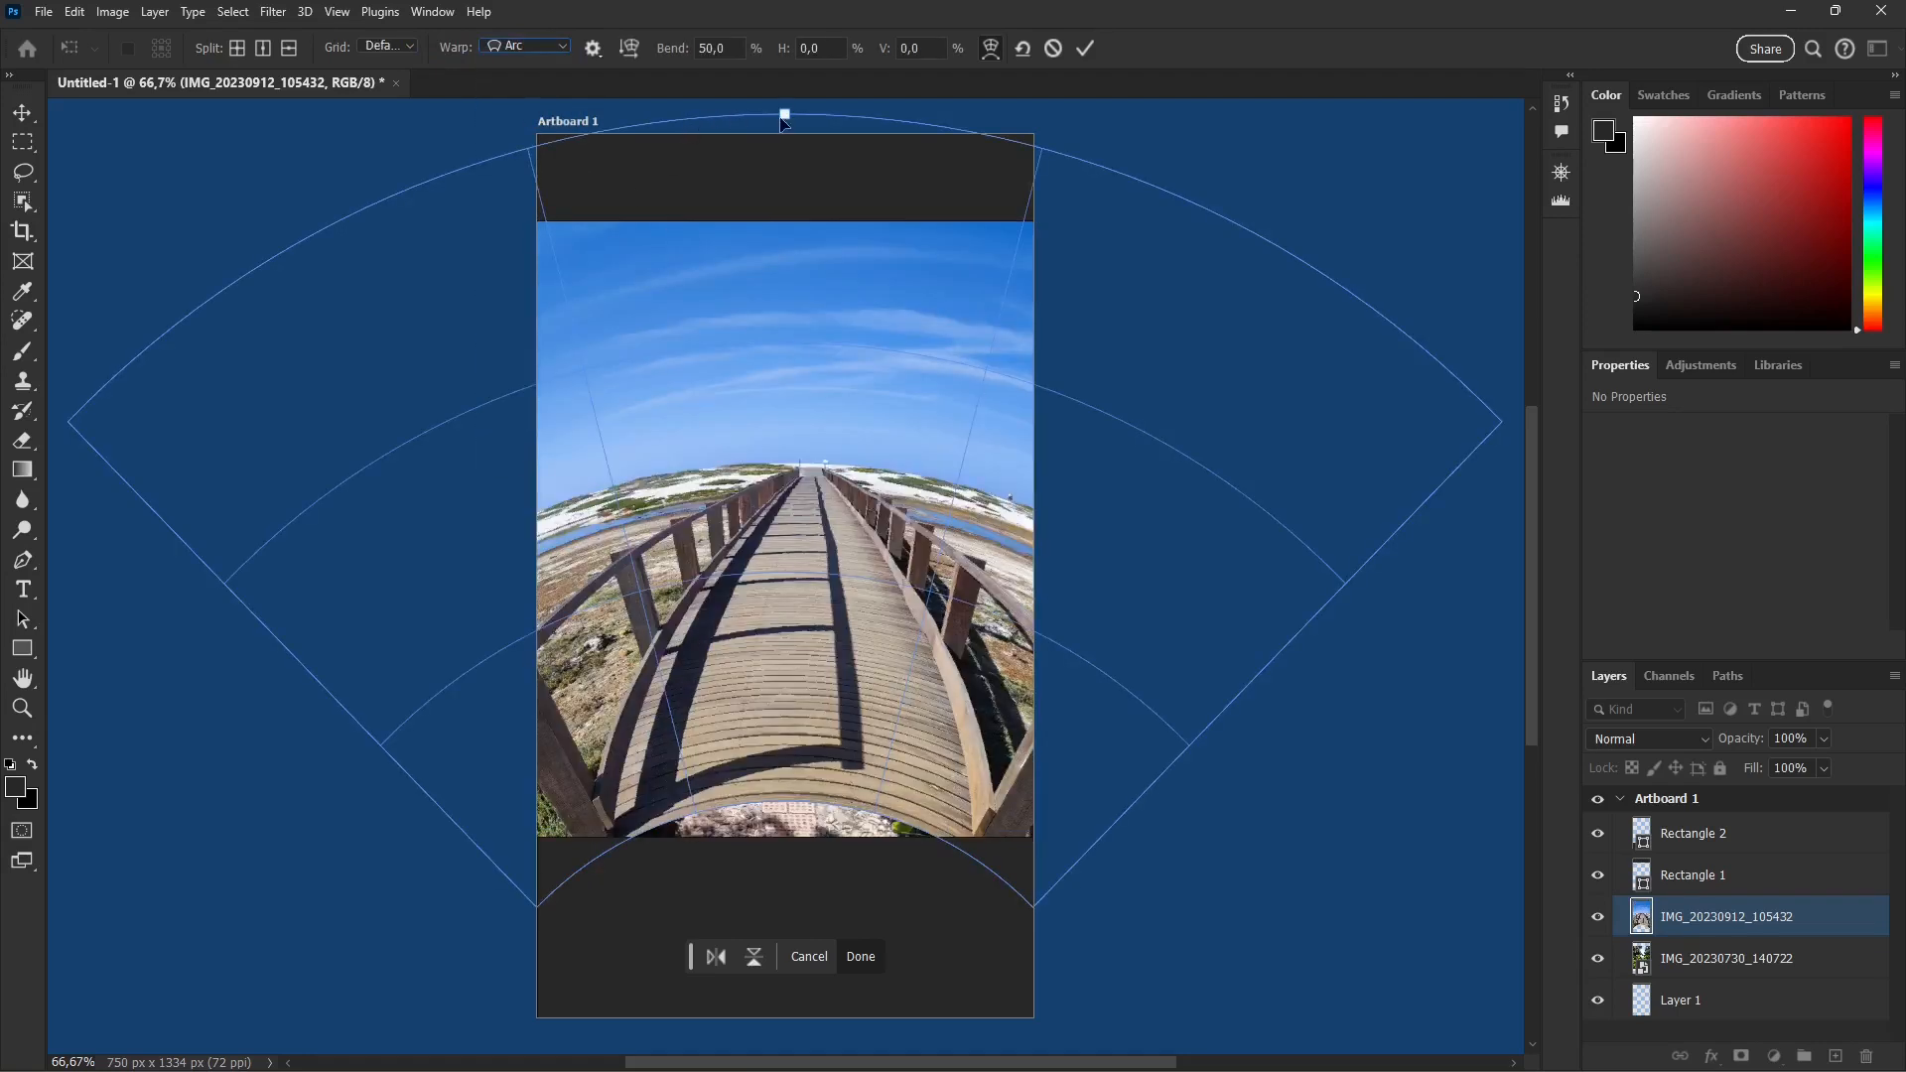
pyautogui.moveTo(783, 121); pyautogui.dragTo(820, 148)
pyautogui.moveTo(674, 50); pyautogui.dragTo(1190, 138)
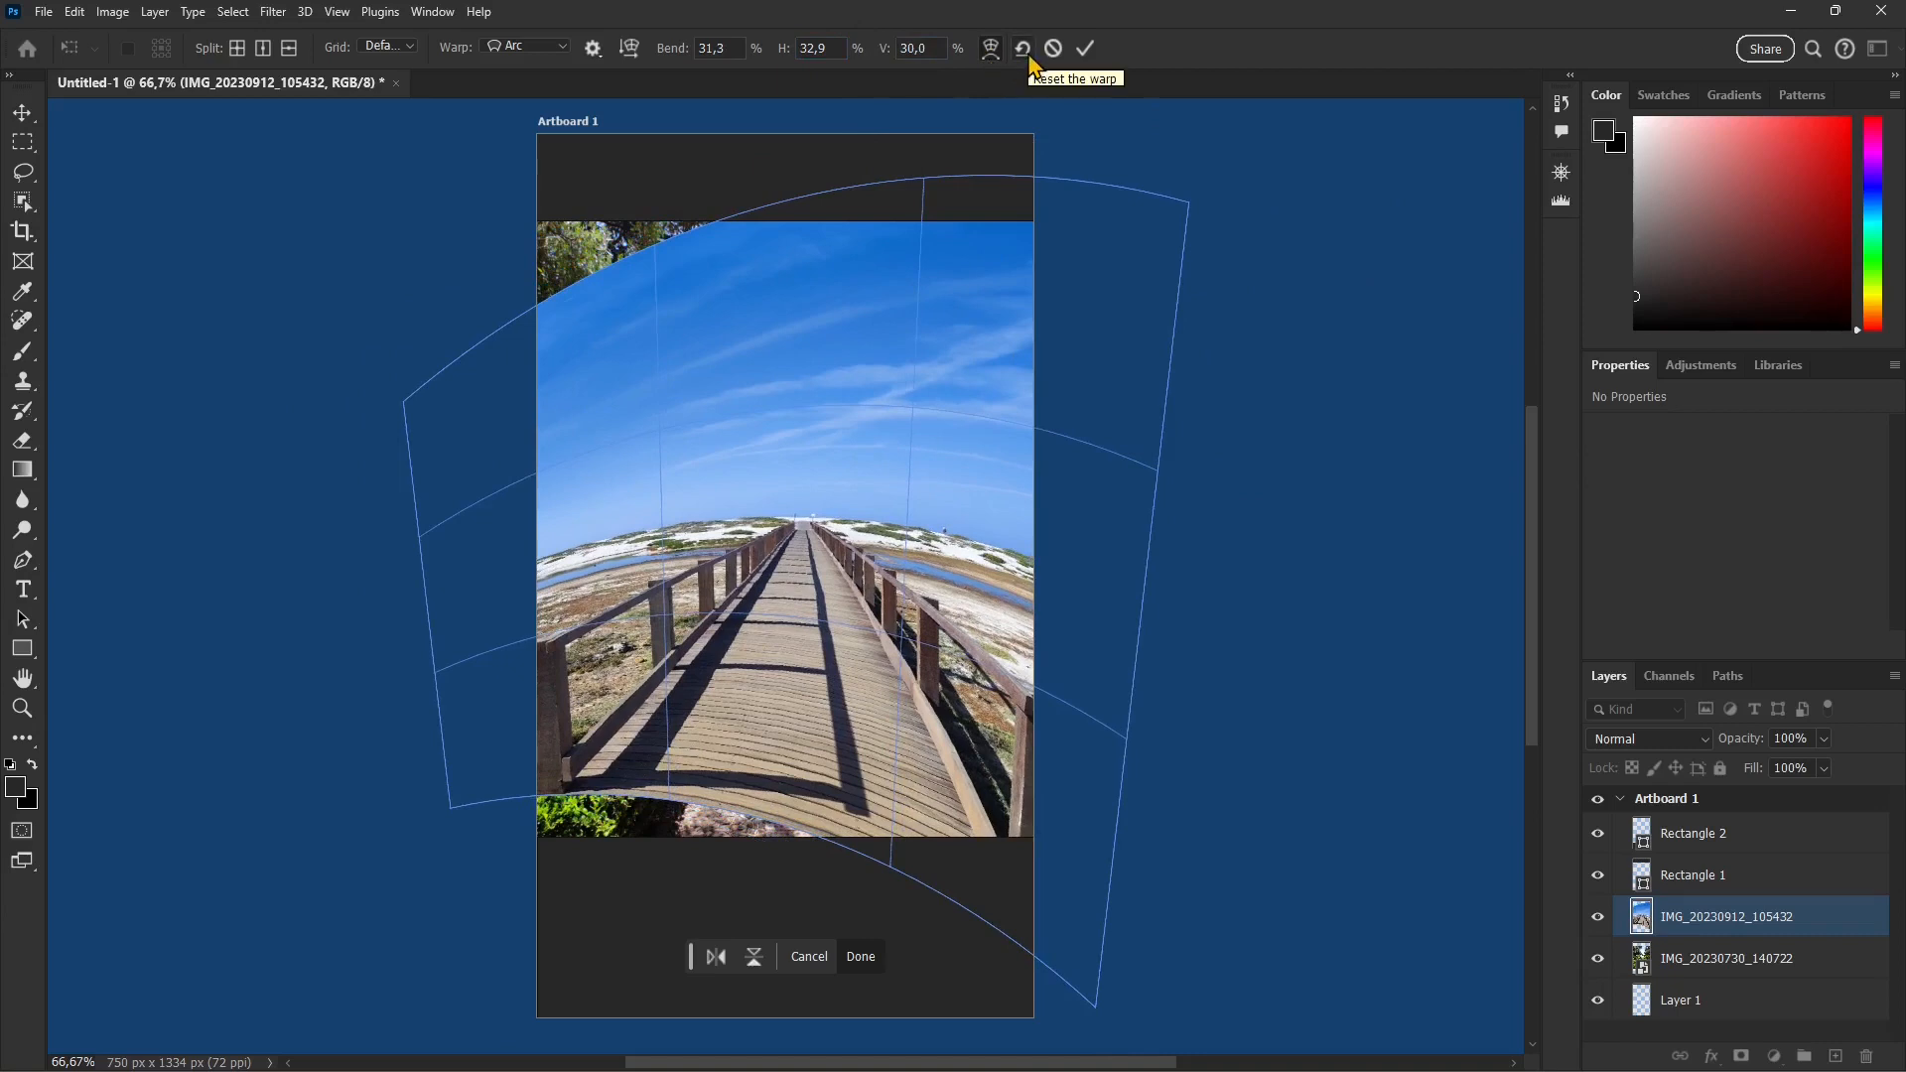
pyautogui.click(1030, 60)
# Step: Try the Bulge warp on the boardwalk photo with the bend reduced to 0.2%, and switch to the Shell Lower preset
pyautogui.click(522, 46)
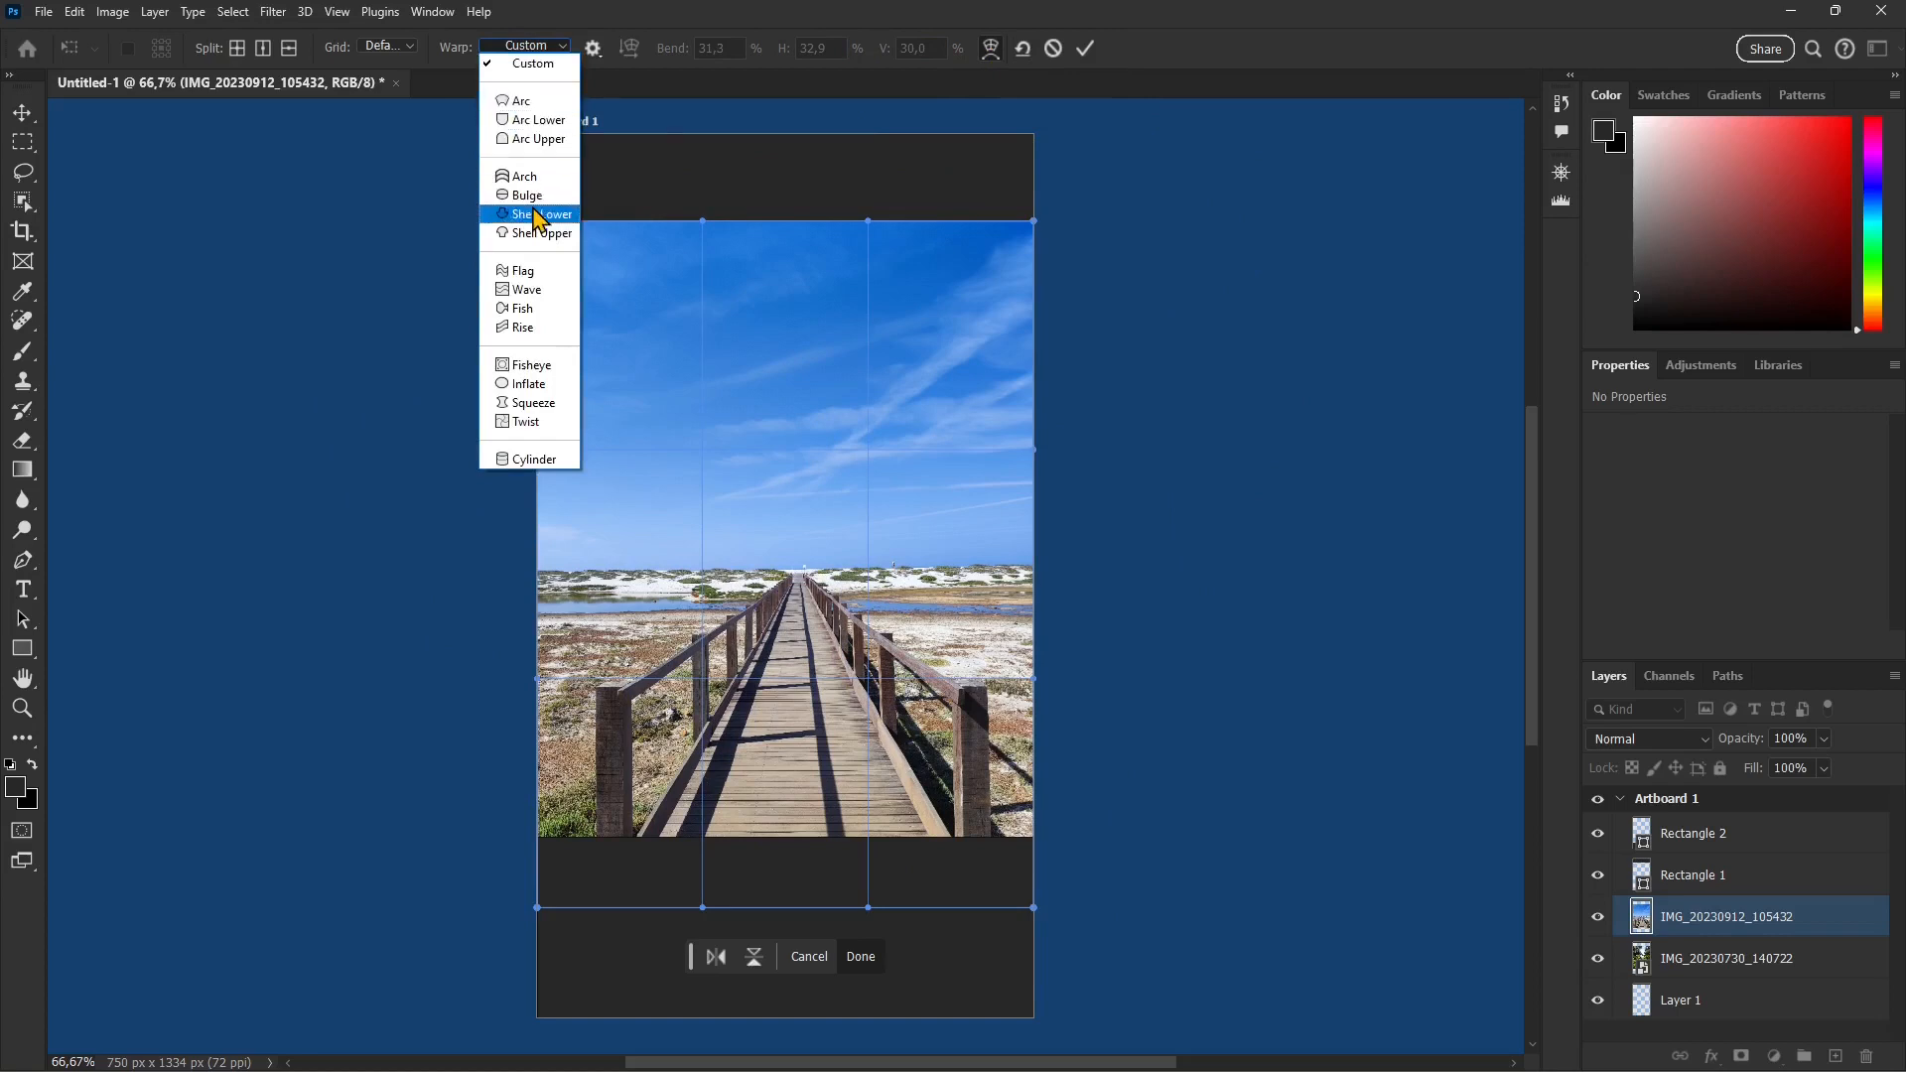
pyautogui.click(542, 195)
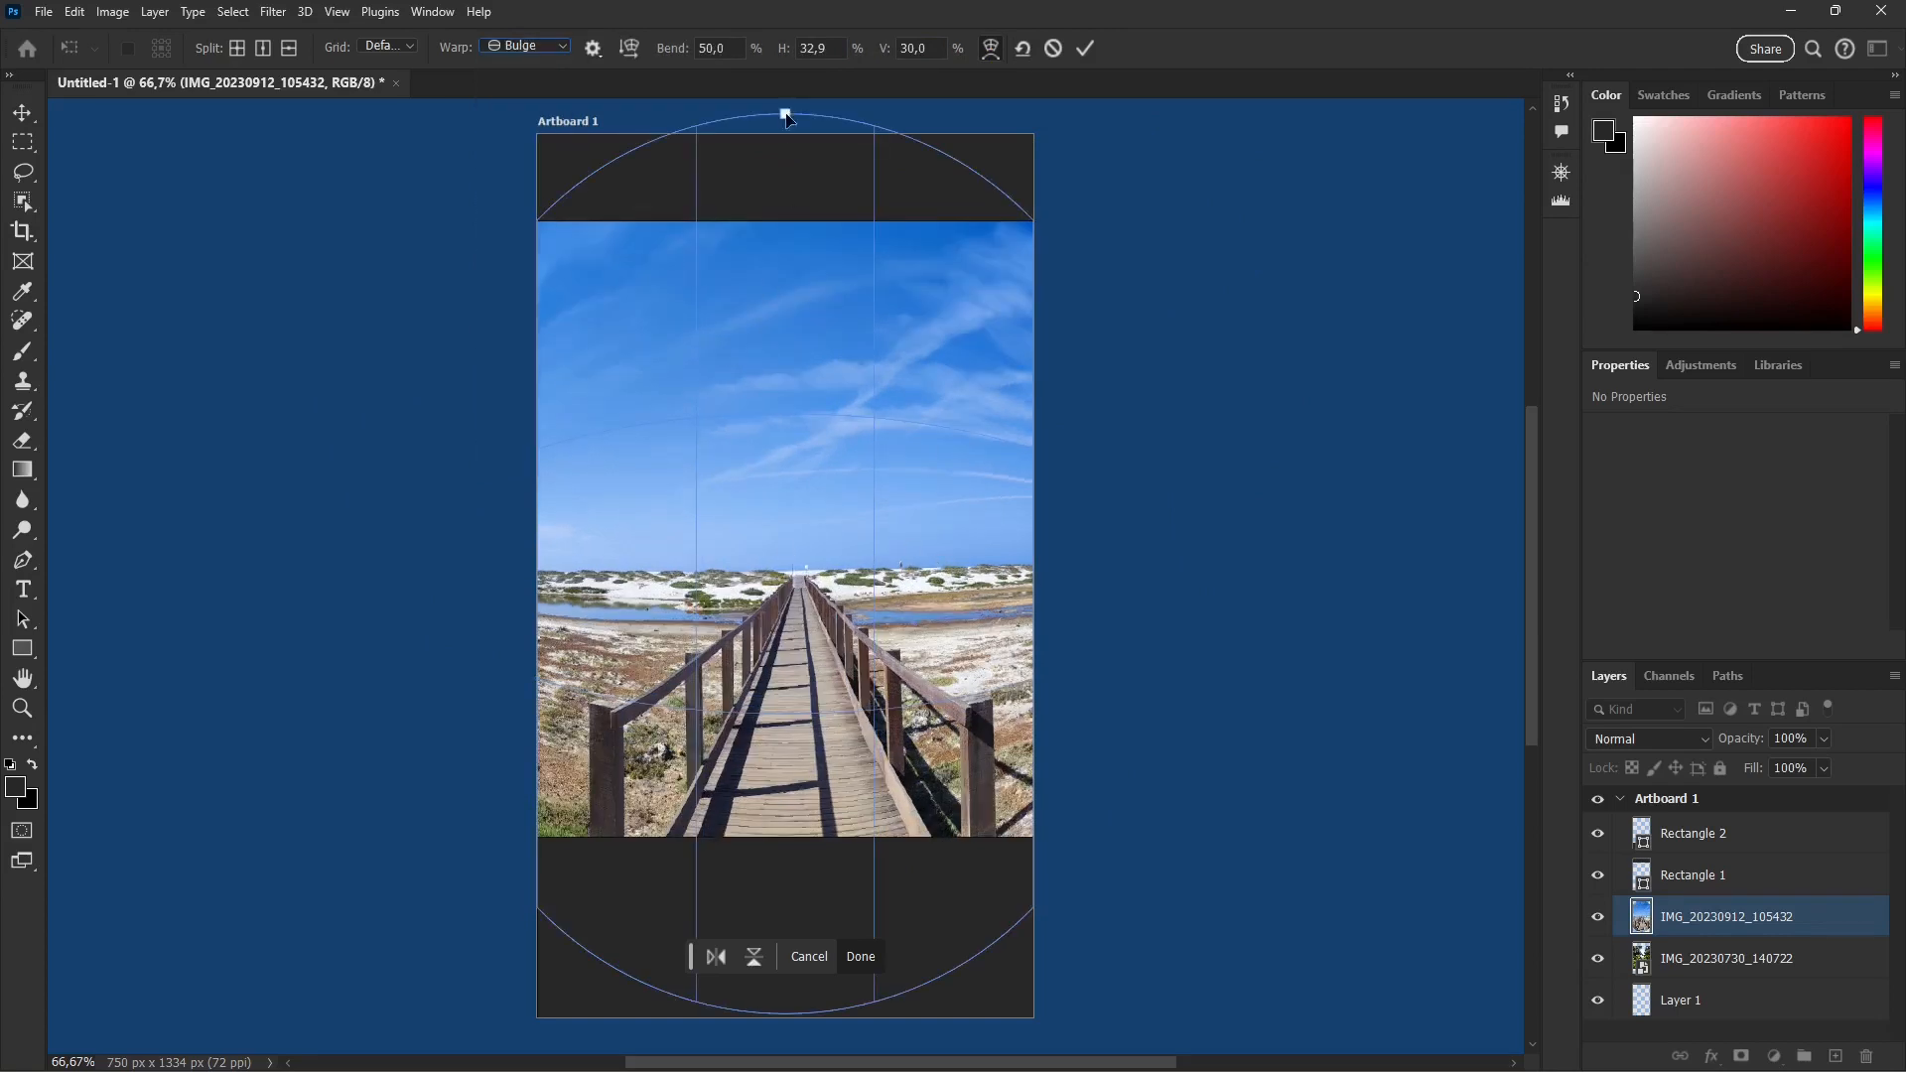
pyautogui.moveTo(787, 118); pyautogui.dragTo(785, 253)
pyautogui.click(521, 45)
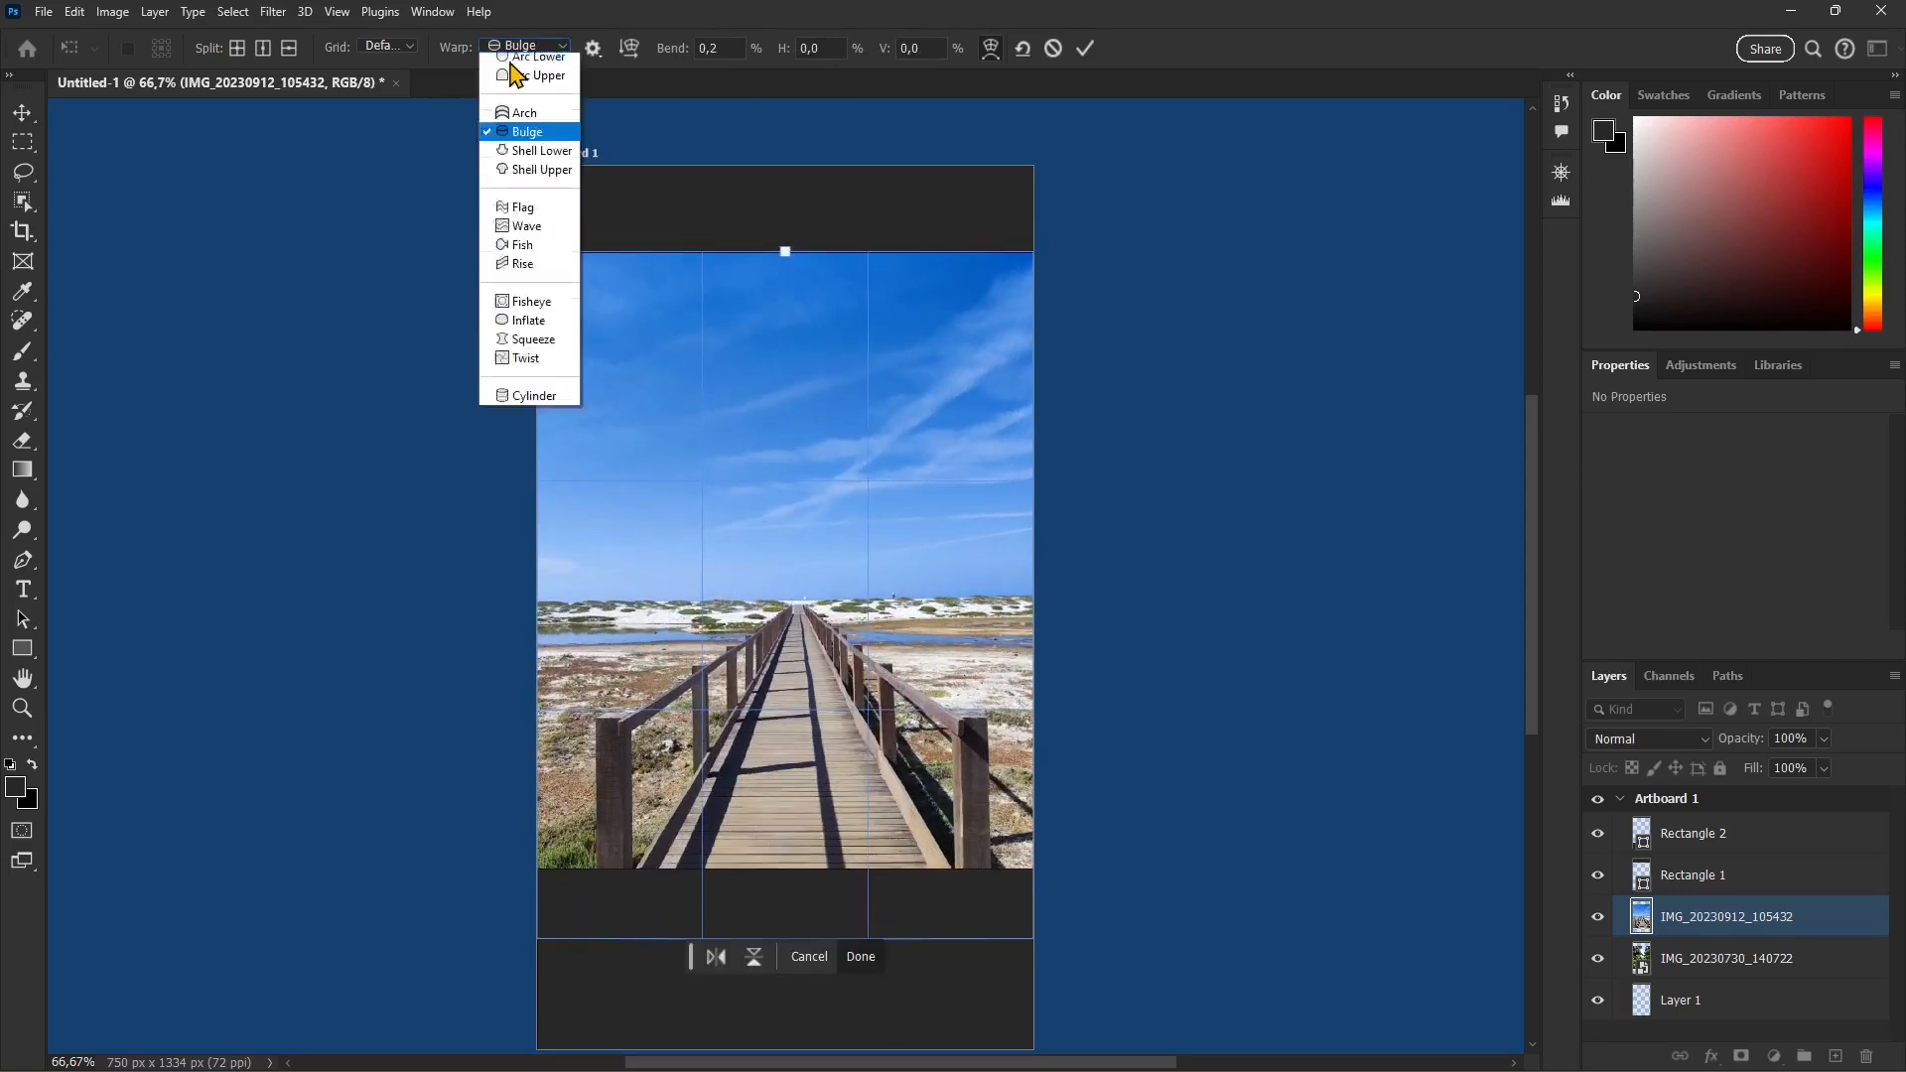
pyautogui.click(538, 218)
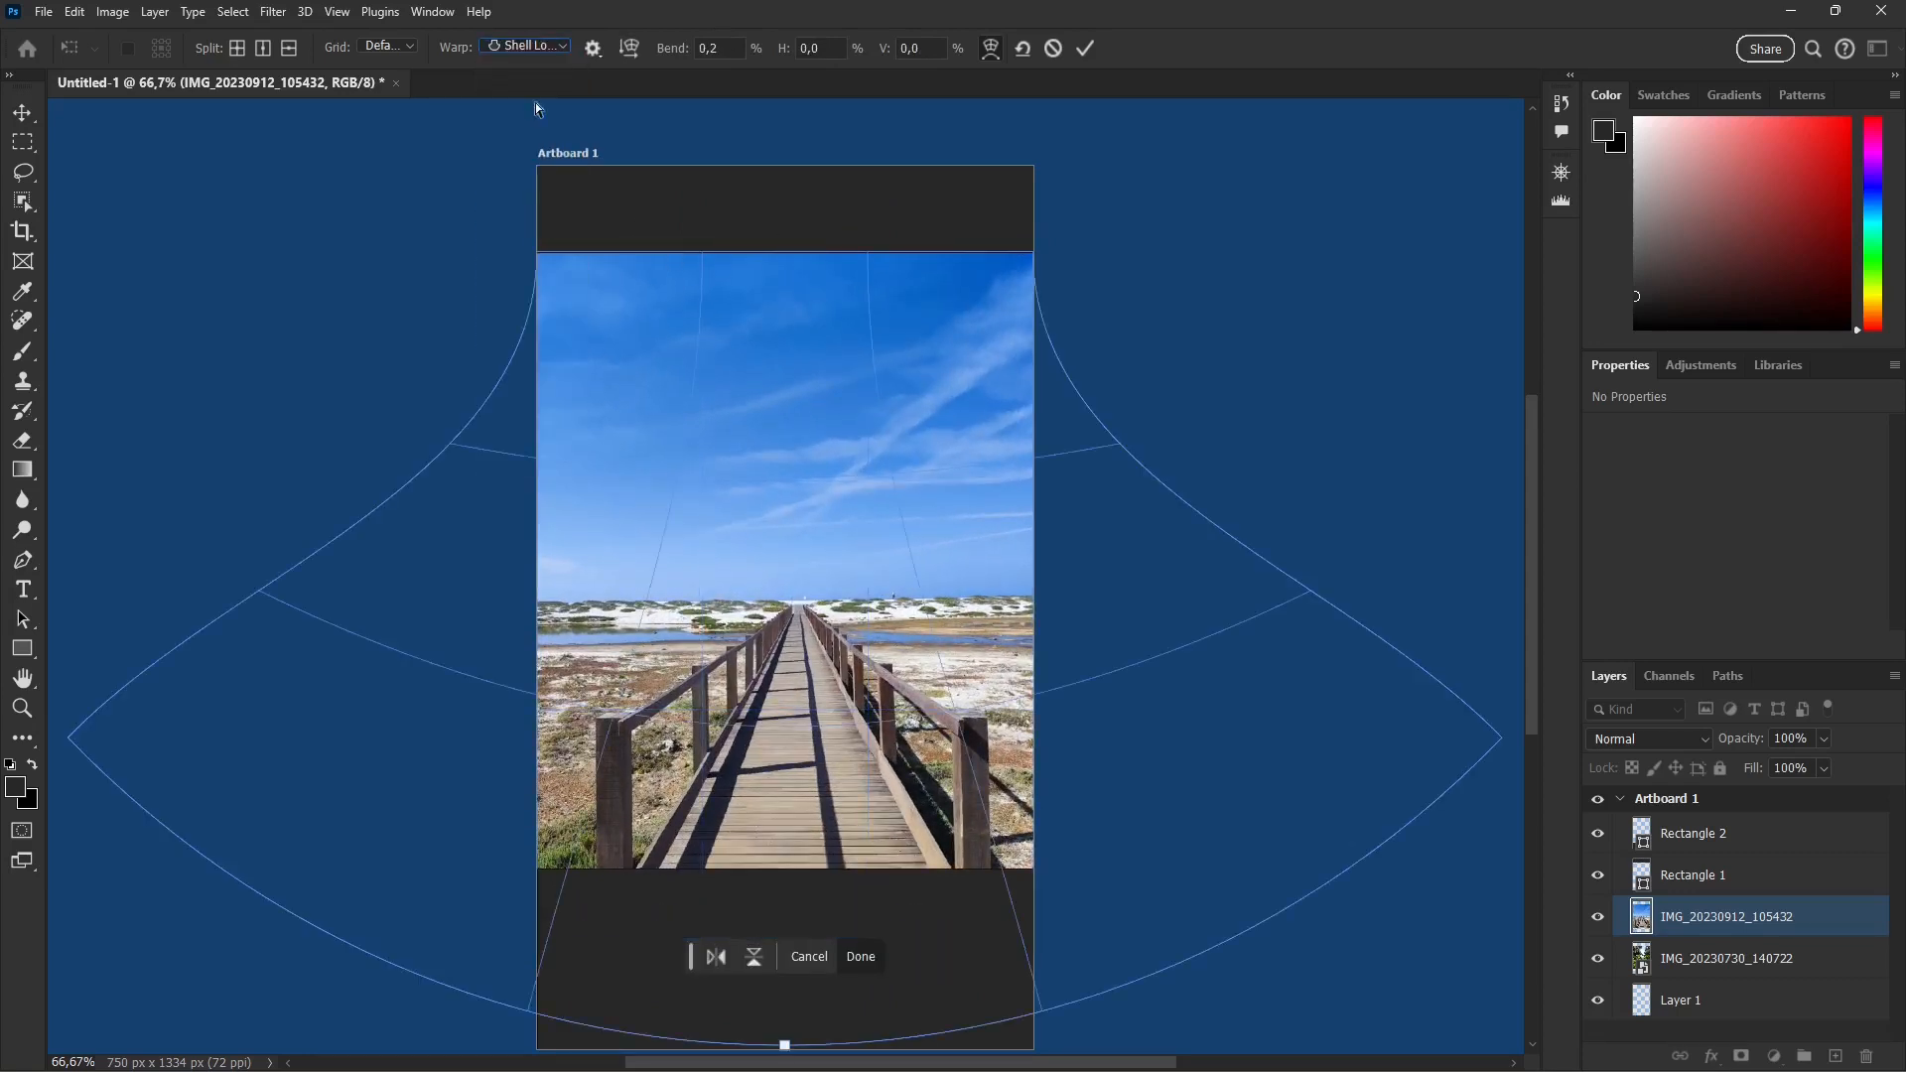
# Step: Change the boardwalk photo's warp style to Flag and set its bend to -3.6%
pyautogui.click(522, 43)
pyautogui.click(536, 268)
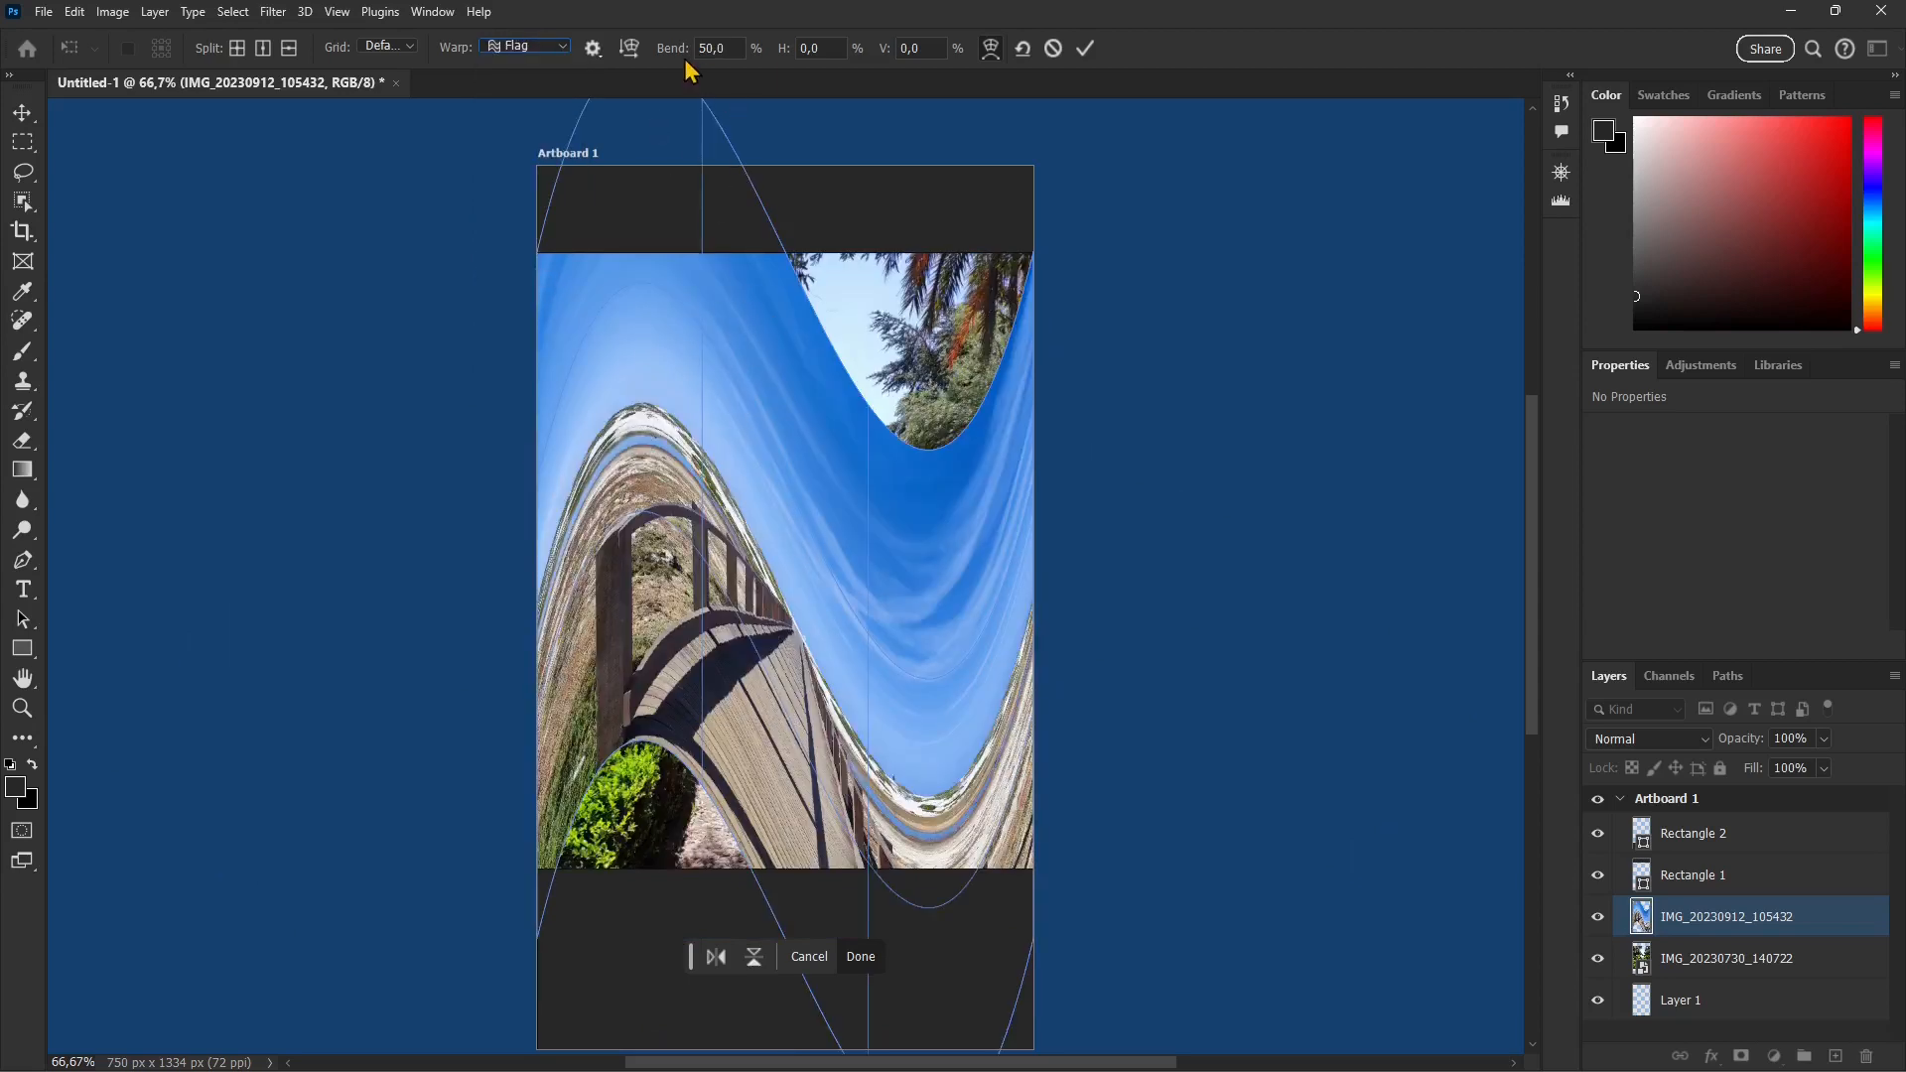
pyautogui.moveTo(671, 53); pyautogui.dragTo(131, 290)
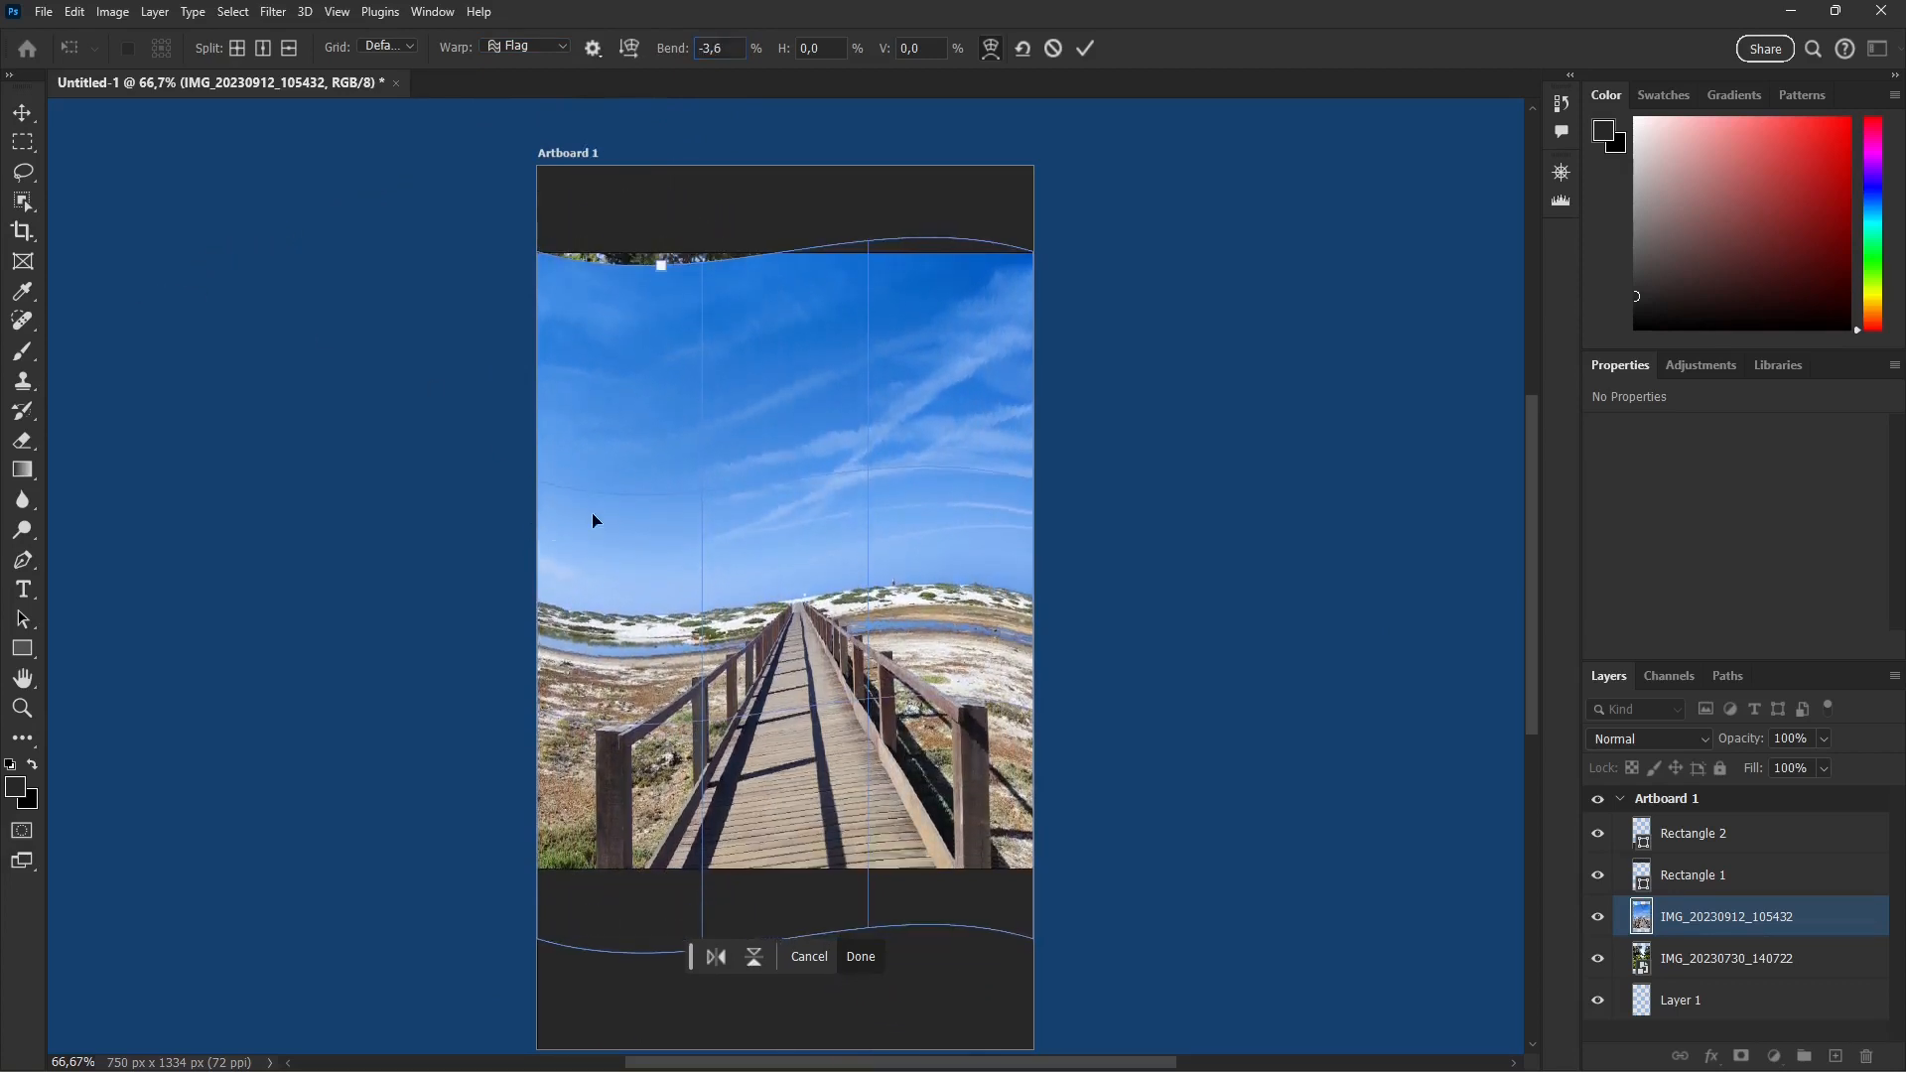
# Step: Try the Fish warp on the boardwalk photo and switch to Fisheye with a bend of 91%
pyautogui.click(524, 46)
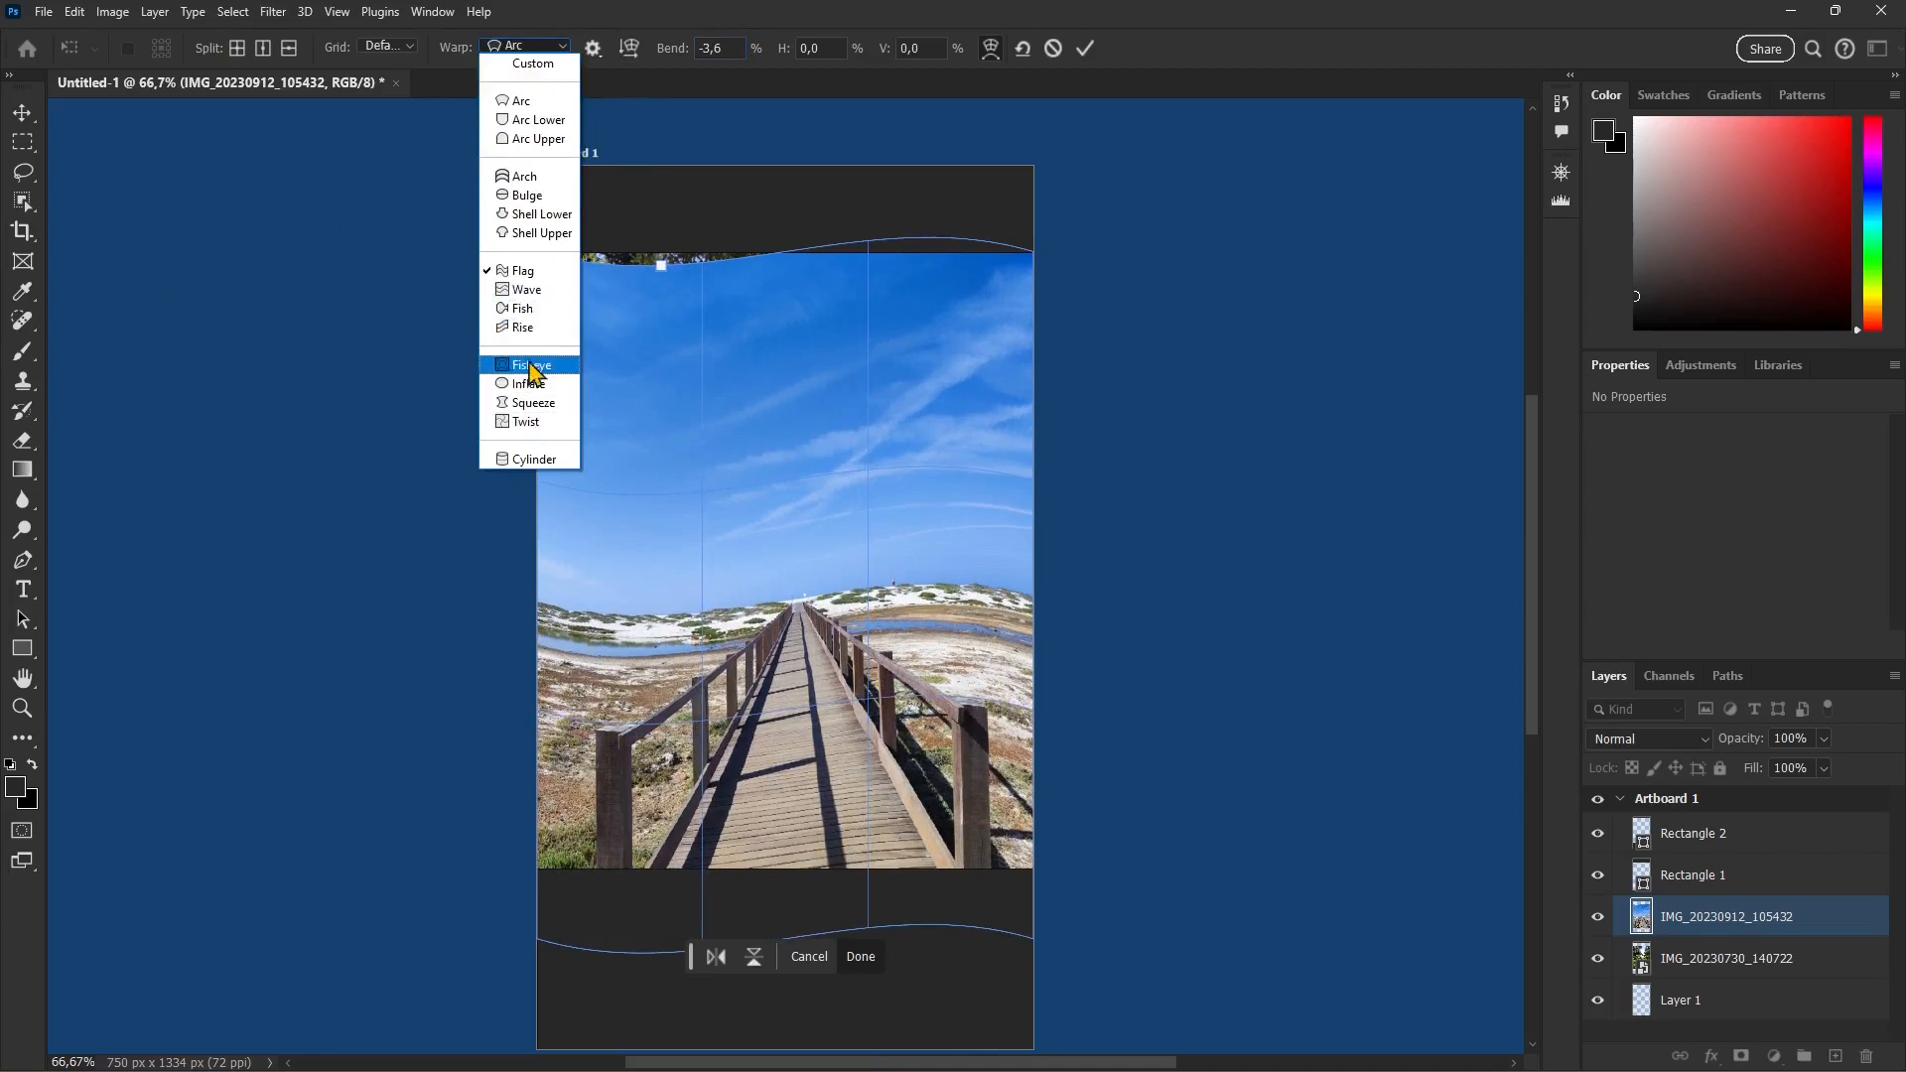
pyautogui.click(534, 307)
pyautogui.click(531, 48)
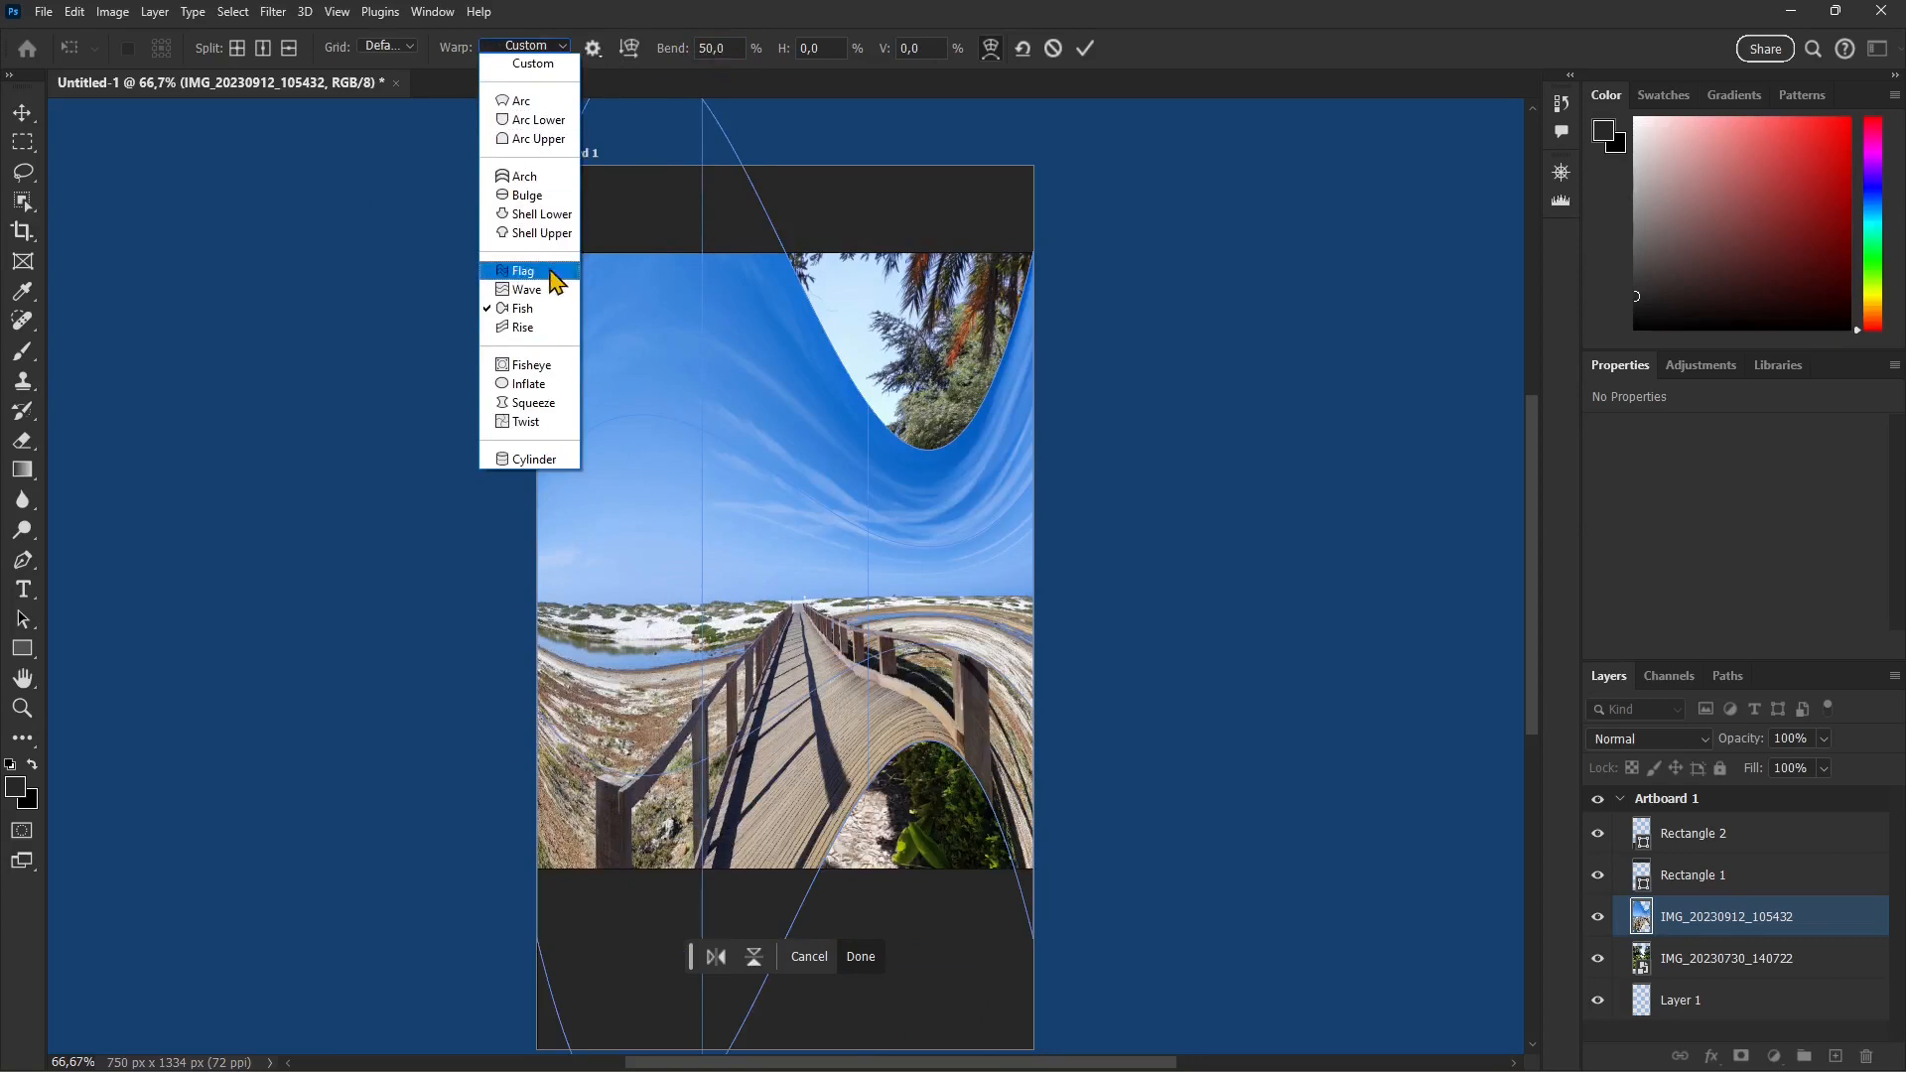
pyautogui.click(531, 366)
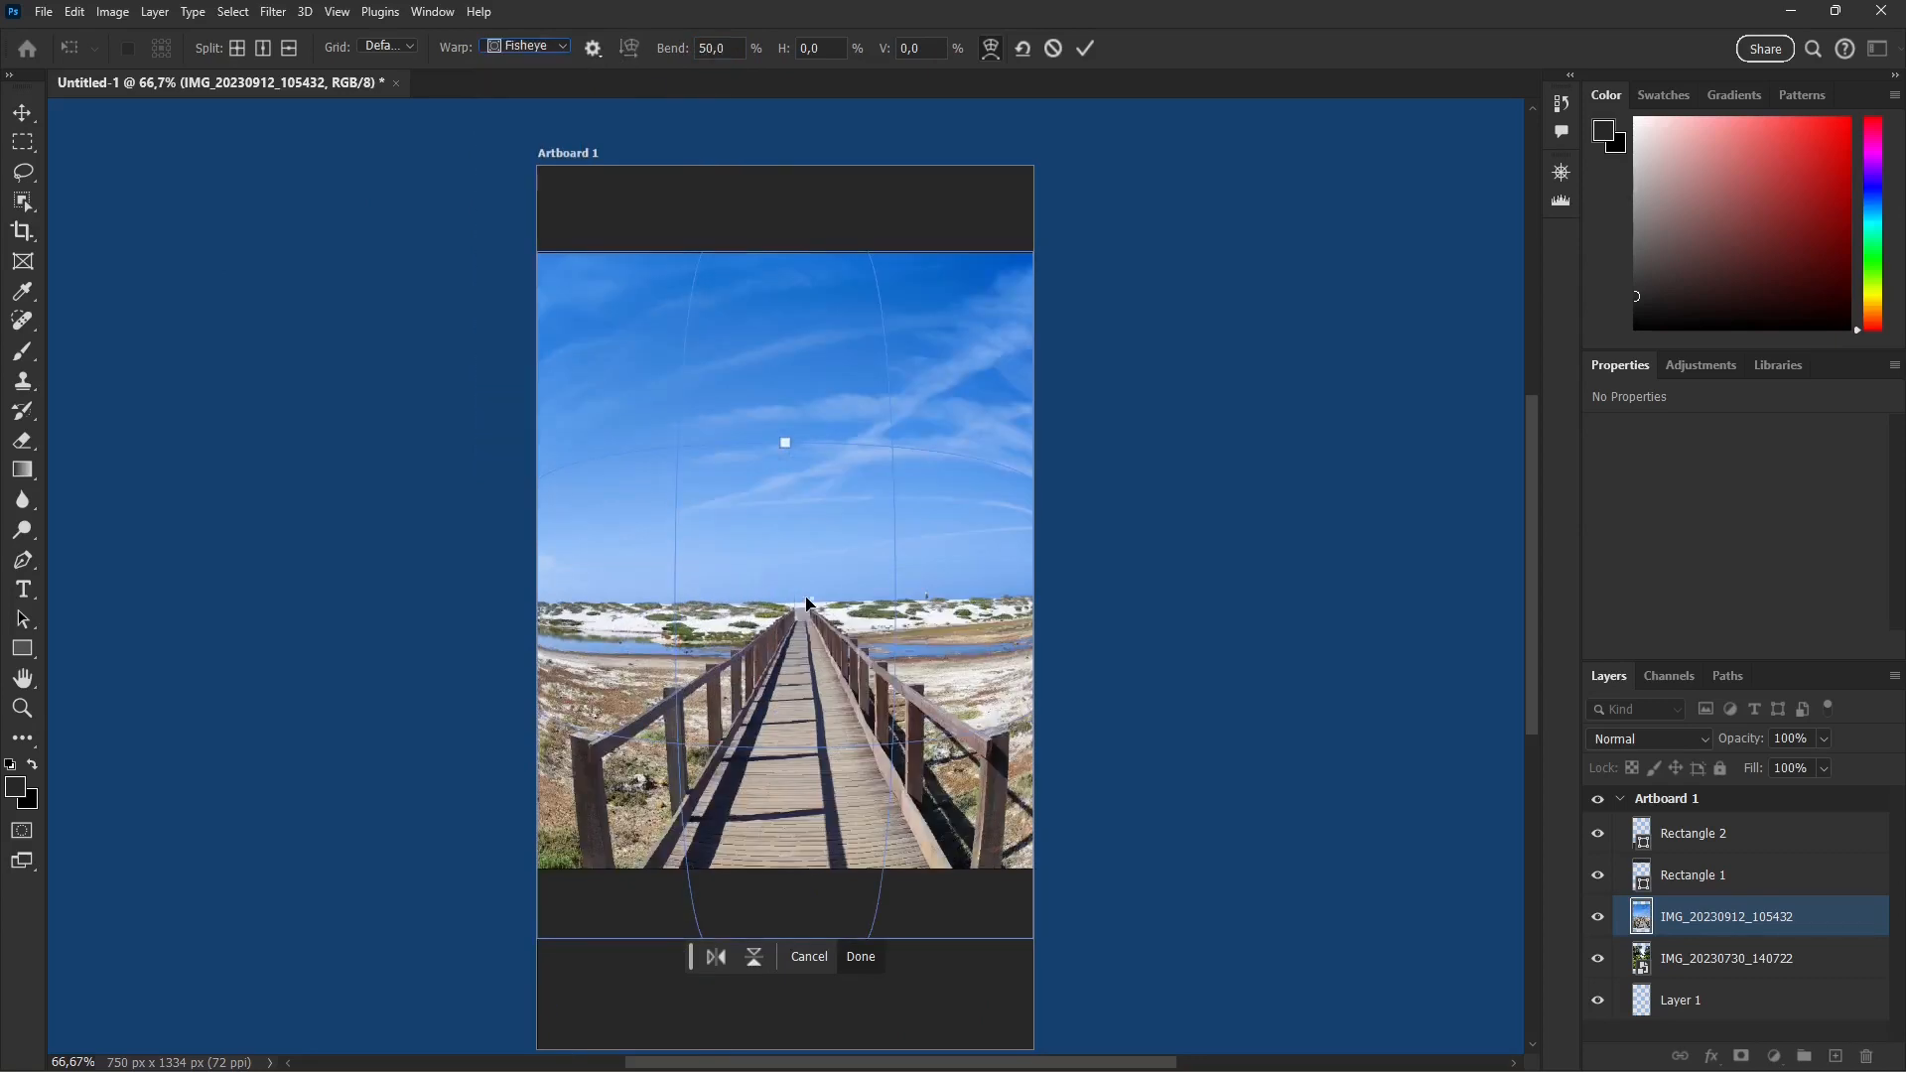
pyautogui.moveTo(668, 56); pyautogui.dragTo(757, 59)
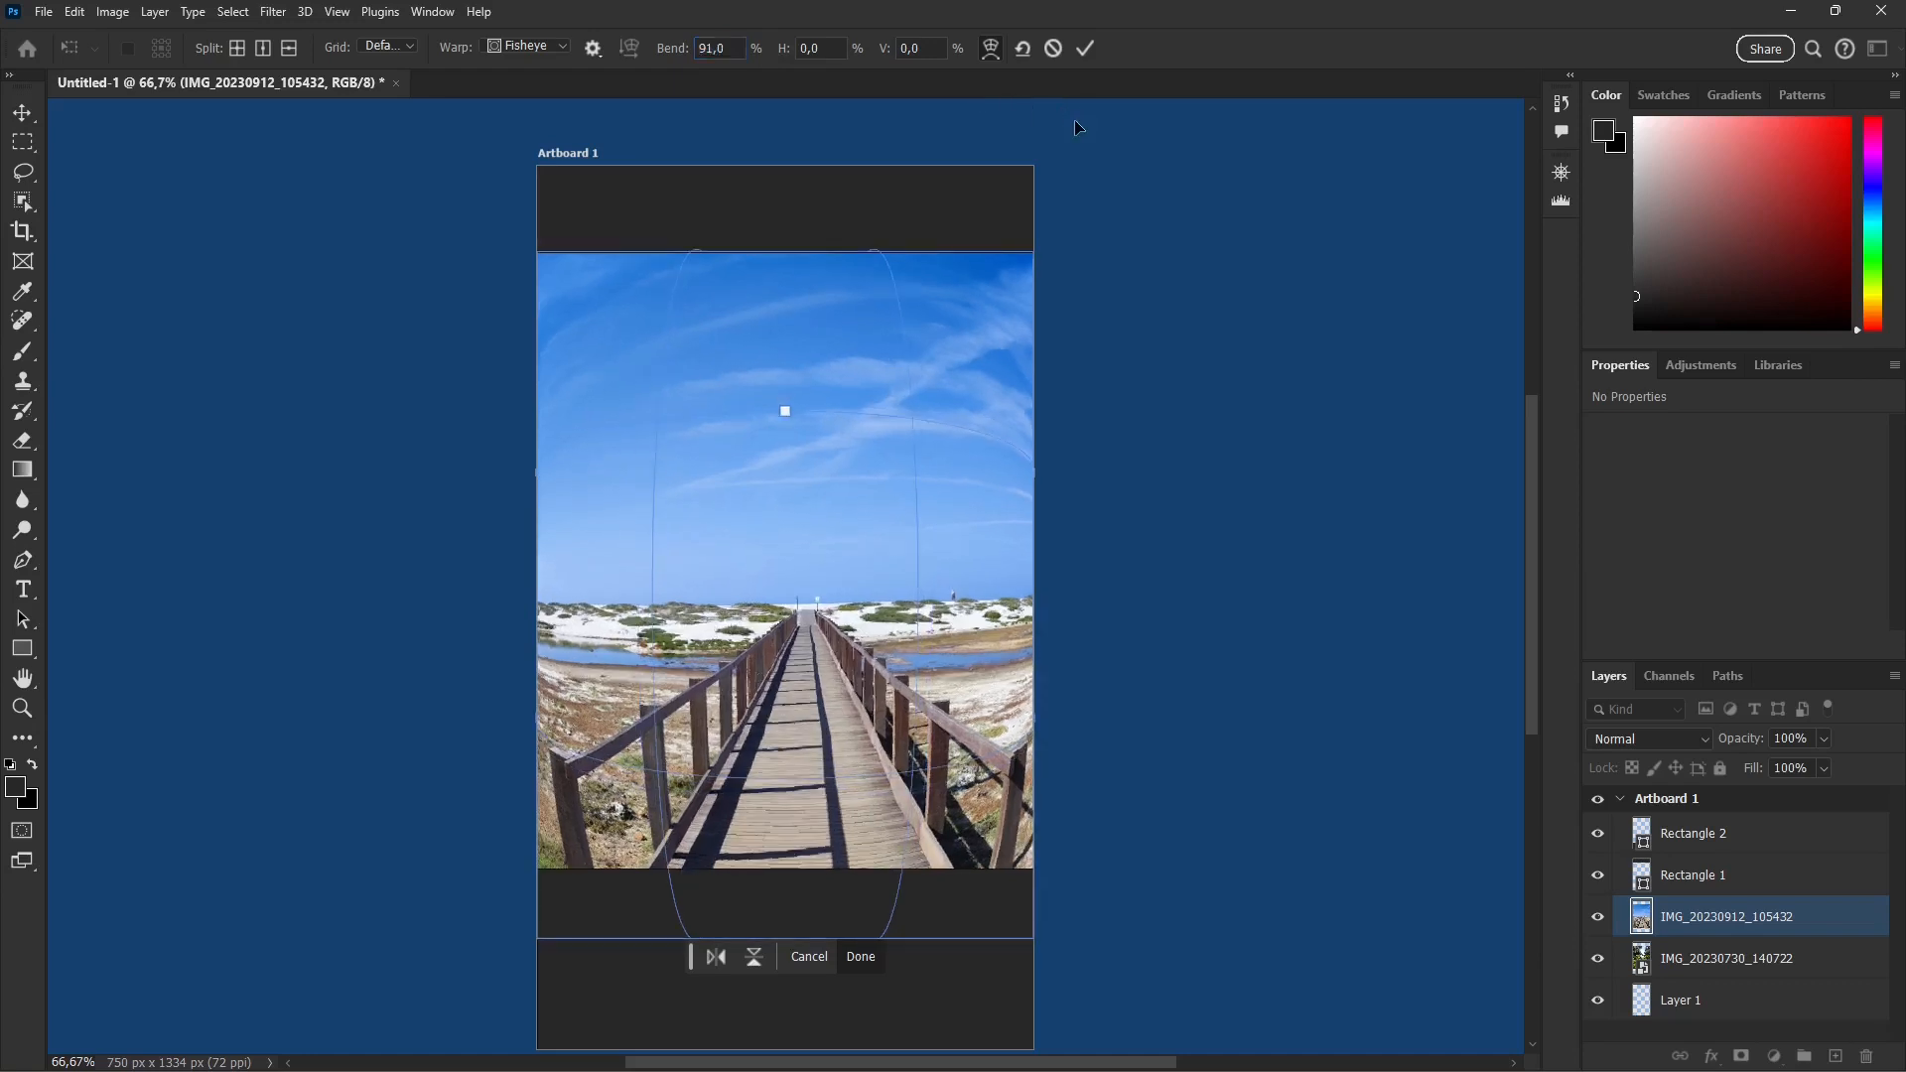
# Step: Try the Inflate, Squeeze, Twist and Cylinder warp presets on the boardwalk photo
pyautogui.click(514, 59)
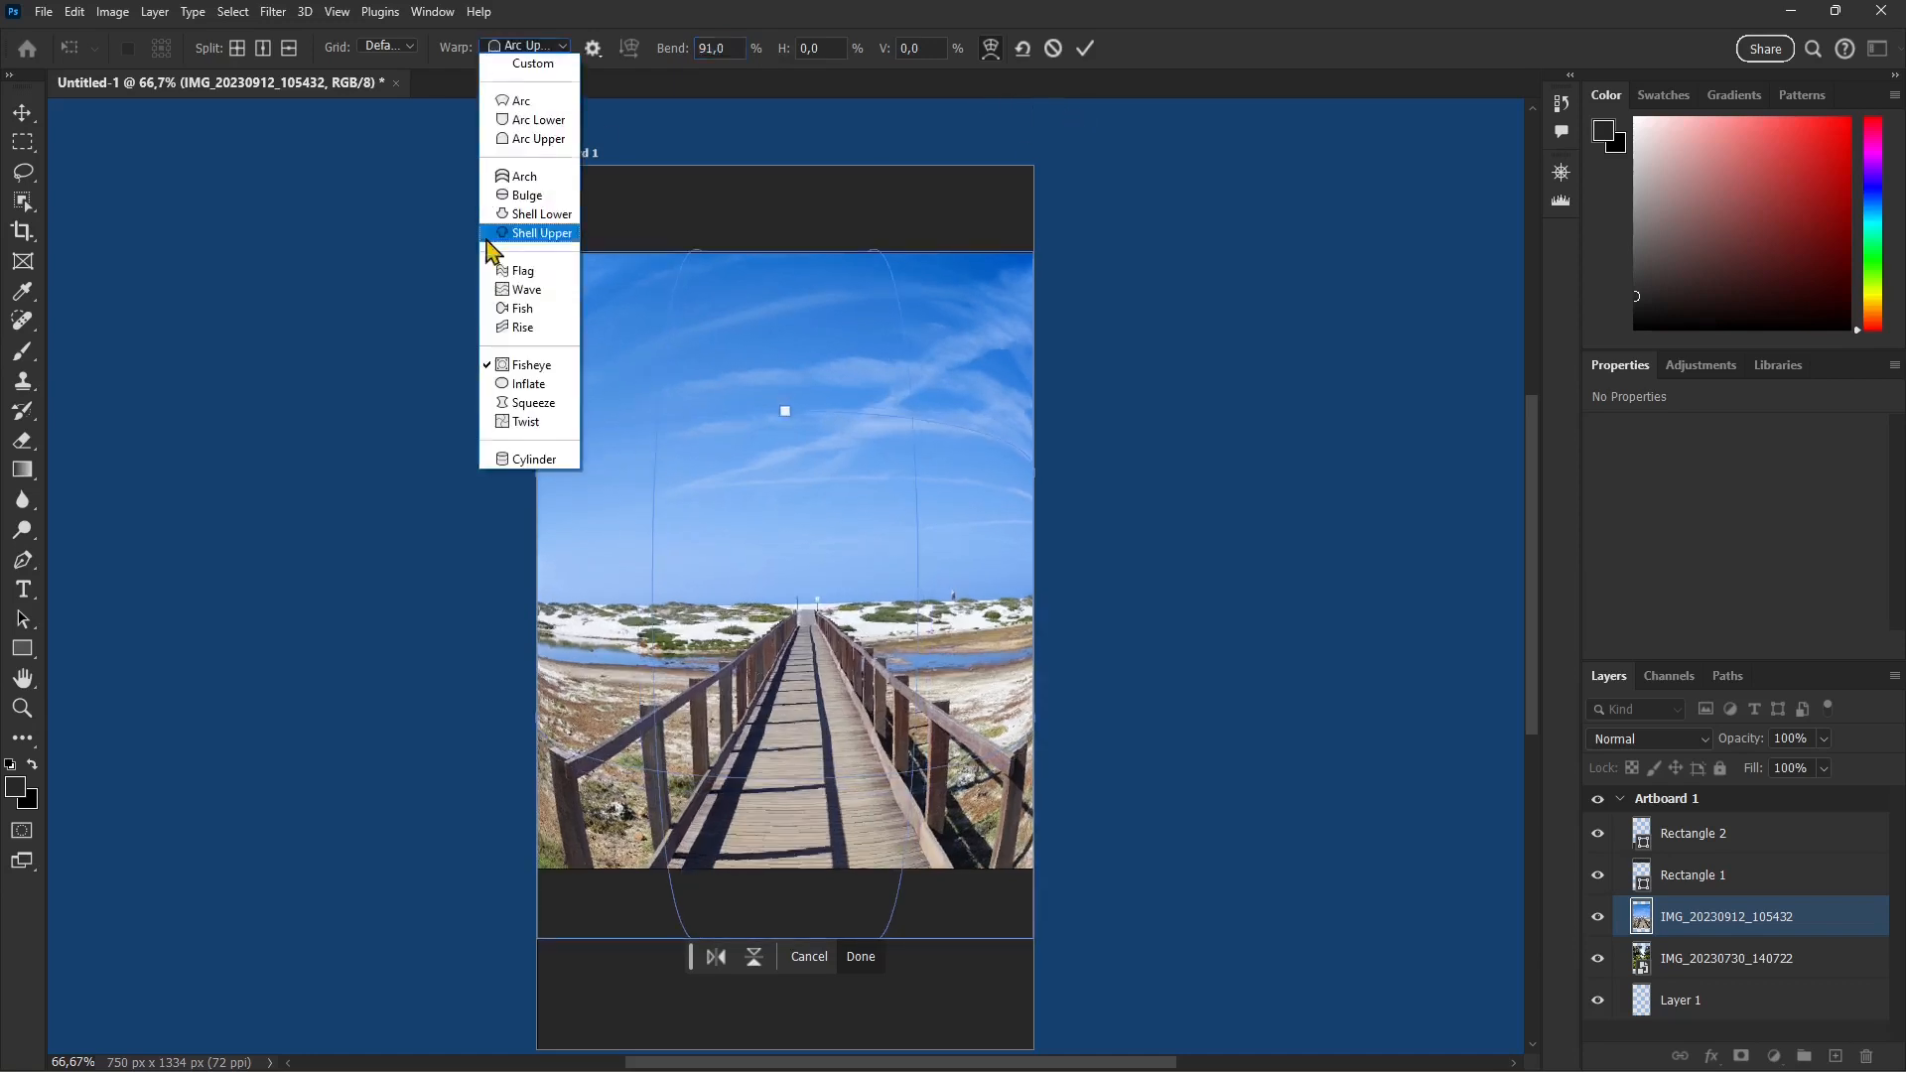
pyautogui.click(529, 394)
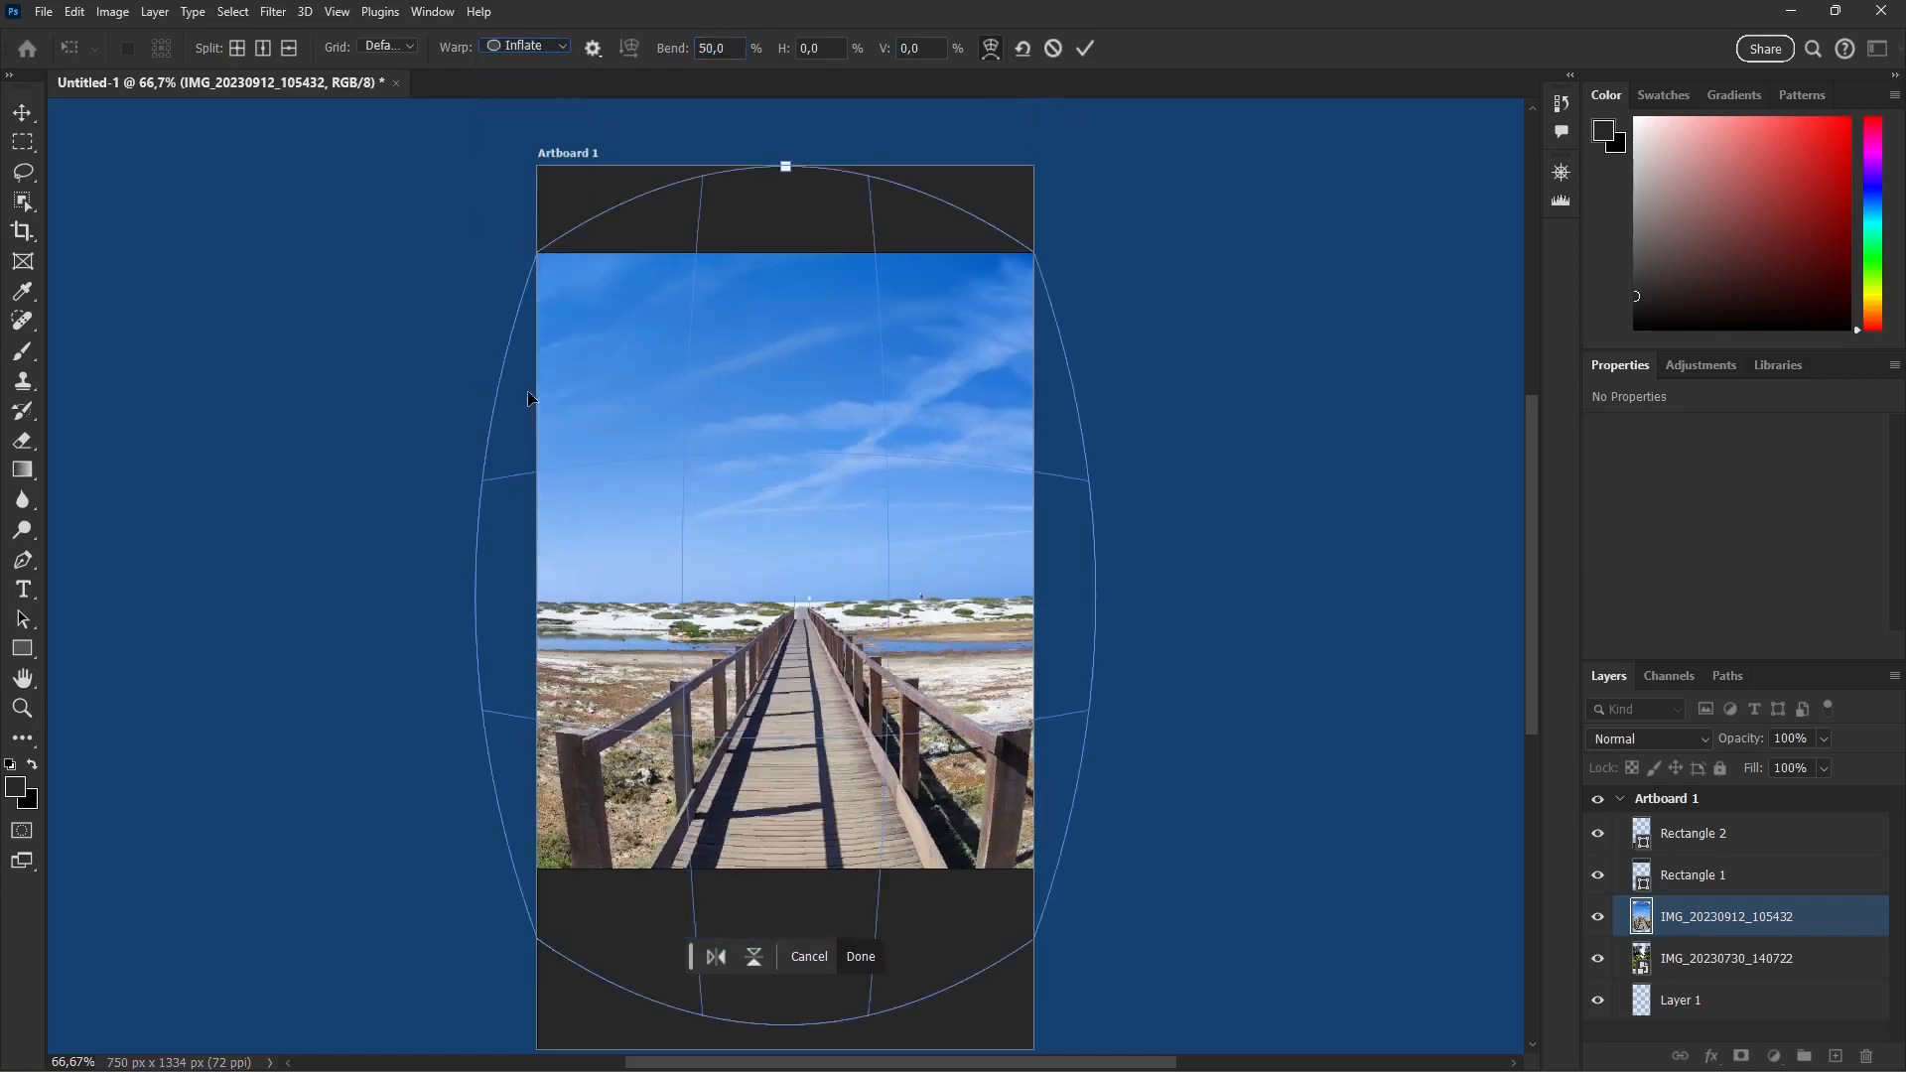
pyautogui.click(542, 54)
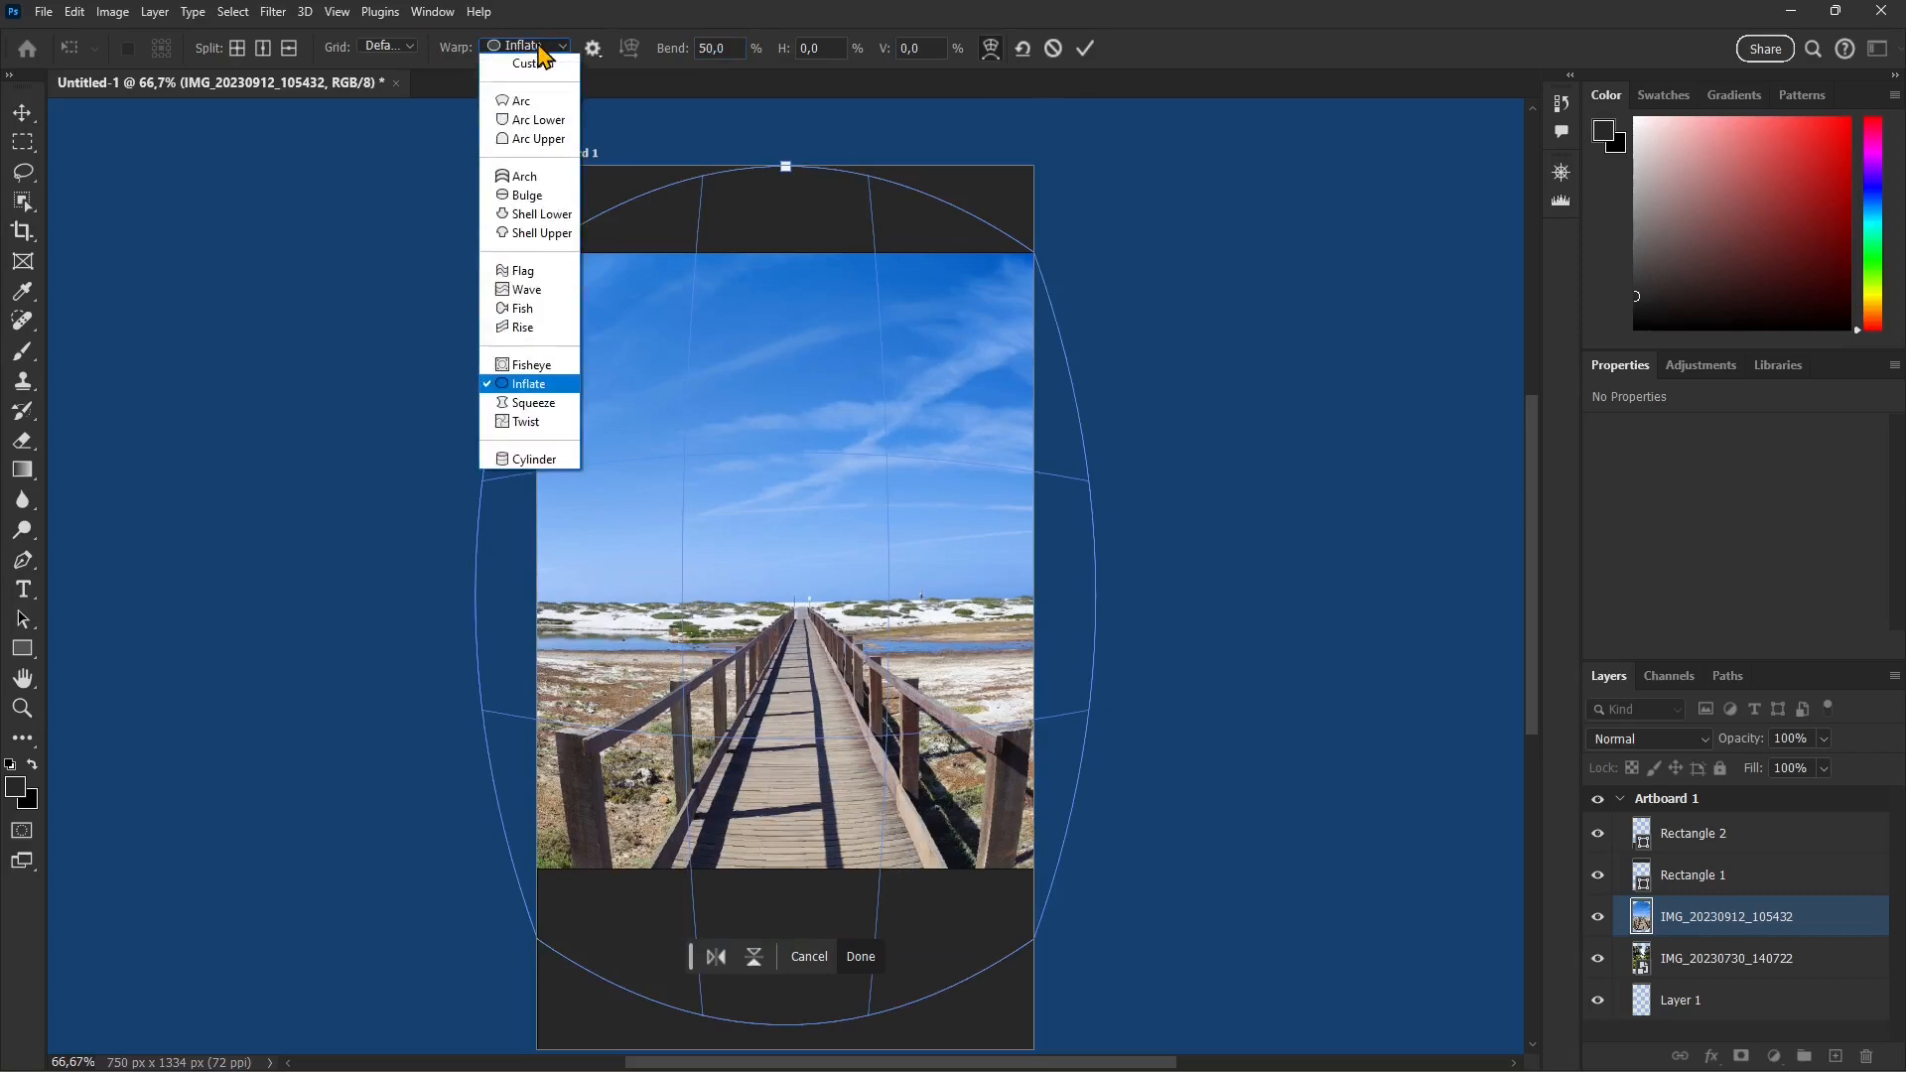
pyautogui.click(525, 414)
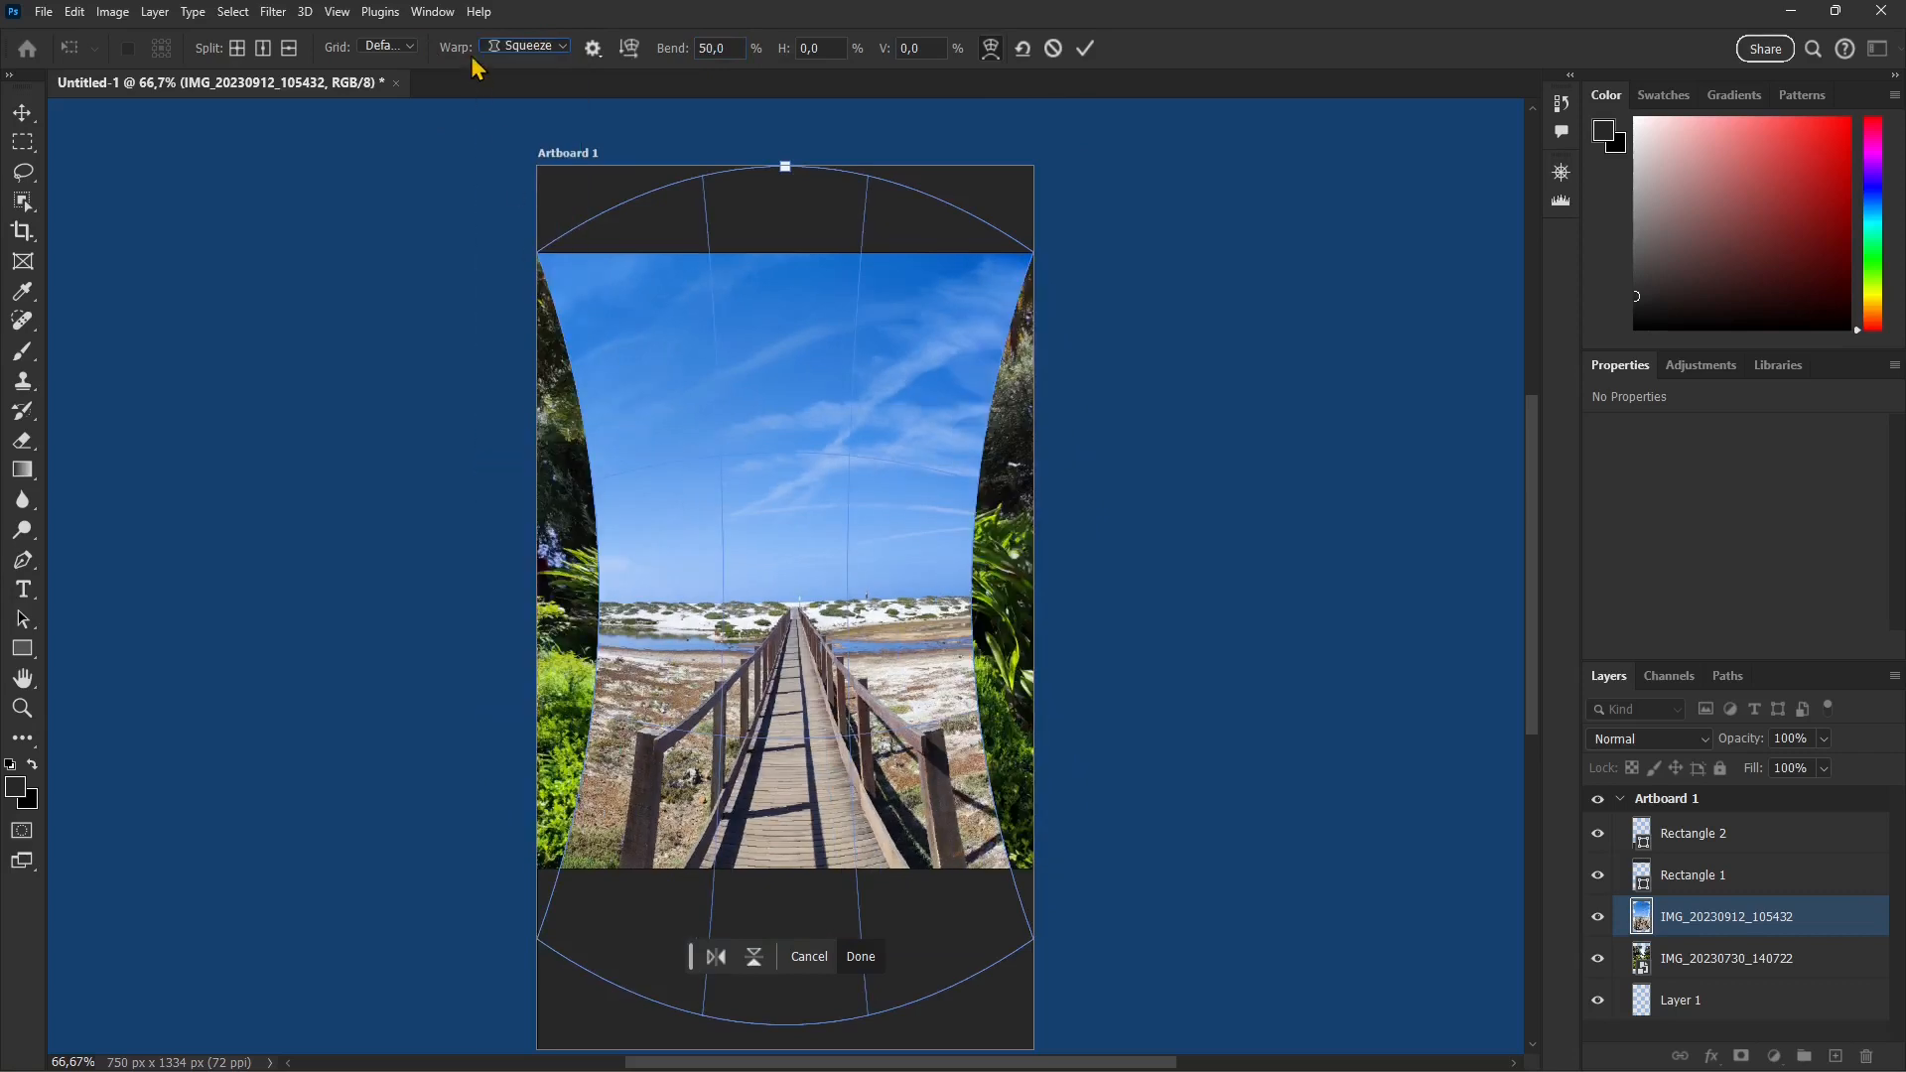
pyautogui.click(536, 47)
pyautogui.click(525, 423)
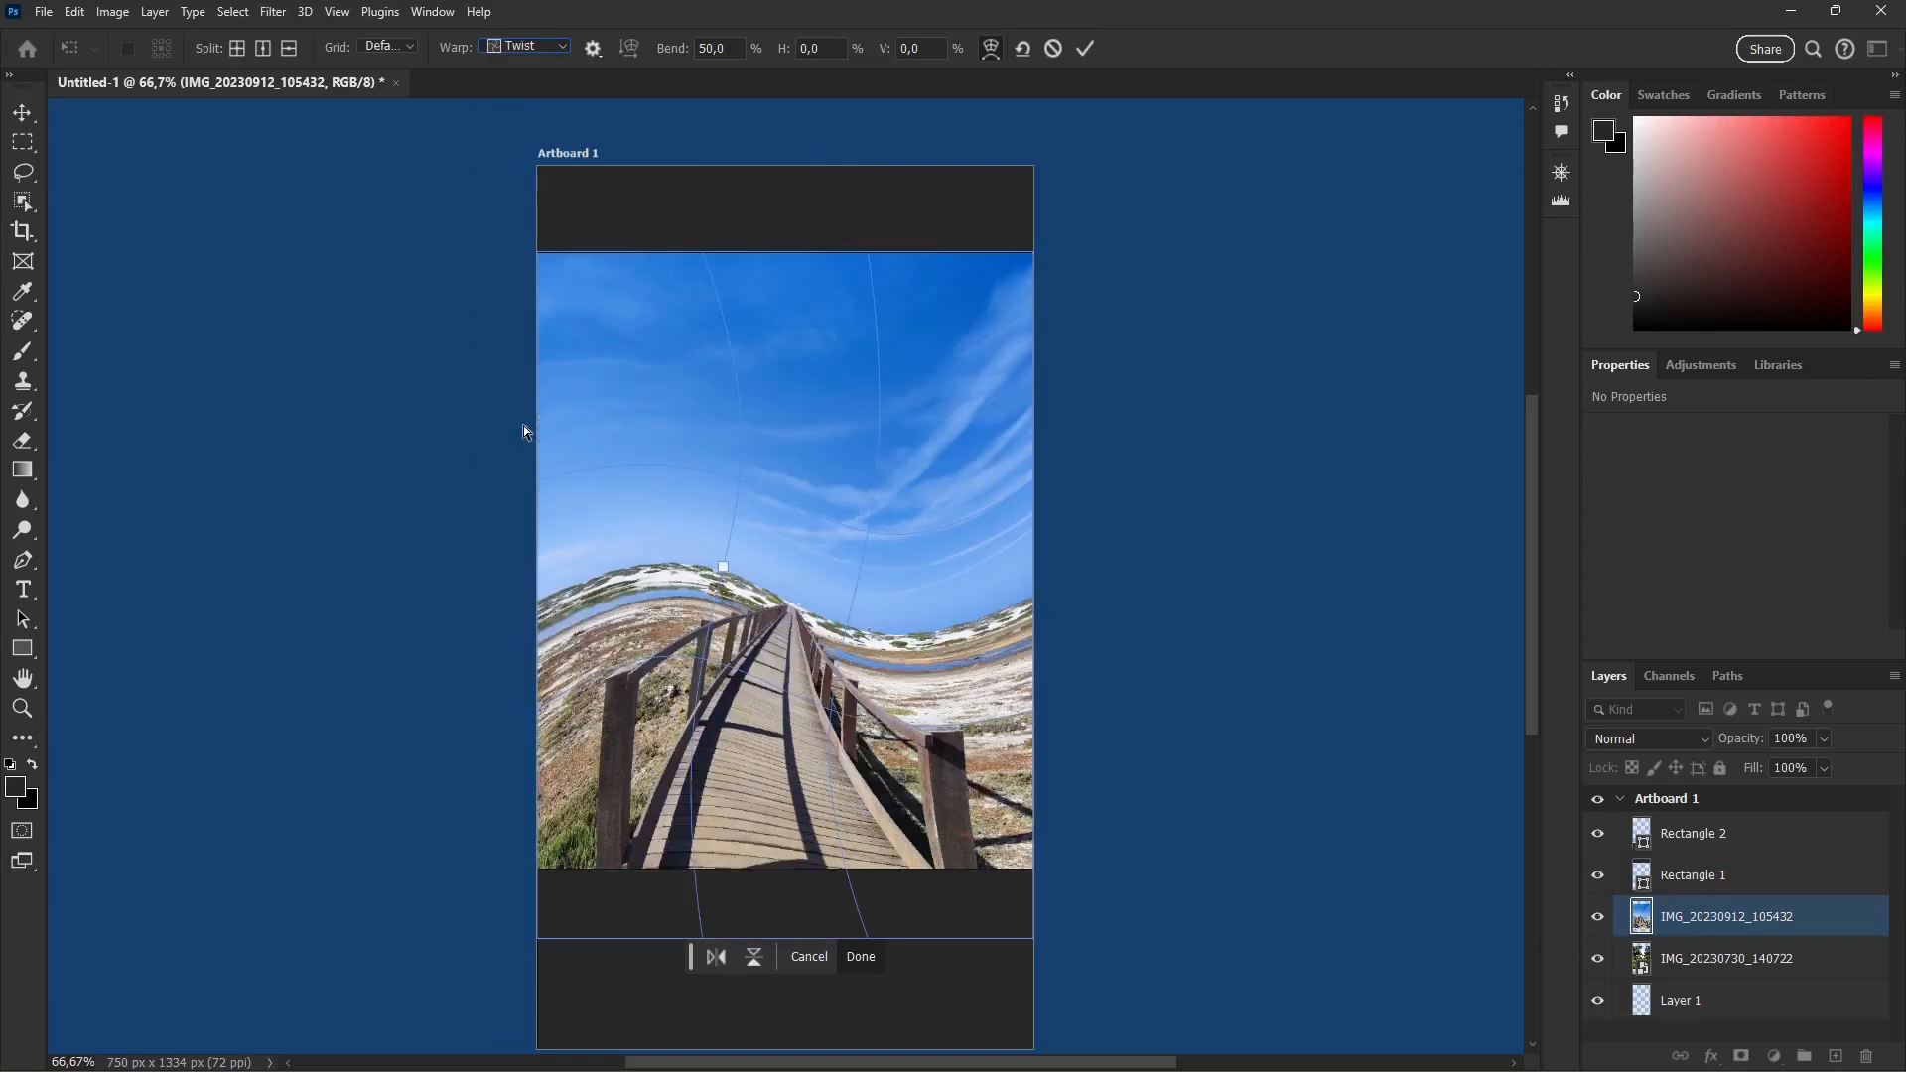
pyautogui.click(526, 47)
pyautogui.click(525, 445)
# Step: Apply the Twist warp with a 50% bend to the boardwalk photo and deselect the layer
pyautogui.click(509, 48)
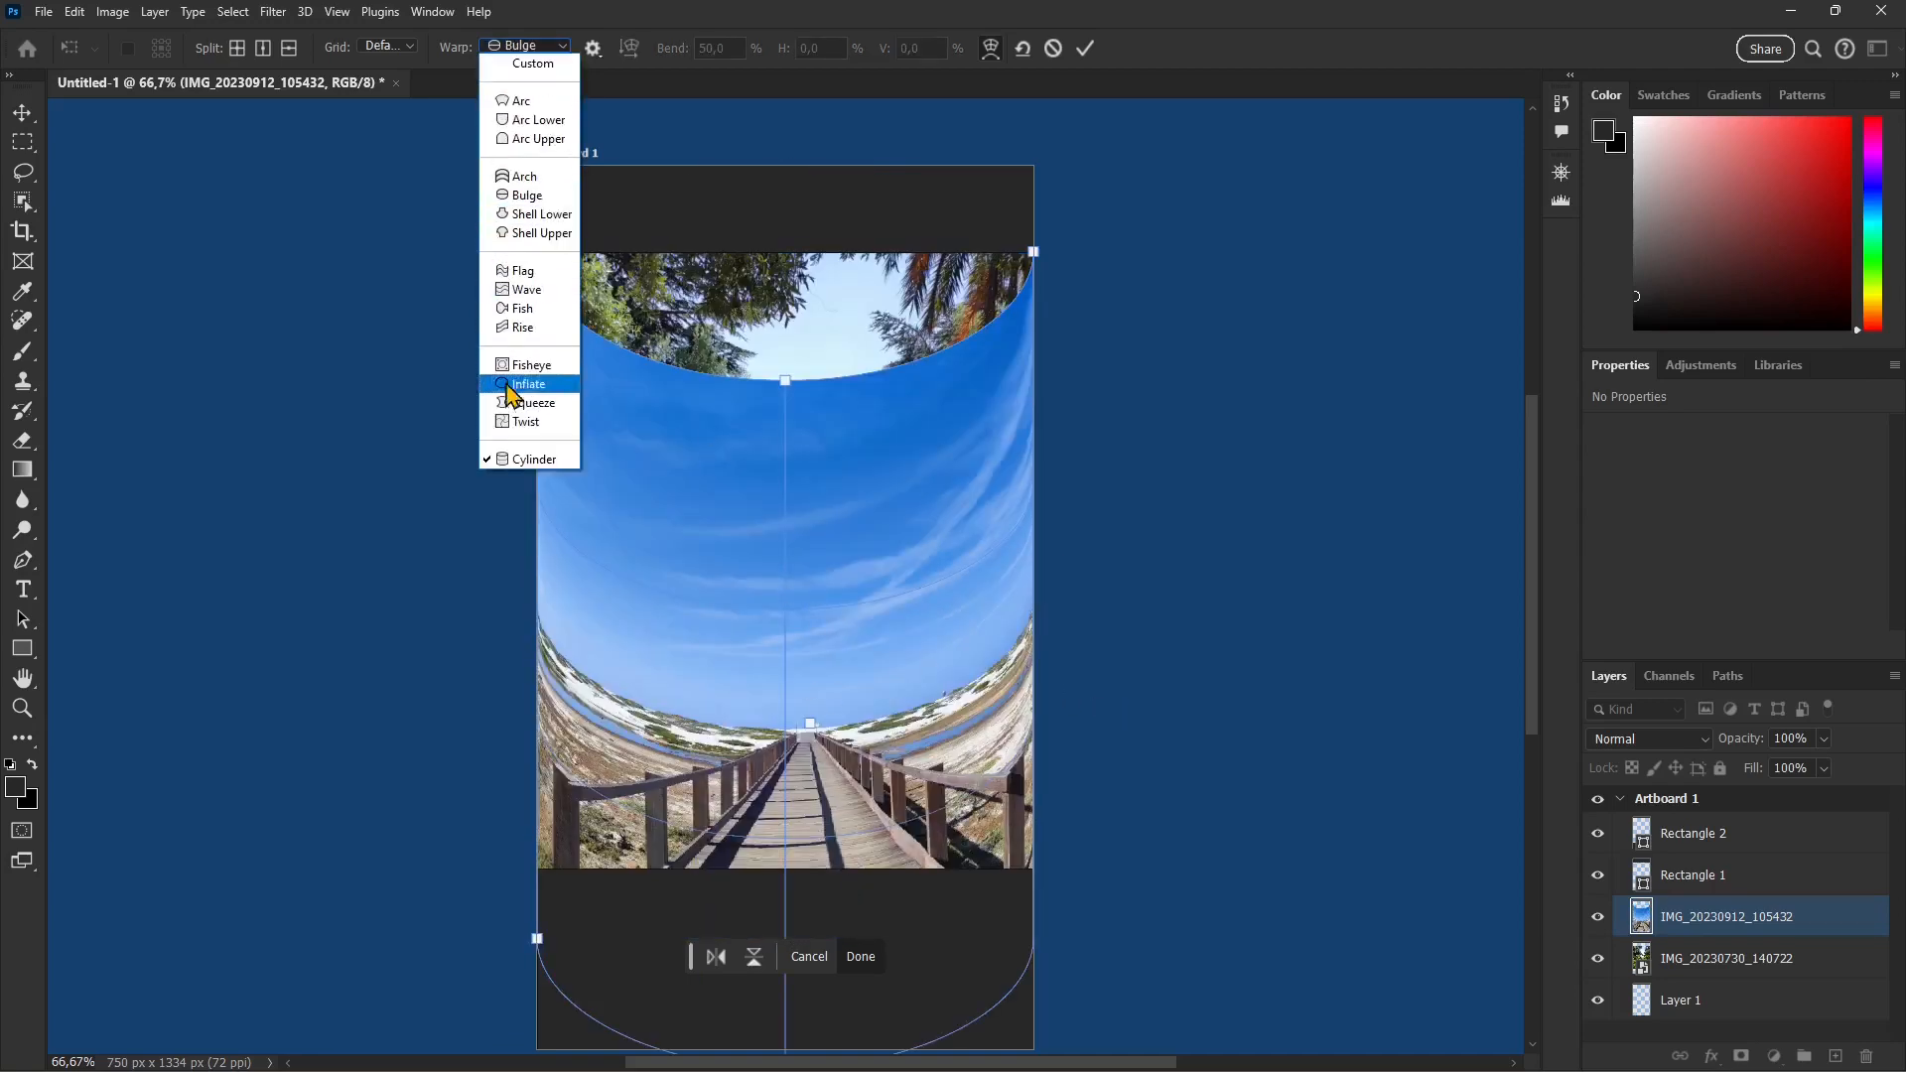
pyautogui.click(525, 423)
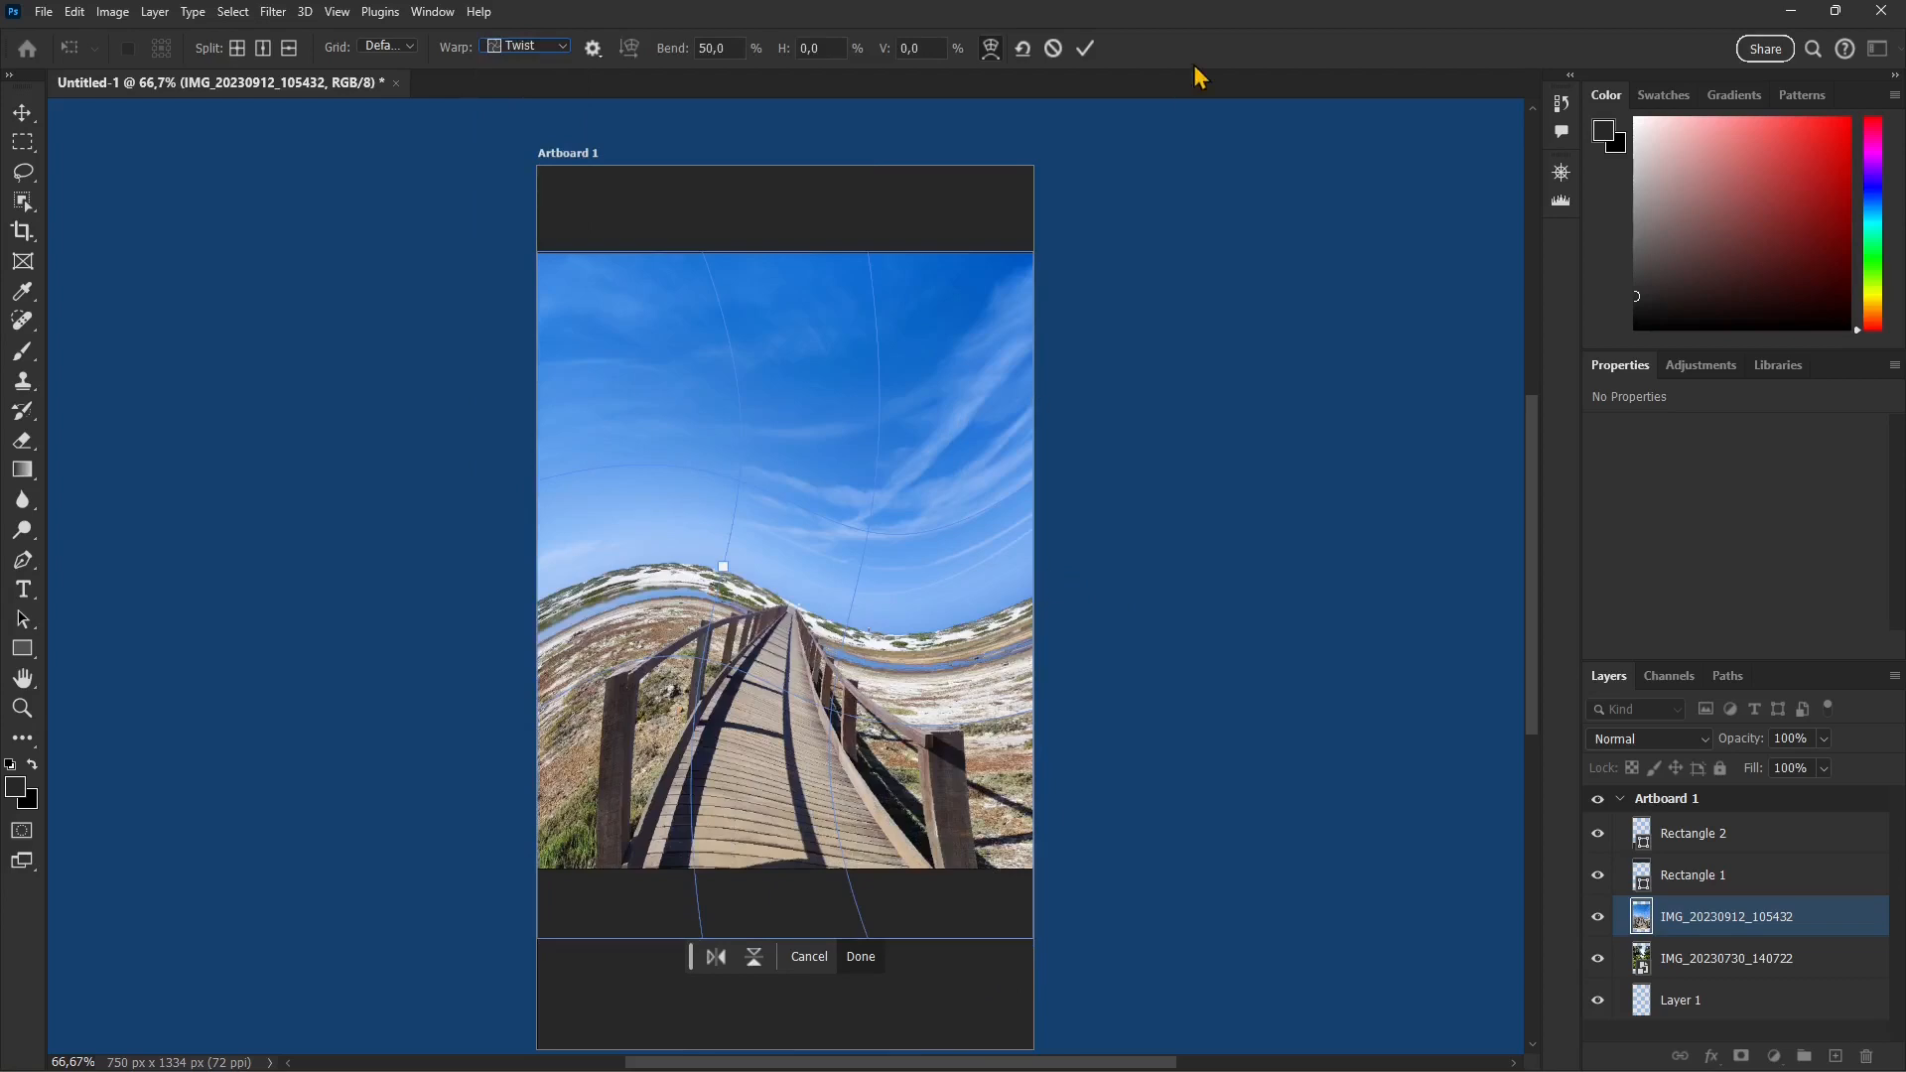
pyautogui.click(1084, 47)
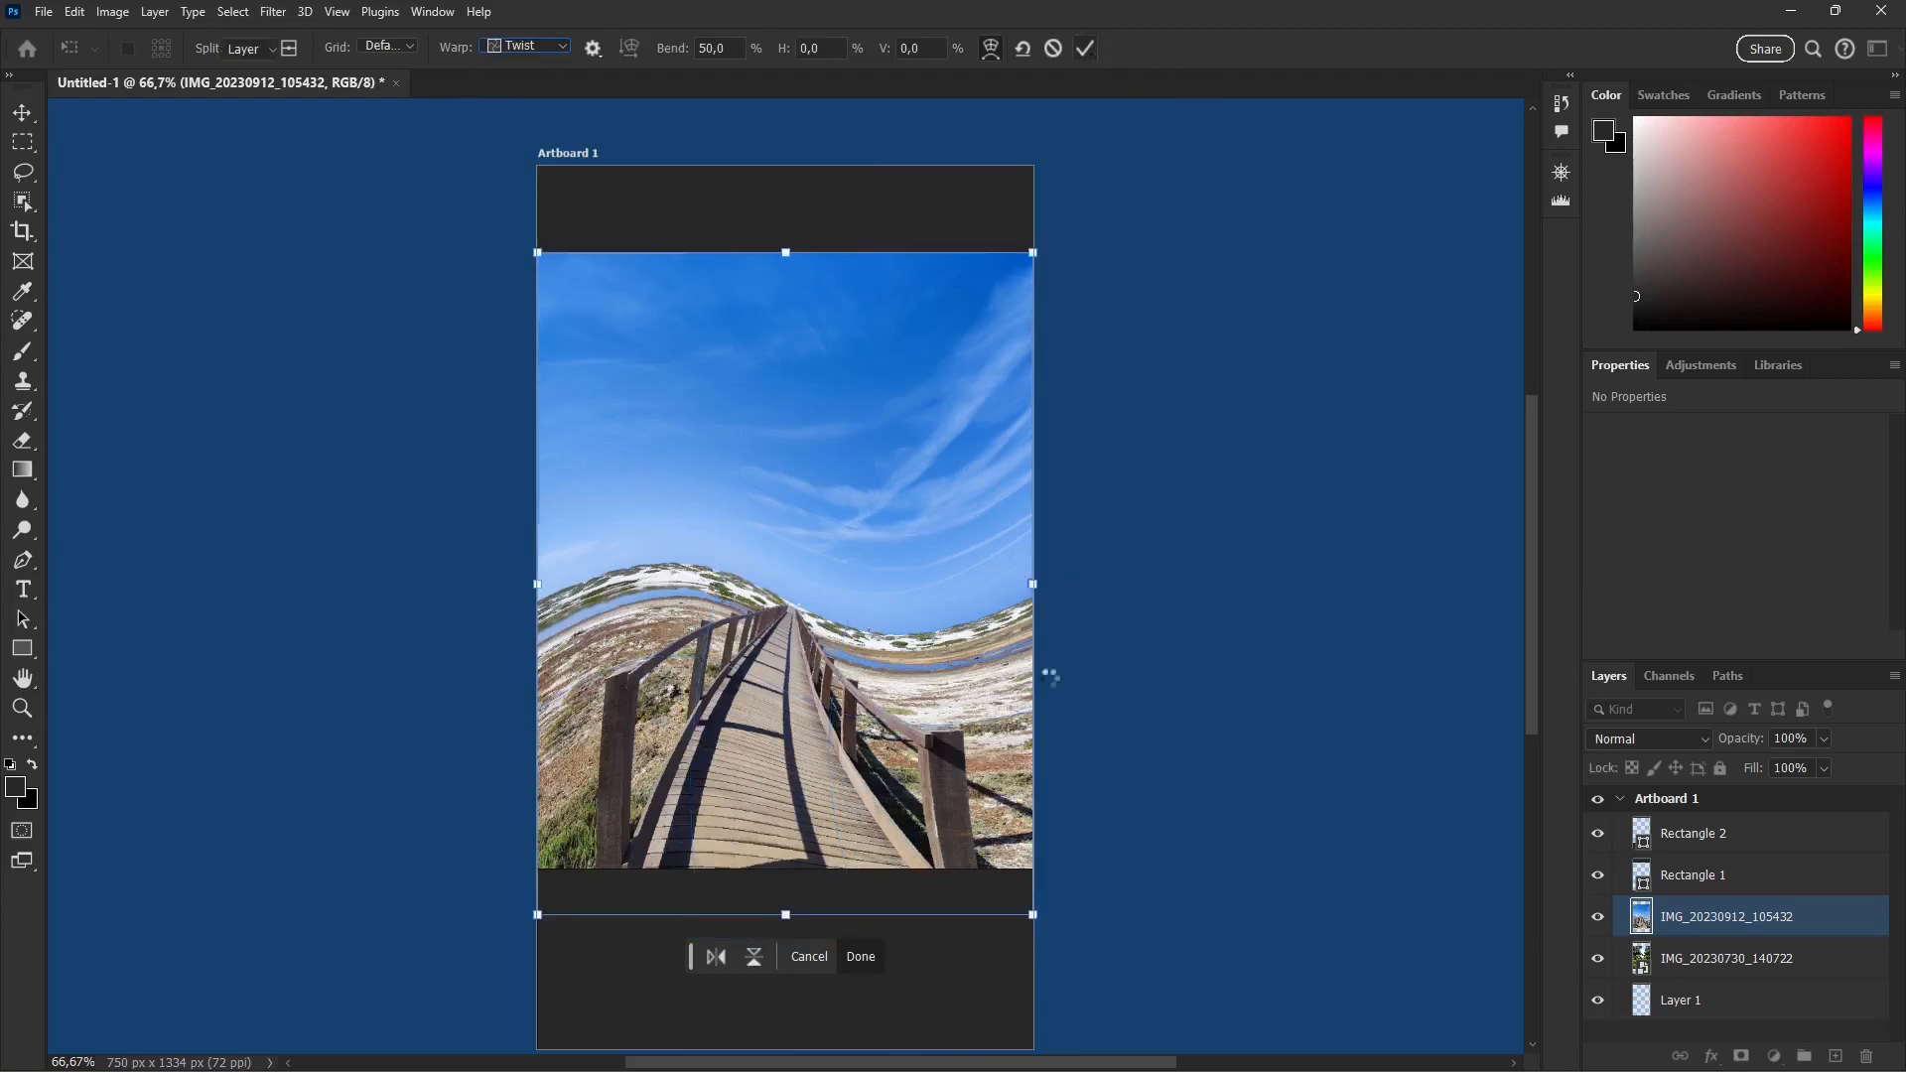
pyautogui.click(1120, 643)
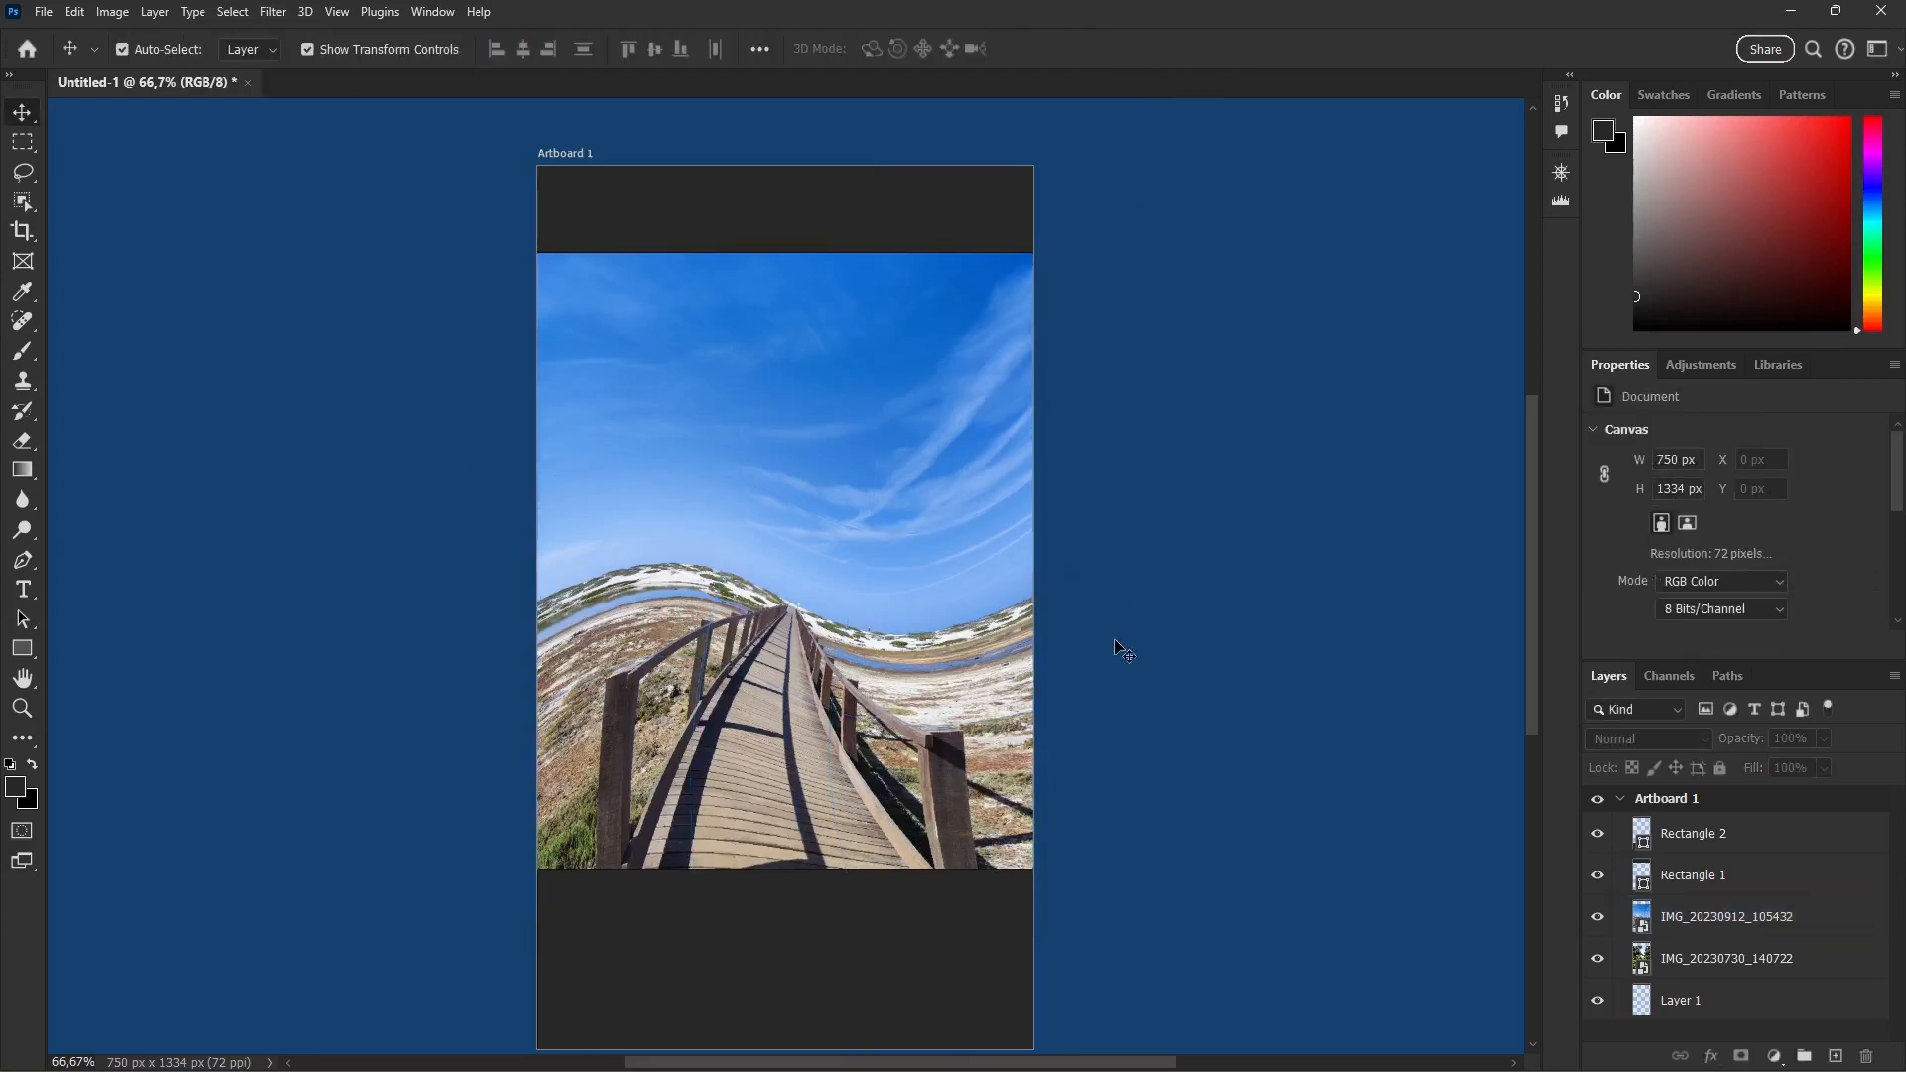
# Step: Rotate the boardwalk photo layer by 180° and undo the rotation
pyautogui.click(771, 387)
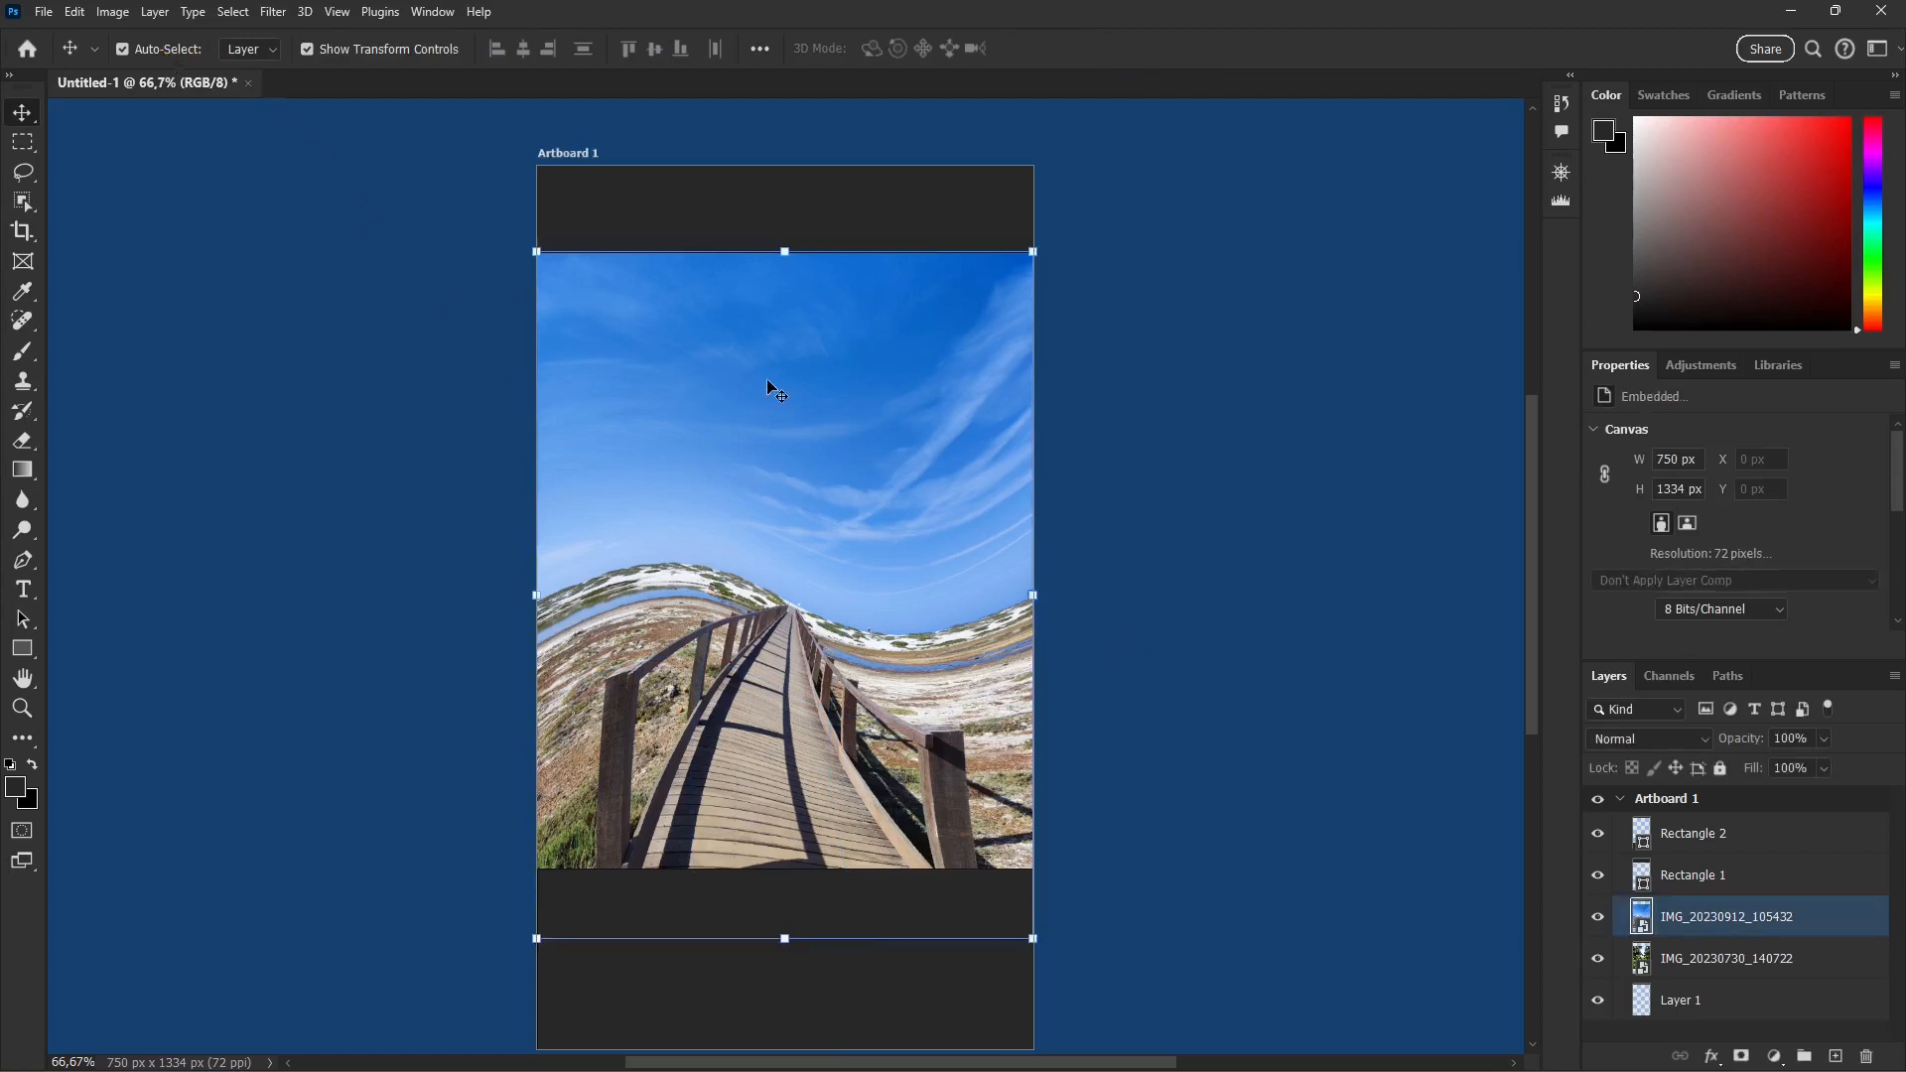
pyautogui.click(75, 12)
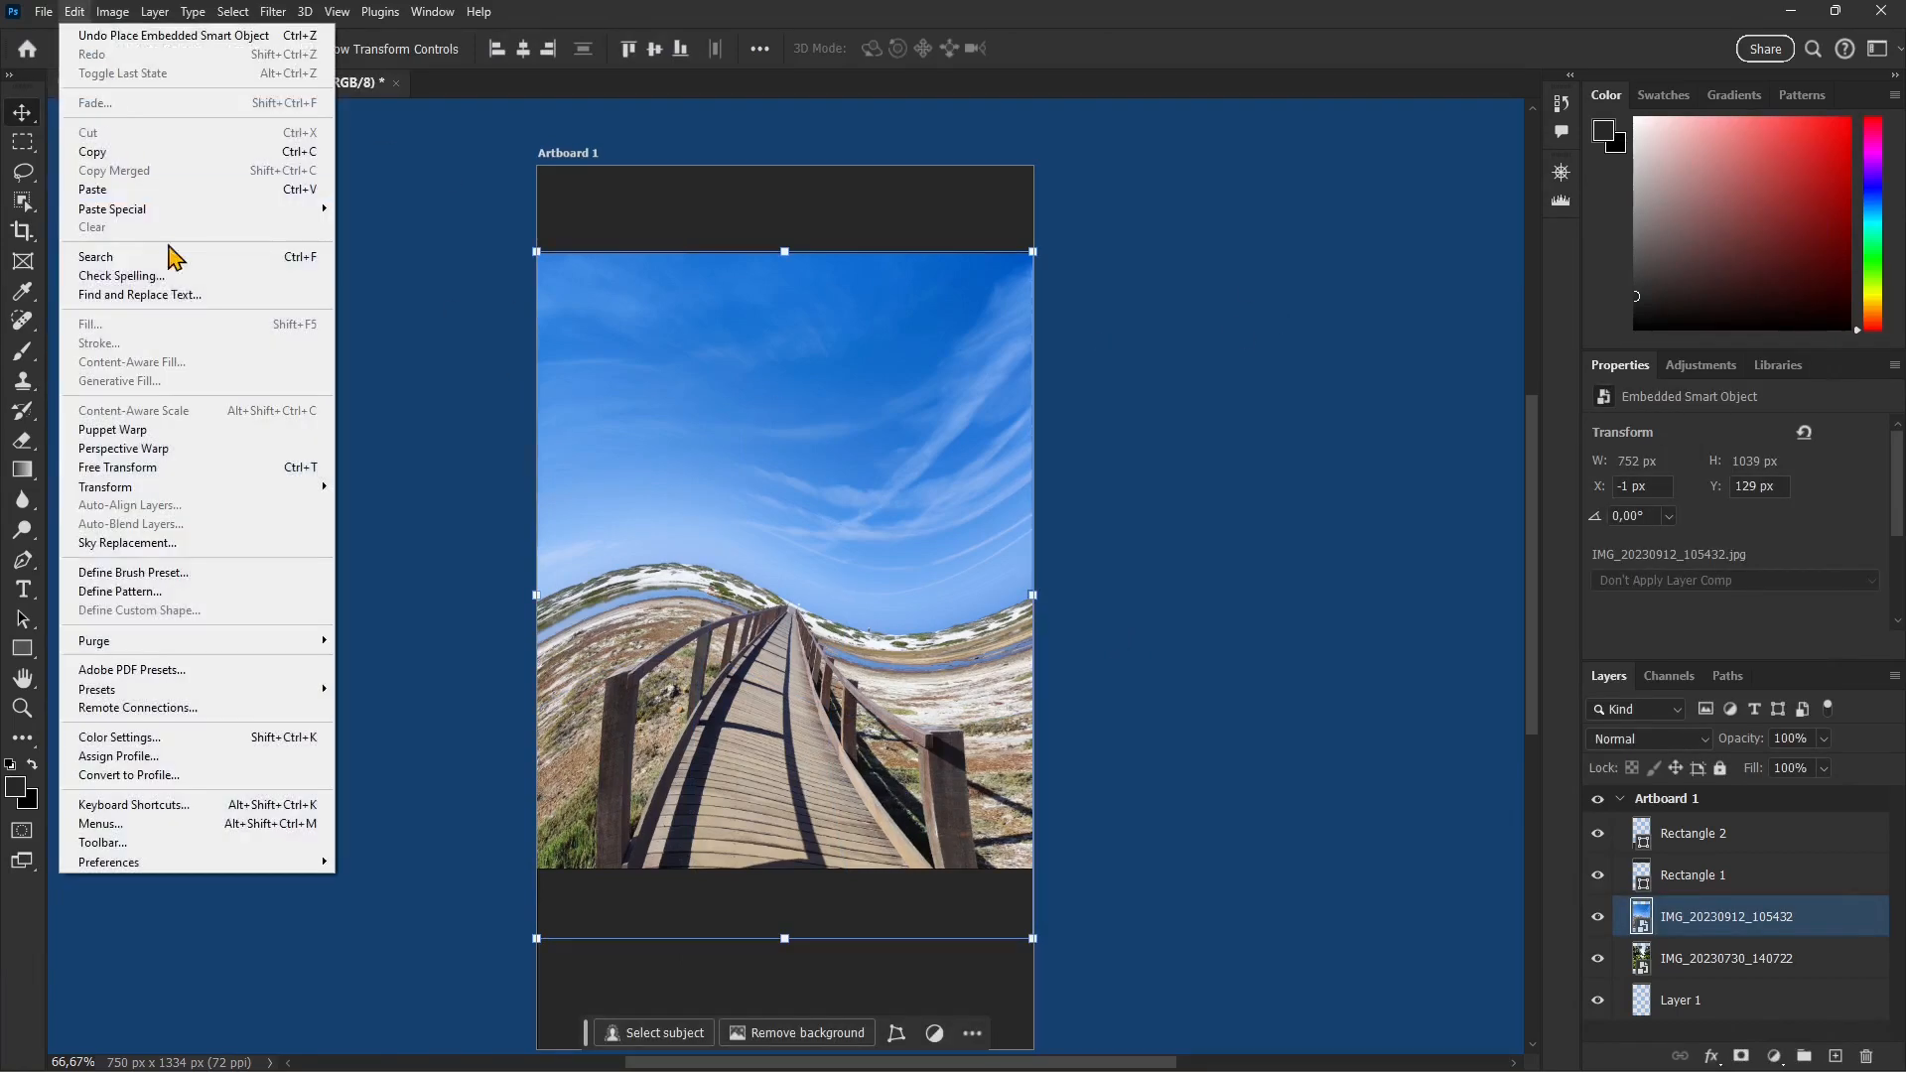
pyautogui.moveTo(202, 501)
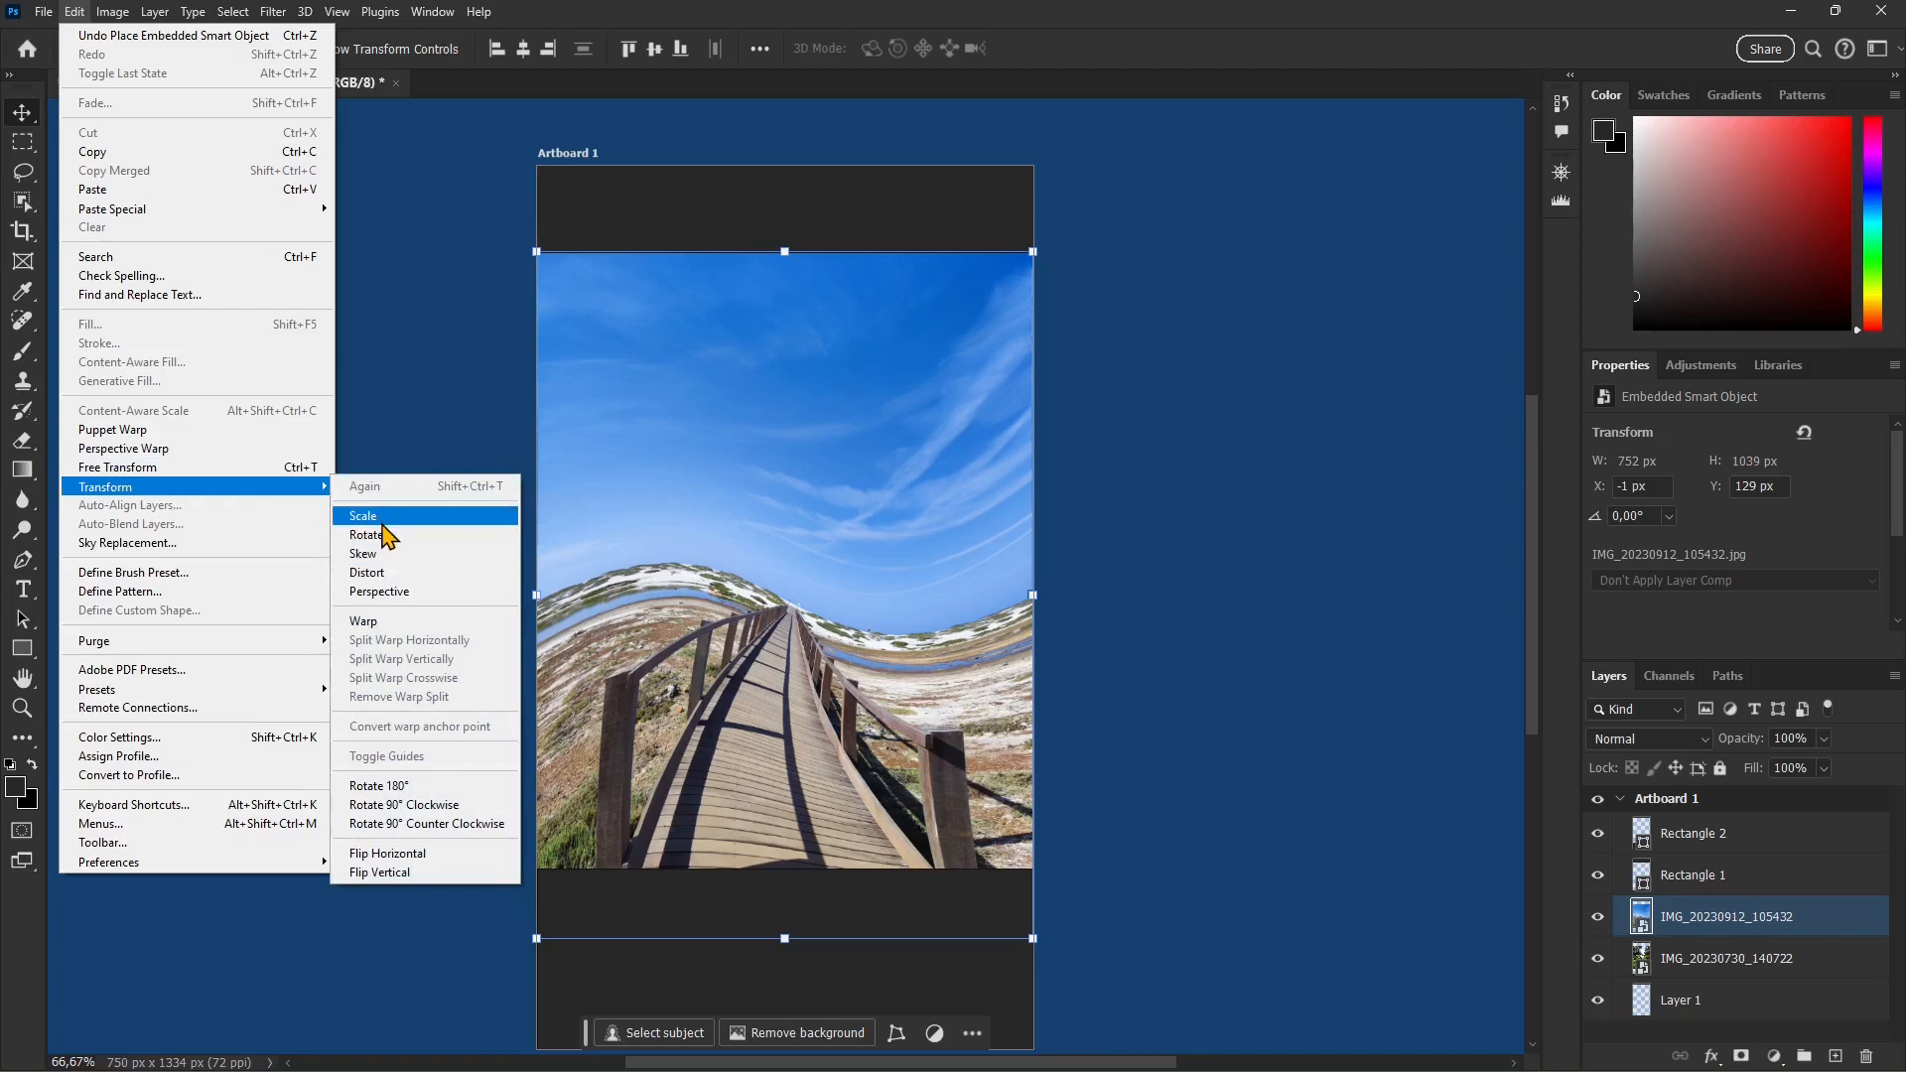
pyautogui.click(395, 788)
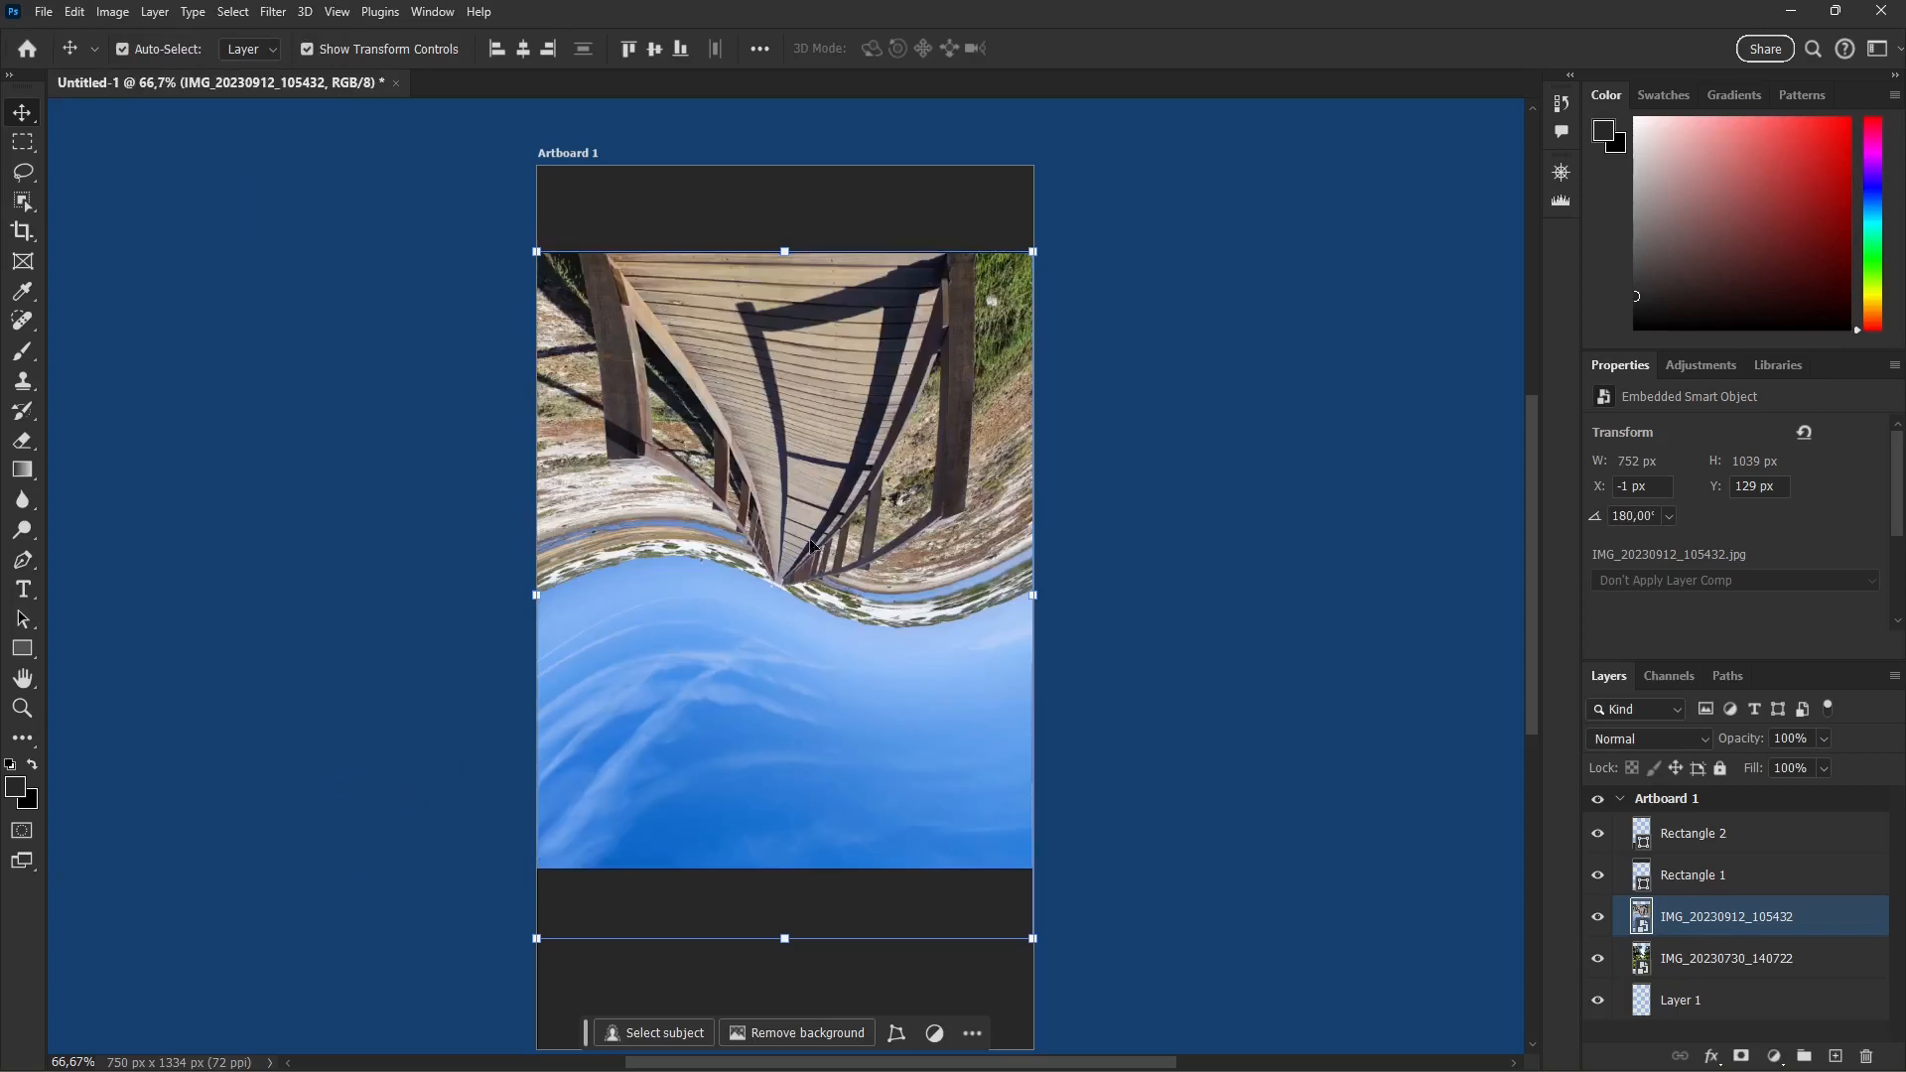
pyautogui.hotkey('ctrl', 'z')
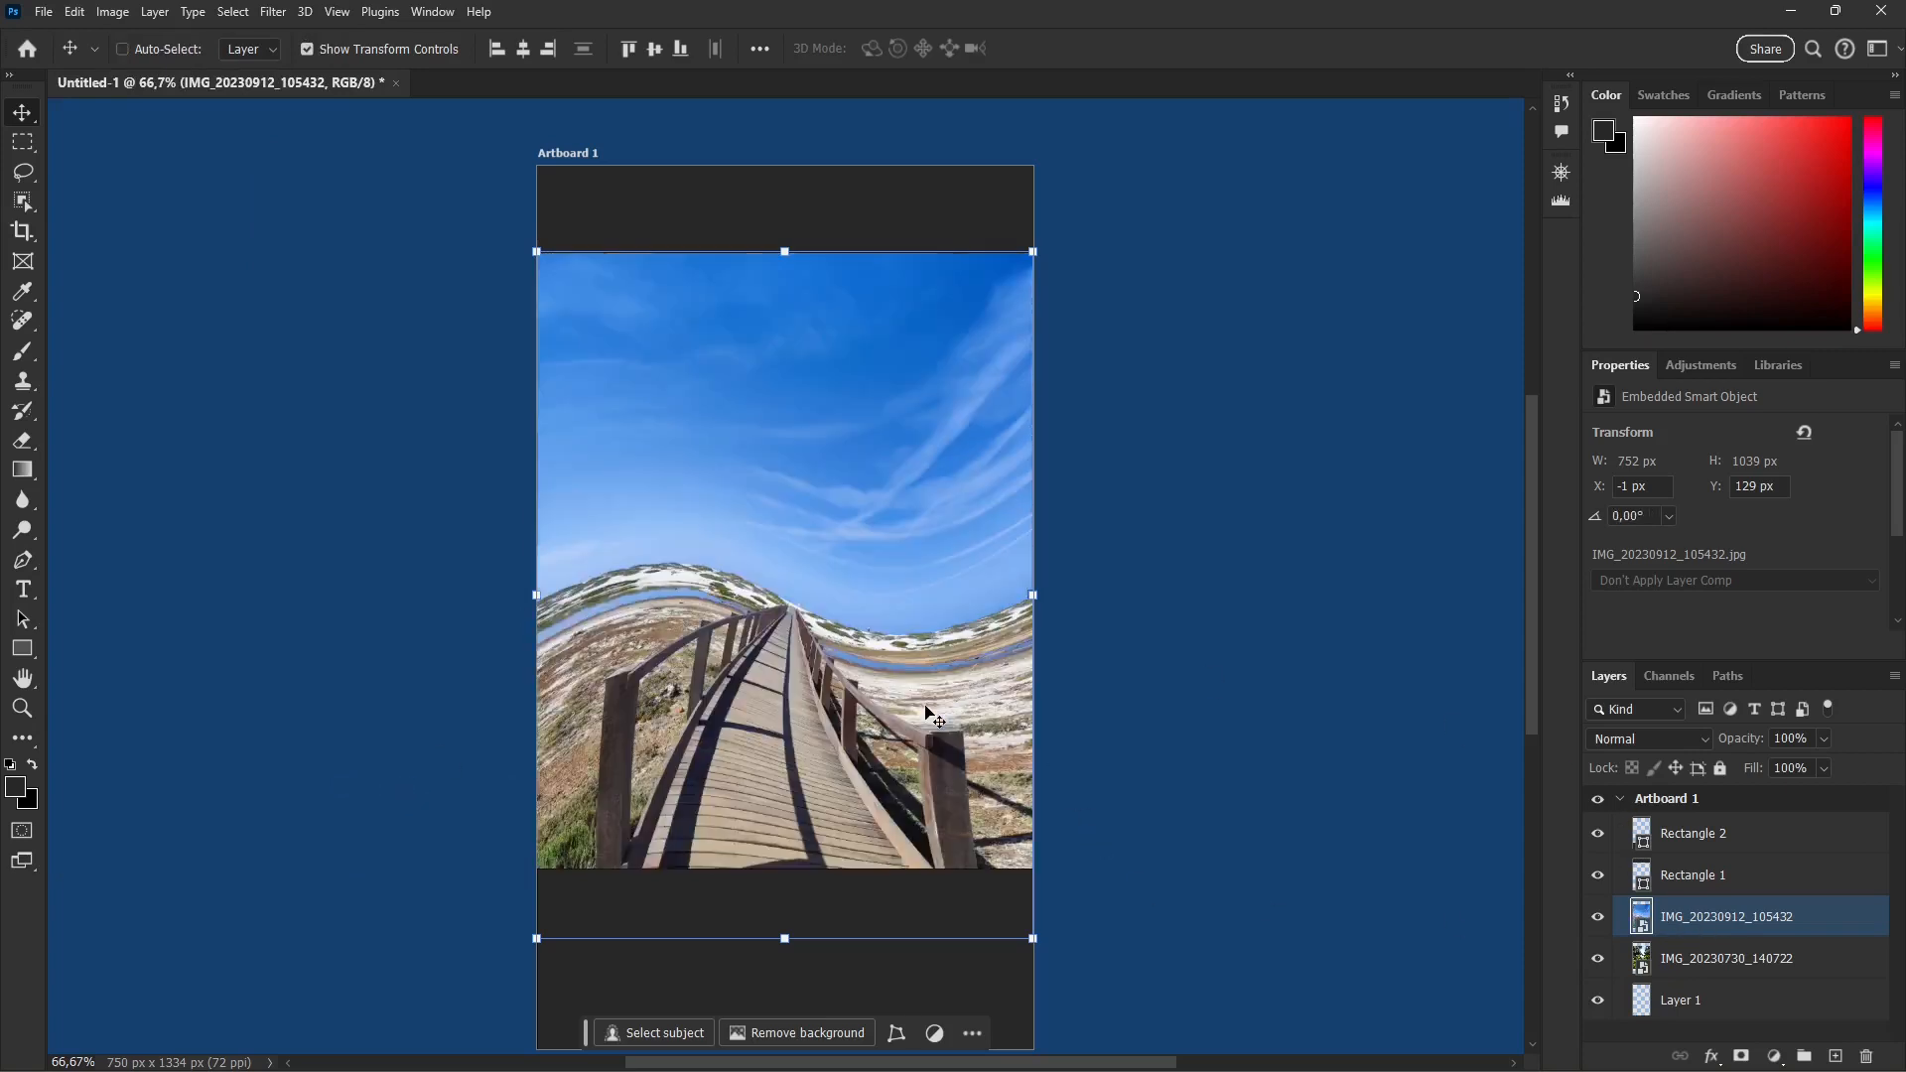
# Step: Rotate only the boardwalk photo layer 90° clockwise and deselect it
pyautogui.click(80, 12)
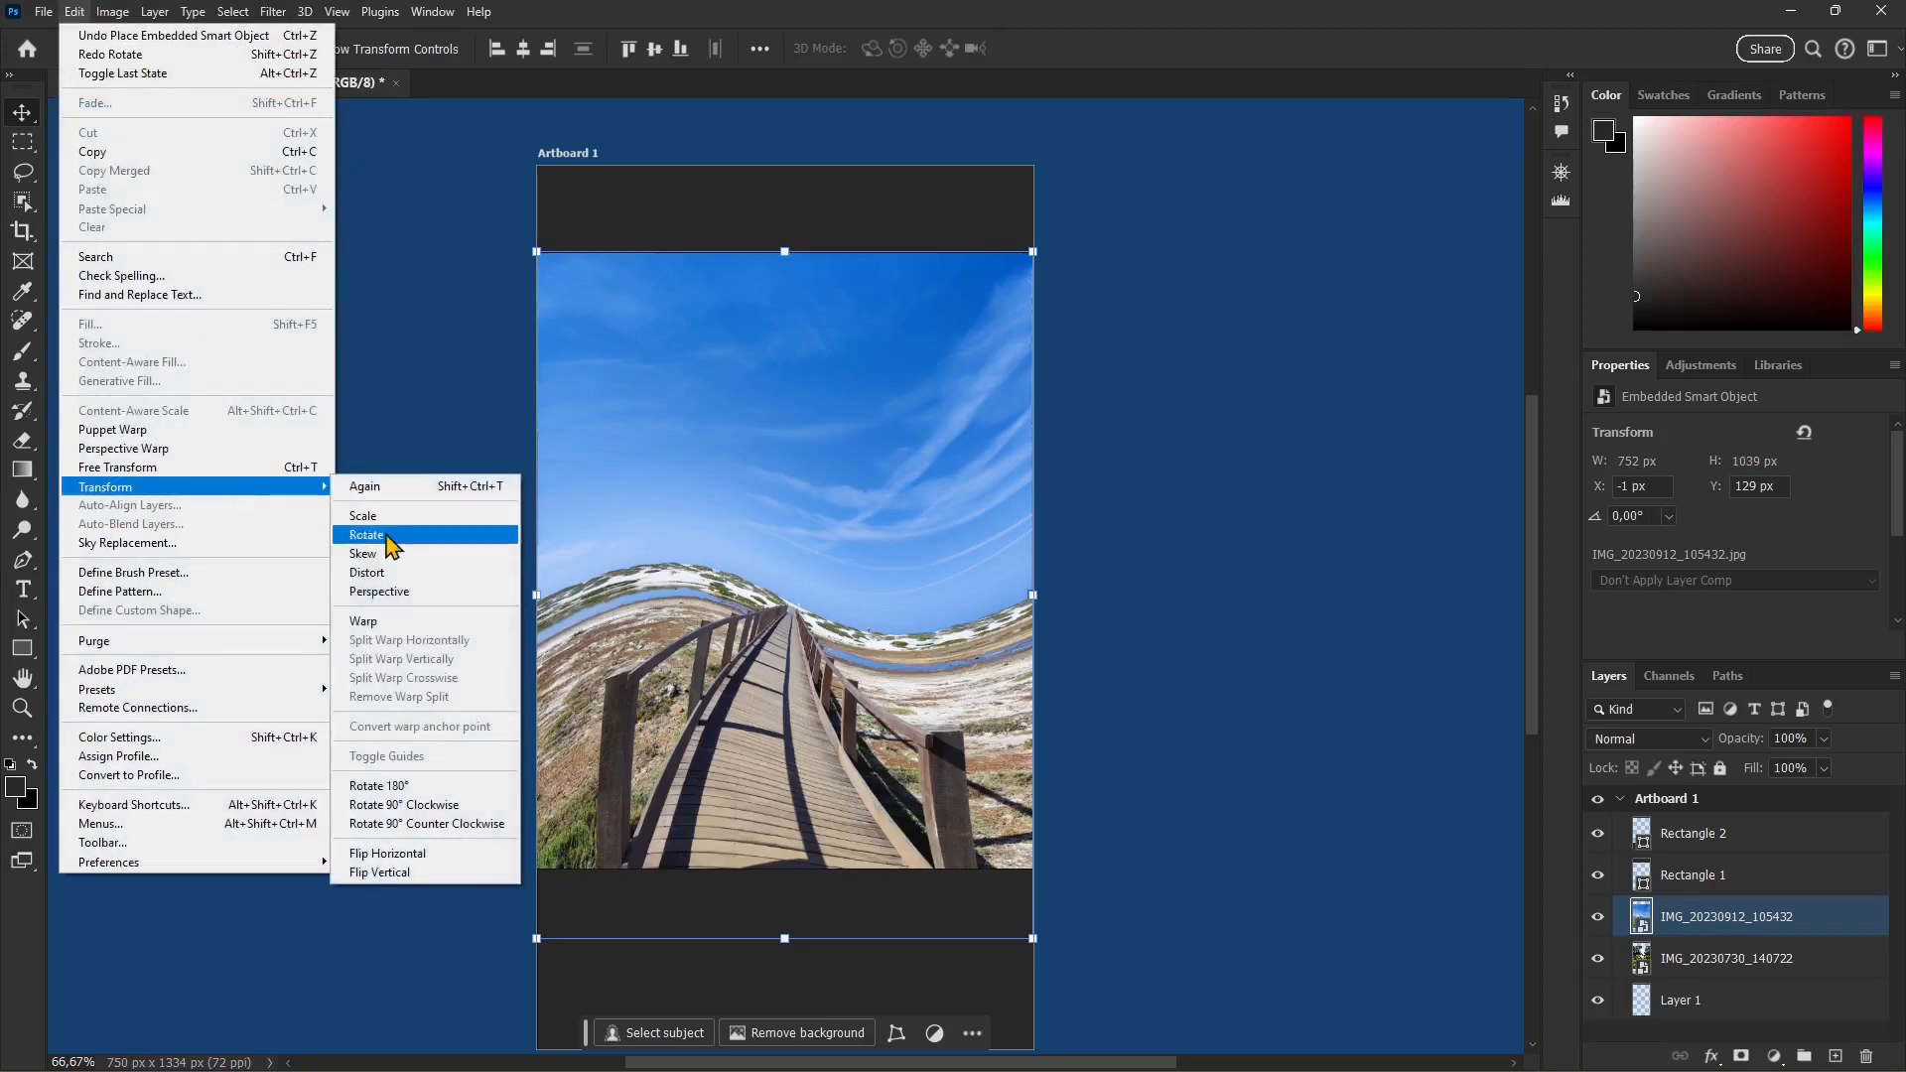
pyautogui.click(435, 805)
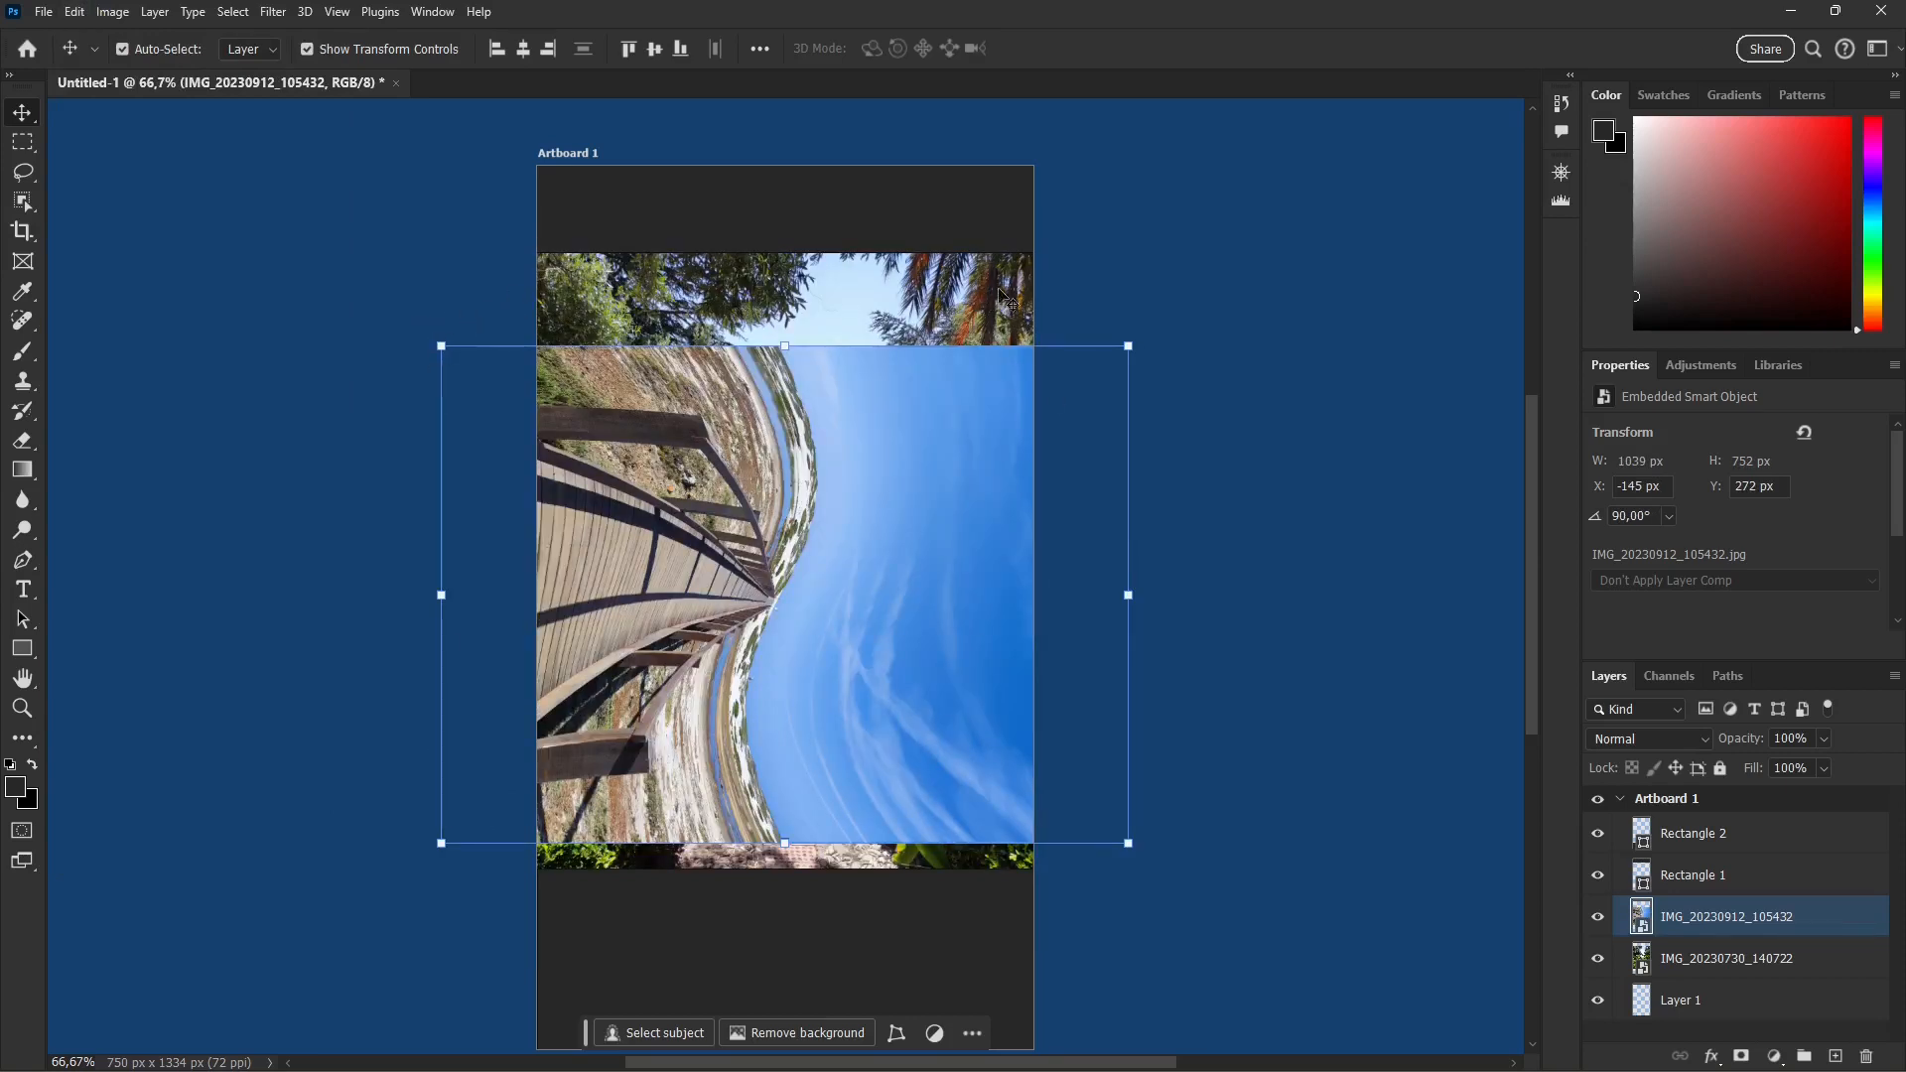
pyautogui.click(1219, 225)
pyautogui.click(980, 203)
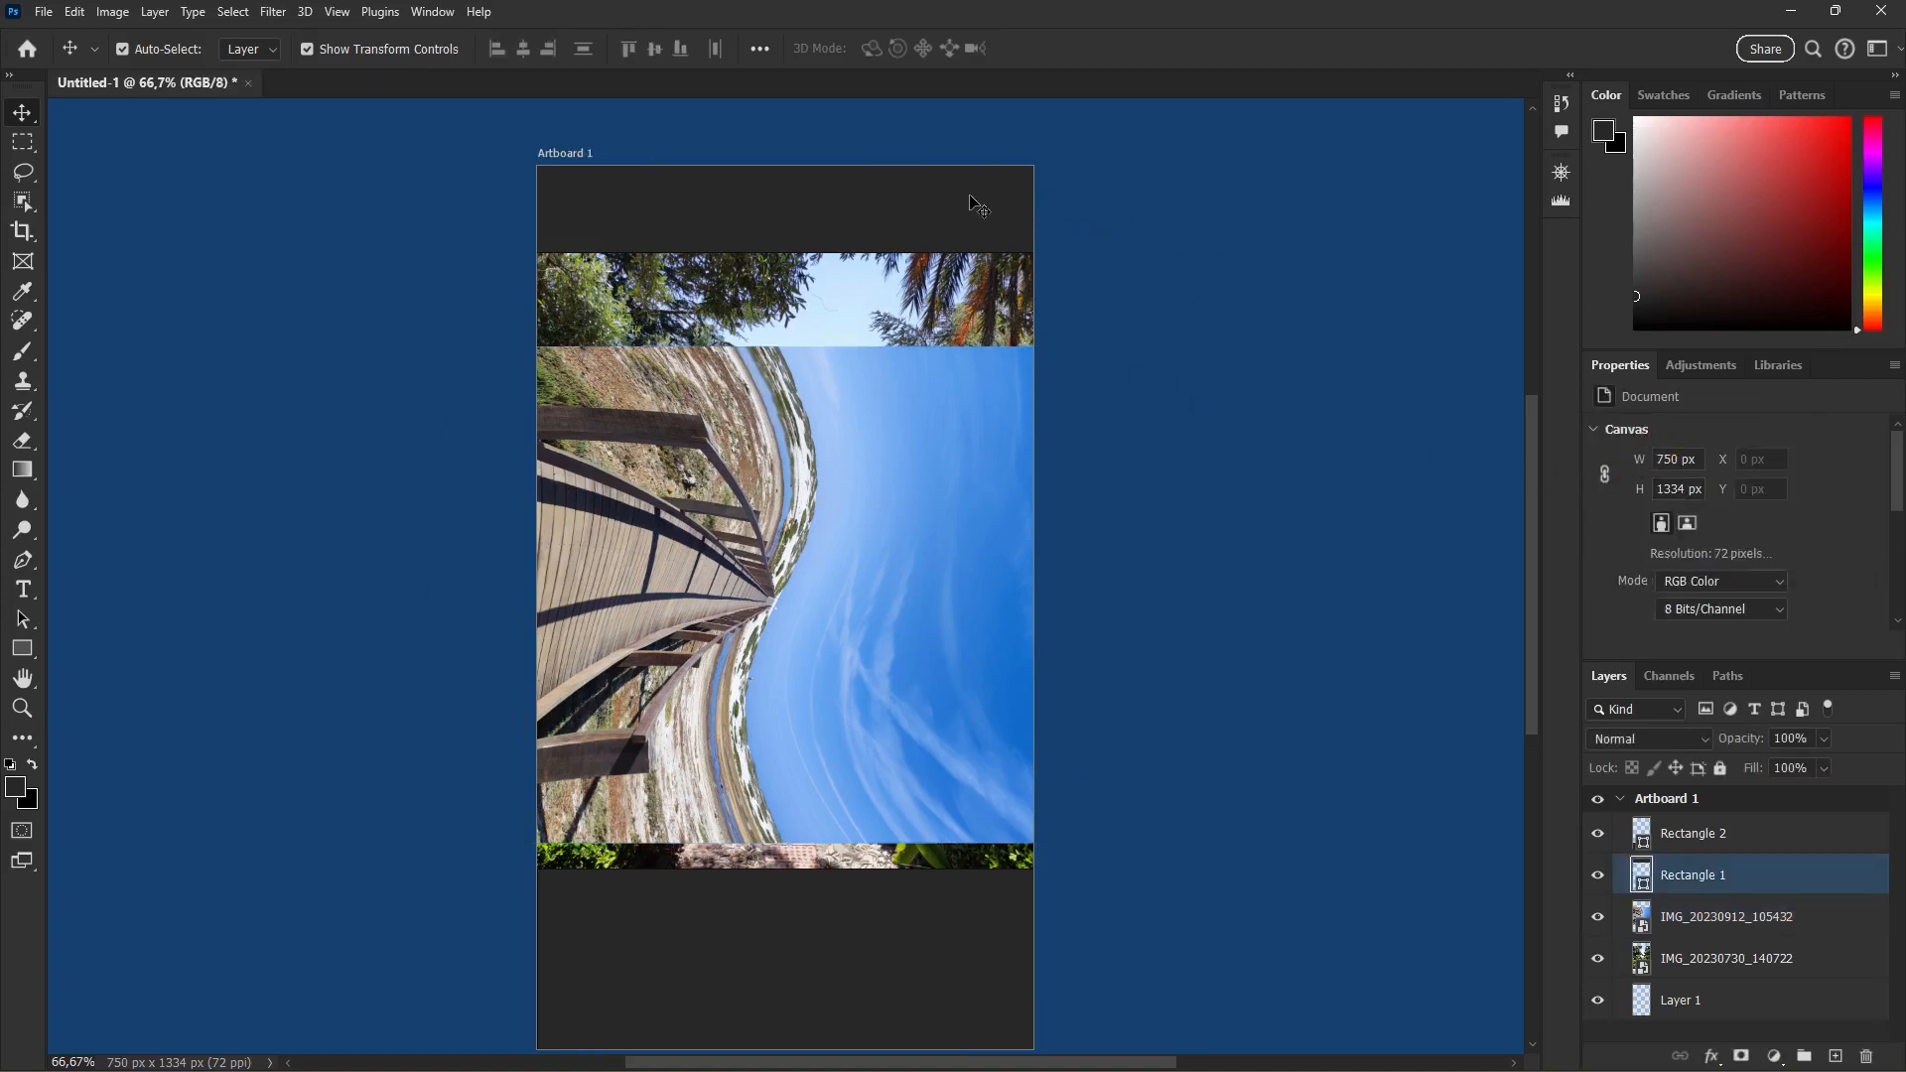
pyautogui.click(1226, 255)
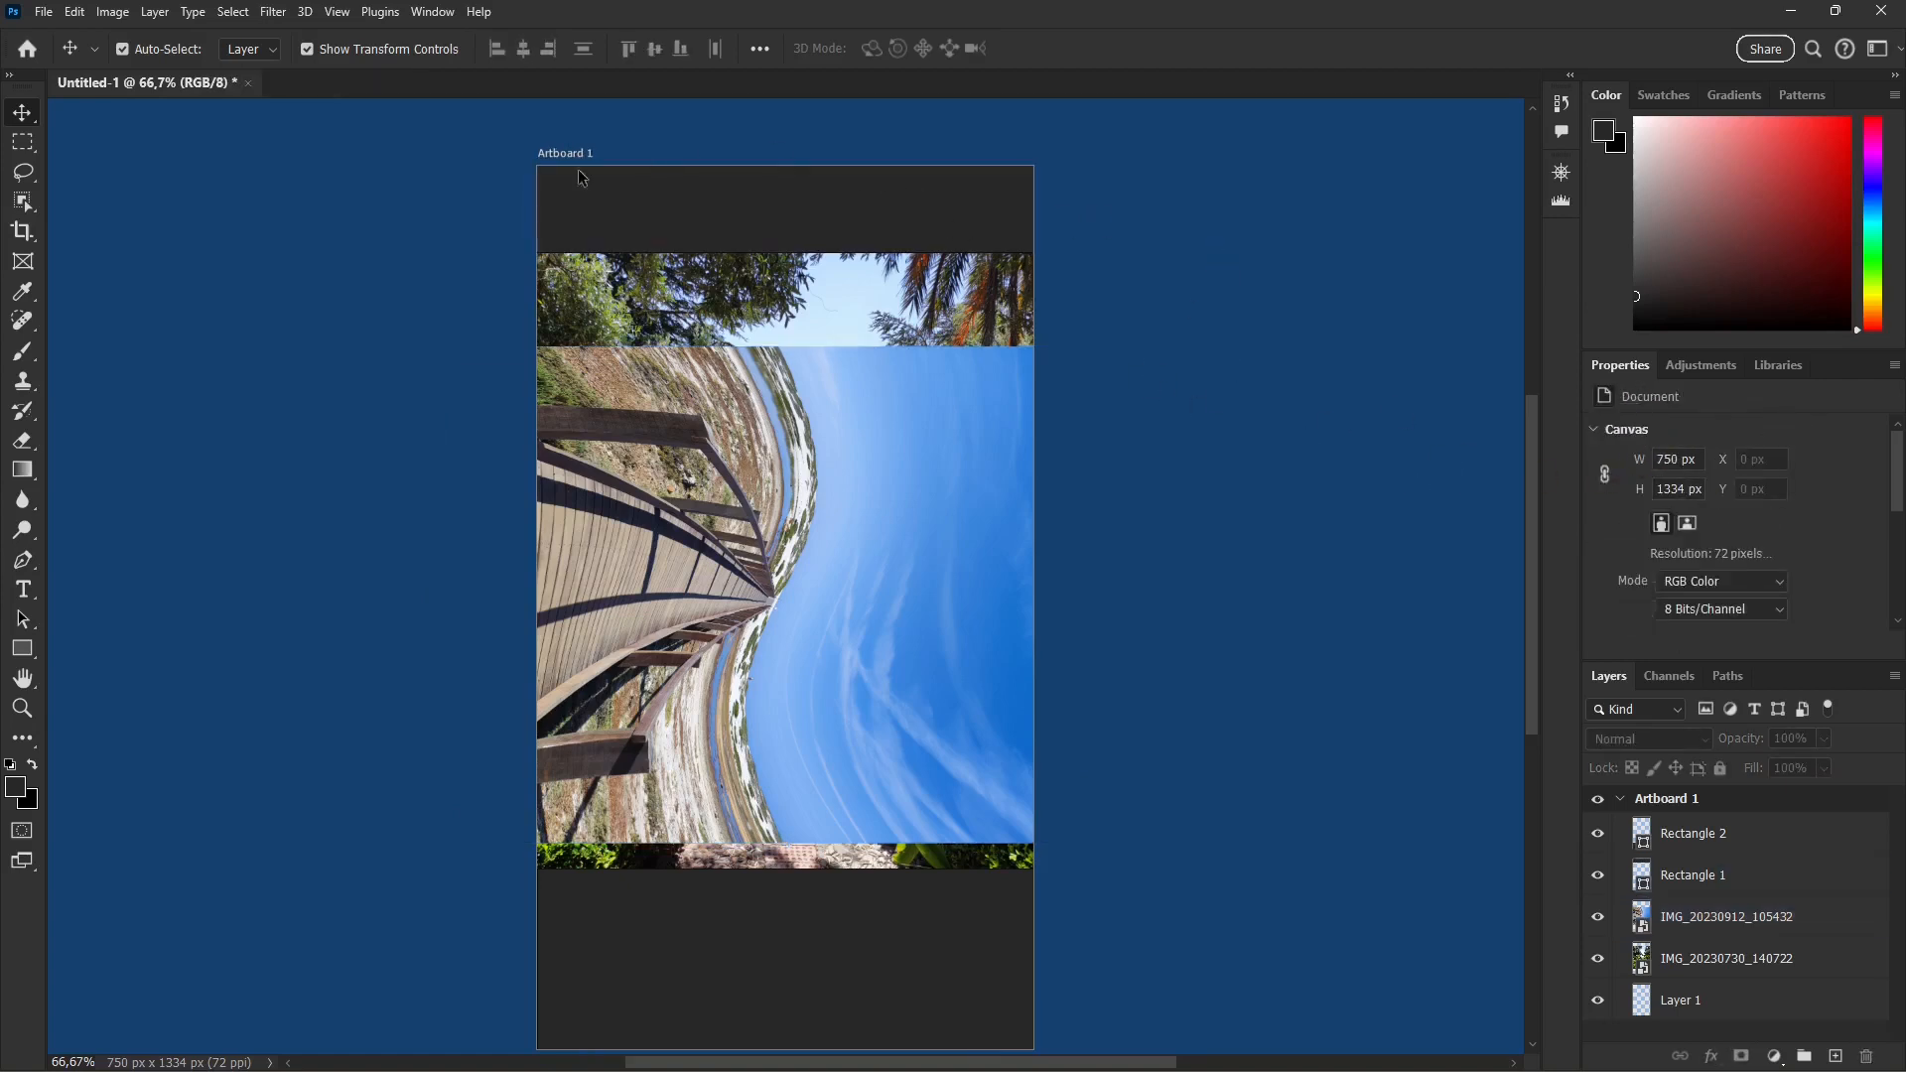
# Step: Try rotating the entire canvas, including the artboard and all its layers, 90° clockwise
pyautogui.scroll(-1, 1013, 701)
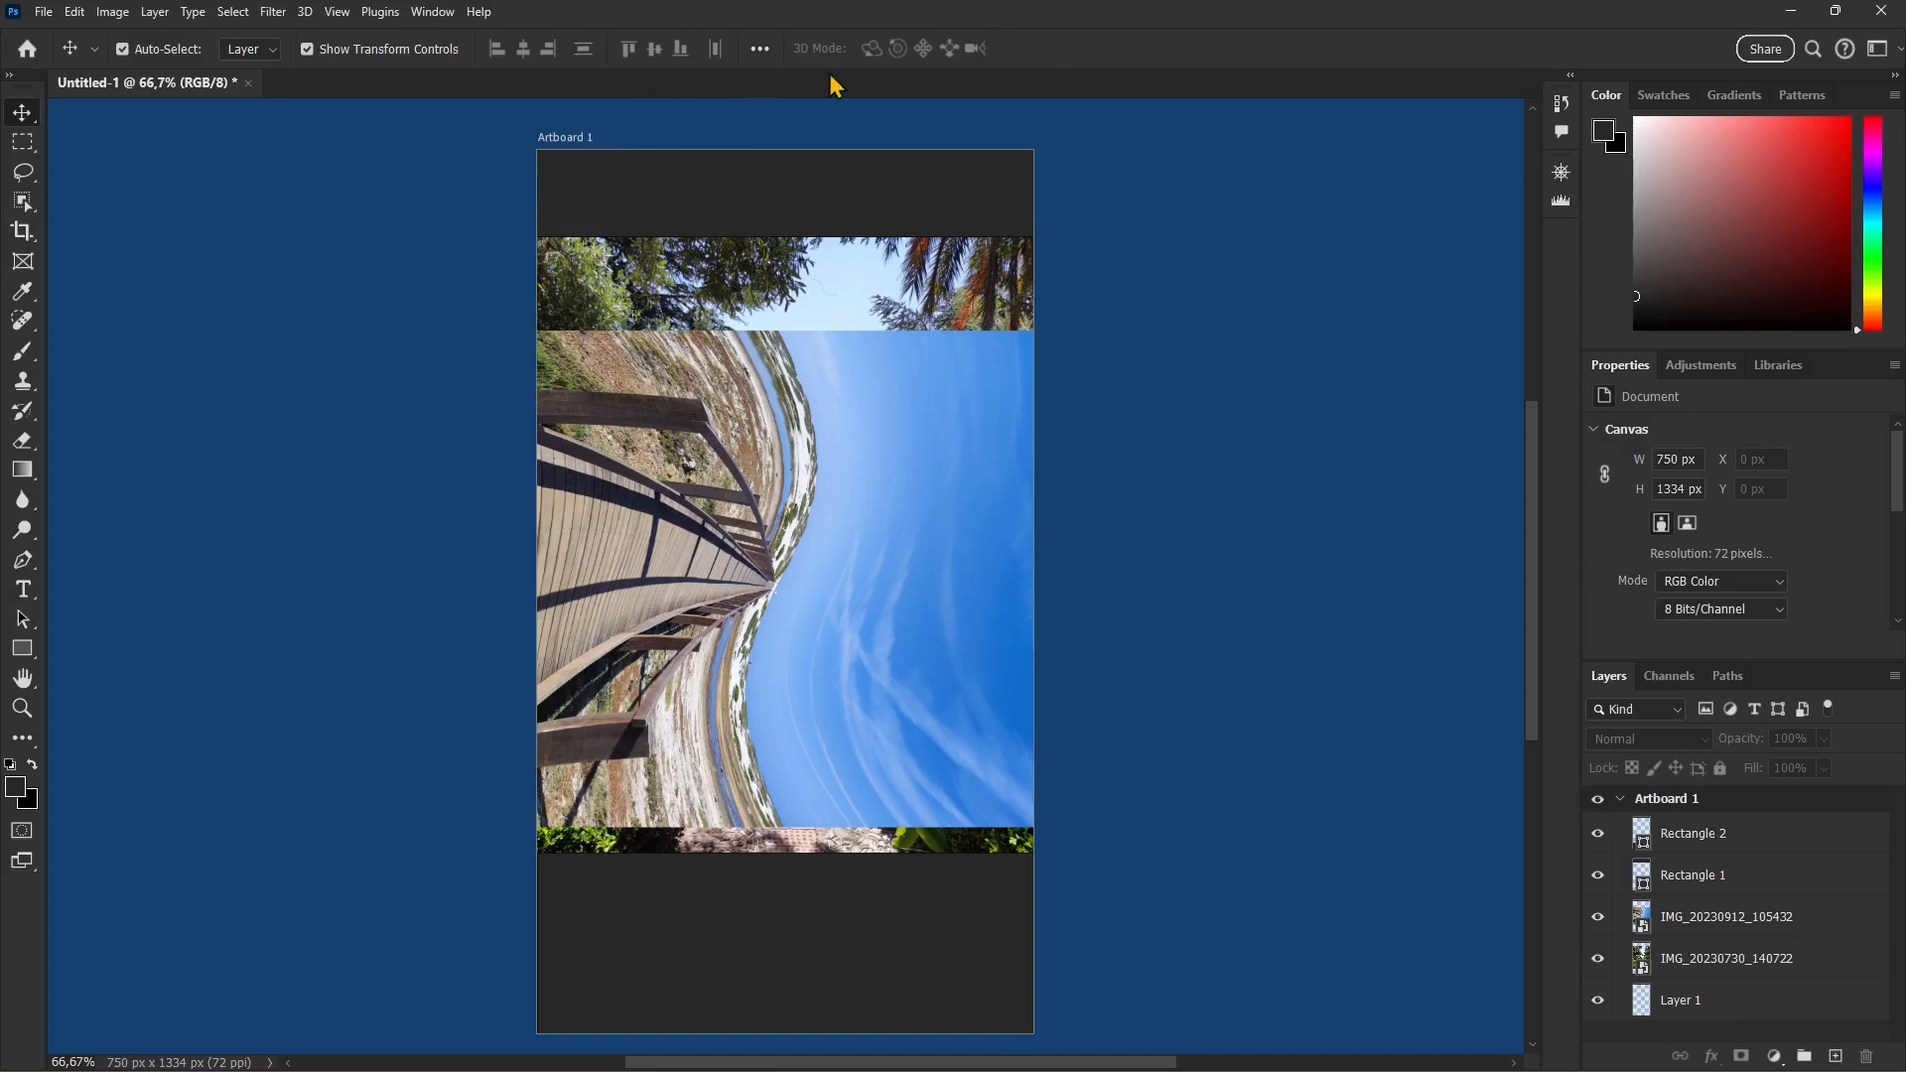
pyautogui.click(116, 13)
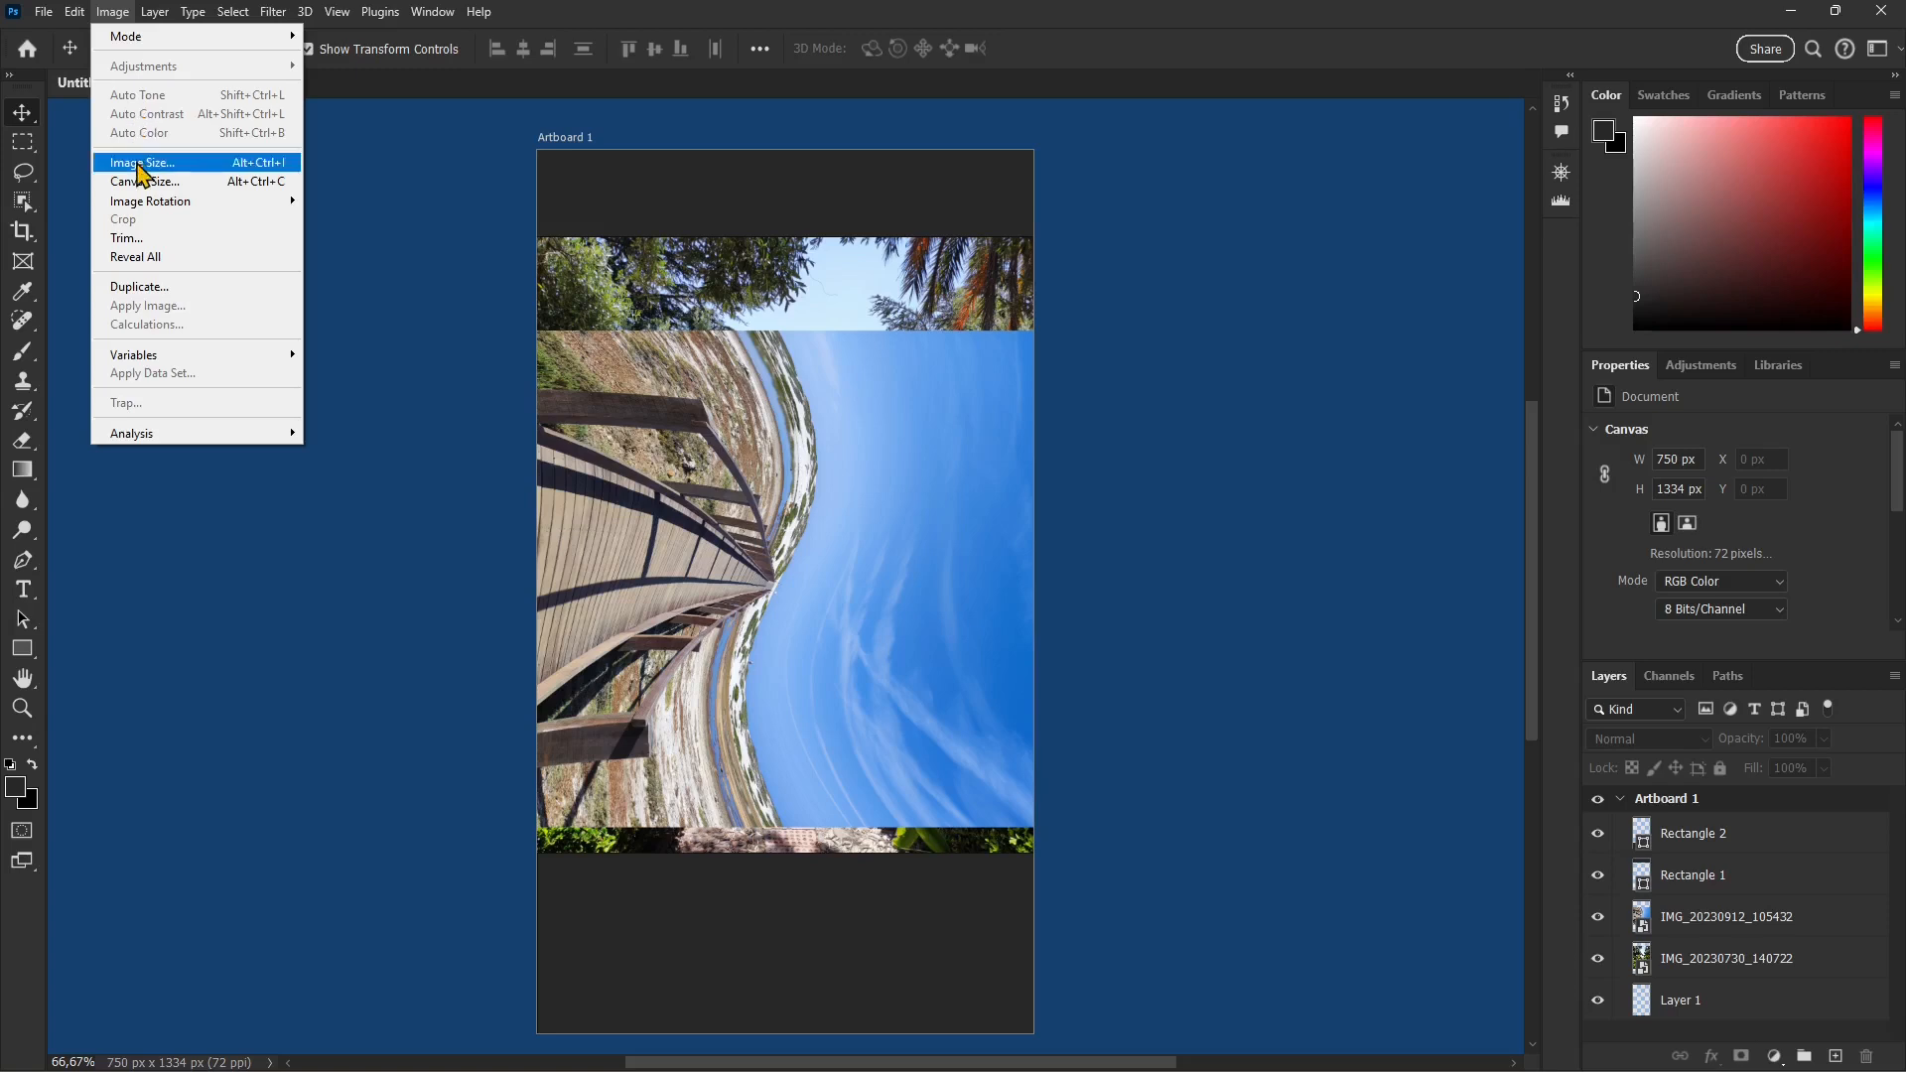
pyautogui.moveTo(153, 204)
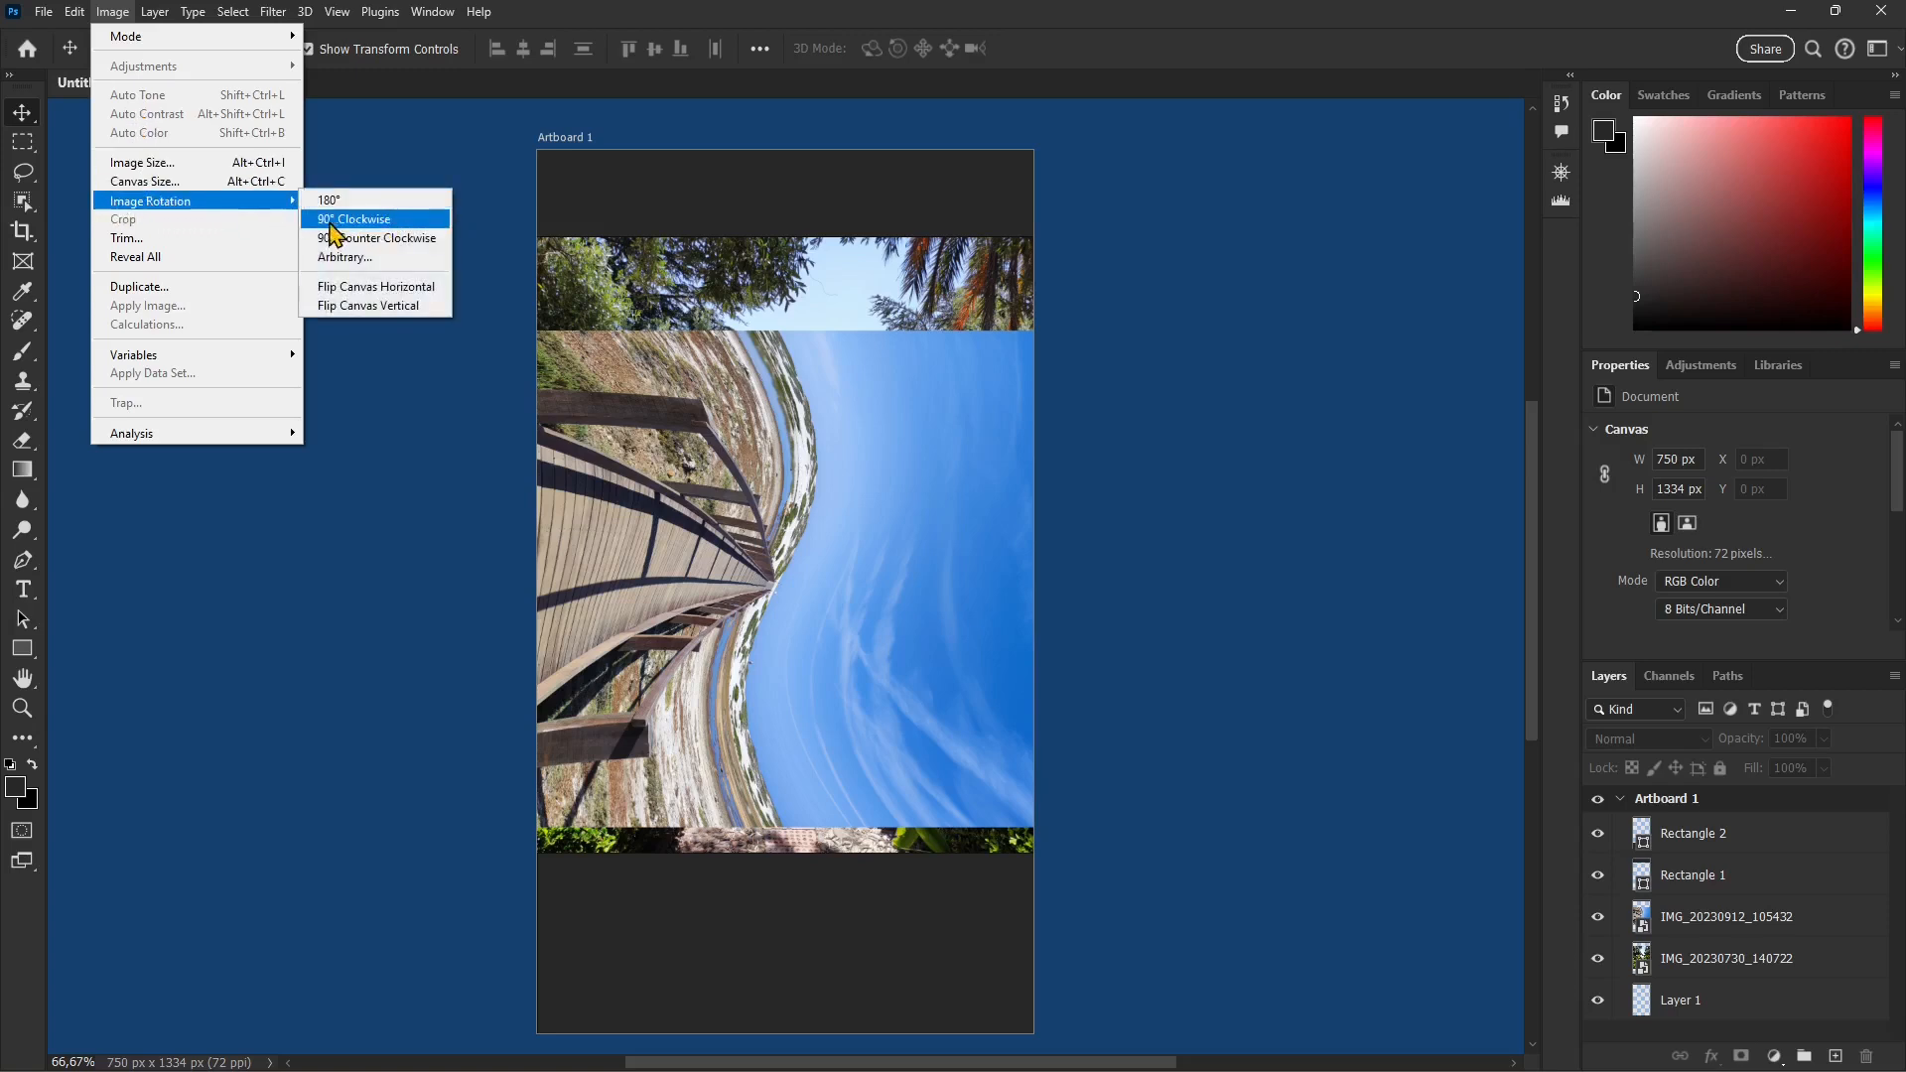
pyautogui.click(370, 220)
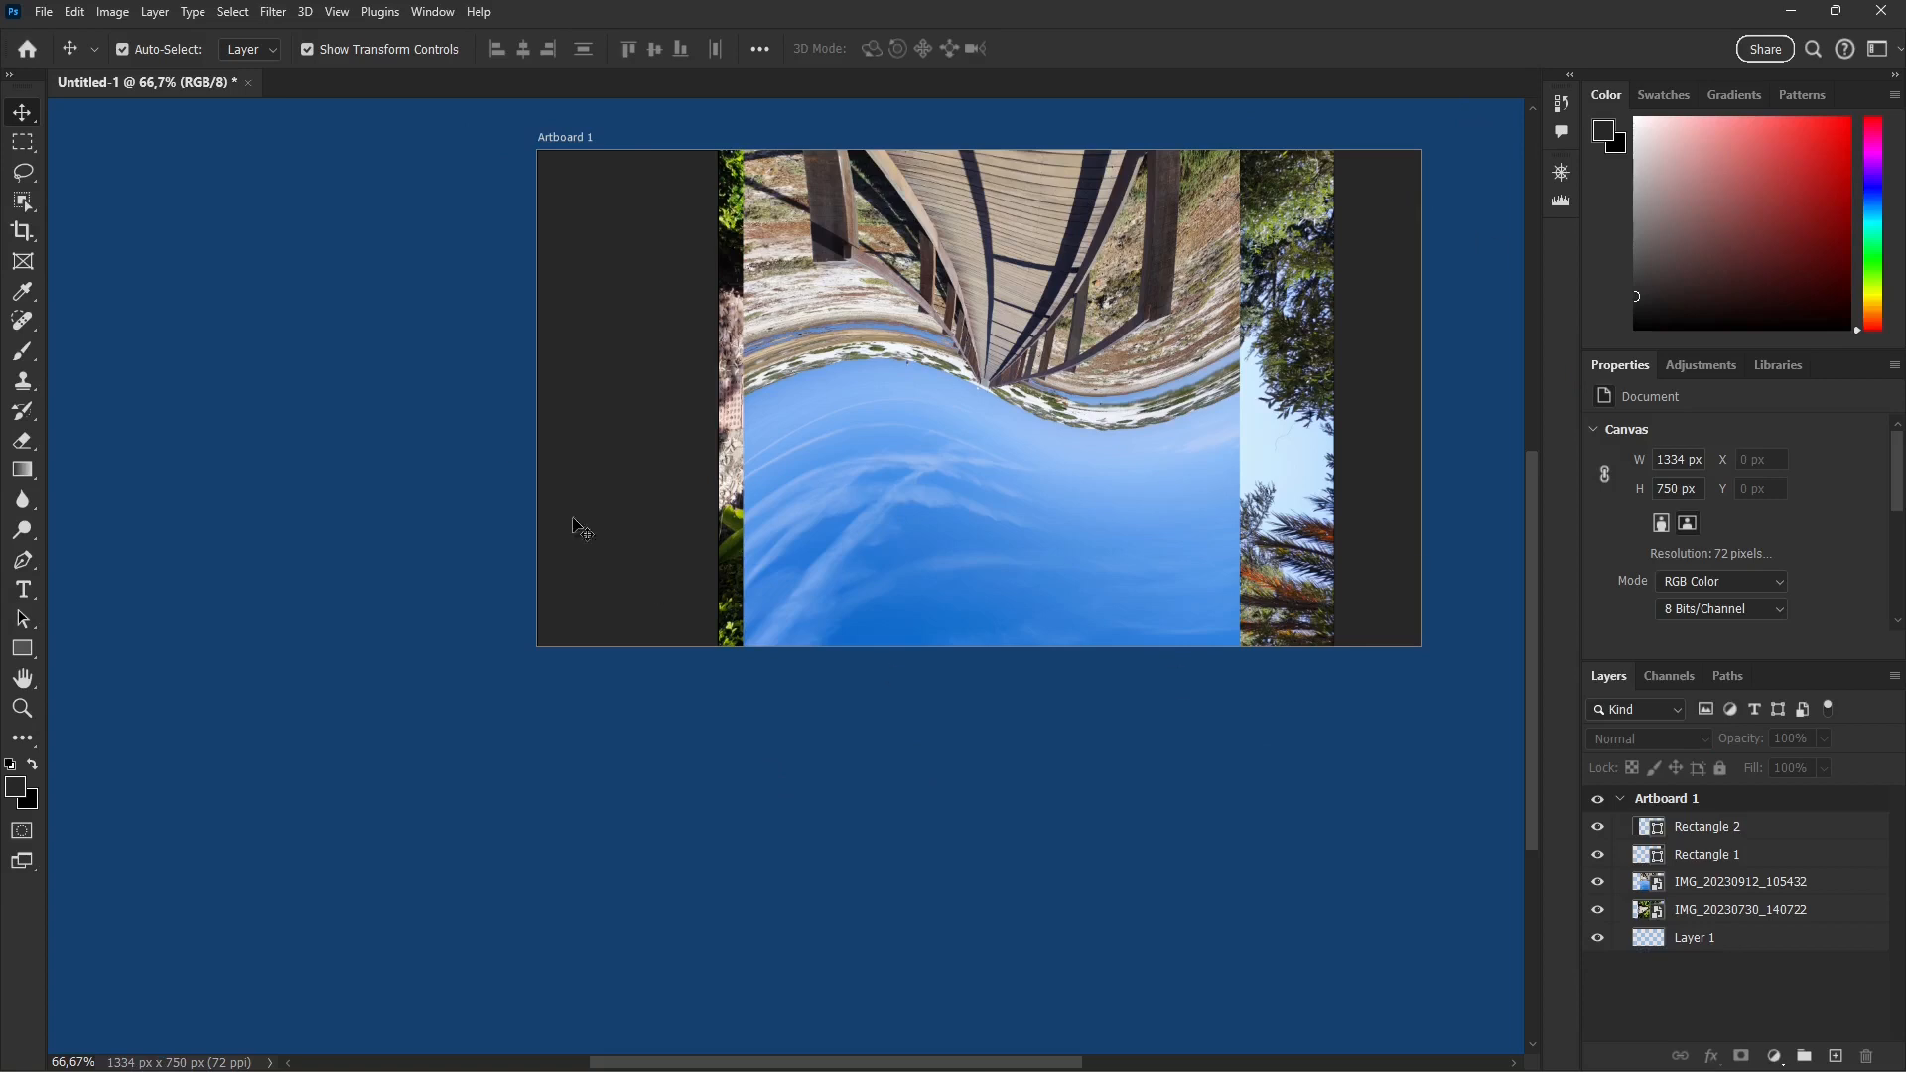
pyautogui.click(113, 12)
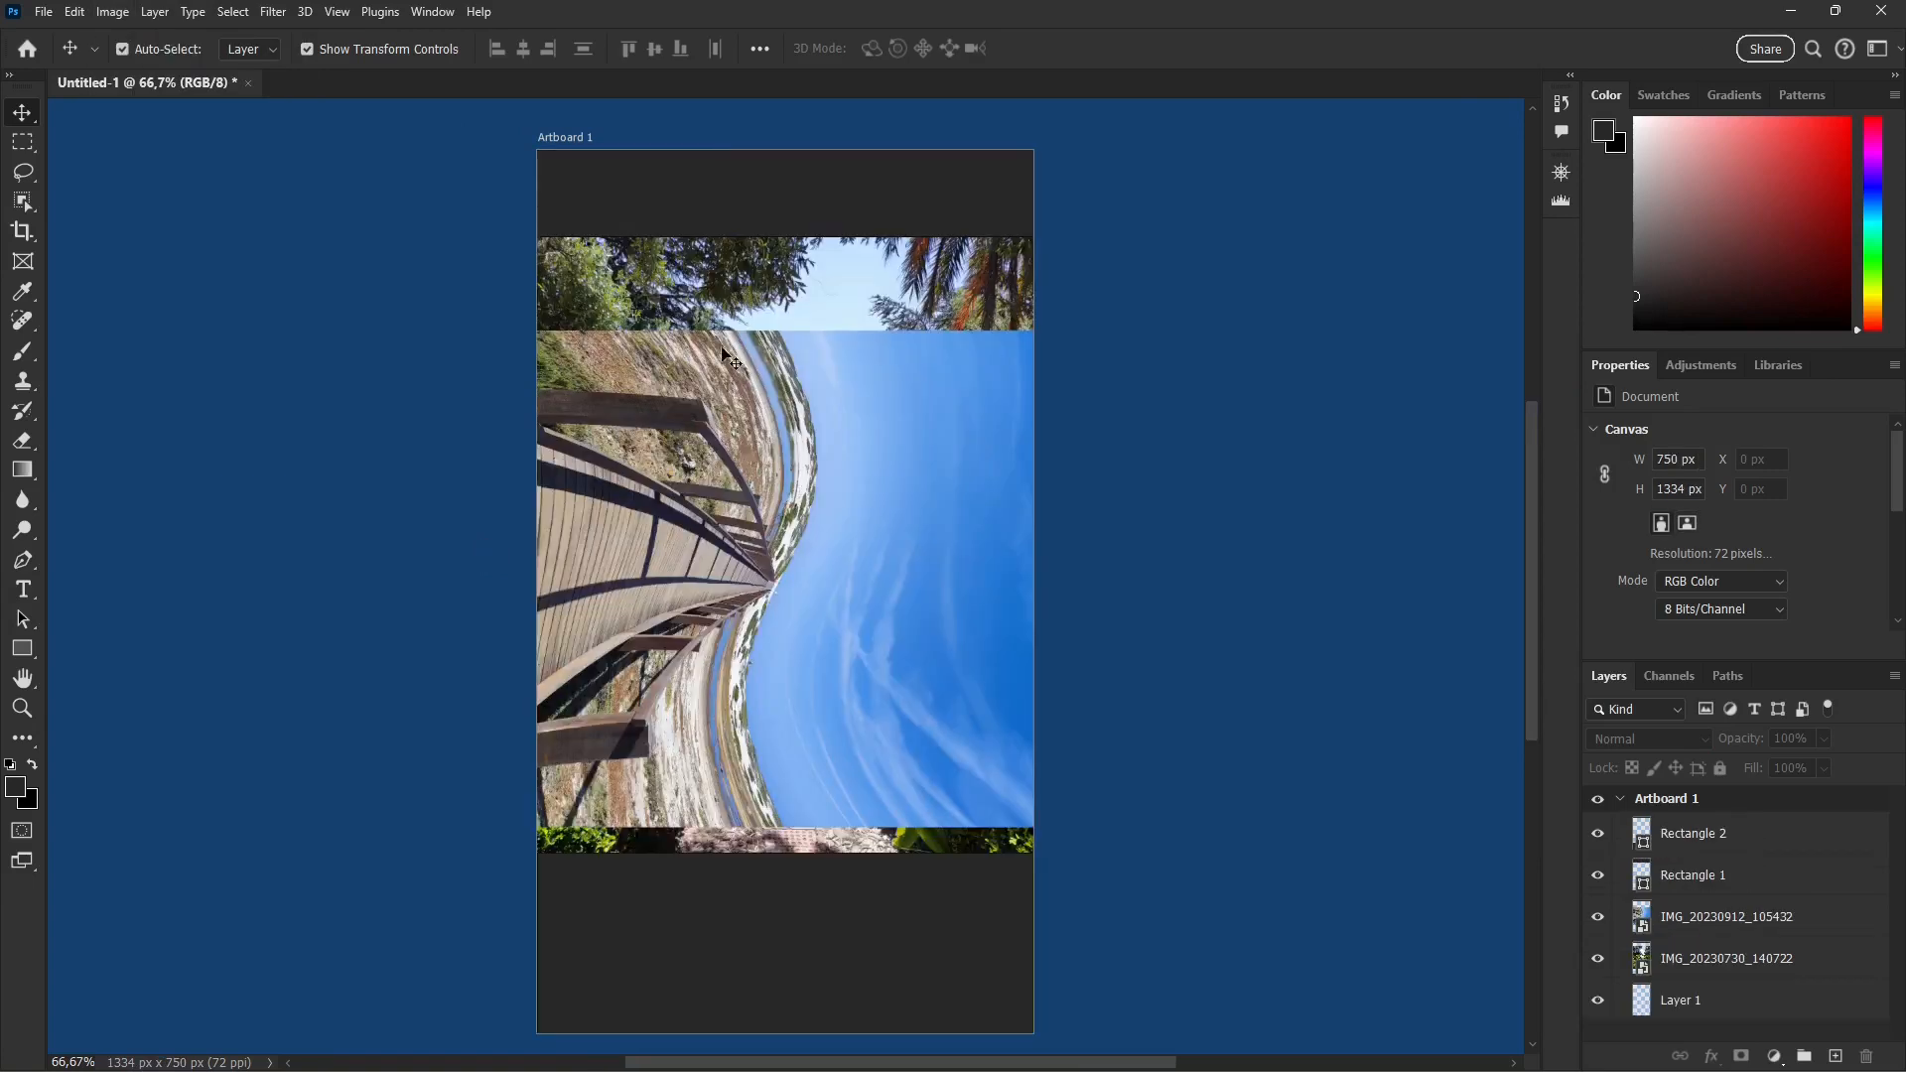
pyautogui.click(101, 12)
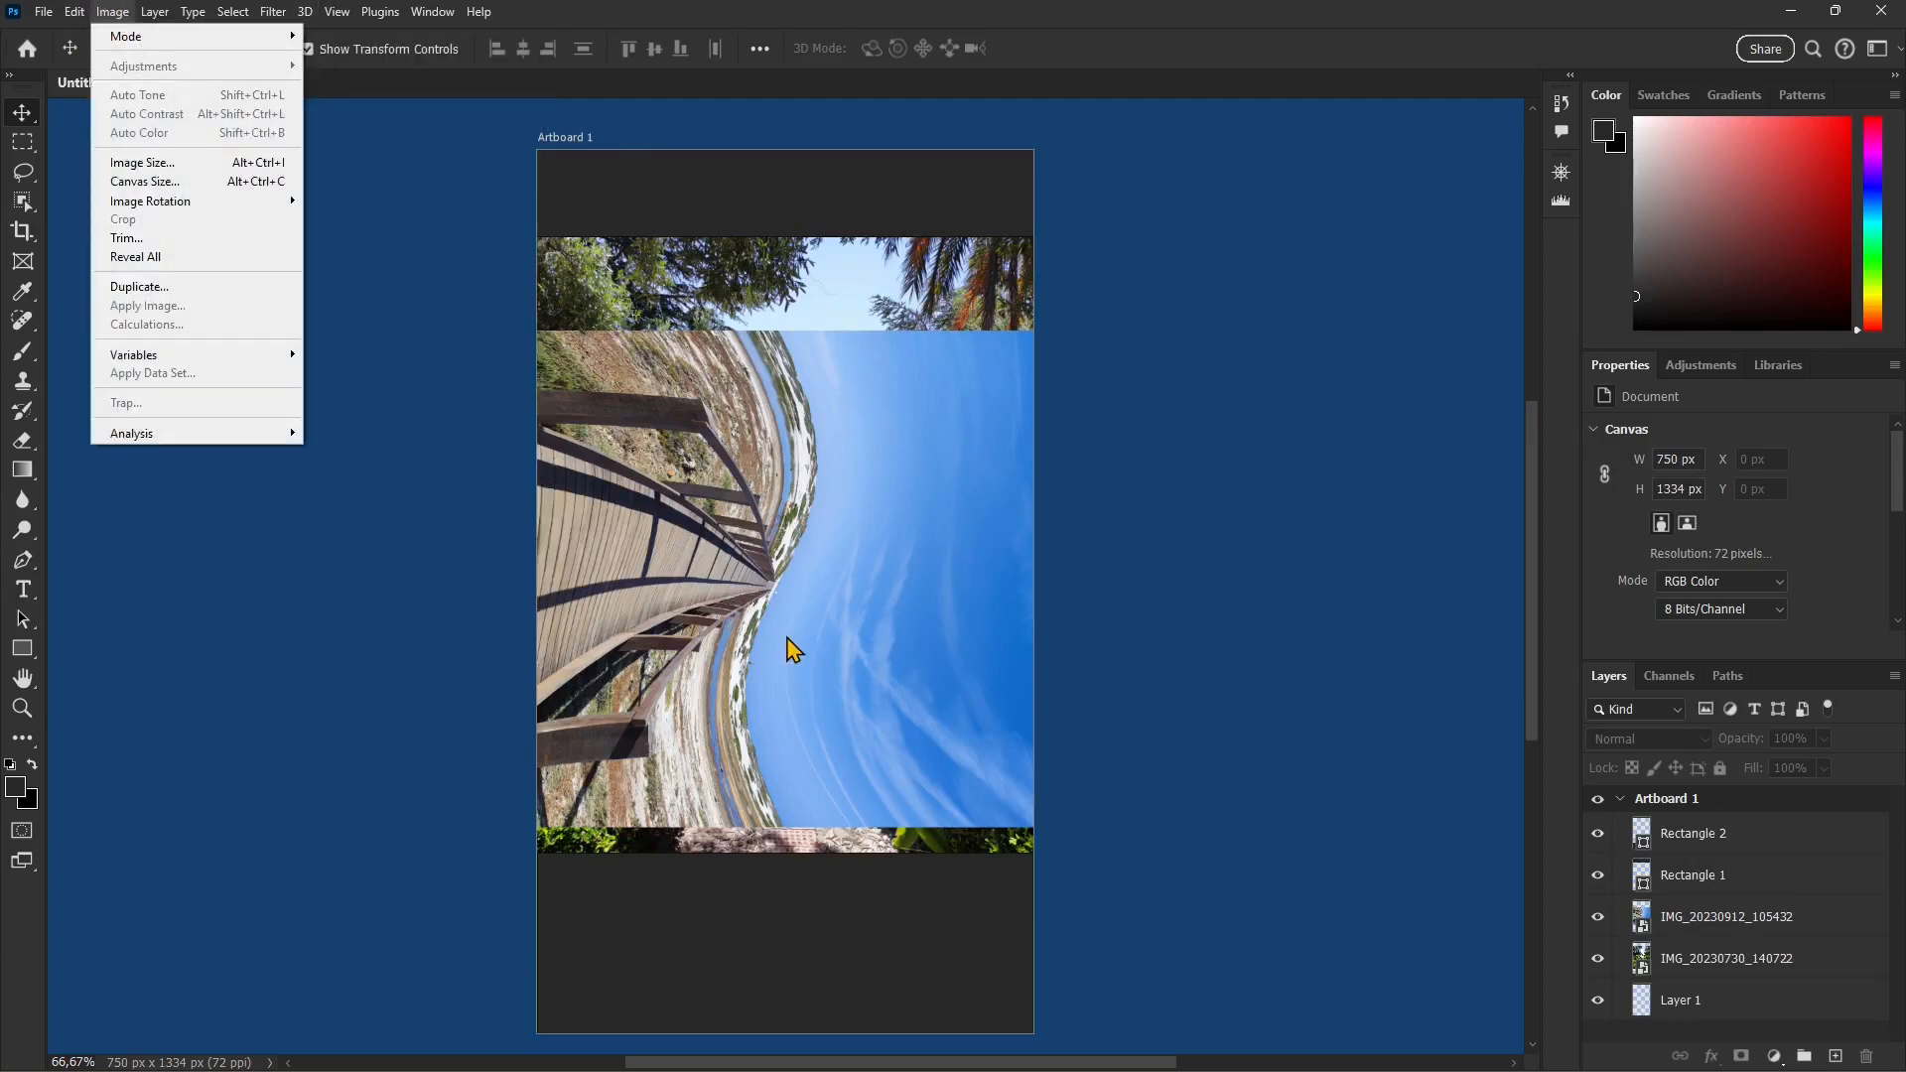
pyautogui.click(791, 650)
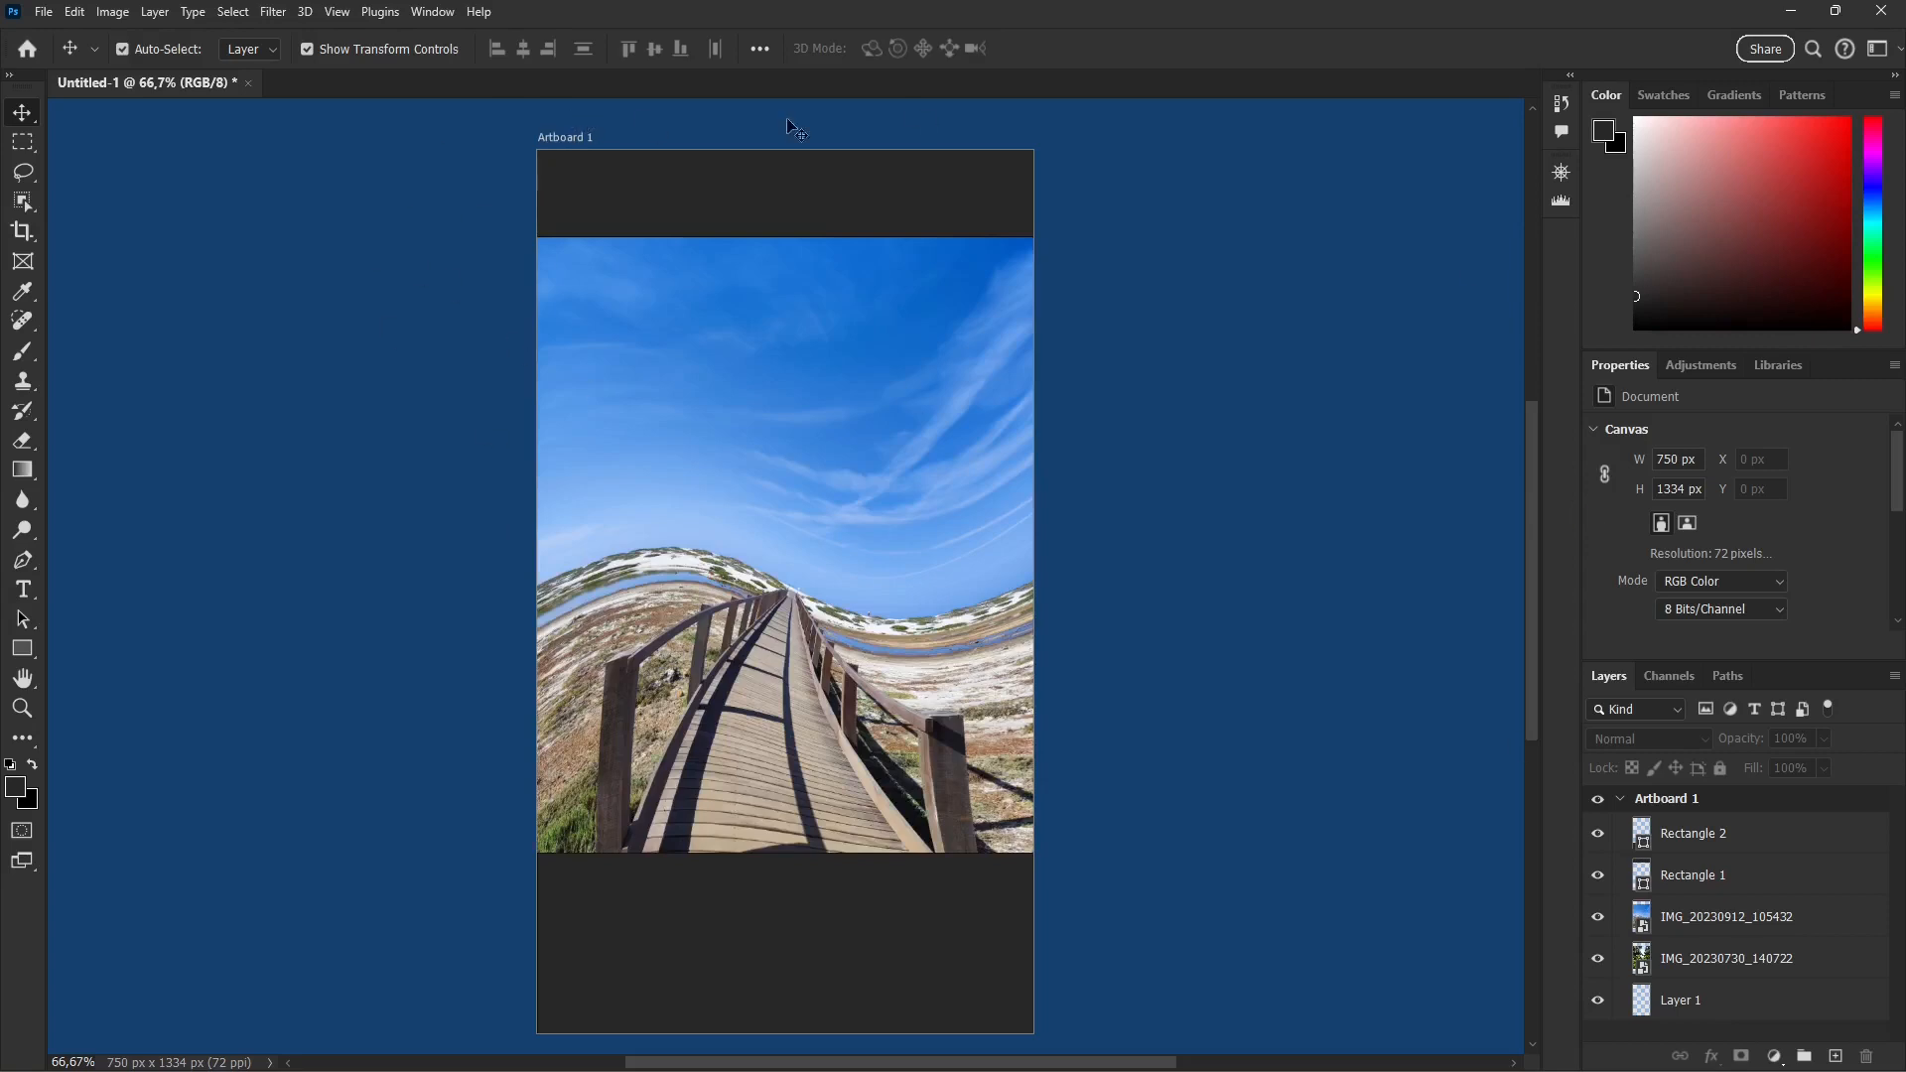
pyautogui.click(113, 12)
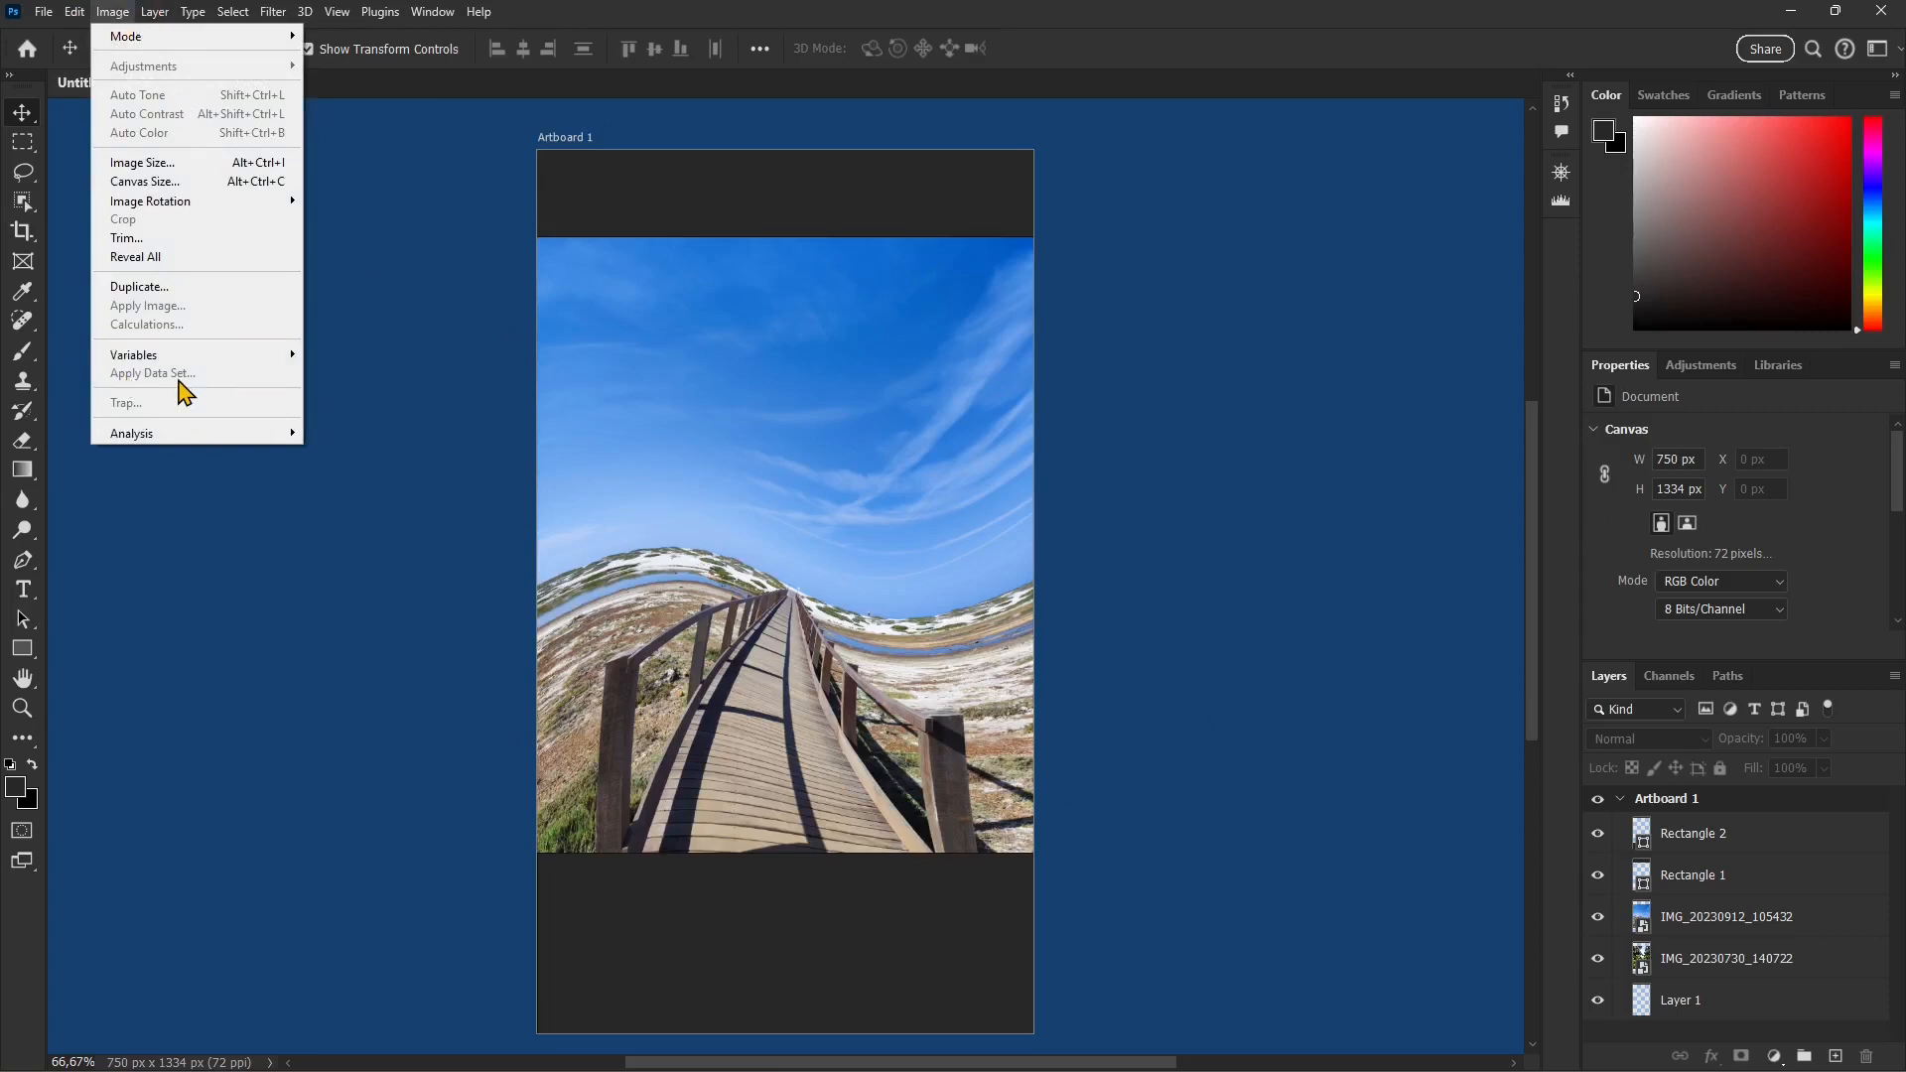
pyautogui.click(238, 467)
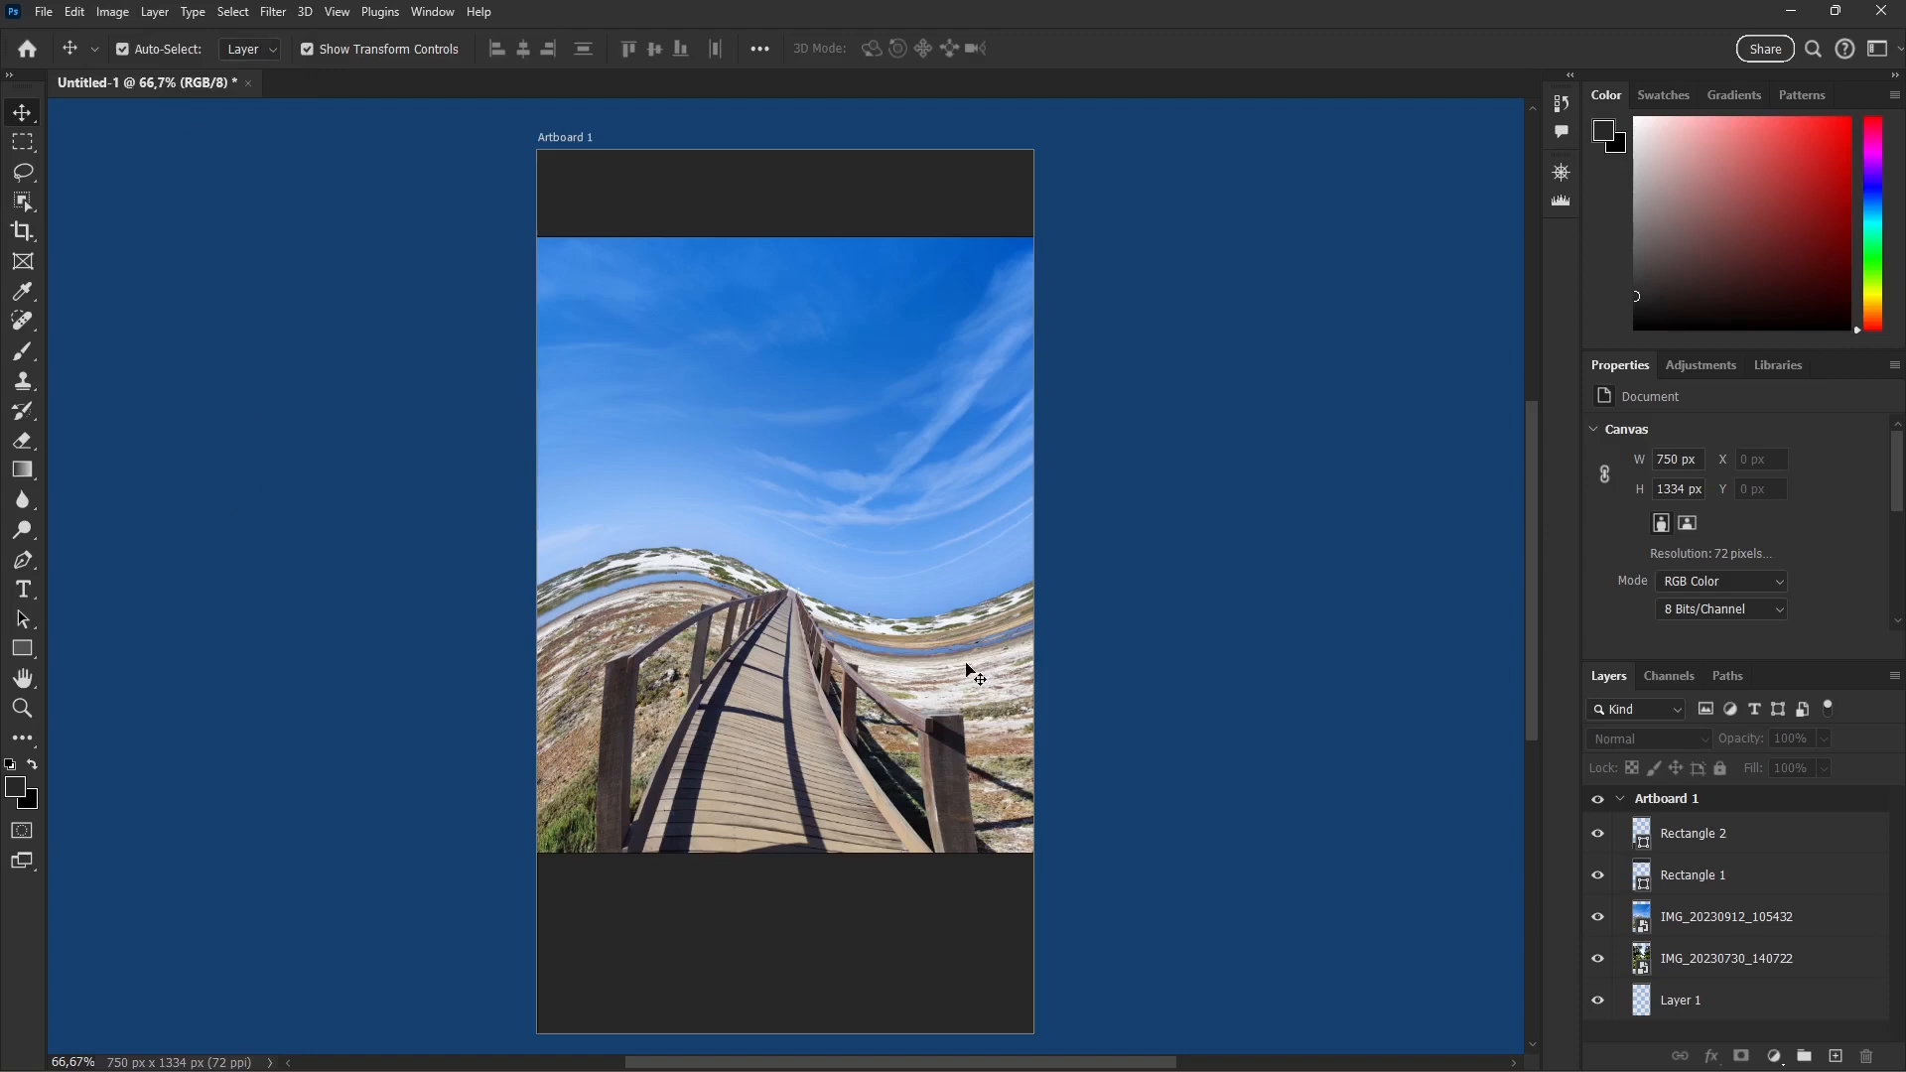
# Step: Place the statue photo IMG_20230911_184250 as an embedded smart object on the artboard at its default size
pyautogui.click(48, 13)
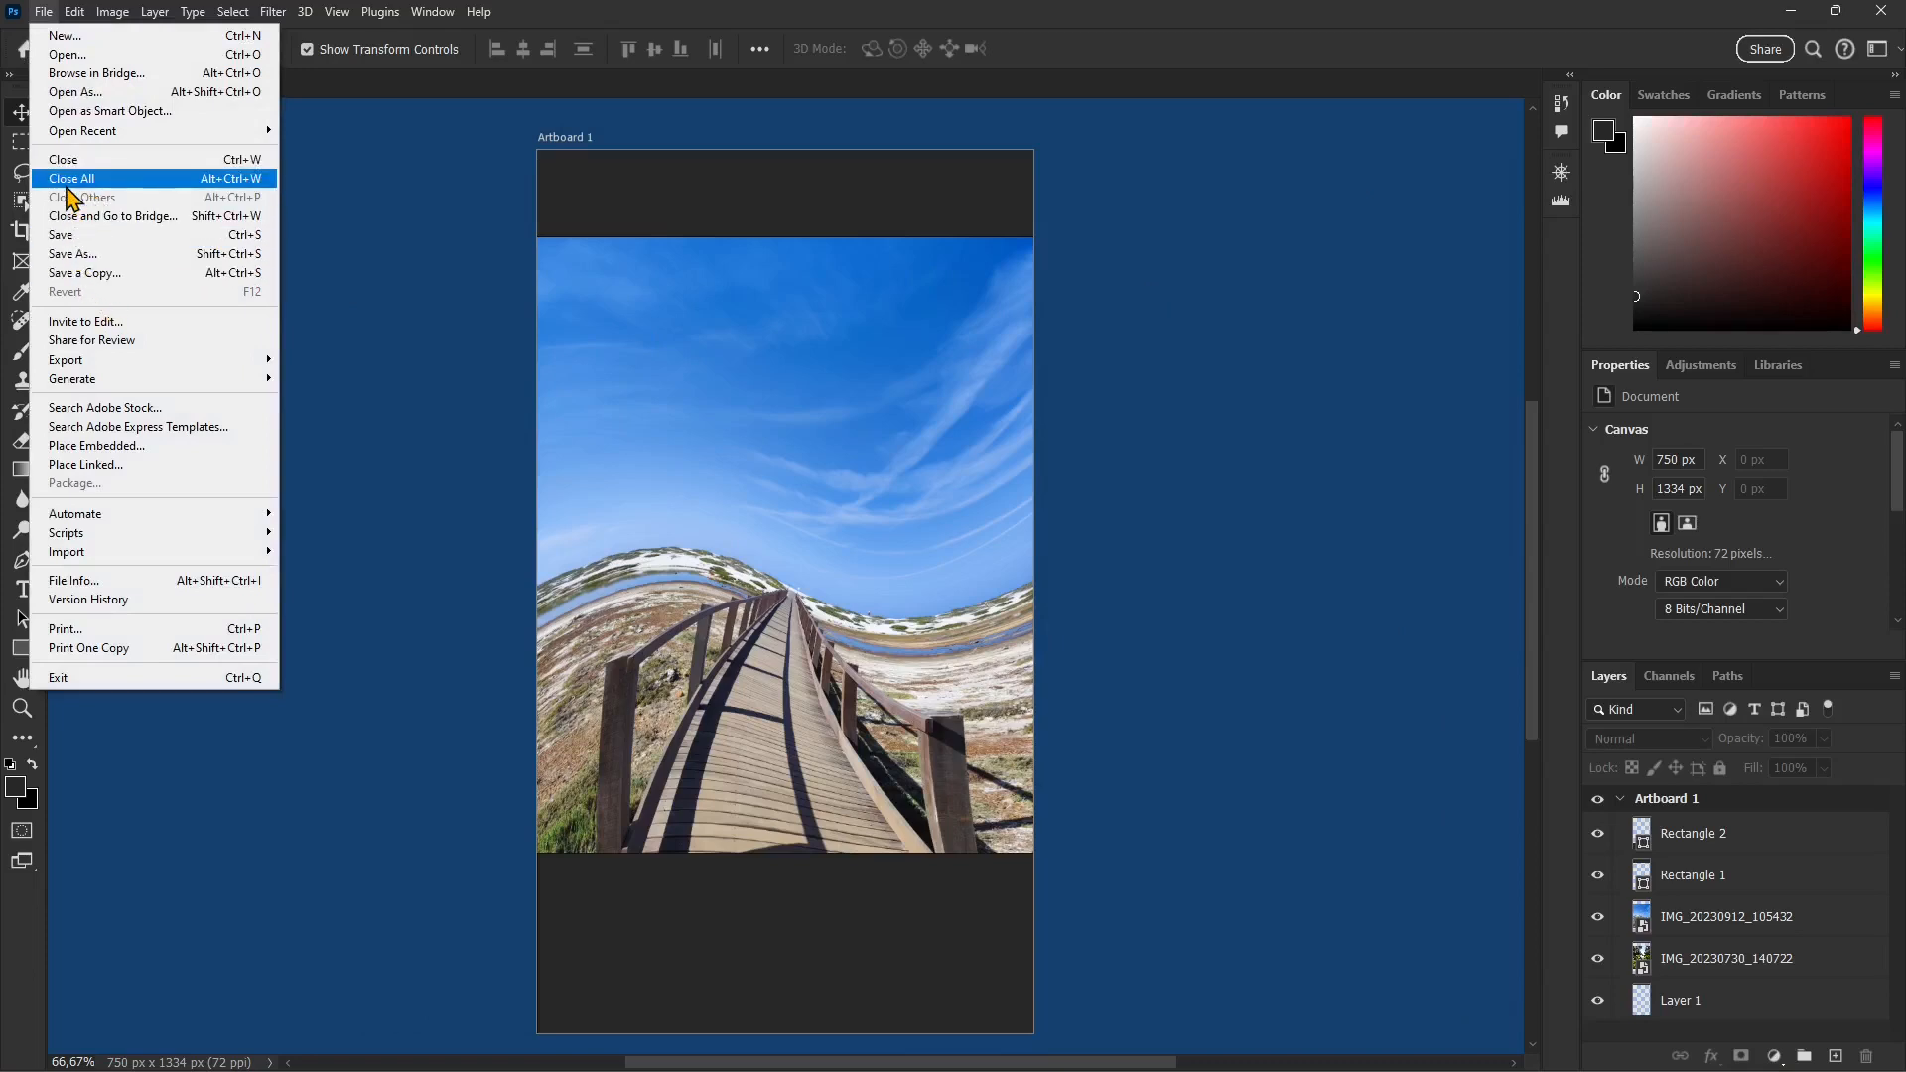
pyautogui.click(140, 445)
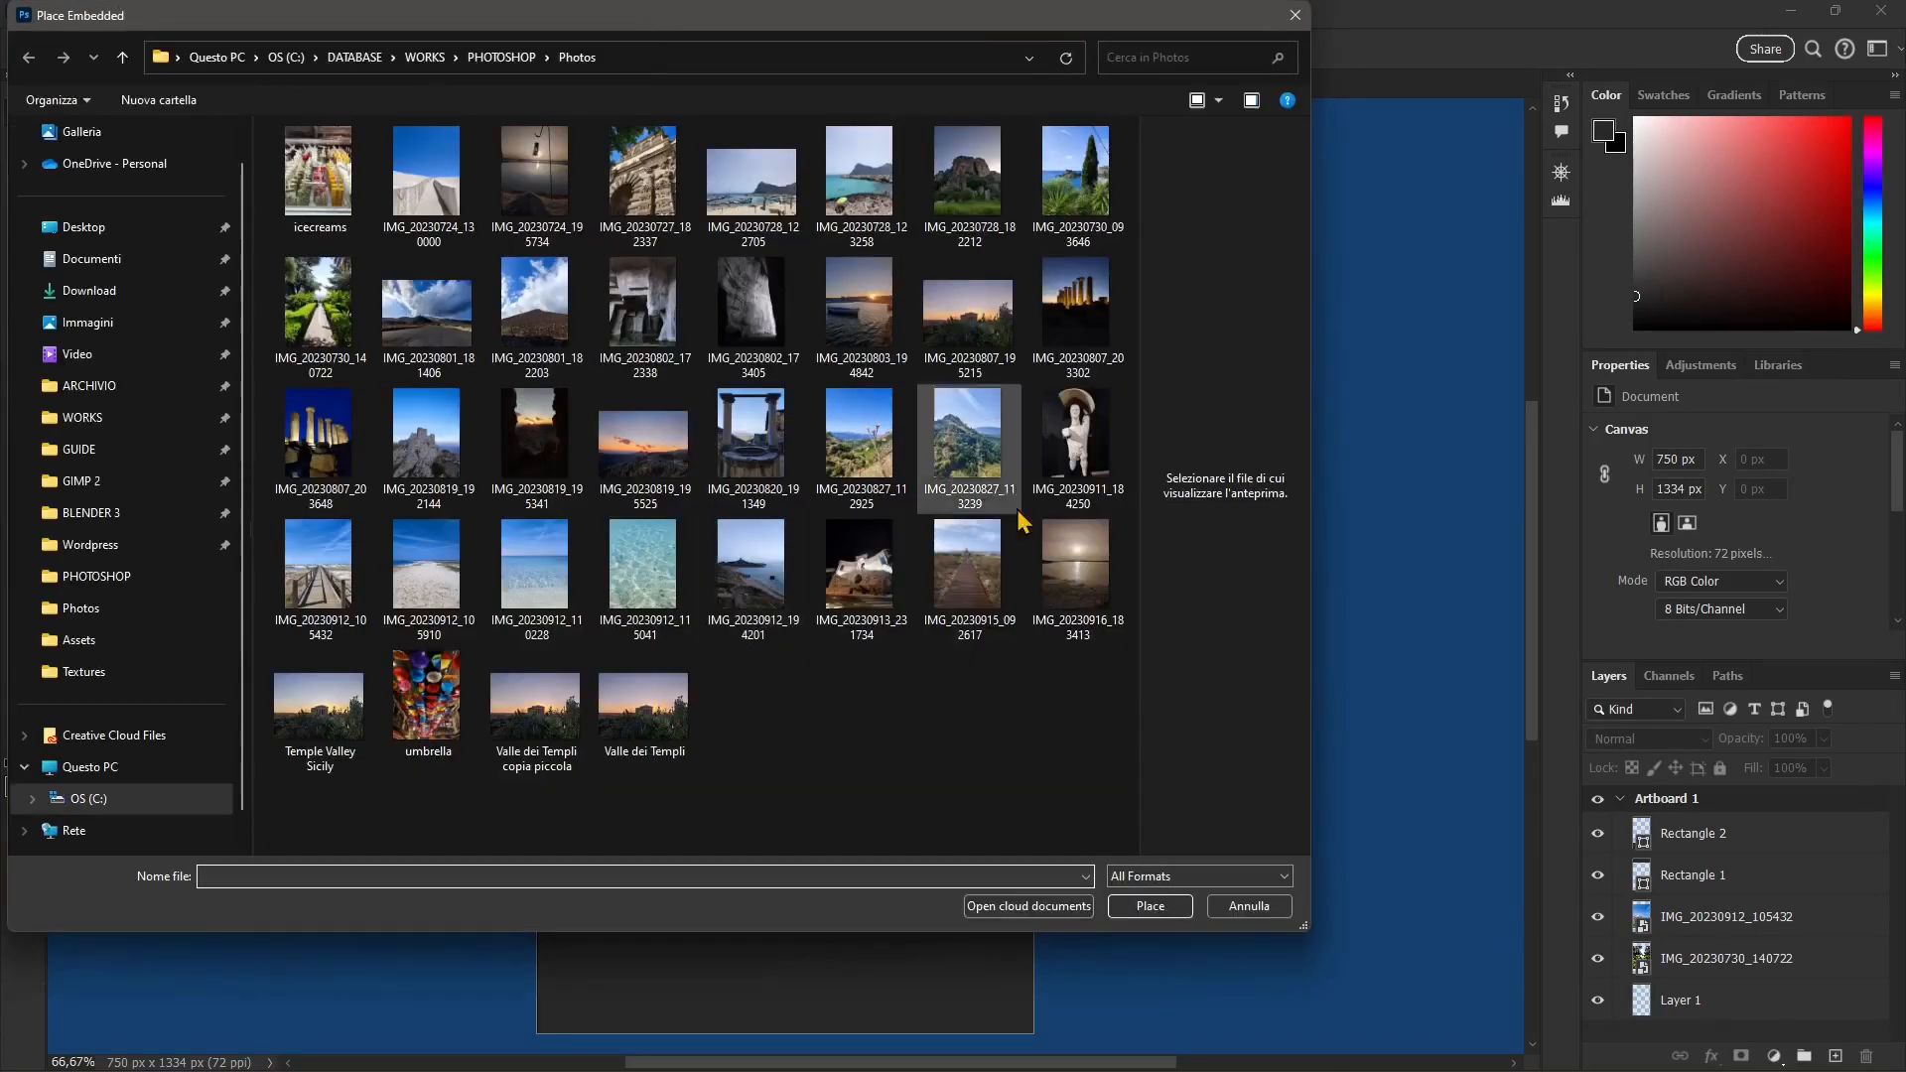
pyautogui.click(1077, 436)
pyautogui.click(1151, 907)
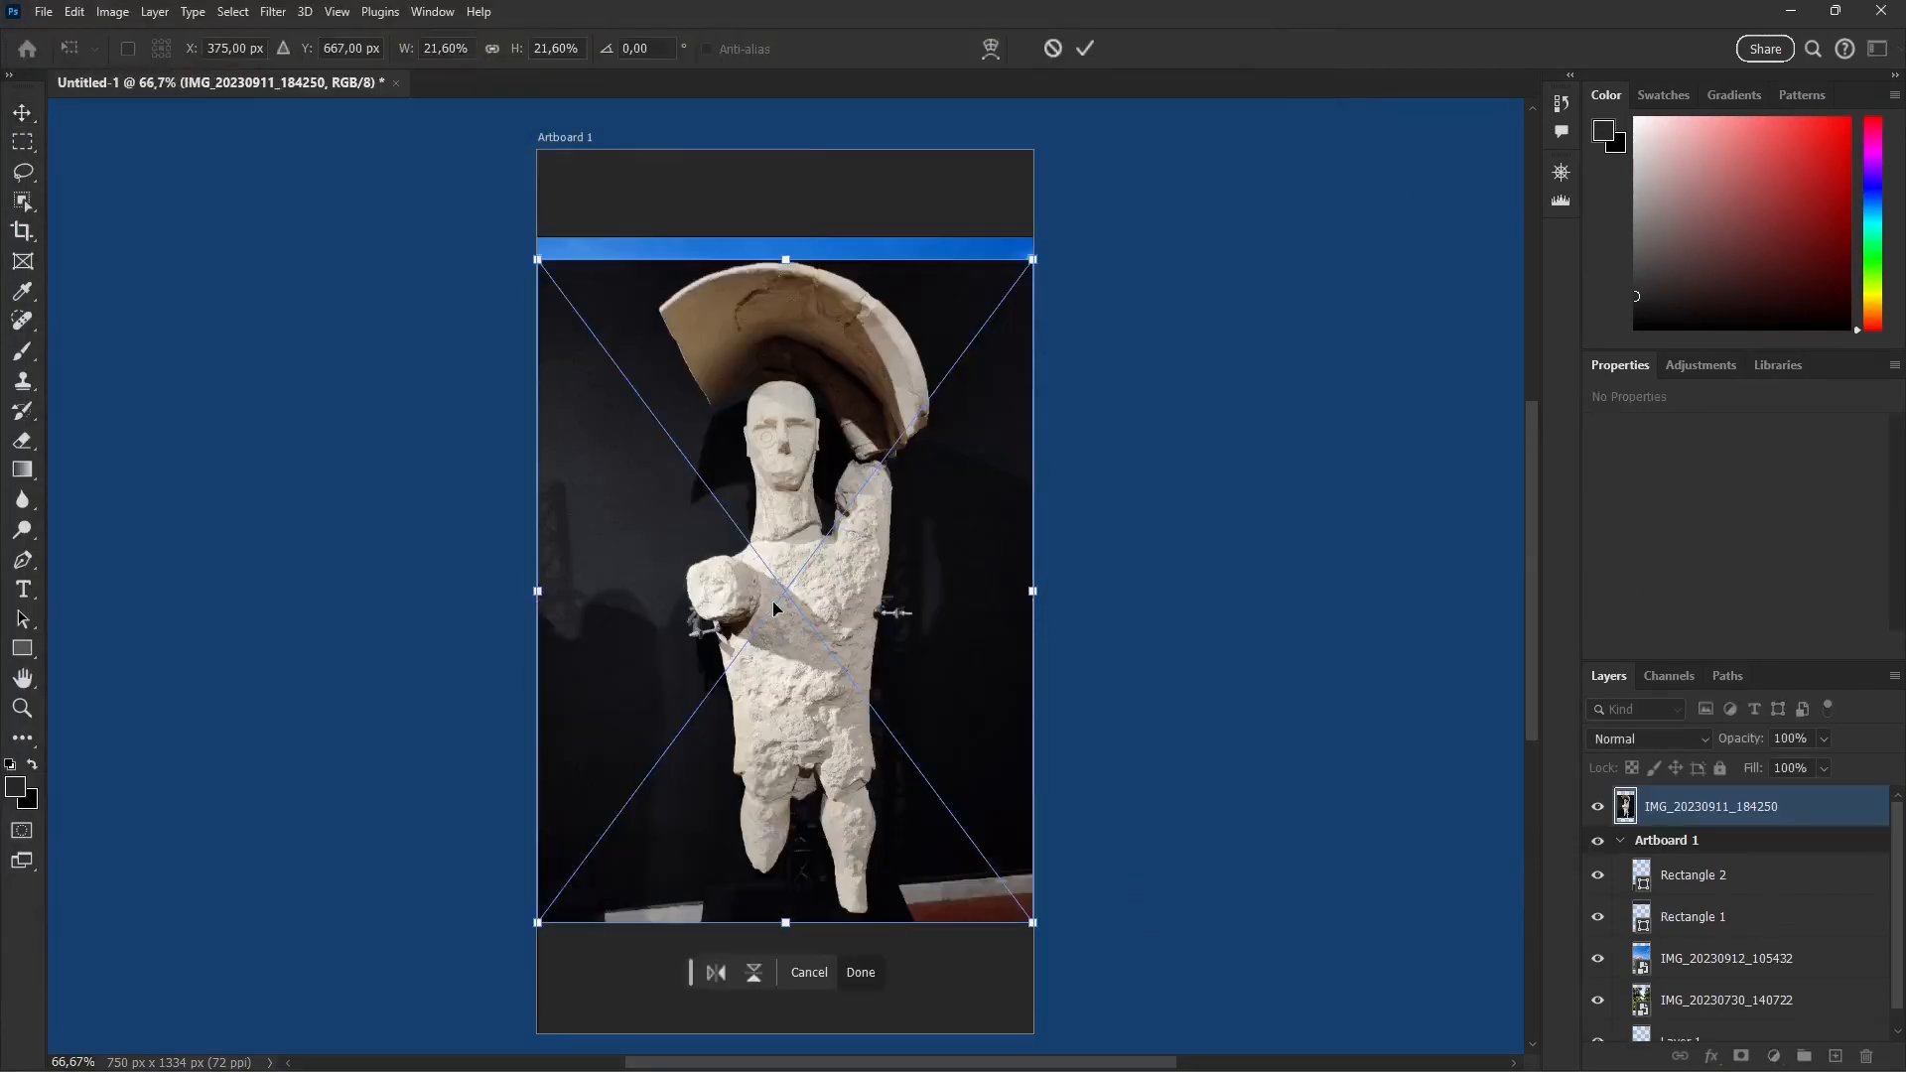
pyautogui.hscroll(-1, 831, 534)
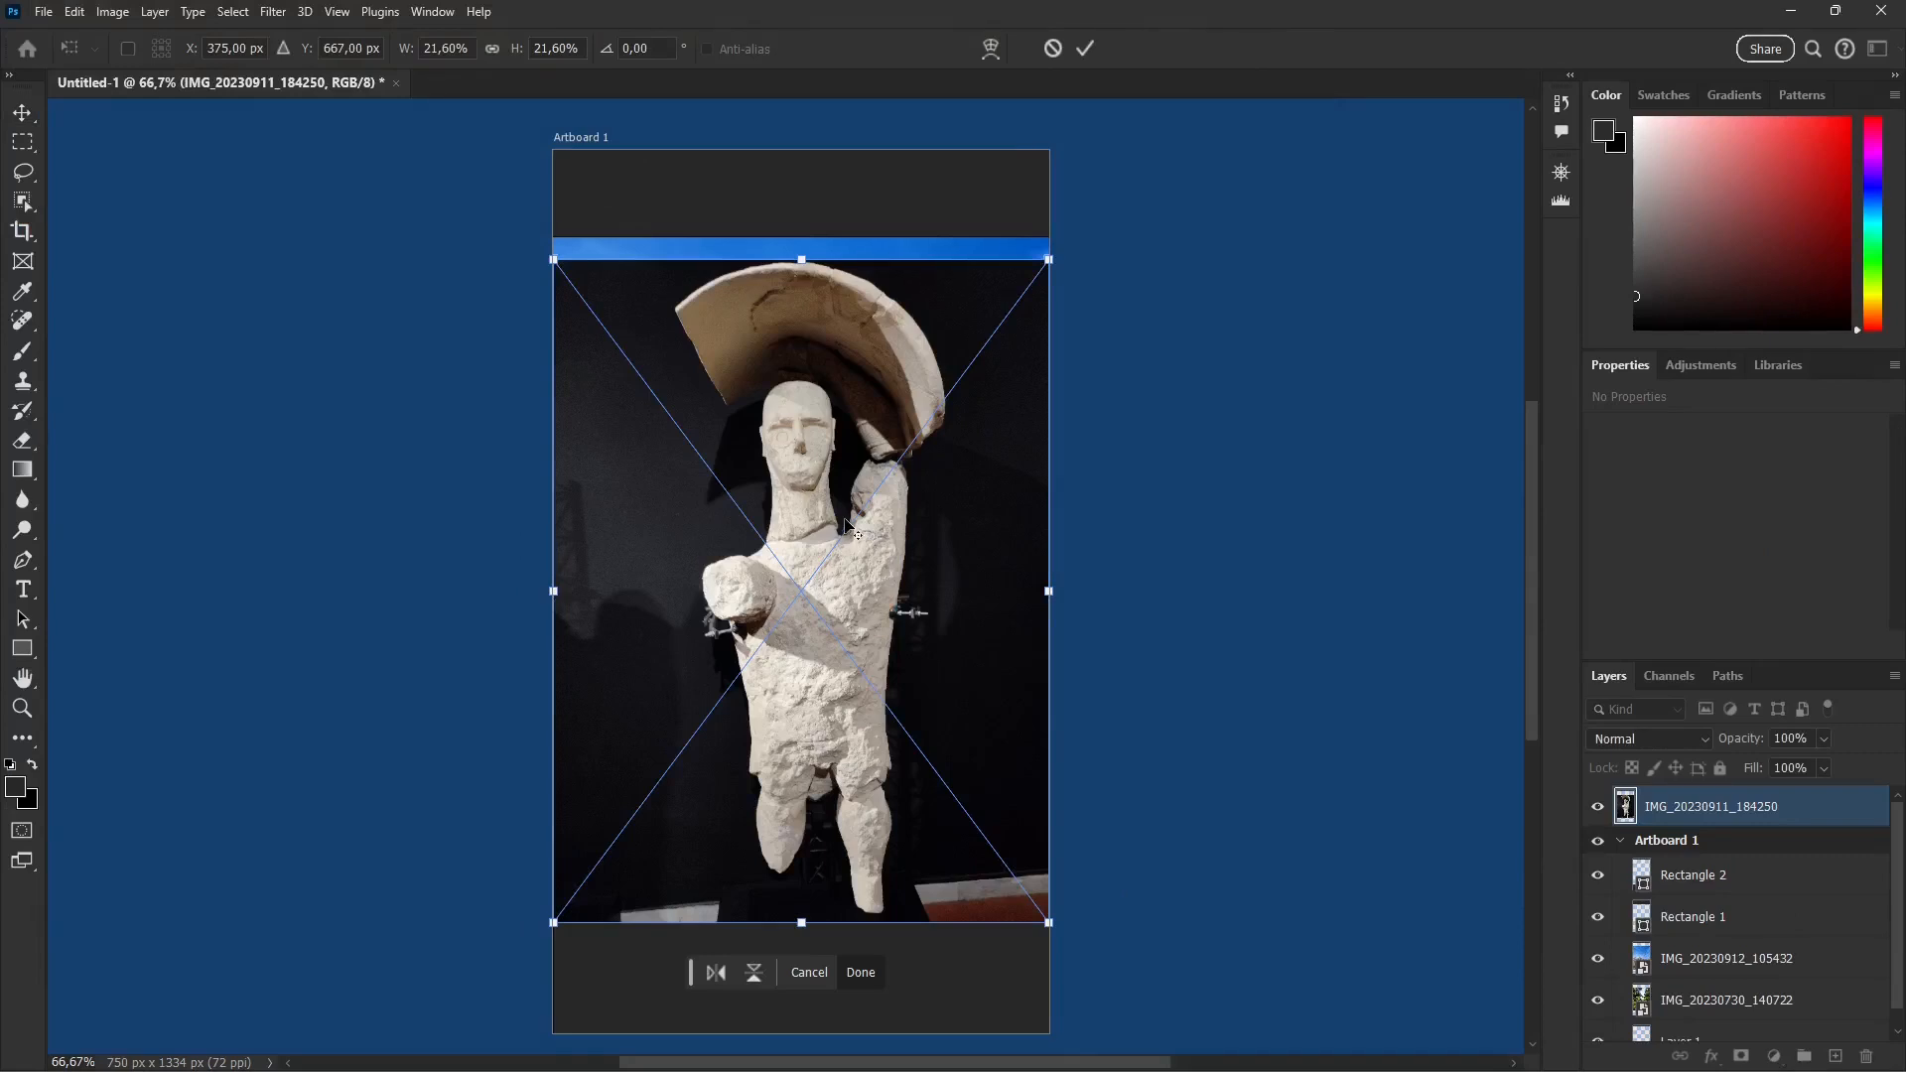
pyautogui.scroll(3, 846, 526)
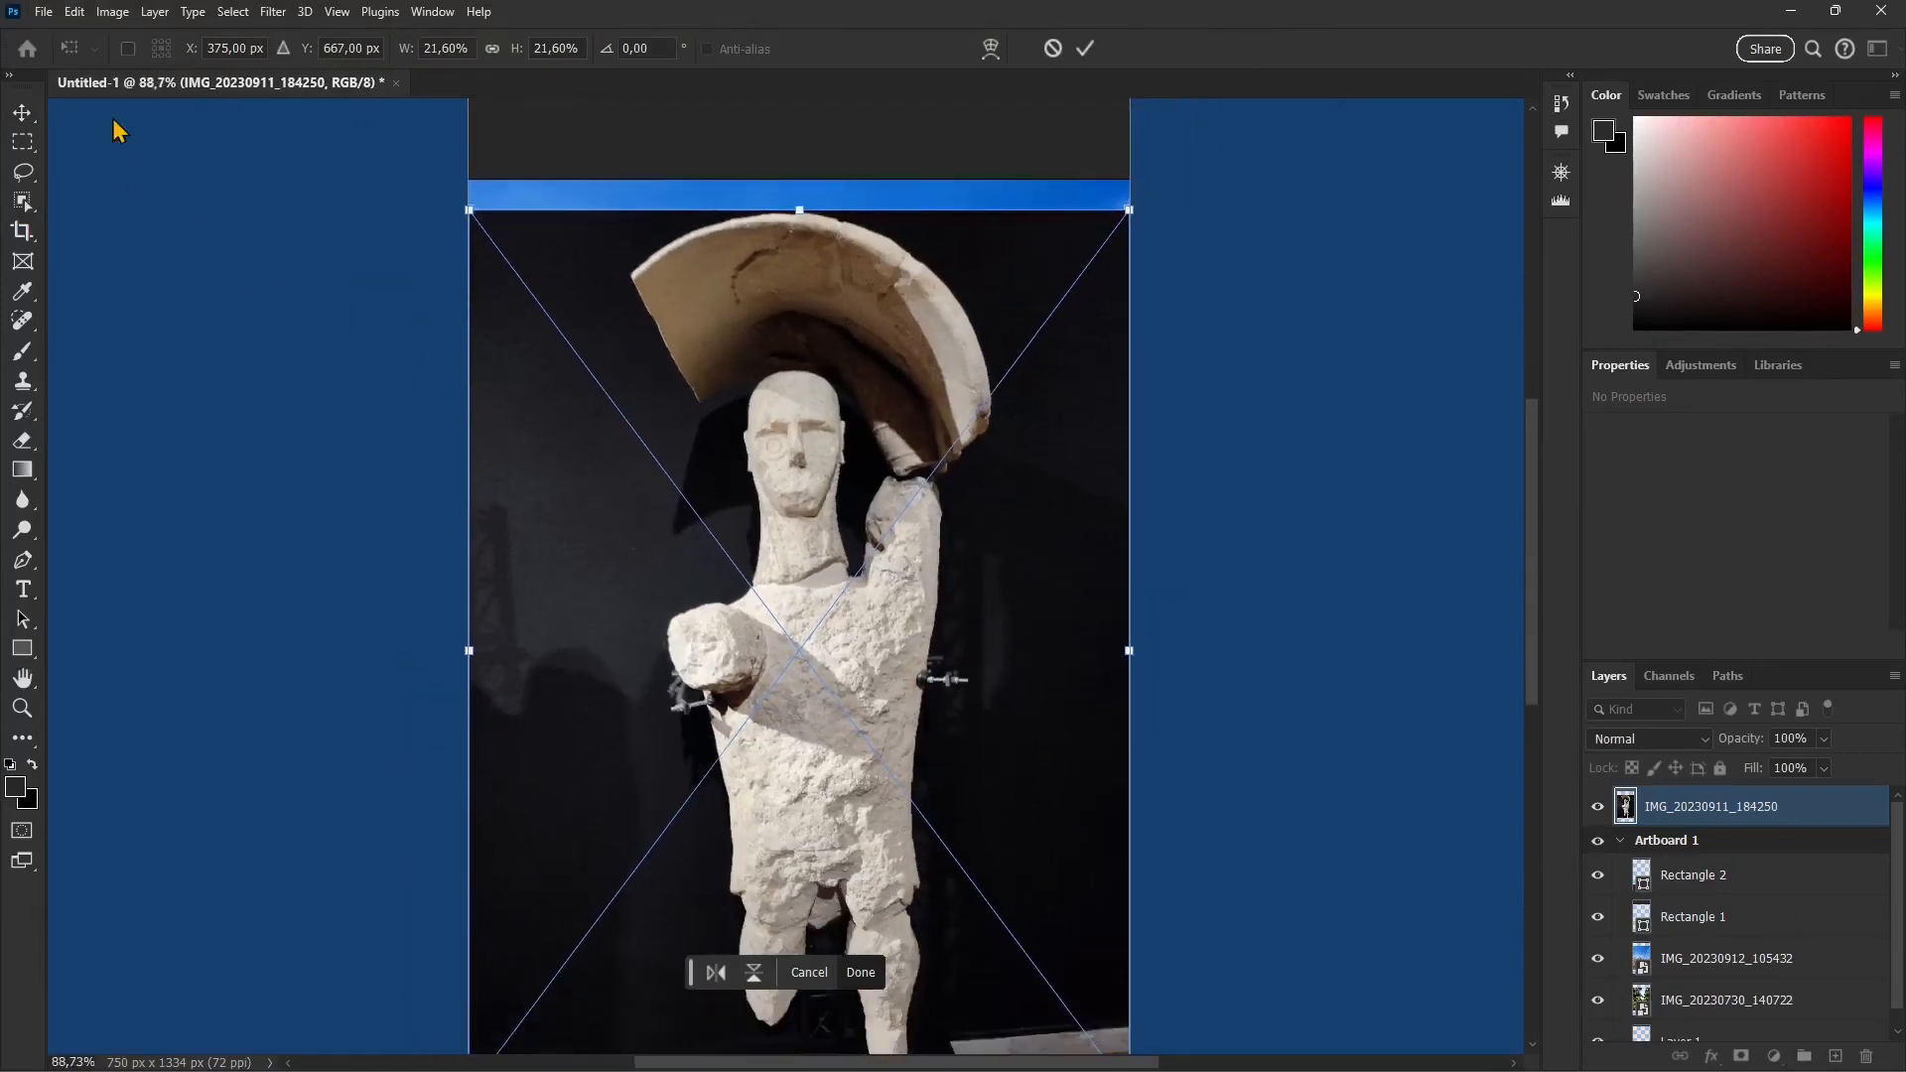
pyautogui.click(75, 12)
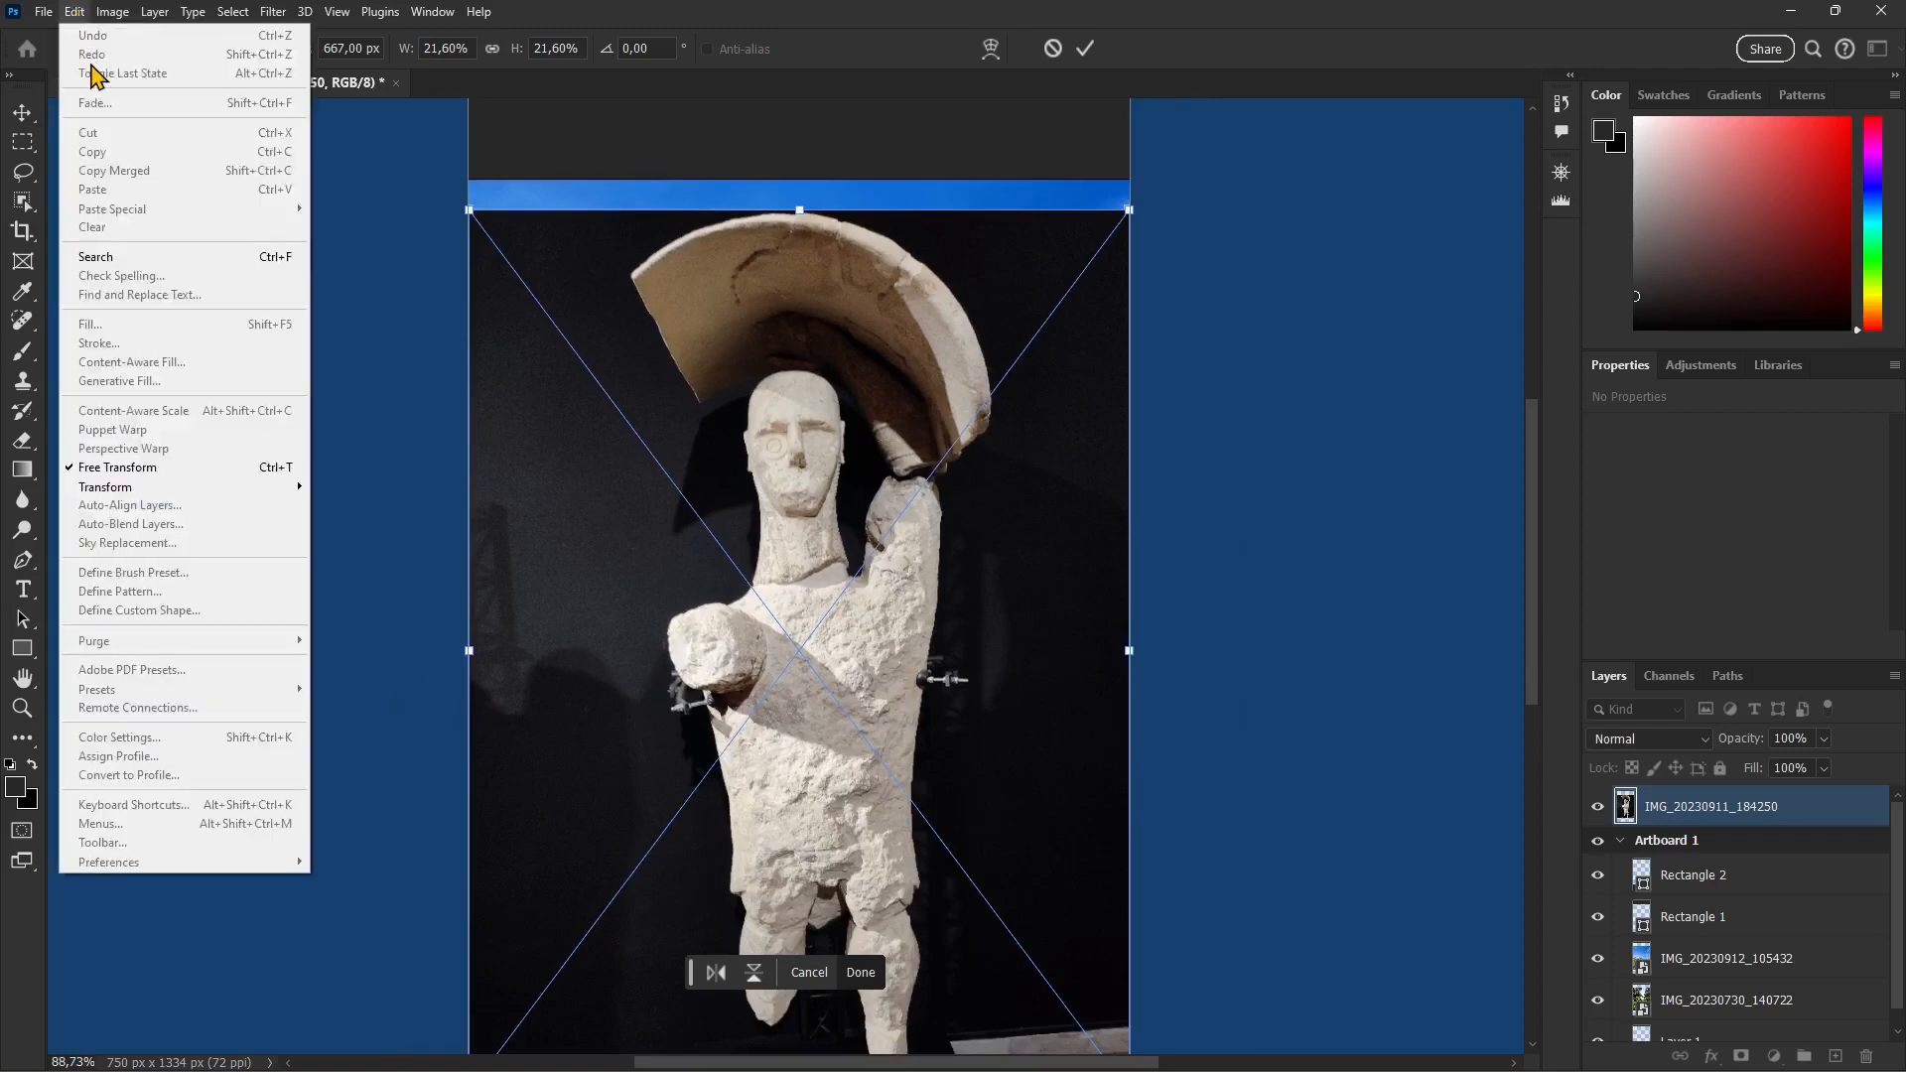
pyautogui.click(1127, 52)
pyautogui.click(1086, 49)
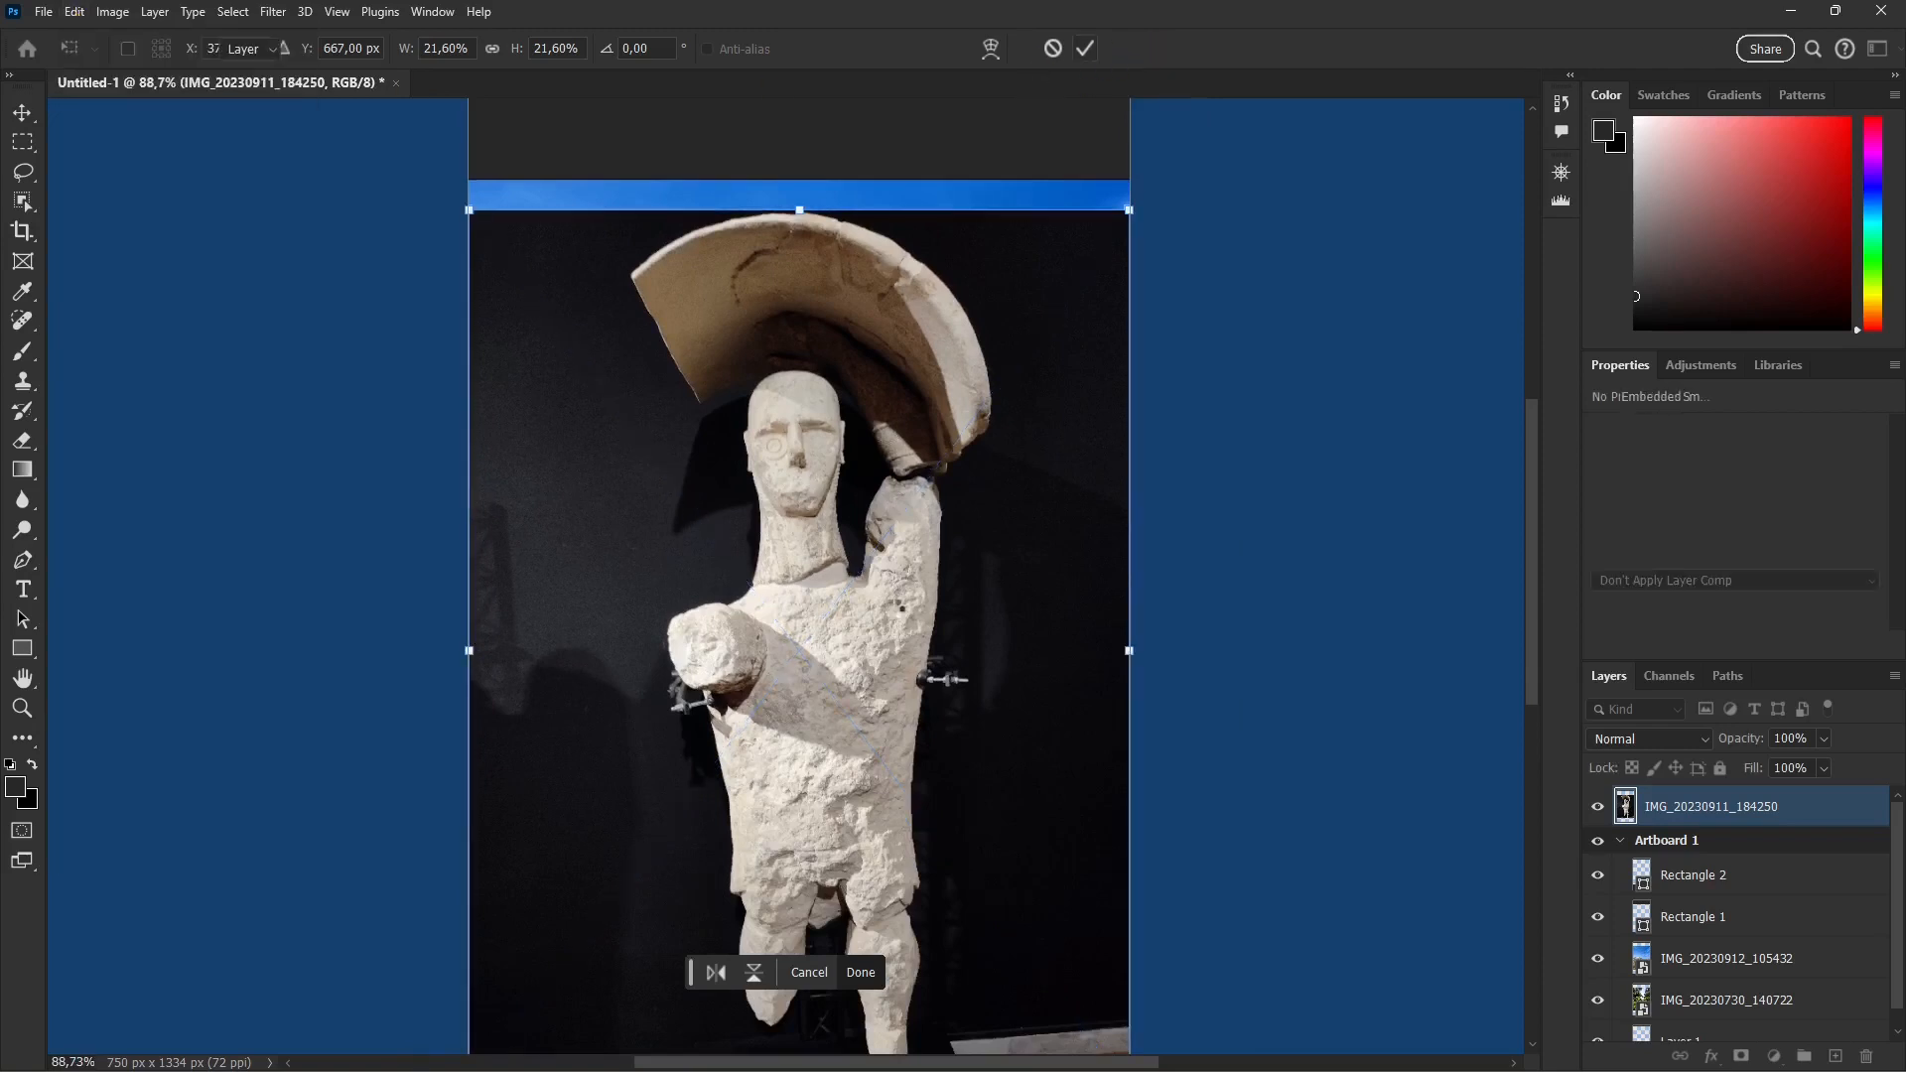
# Step: Start a Puppet Warp on the statue photo and pin the statue's face, raised hand, shoulder, hips and legs
pyautogui.click(74, 12)
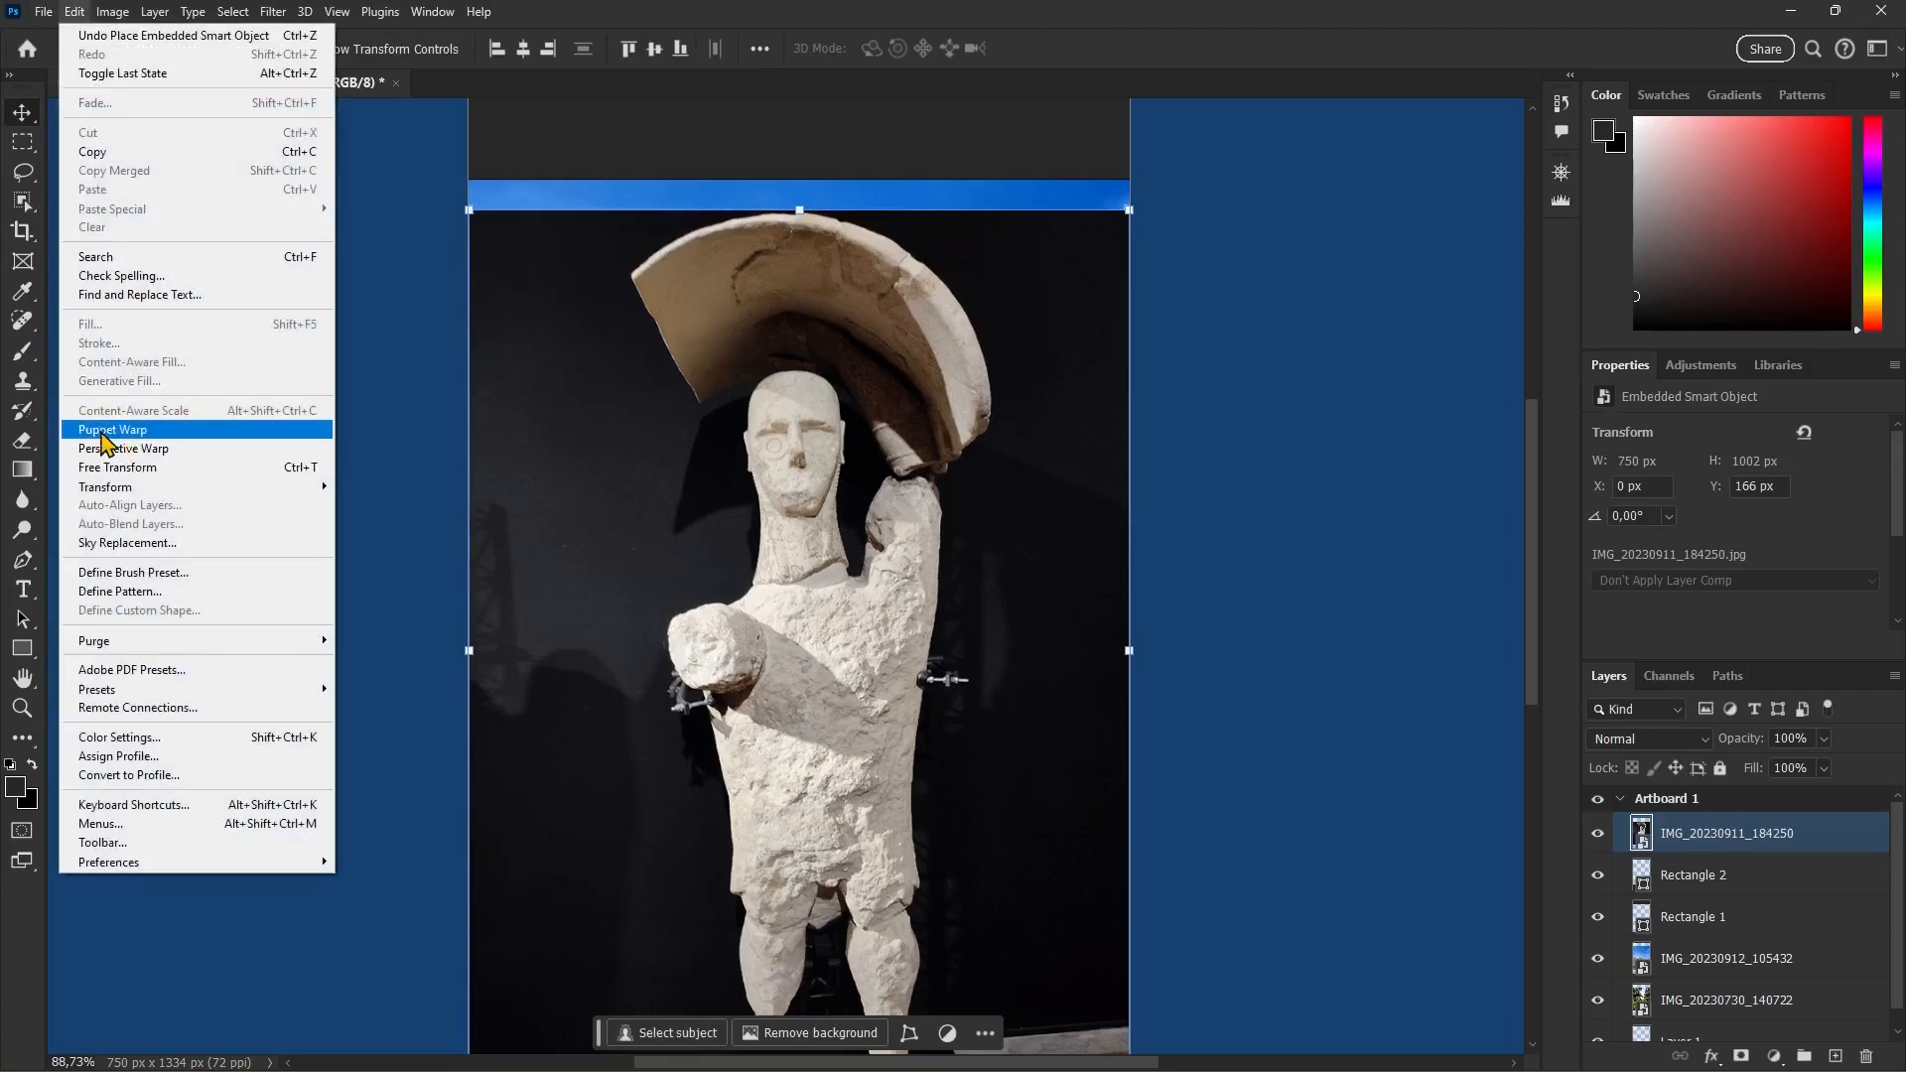
pyautogui.click(111, 433)
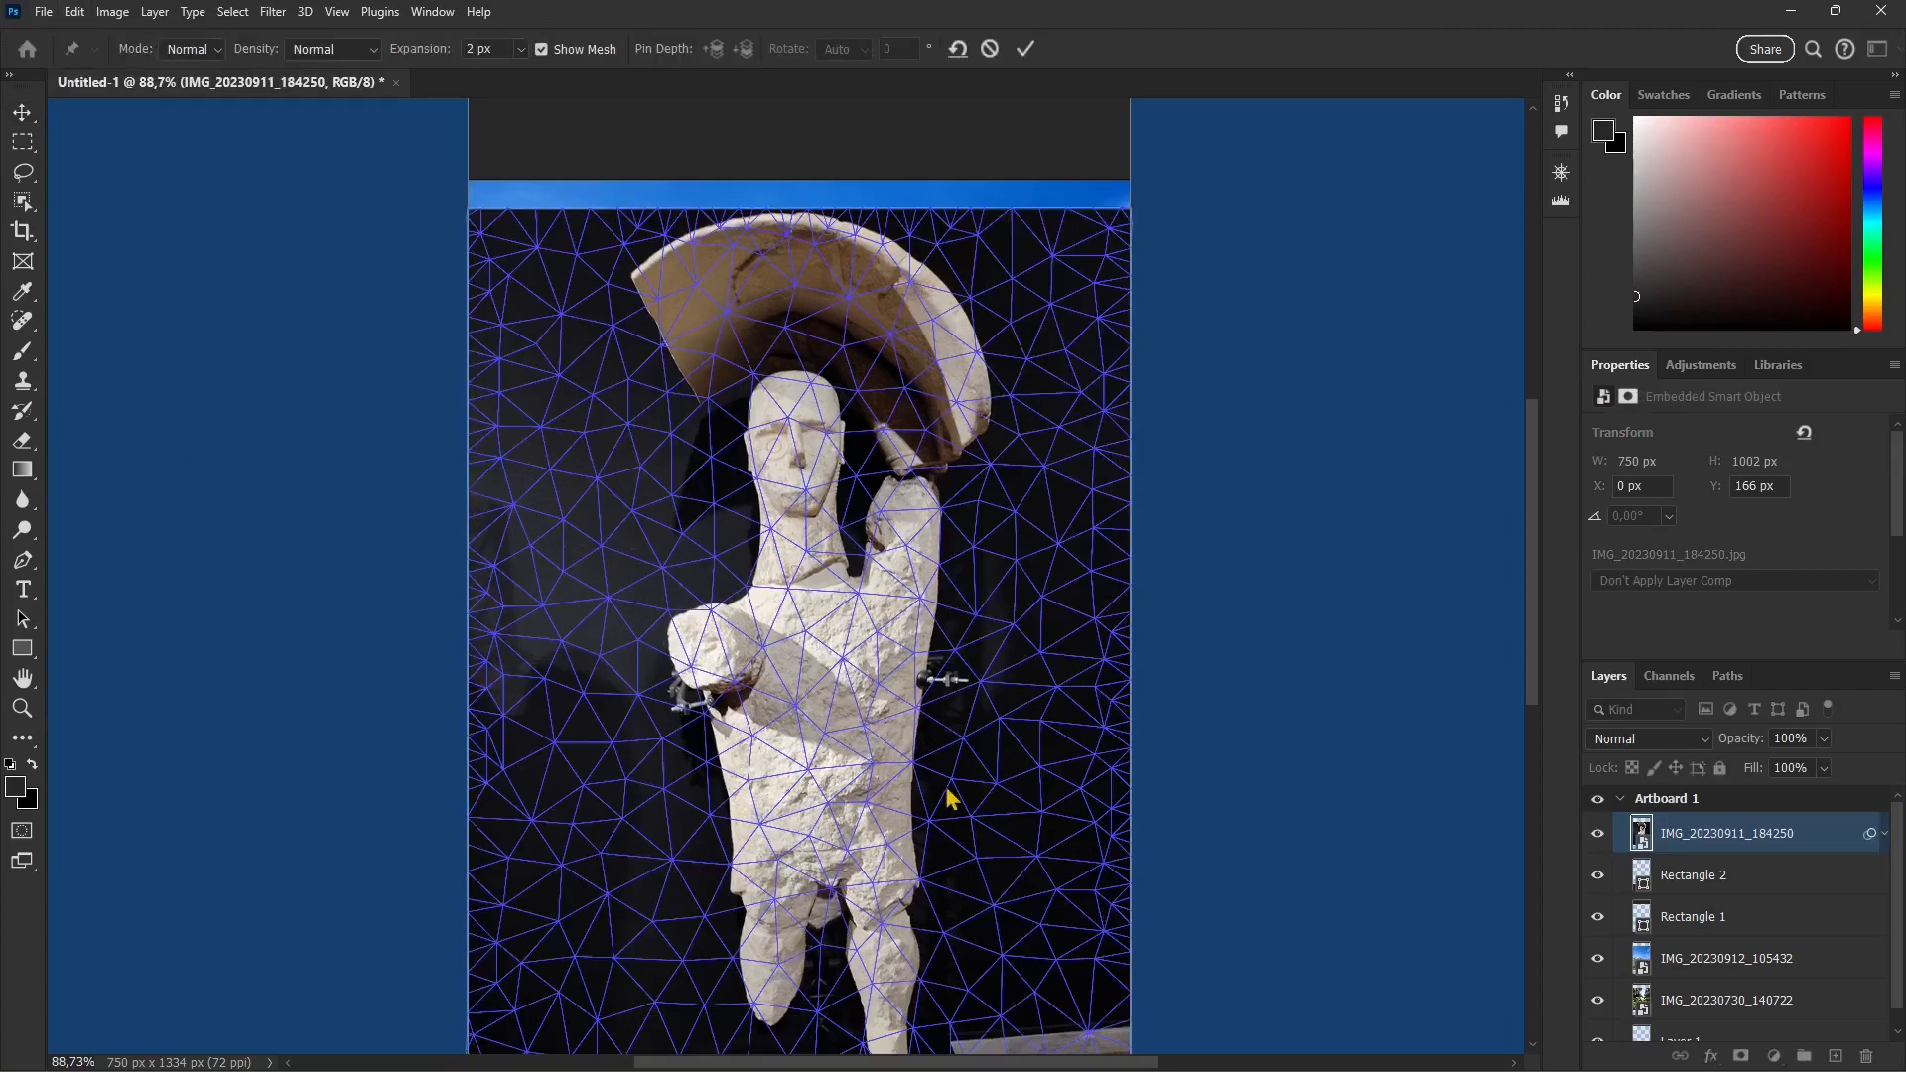
pyautogui.scroll(-2, 809, 377)
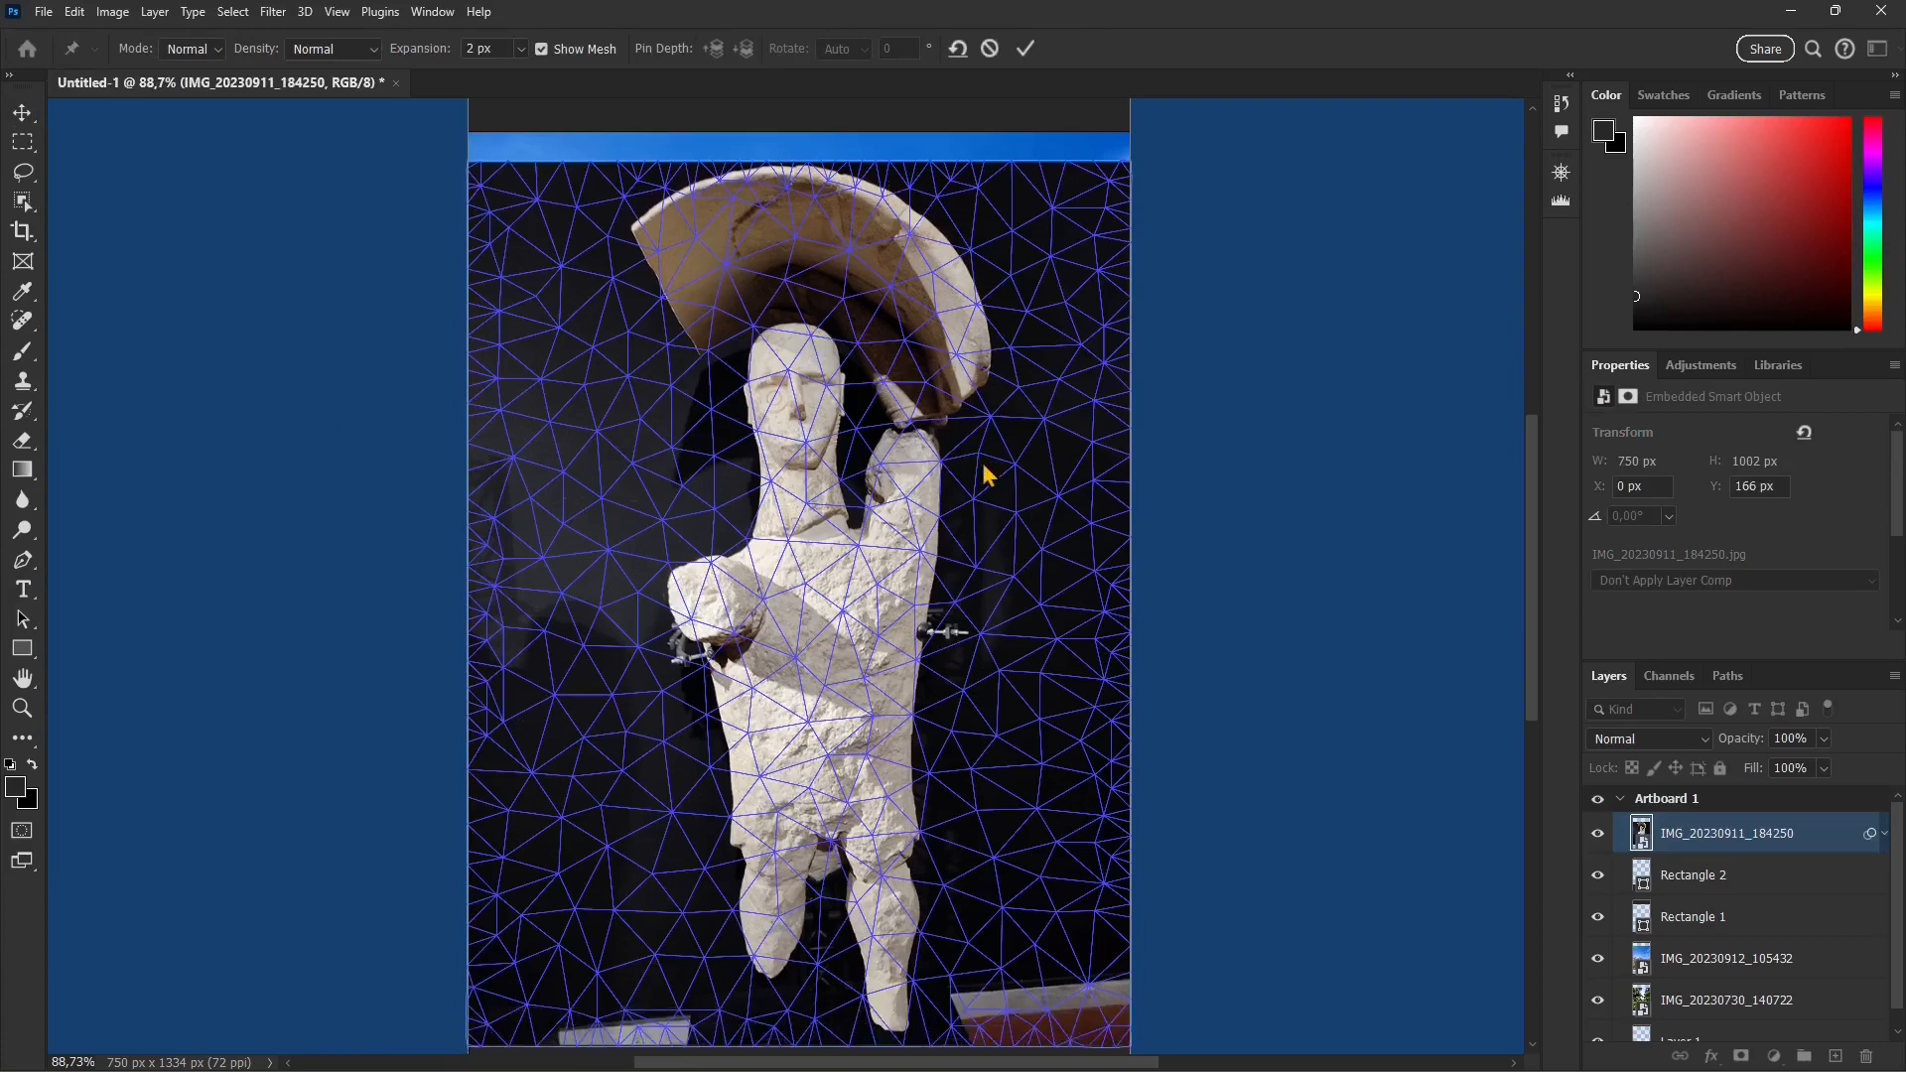
pyautogui.click(707, 608)
pyautogui.click(887, 386)
pyautogui.click(901, 537)
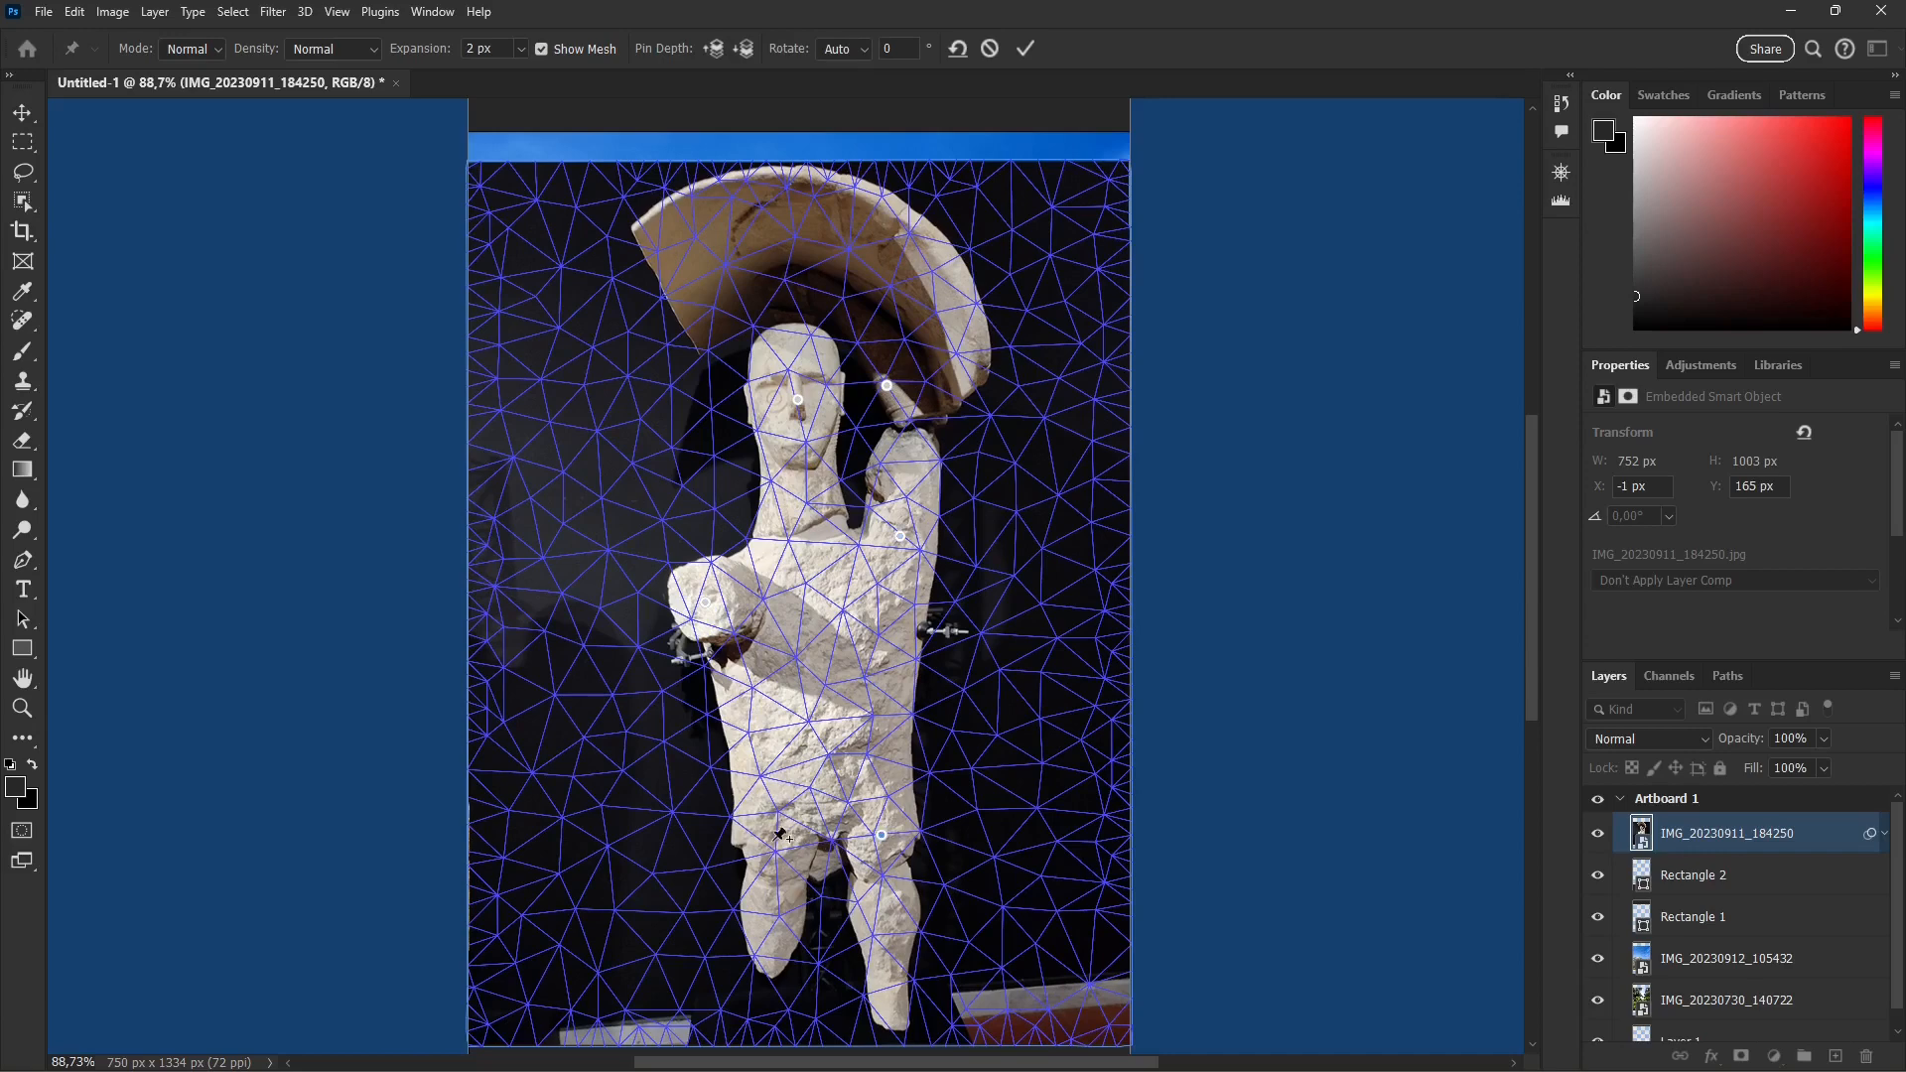
pyautogui.scroll(-1, 781, 685)
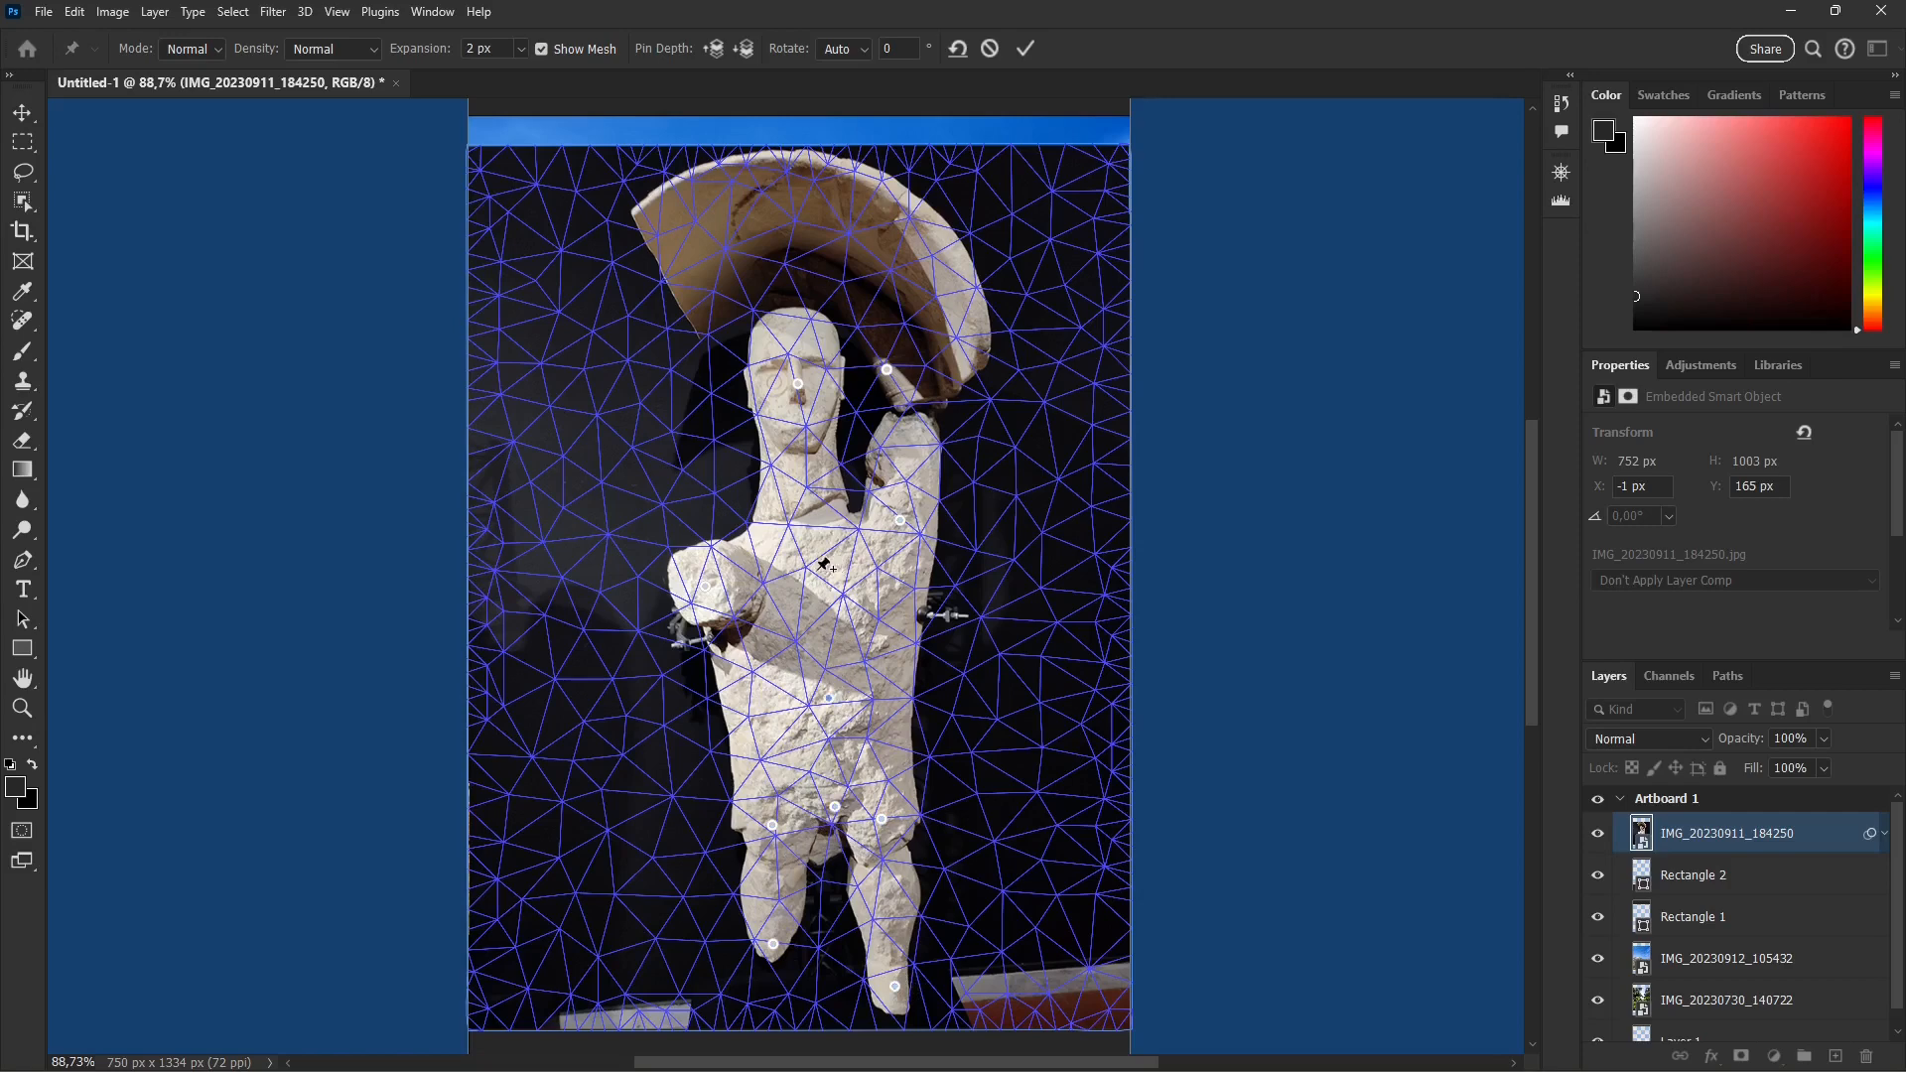
# Step: Add Puppet Warp pins at the statue's neck and along the curved shield above its head
pyautogui.click(809, 506)
pyautogui.click(959, 352)
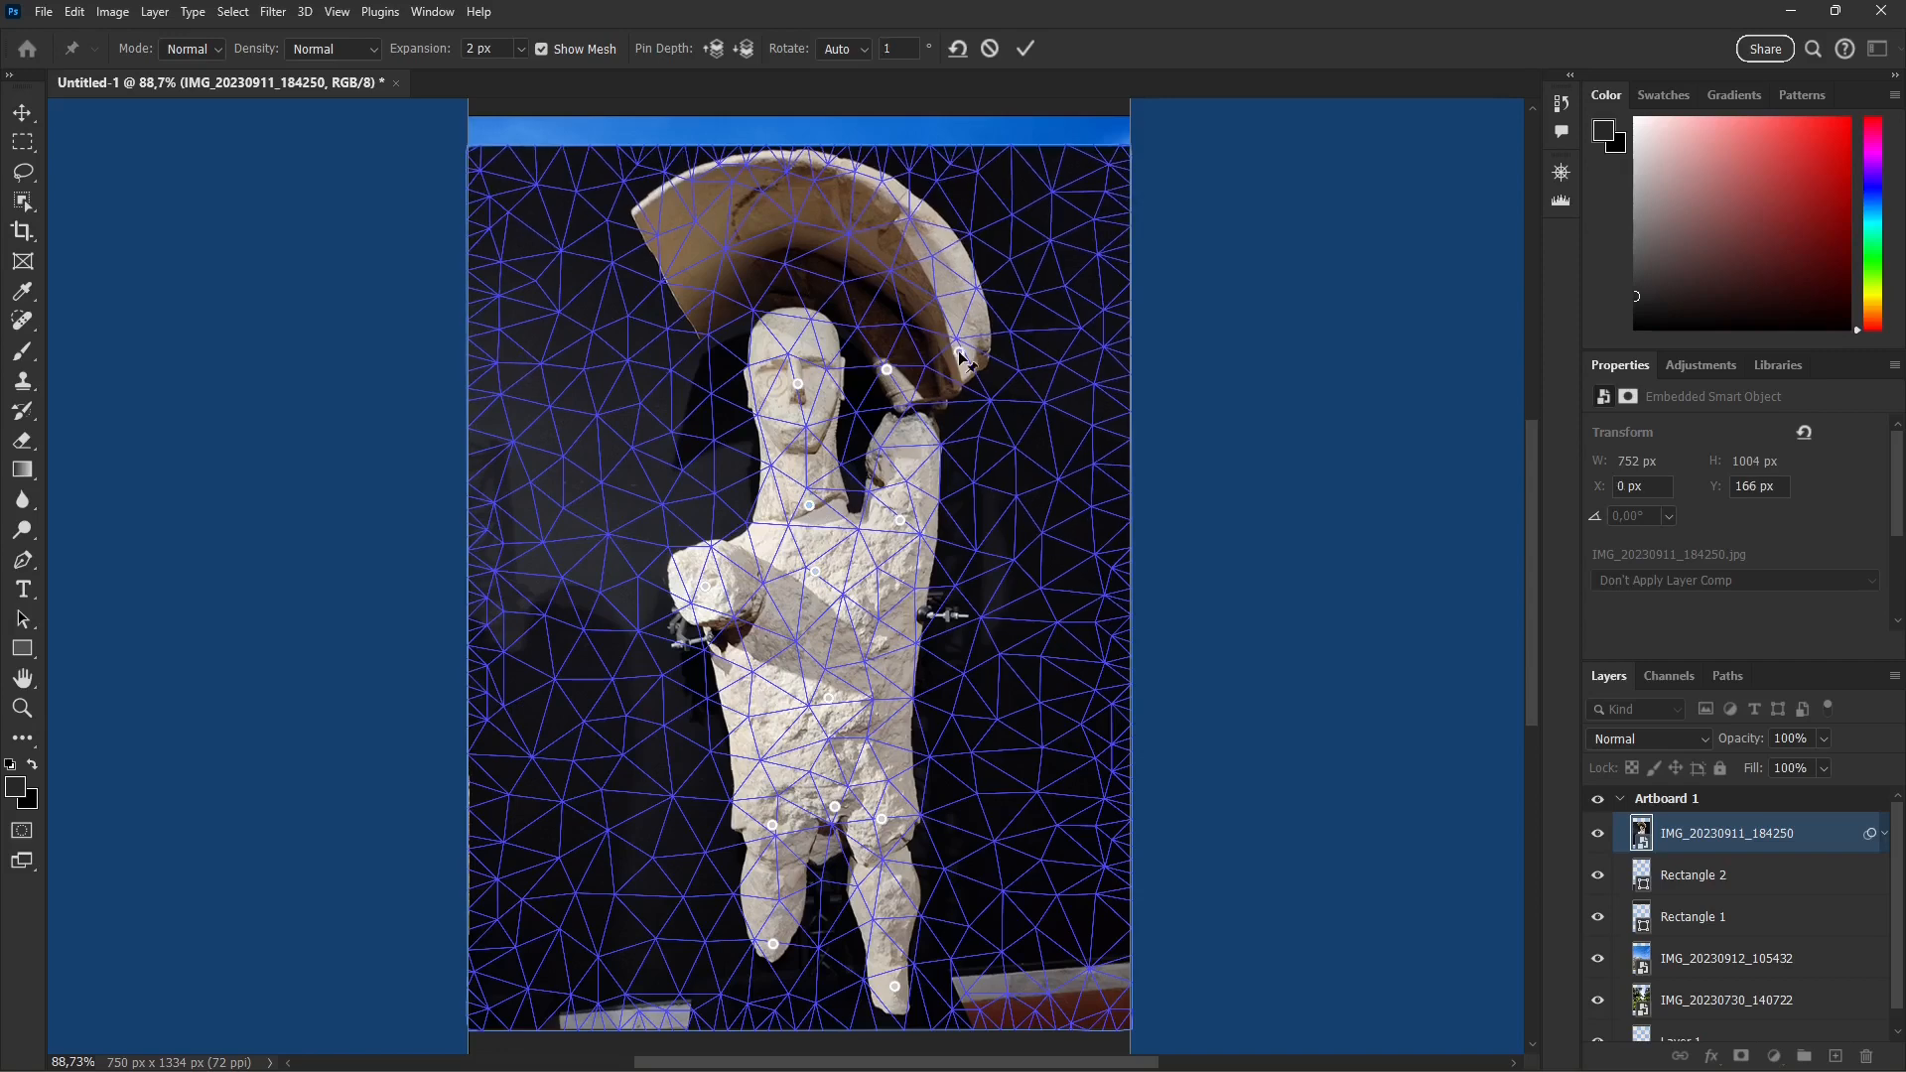
pyautogui.click(865, 195)
pyautogui.click(702, 232)
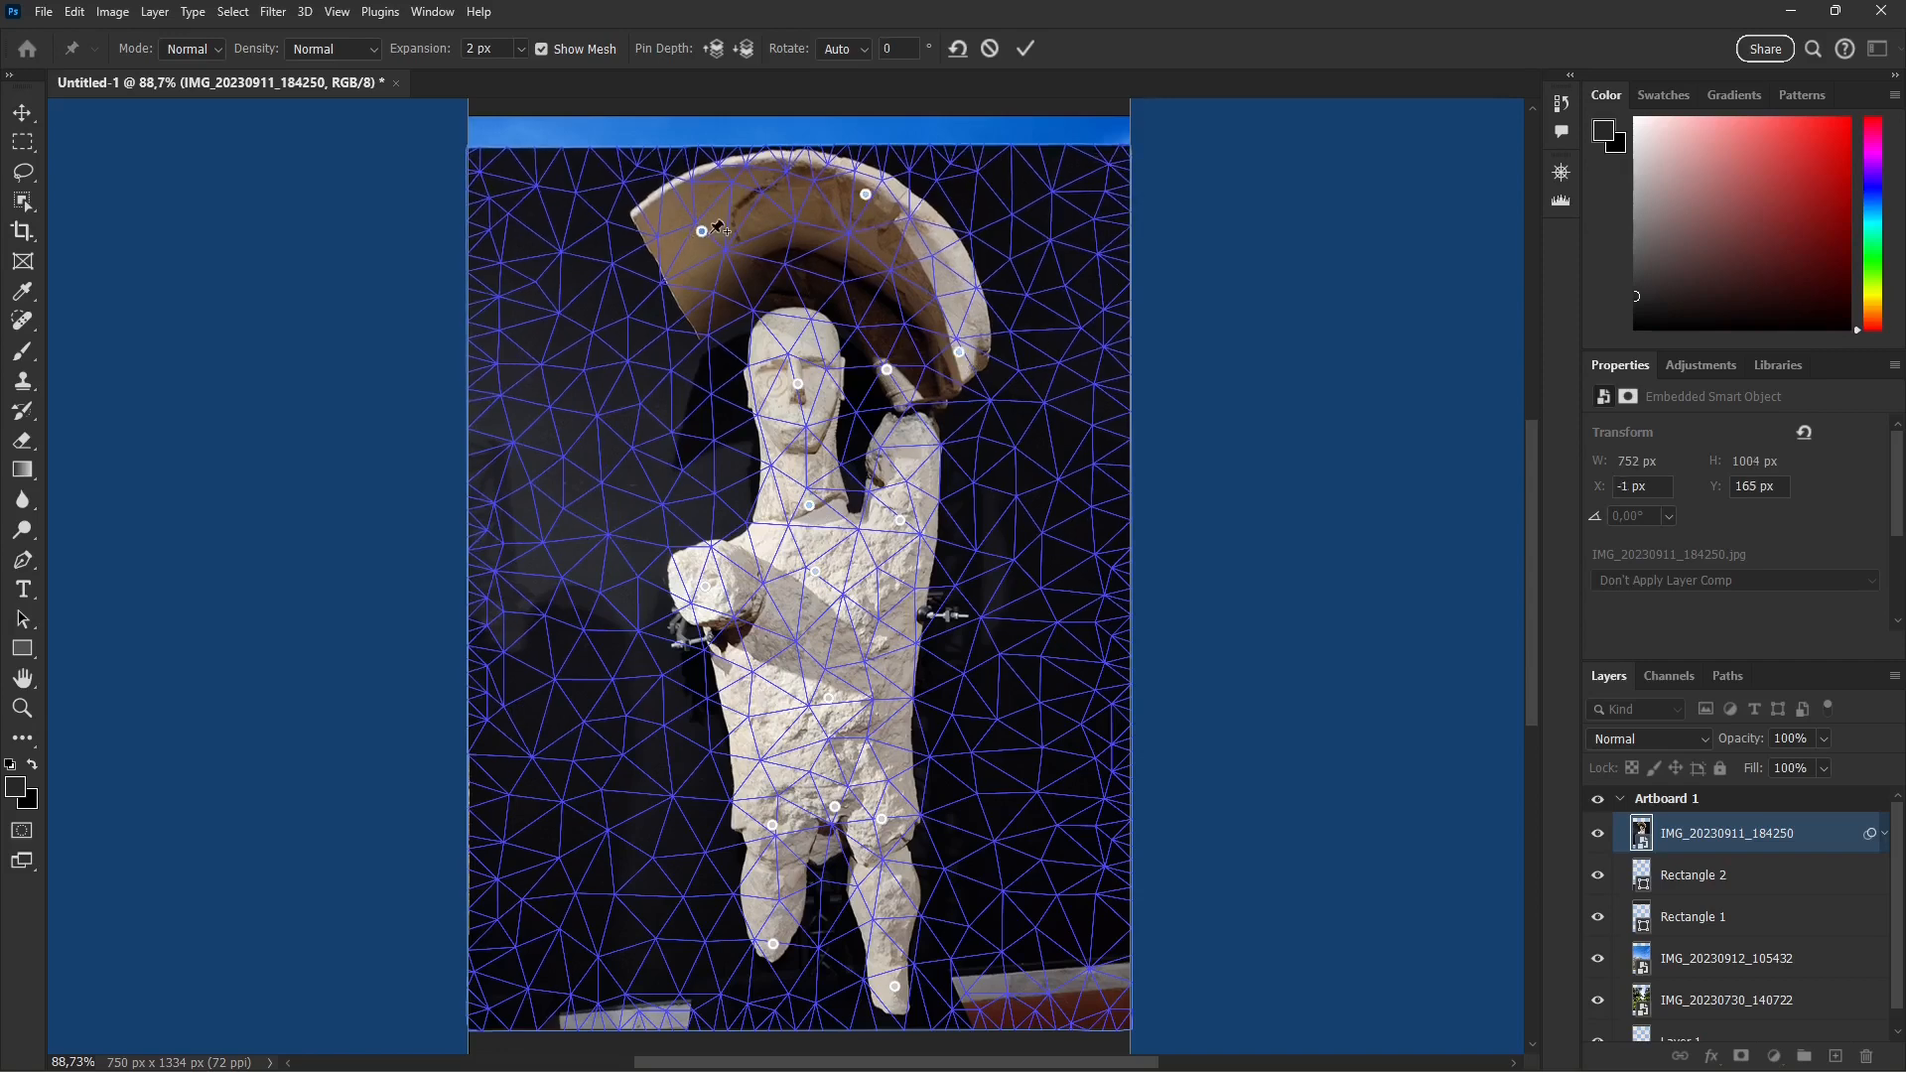
# Step: Distort the statue by moving its shield, face and neck pins, with the mesh expansion set to 8 px
pyautogui.moveTo(701, 232); pyautogui.dragTo(658, 256)
pyautogui.moveTo(798, 382); pyautogui.dragTo(794, 440)
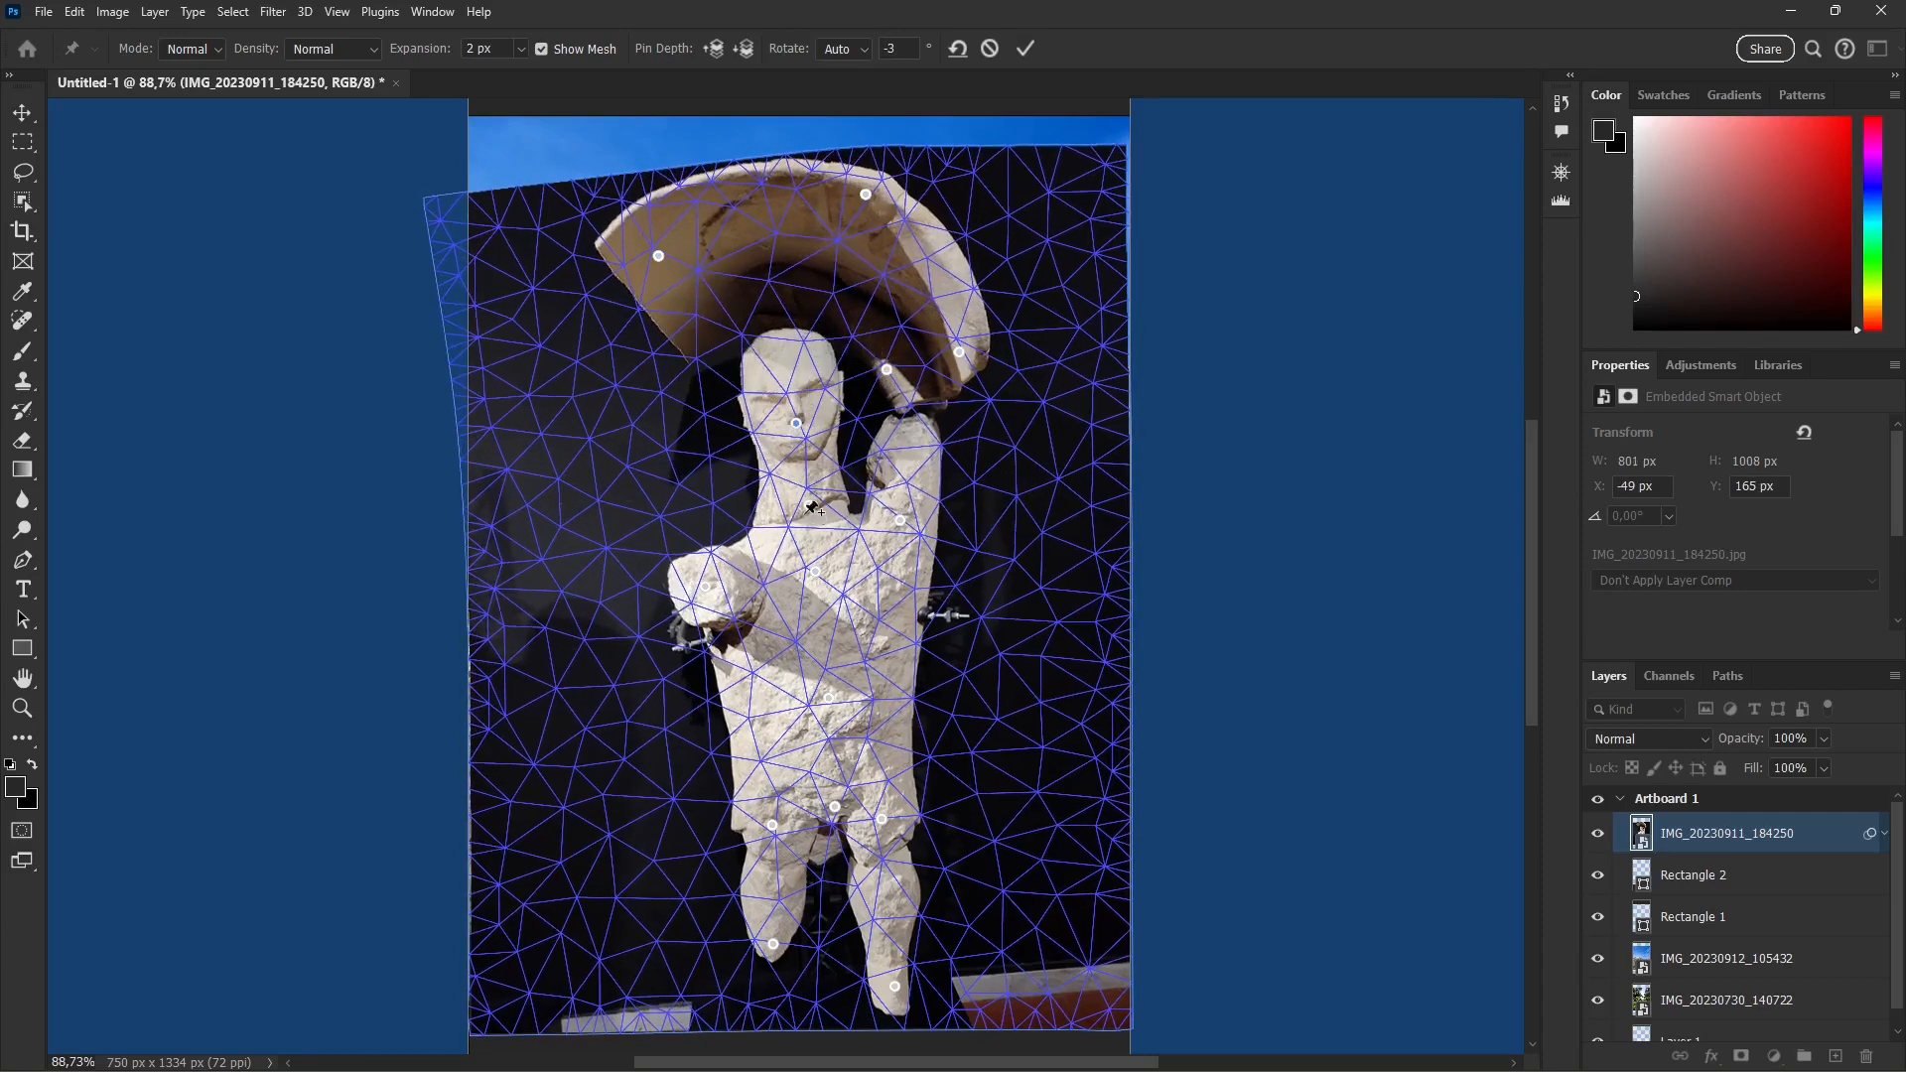
pyautogui.moveTo(809, 505); pyautogui.dragTo(790, 586)
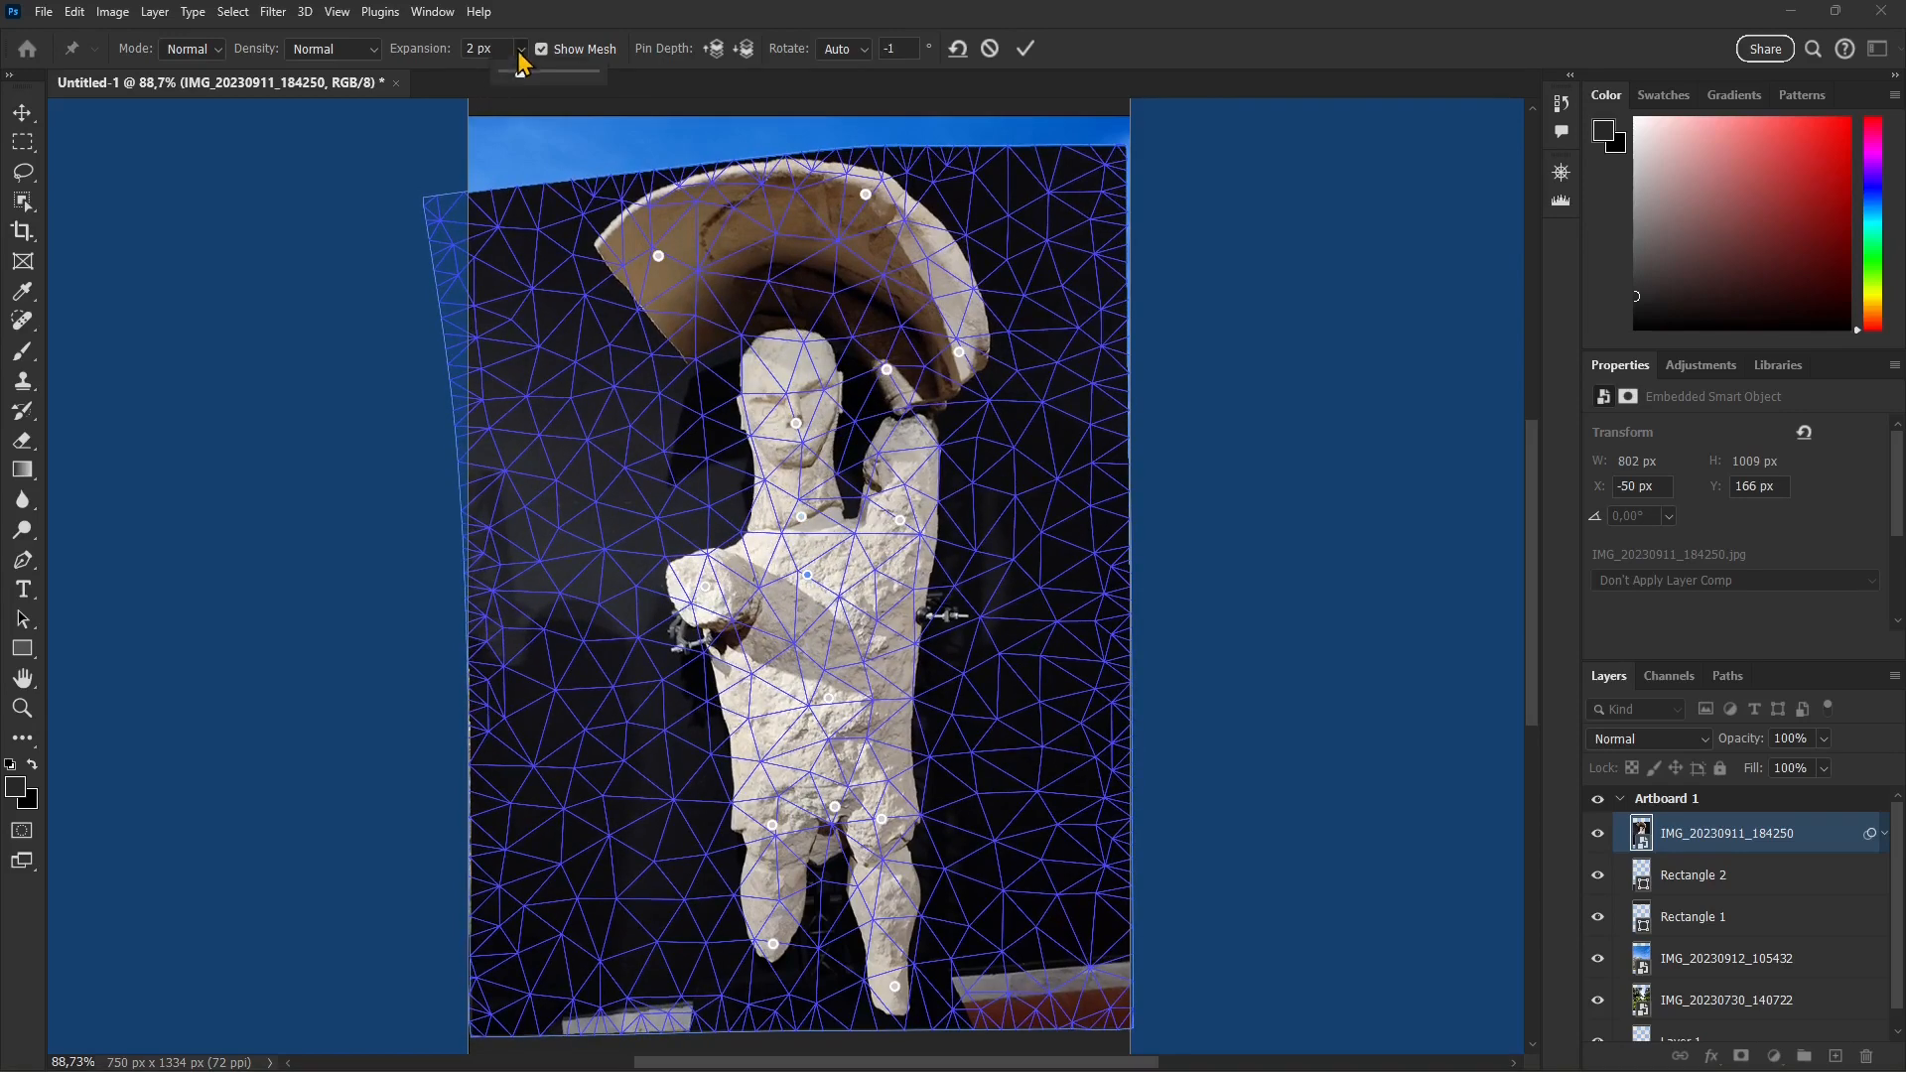
pyautogui.moveTo(515, 75); pyautogui.dragTo(525, 74)
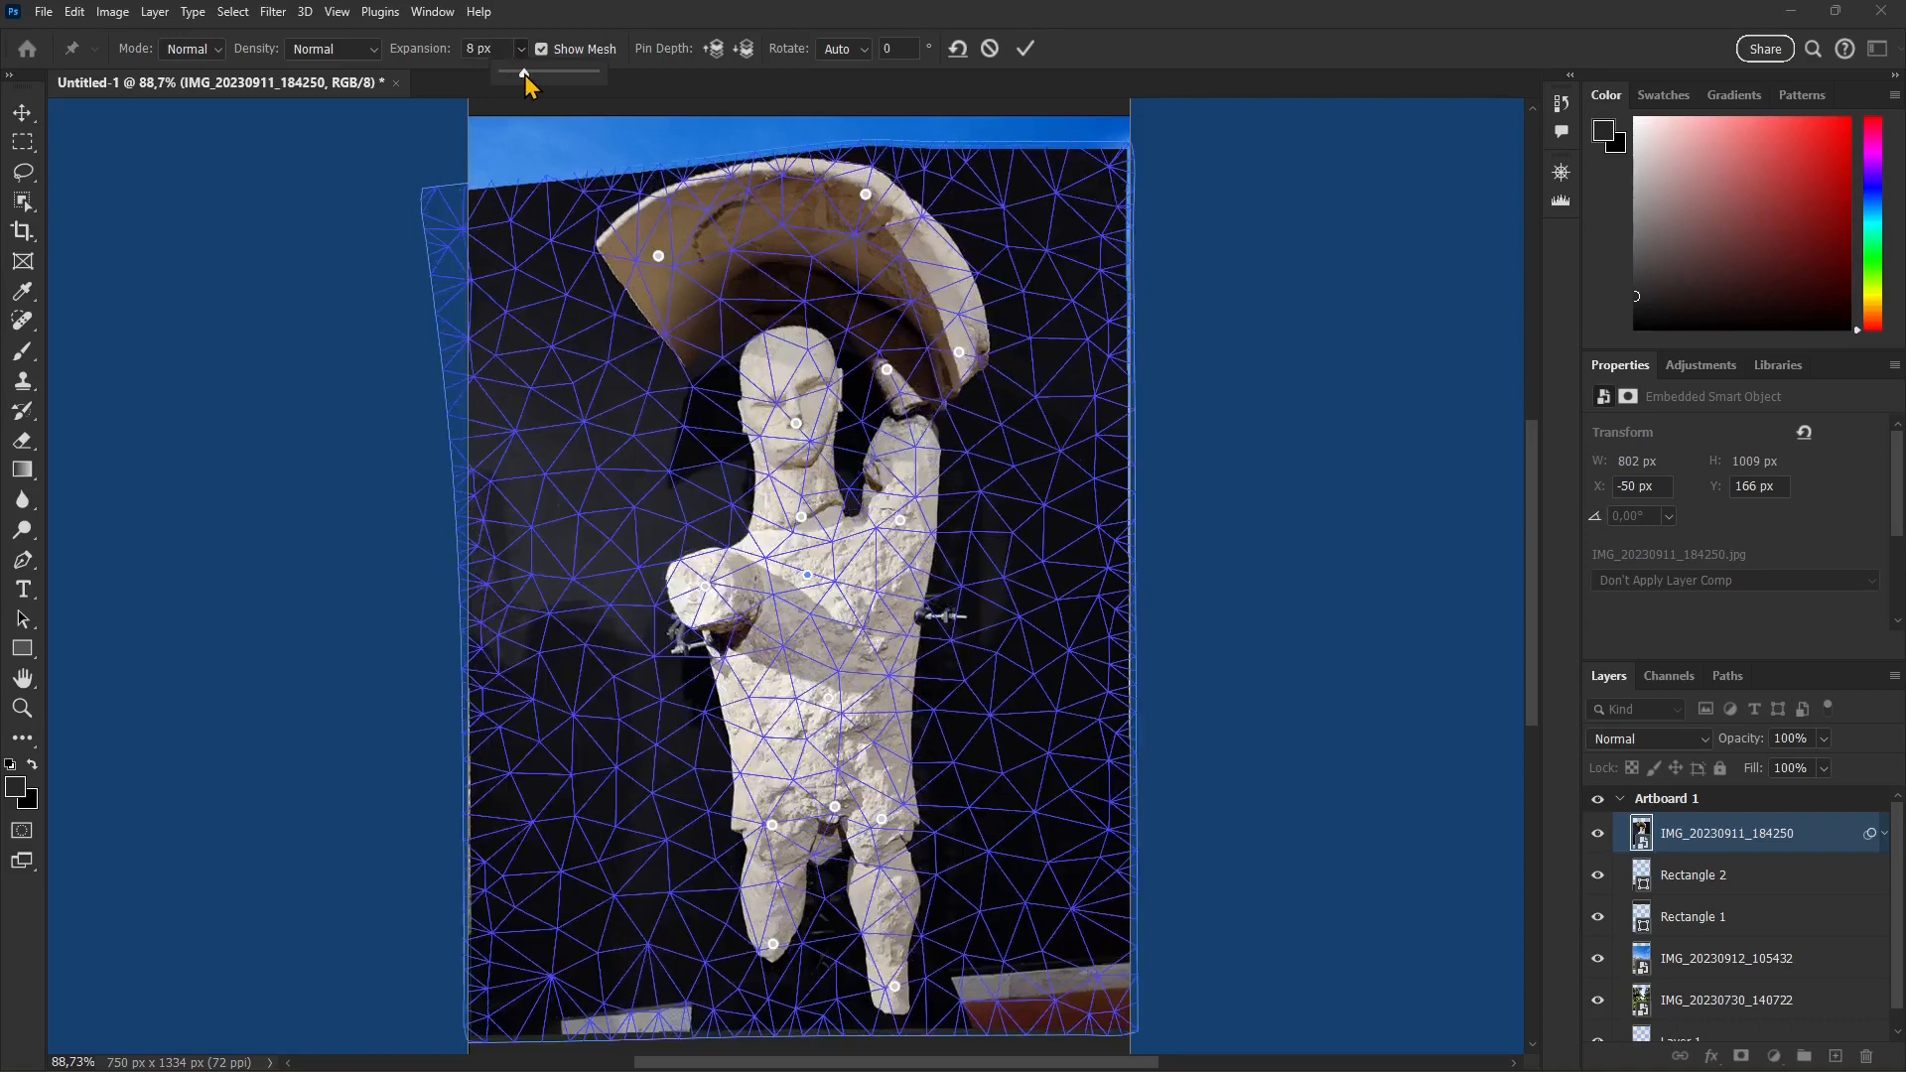
pyautogui.moveTo(795, 421); pyautogui.dragTo(814, 372)
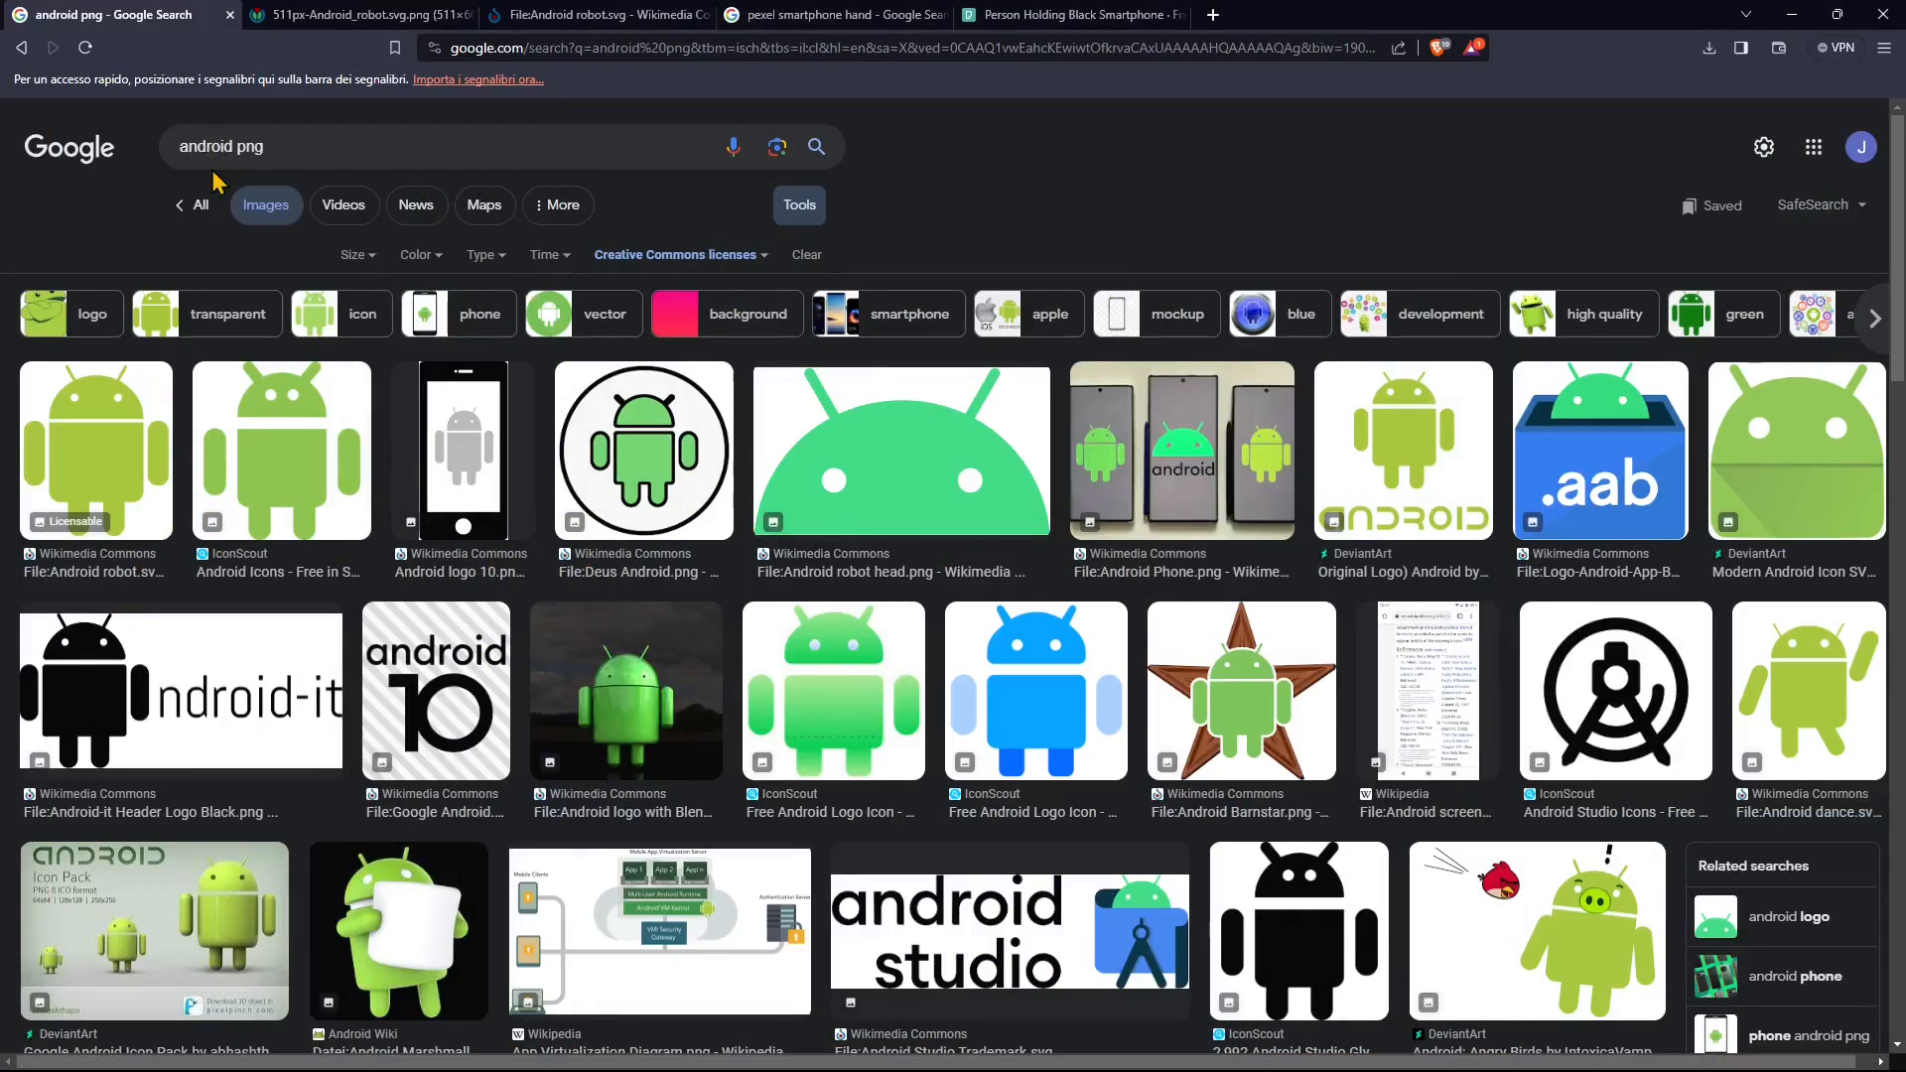
# Step: Switch to the browser and review the "android png" image results and the Wikimedia Commons page for Android robot.svg
pyautogui.click(276, 147)
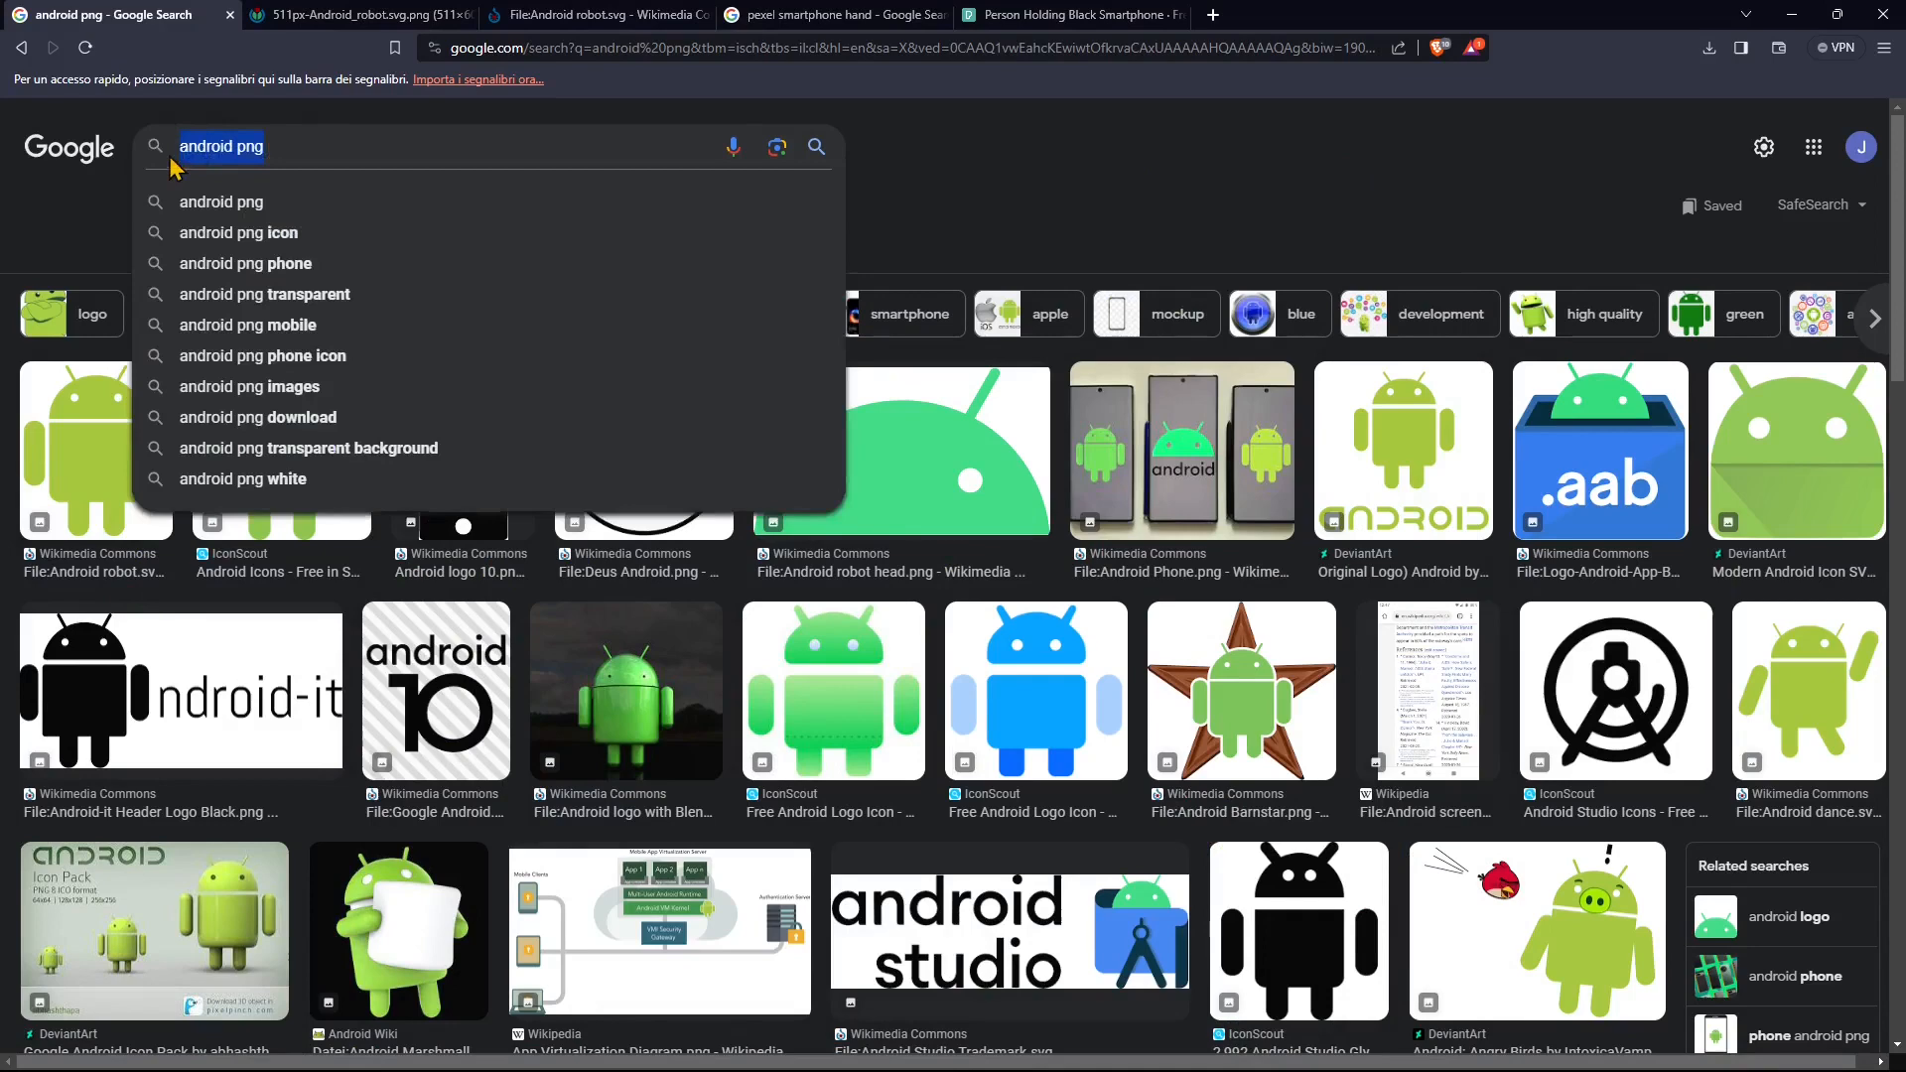
pyautogui.click(86, 213)
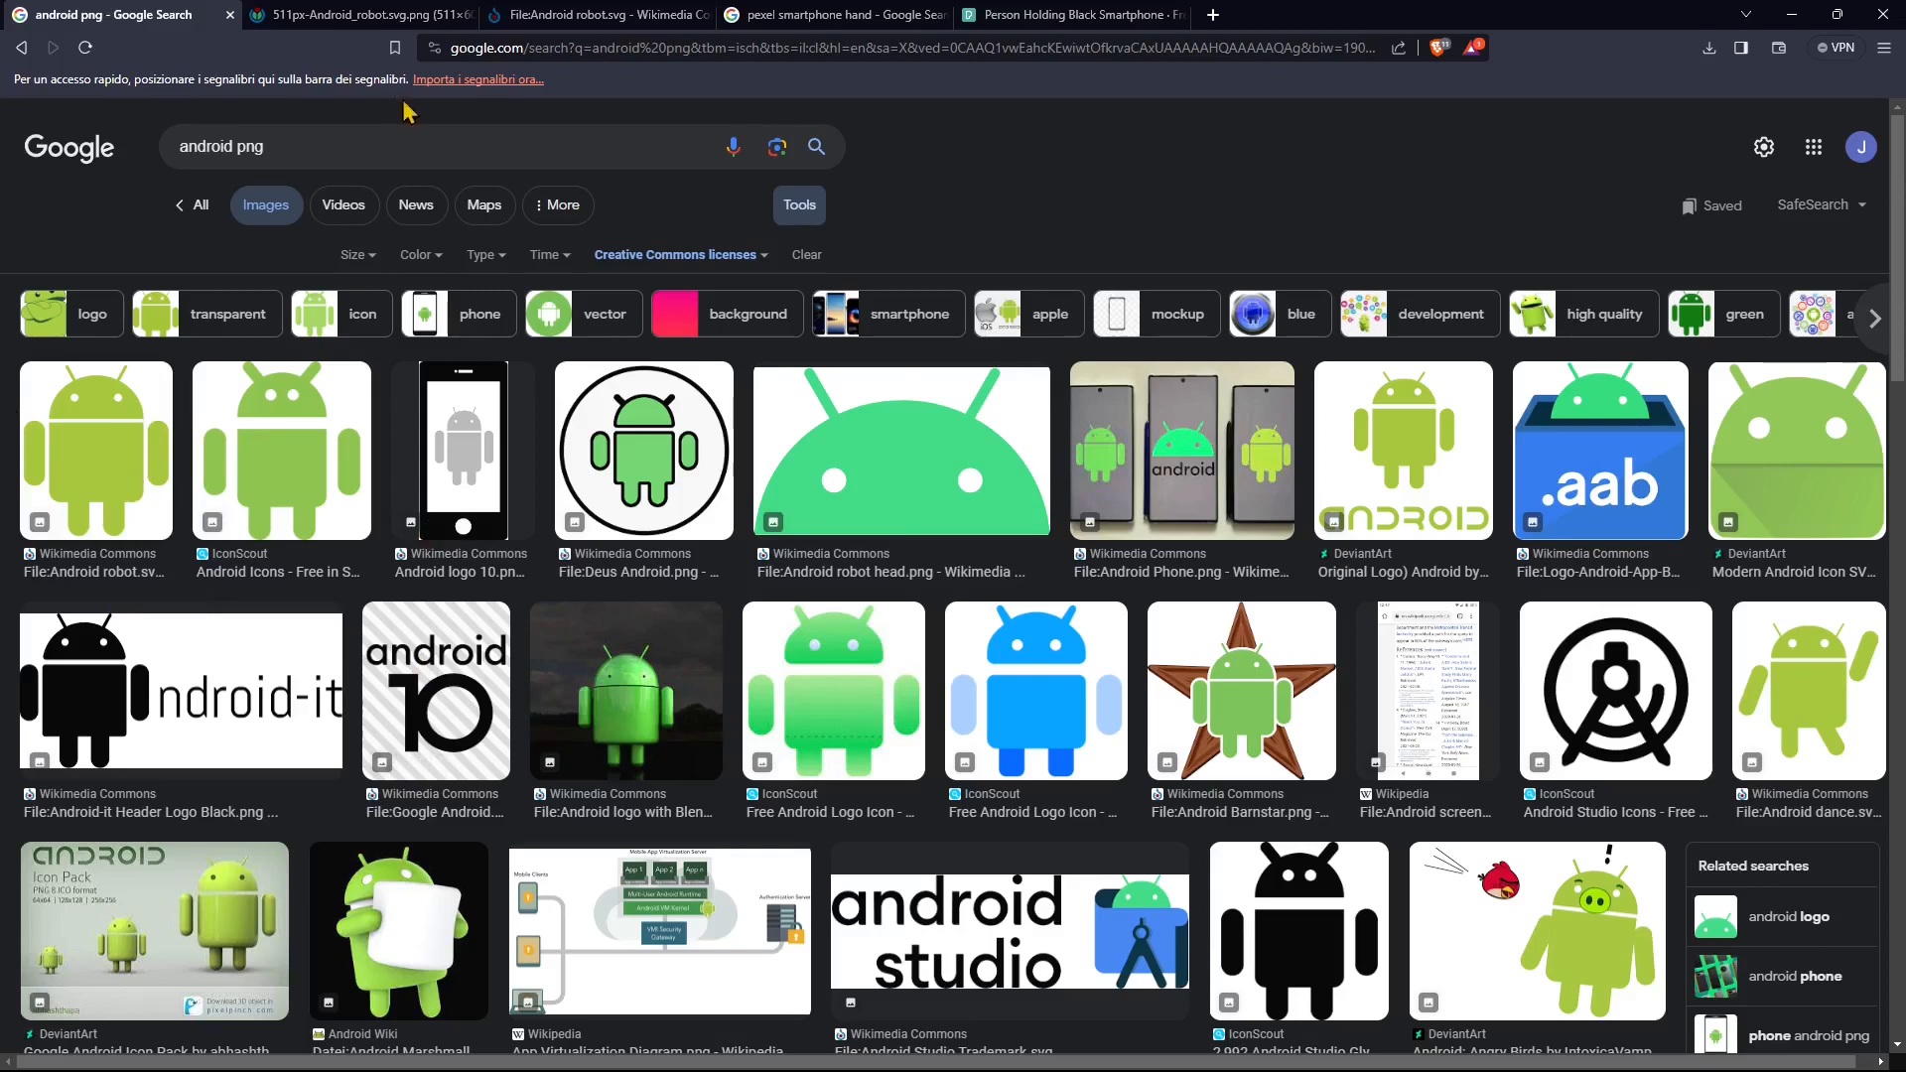
pyautogui.click(297, 25)
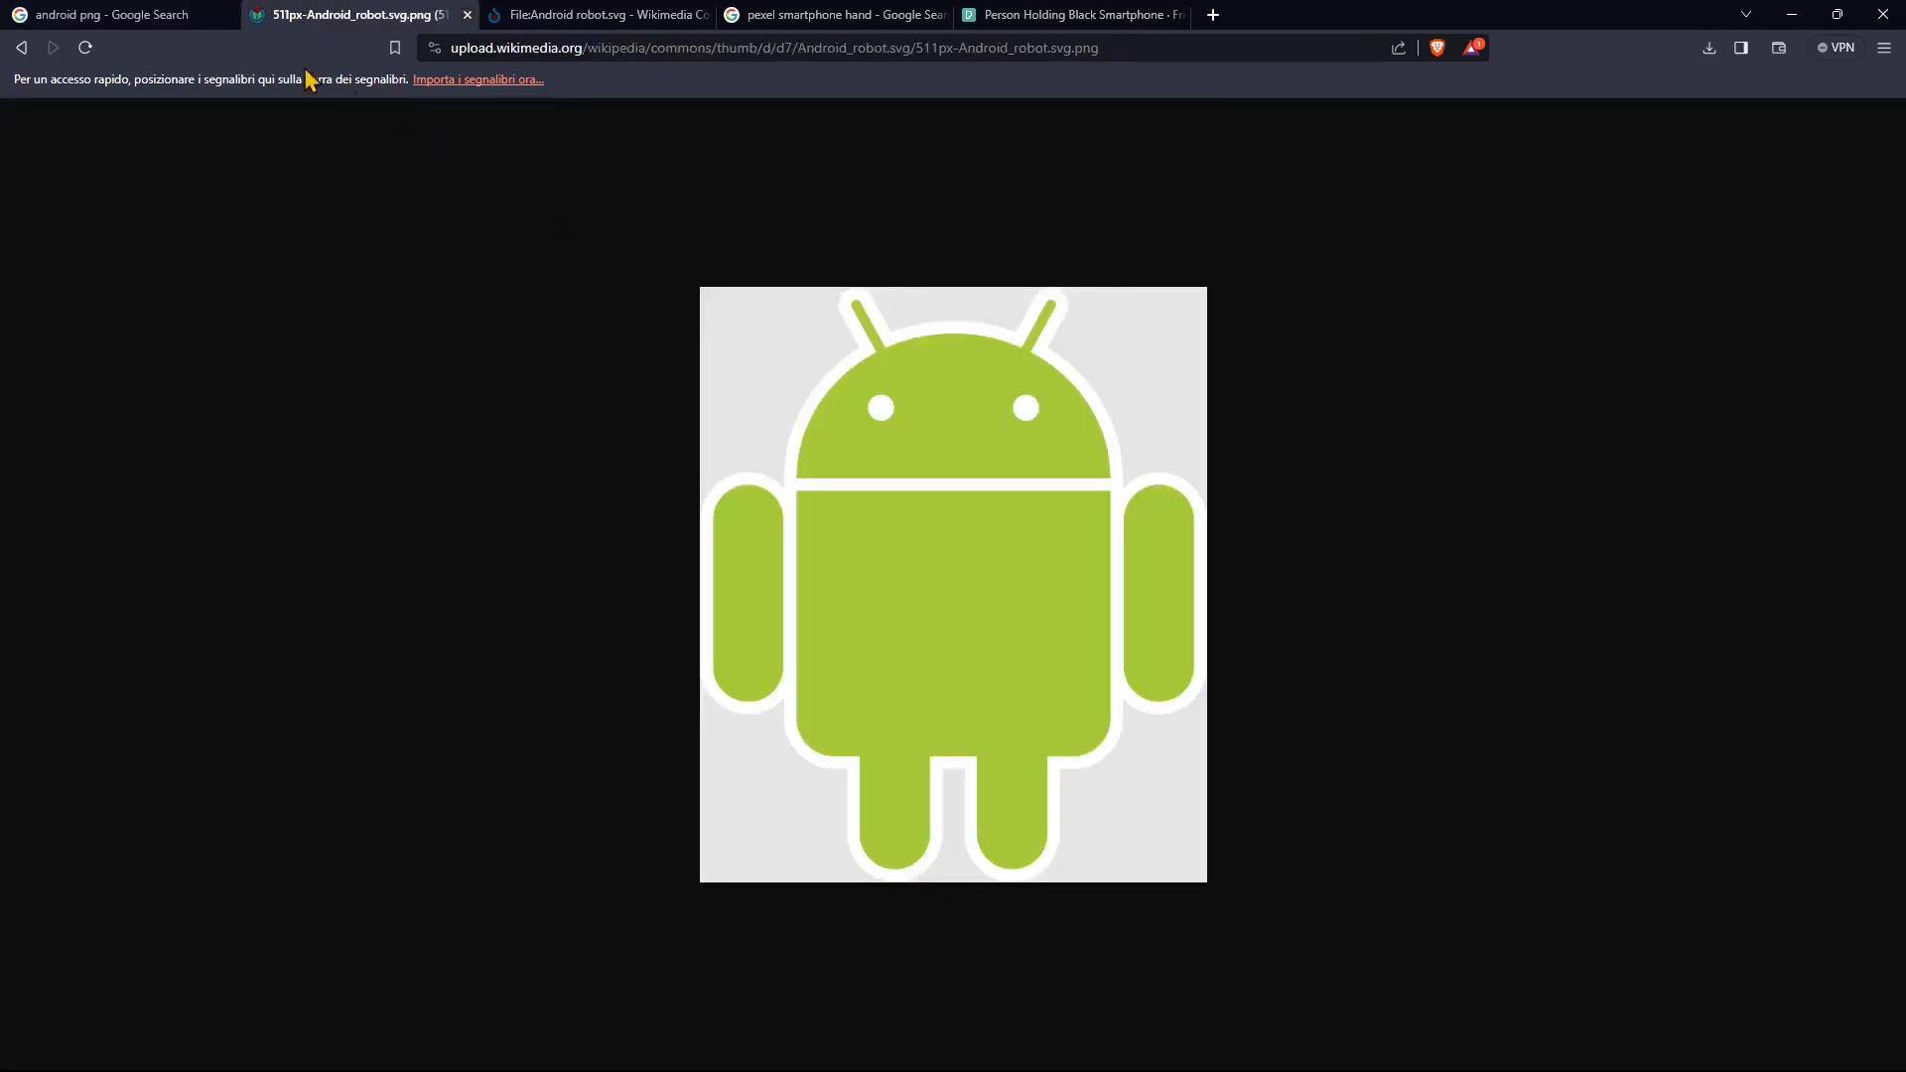
pyautogui.click(20, 48)
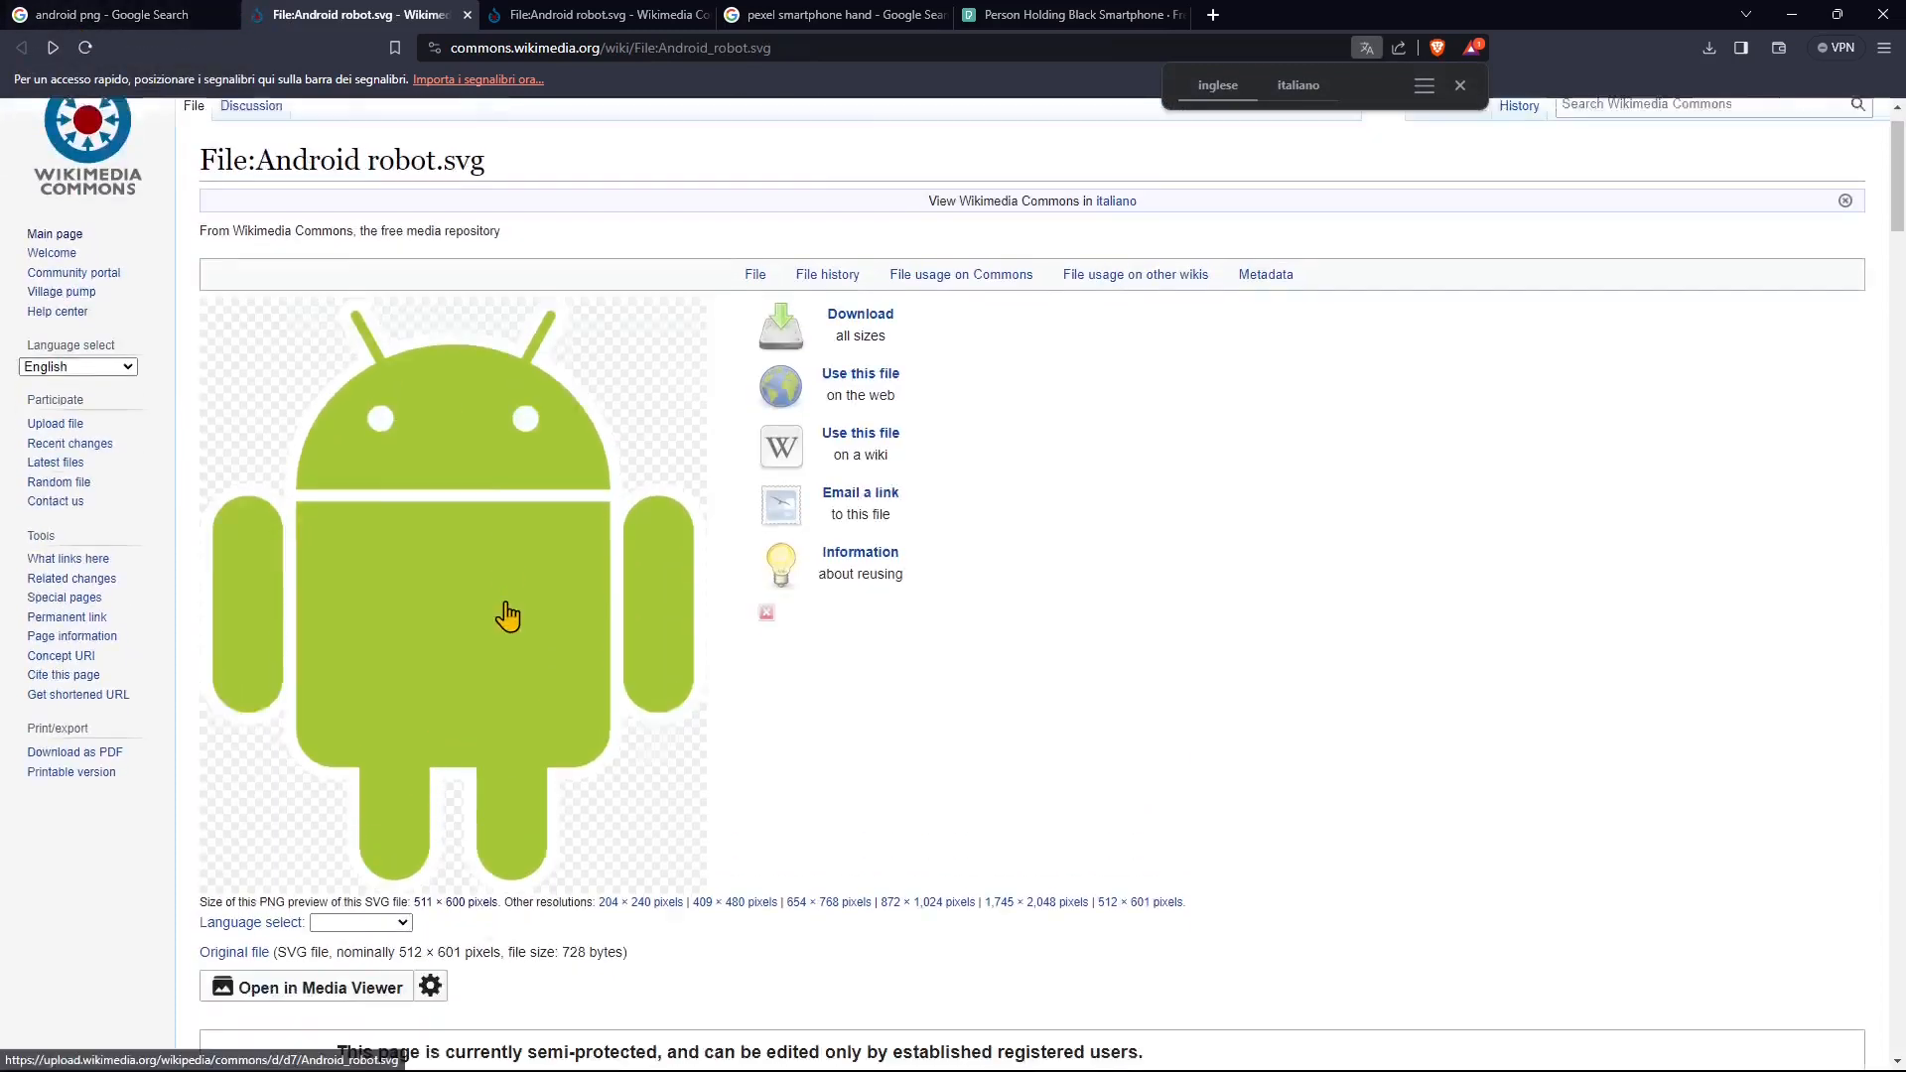
pyautogui.scroll(-3, 507, 616)
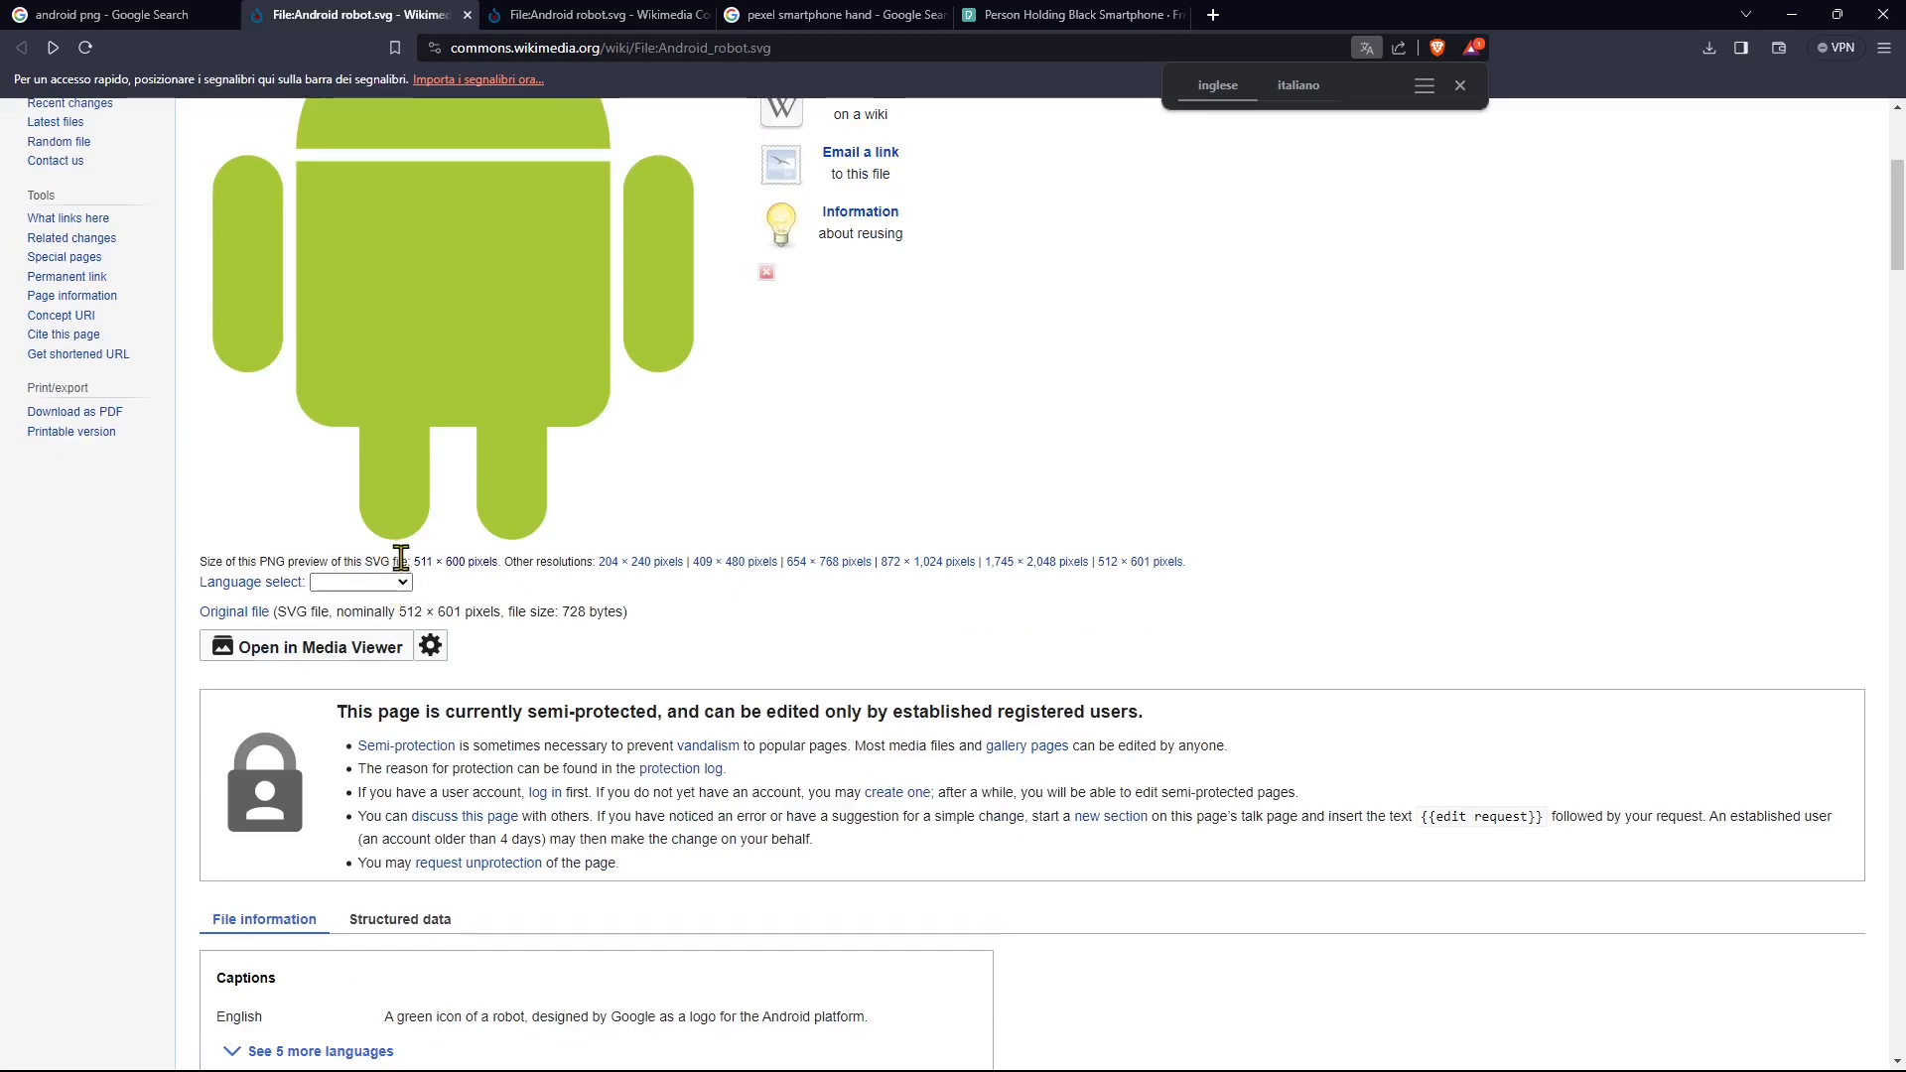
pyautogui.scroll(2, 466, 596)
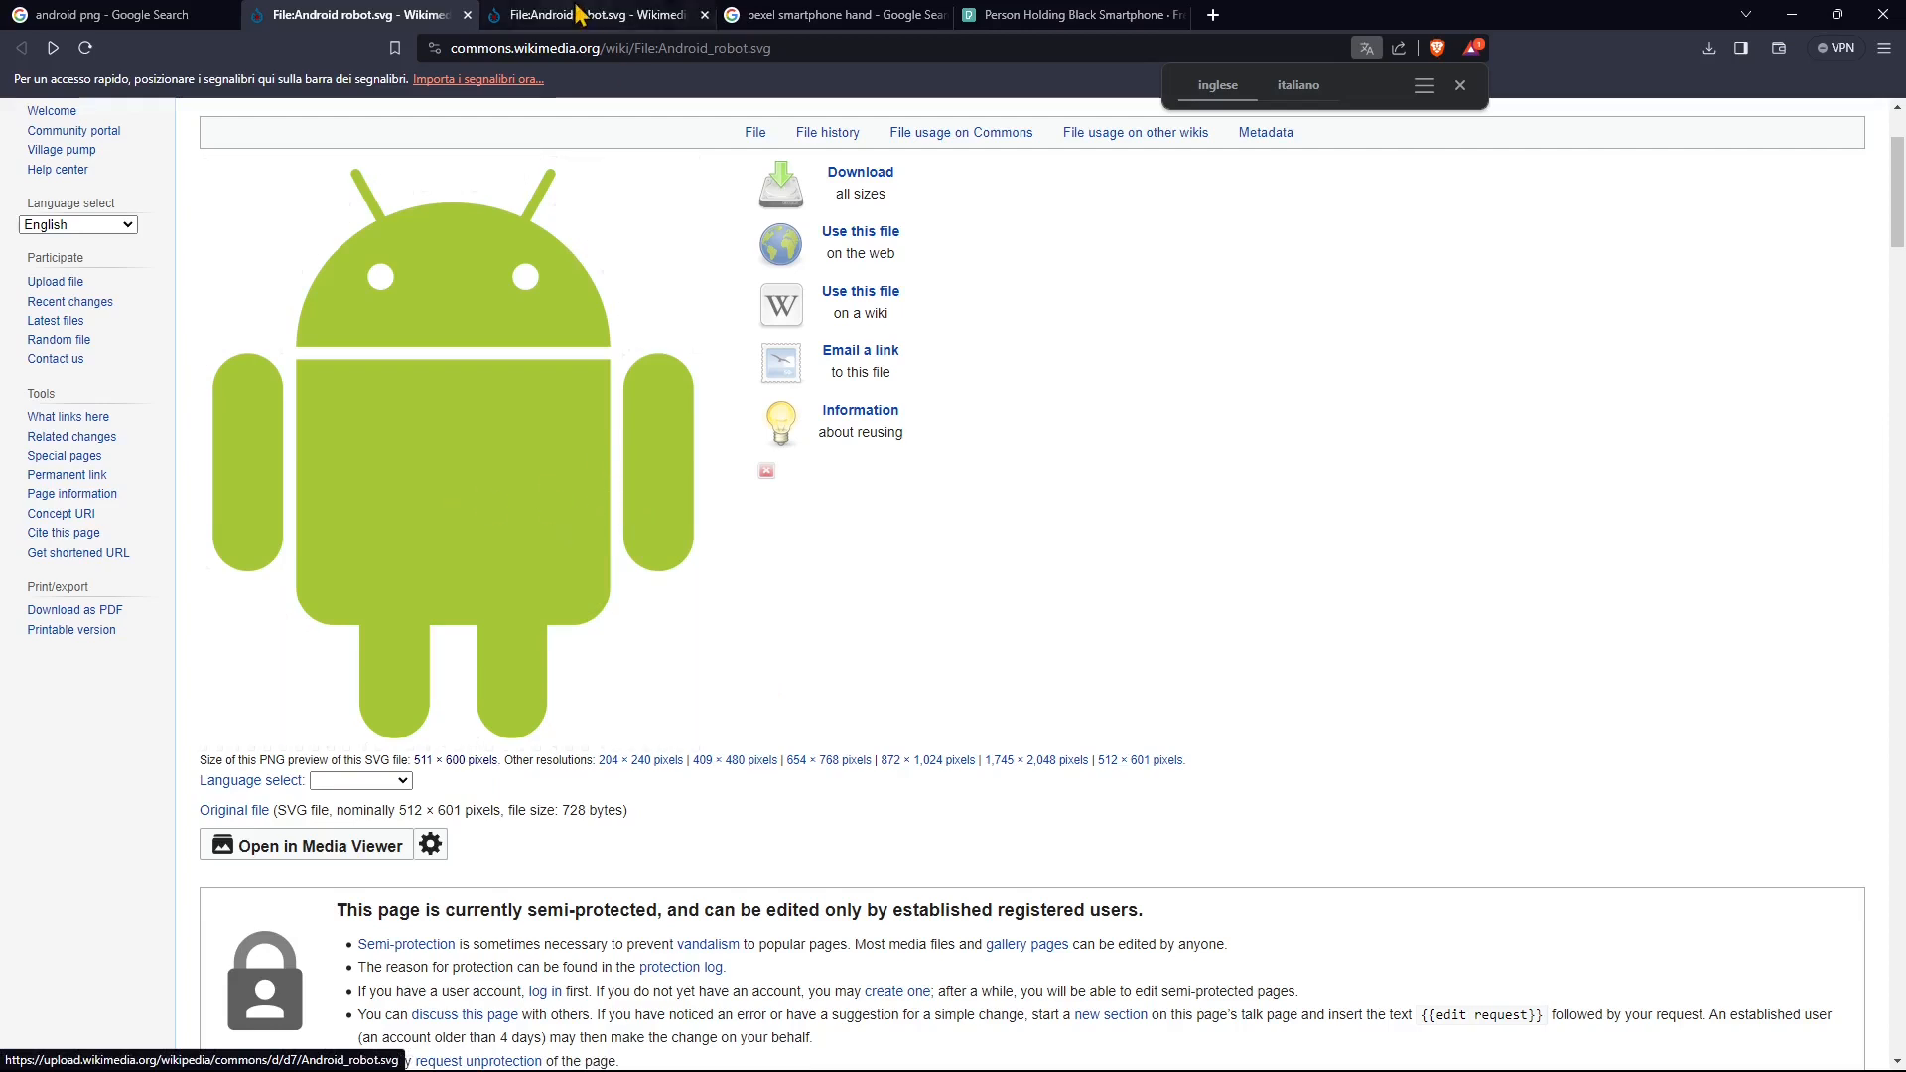
# Step: Close the duplicate Android robot.svg page and correct the smartphone image query to "pexels smartphone hand"
pyautogui.hotkey('ctrl', 'Tab')
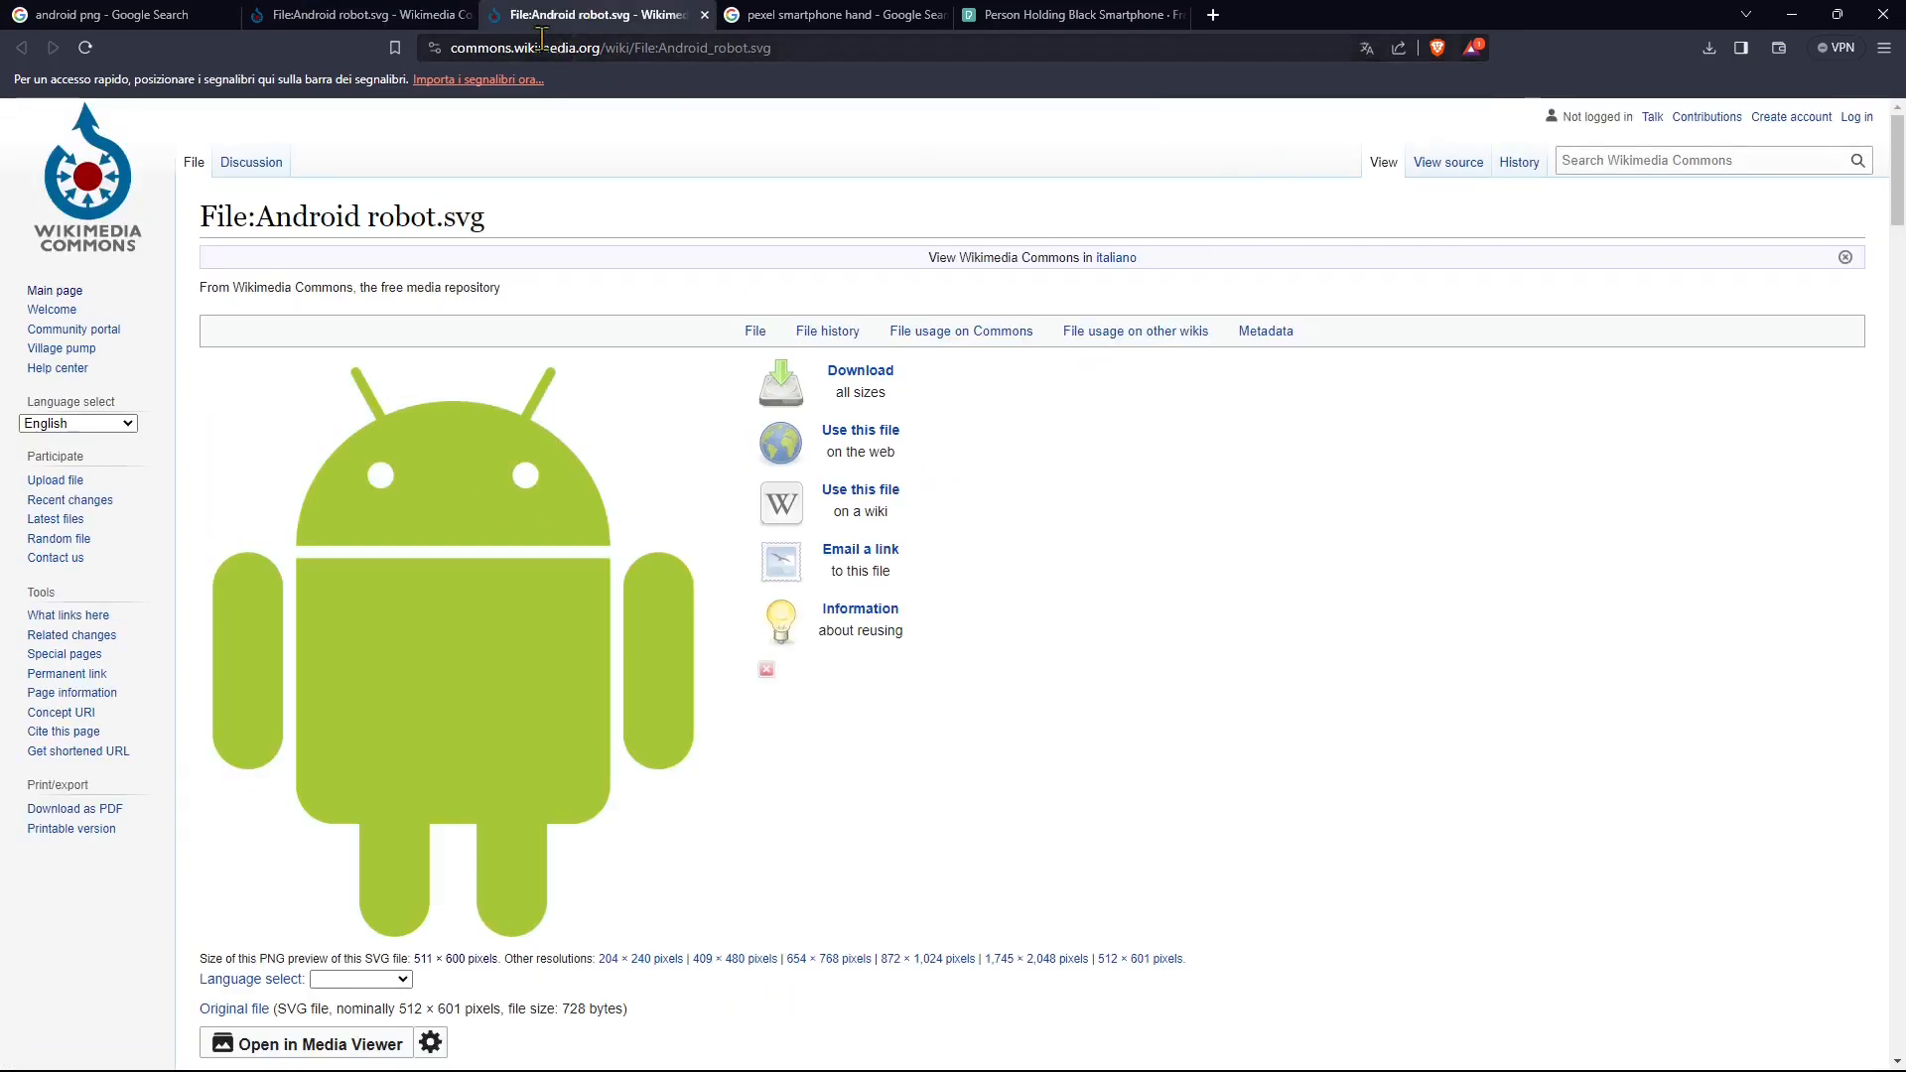
pyautogui.hotkey('ctrl', 'w')
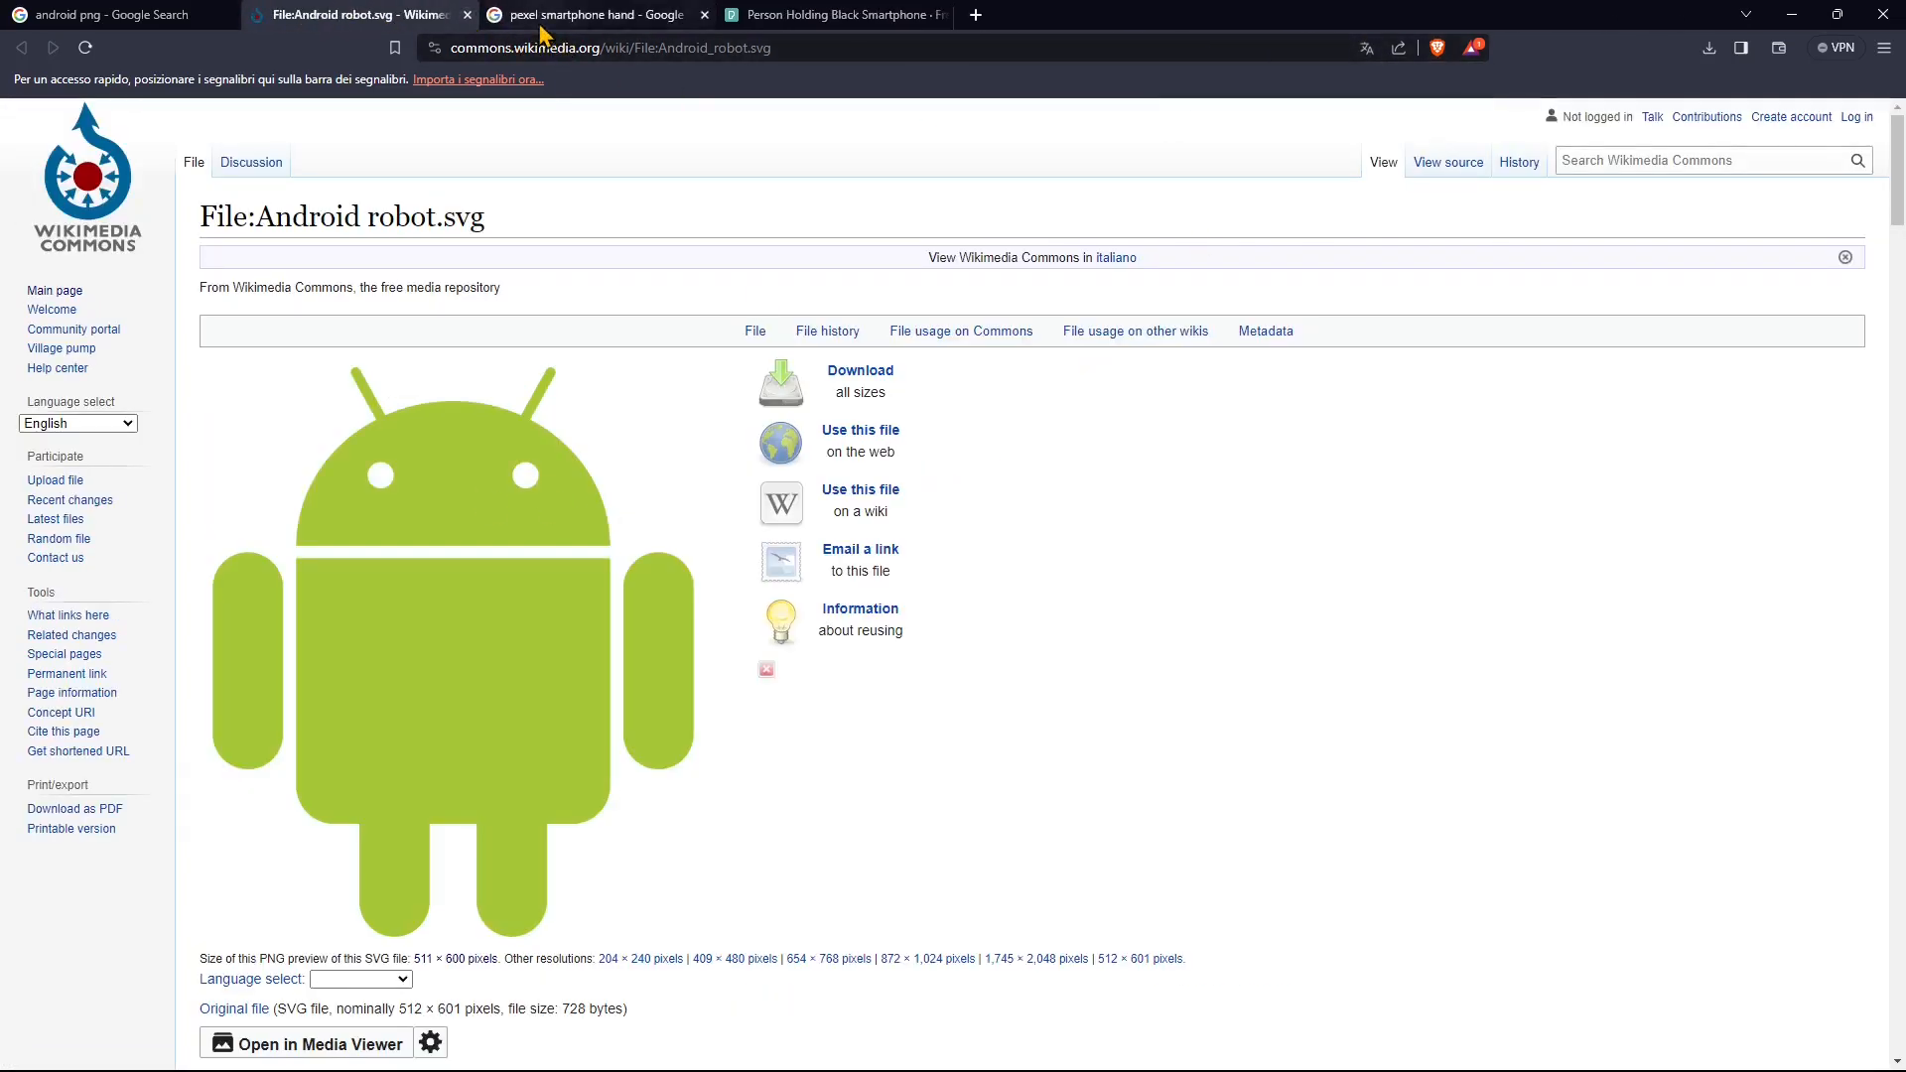
pyautogui.click(544, 18)
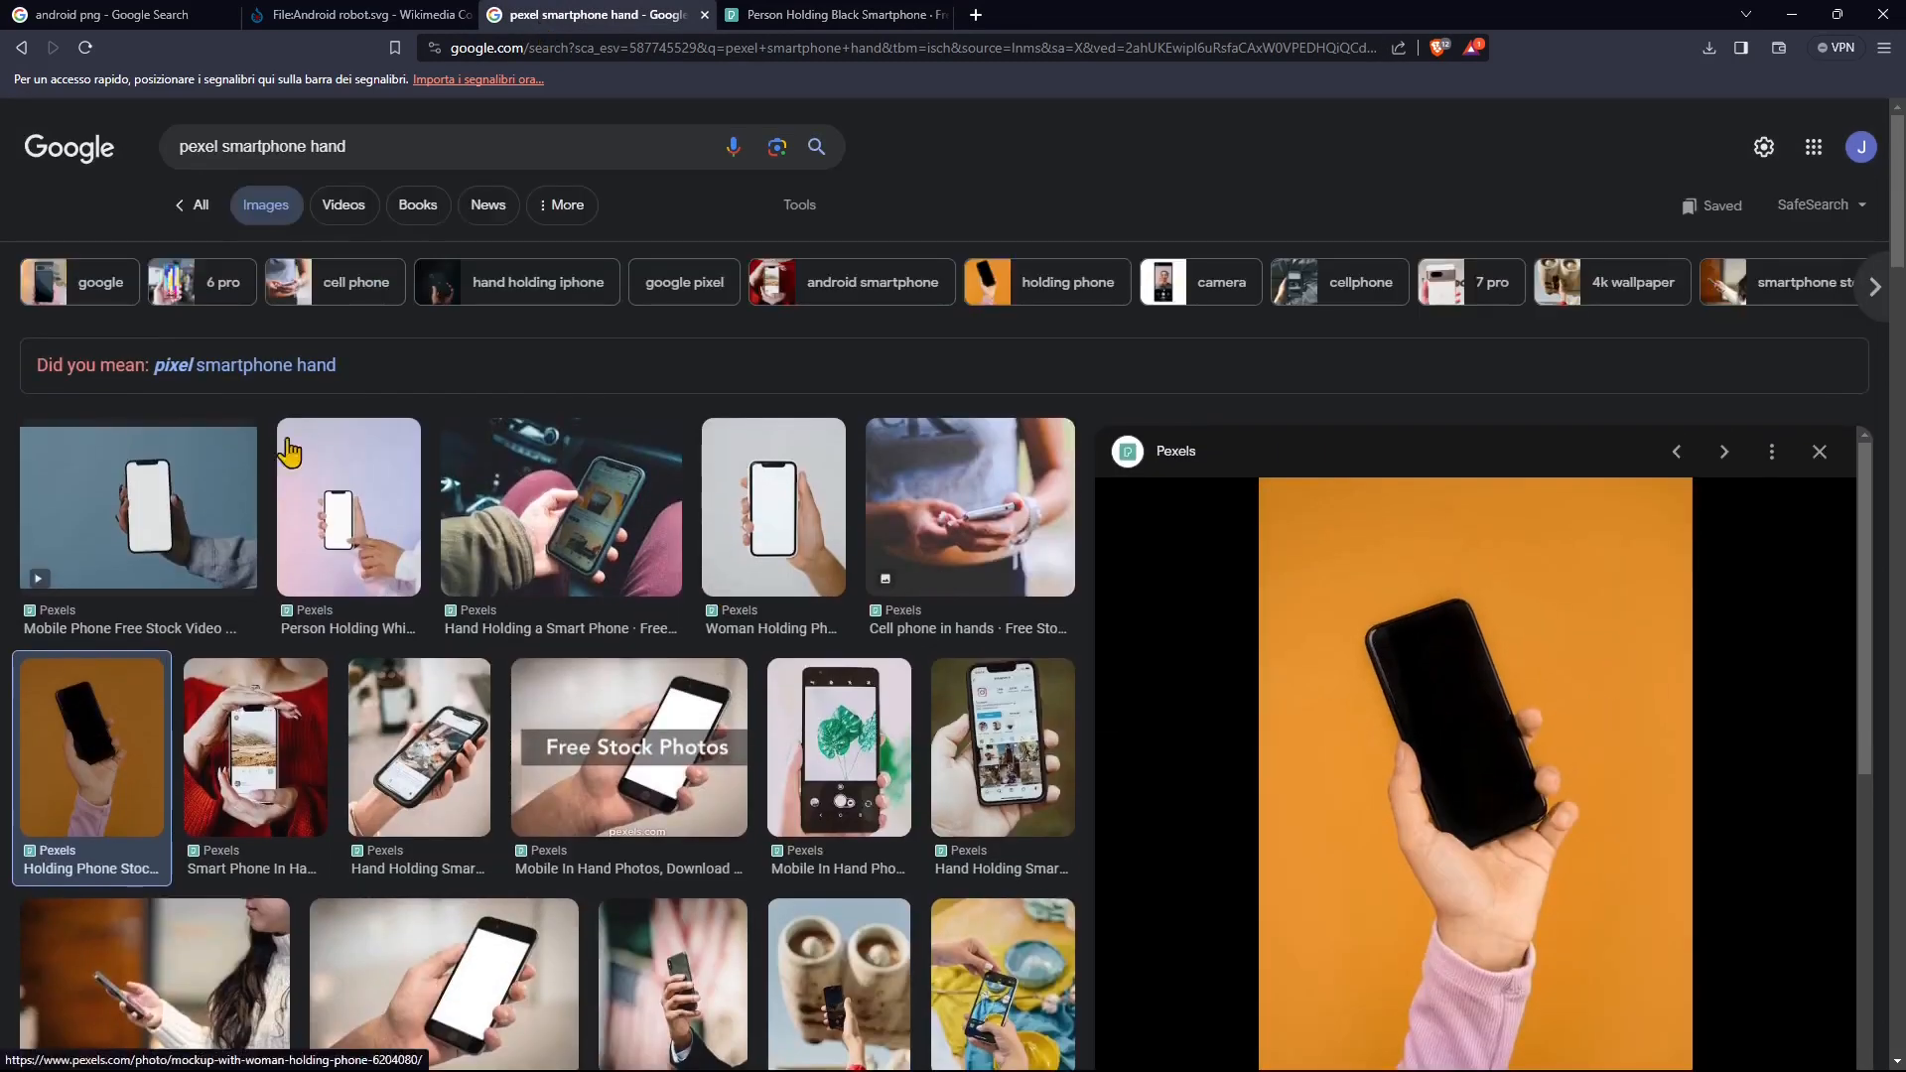
pyautogui.click(218, 150)
pyautogui.write('s')
pyautogui.click(438, 146)
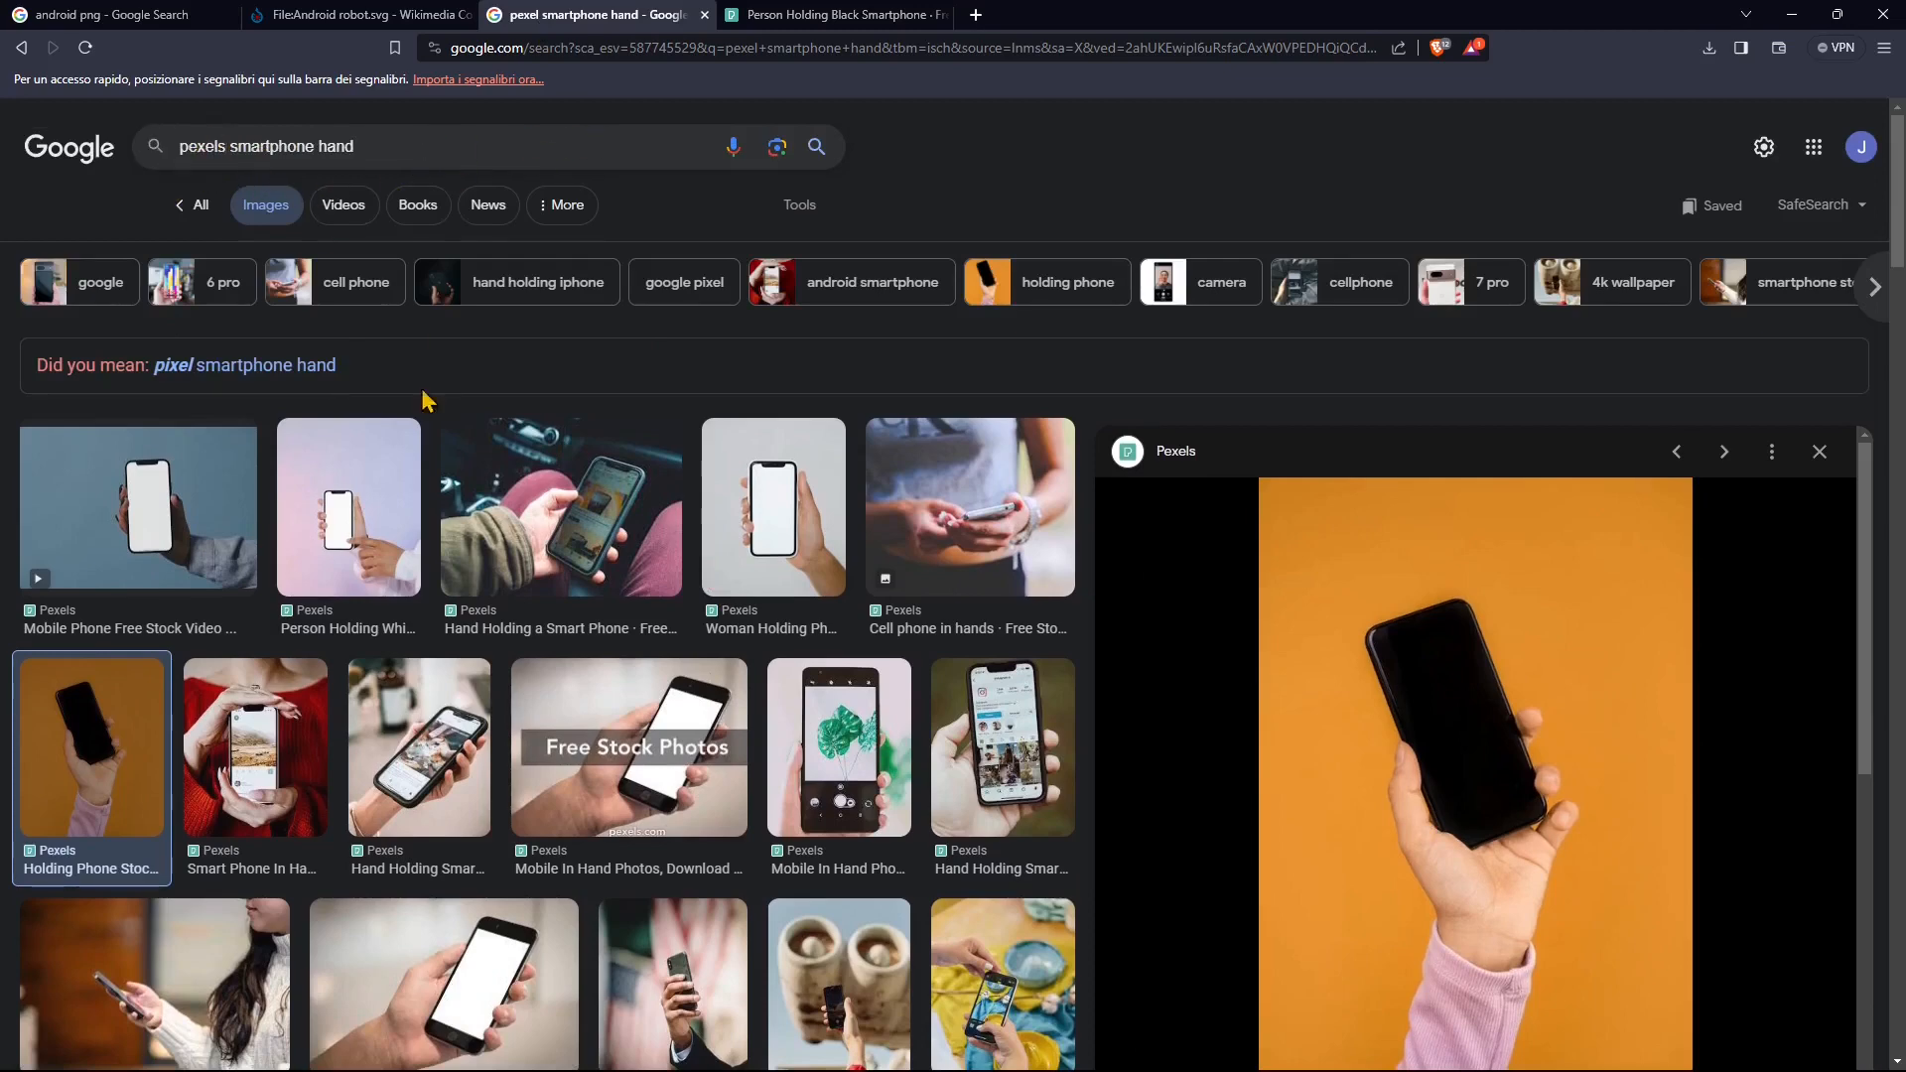
pyautogui.scroll(-2, 427, 400)
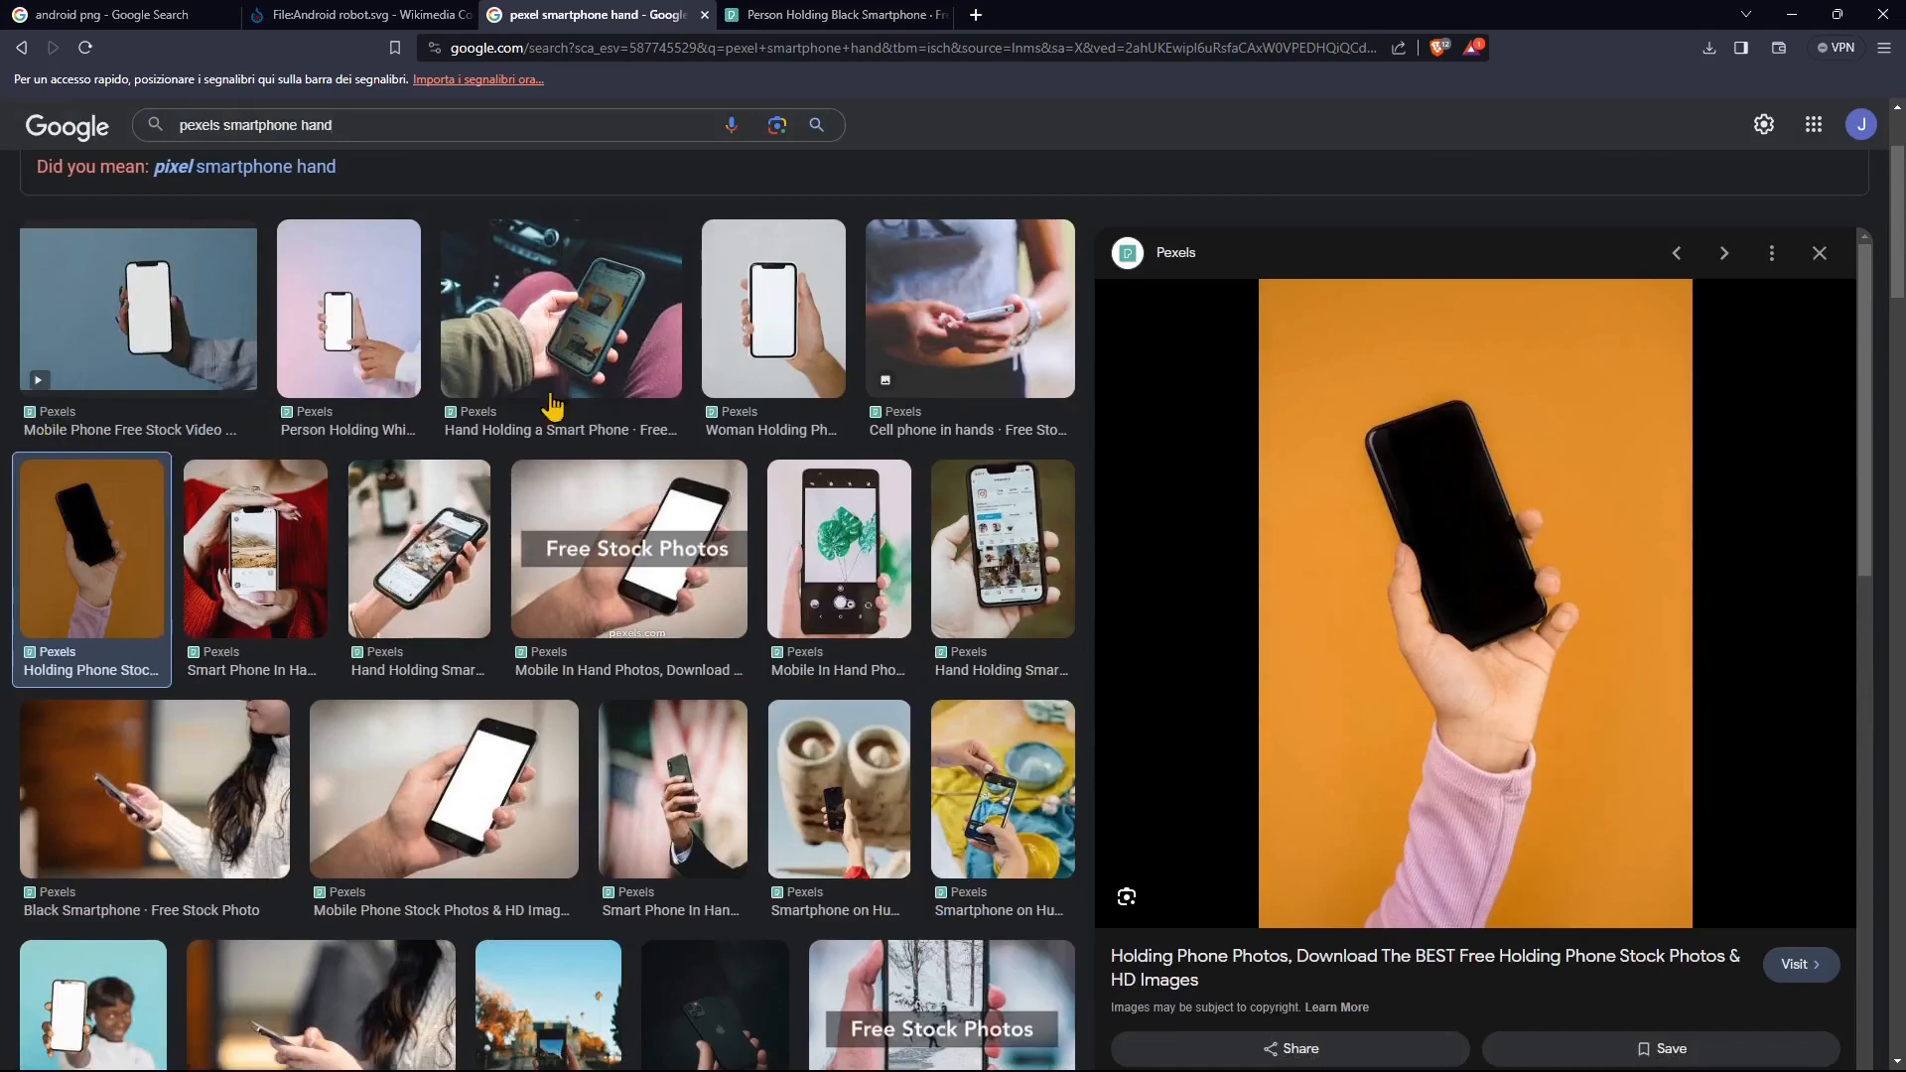
pyautogui.scroll(-2, 530, 482)
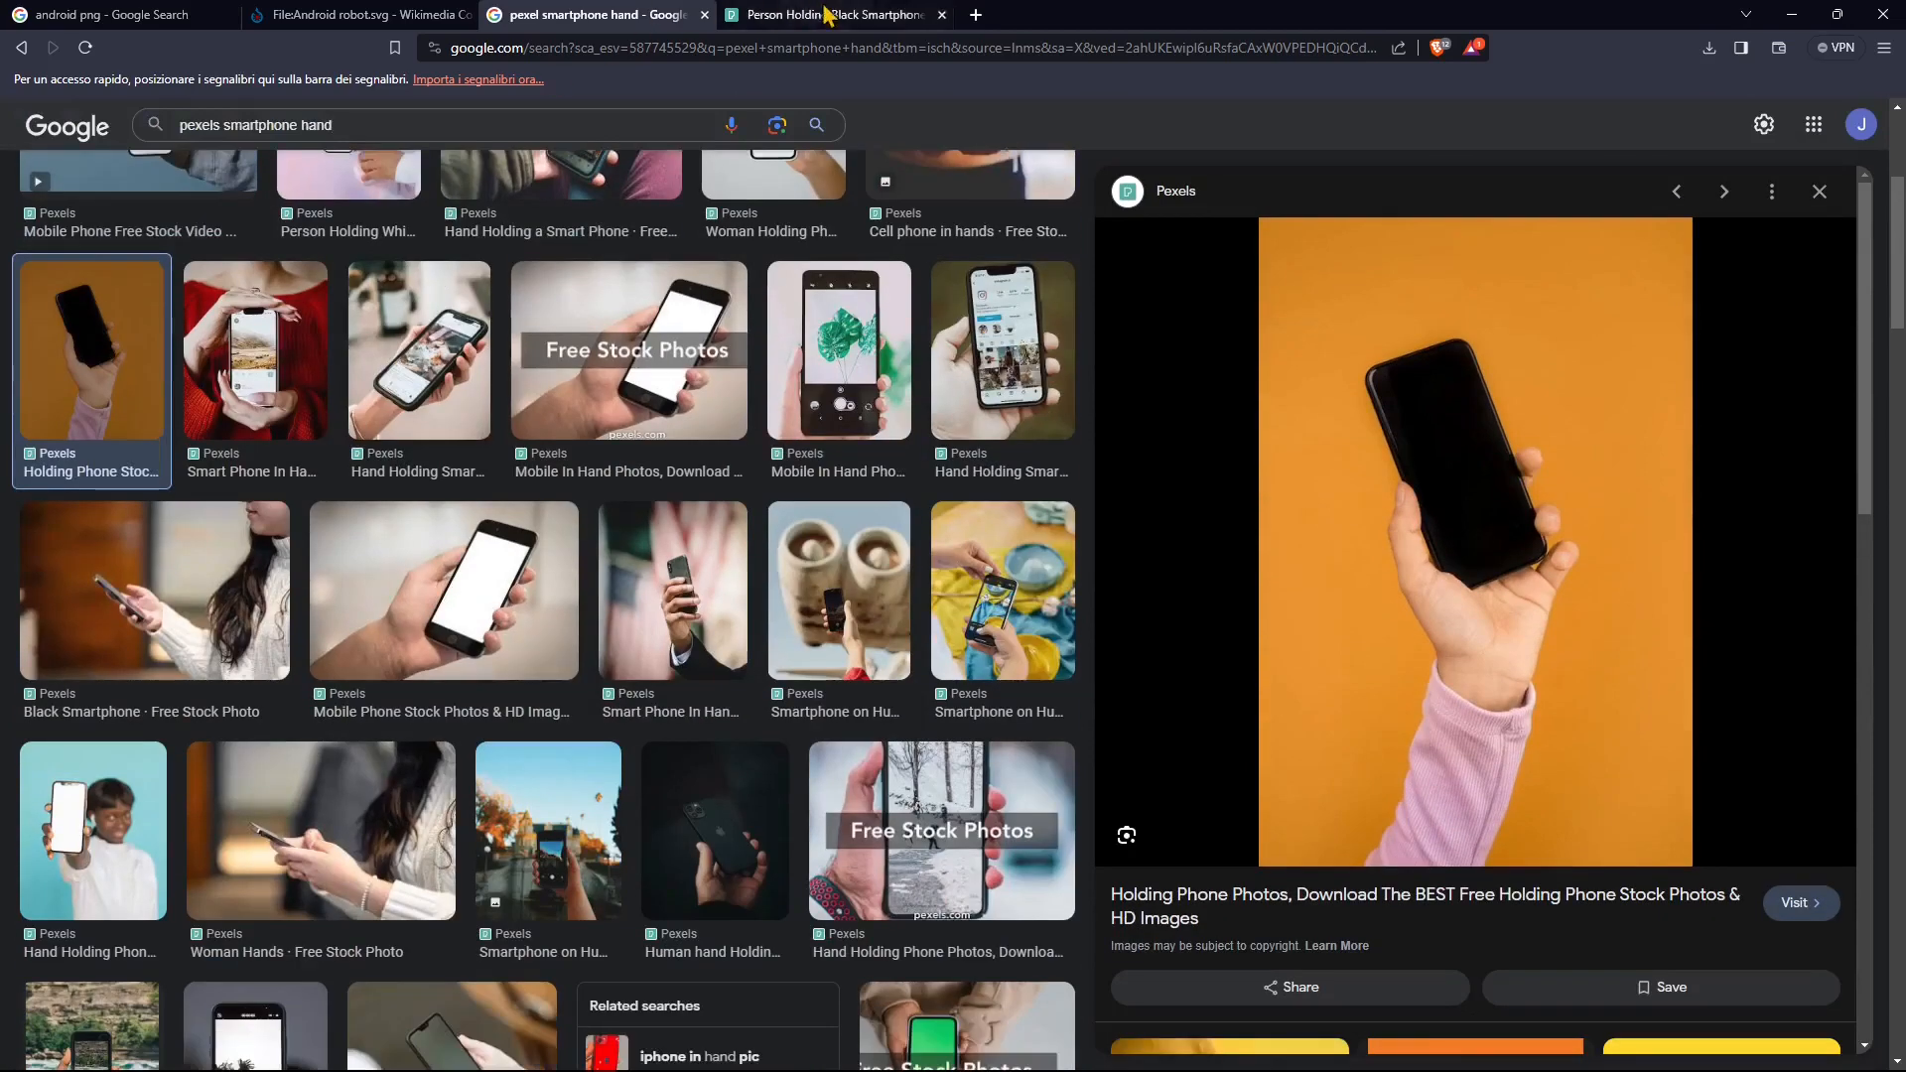
# Step: On the Pexels page for Person Holding Black Smartphone, dismiss the language prompt and choose the Small 640×427 download size
pyautogui.click(823, 14)
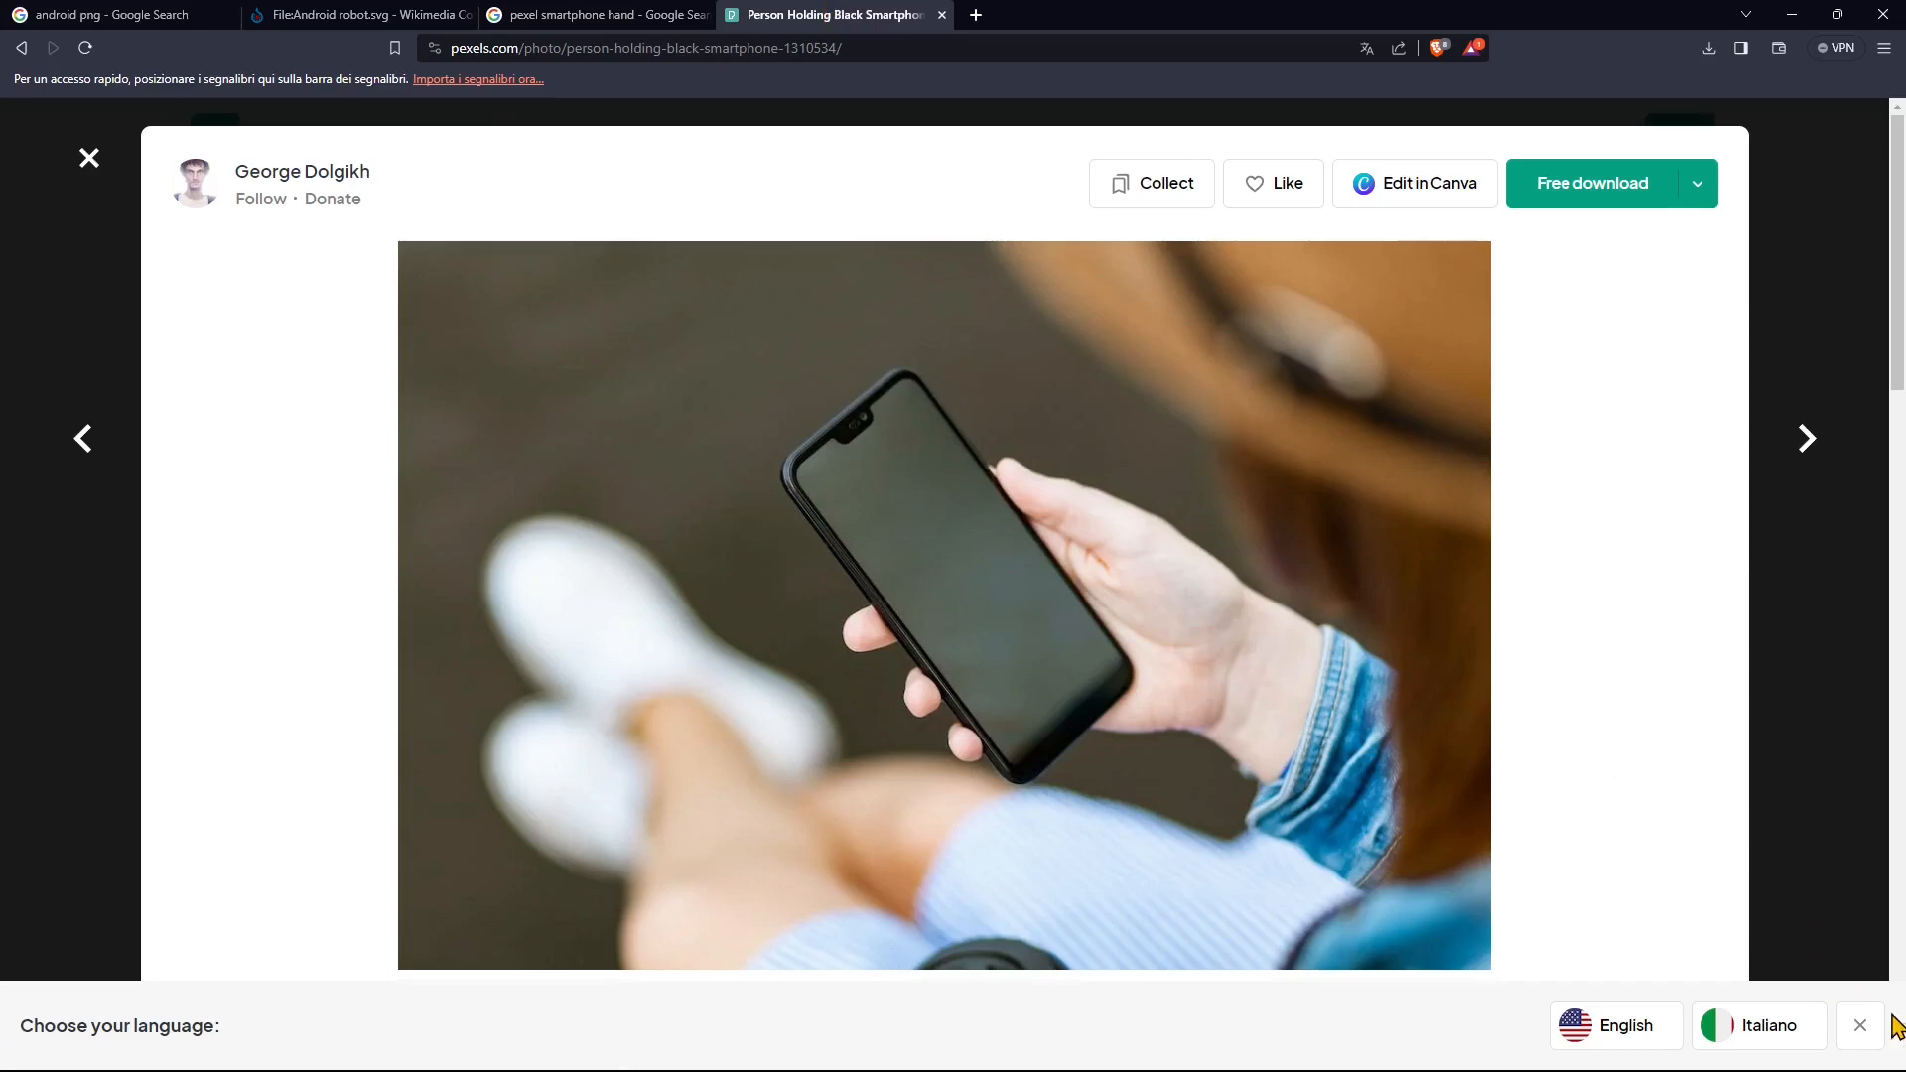
pyautogui.click(1859, 1025)
pyautogui.scroll(-2, 1012, 735)
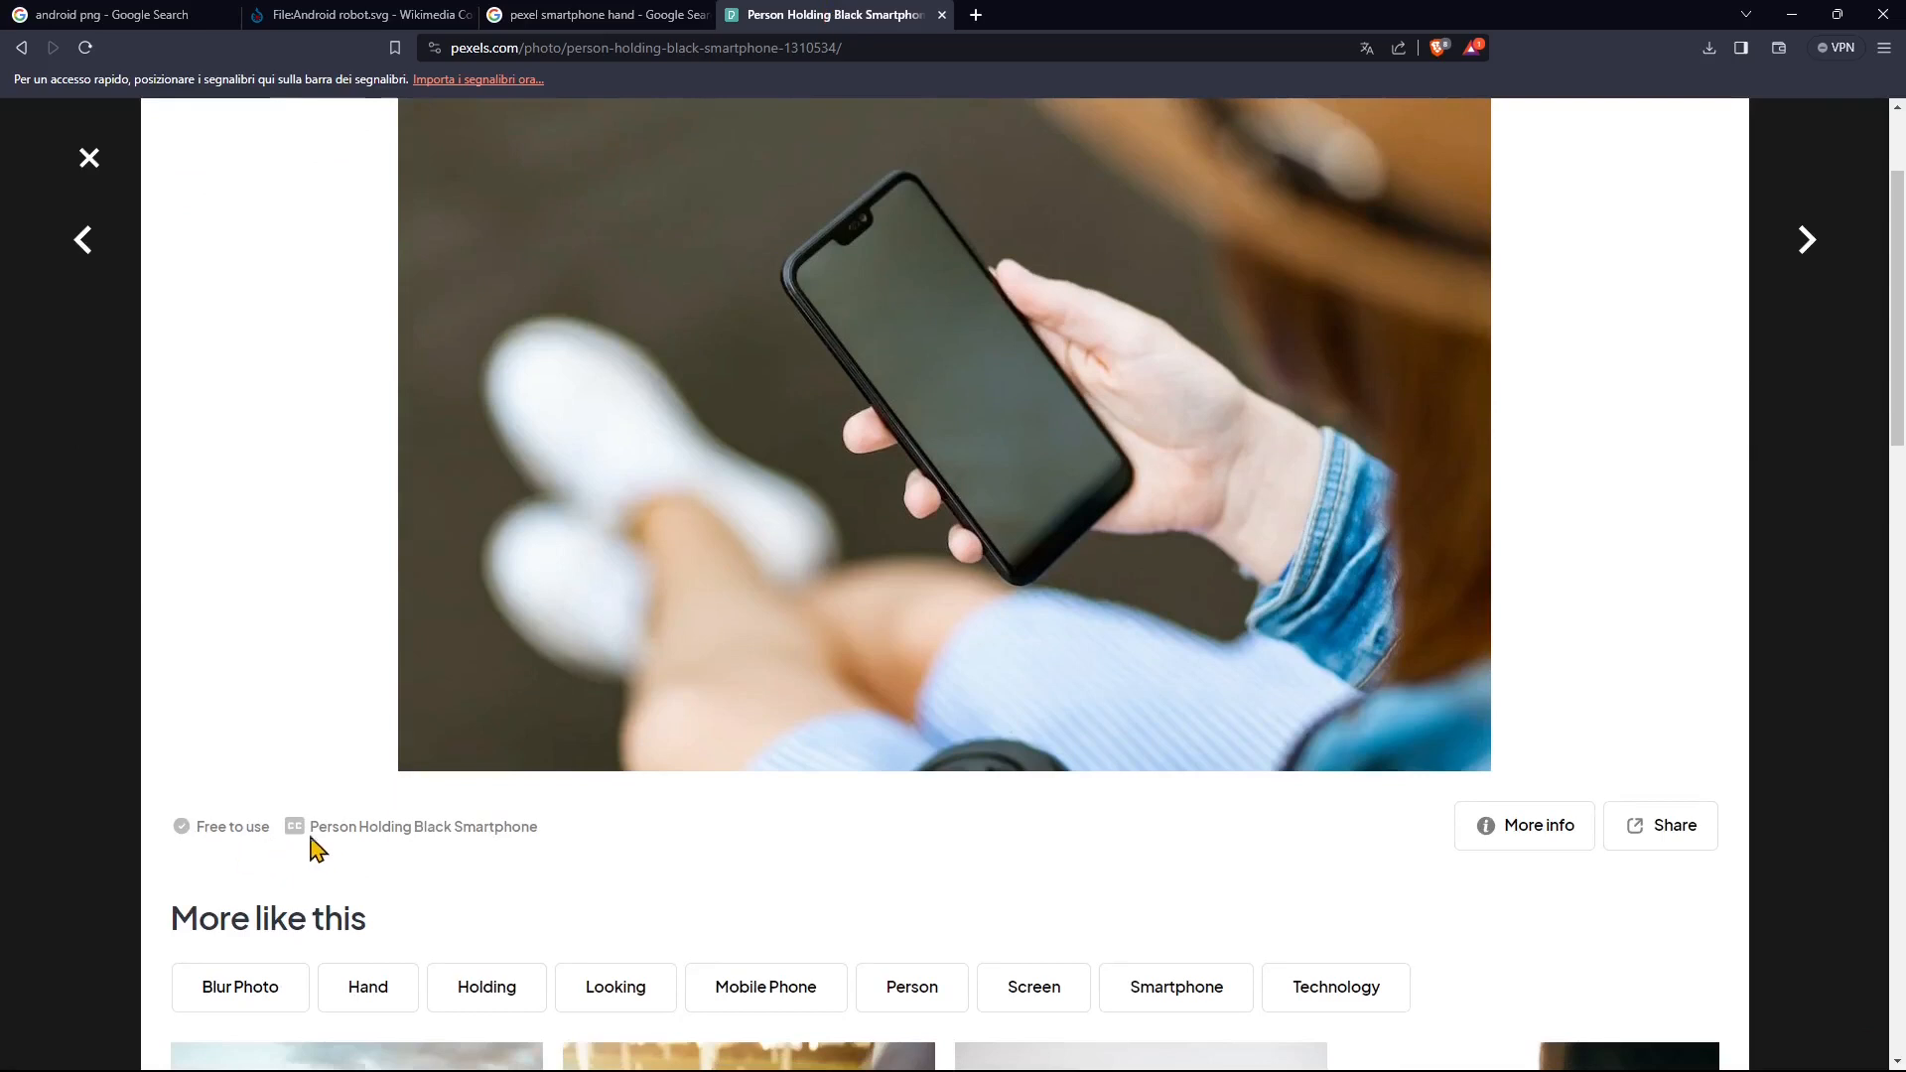
pyautogui.scroll(2, 1403, 702)
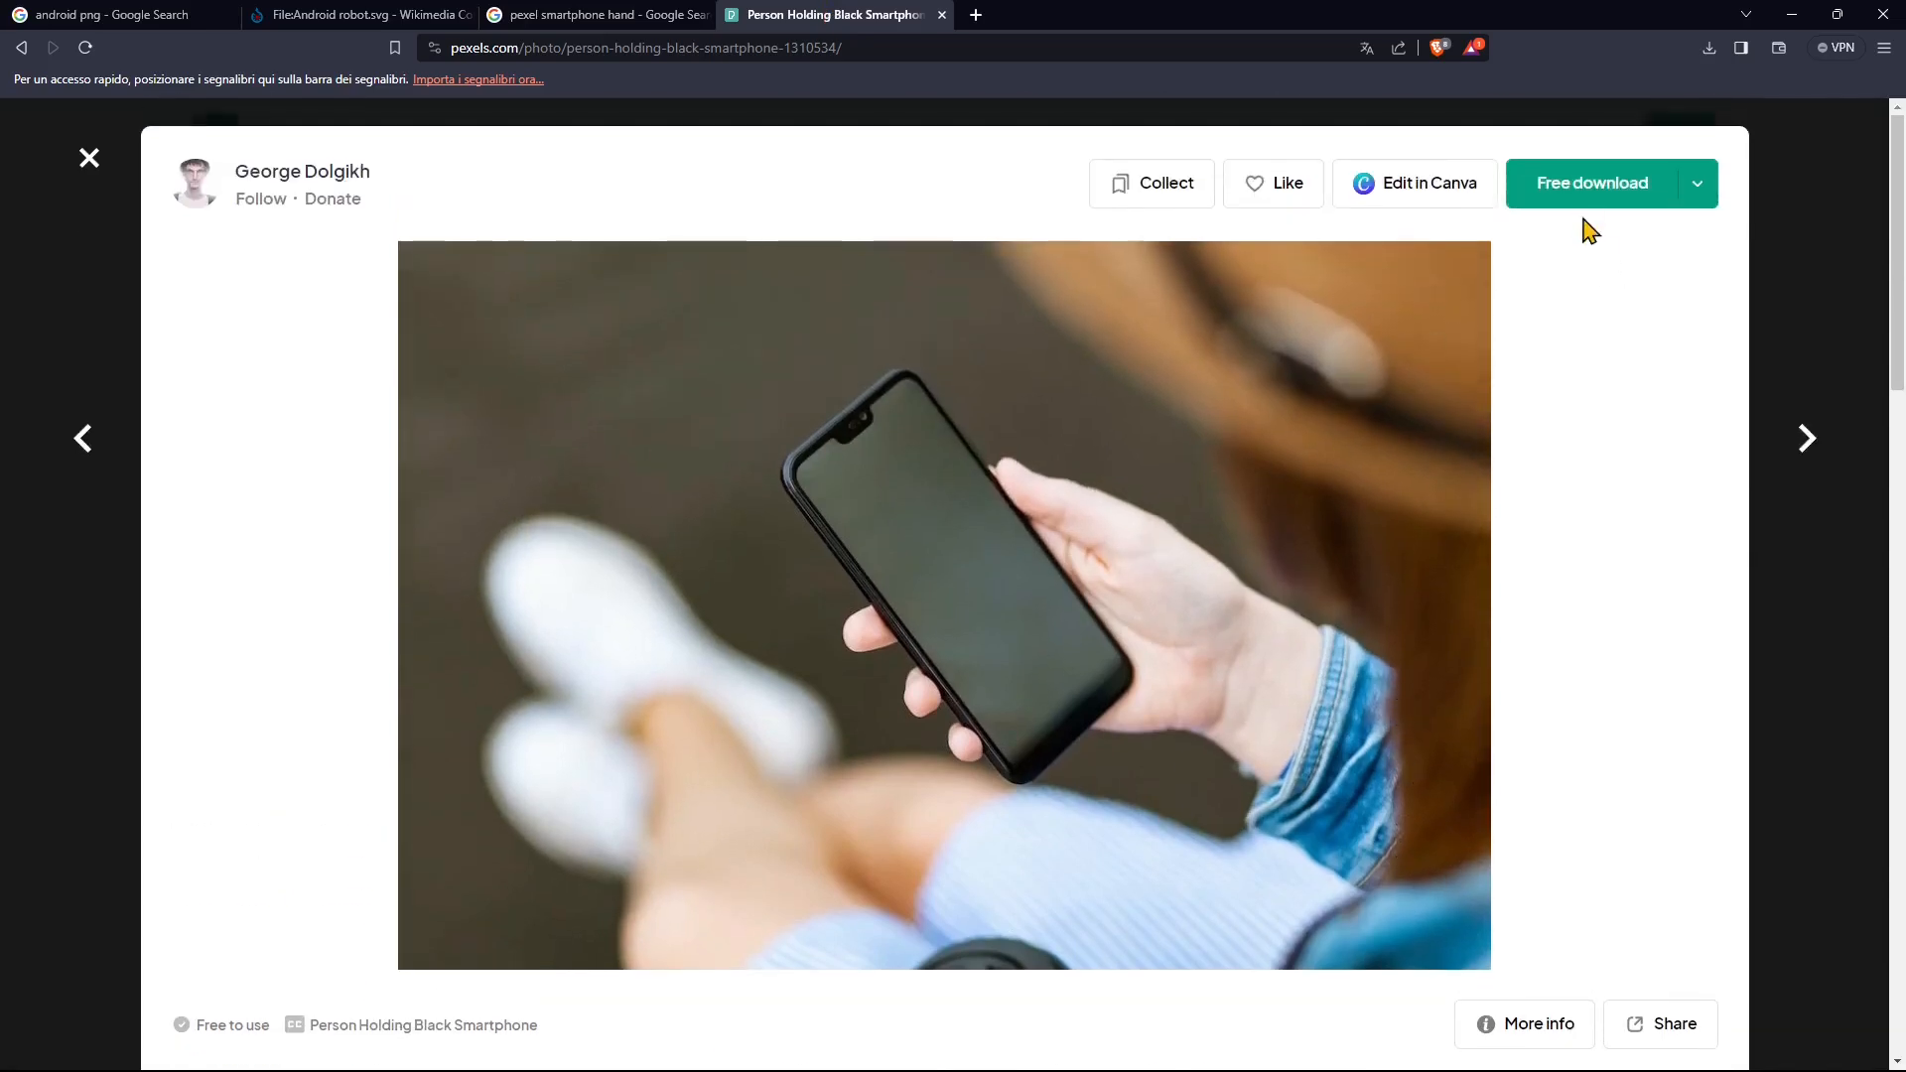
pyautogui.click(1699, 186)
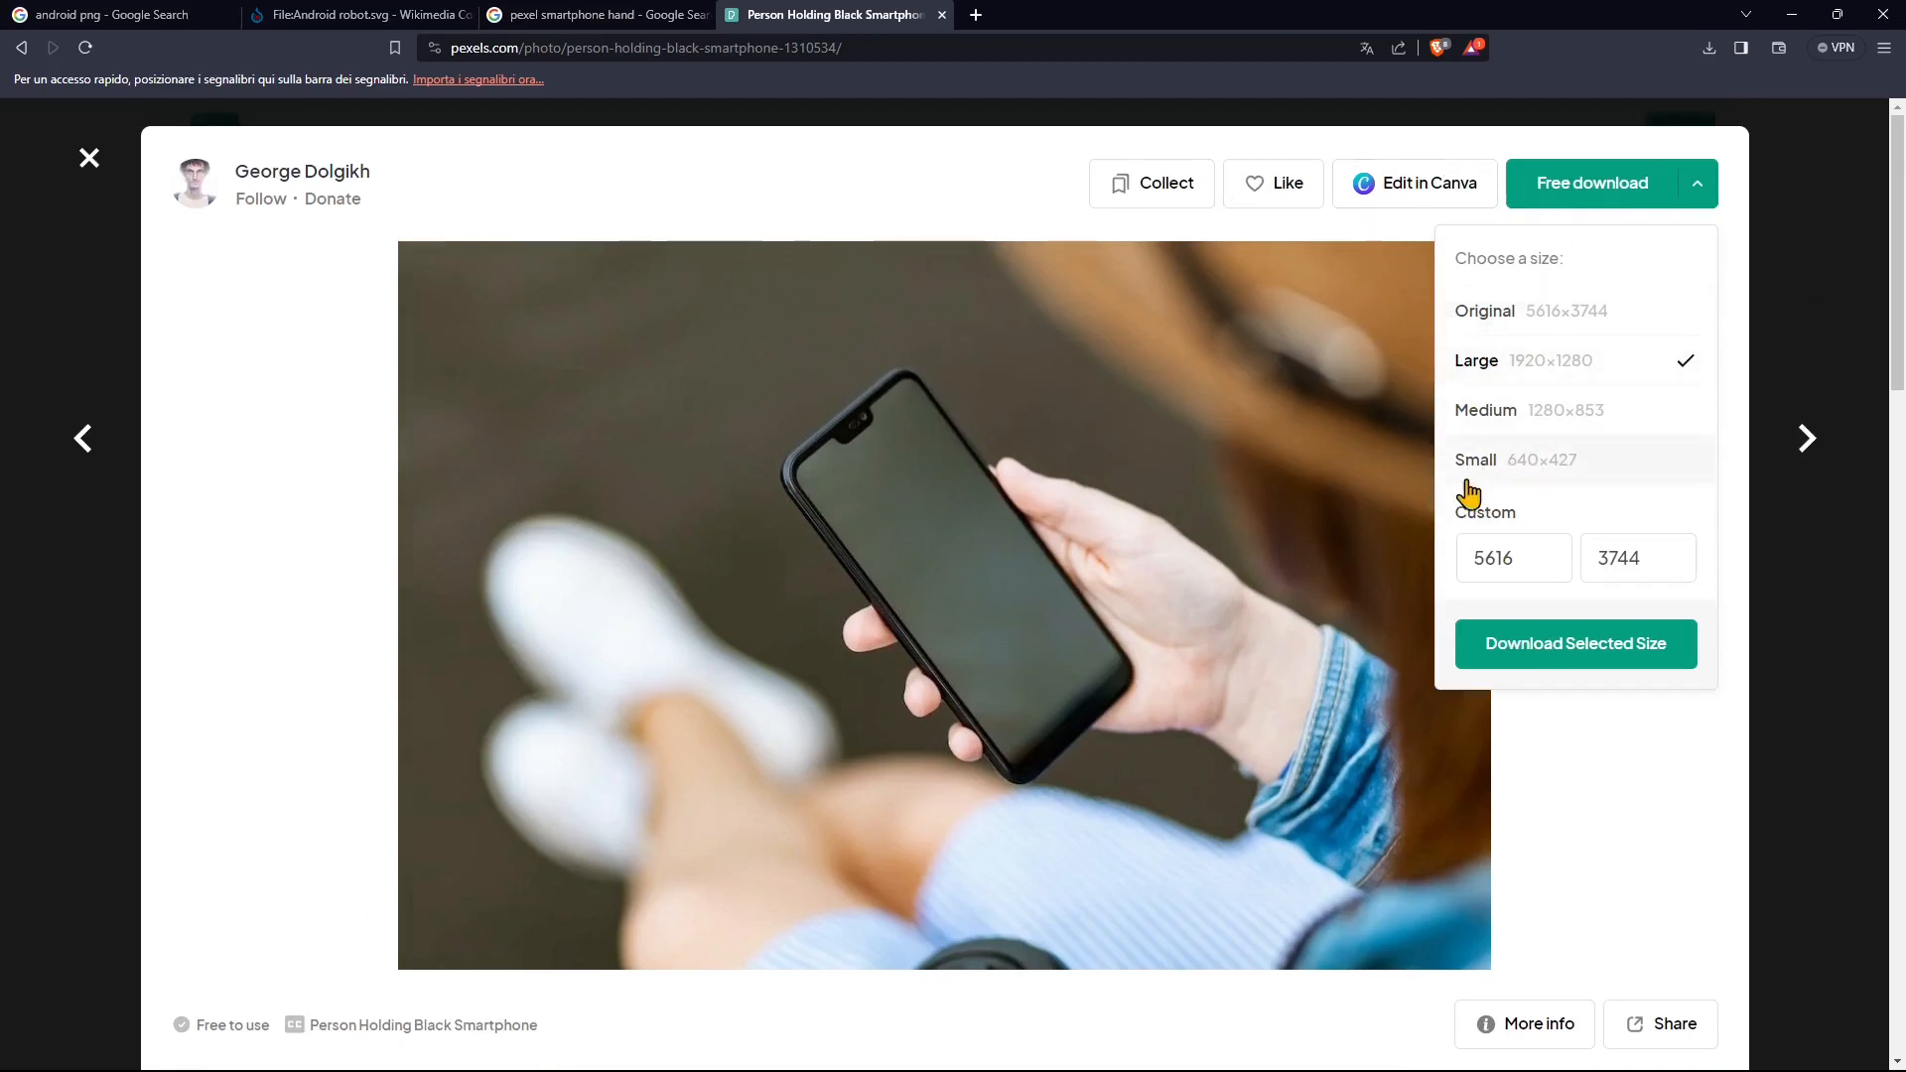
pyautogui.click(1551, 492)
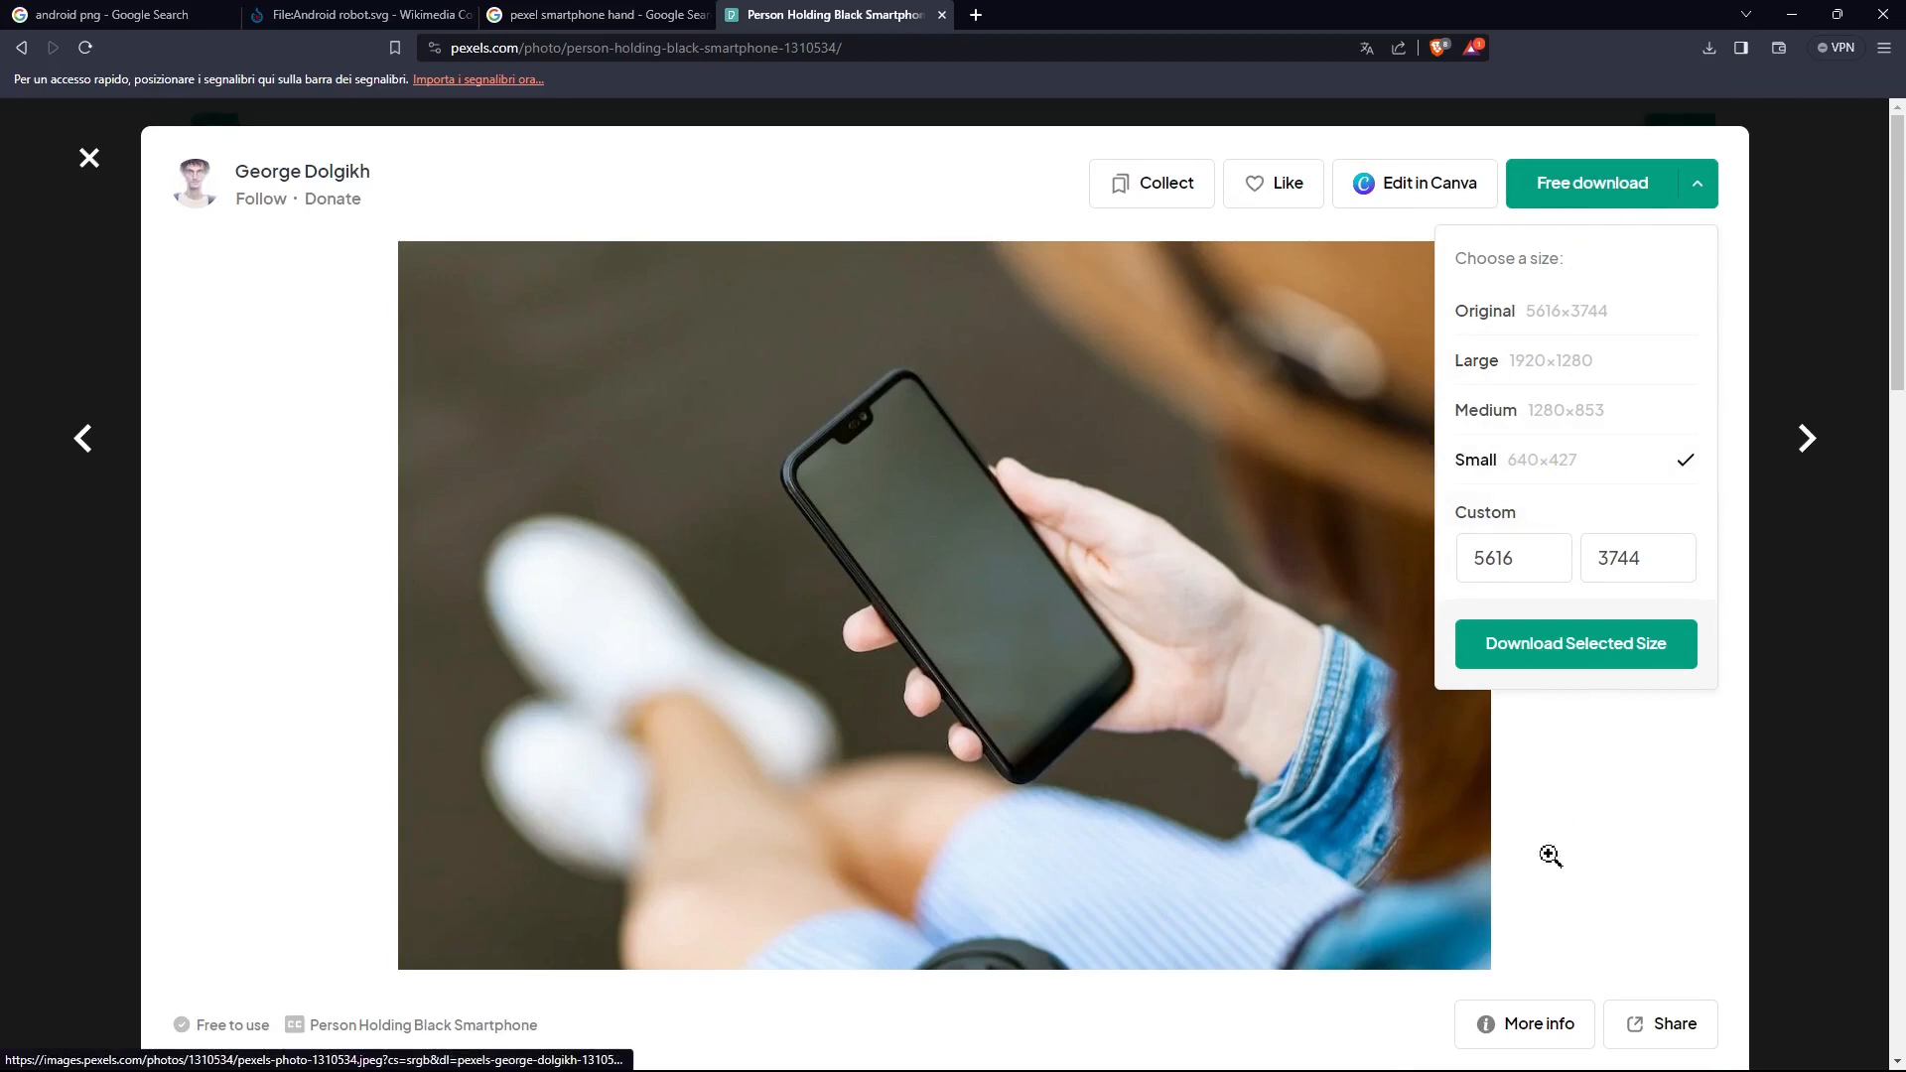
# Step: Examine the Person Holding Black Smartphone photo and the similar smartphone photos under More like this on the Pexels page
pyautogui.click(181, 353)
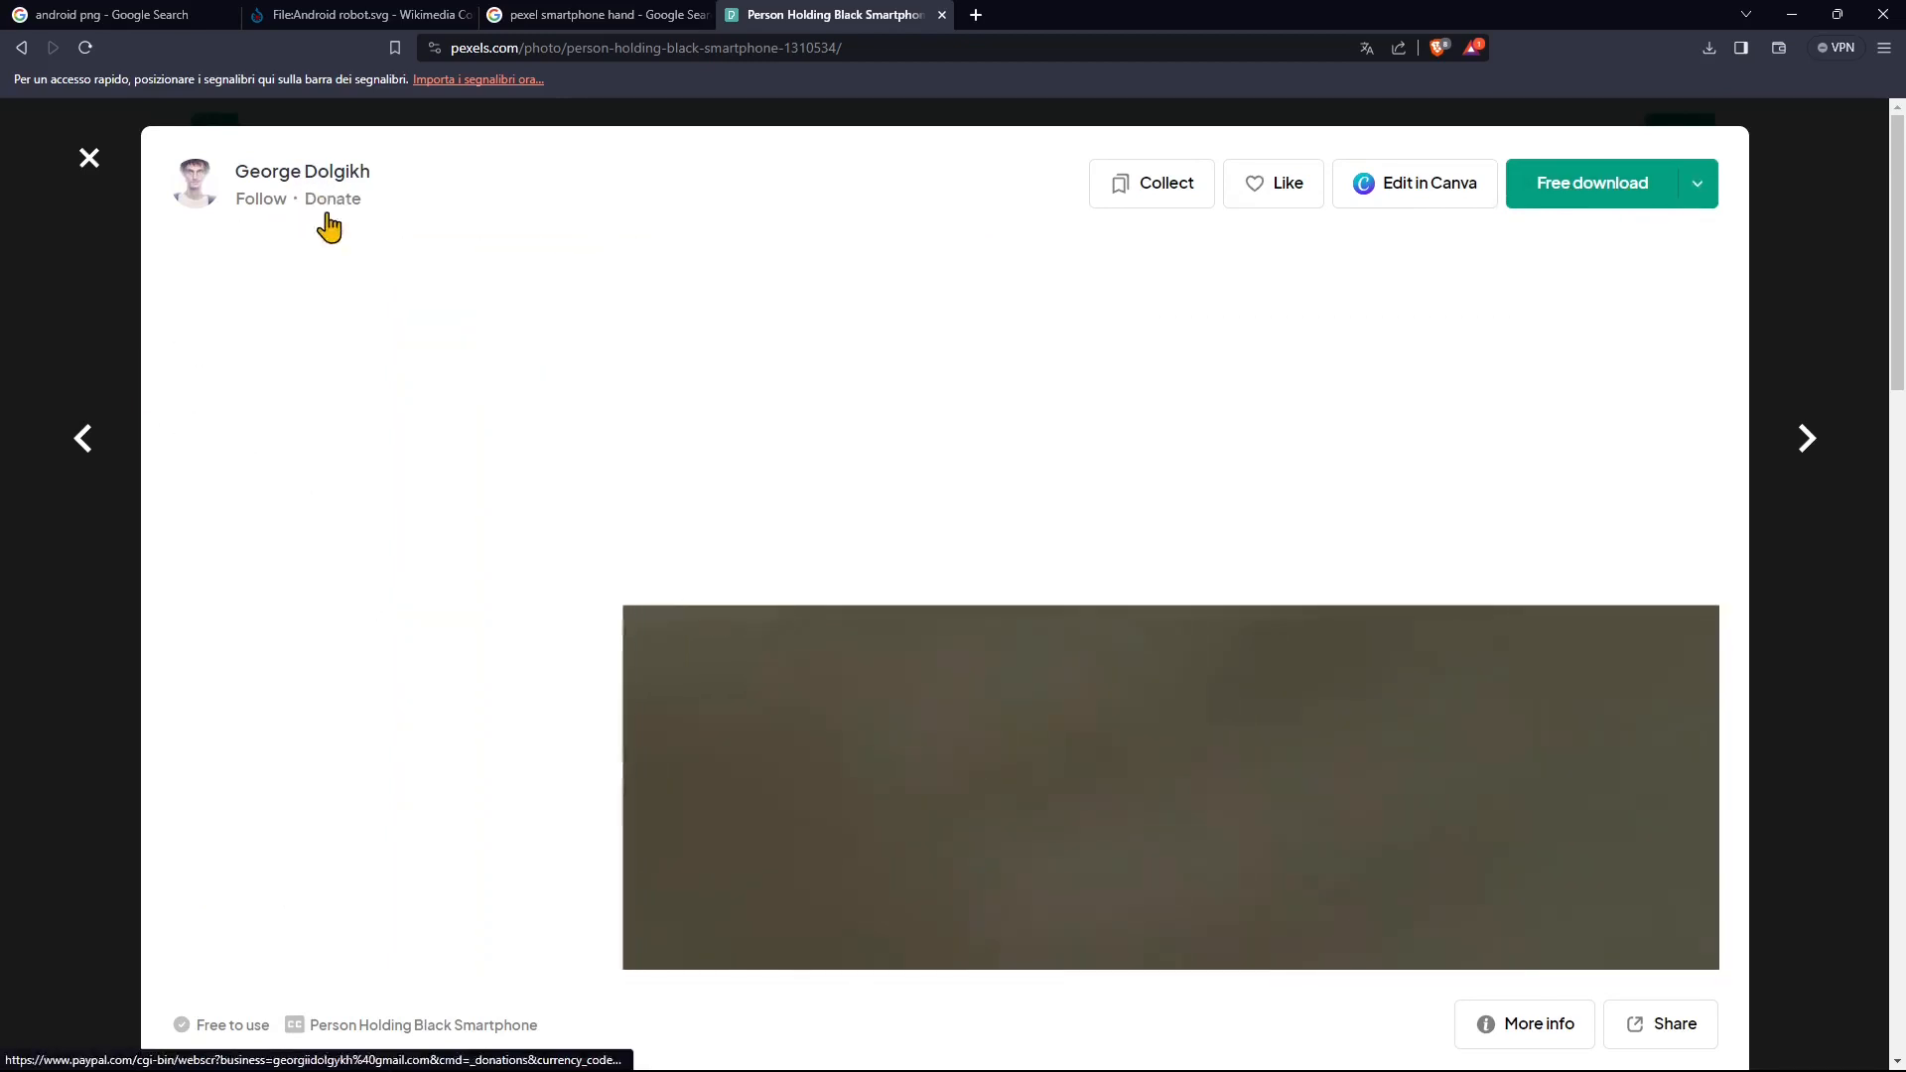
pyautogui.scroll(-5, 944, 702)
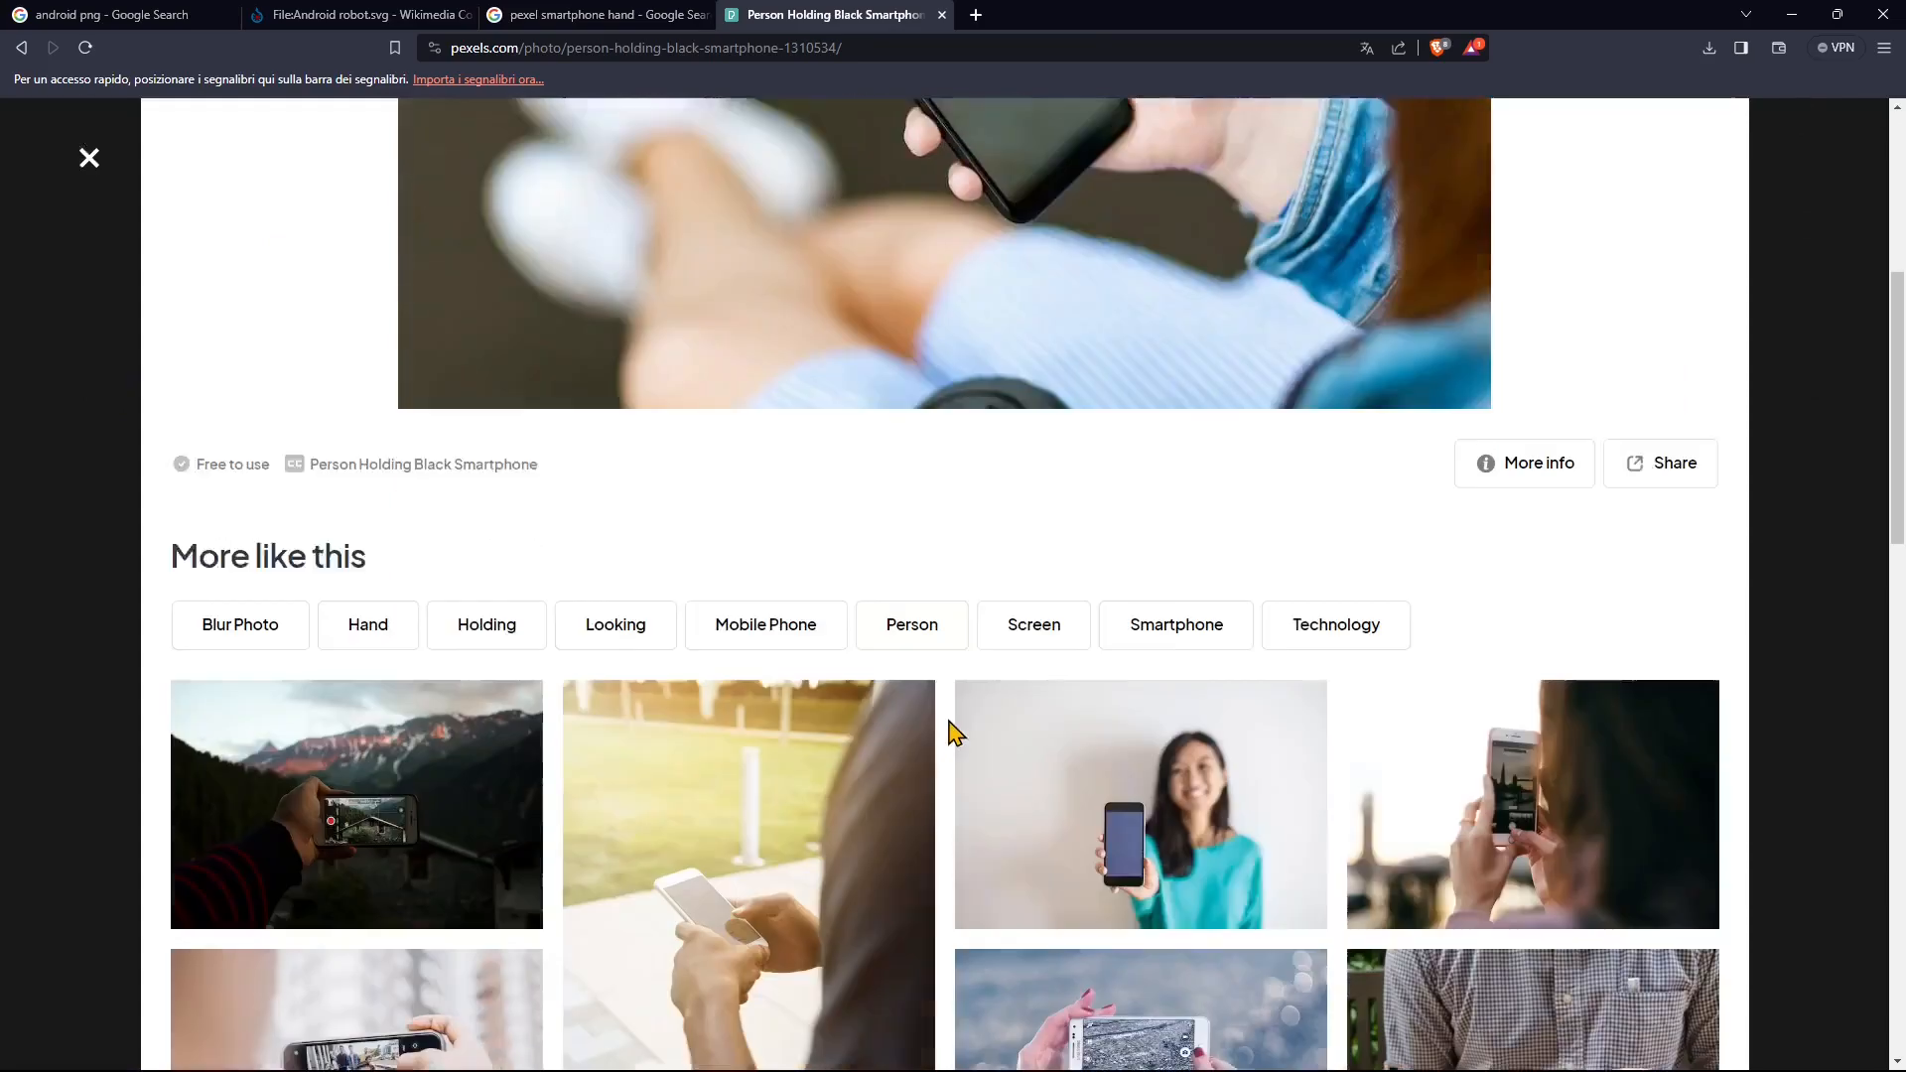
pyautogui.scroll(-6, 955, 733)
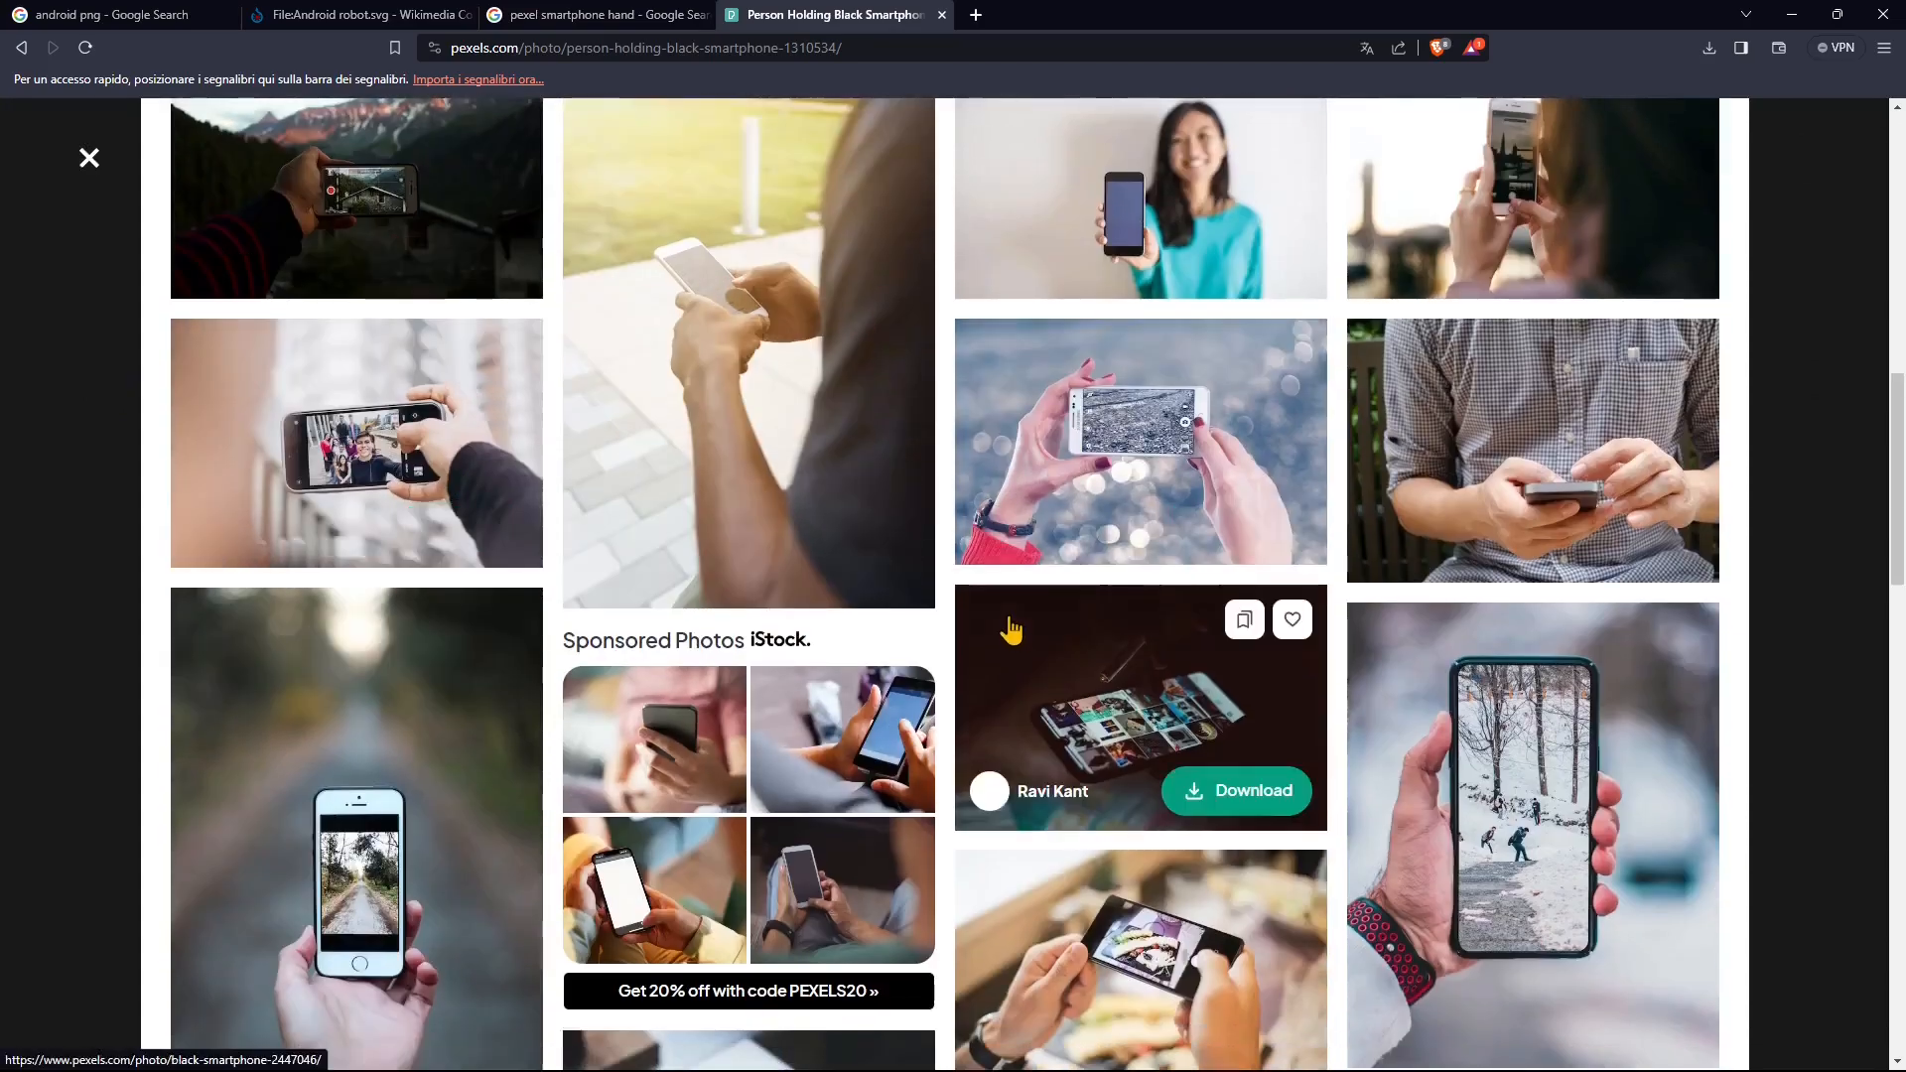
pyautogui.scroll(-4, 1011, 629)
pyautogui.scroll(-2, 479, 441)
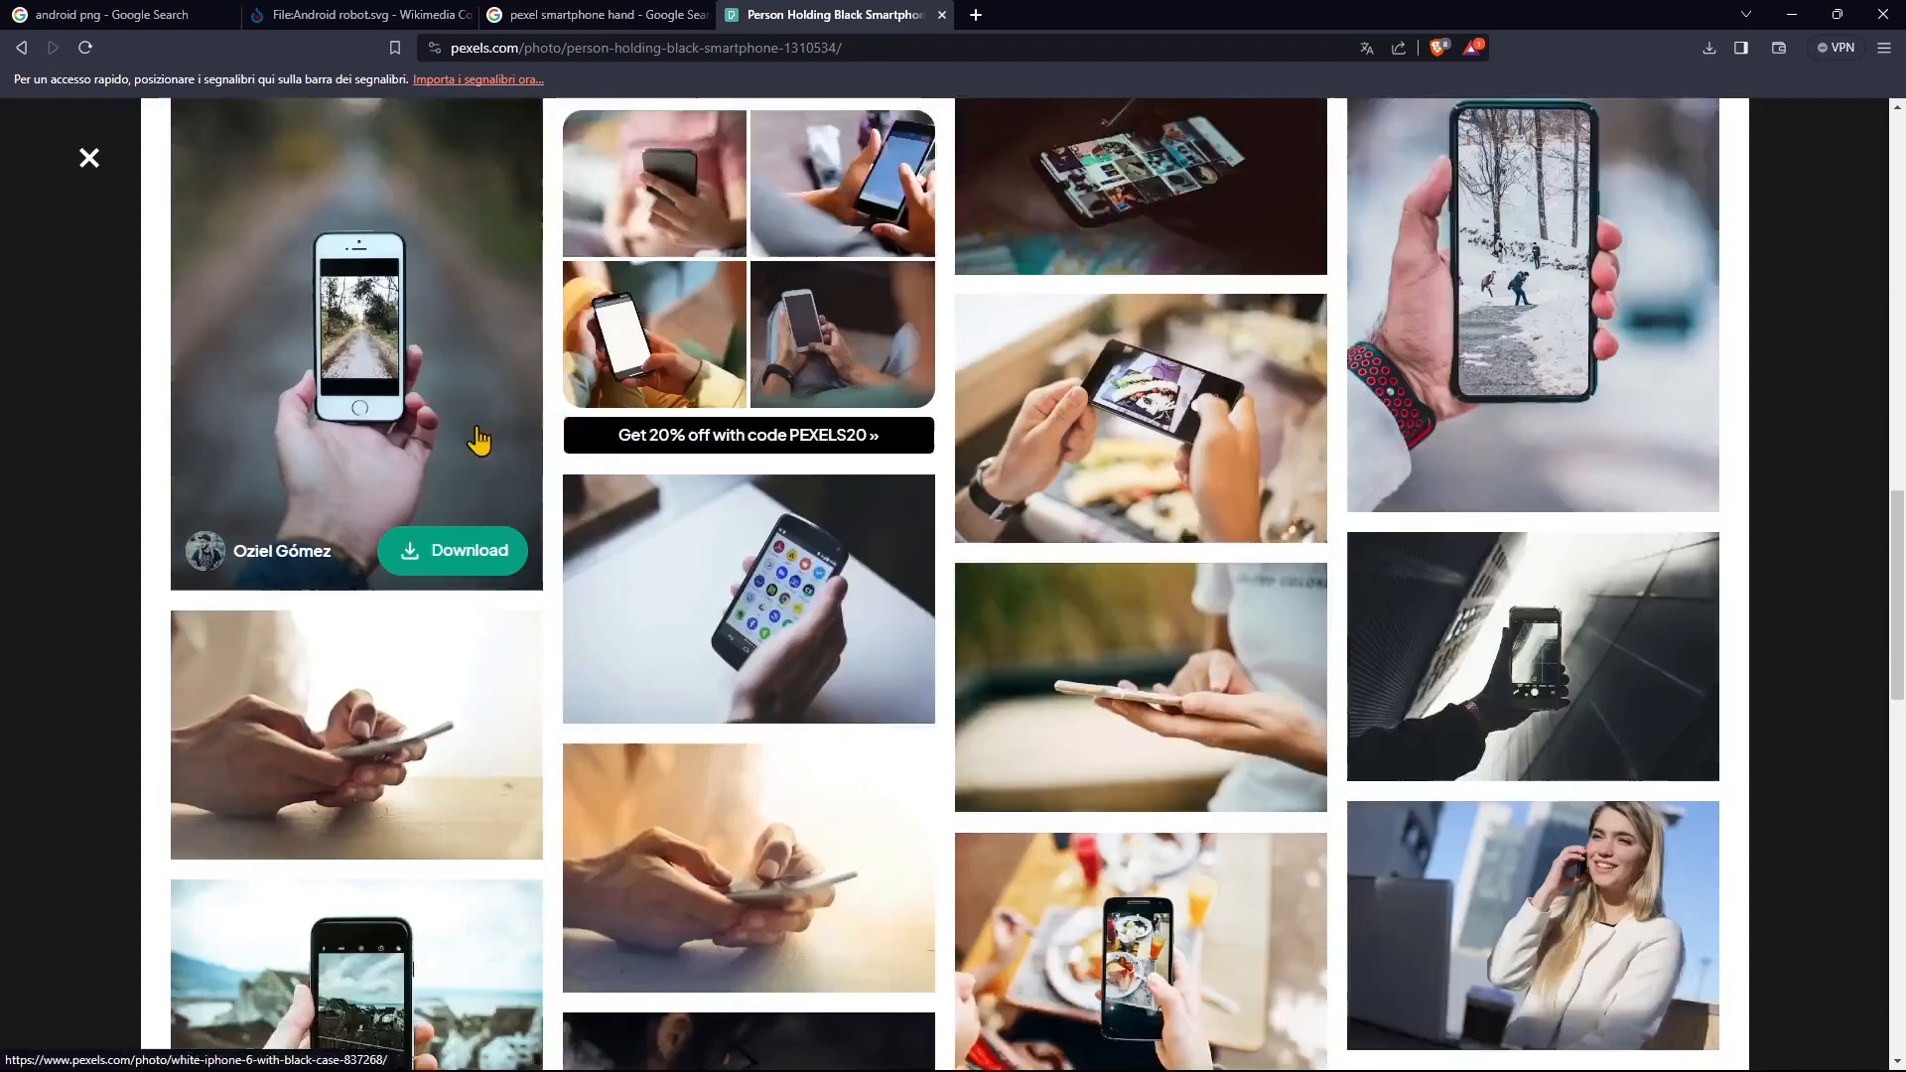
pyautogui.scroll(15, 1221, 637)
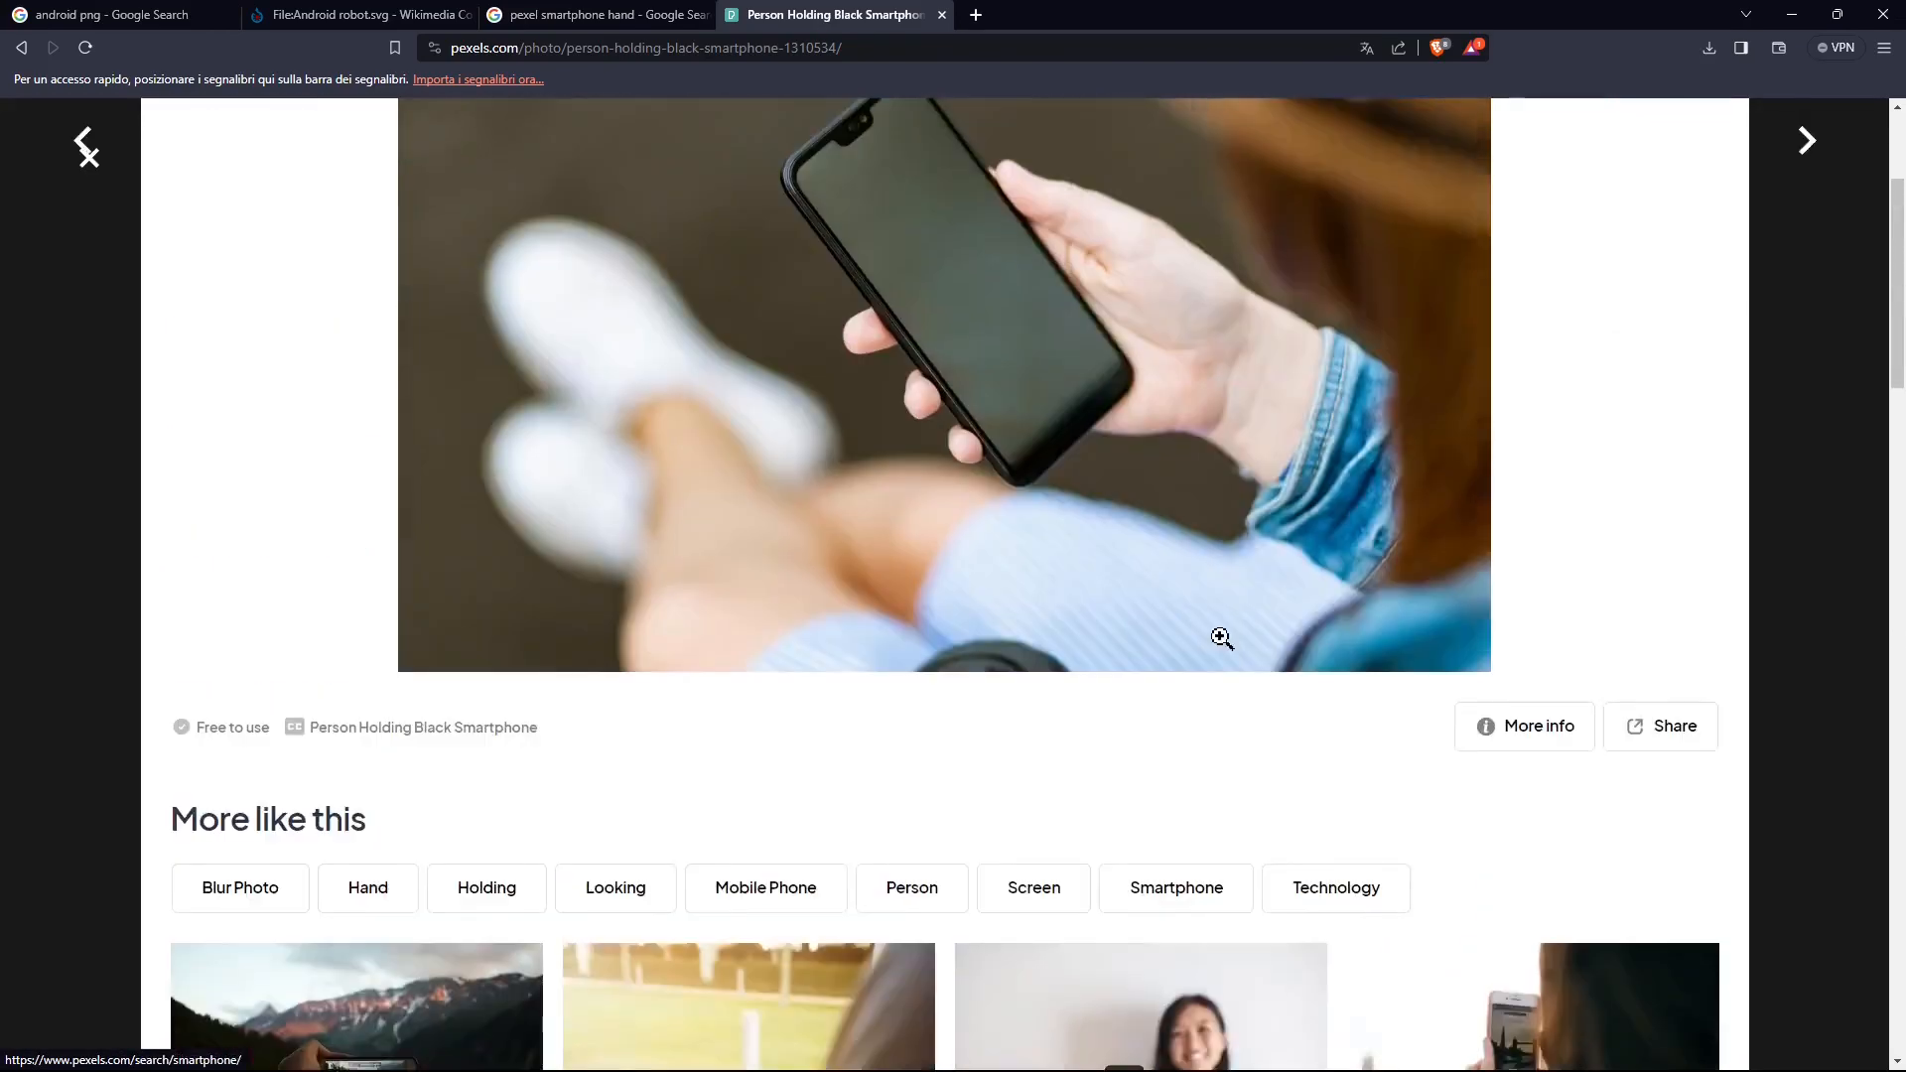
pyautogui.scroll(3, 1221, 637)
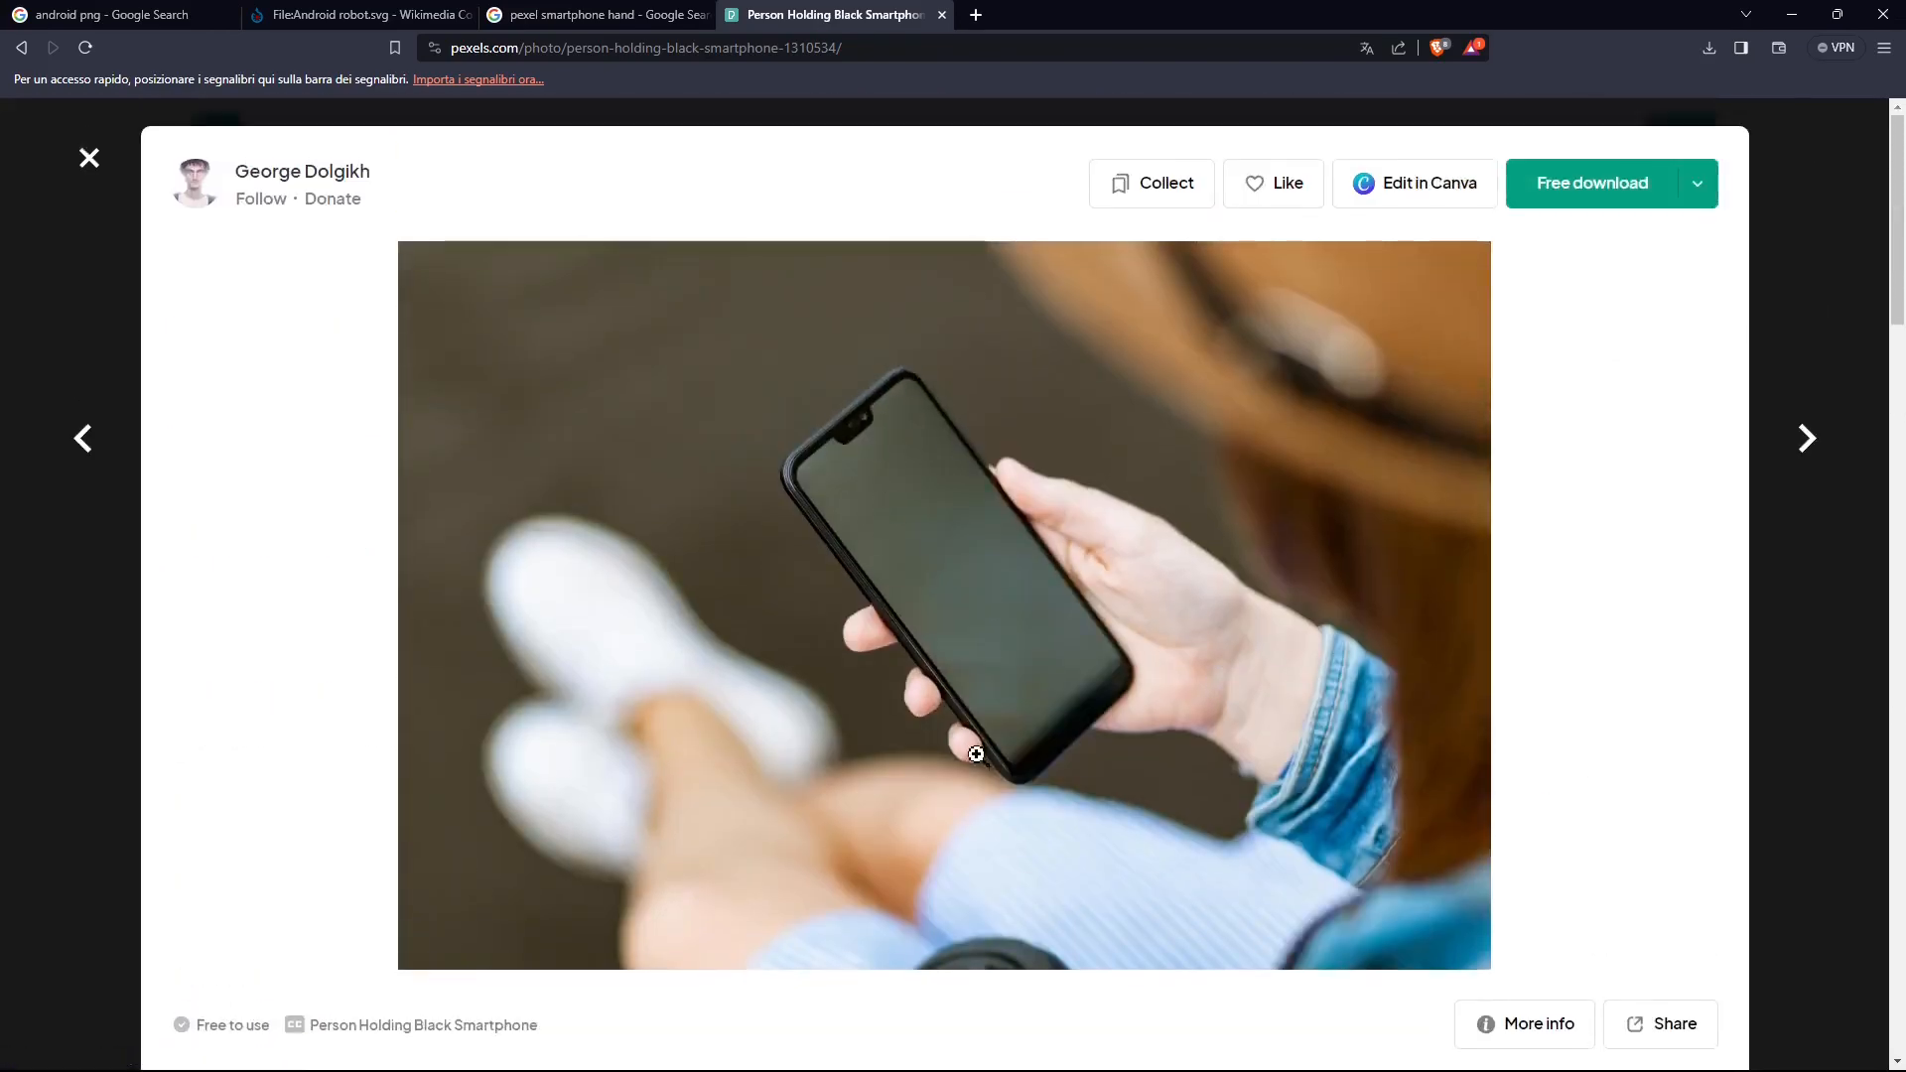
pyautogui.scroll(-10, 976, 754)
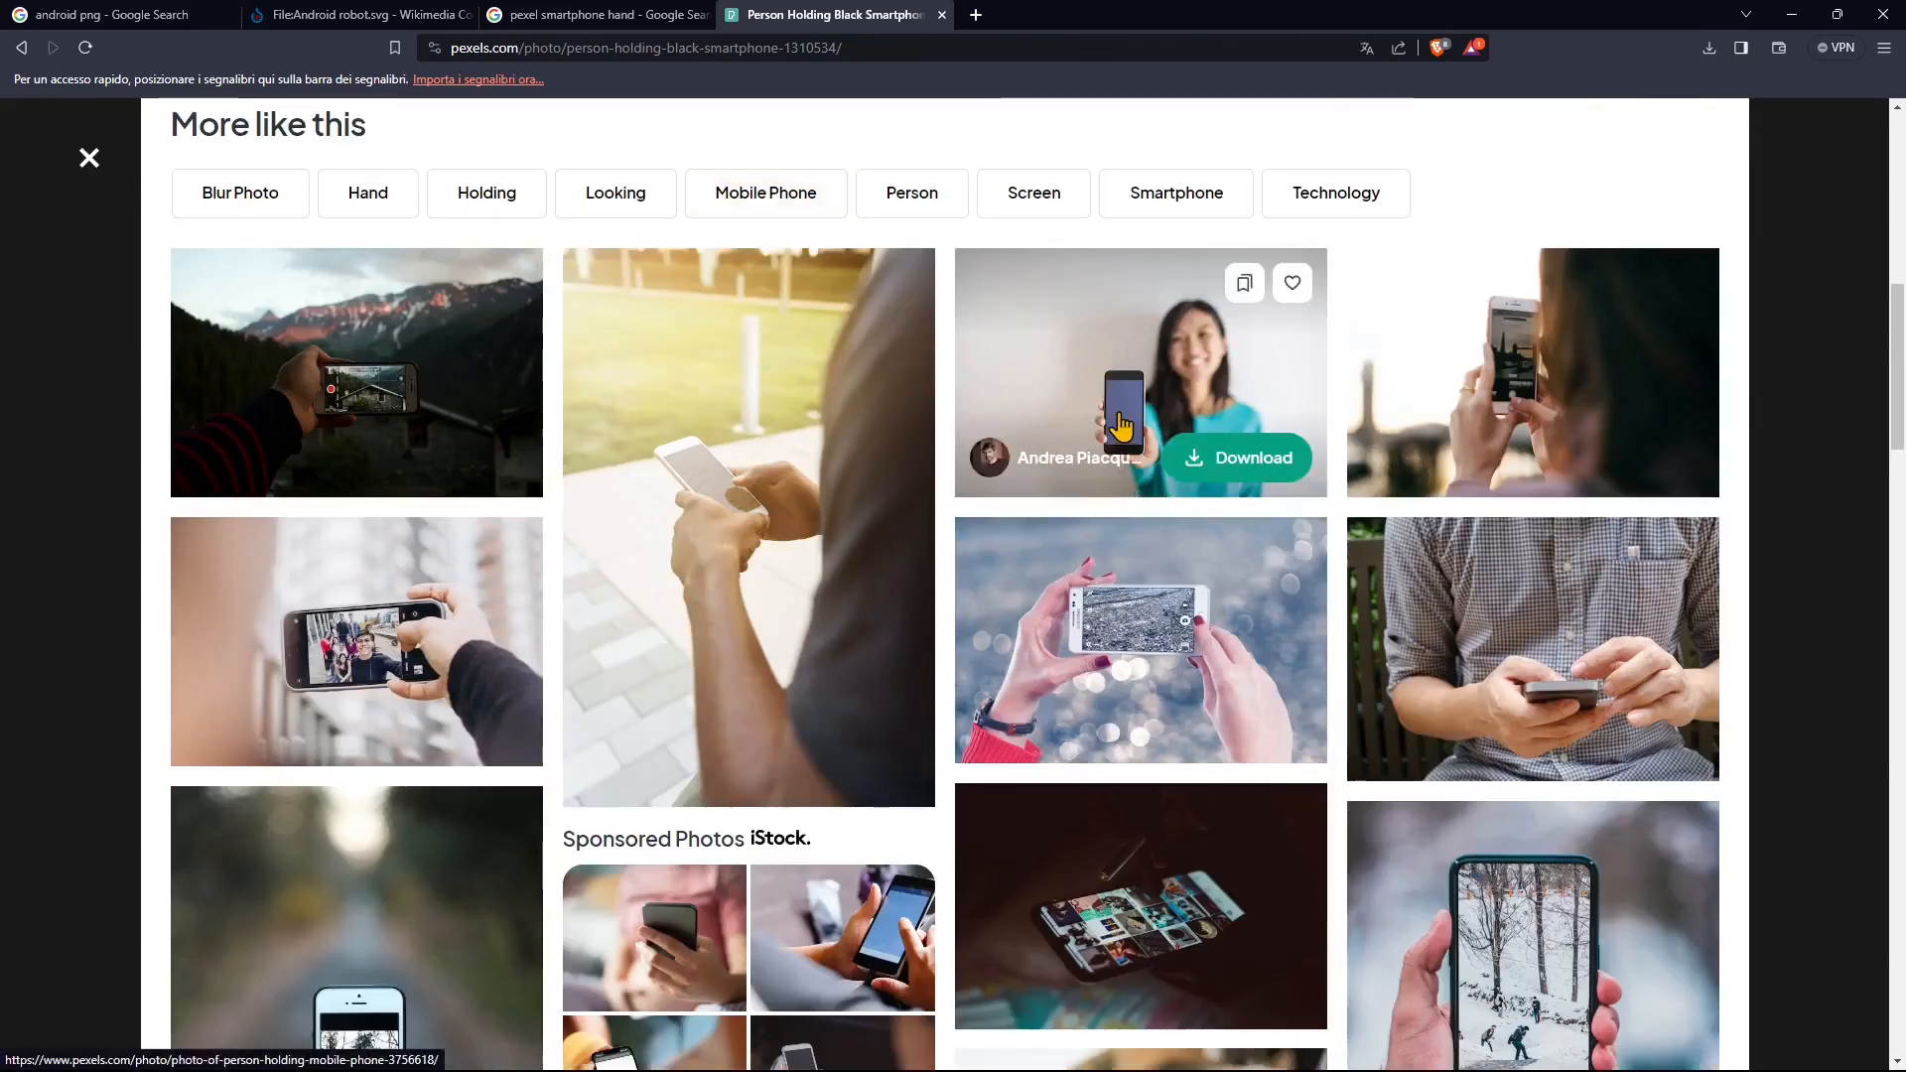
pyautogui.scroll(8, 837, 526)
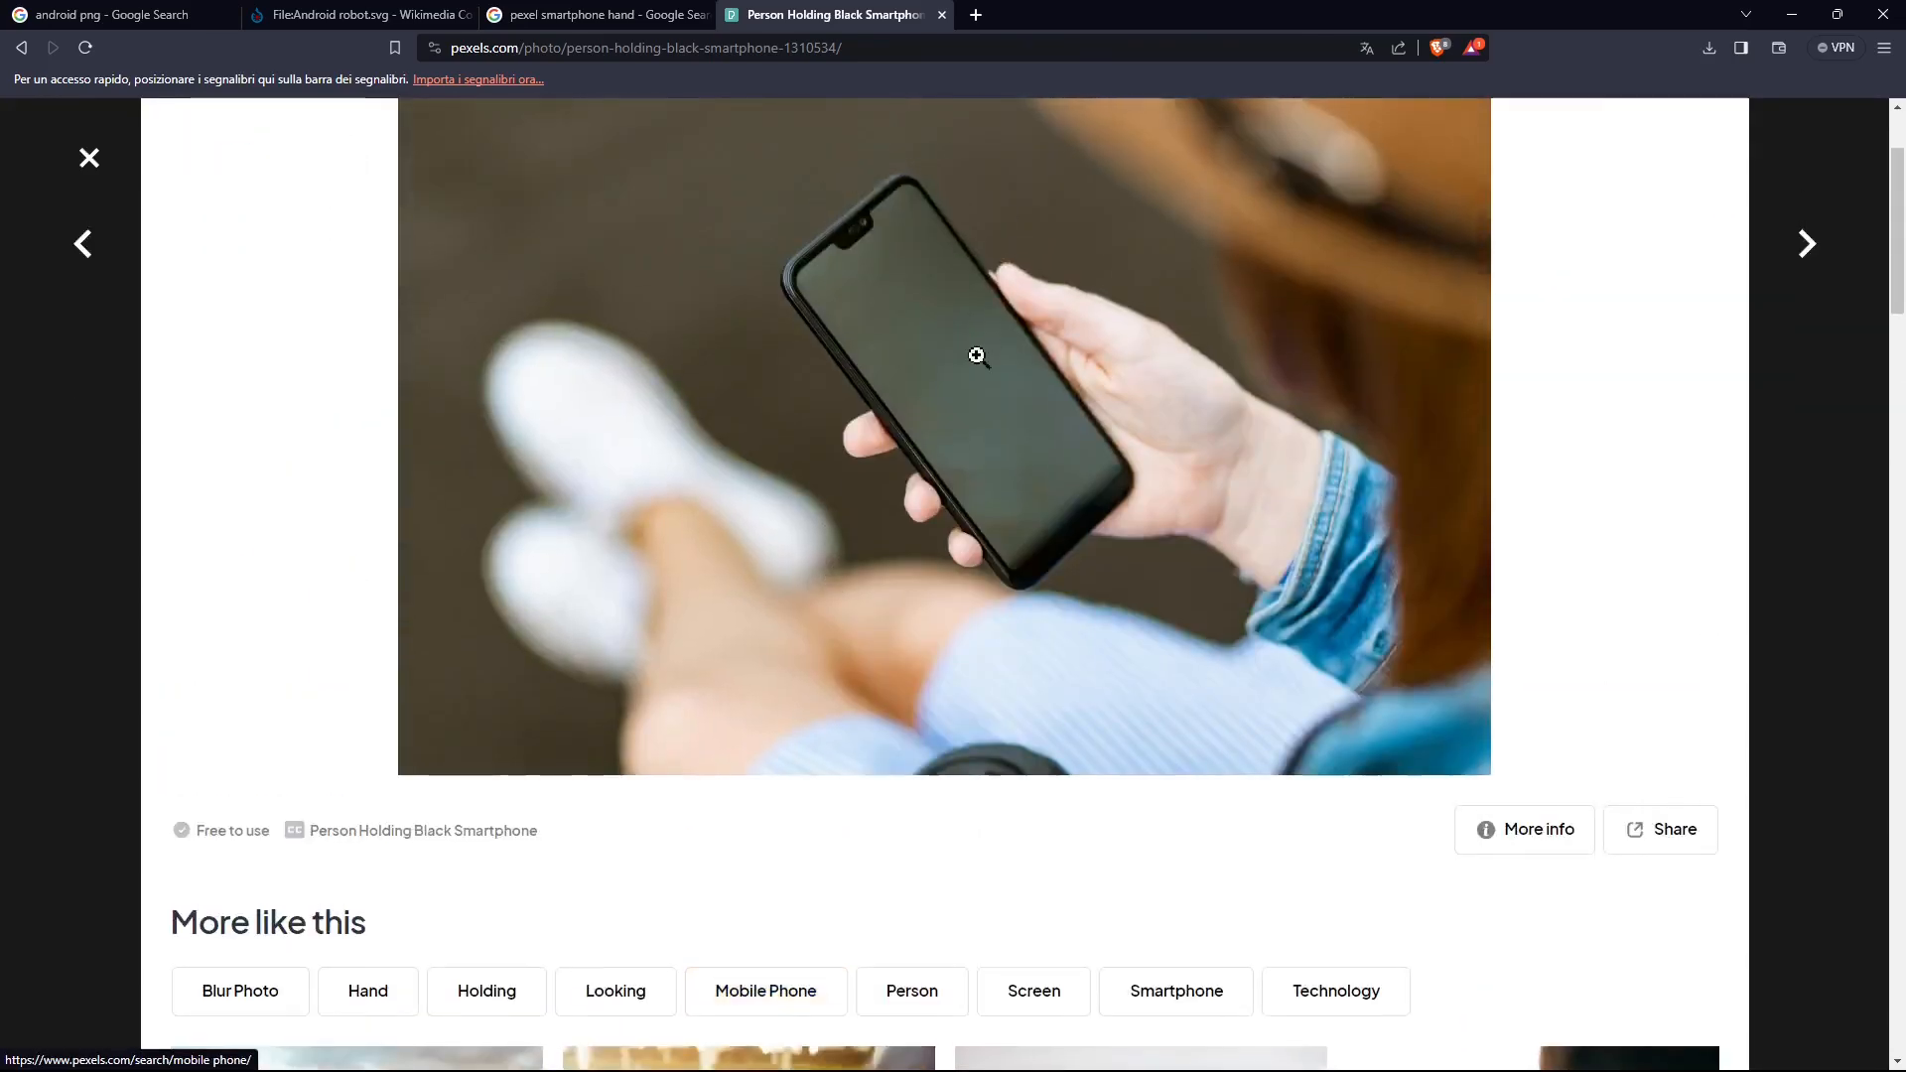
pyautogui.scroll(2, 977, 356)
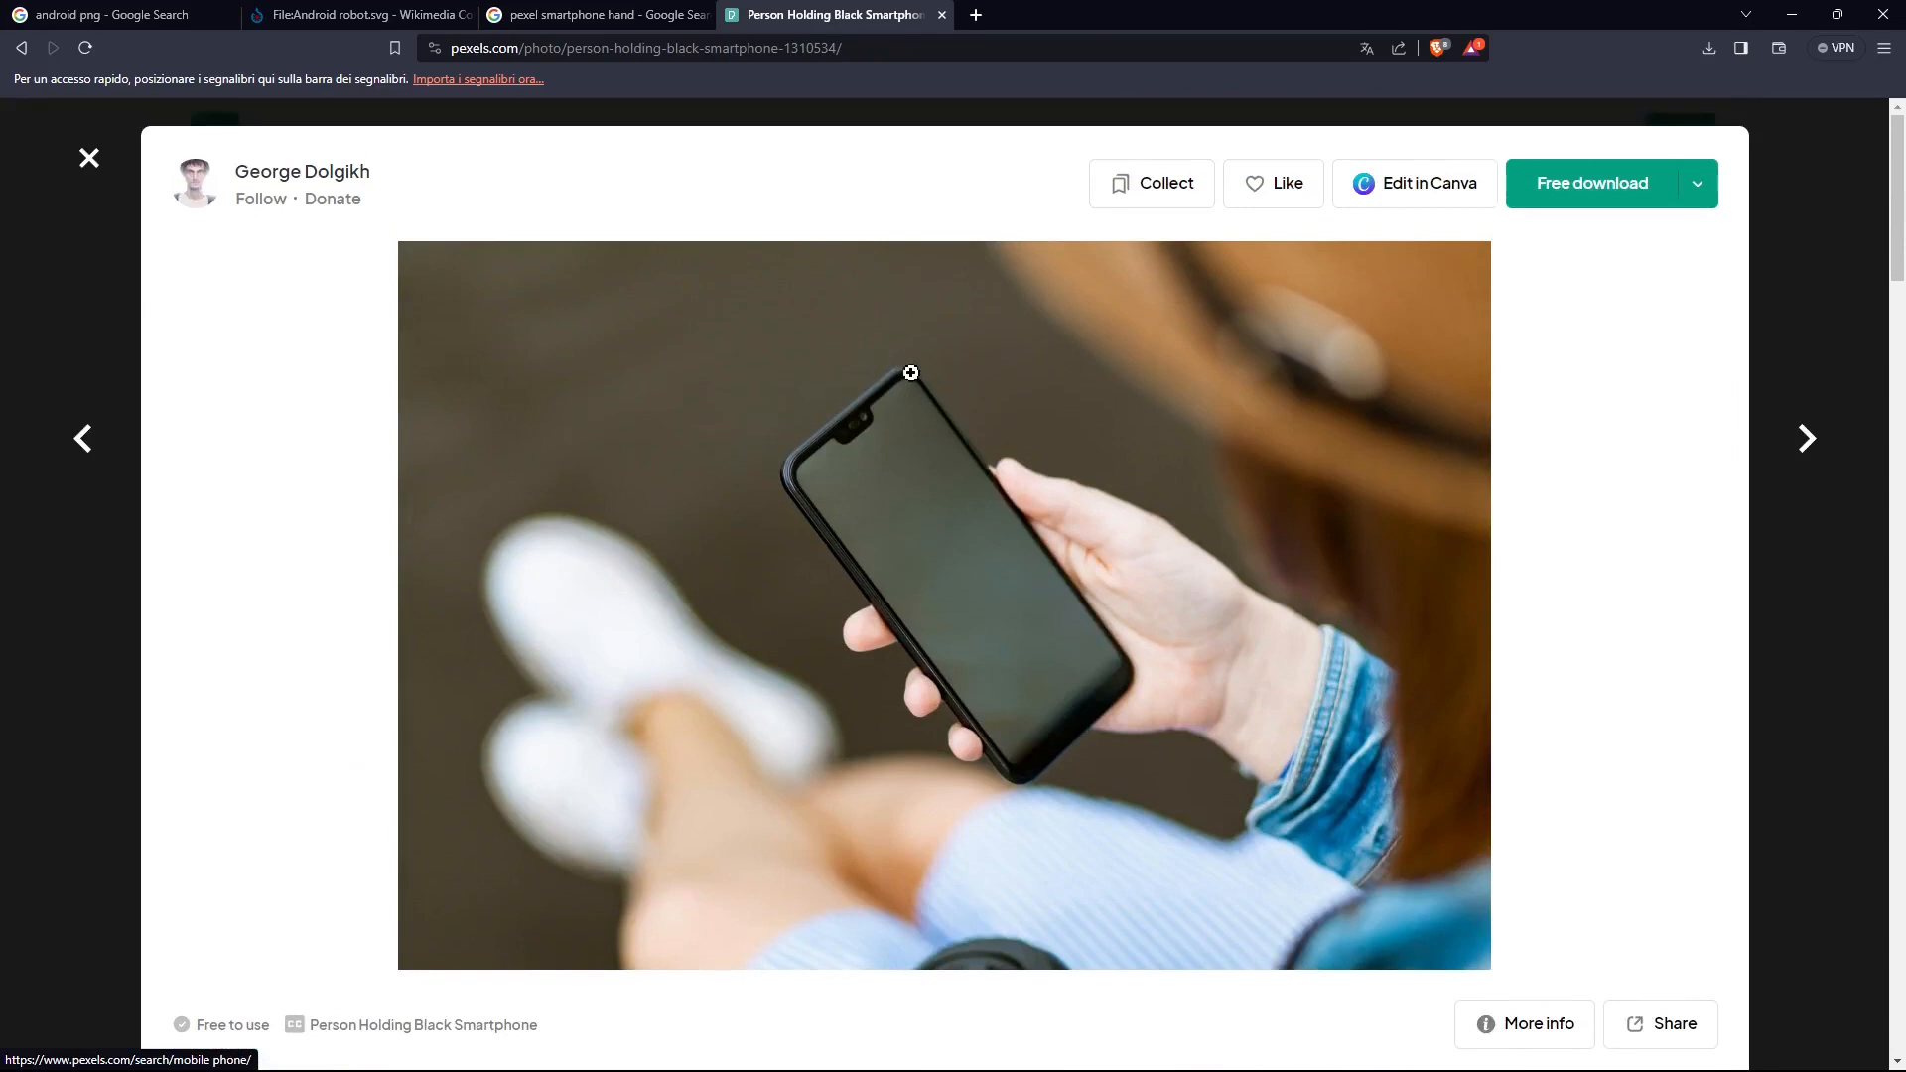
# Step: Switch to Photoshop, start placing an embedded image, and open the Assets folder inside the PHOTOSHOP folder
pyautogui.click(1792, 13)
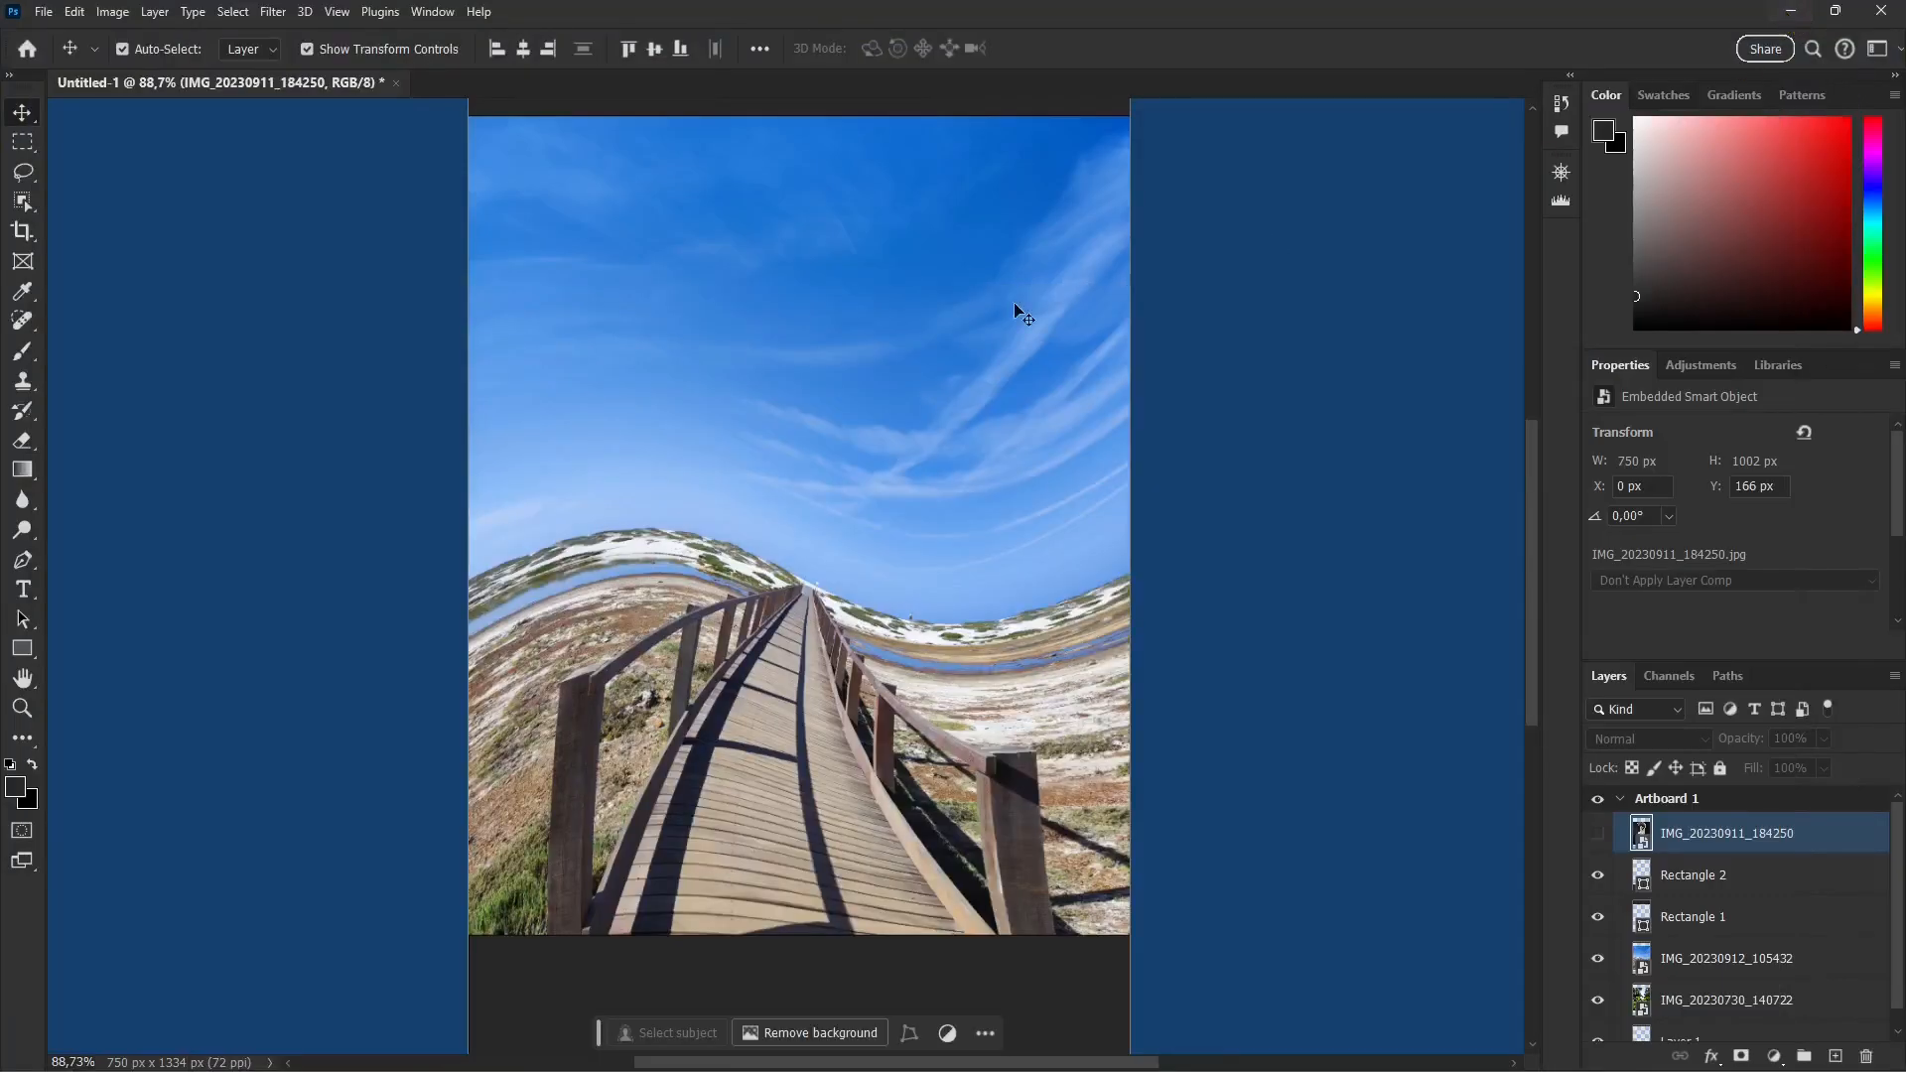
pyautogui.click(44, 14)
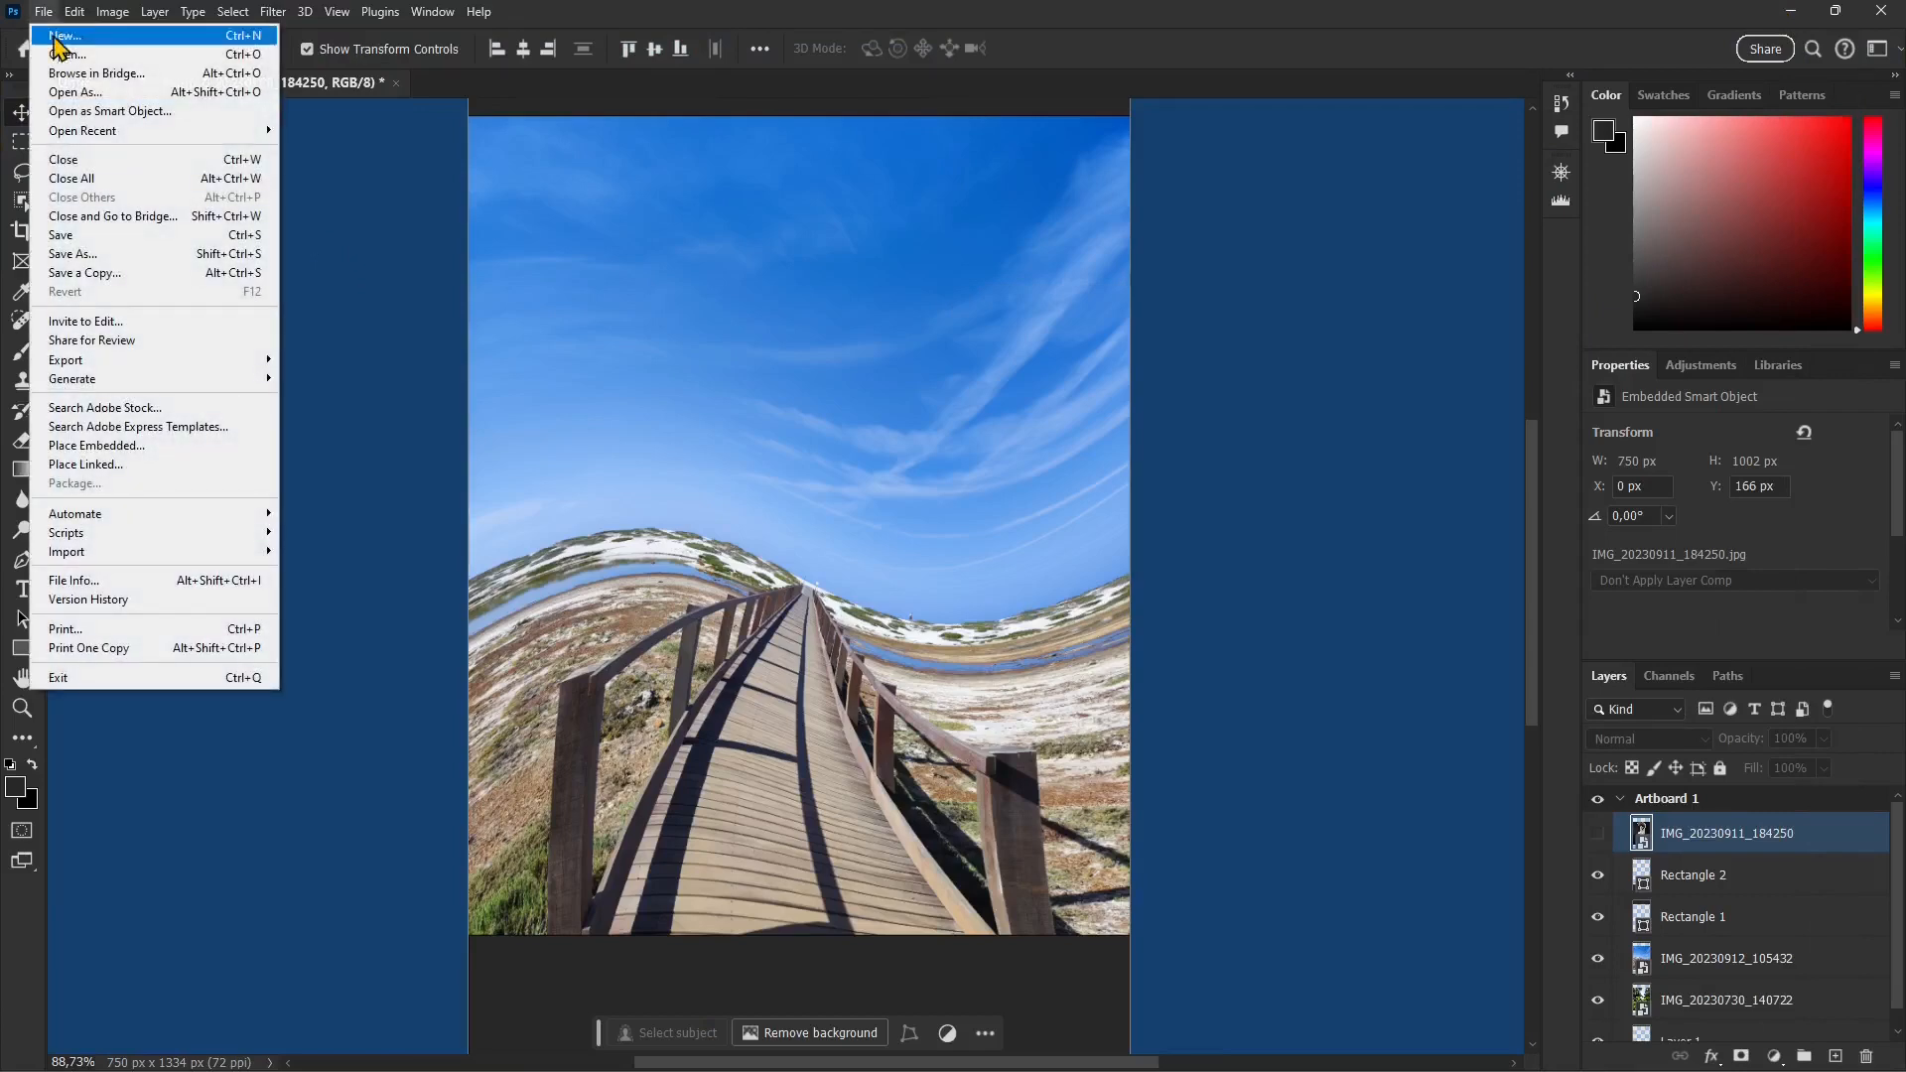
pyautogui.click(99, 446)
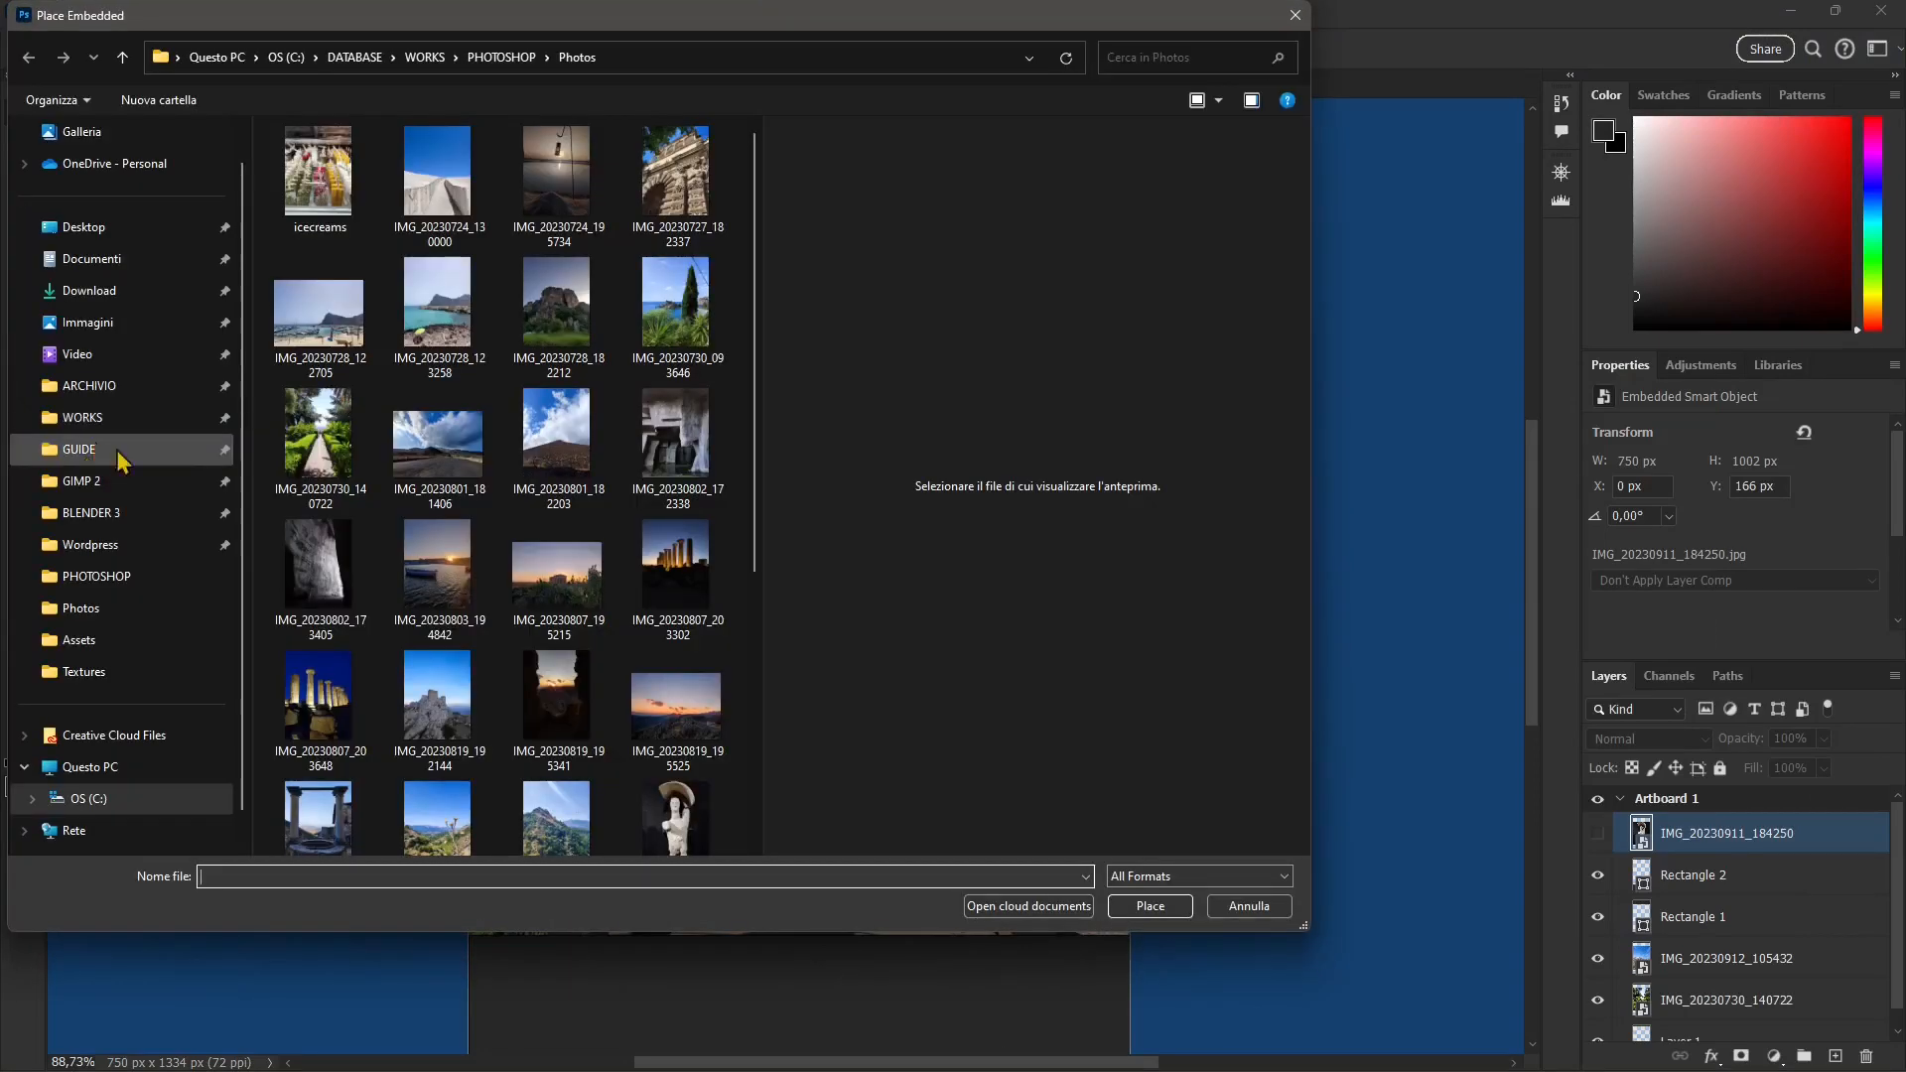
pyautogui.click(501, 60)
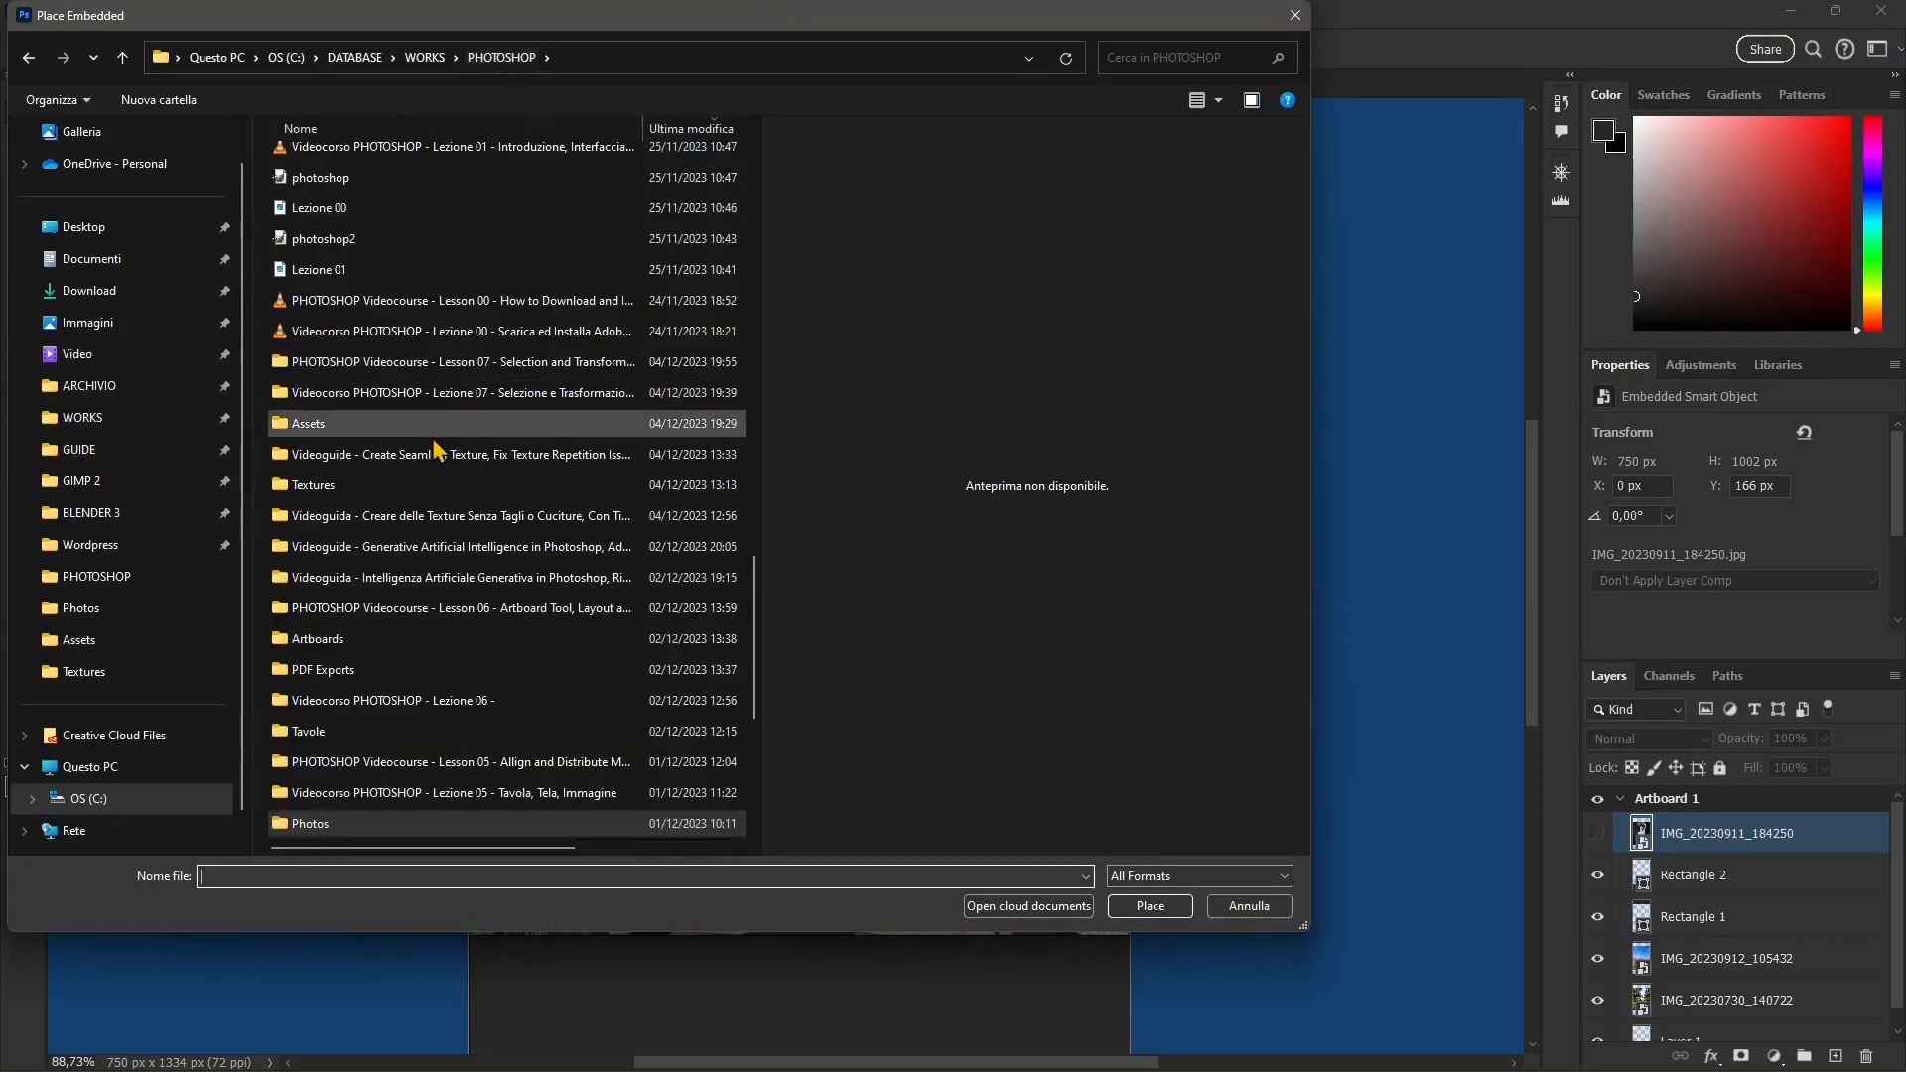
pyautogui.click(285, 403)
pyautogui.click(372, 424)
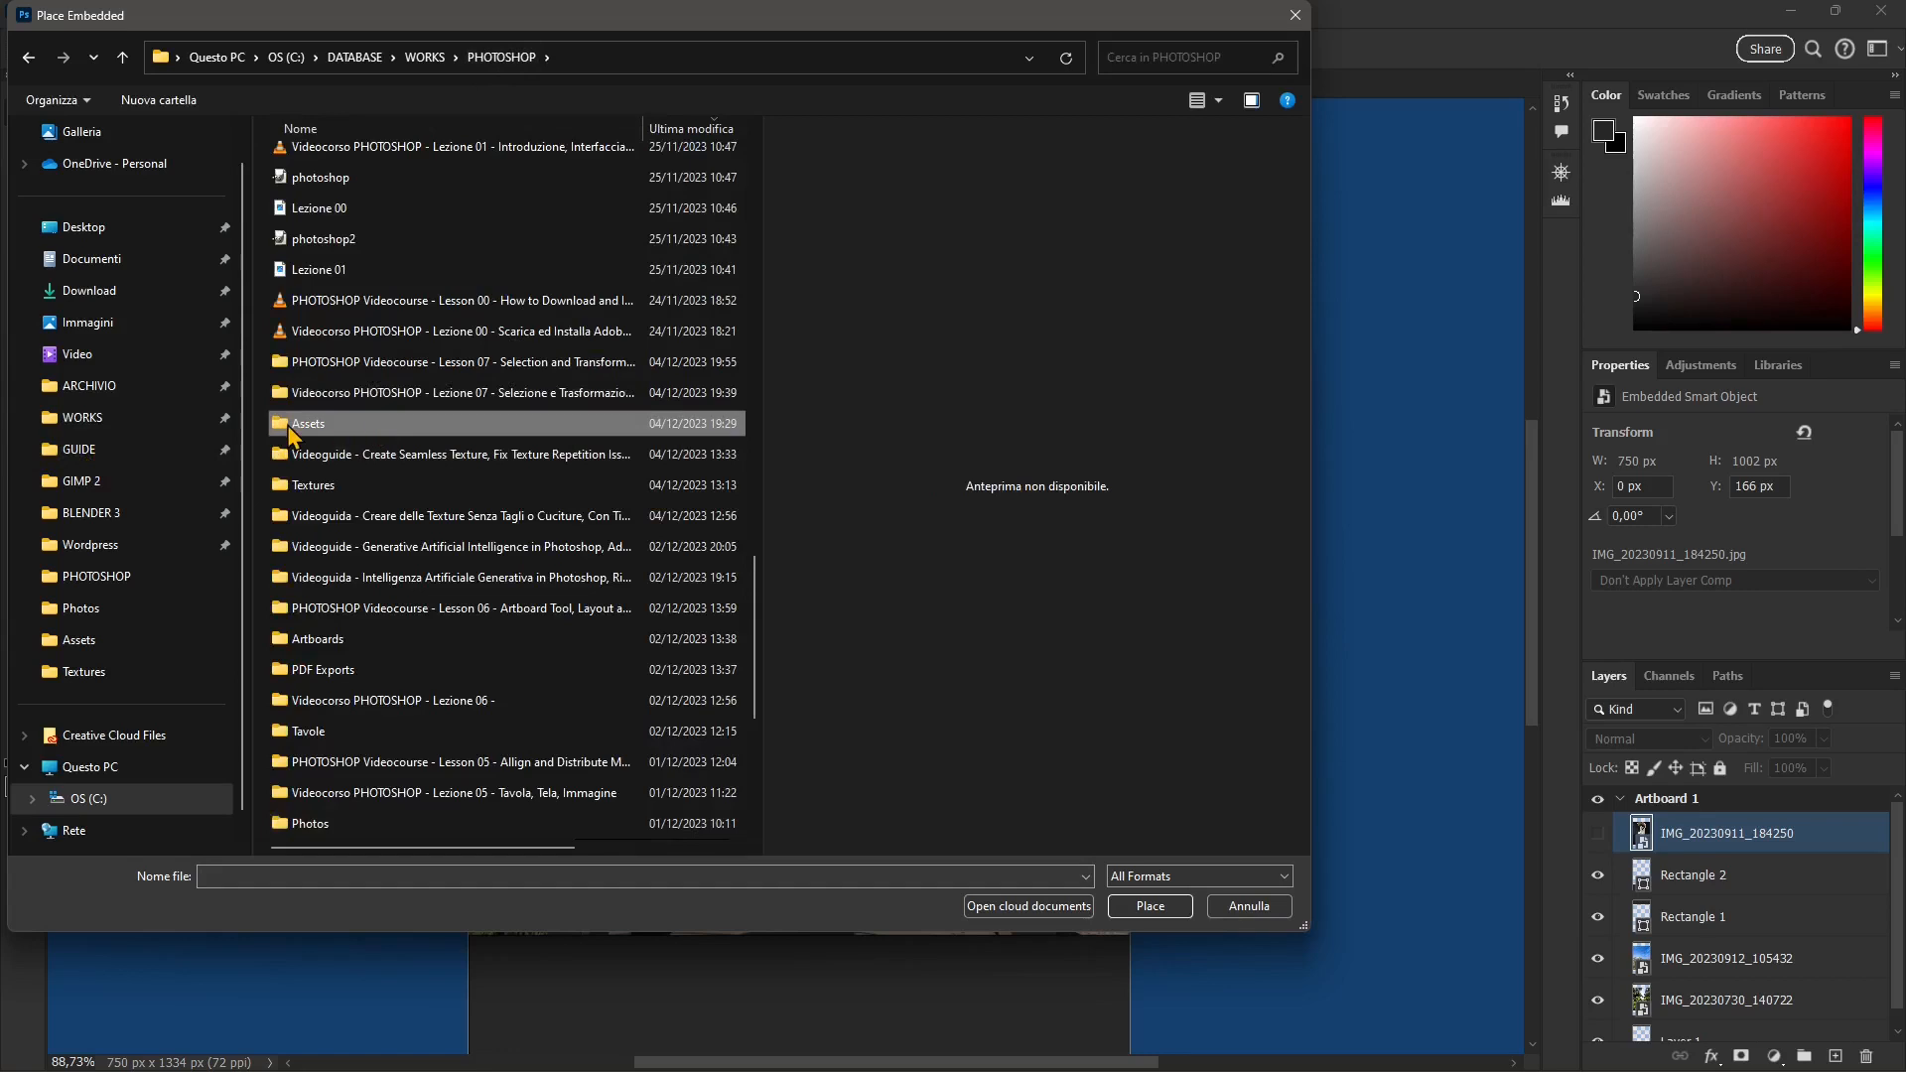
pyautogui.doubleClick(373, 429)
# Step: Preview the two smartphone photos and place Android_robot.svg on the artboard as an embedded smart object at 100% scale
pyautogui.click(332, 199)
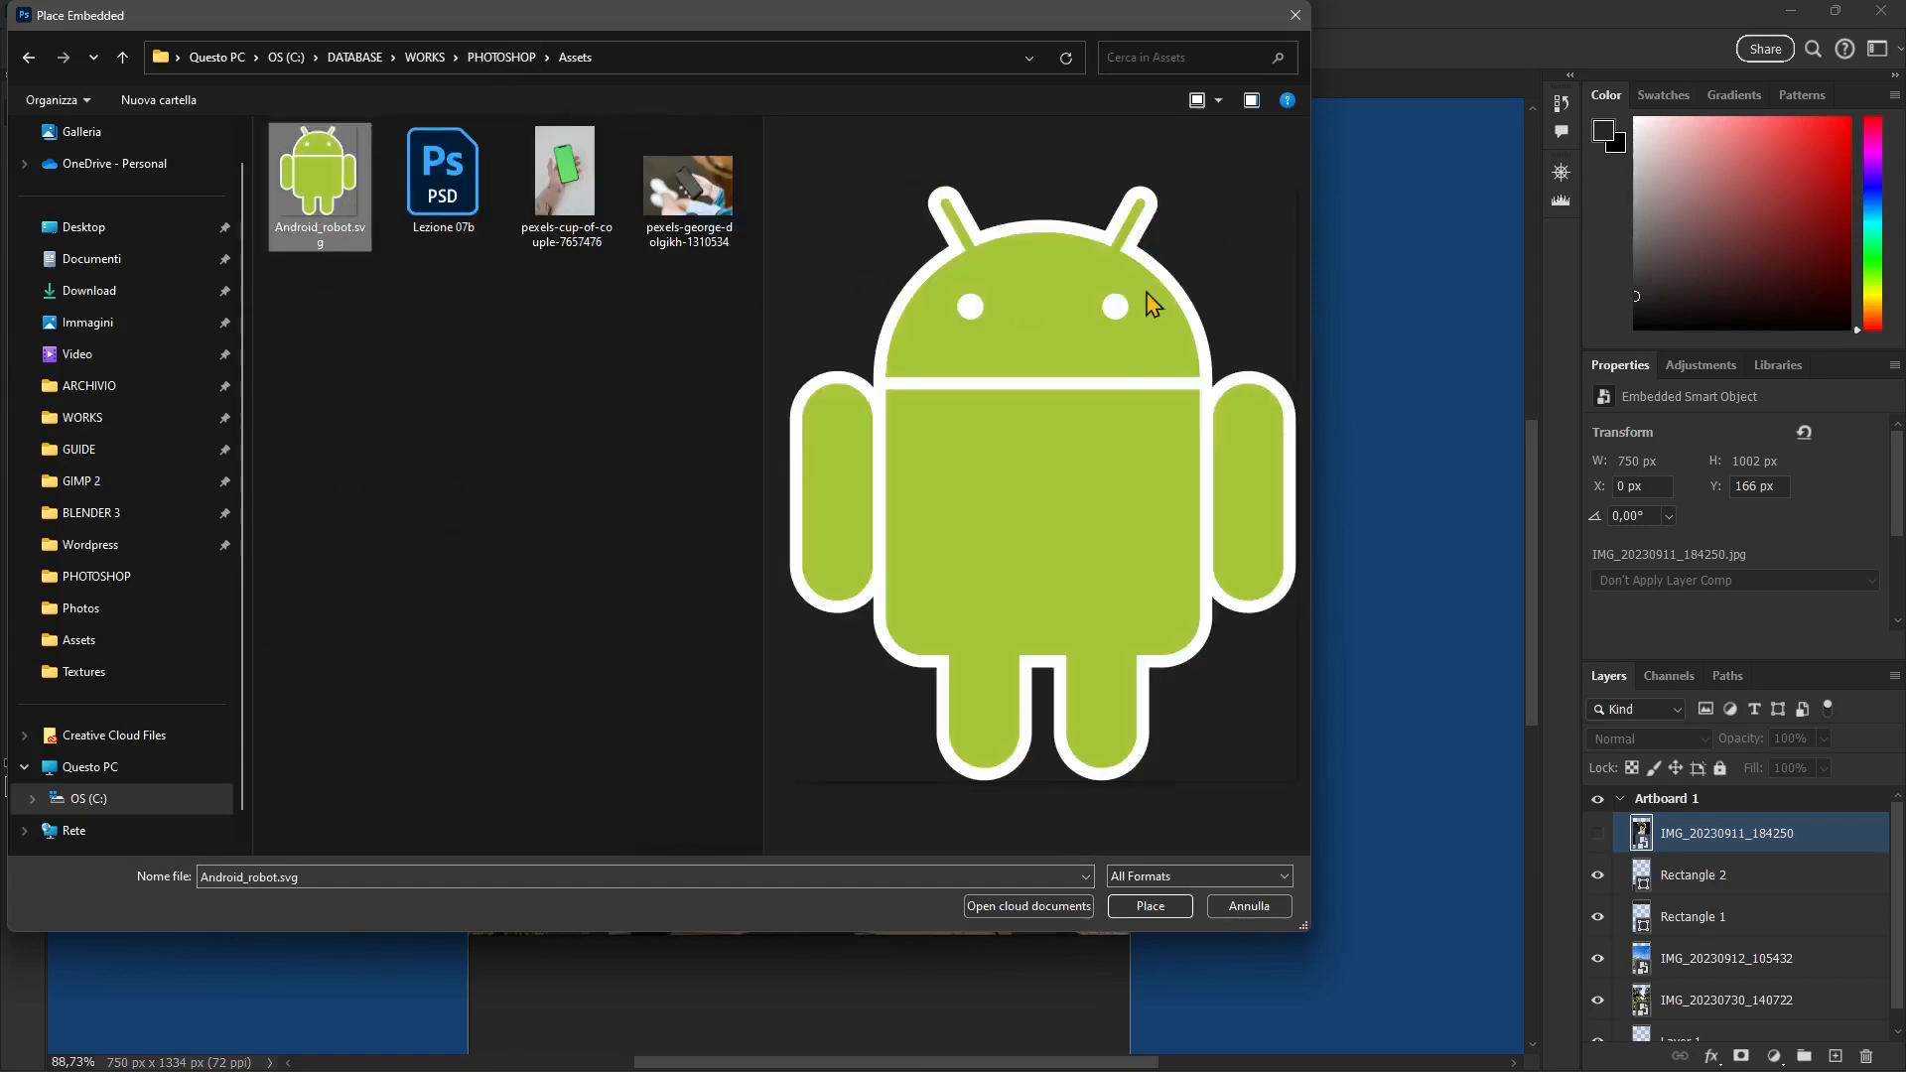
pyautogui.click(562, 243)
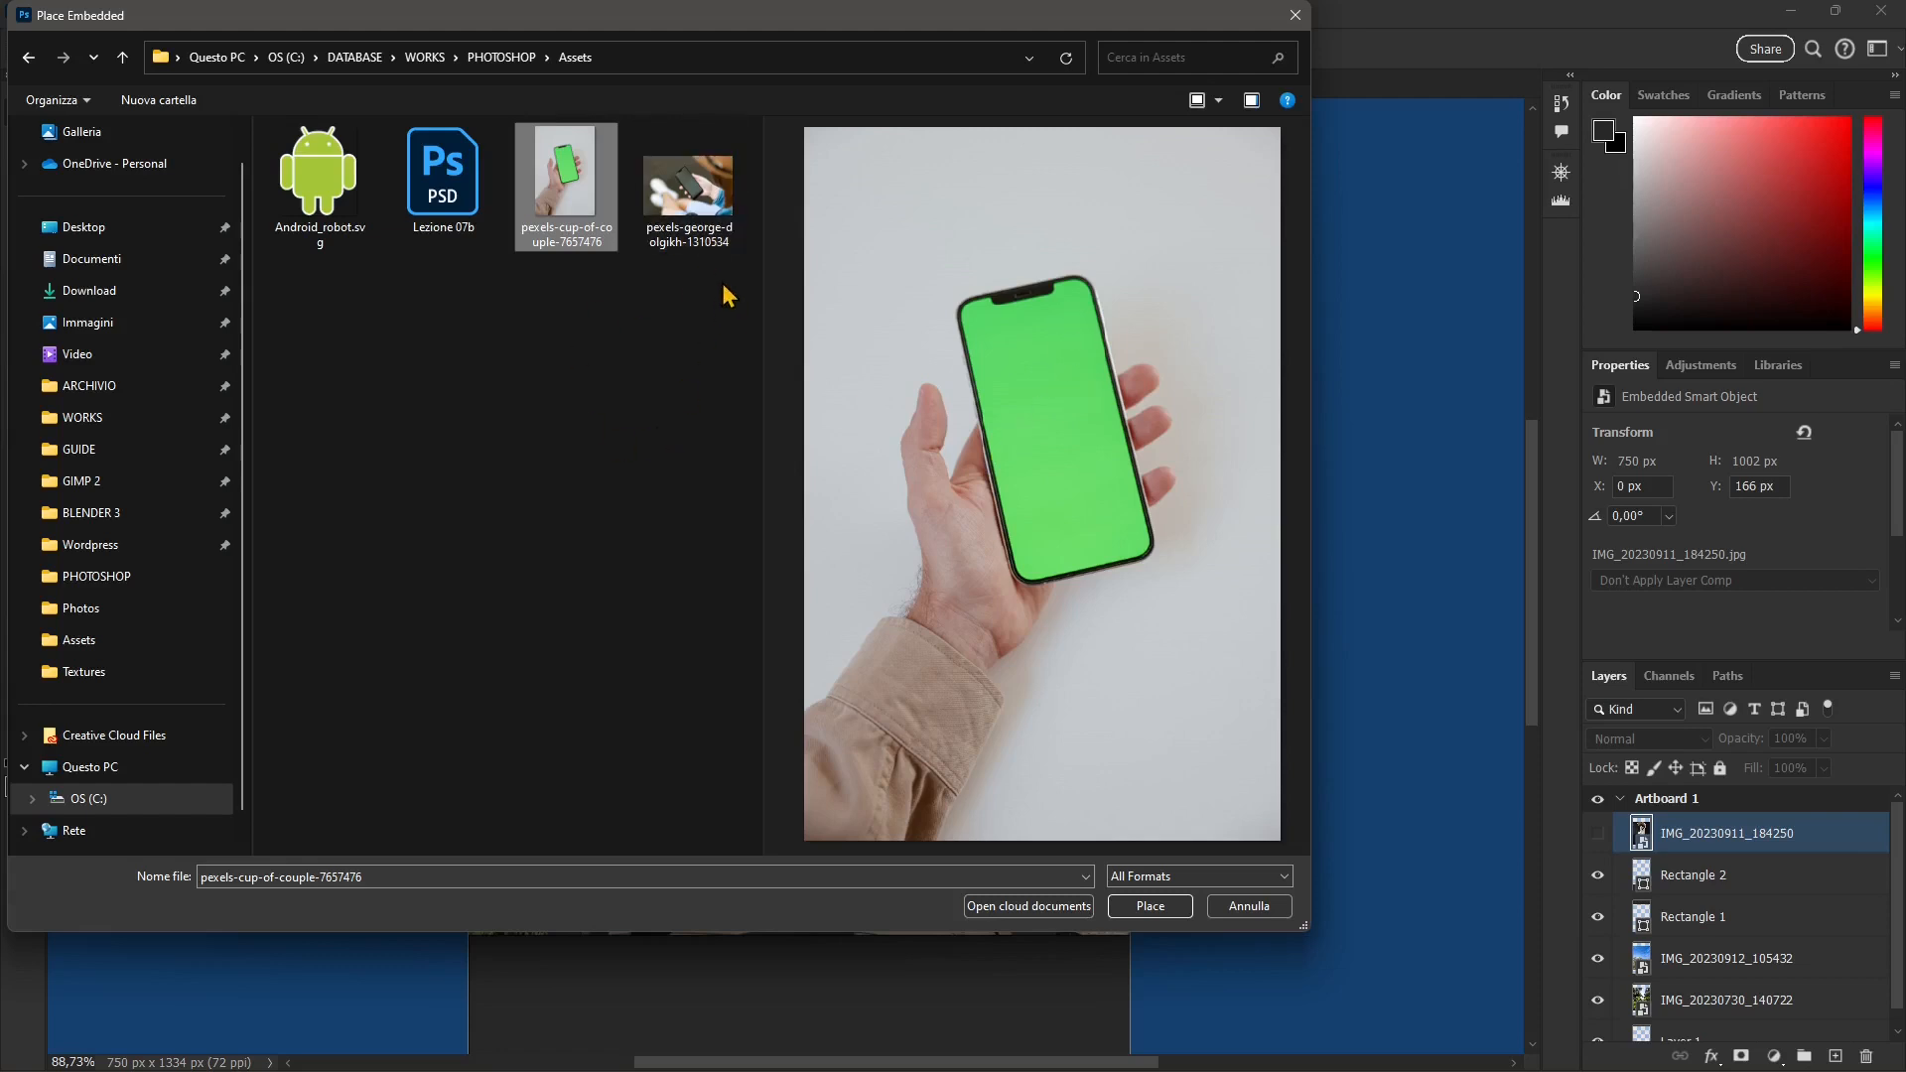
pyautogui.click(711, 237)
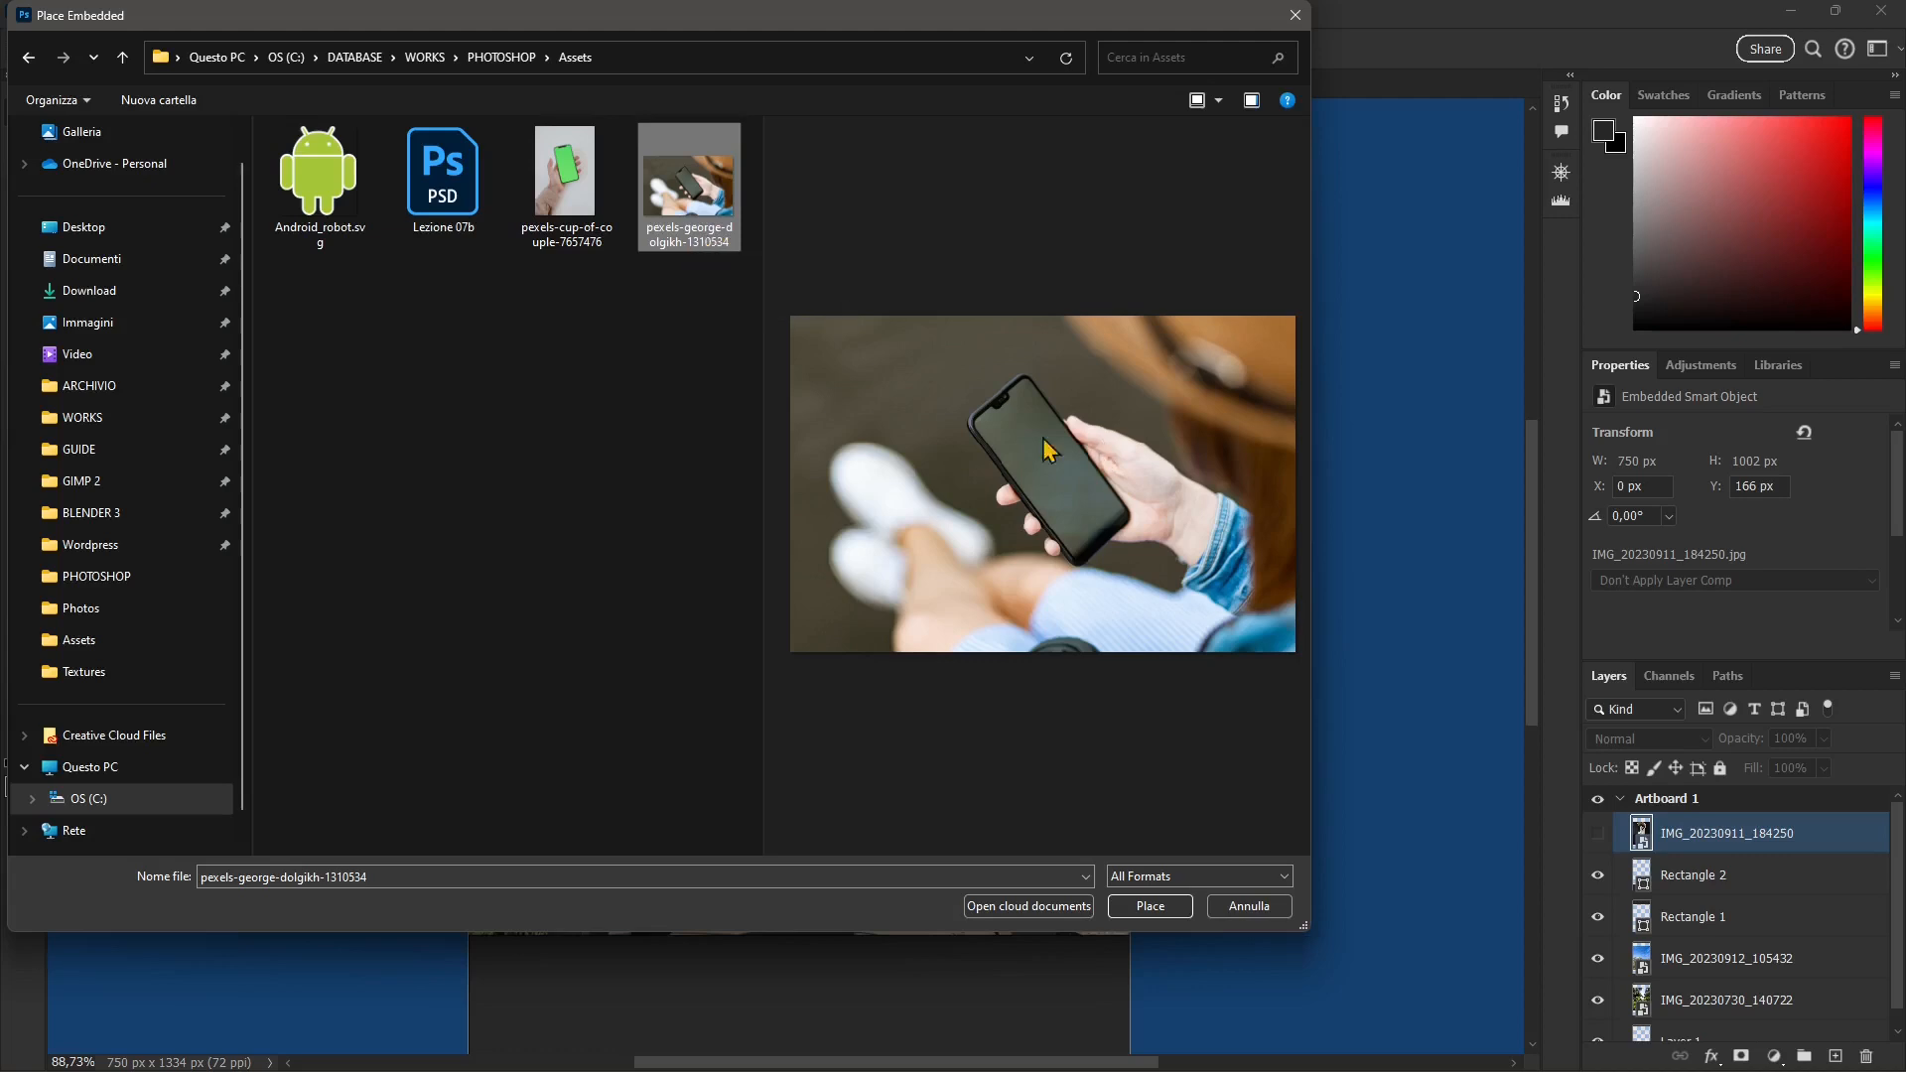
pyautogui.click(367, 237)
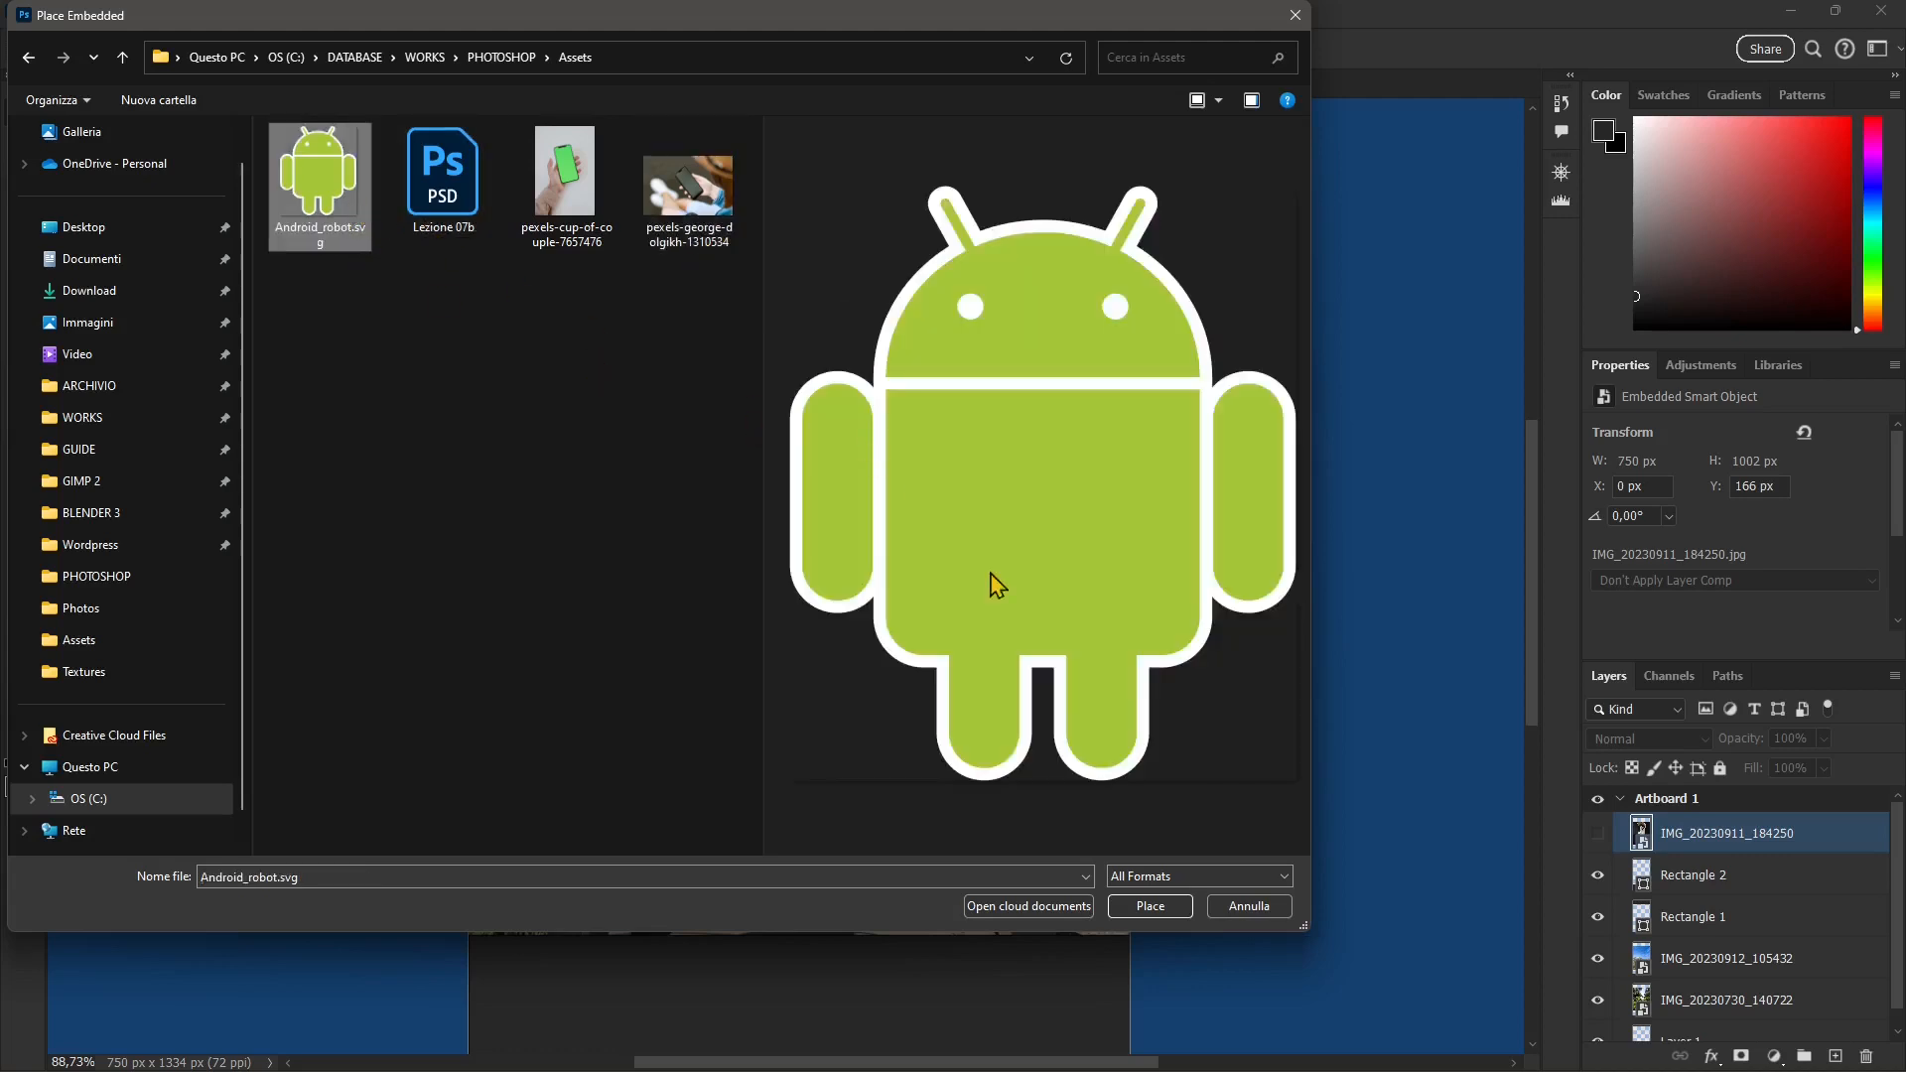
pyautogui.click(1156, 910)
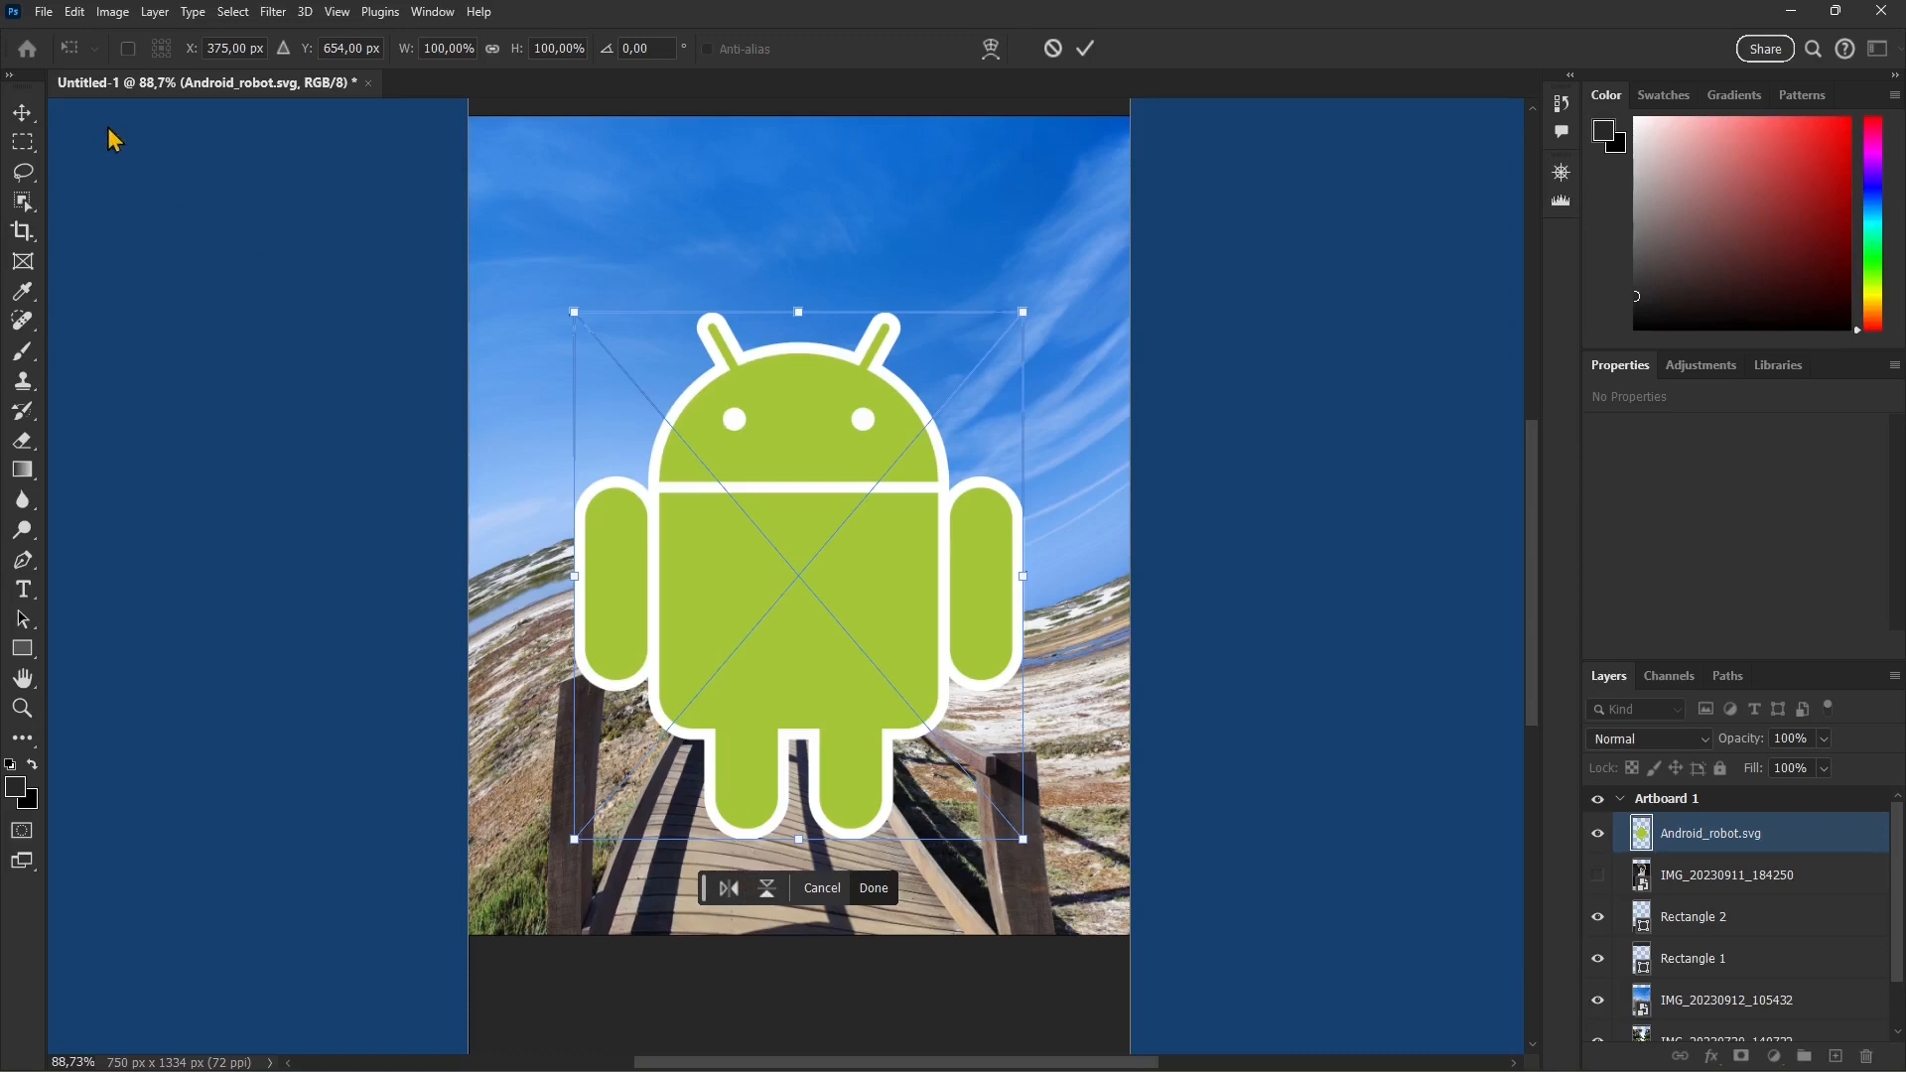
pyautogui.click(1086, 50)
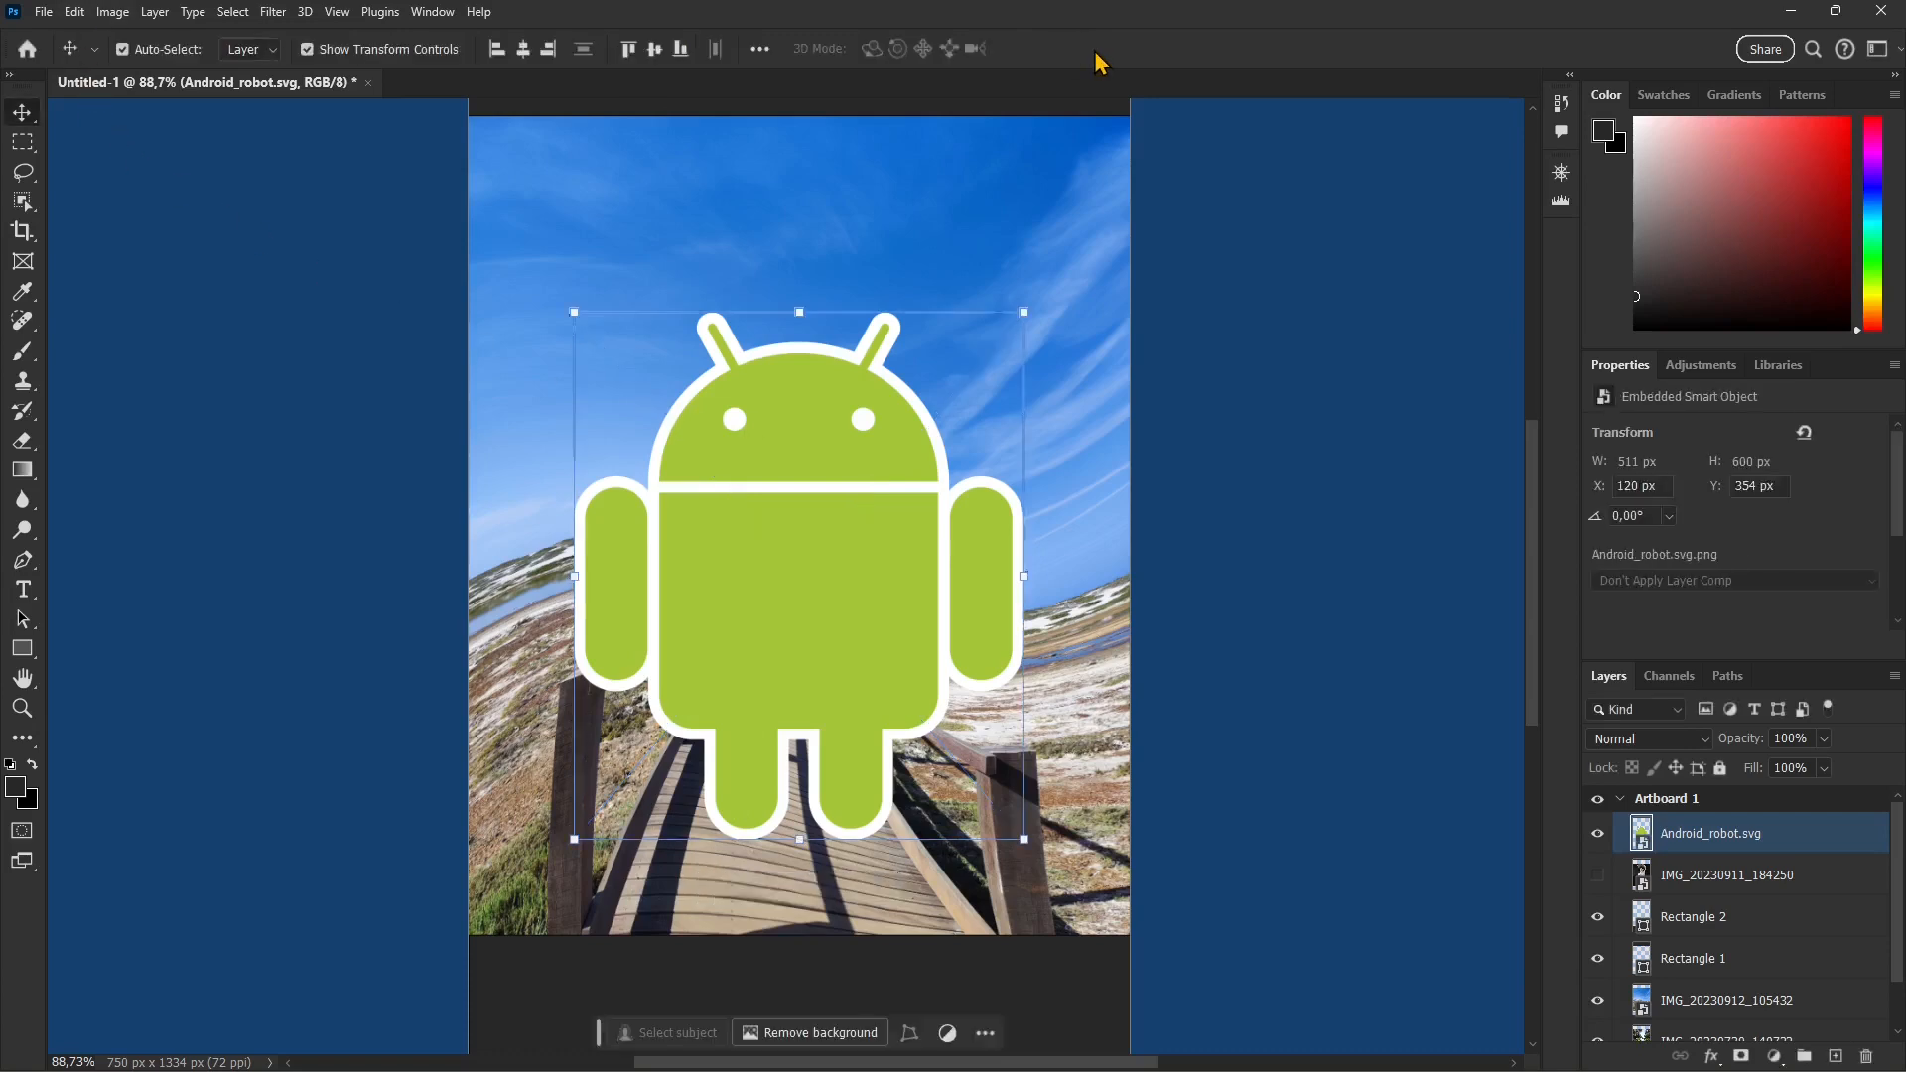
# Step: Start Puppet Warp on the Android robot layer and set the mesh density to More Points
pyautogui.click(76, 16)
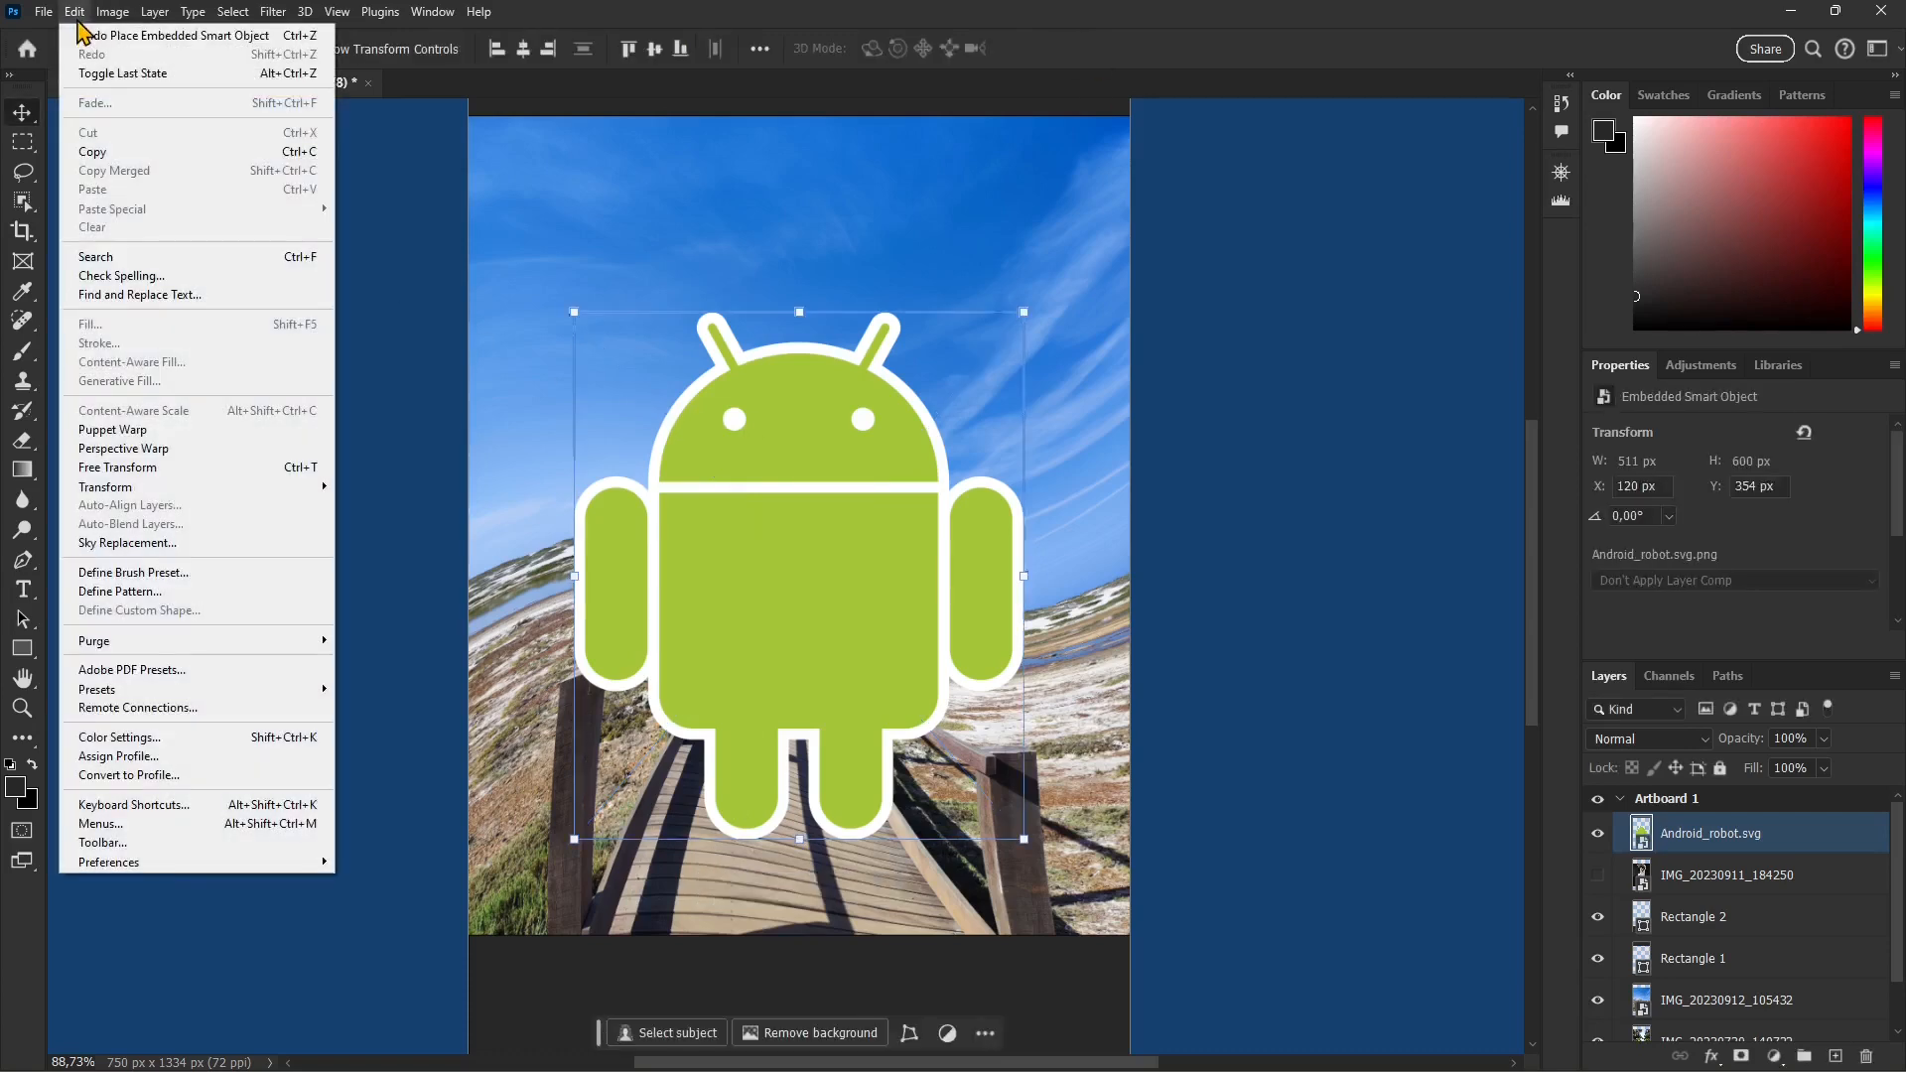
pyautogui.click(115, 429)
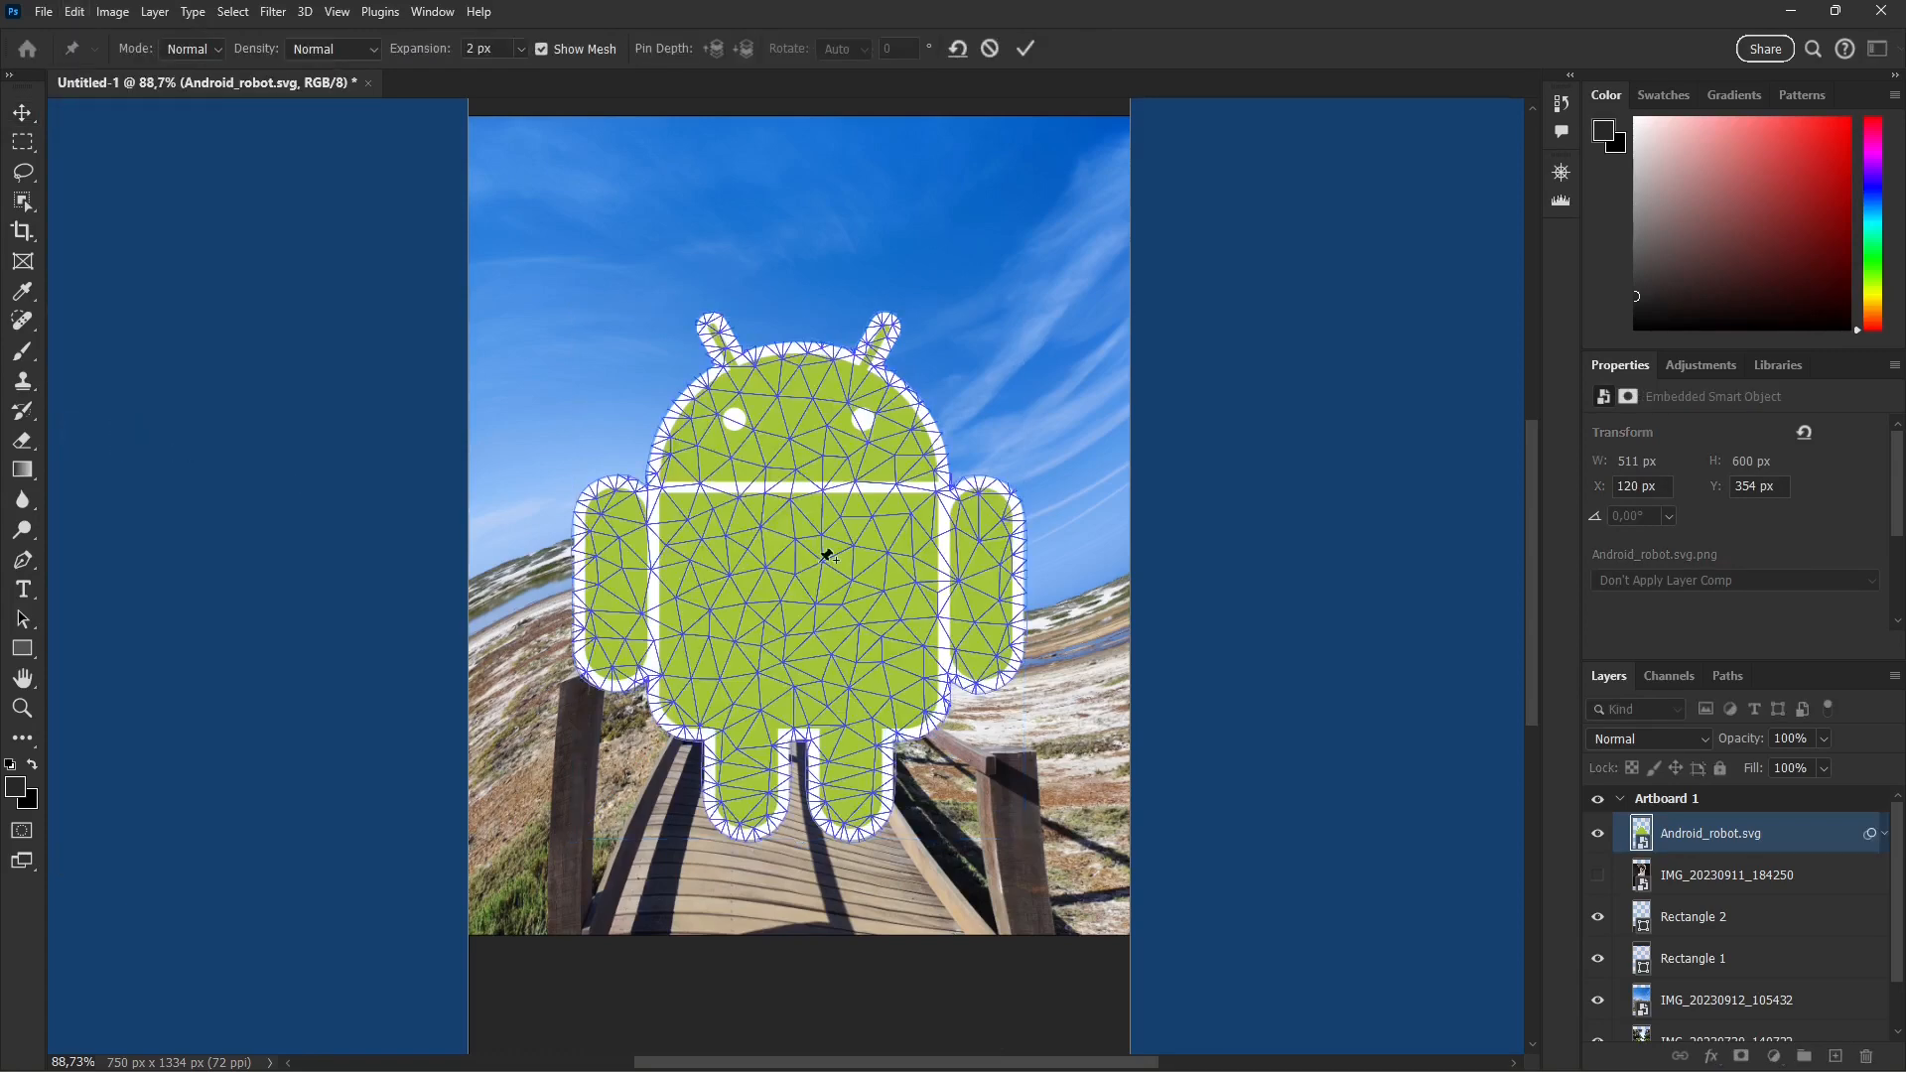
pyautogui.click(320, 49)
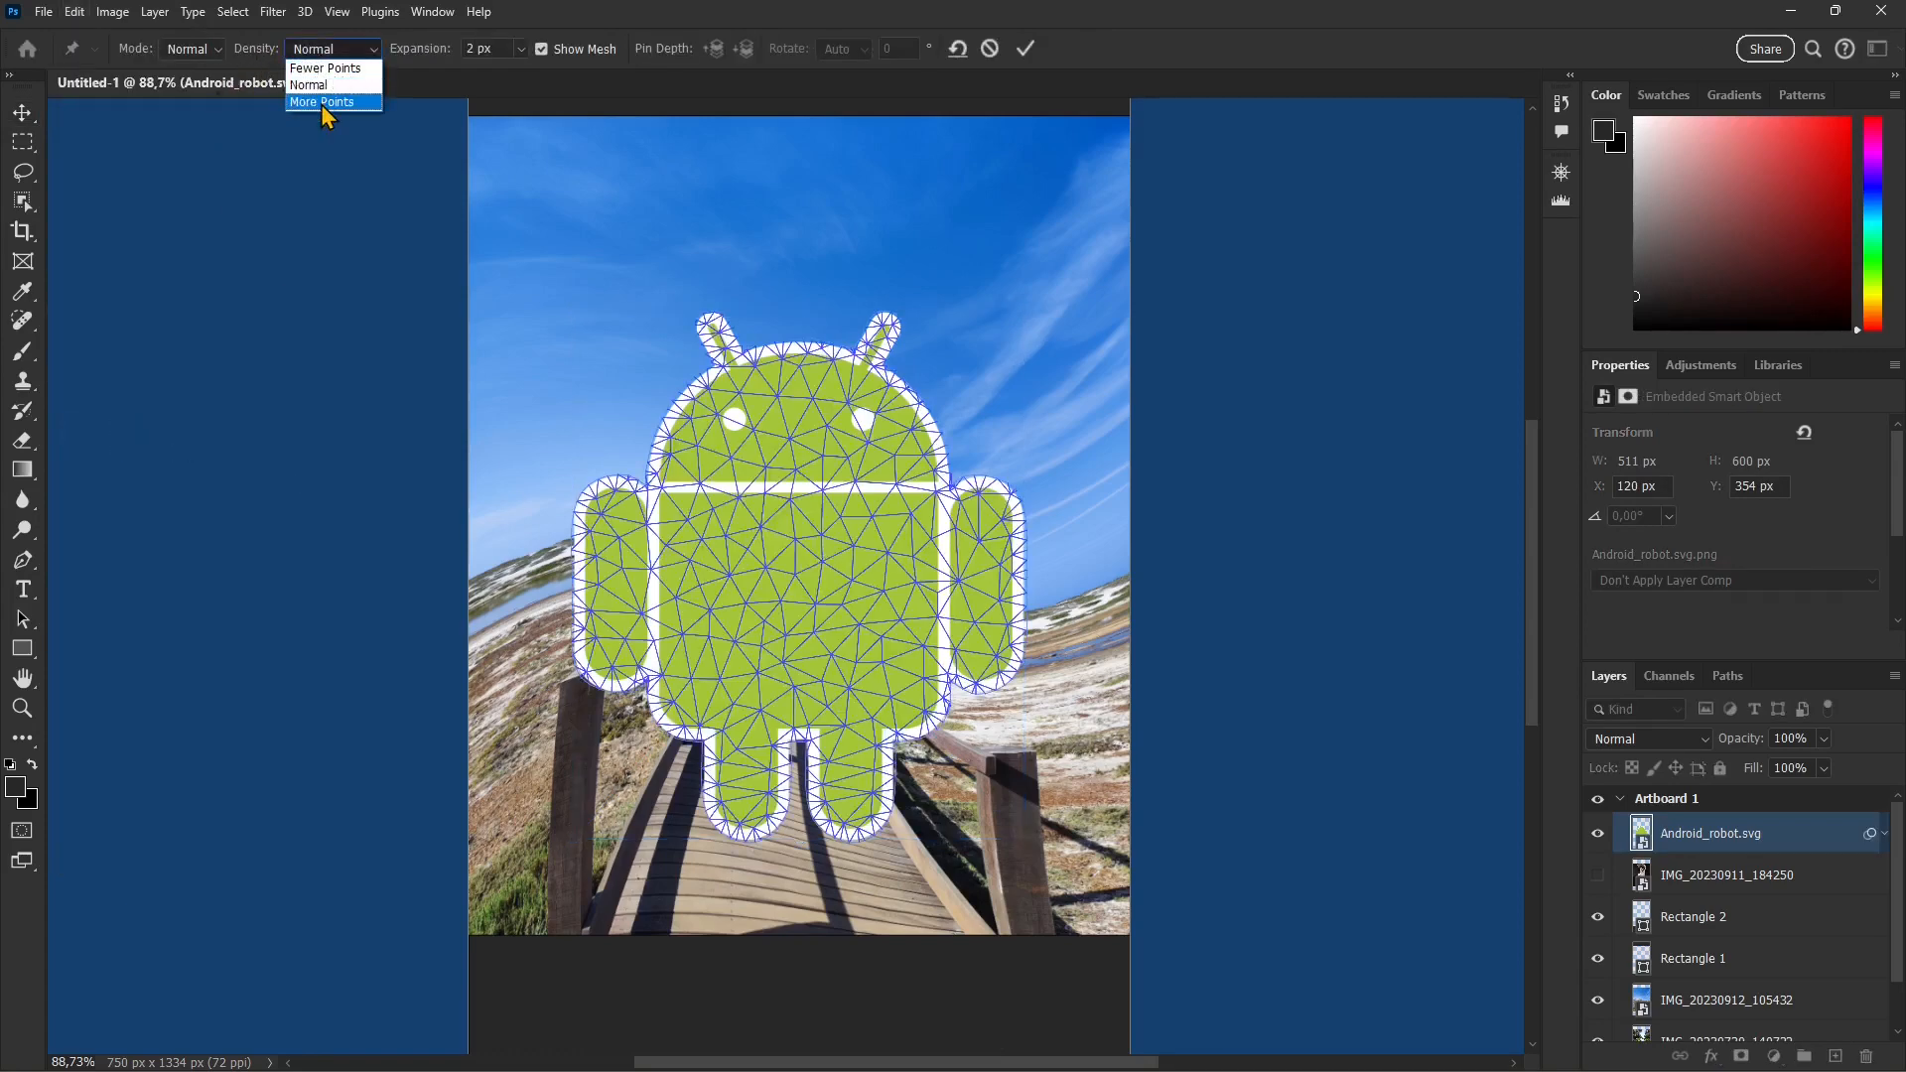
pyautogui.click(320, 104)
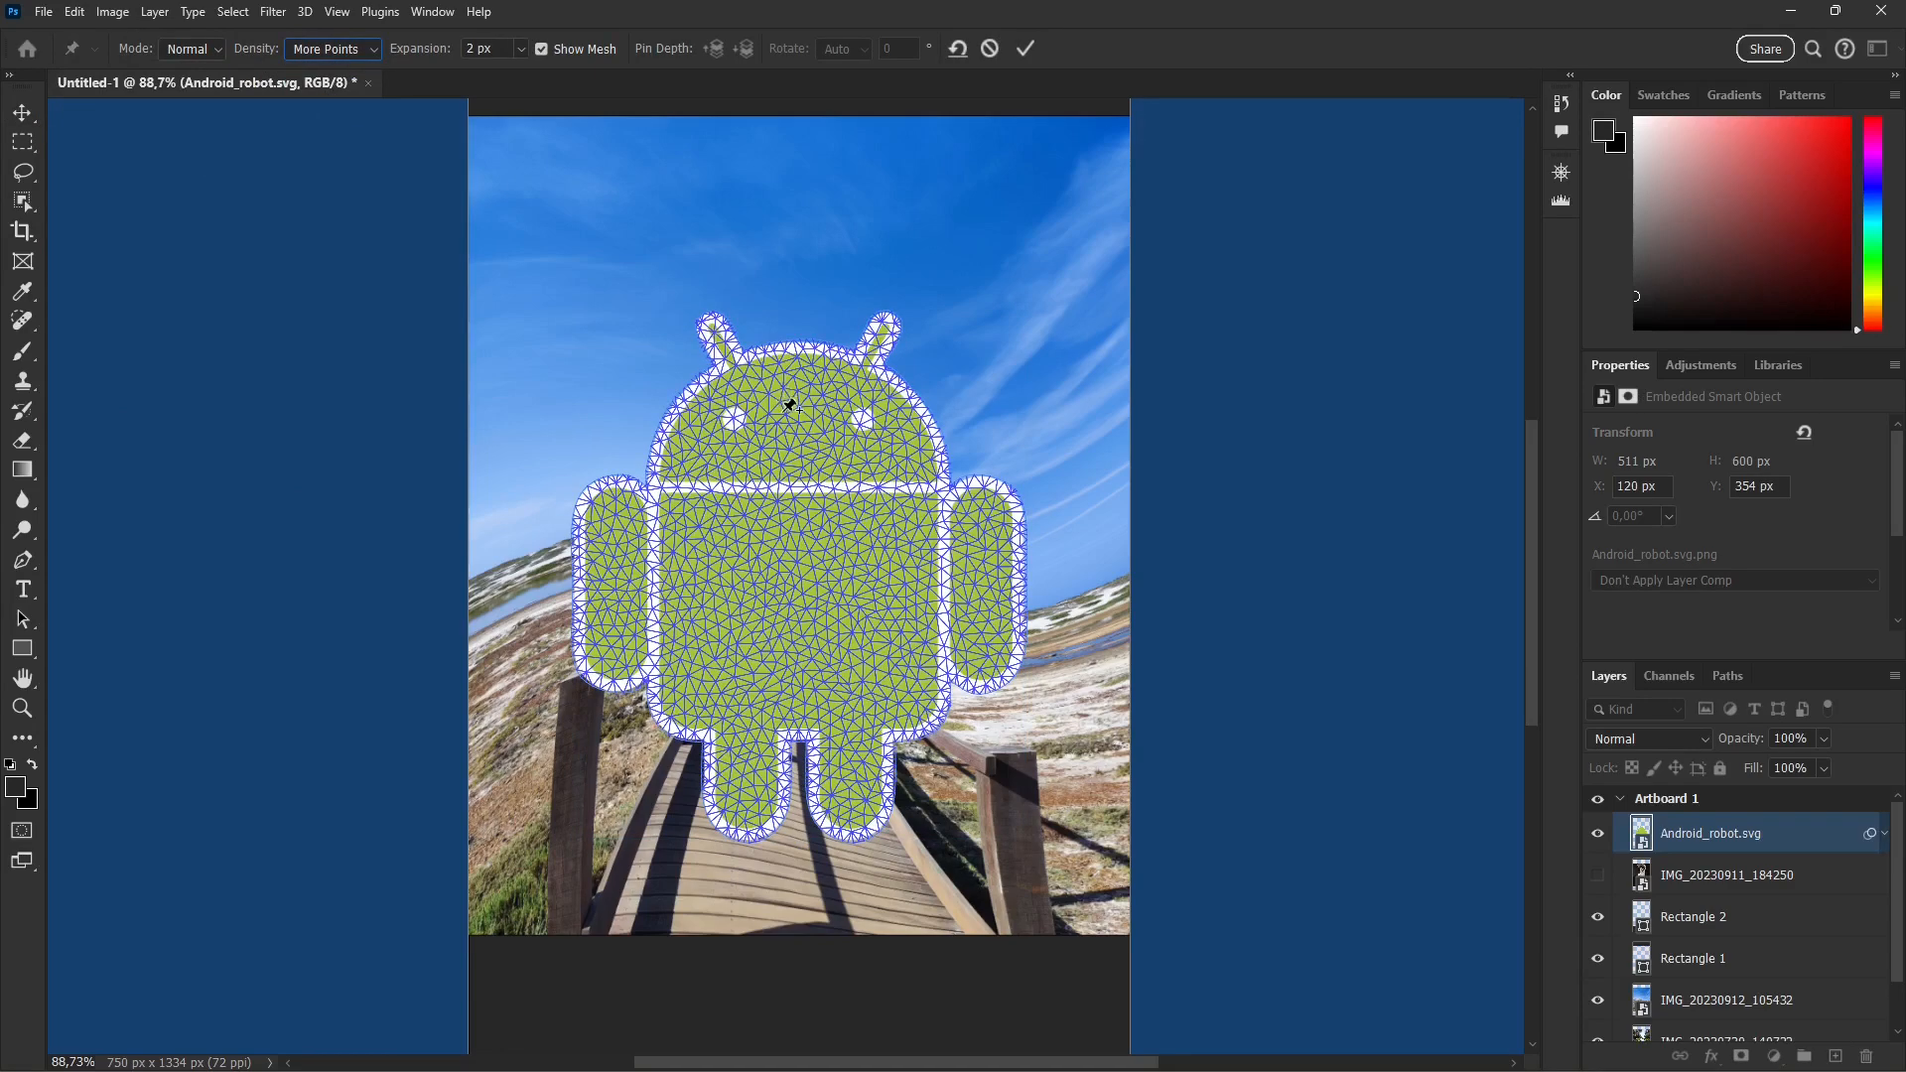
# Step: Toggle the puppet mesh display off and on over the Android robot, leaving the mesh shown
pyautogui.click(541, 50)
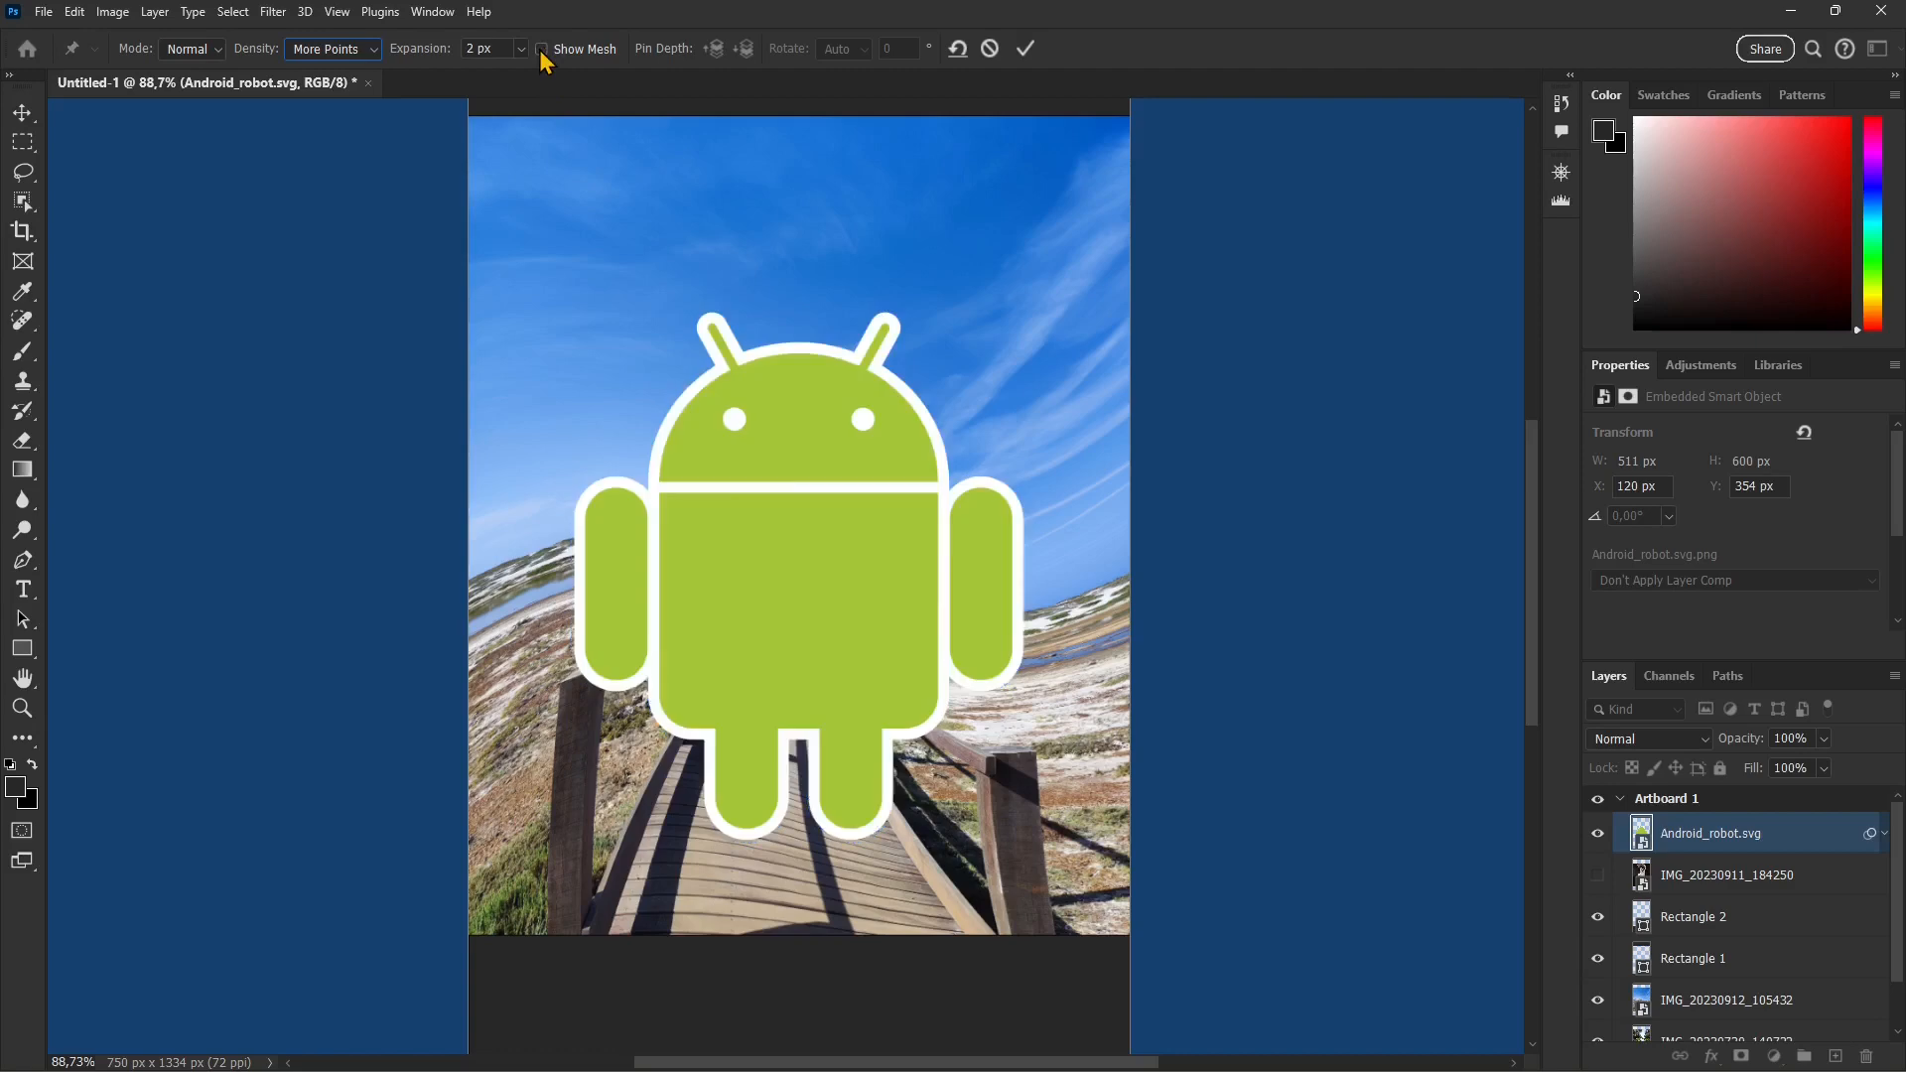
pyautogui.click(541, 49)
pyautogui.click(542, 51)
pyautogui.click(542, 51)
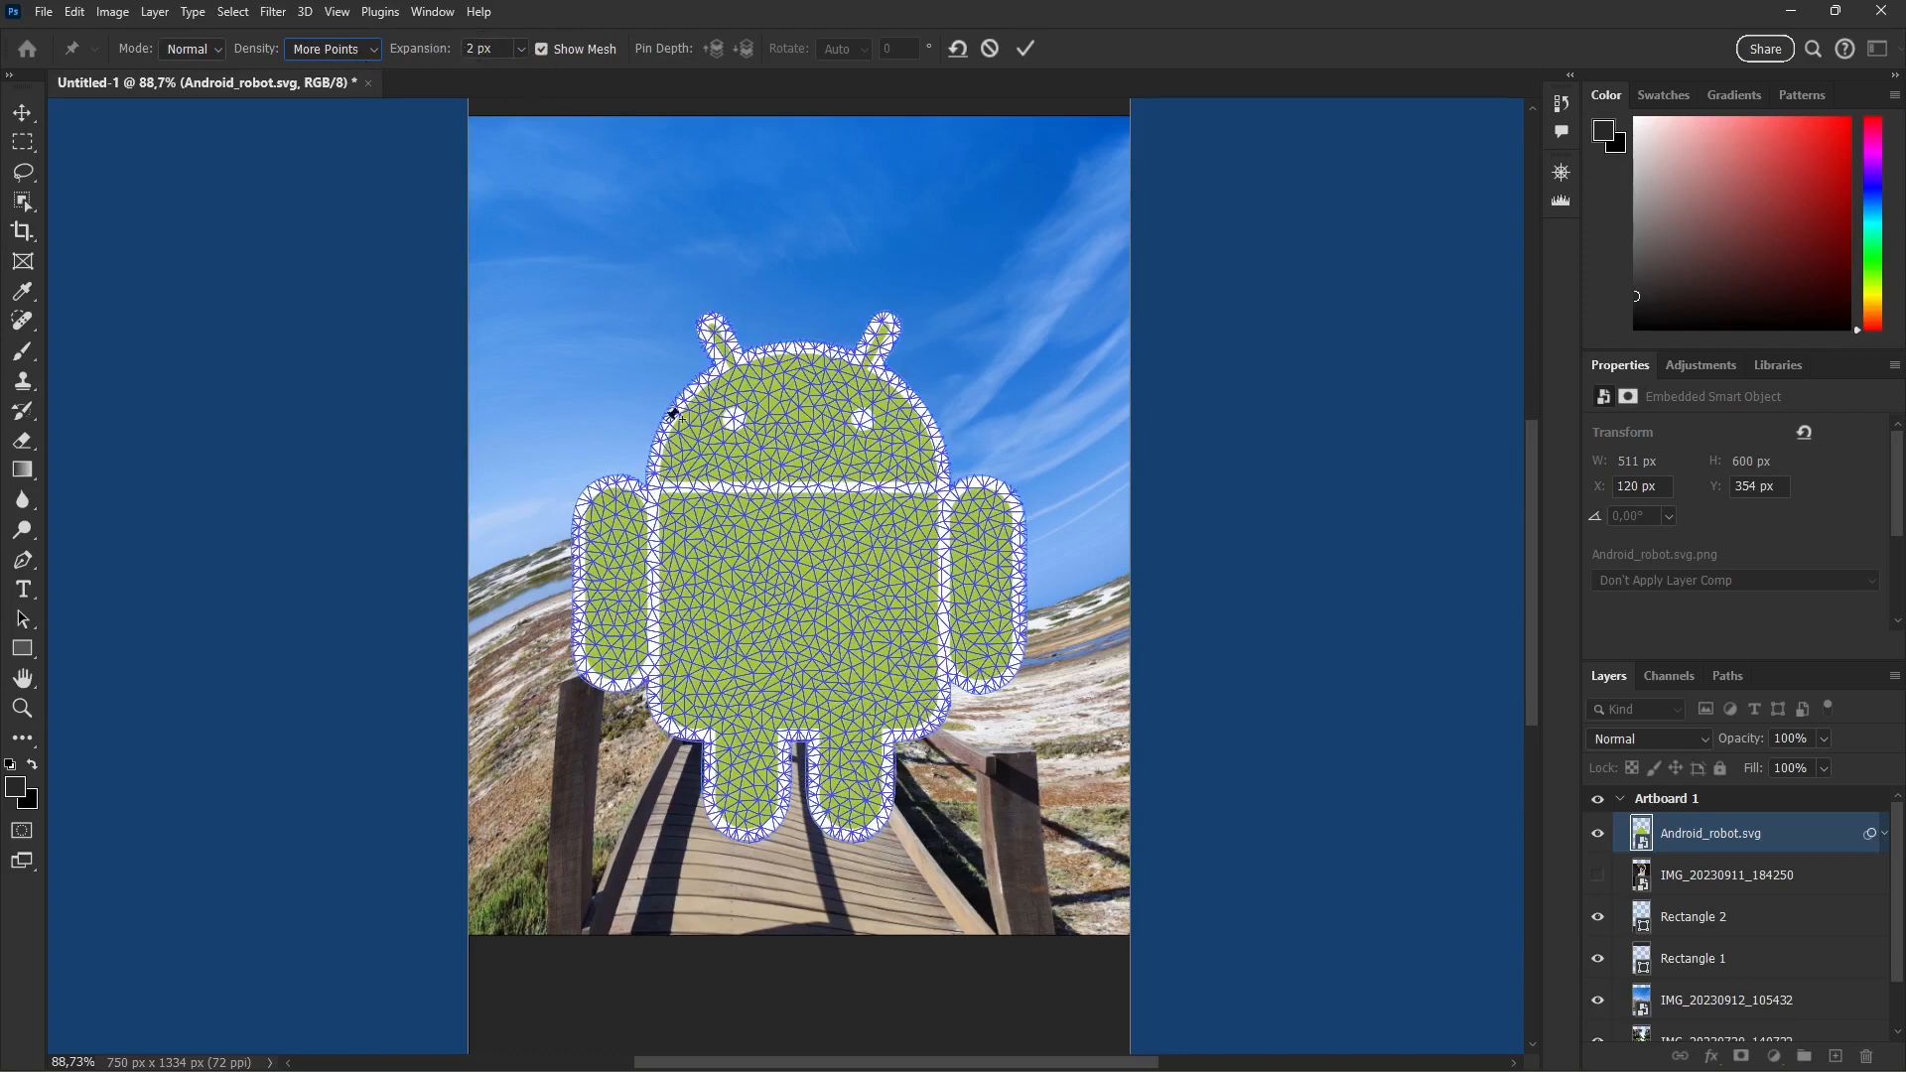
# Step: Pin the Android robot's mesh at the torso's four corners and lower centre, the middle of the head and both antenna bases
pyautogui.click(812, 481)
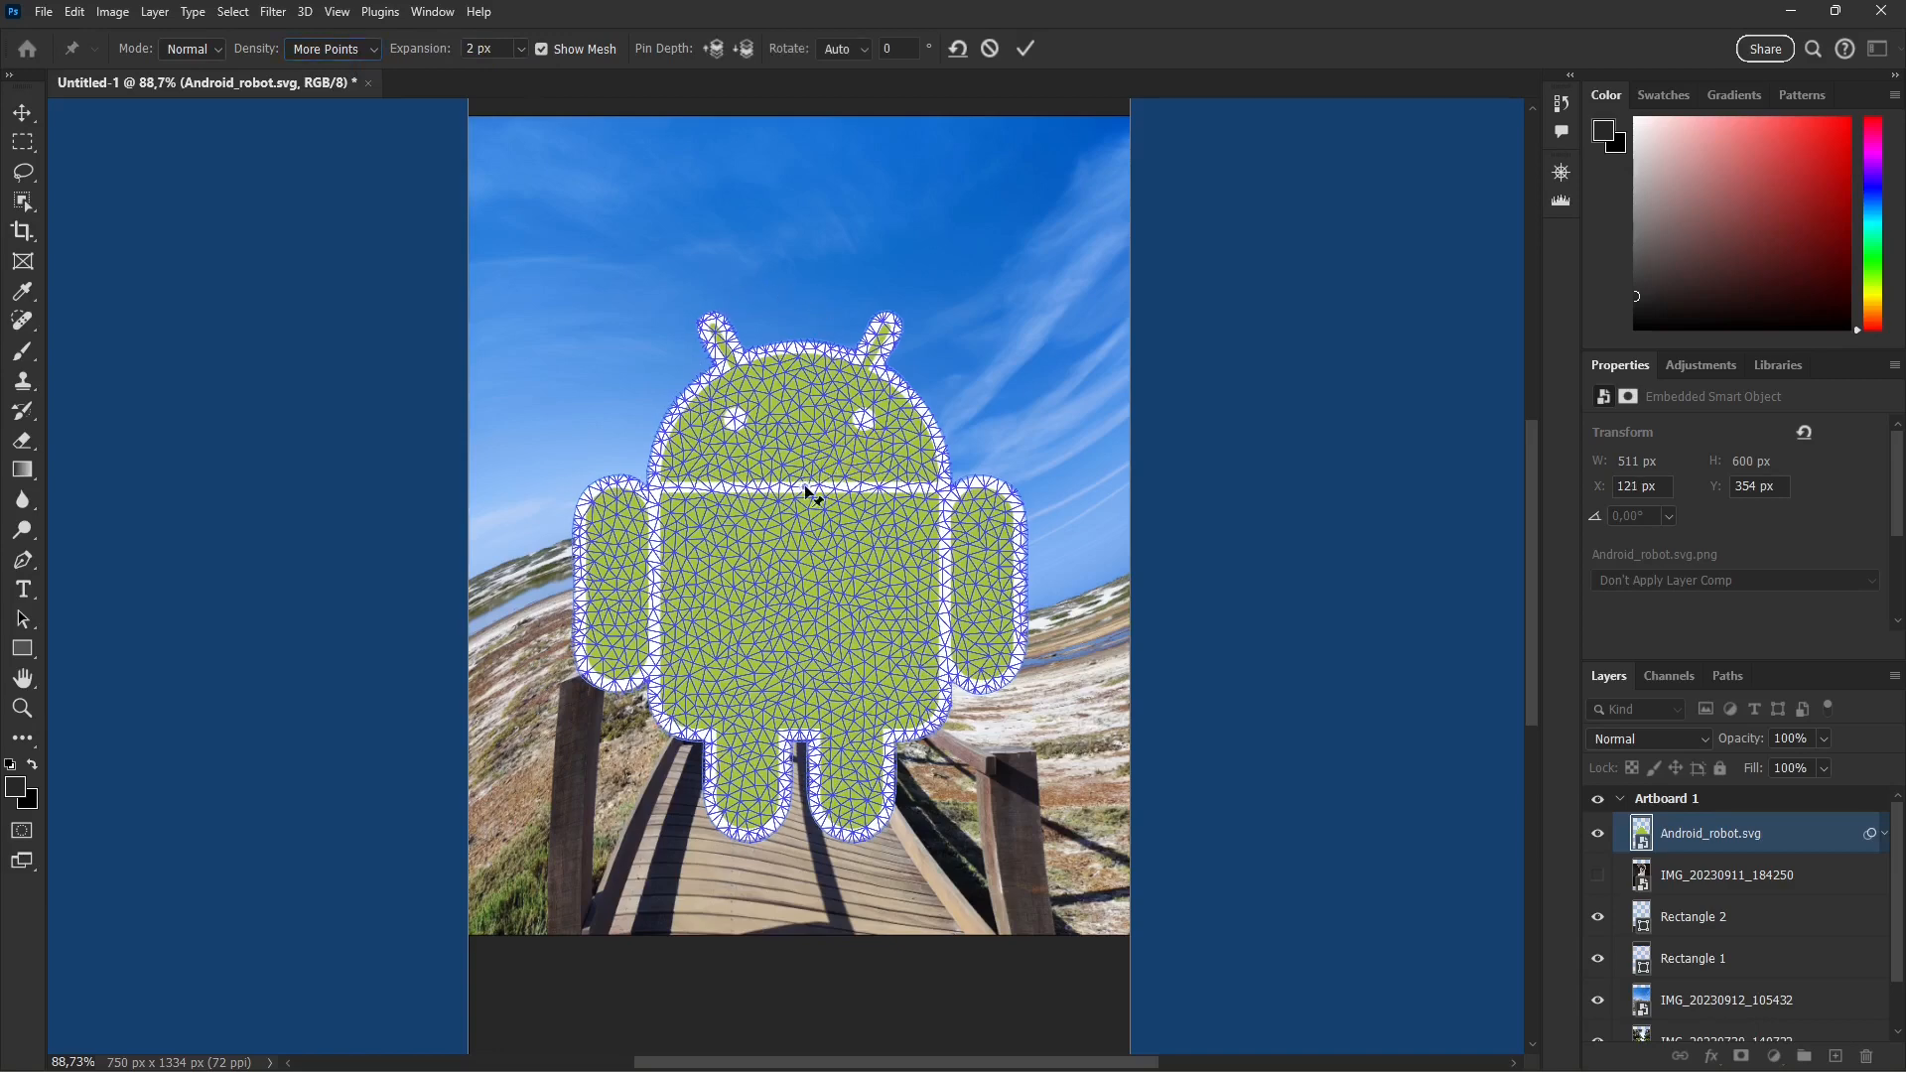
pyautogui.click(802, 722)
pyautogui.click(679, 501)
pyautogui.click(677, 706)
pyautogui.click(920, 702)
pyautogui.click(920, 506)
pyautogui.click(803, 431)
pyautogui.click(738, 376)
pyautogui.click(865, 377)
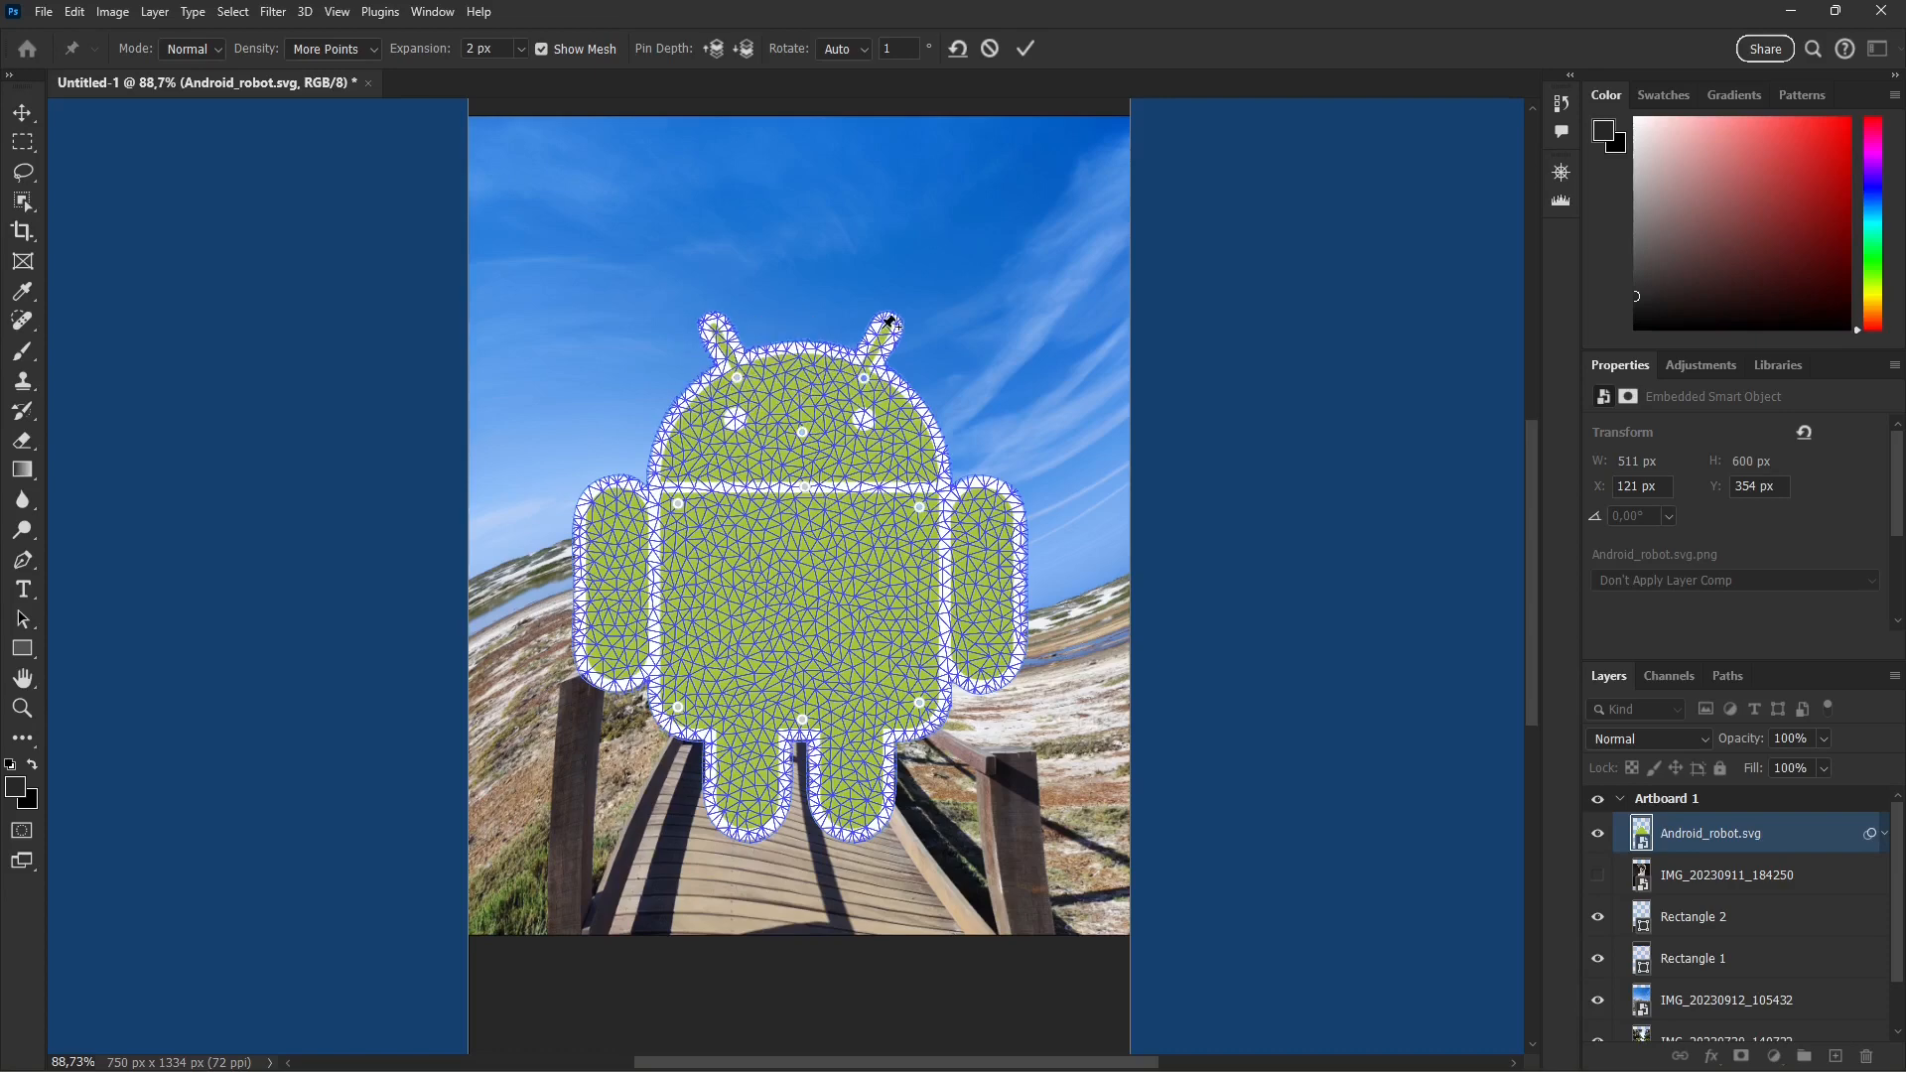
# Step: Pin the robot's antenna tips, both feet, the tops of both legs and the upper and lower ends of both arms
pyautogui.click(890, 322)
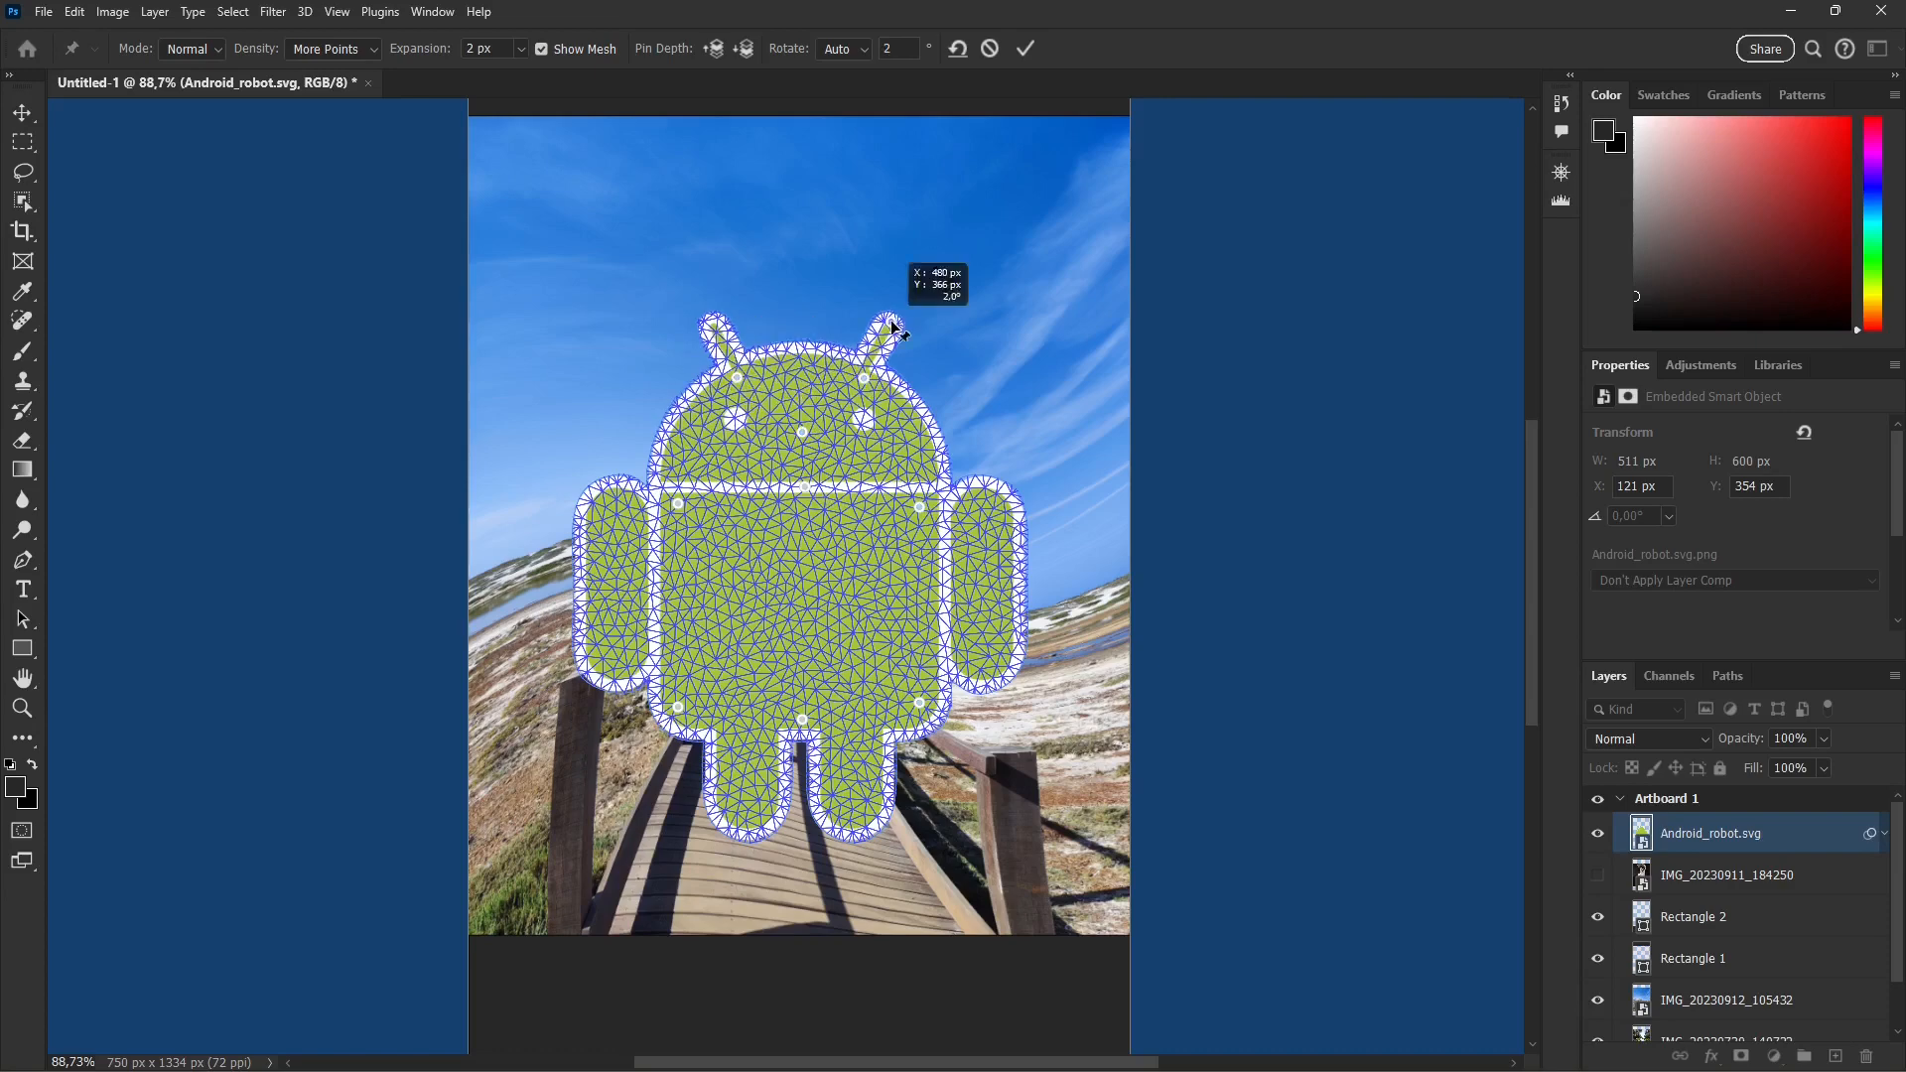
pyautogui.click(716, 321)
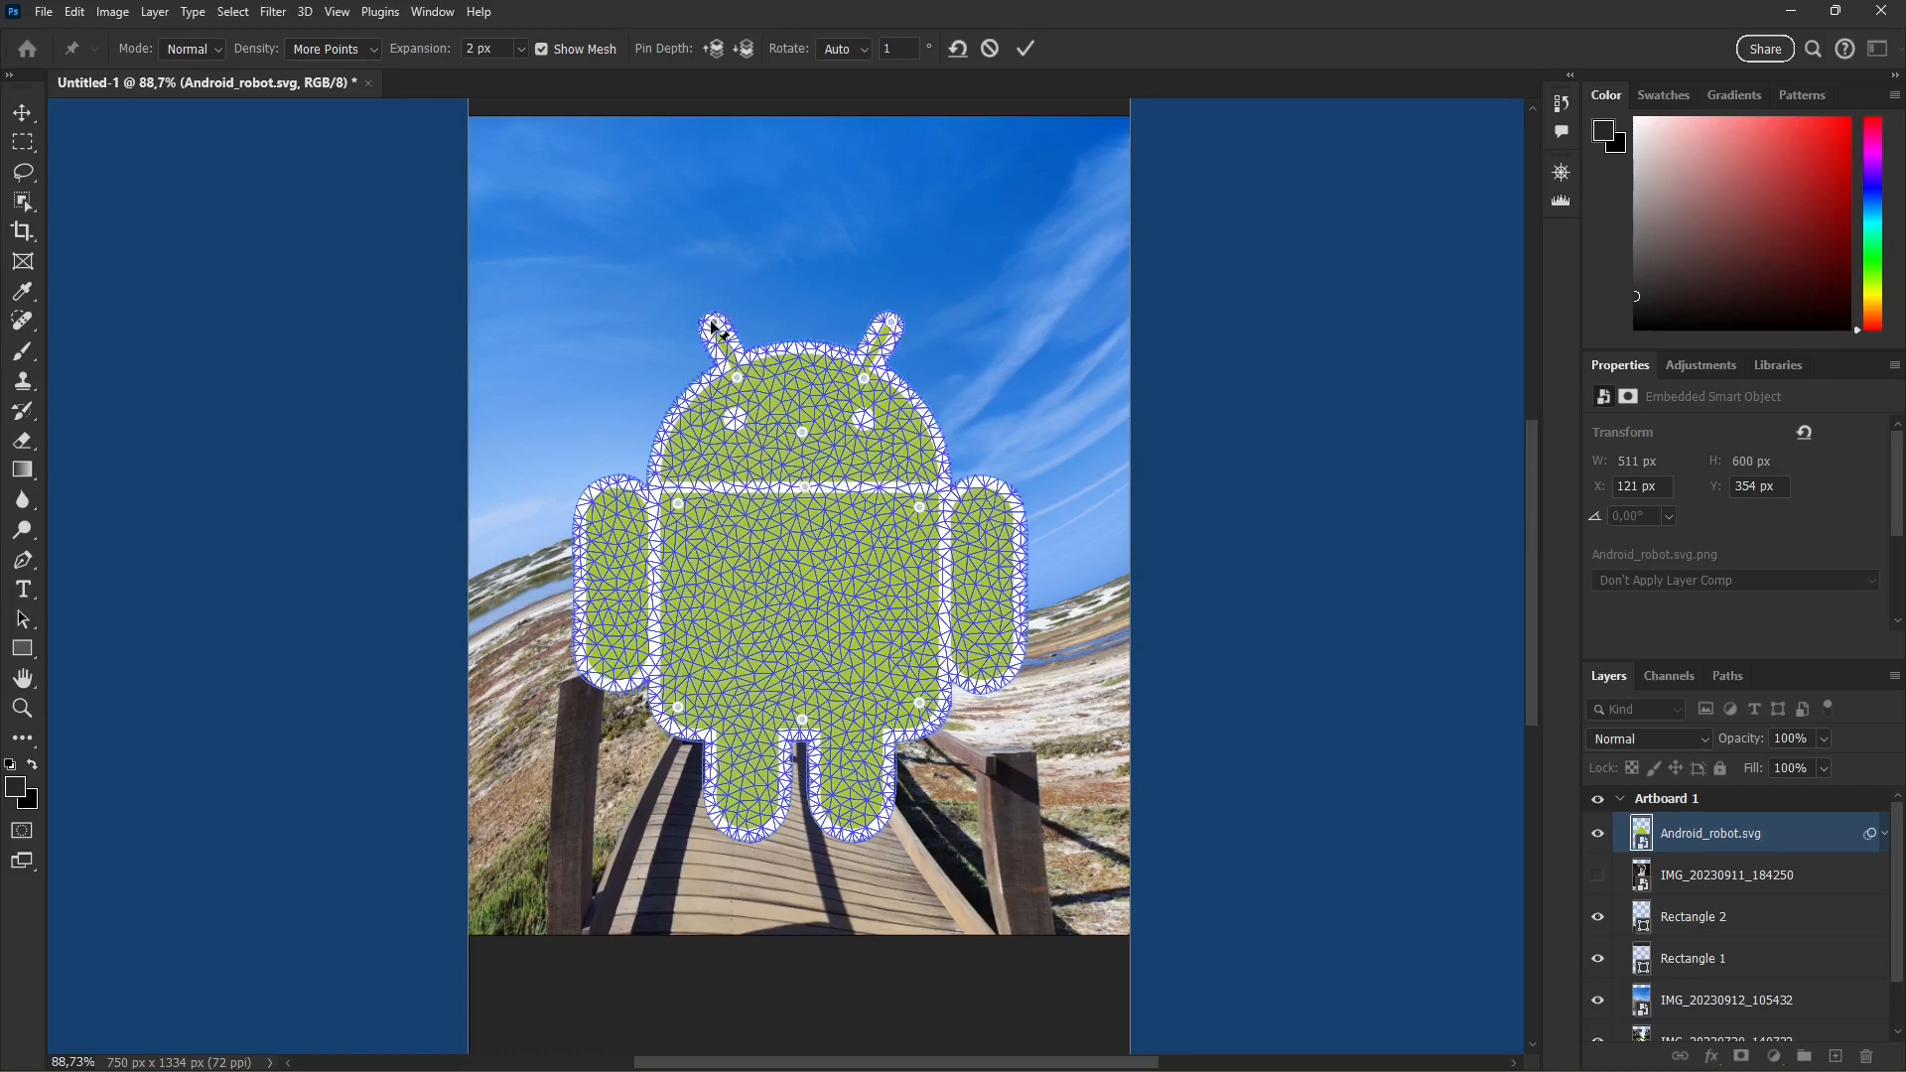
pyautogui.click(744, 826)
pyautogui.click(861, 825)
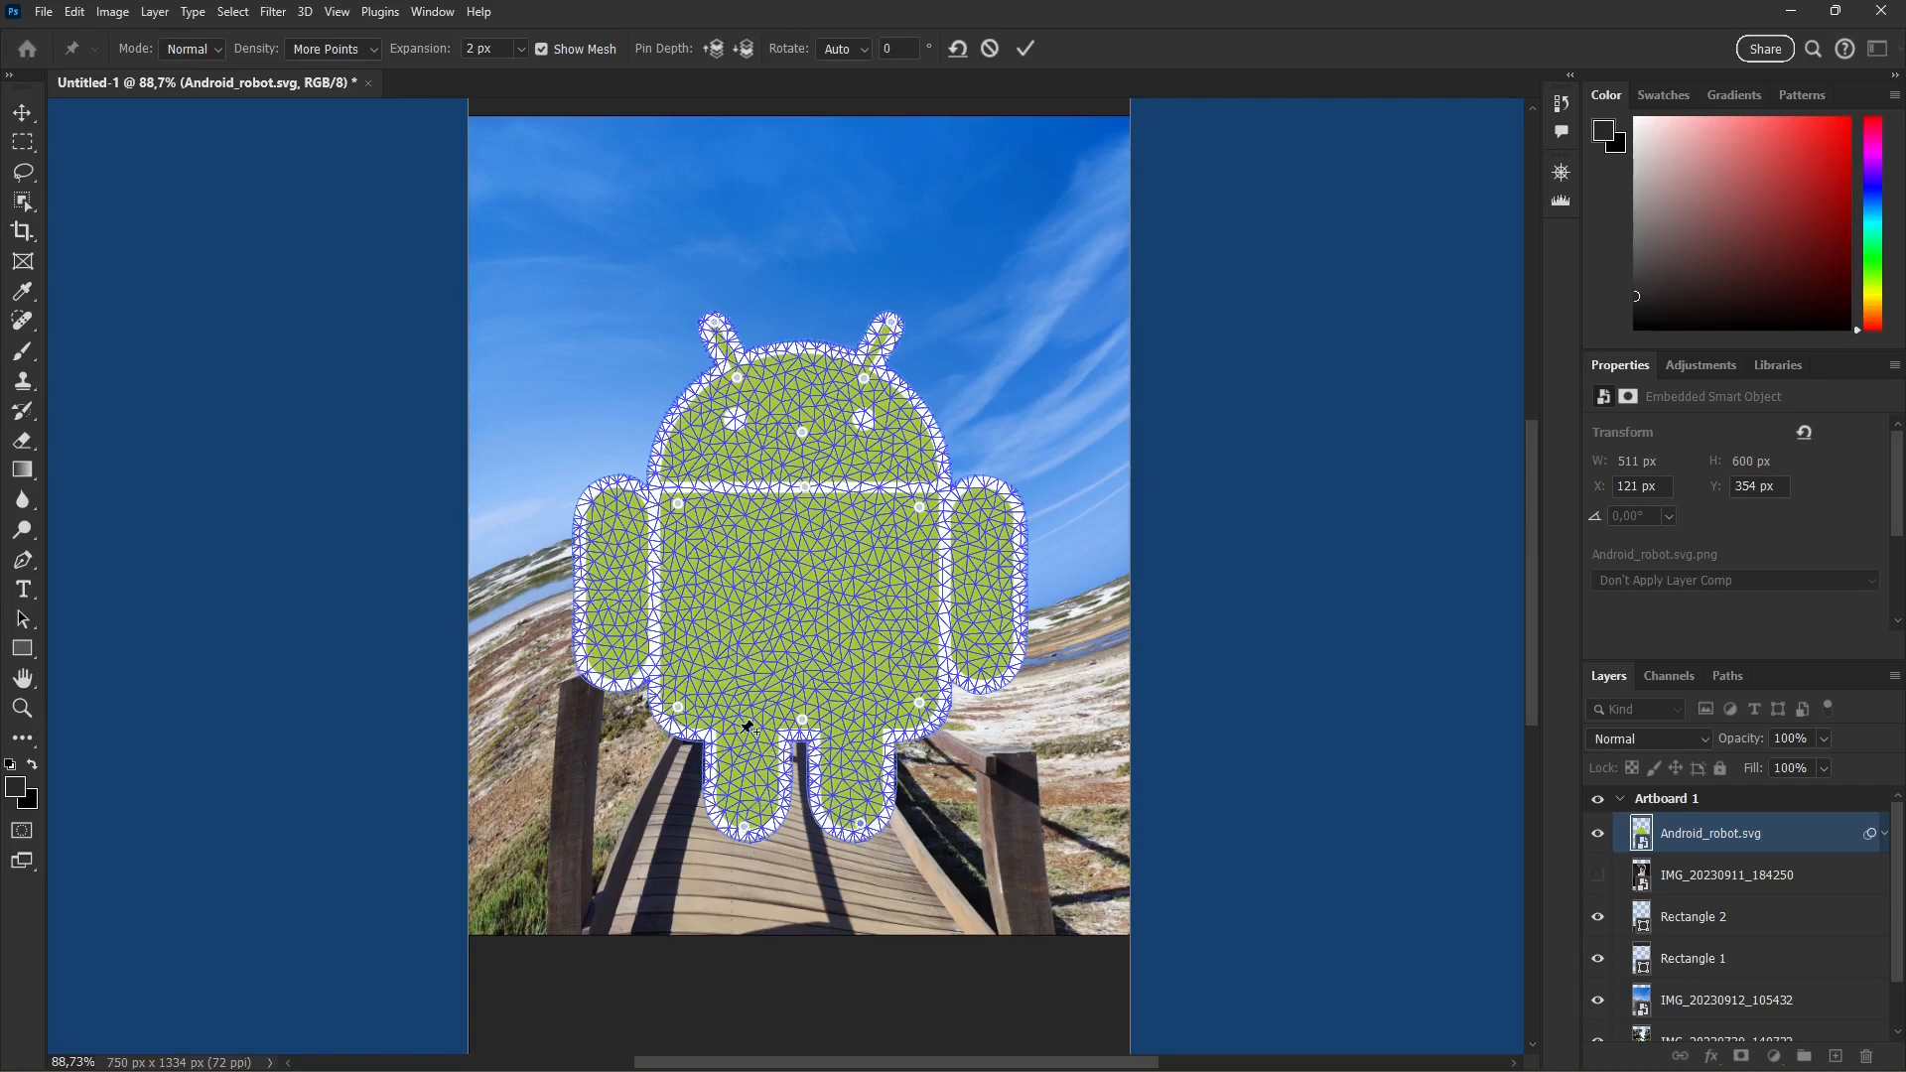
pyautogui.click(749, 739)
pyautogui.click(987, 501)
pyautogui.click(983, 673)
# Step: Bend the robot's antennae to the right and pull the torso's upper corners and both arm tops inward
pyautogui.moveTo(713, 322); pyautogui.dragTo(953, 293)
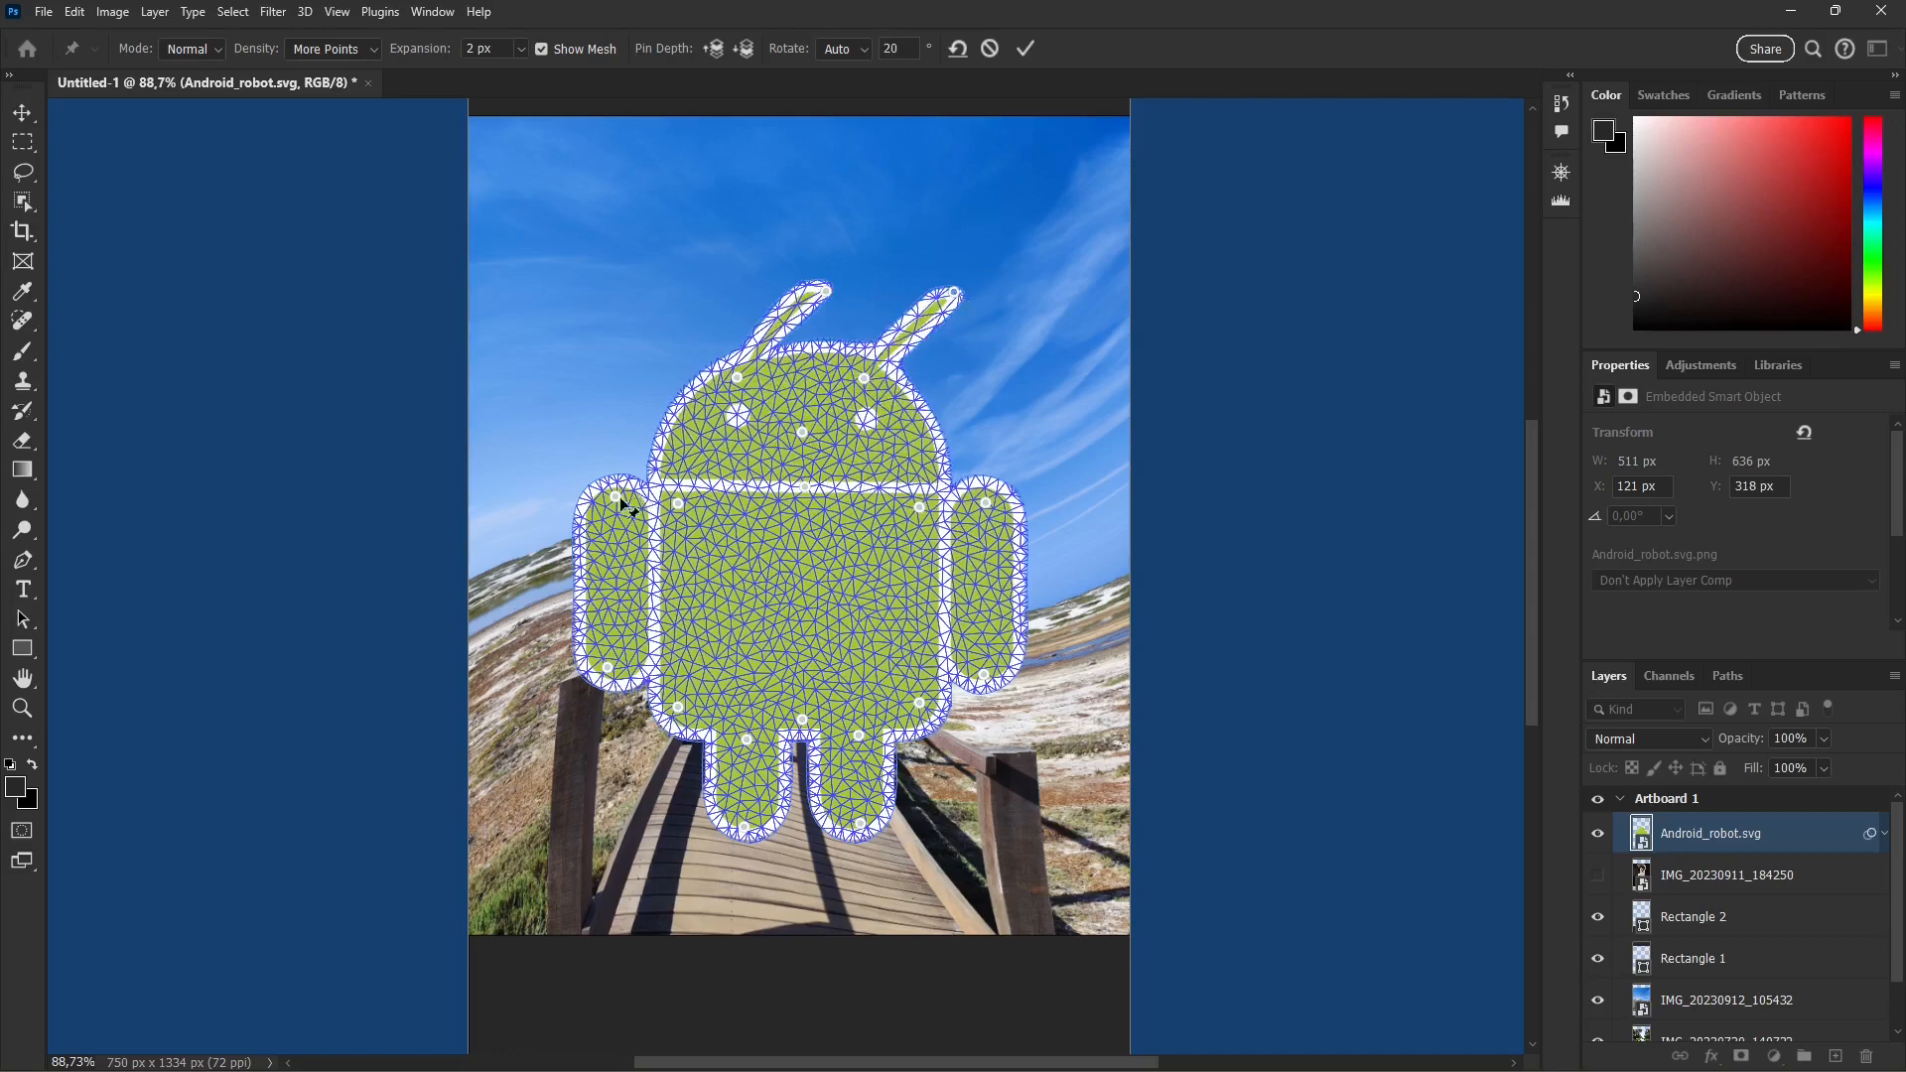
pyautogui.moveTo(617, 498); pyautogui.dragTo(746, 493)
pyautogui.click(675, 503)
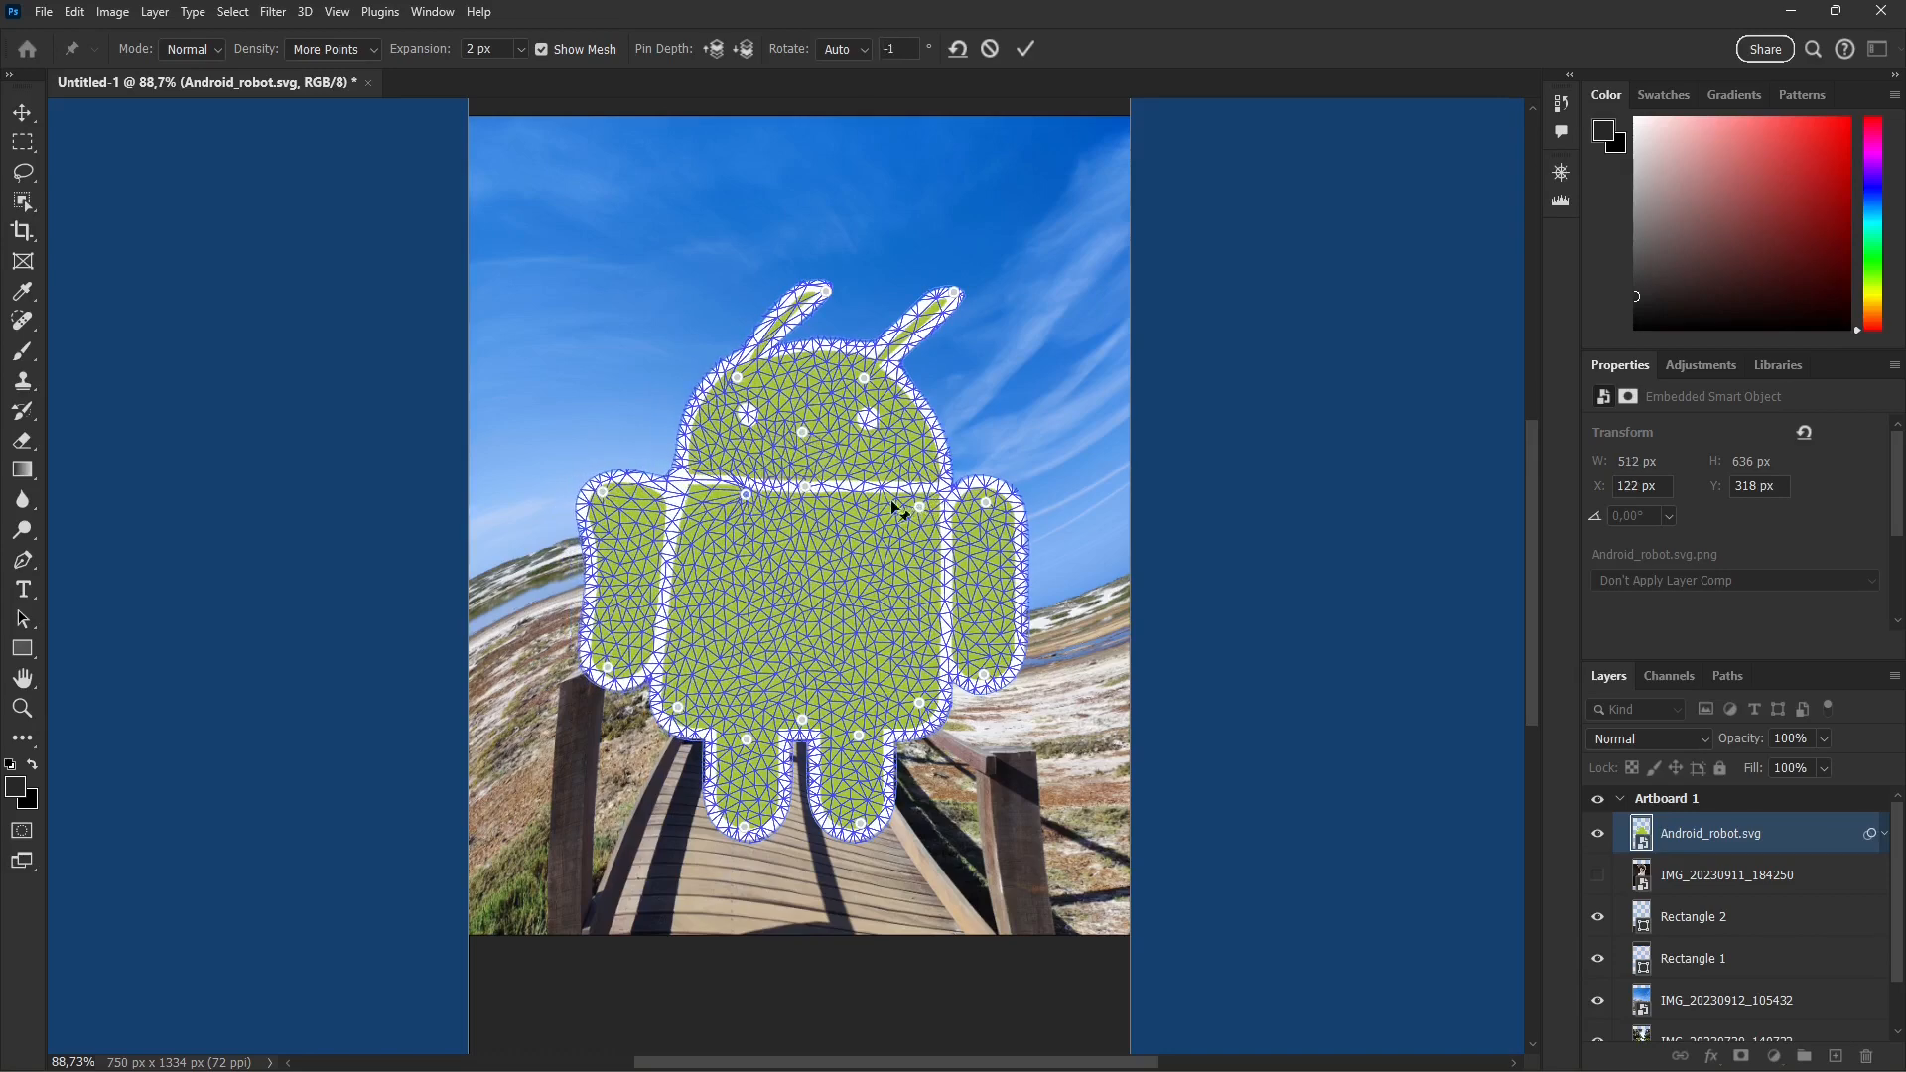
pyautogui.moveTo(919, 506); pyautogui.dragTo(866, 496)
pyautogui.moveTo(988, 506); pyautogui.dragTo(919, 493)
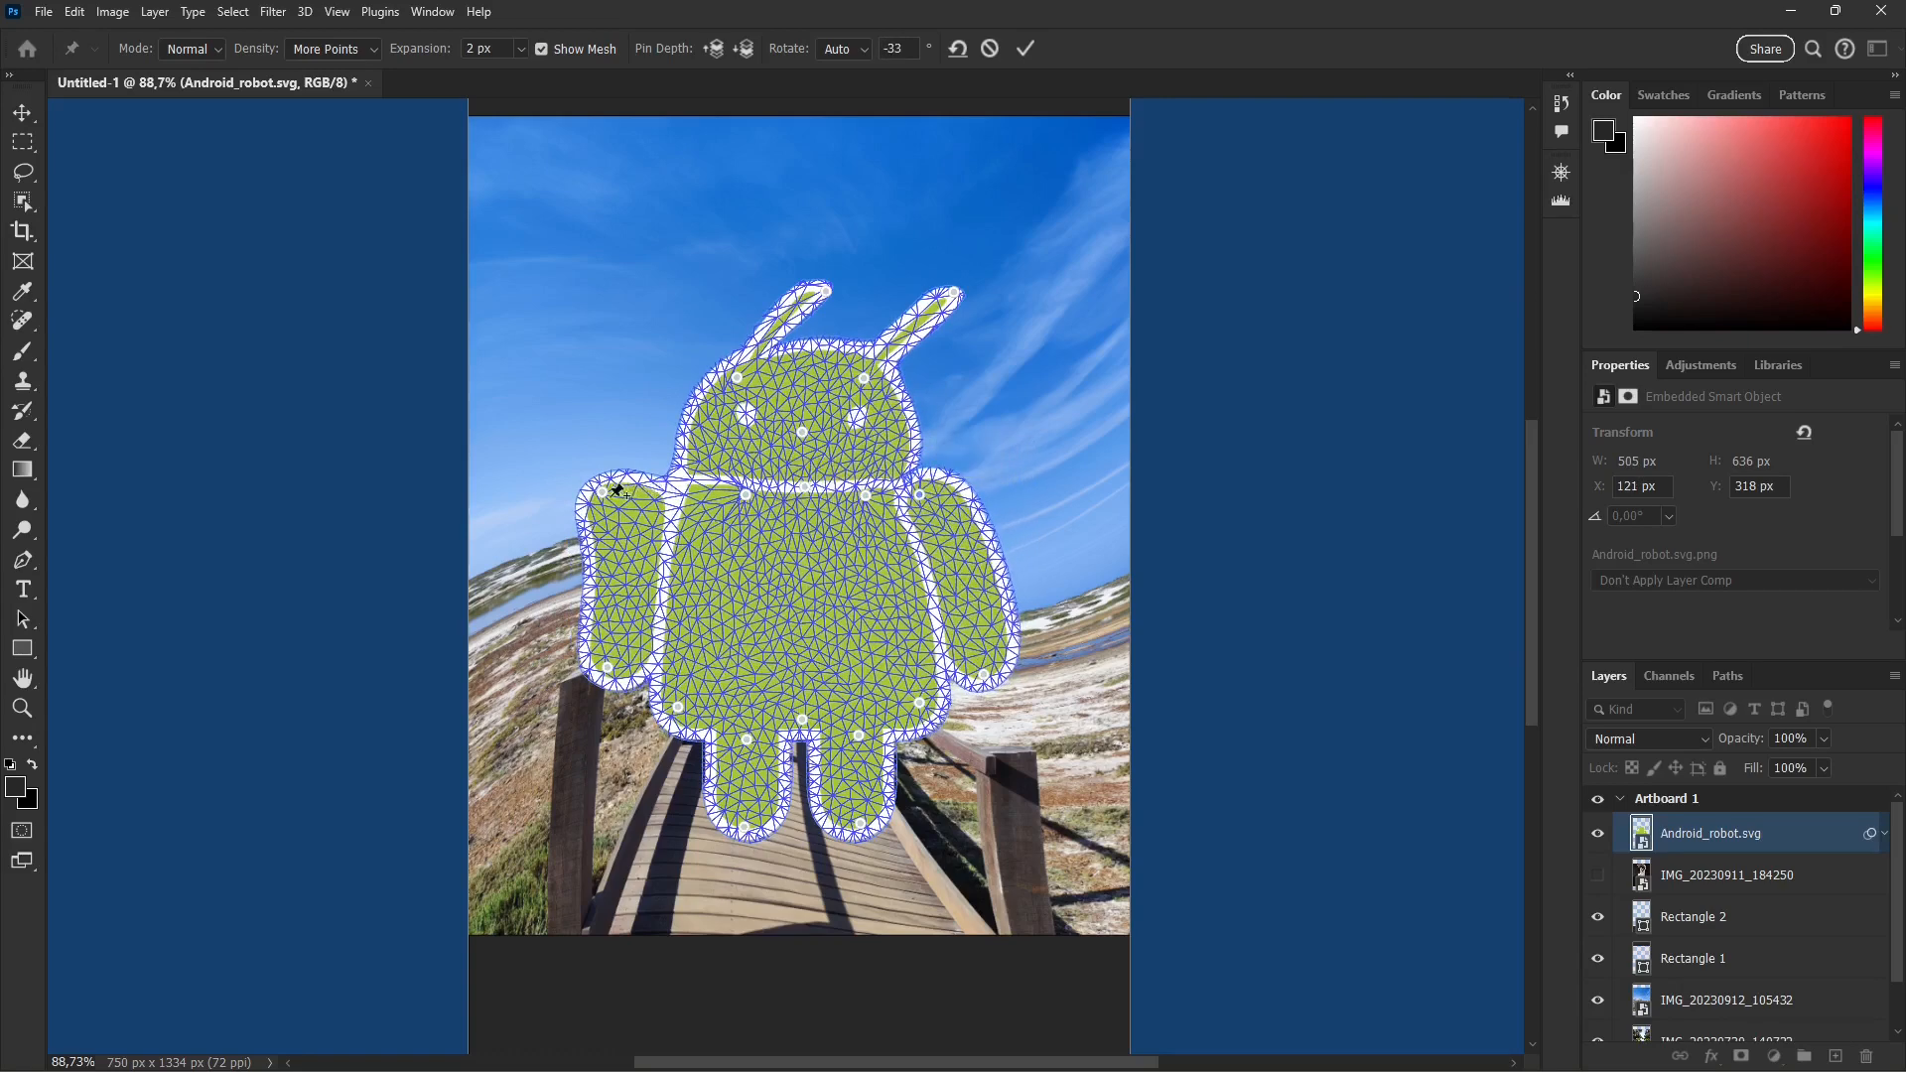
pyautogui.moveTo(602, 491); pyautogui.dragTo(656, 490)
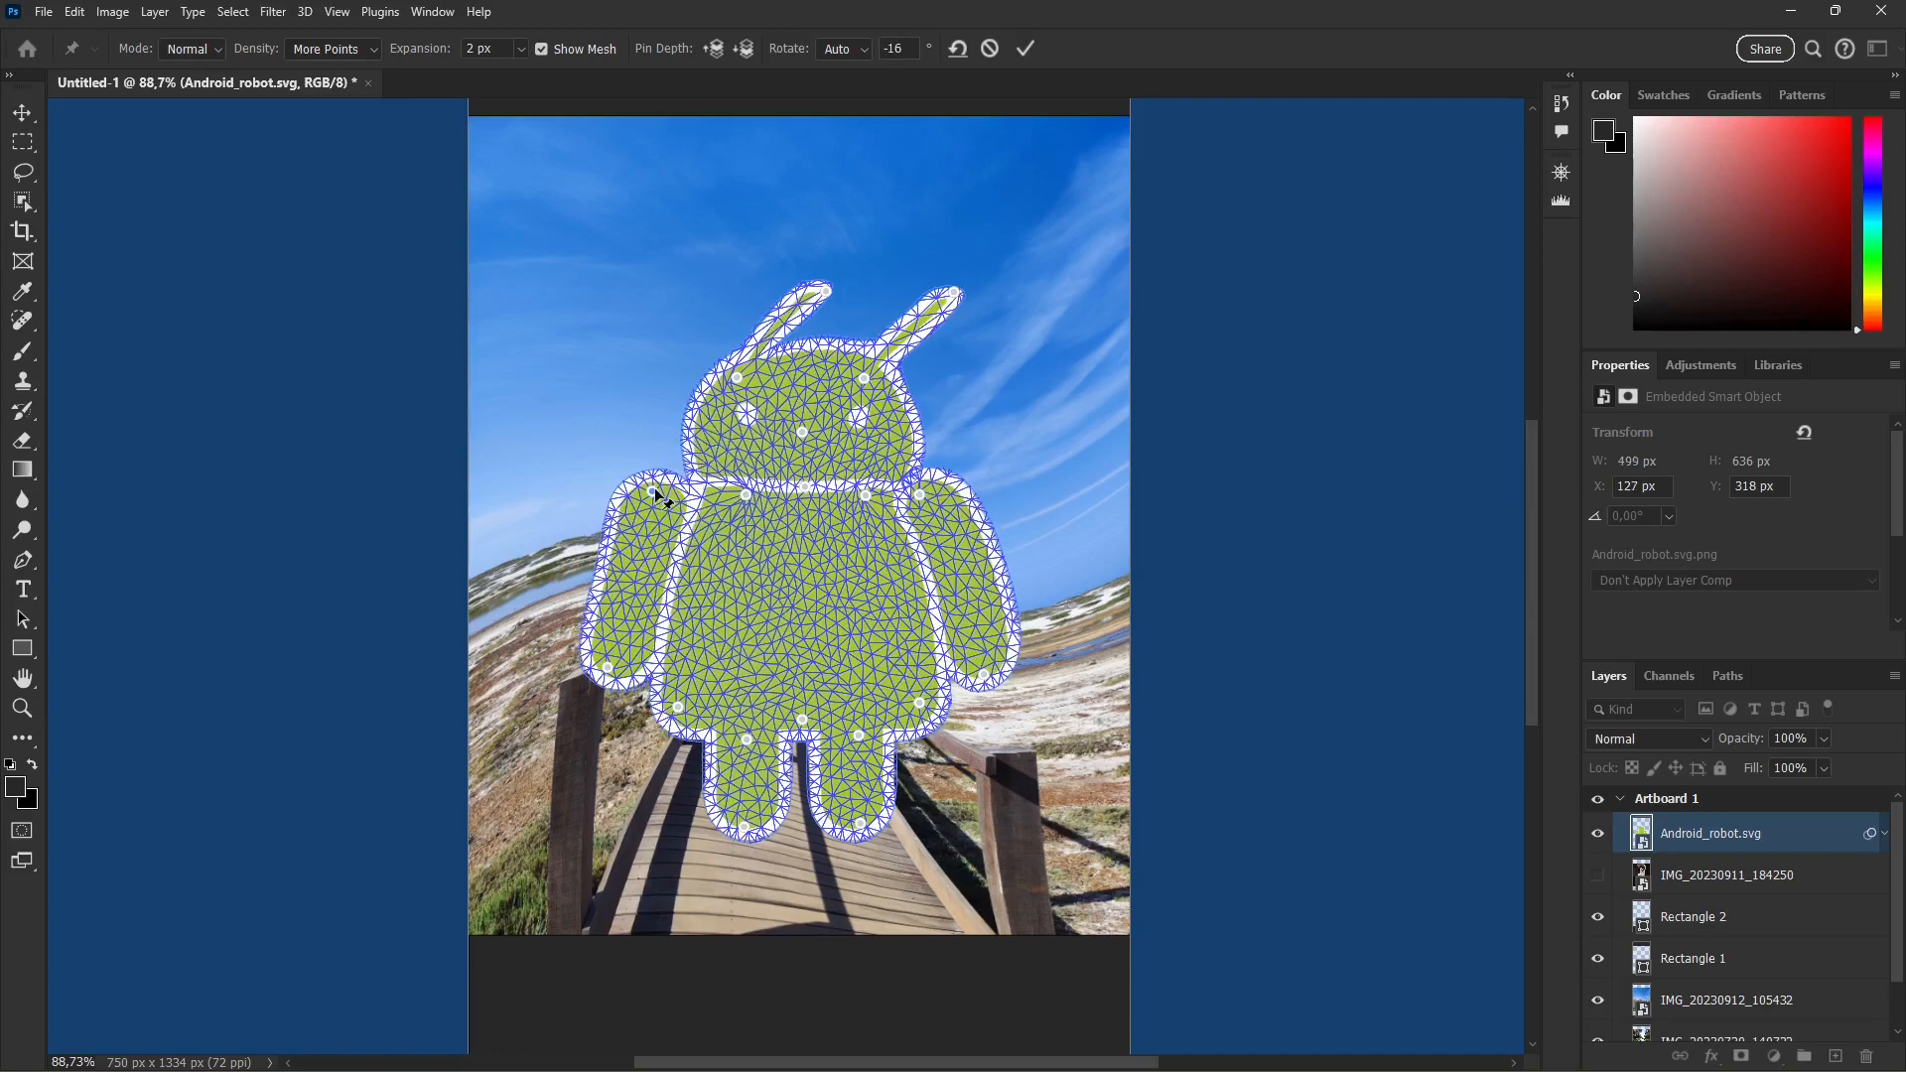
# Step: Replace the pin at the robot's left shoulder and rotate it to about 117°, and the opposite shoulder's pin to about 126°
pyautogui.press('alt')
pyautogui.keyDown('alt'); pyautogui.click(653, 492); pyautogui.keyUp('alt')
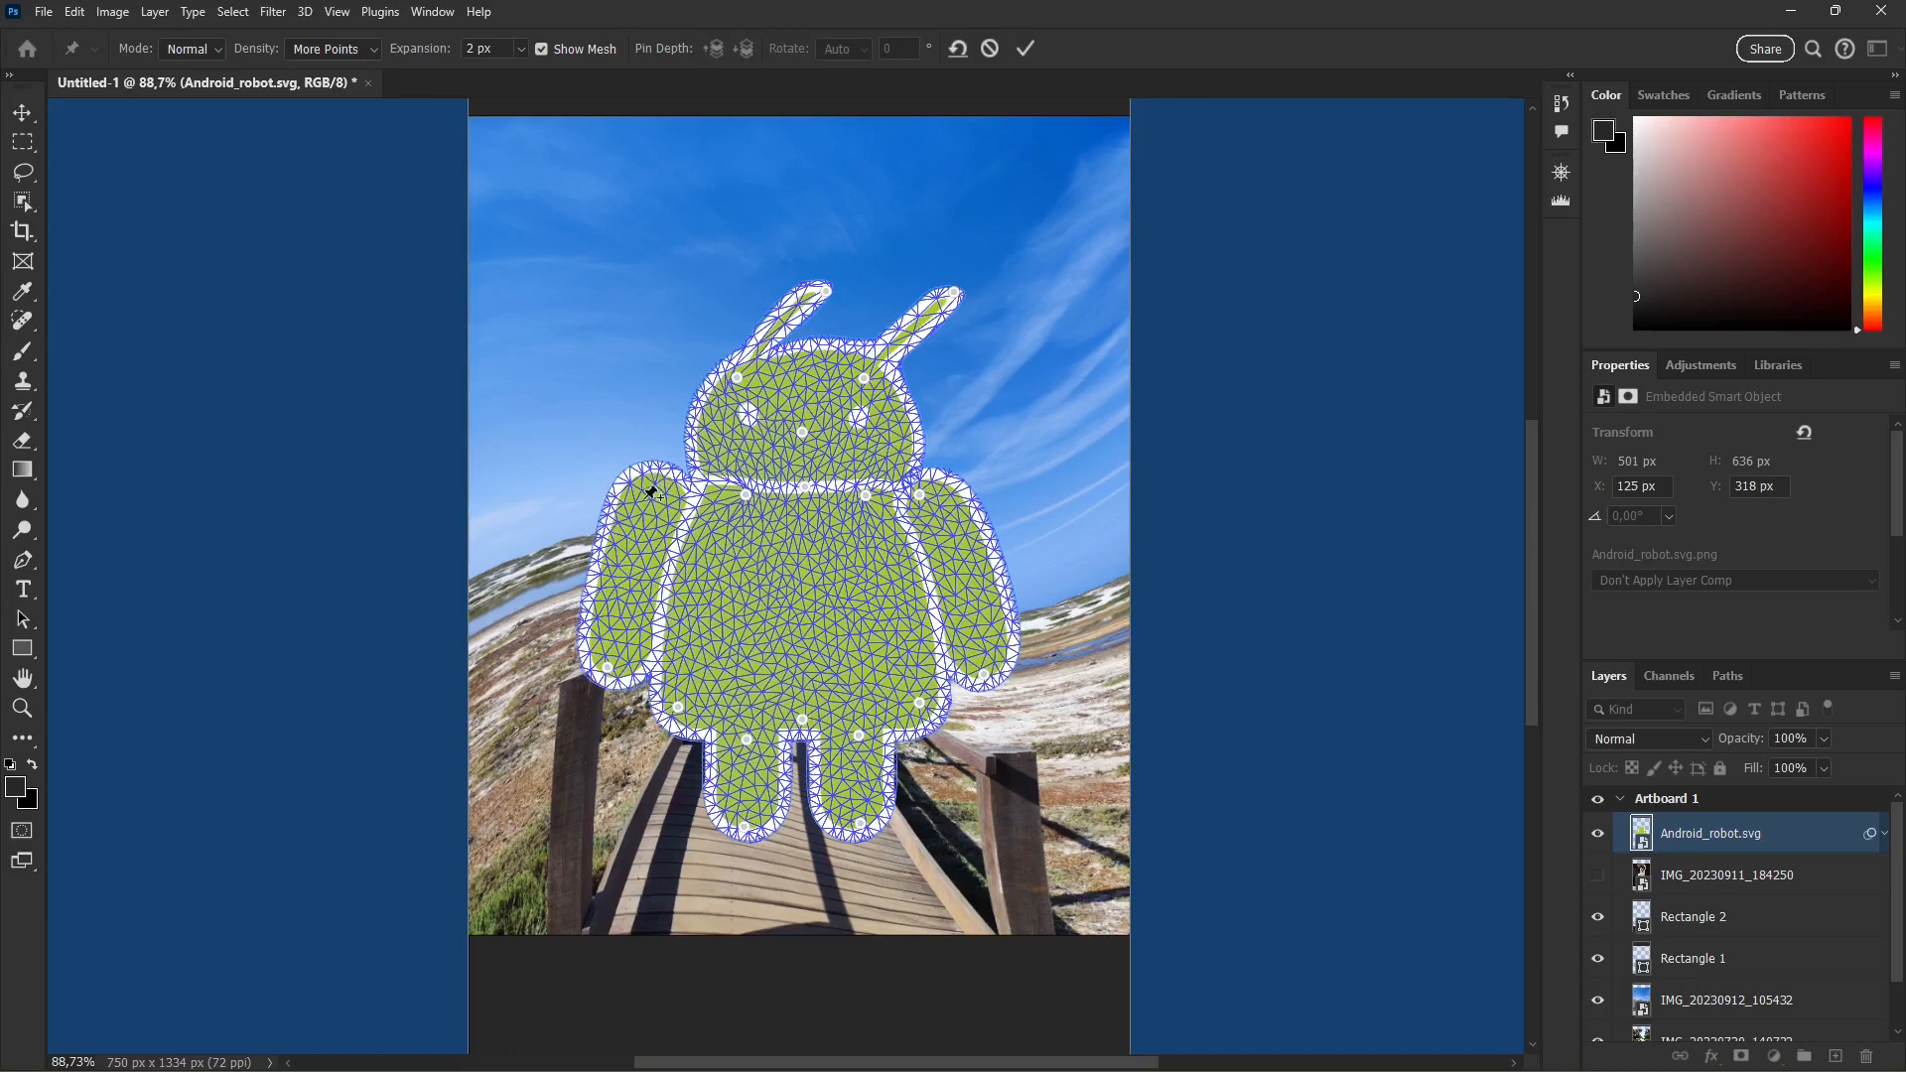
pyautogui.click(656, 487)
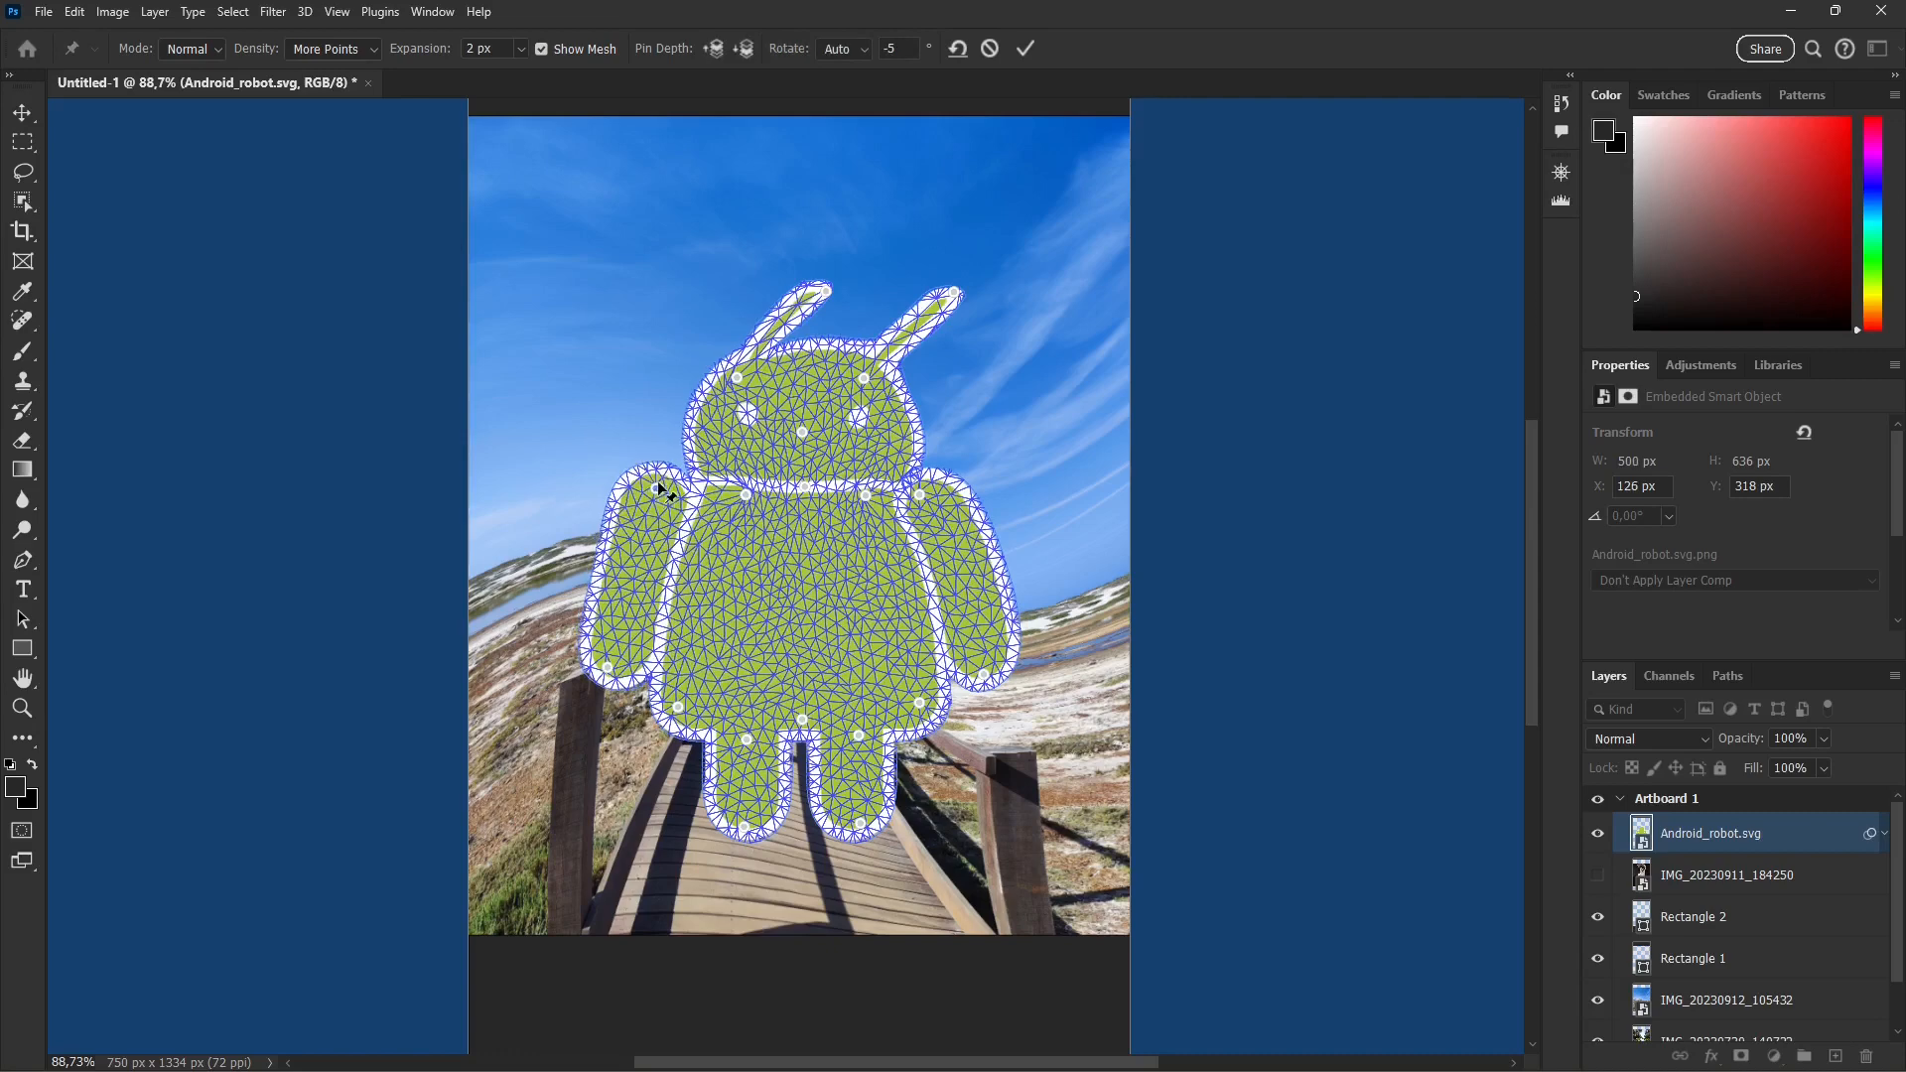
pyautogui.press('alt')
pyautogui.moveTo(666, 456); pyautogui.dragTo(677, 516)
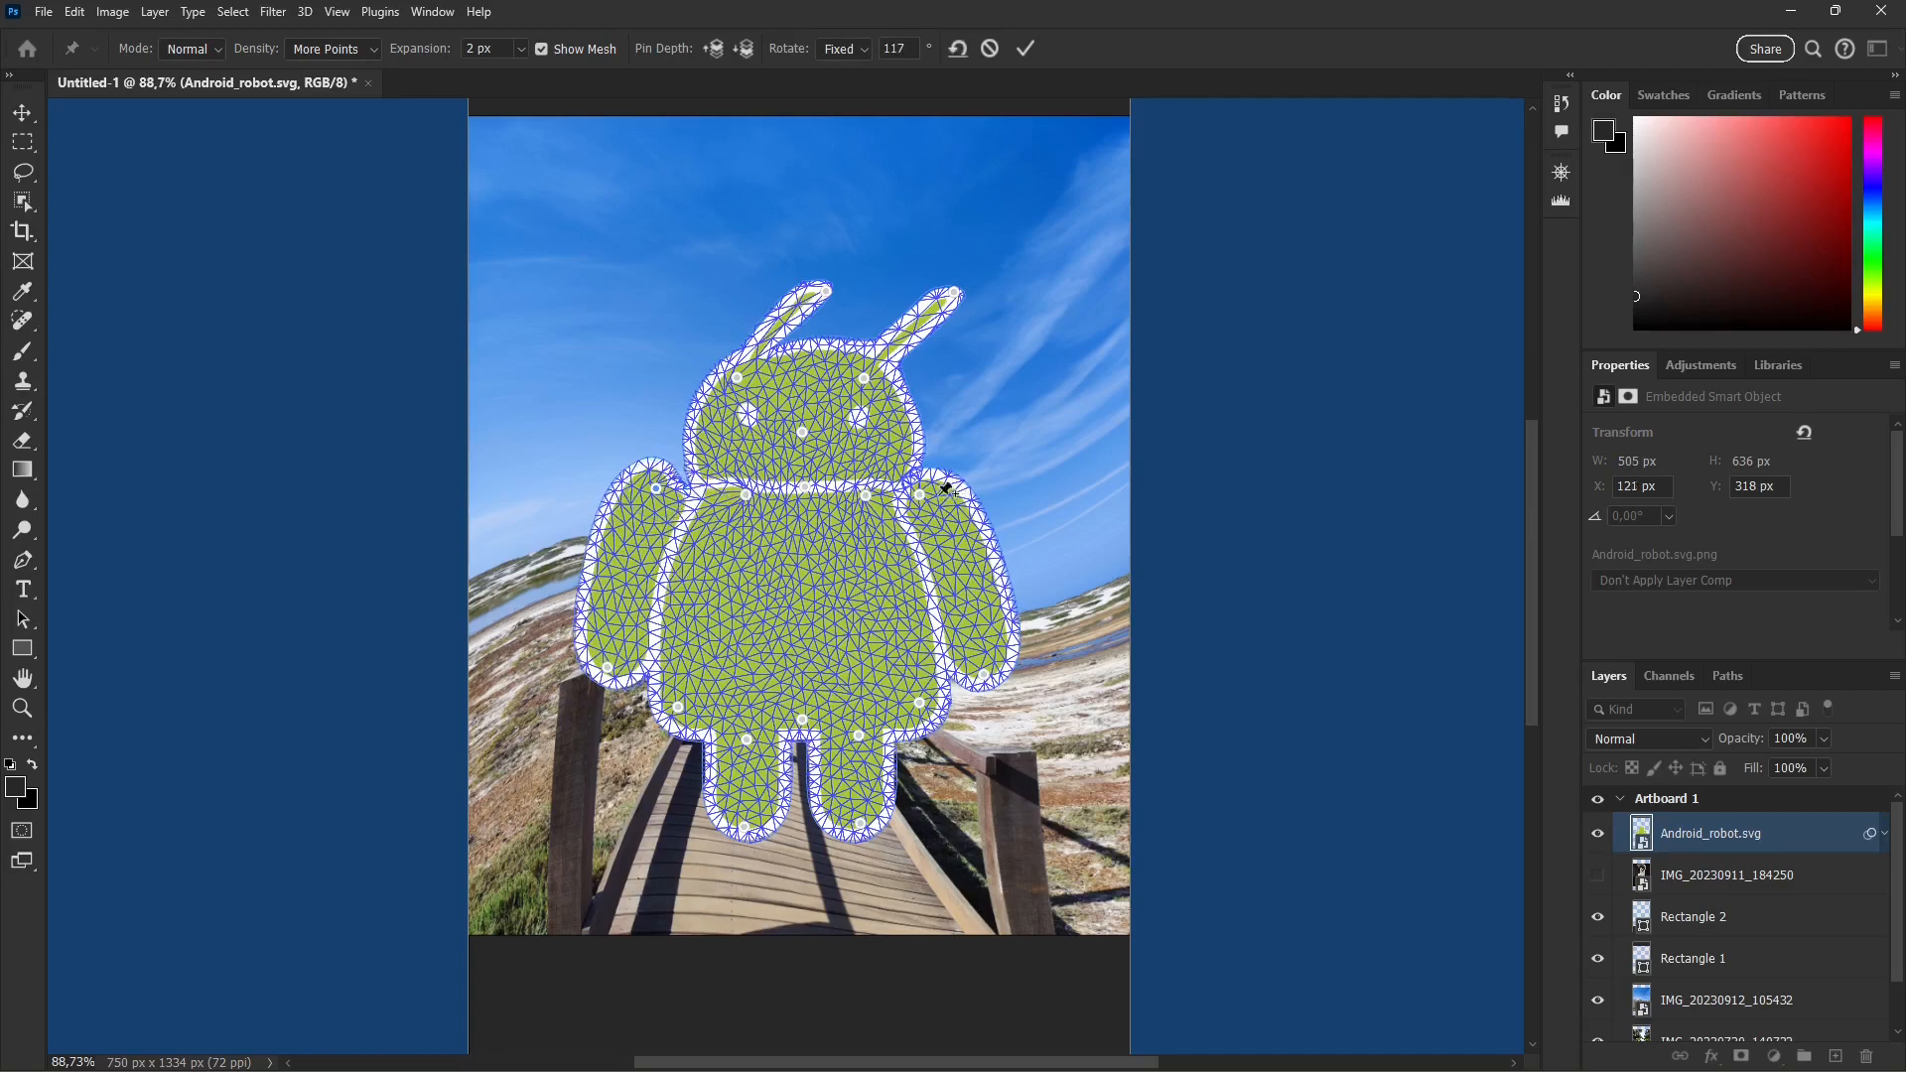
pyautogui.moveTo(926, 489)
pyautogui.mouseDown()
pyautogui.moveTo(950, 519)
pyautogui.moveTo(947, 467)
pyautogui.mouseUp()
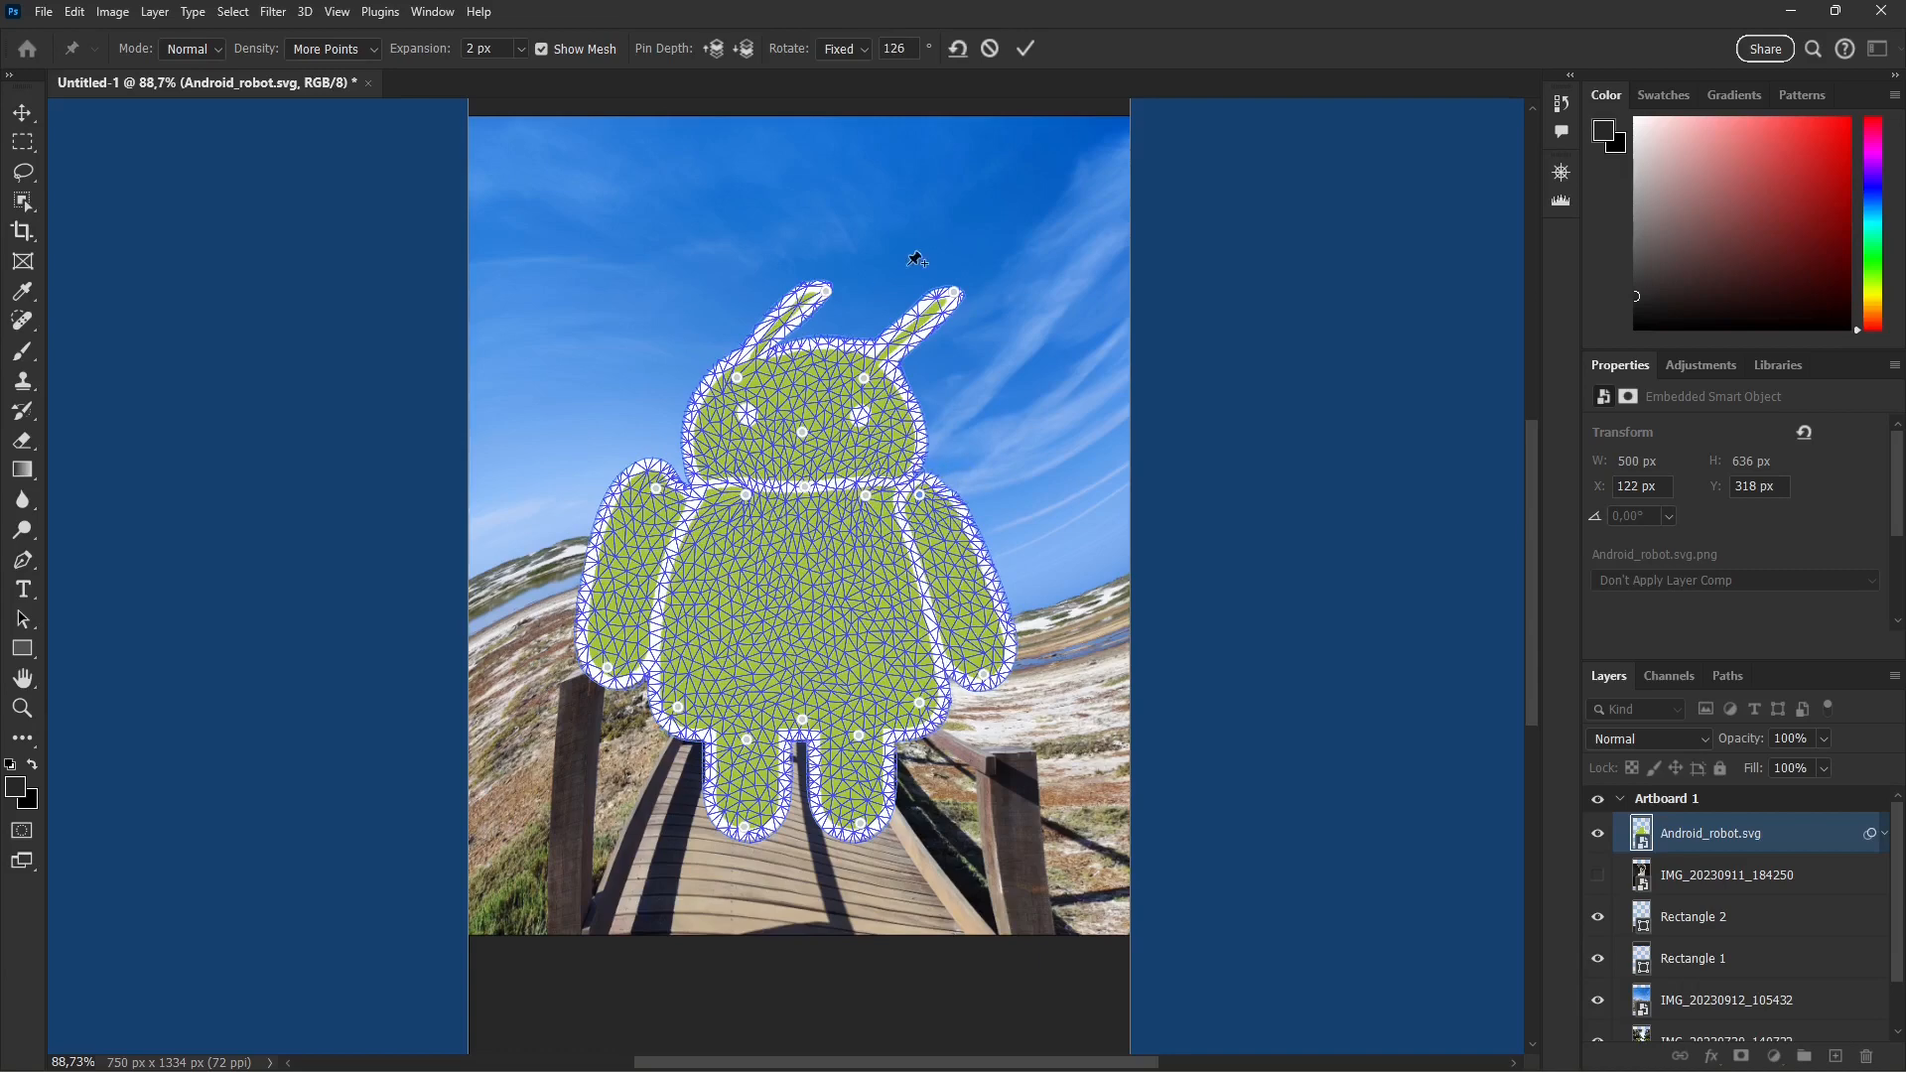
# Step: Raise the robot's head pin slightly, lower the crotch pin and stretch both feet downward and to the left
pyautogui.moveTo(806, 431)
pyautogui.mouseDown()
pyautogui.moveTo(800, 478)
pyautogui.moveTo(808, 415)
pyautogui.mouseUp()
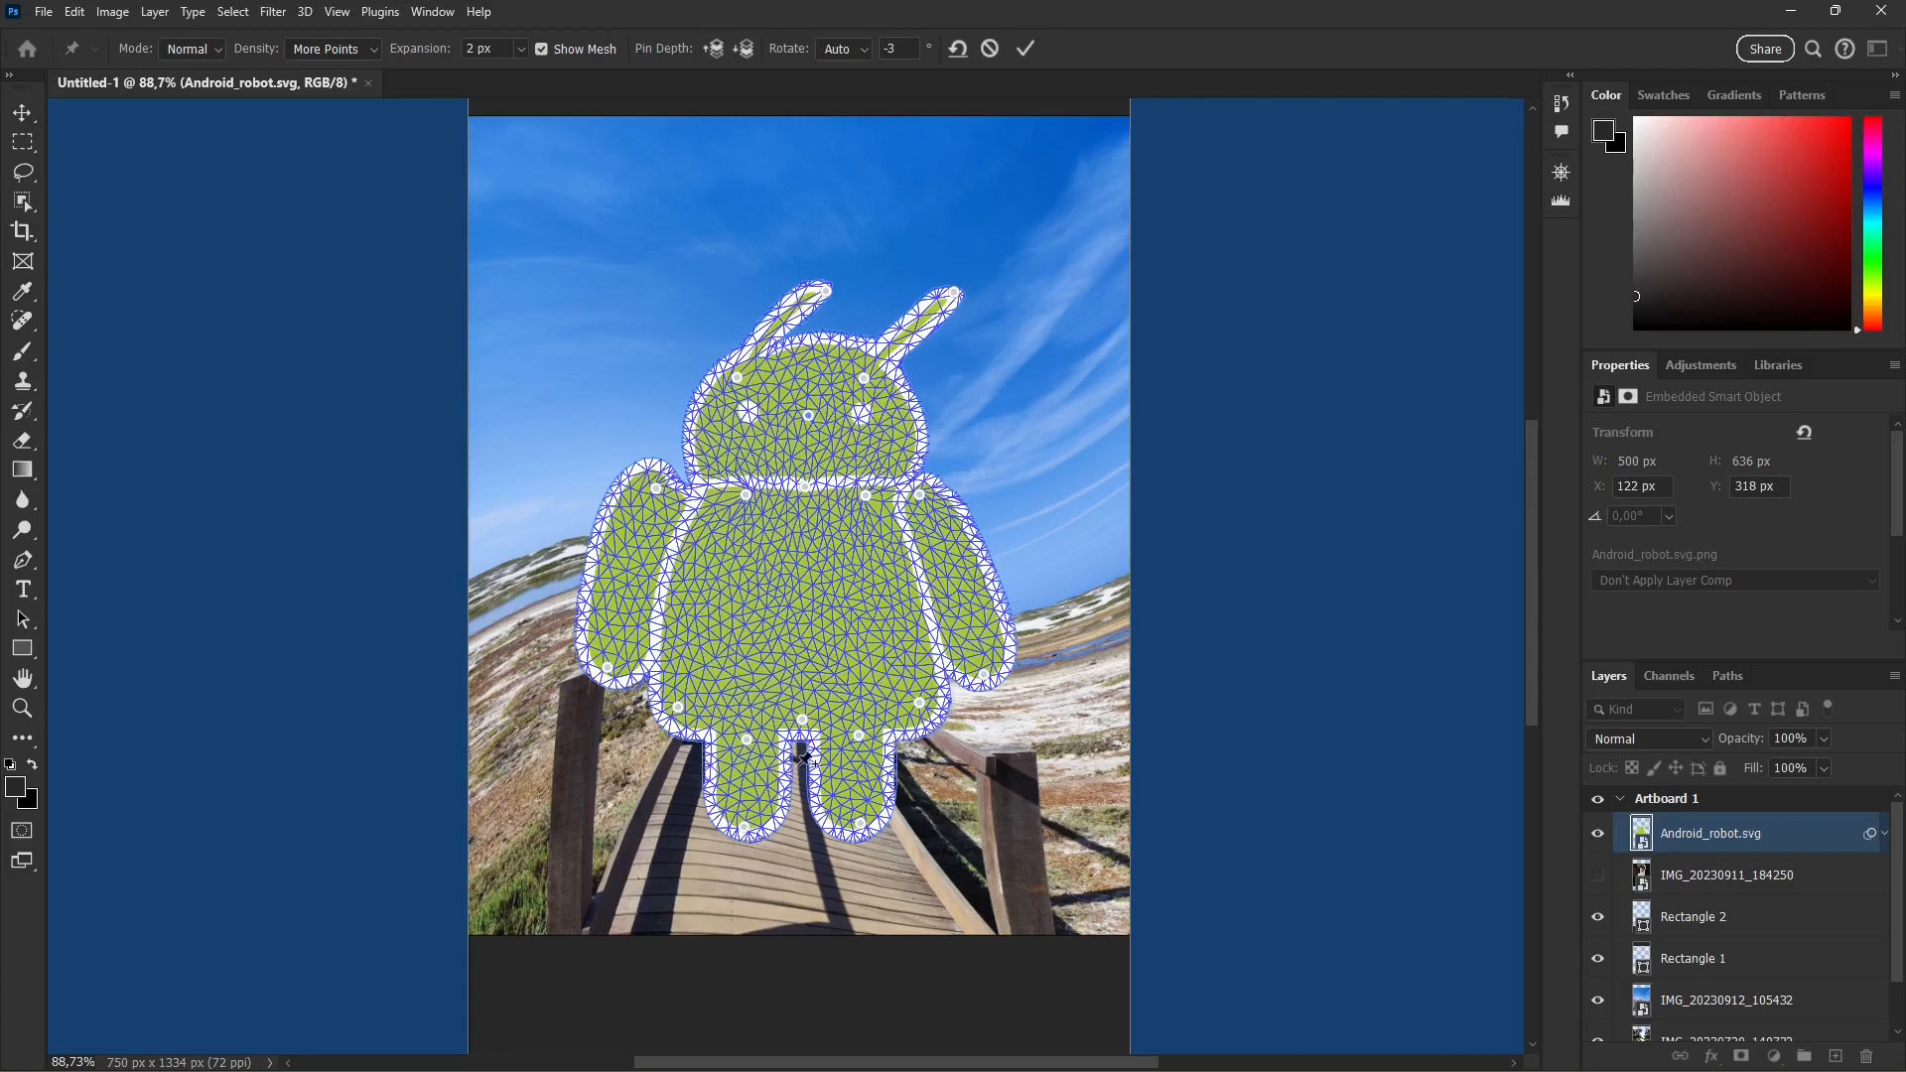
pyautogui.moveTo(804, 711); pyautogui.dragTo(810, 765)
pyautogui.moveTo(744, 828); pyautogui.dragTo(672, 894)
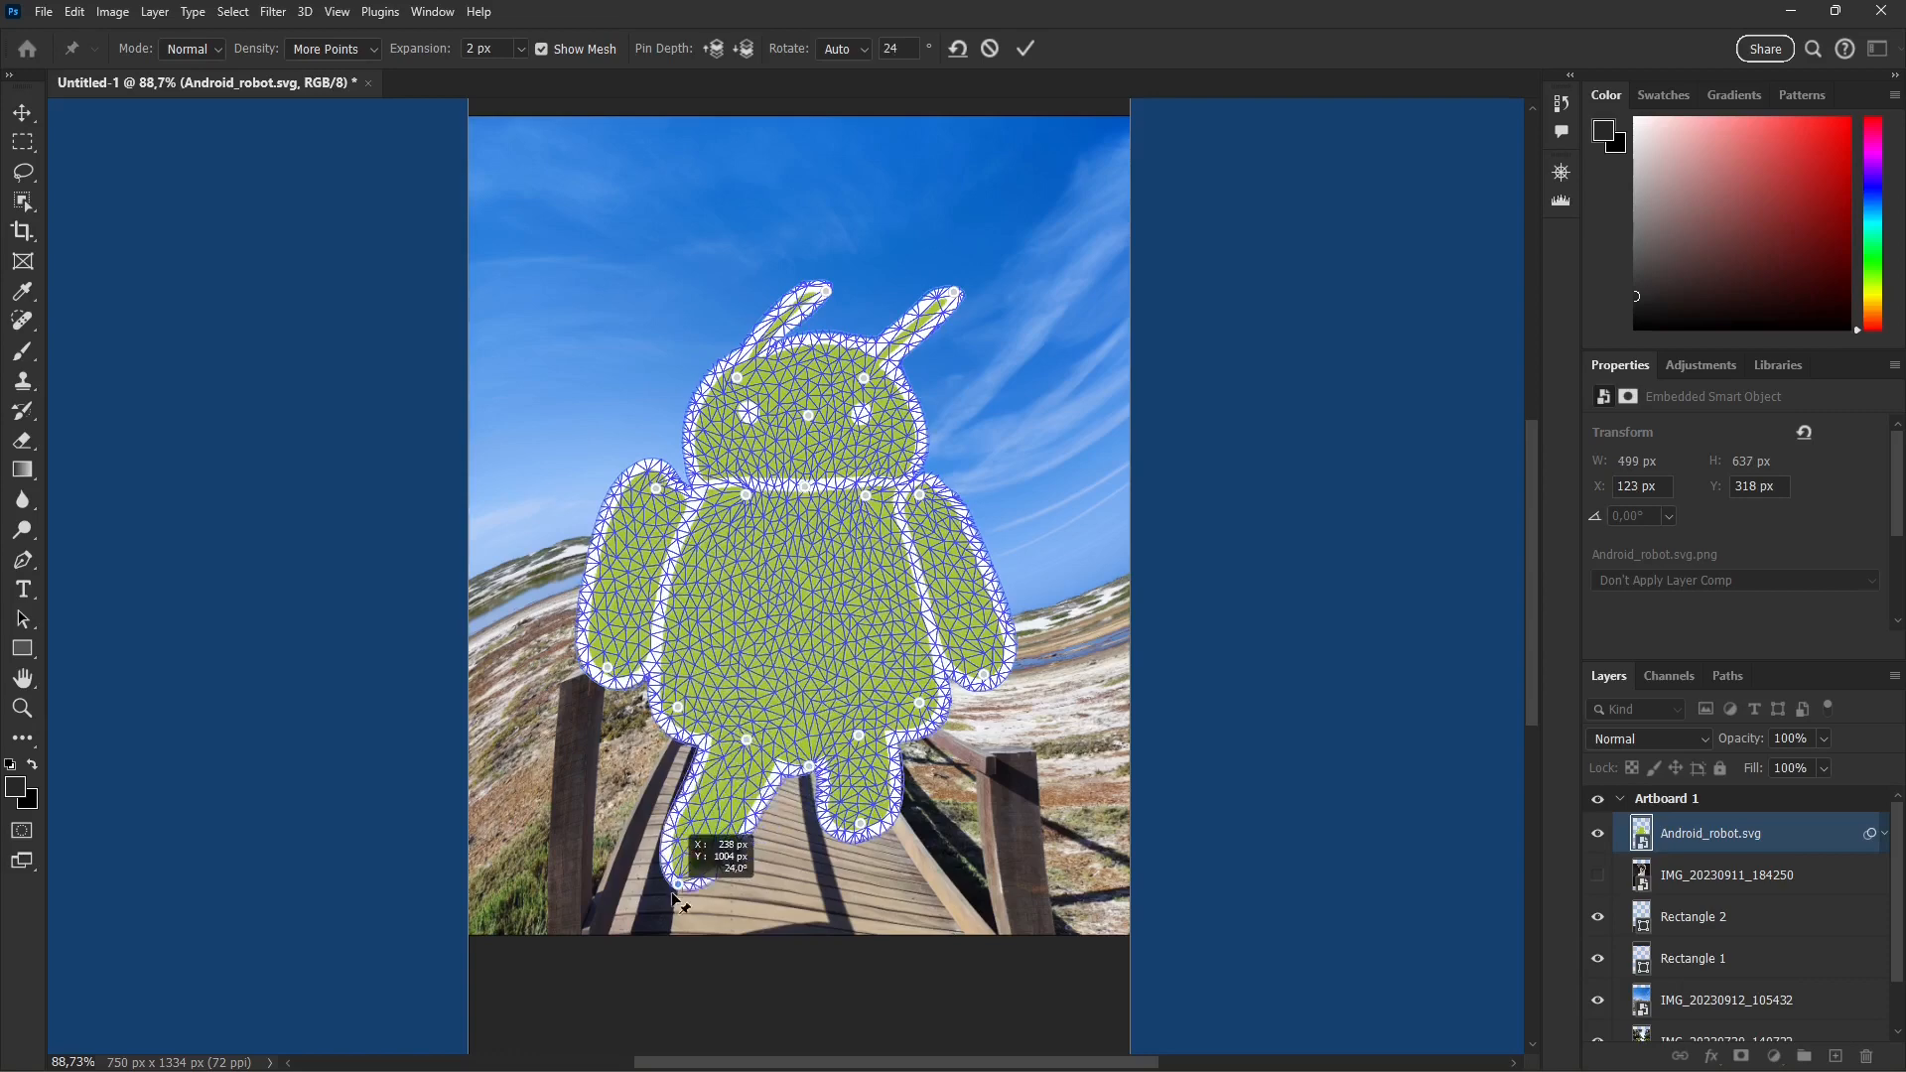
pyautogui.moveTo(859, 831); pyautogui.dragTo(828, 911)
# Step: Pull the robot's hip pins inward, add a pin on the lower belly and try adding another near the crotch
pyautogui.moveTo(678, 708); pyautogui.dragTo(705, 684)
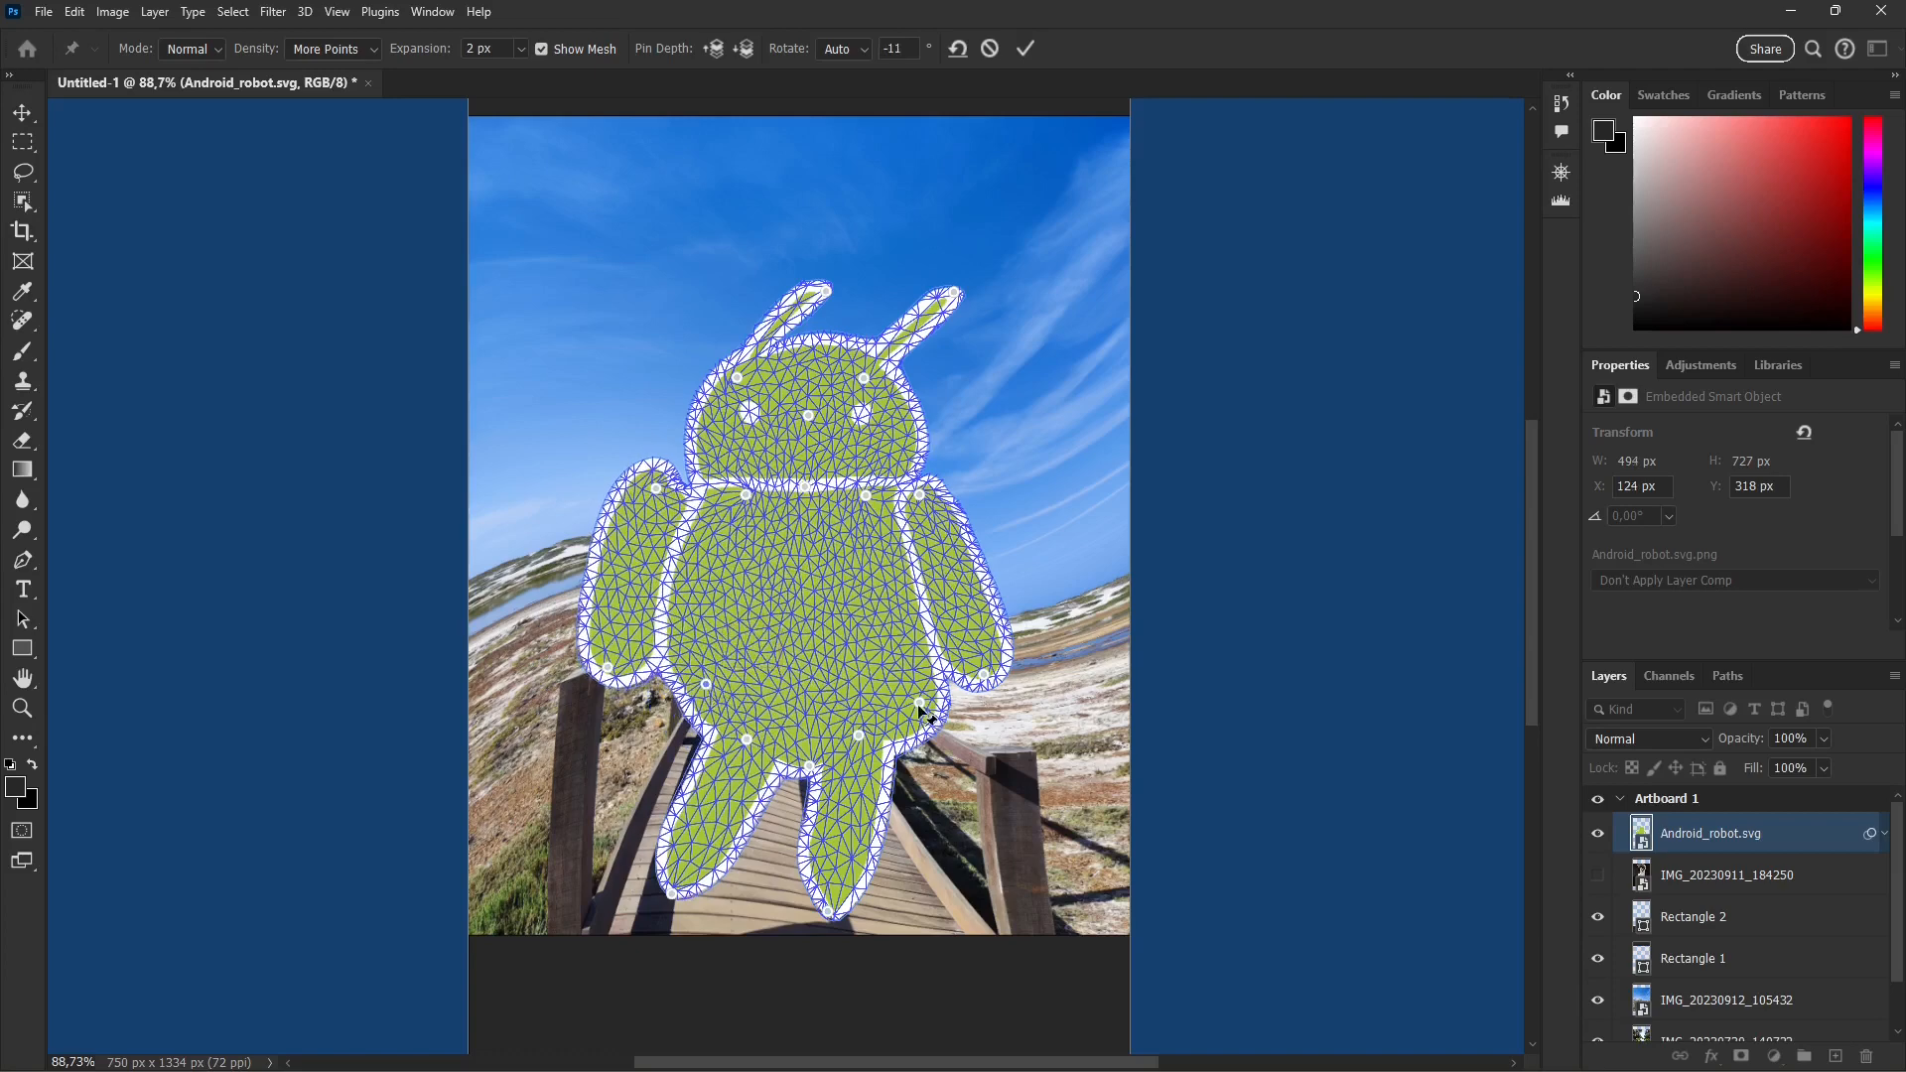
pyautogui.moveTo(919, 703); pyautogui.dragTo(913, 695)
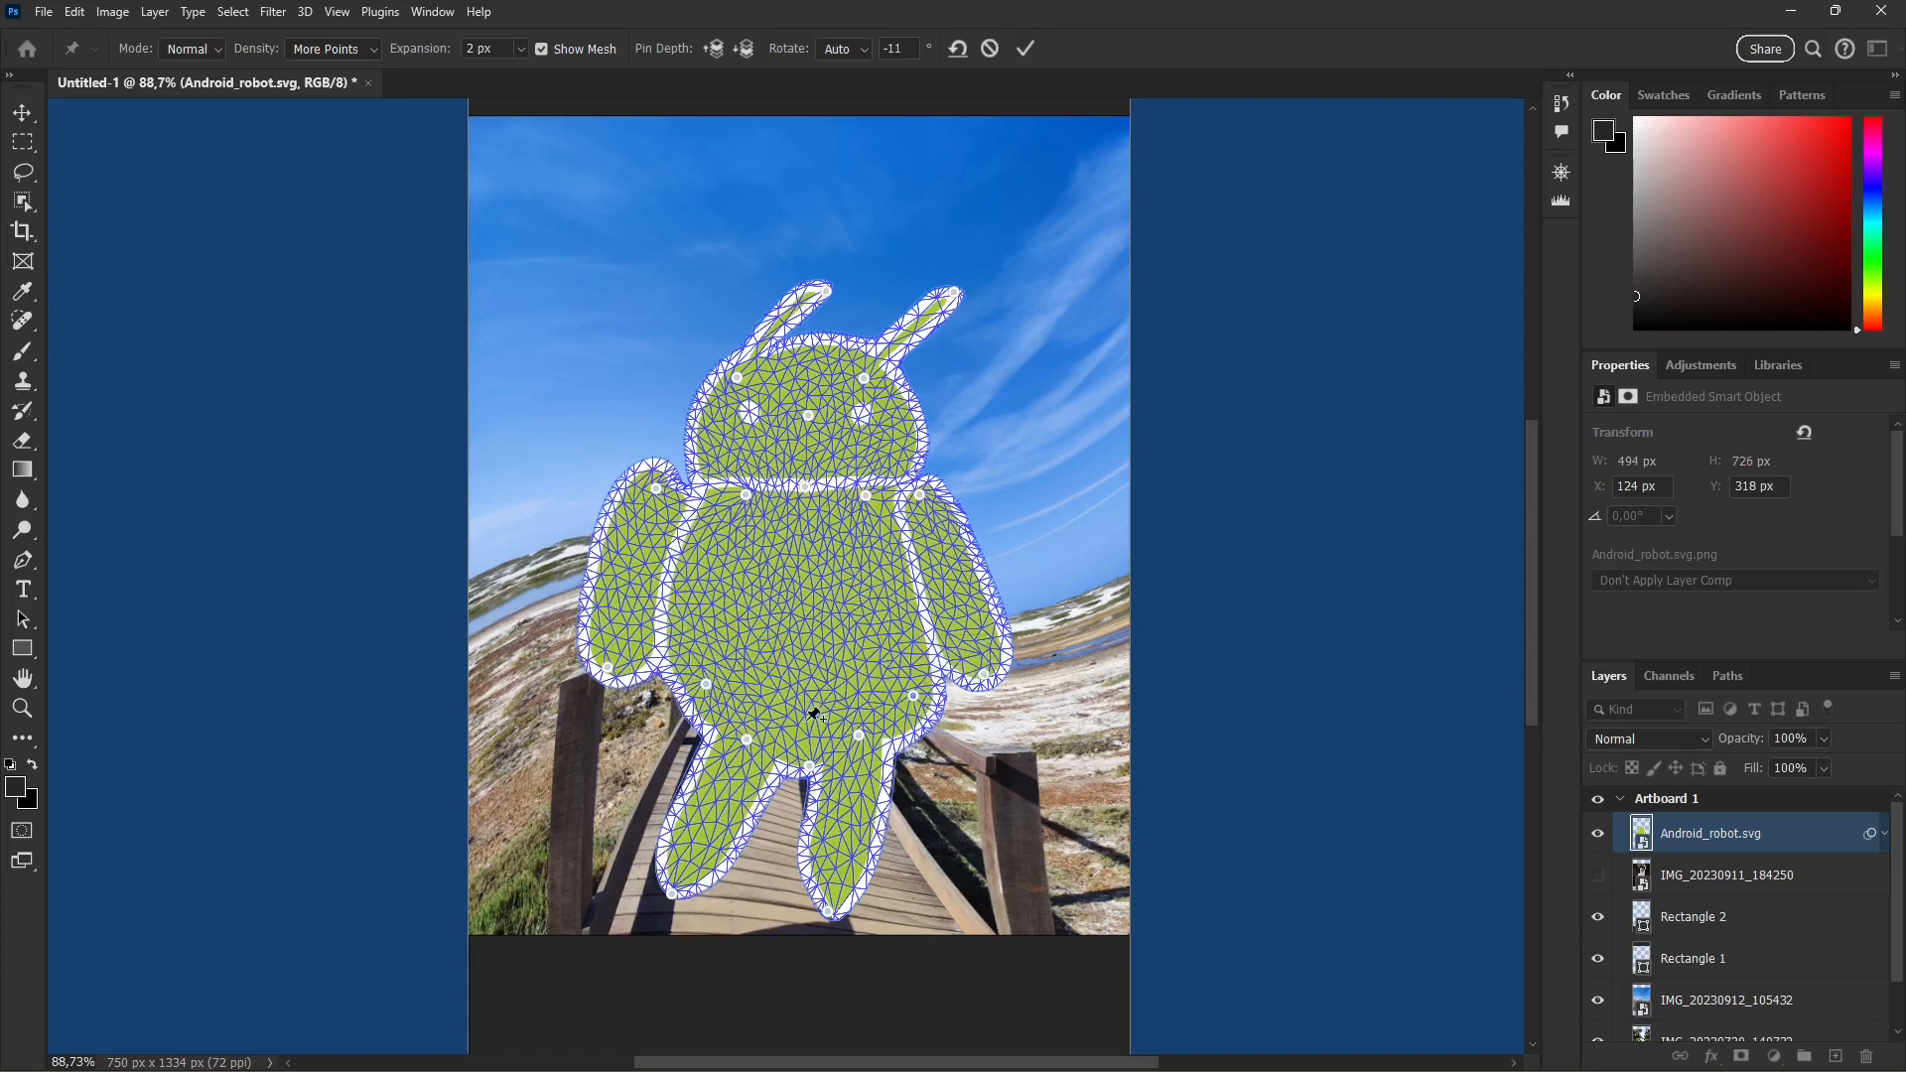
pyautogui.moveTo(794, 668)
pyautogui.mouseDown()
pyautogui.moveTo(771, 668)
pyautogui.moveTo(820, 681)
pyautogui.mouseUp()
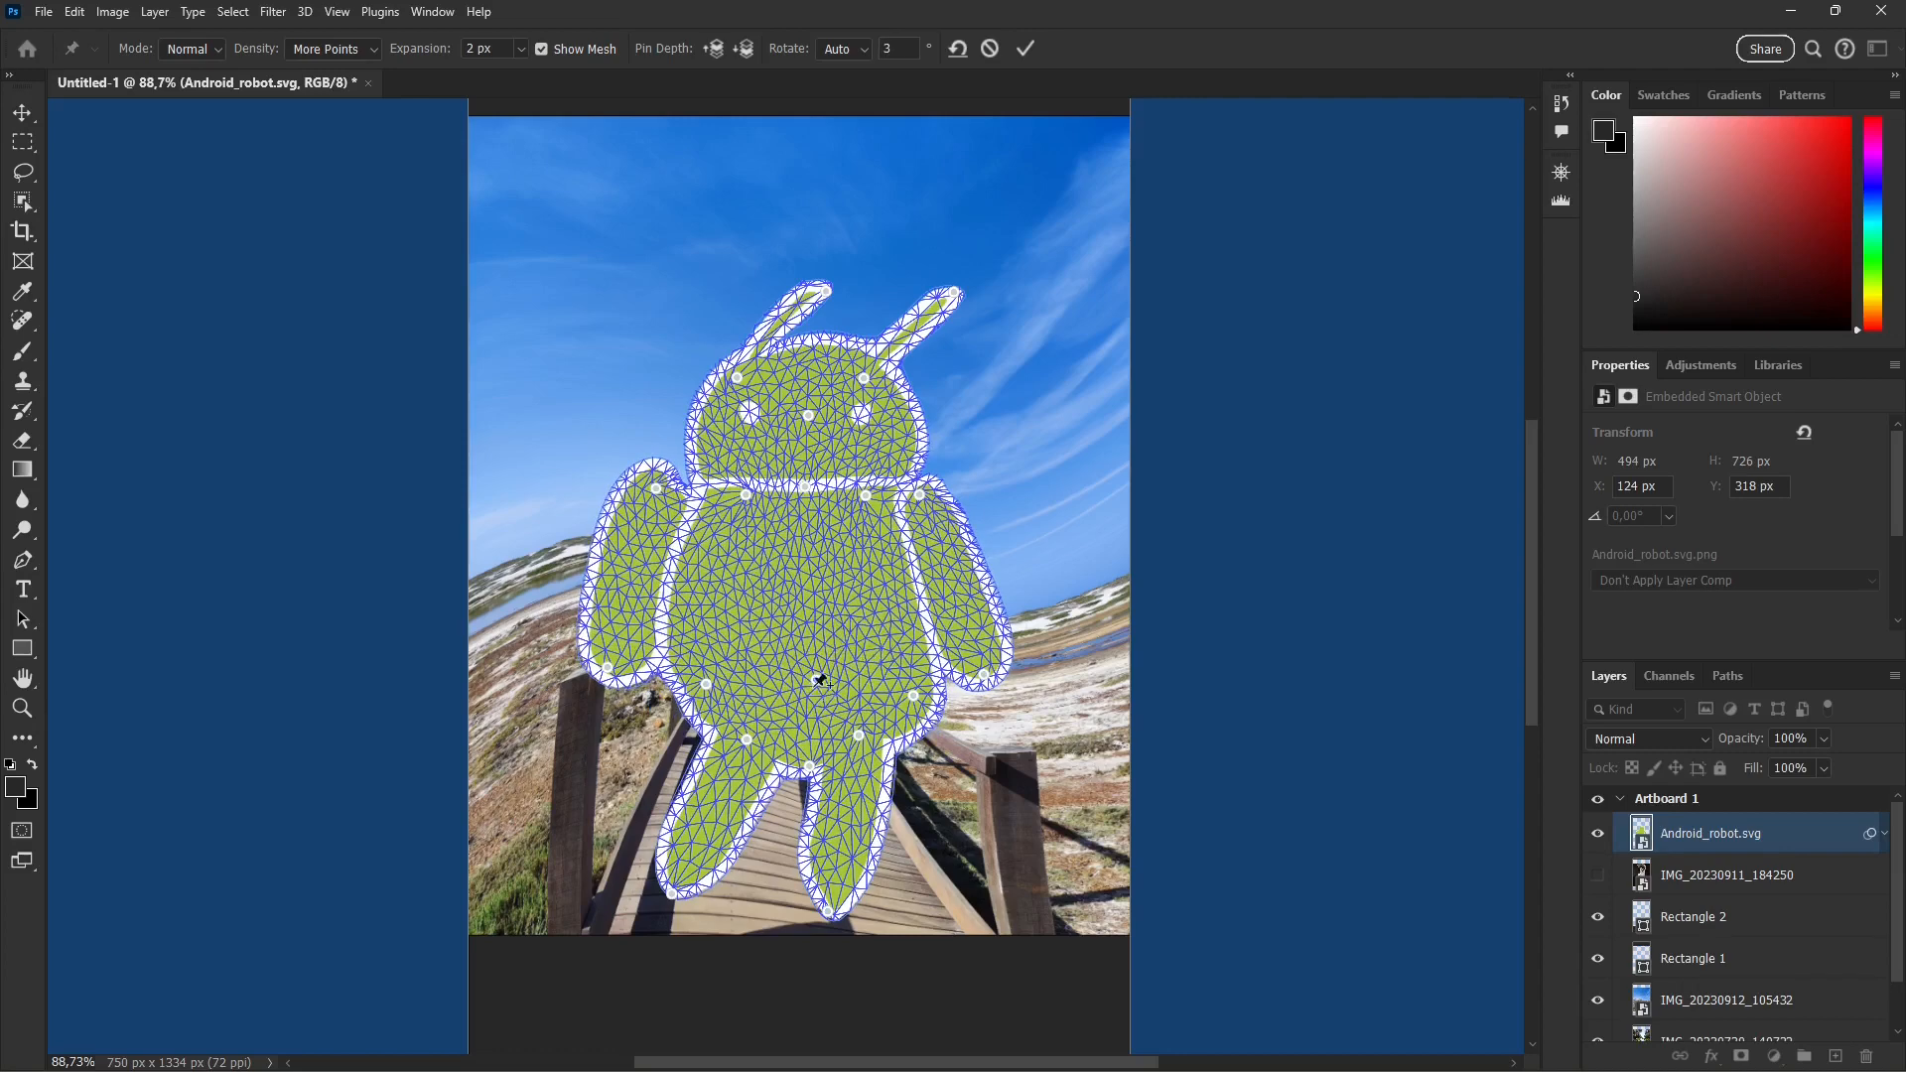
pyautogui.click(818, 739)
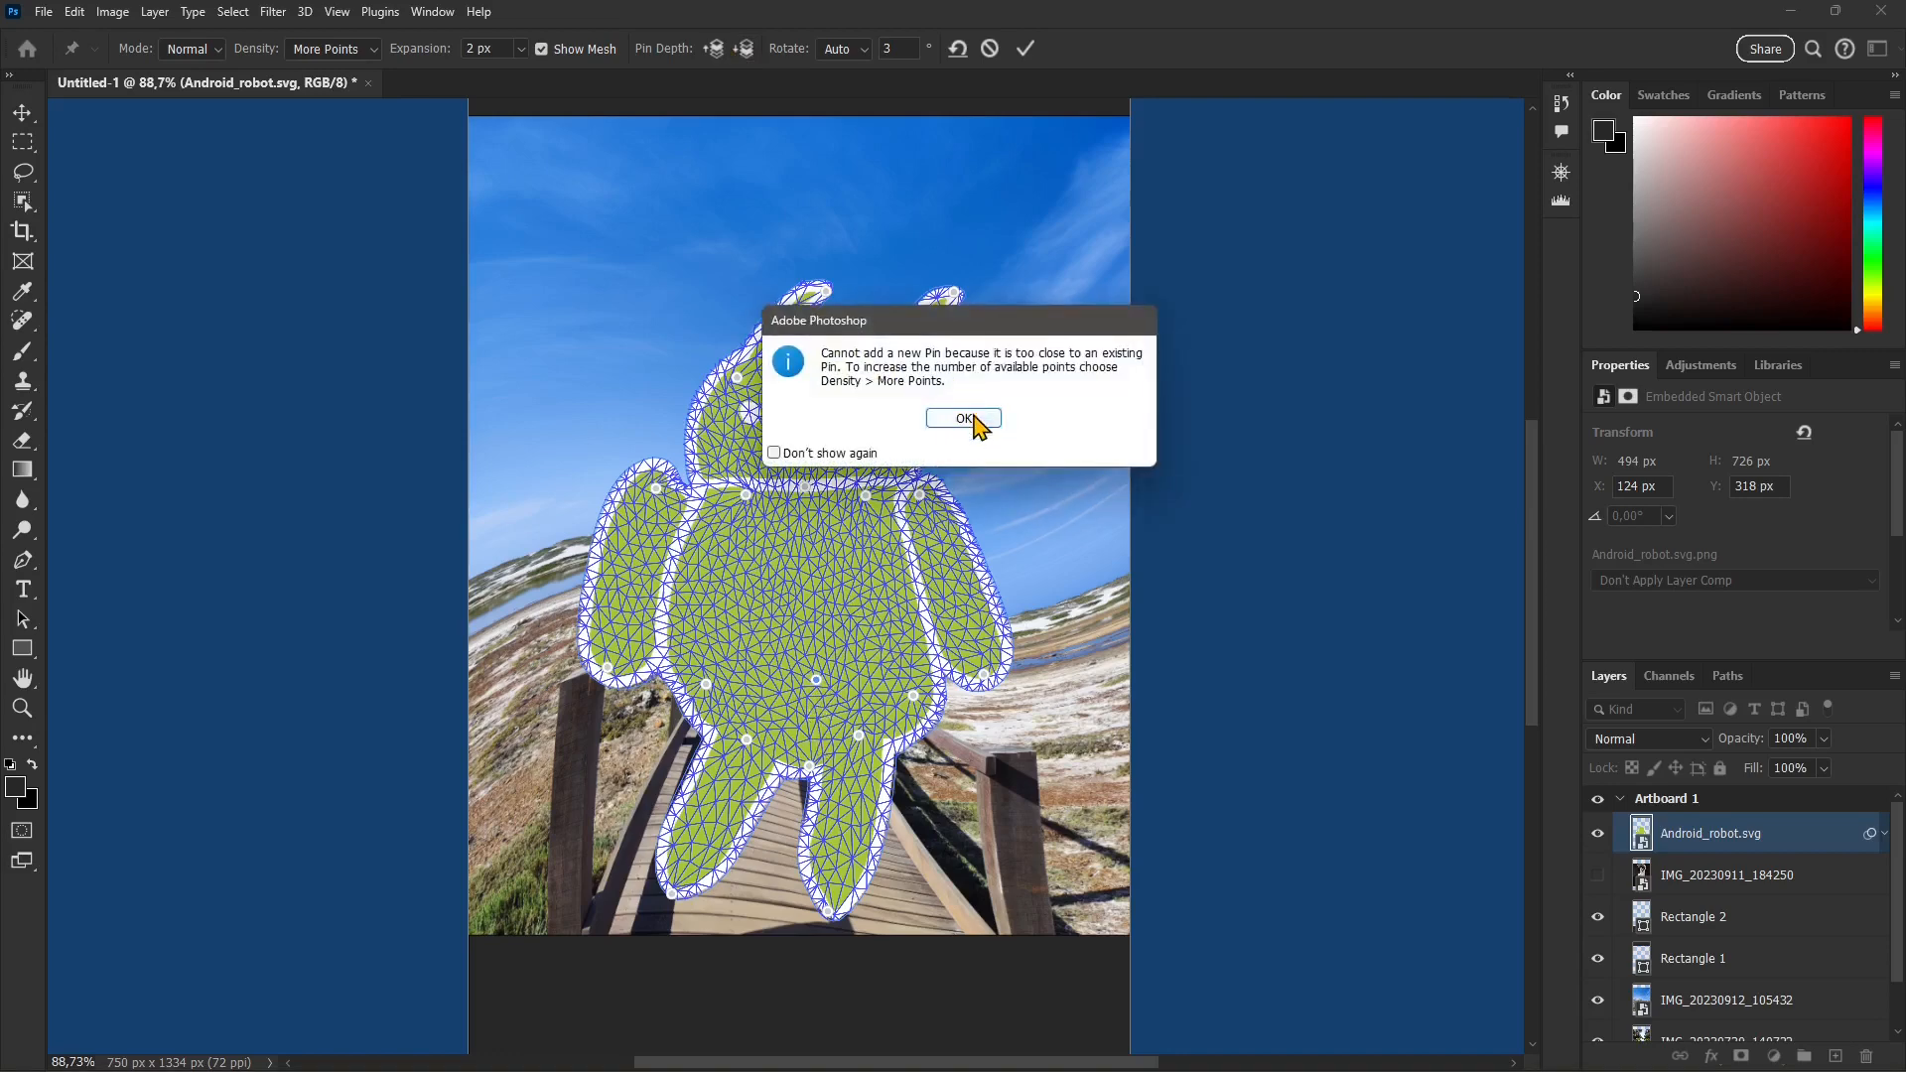
pyautogui.click(952, 533)
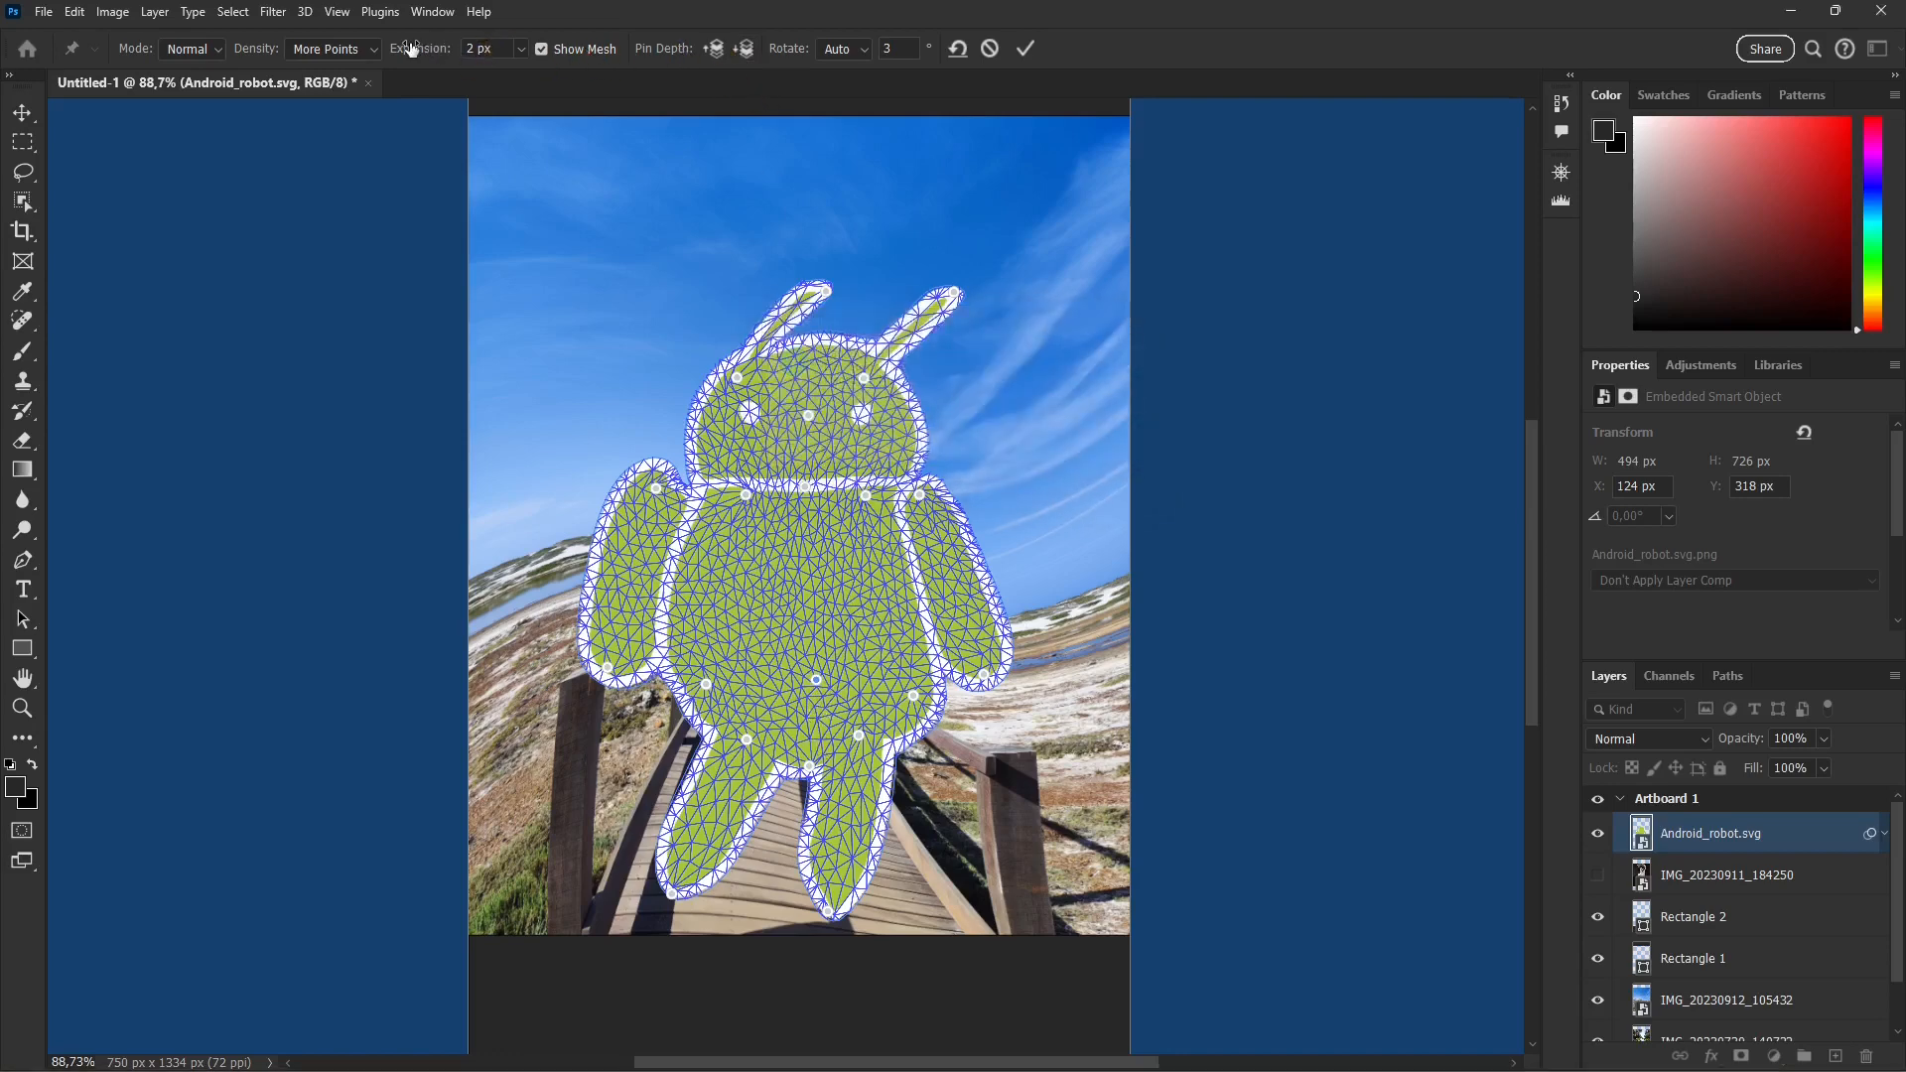
# Step: Keep the pin rotation mode at Auto and apply the Puppet Warp to the Android robot
pyautogui.click(842, 48)
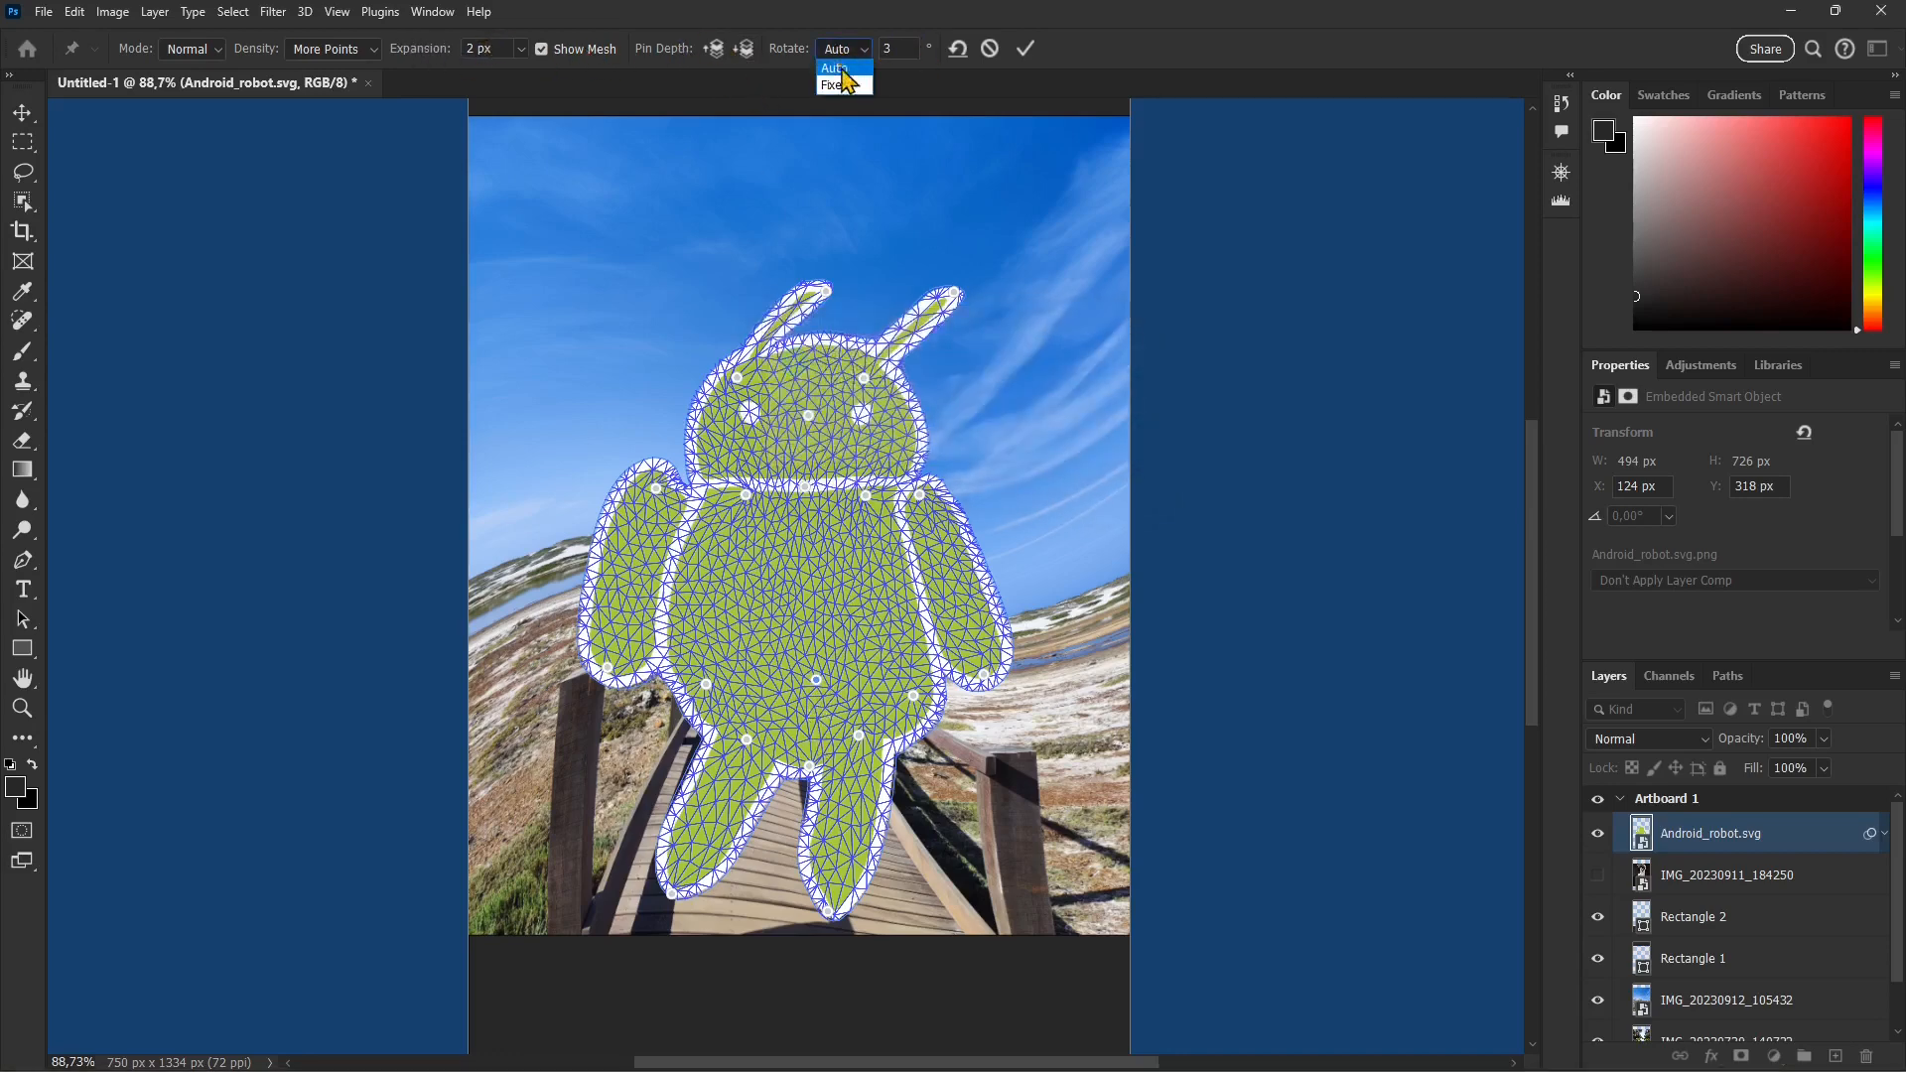
pyautogui.click(790, 51)
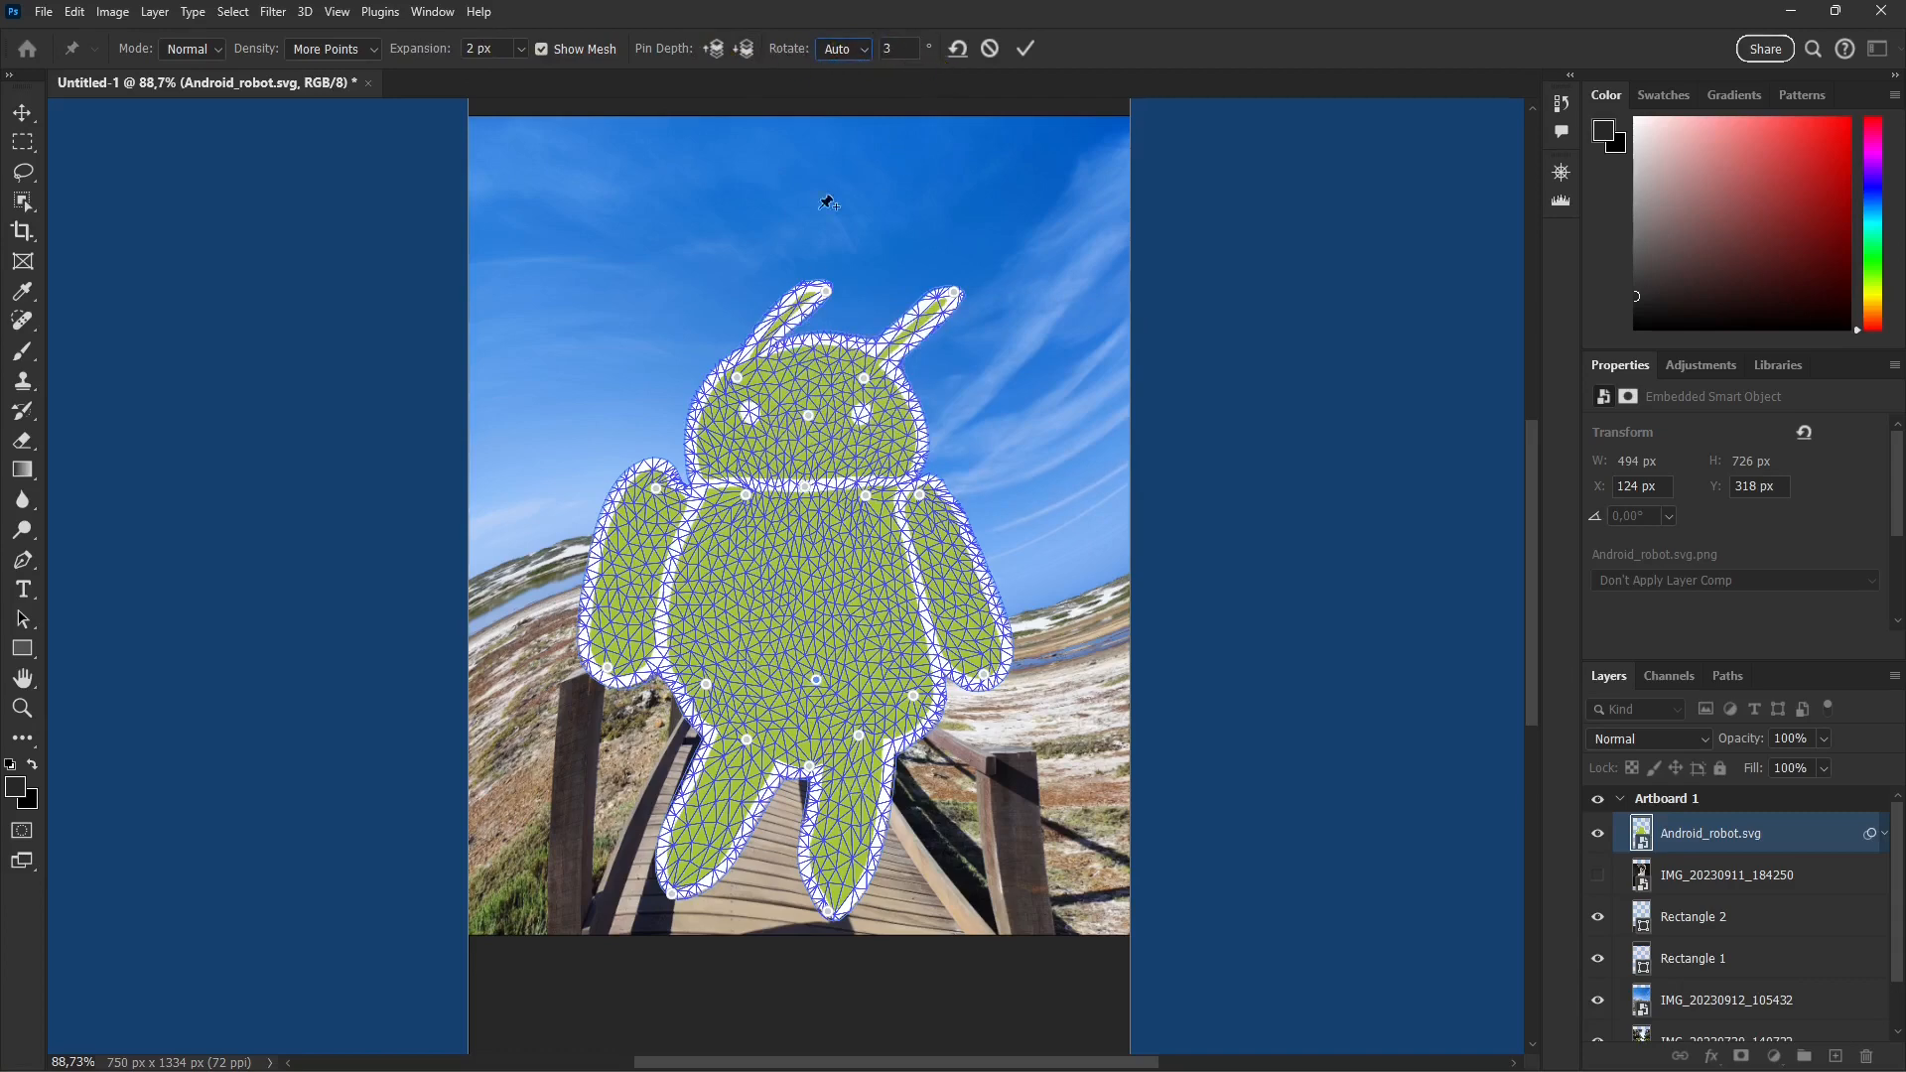
pyautogui.click(1028, 56)
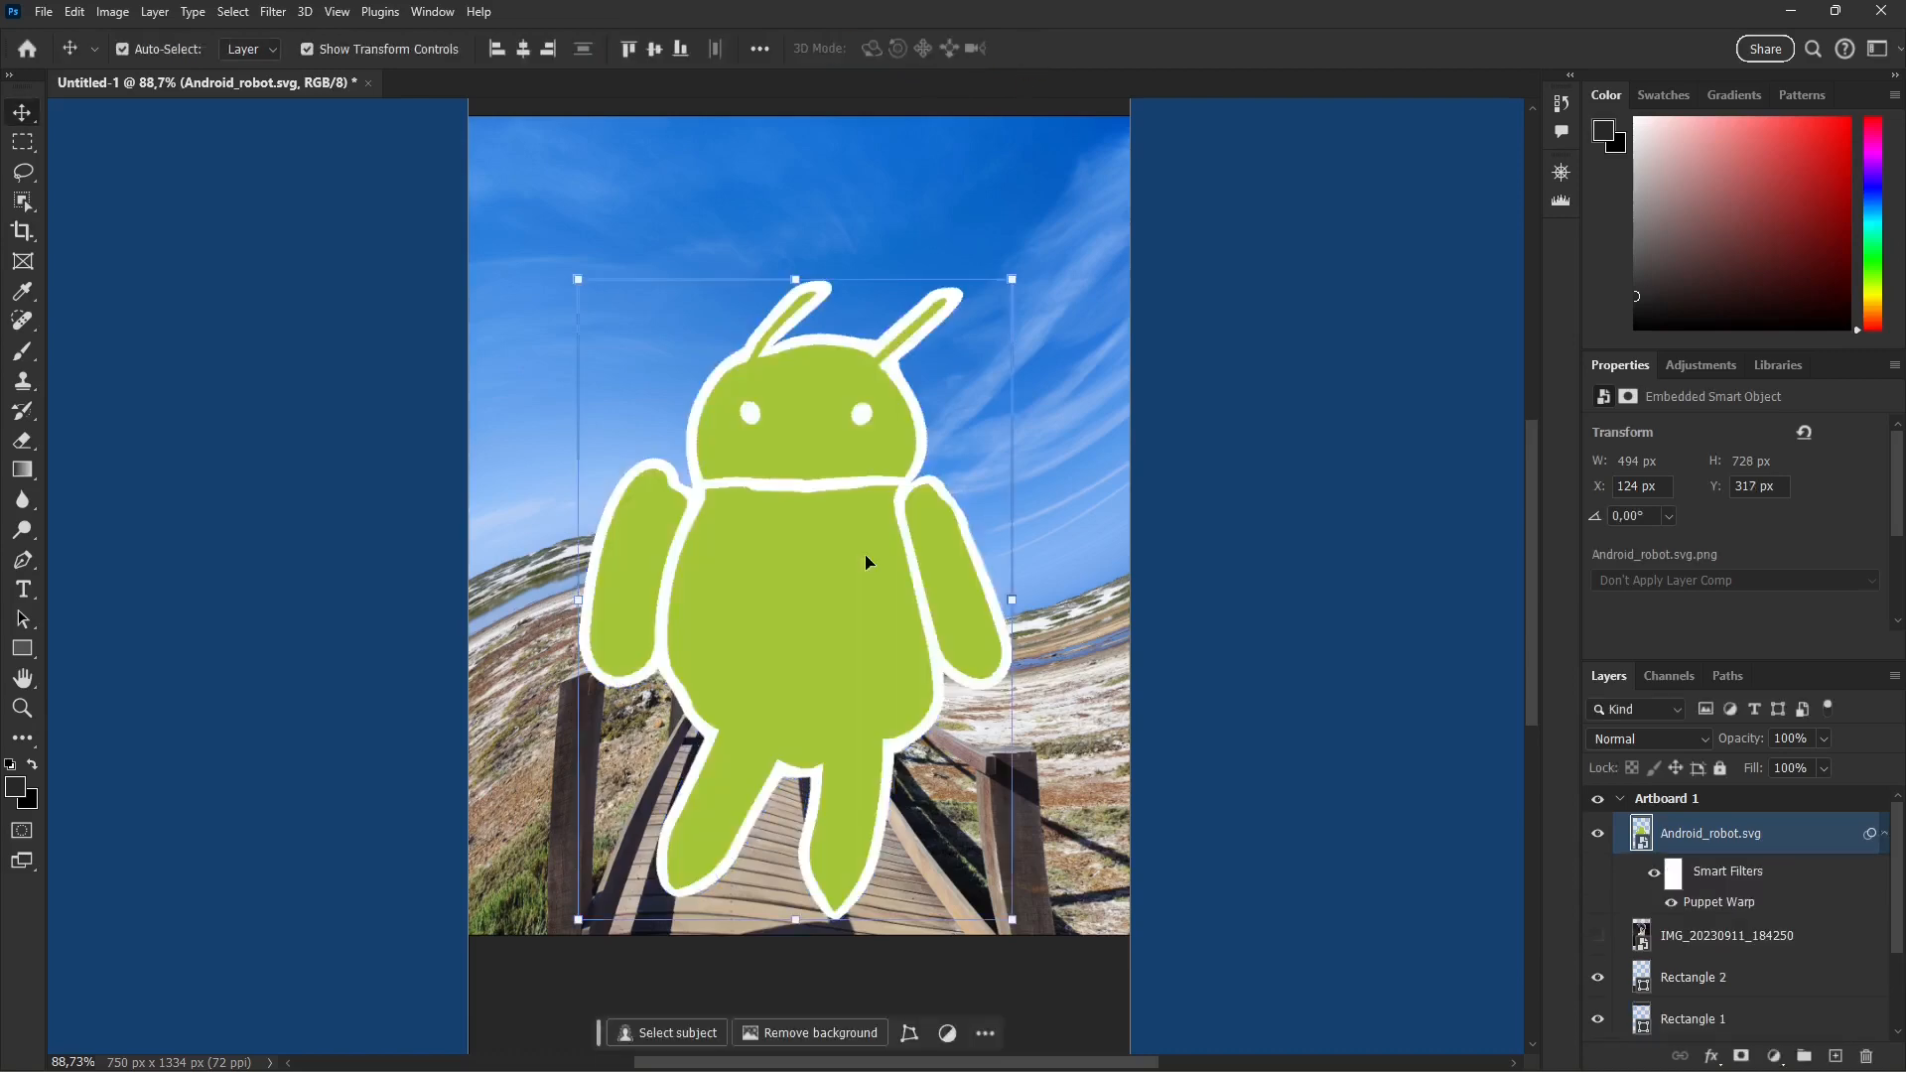
# Step: Start a Scale transform on the warped robot smart object and finish it without resizing anything
pyautogui.scroll(-1, 866, 562)
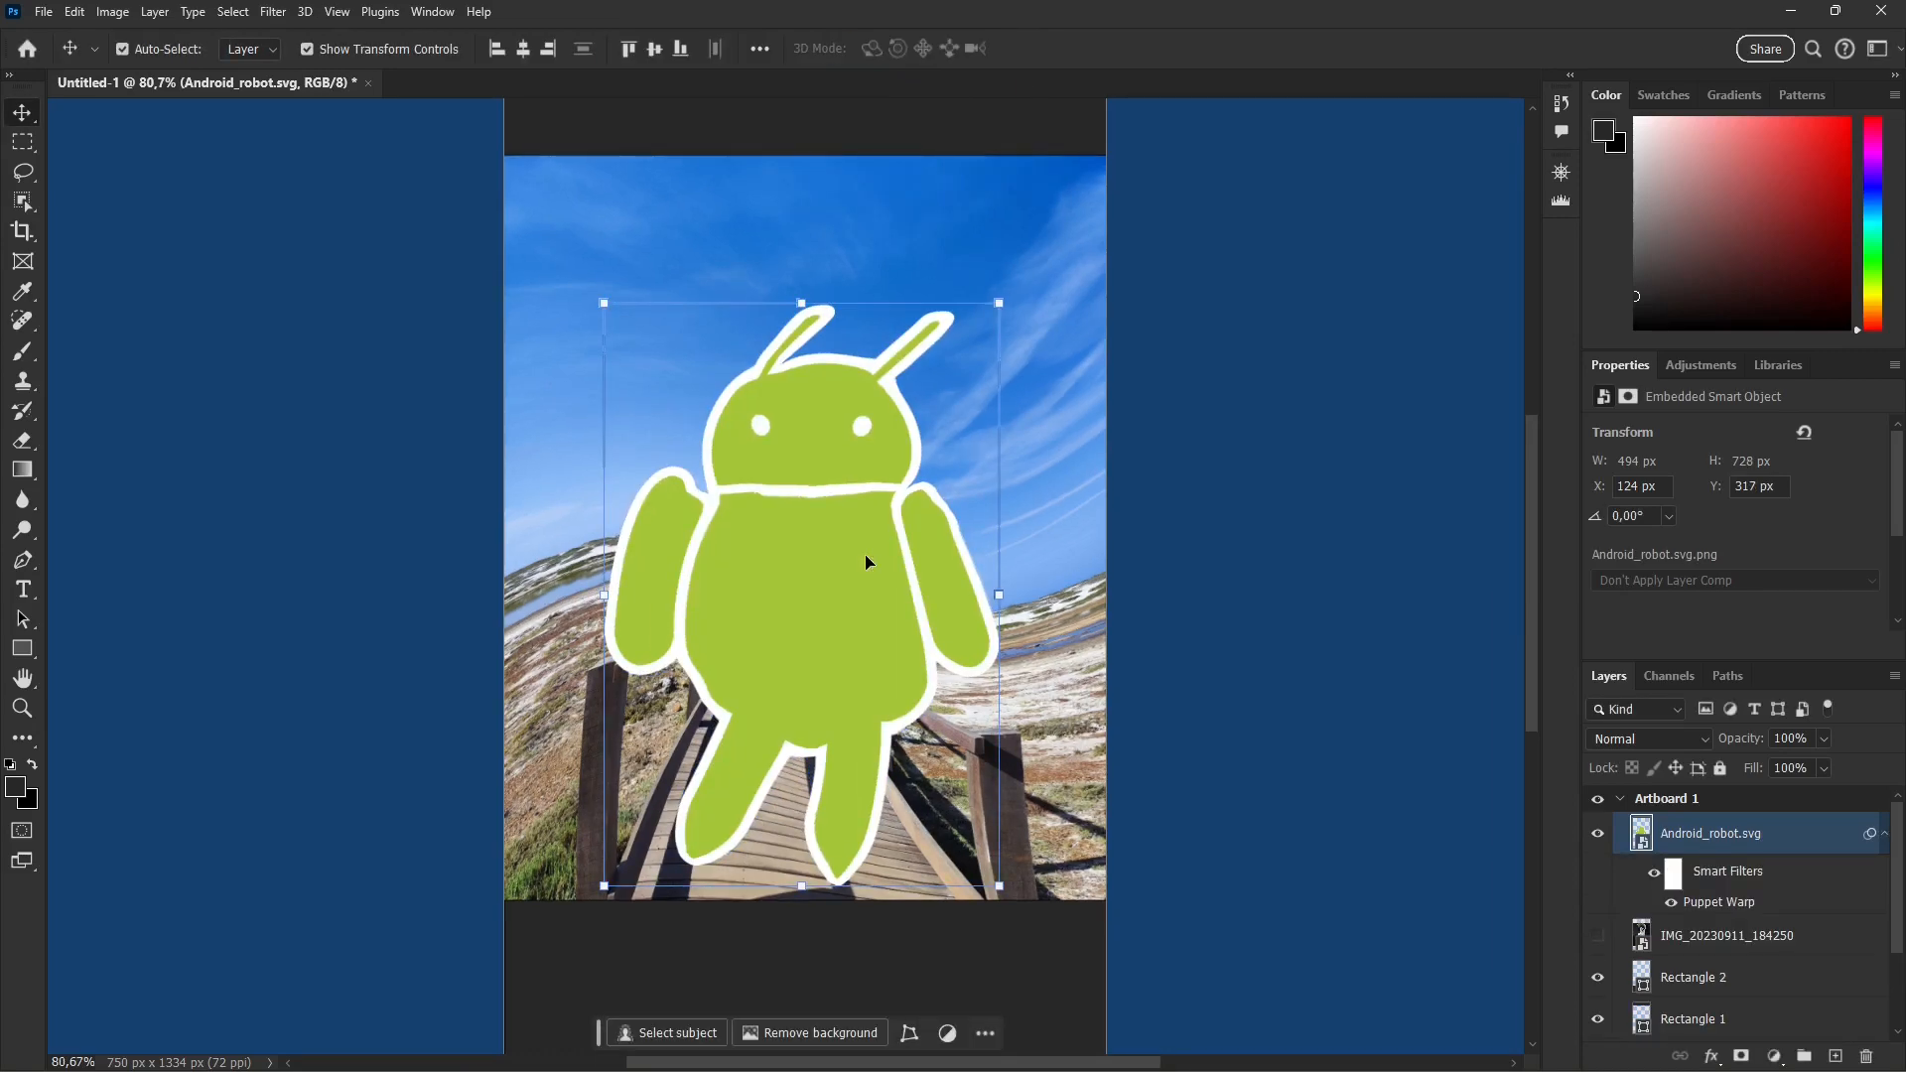
pyautogui.click(86, 18)
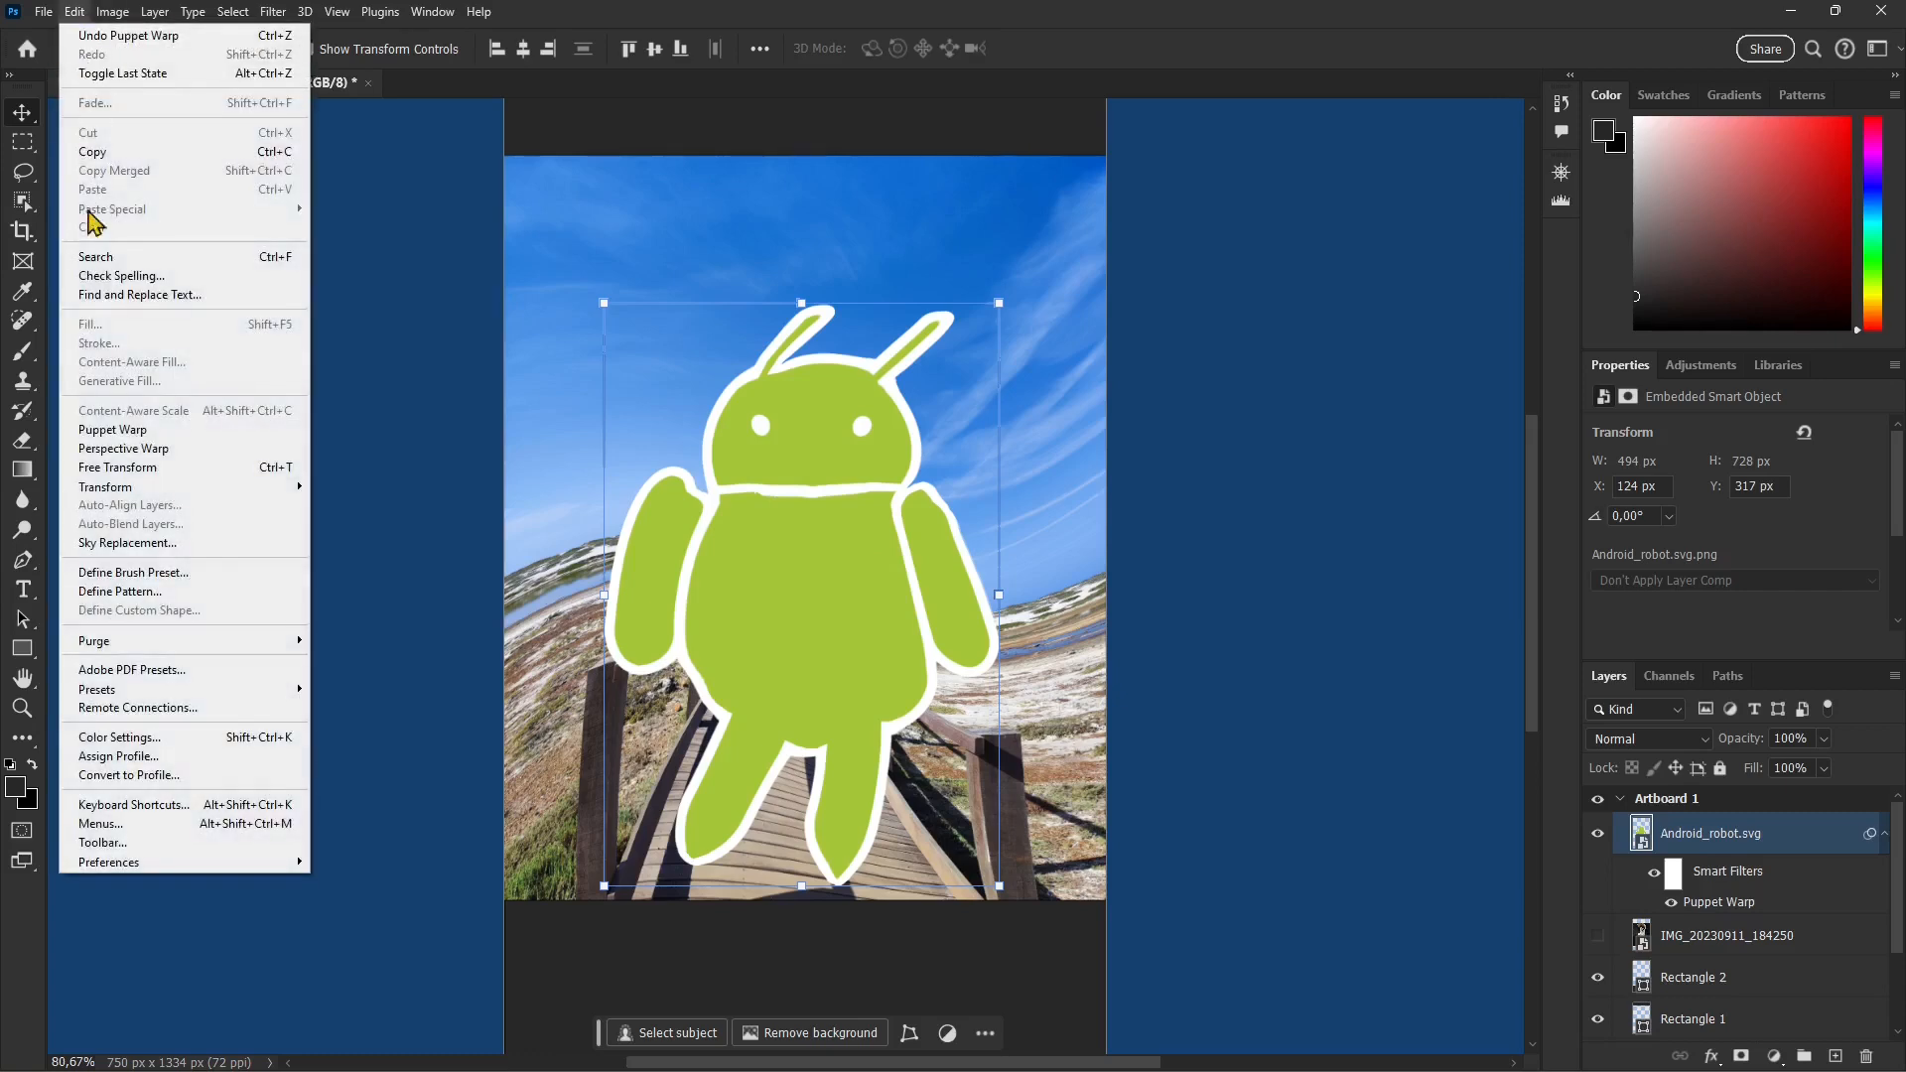
pyautogui.moveTo(276, 493)
pyautogui.click(343, 516)
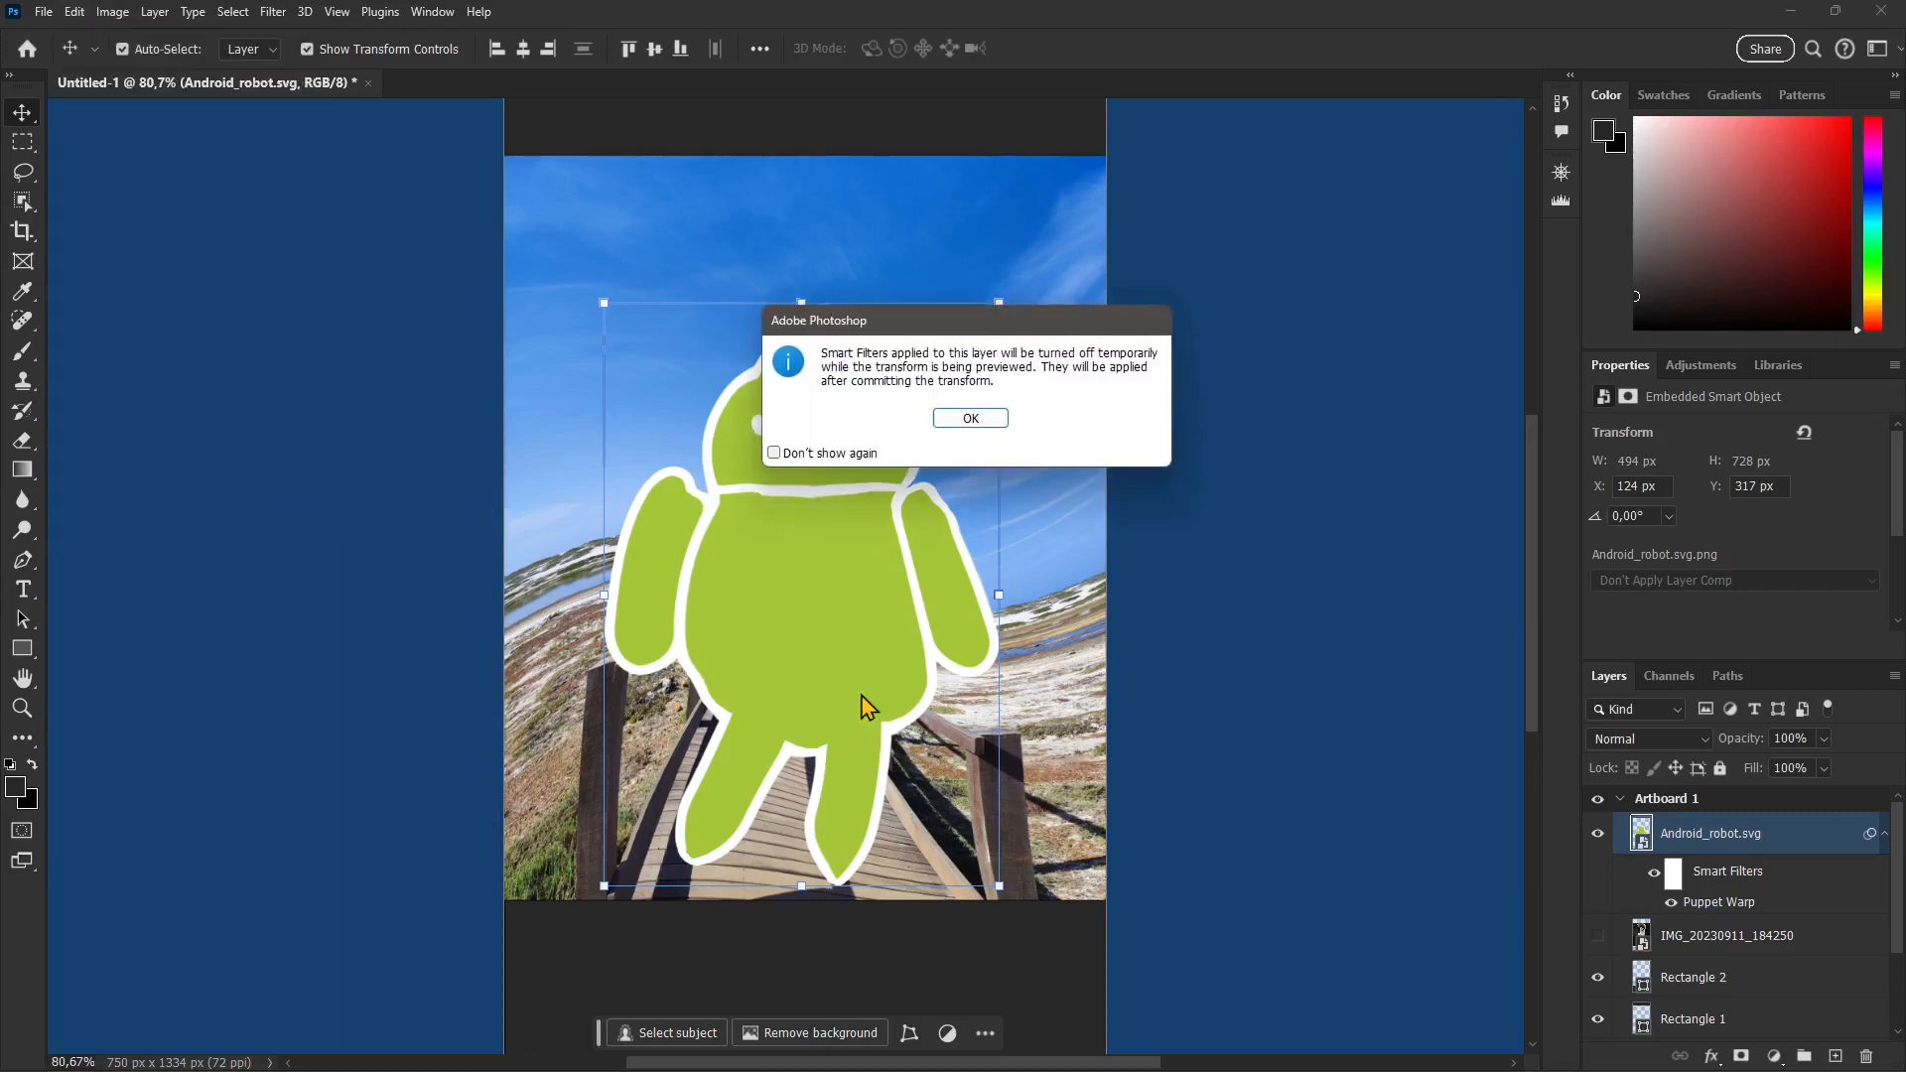
pyautogui.click(969, 415)
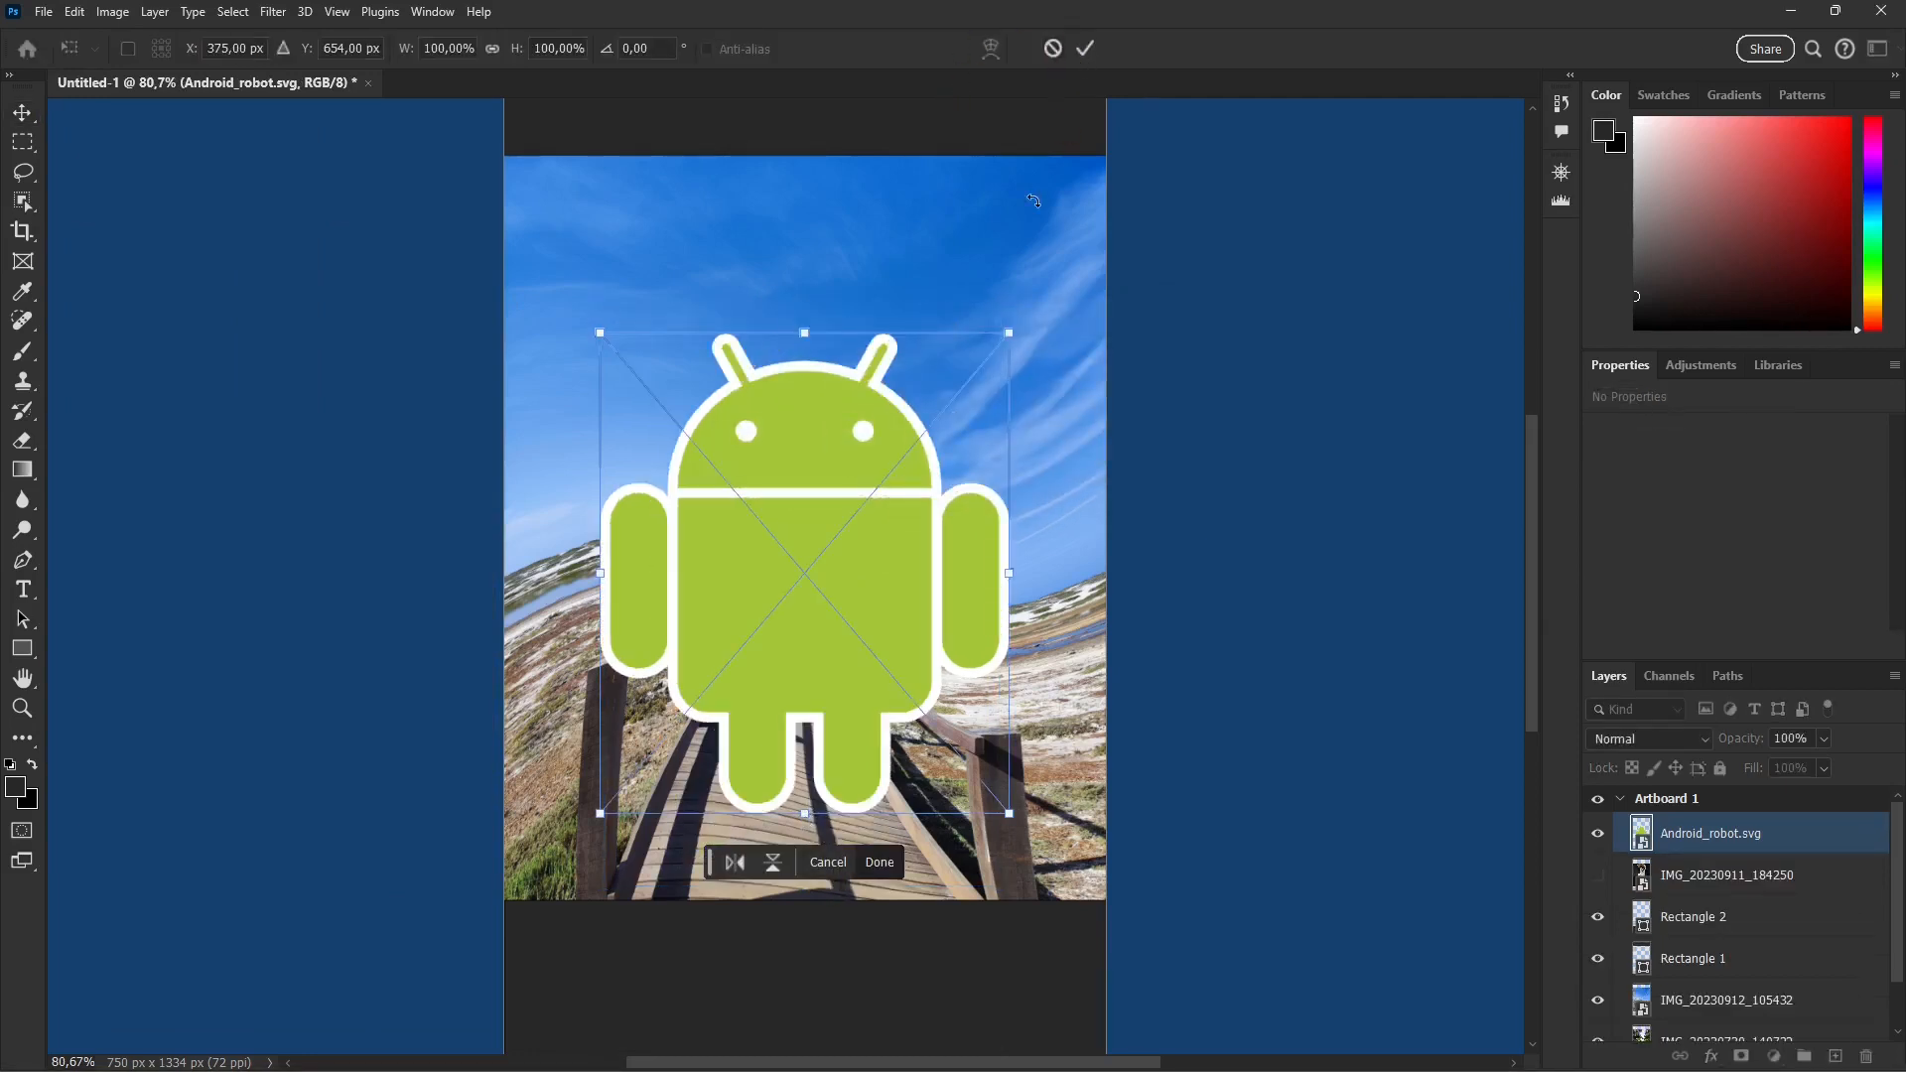
pyautogui.click(1085, 48)
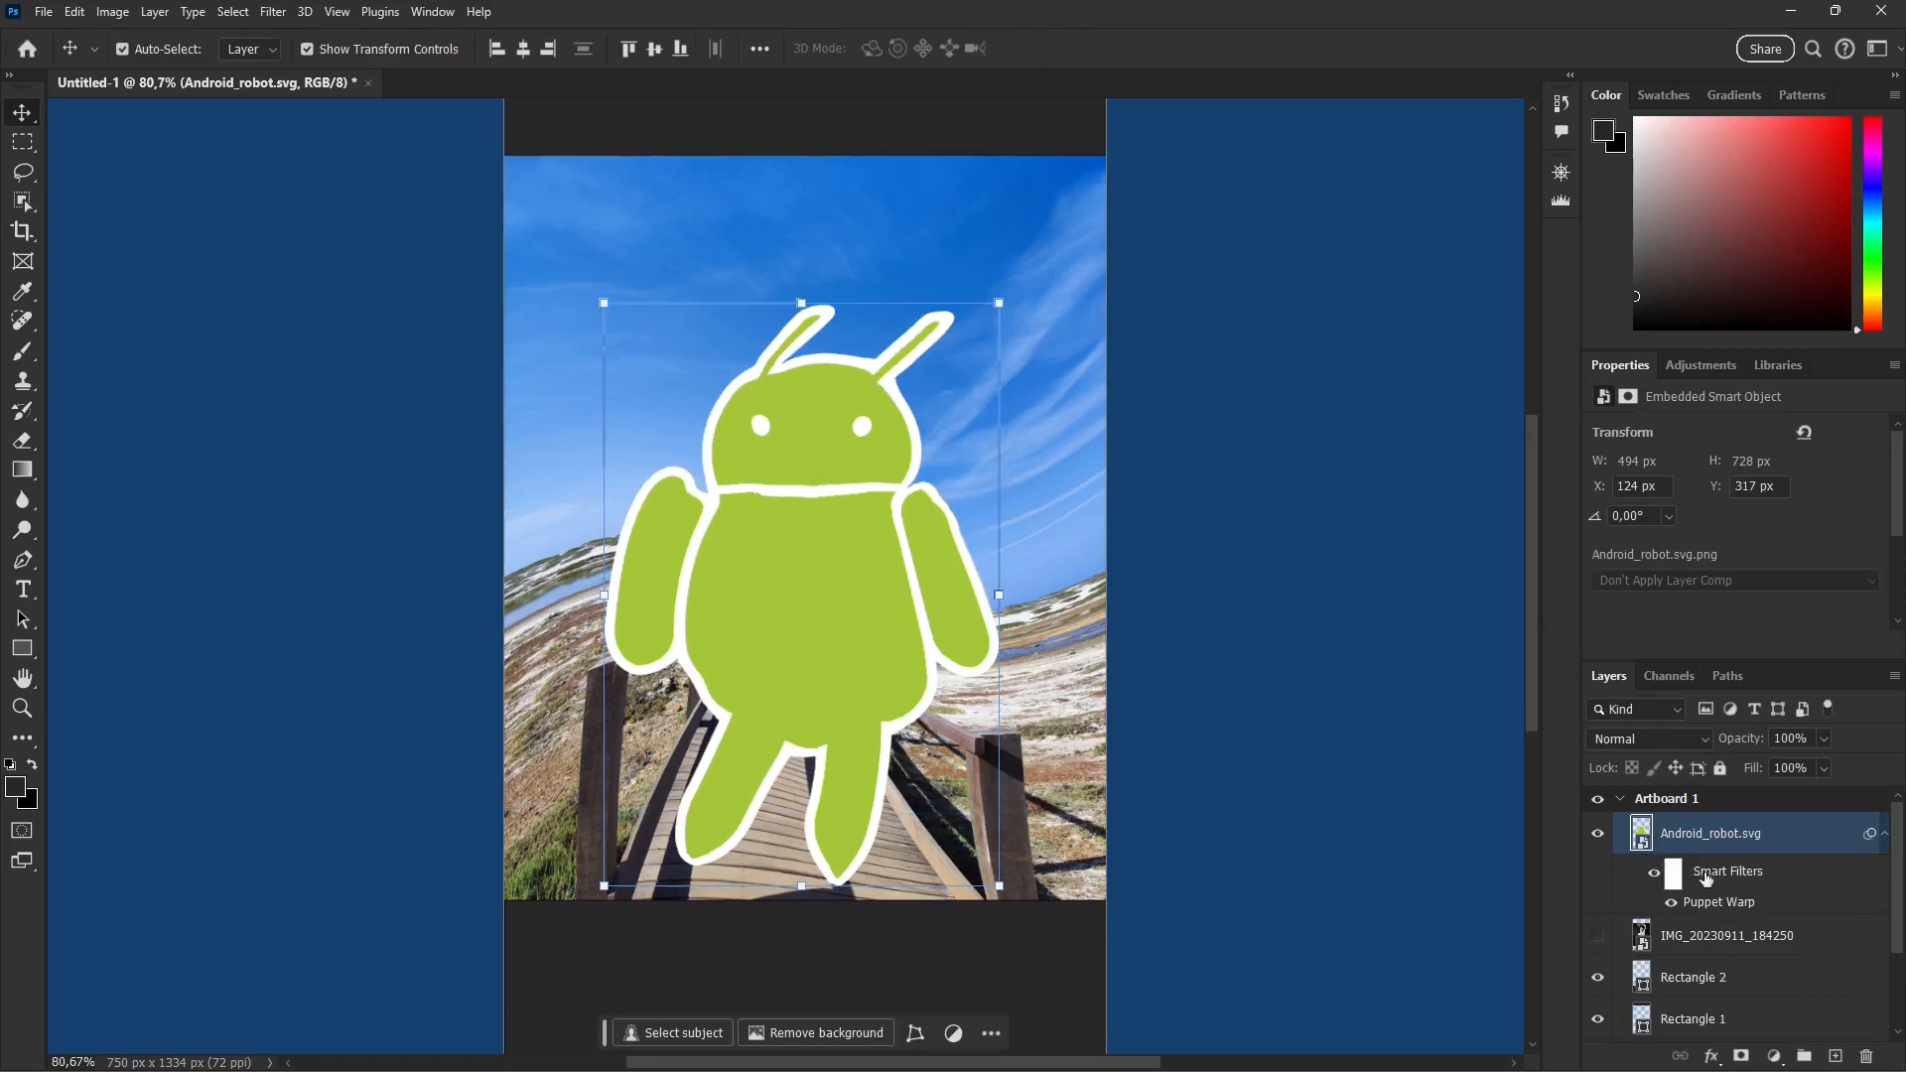
# Step: Hide the Puppet Warp smart filter, rasterize the robot layer, undo the rasterizing and show the filter again
pyautogui.click(1654, 883)
pyautogui.click(1663, 901)
pyautogui.click(1671, 902)
pyautogui.rightClick(1690, 841)
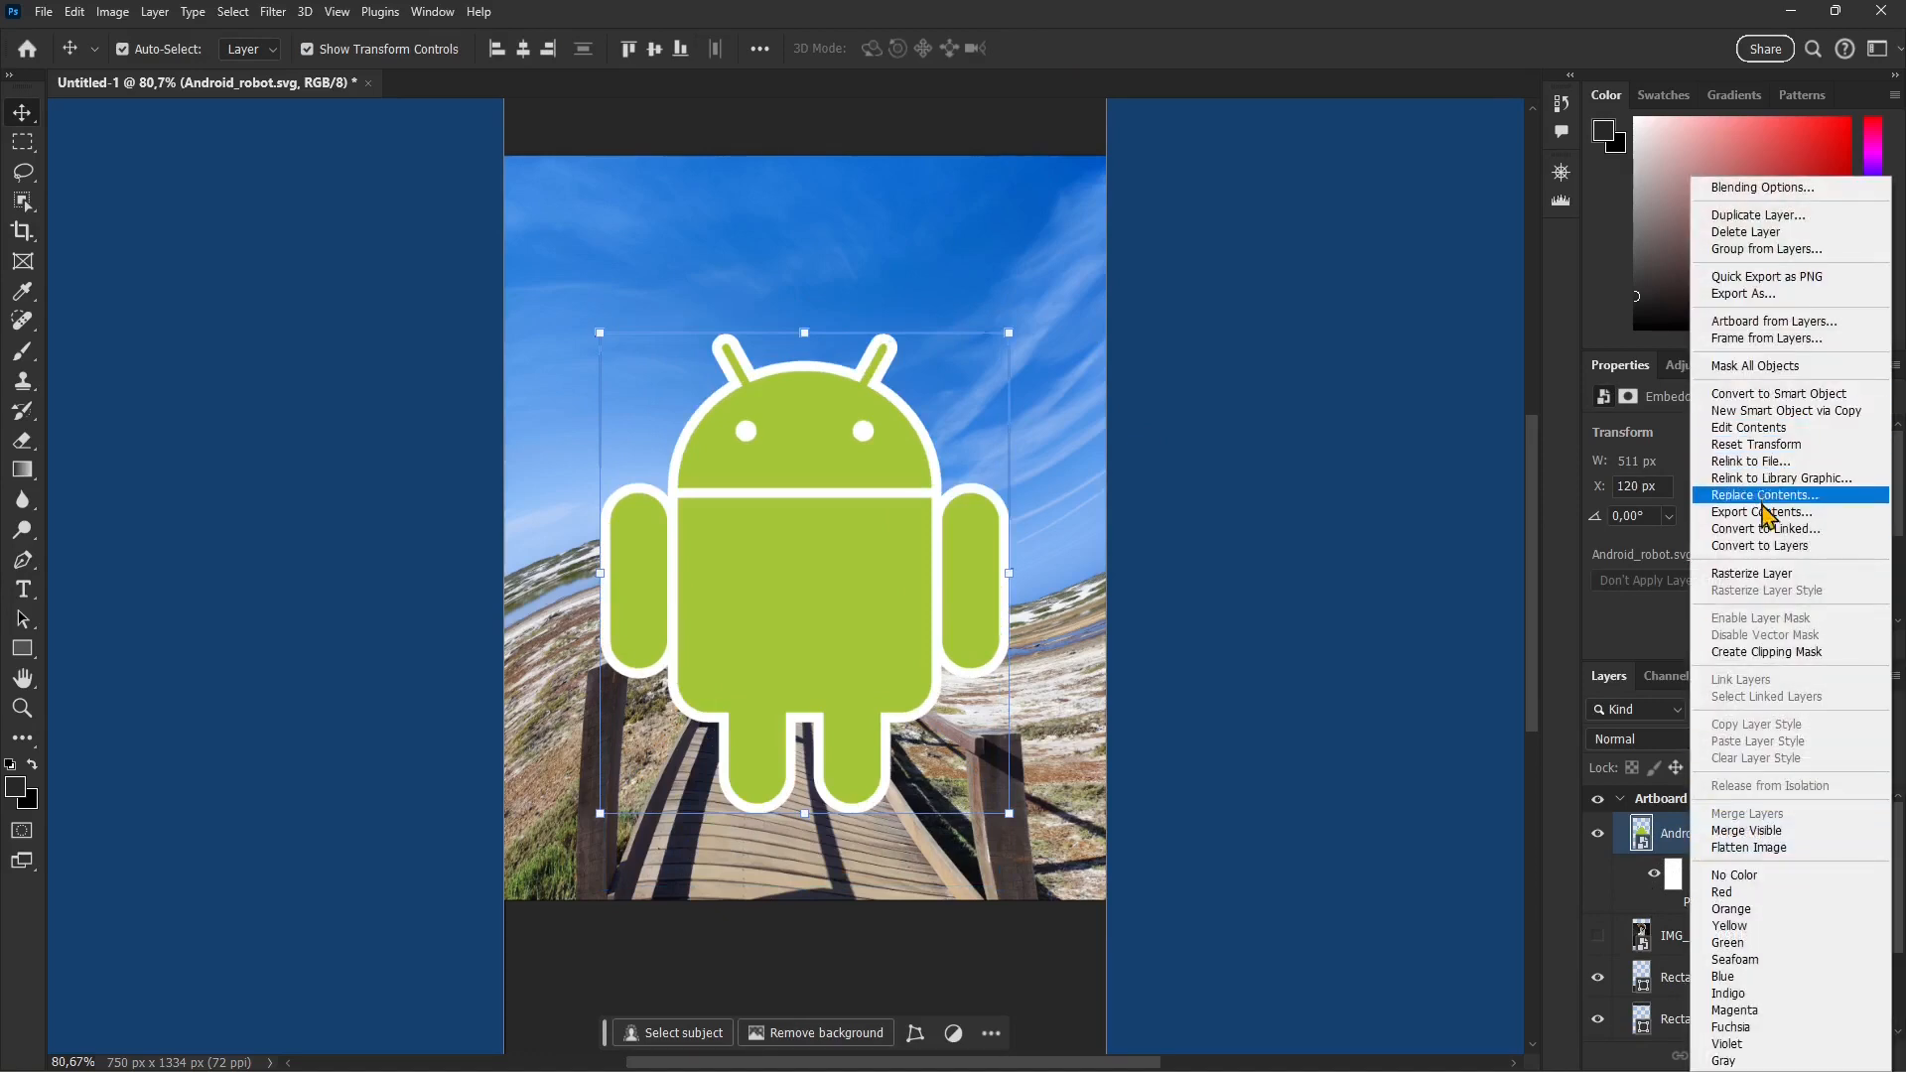
pyautogui.click(1765, 575)
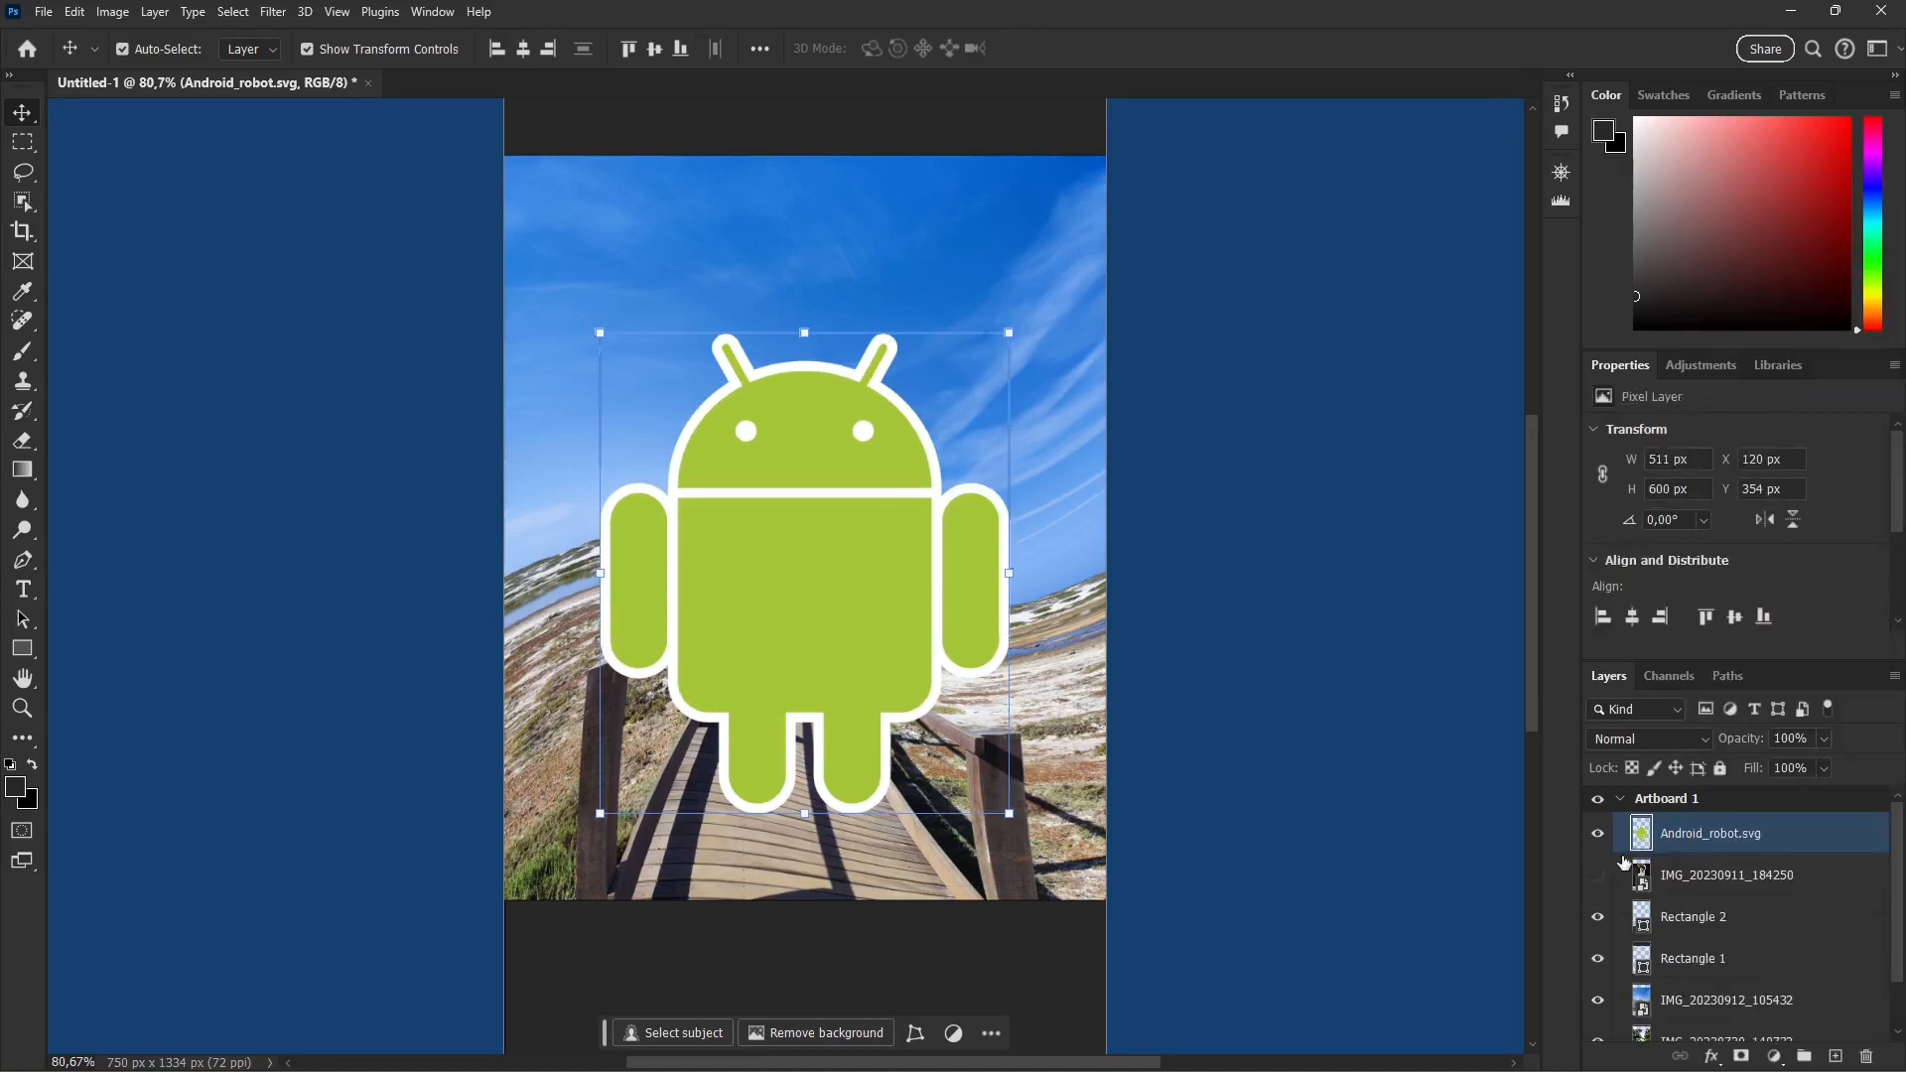
pyautogui.hotkey('ctrl', 'z')
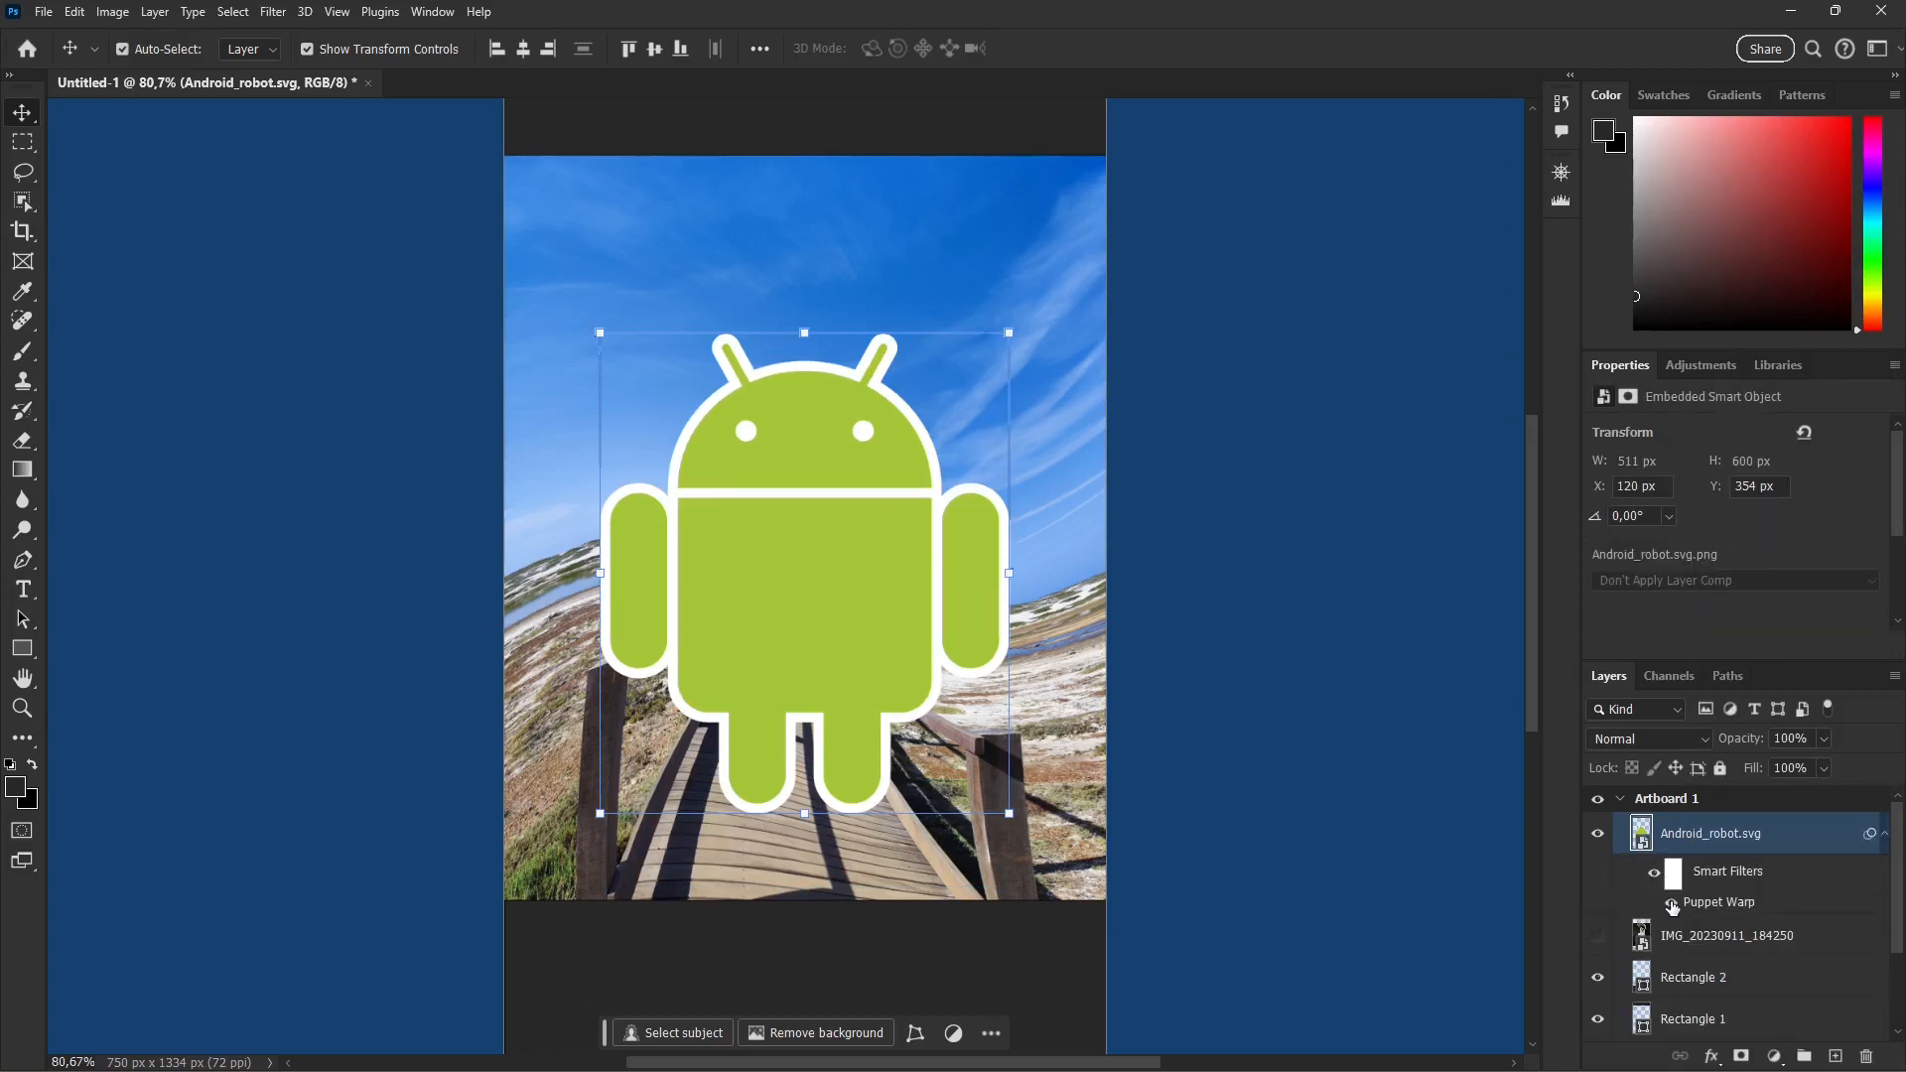
pyautogui.click(1673, 902)
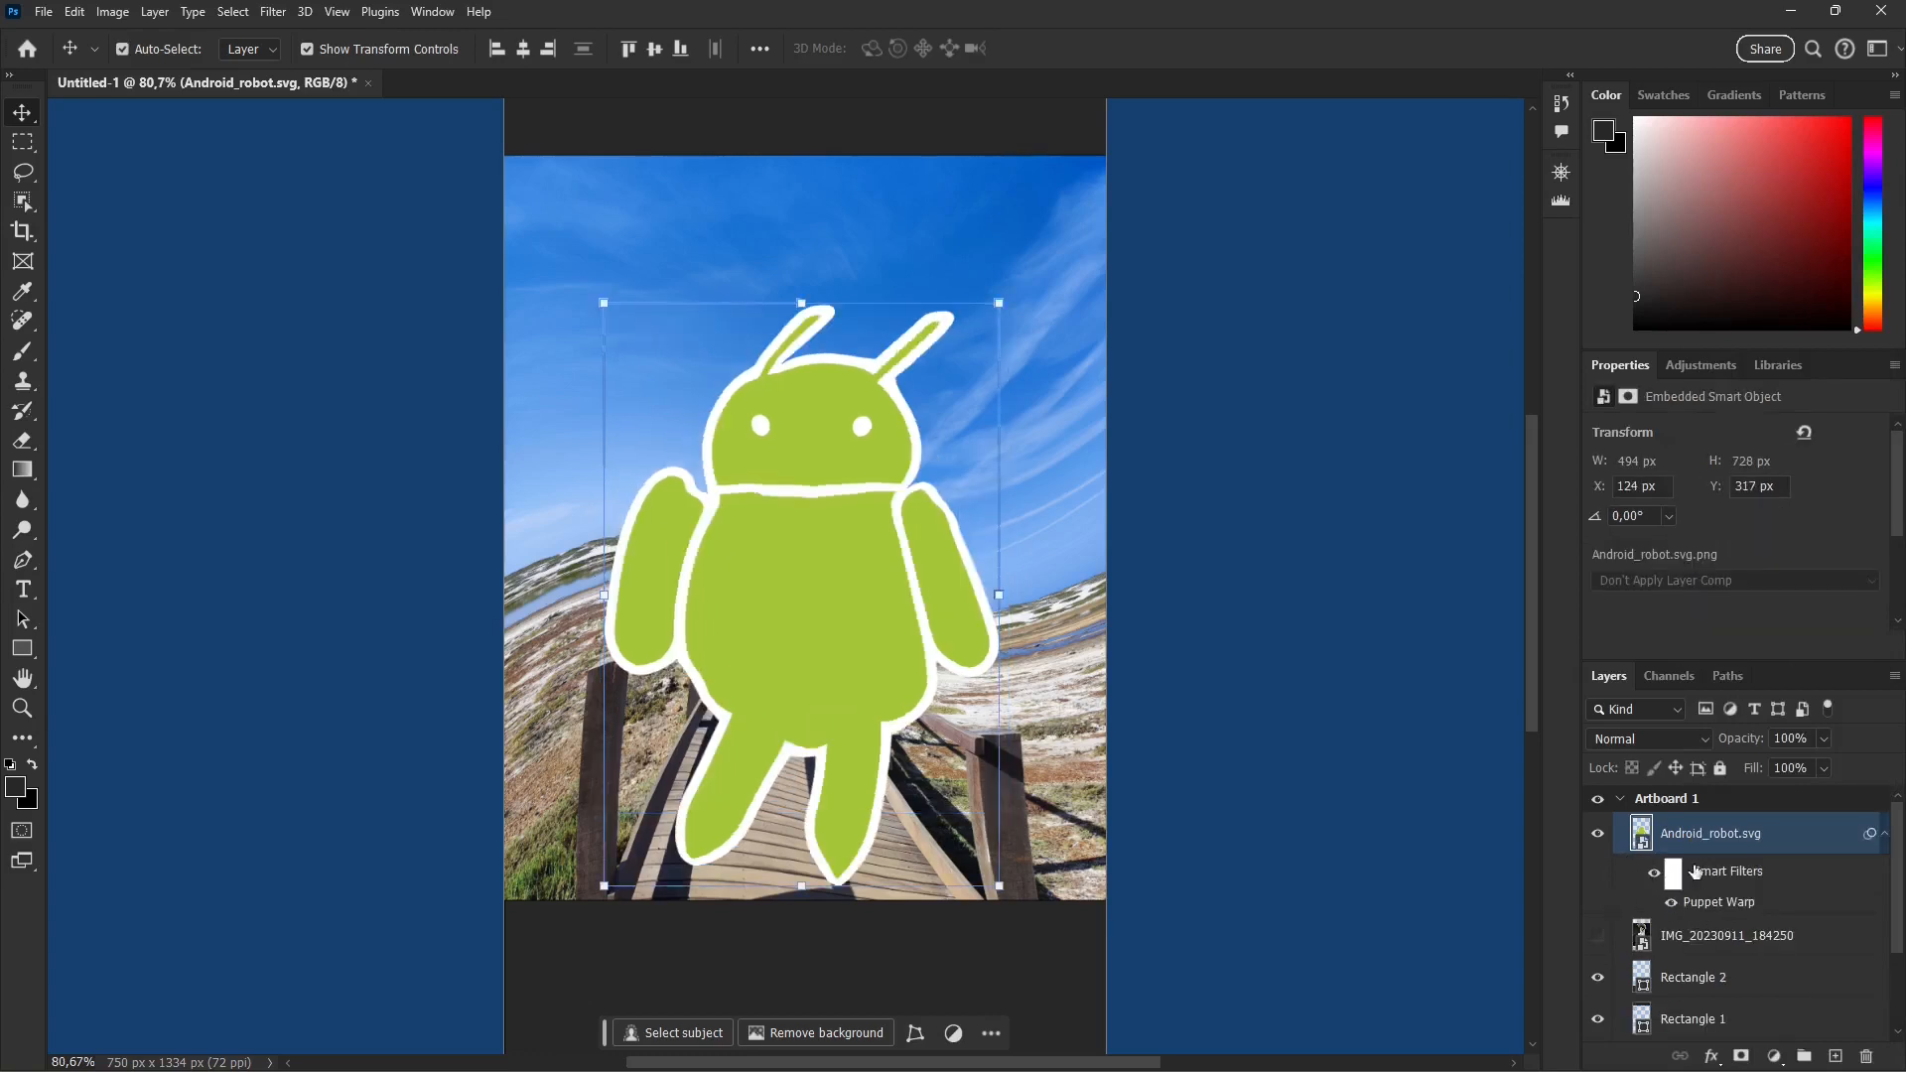
# Step: Rasterize the robot layer and scale it down from all four sides to about 290 px wide and 465 px high
pyautogui.rightClick(1692, 846)
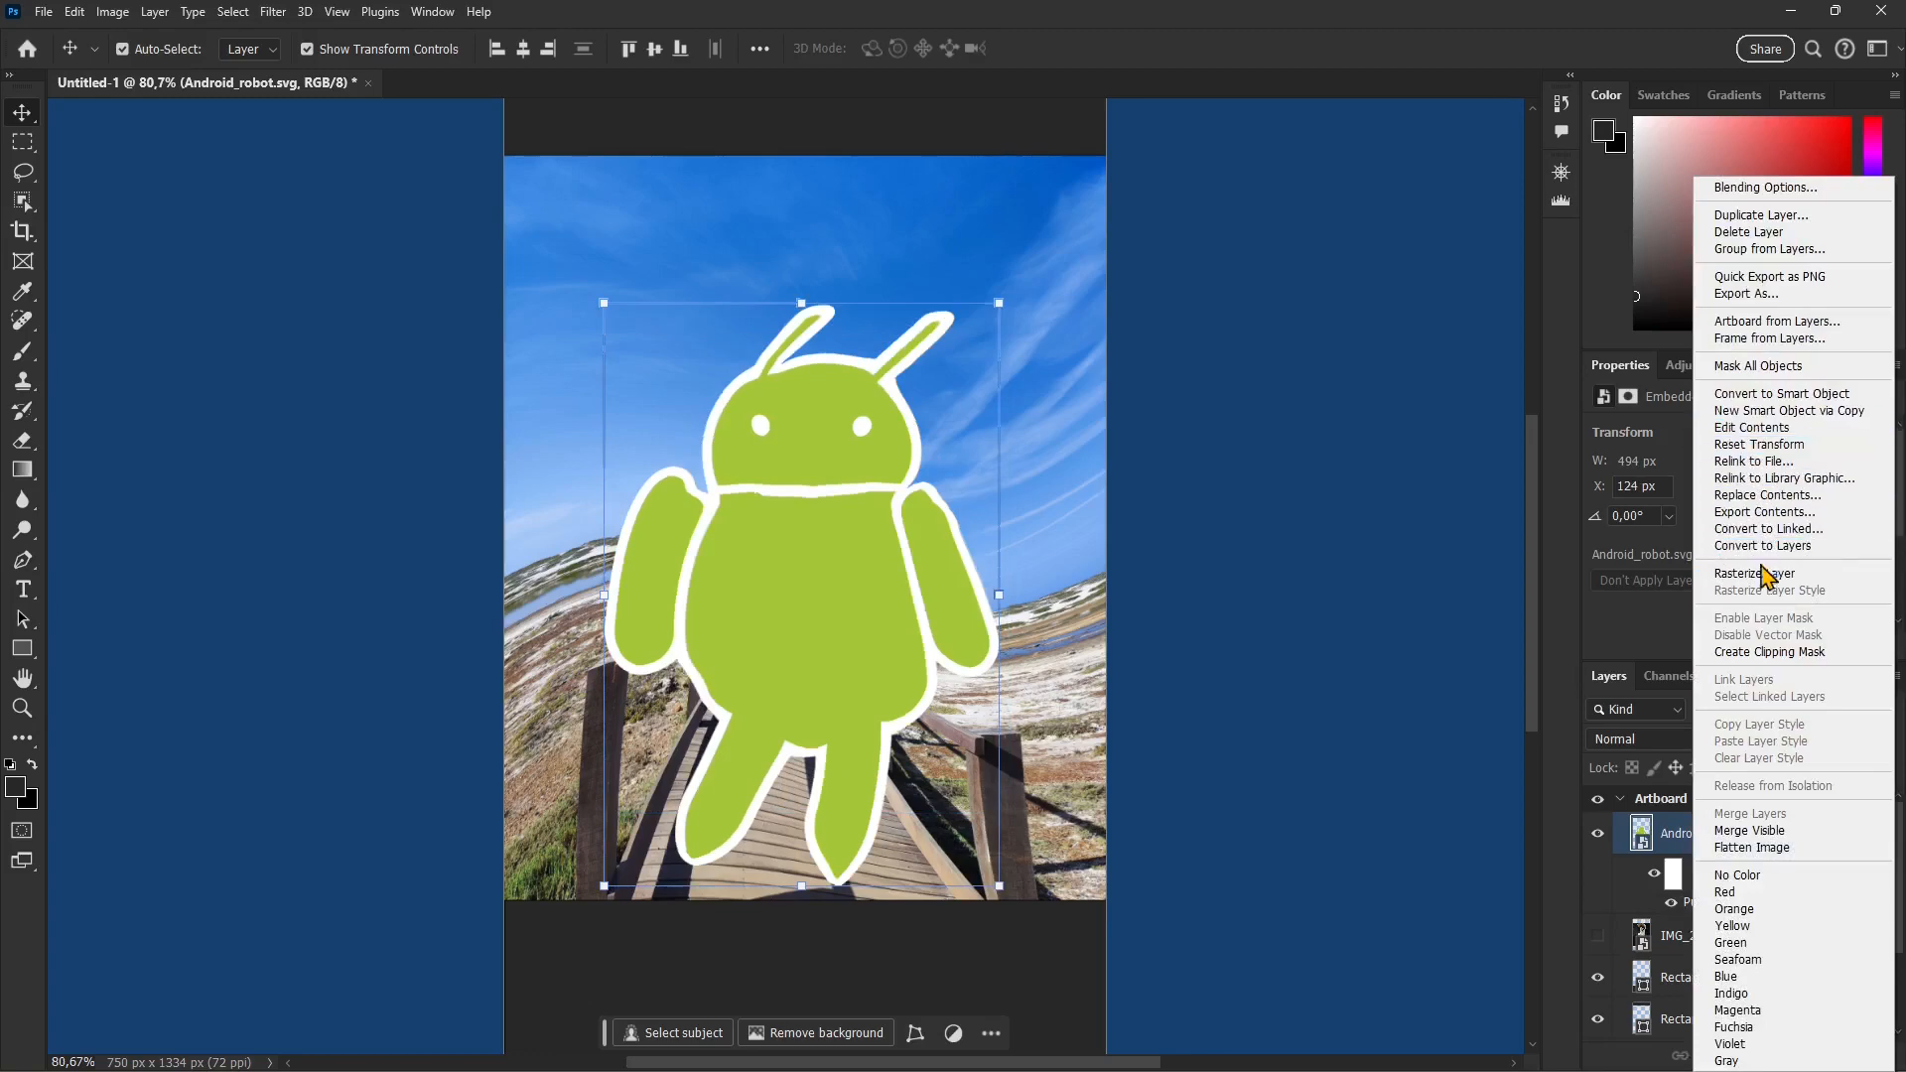
pyautogui.click(1764, 574)
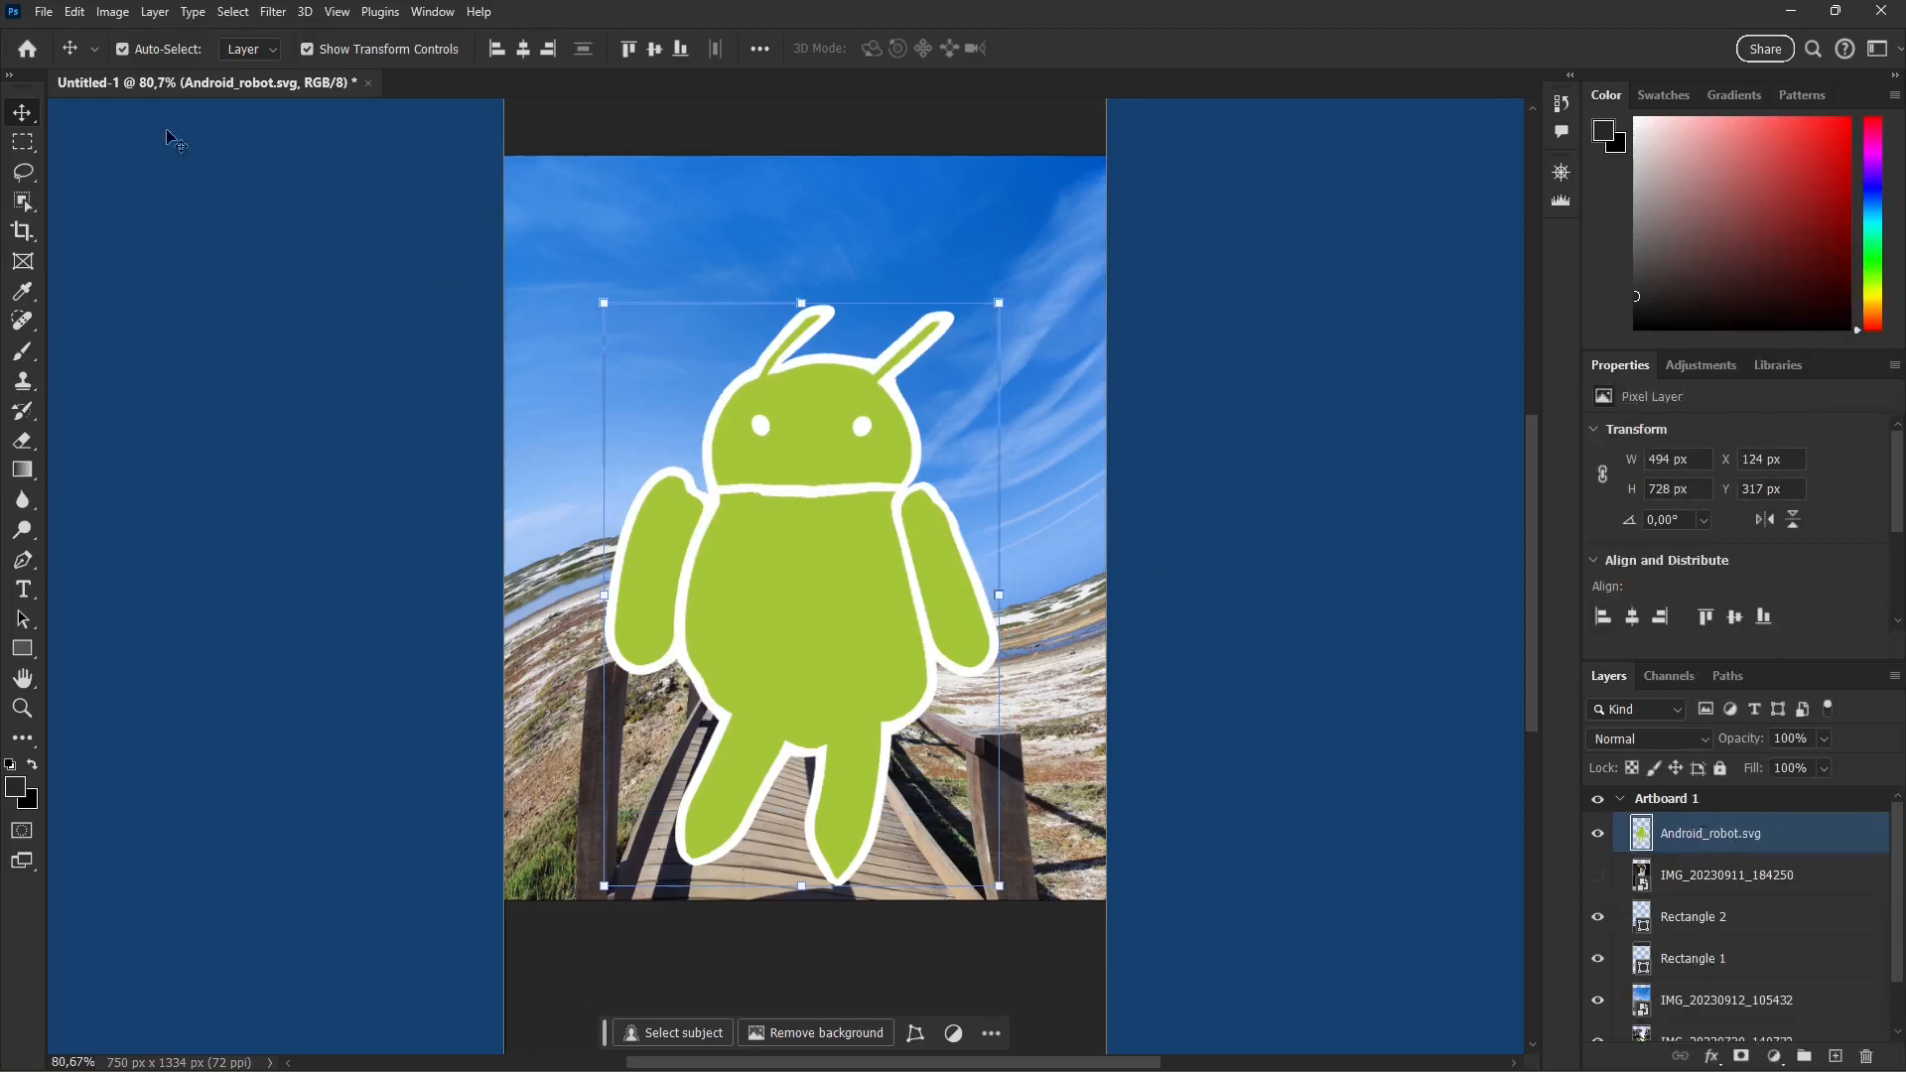
pyautogui.click(75, 12)
pyautogui.moveTo(212, 502)
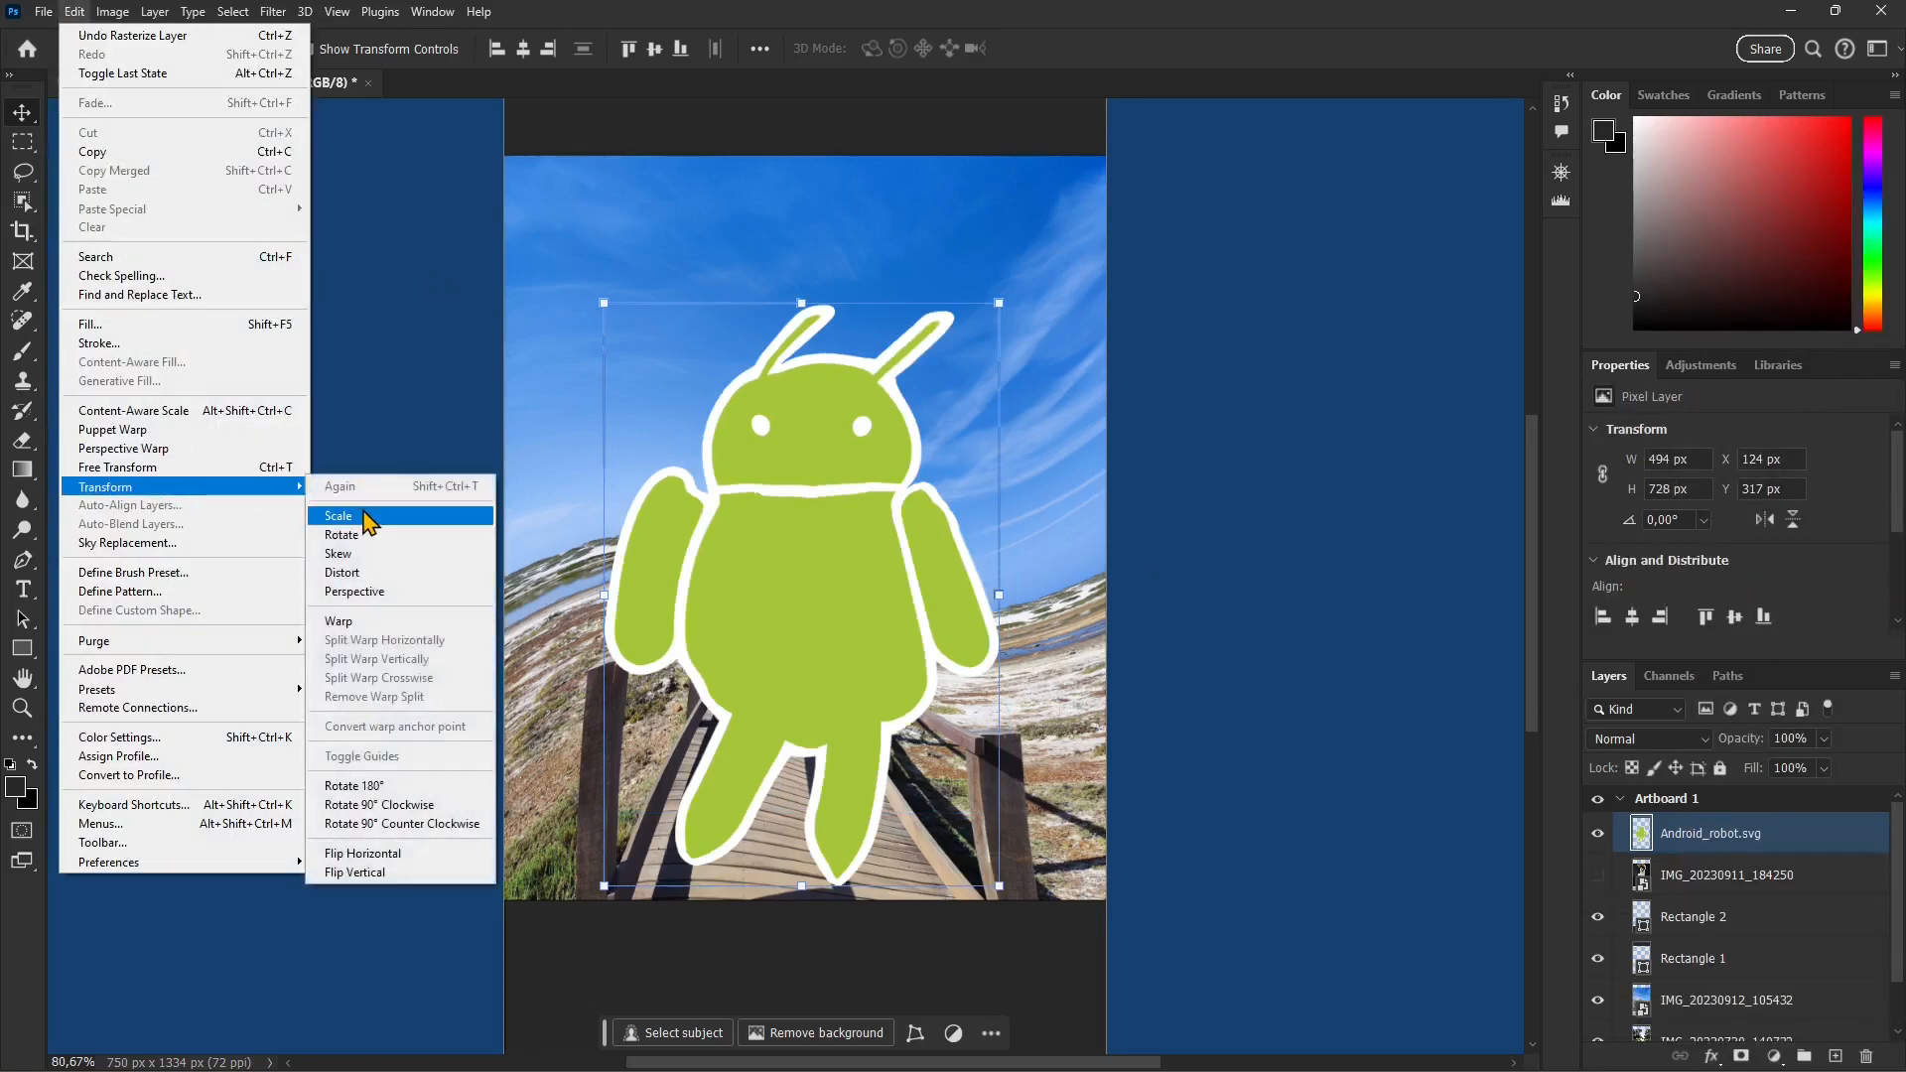
pyautogui.click(370, 520)
pyautogui.moveTo(801, 885); pyautogui.dragTo(807, 795)
pyautogui.moveTo(594, 542); pyautogui.dragTo(701, 543)
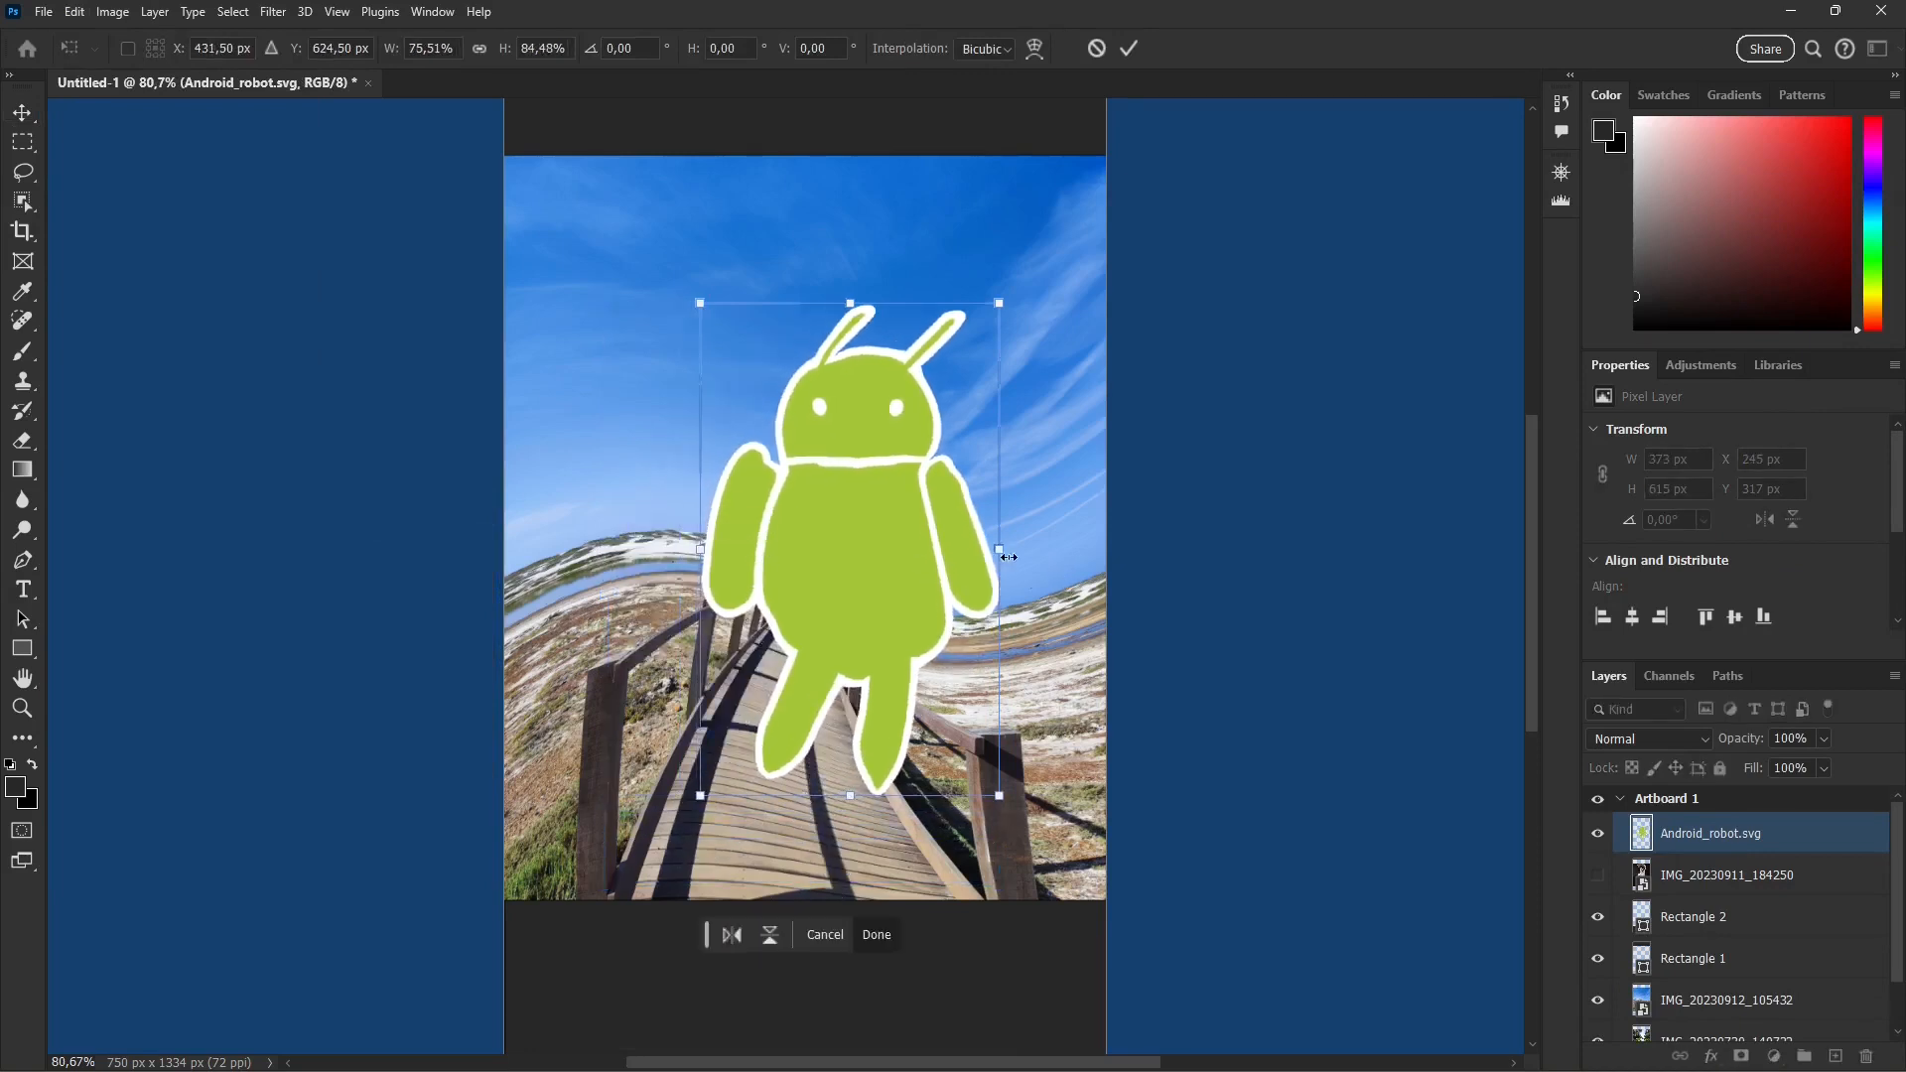
pyautogui.moveTo(999, 548); pyautogui.dragTo(932, 548)
pyautogui.moveTo(814, 298); pyautogui.dragTo(815, 423)
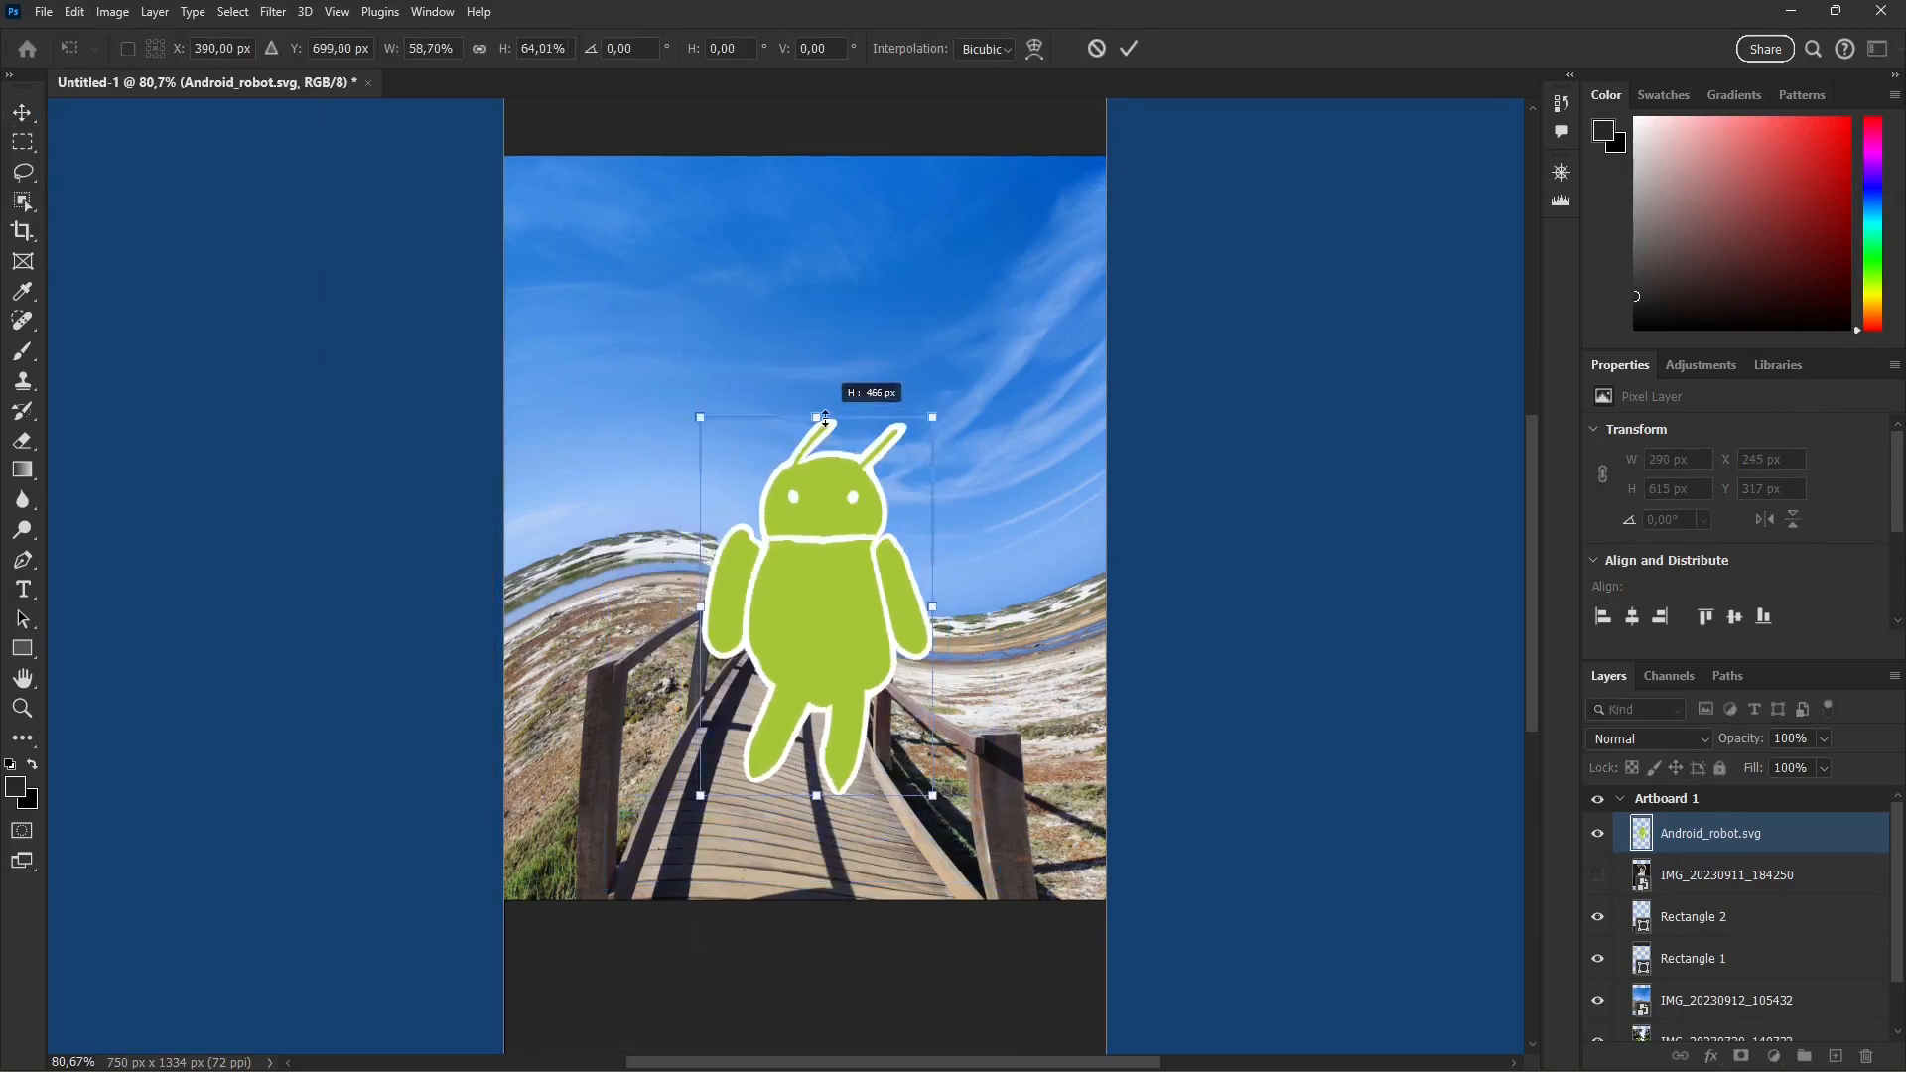
# Step: Lower the robot onto the boardwalk, resize it to about 304 by 532 px and apply the transform
pyautogui.moveTo(782, 604); pyautogui.dragTo(791, 659)
pyautogui.moveTo(700, 475); pyautogui.dragTo(691, 462)
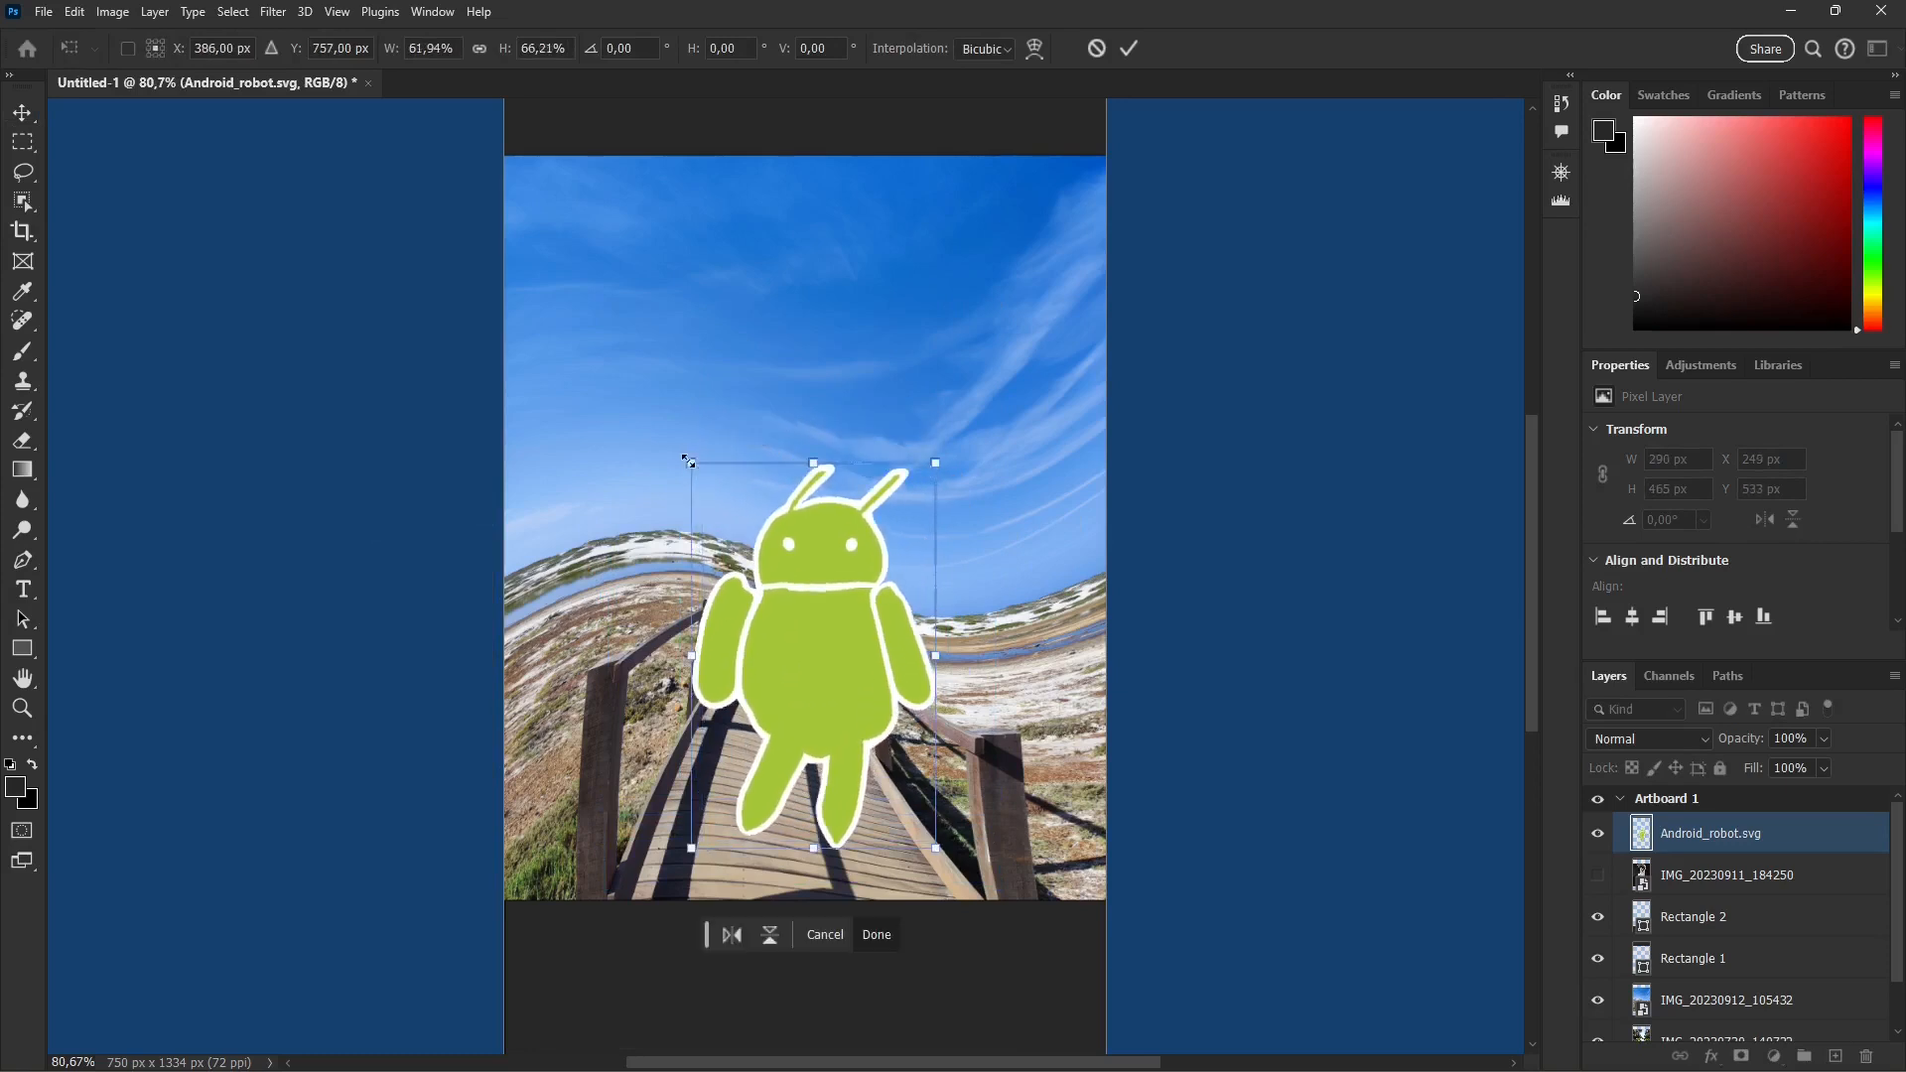
pyautogui.moveTo(935, 463); pyautogui.dragTo(933, 423)
pyautogui.hscroll(-1, 797, 732)
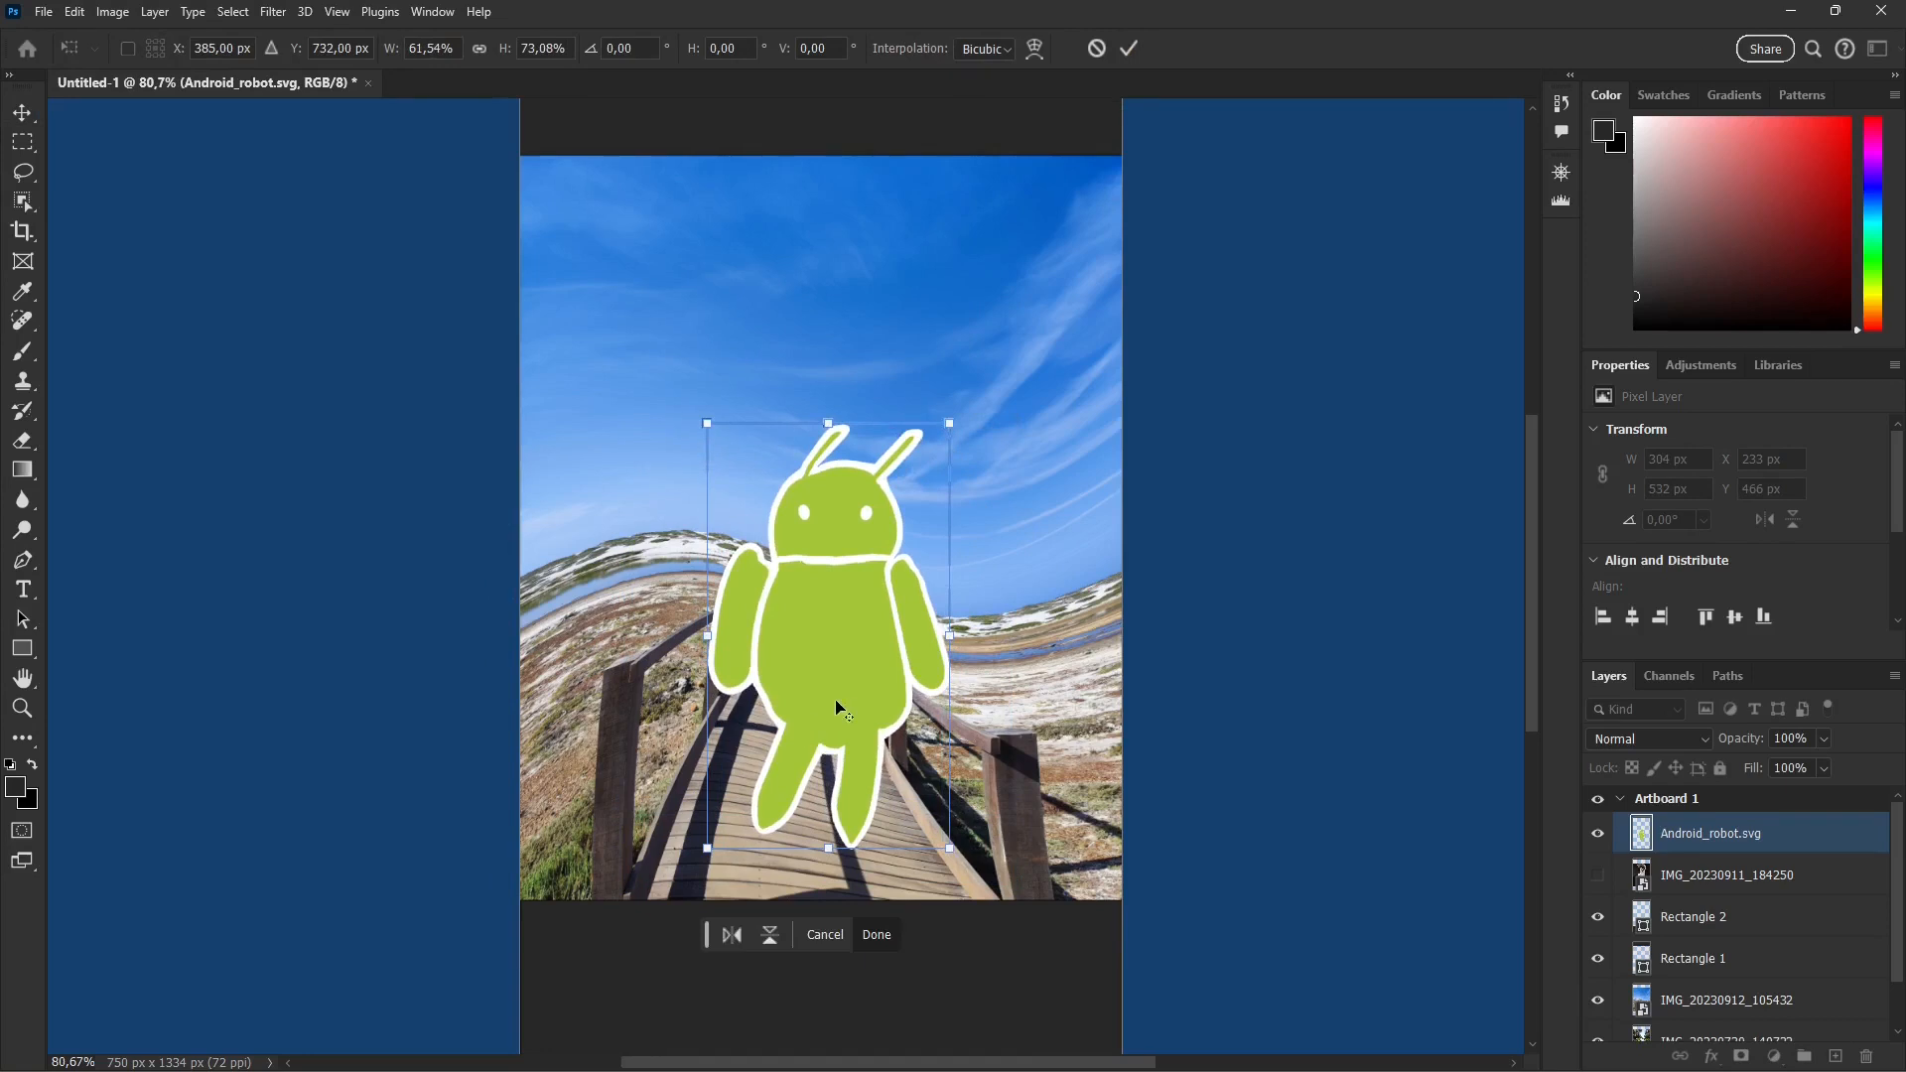
pyautogui.hscroll(-2, 822, 548)
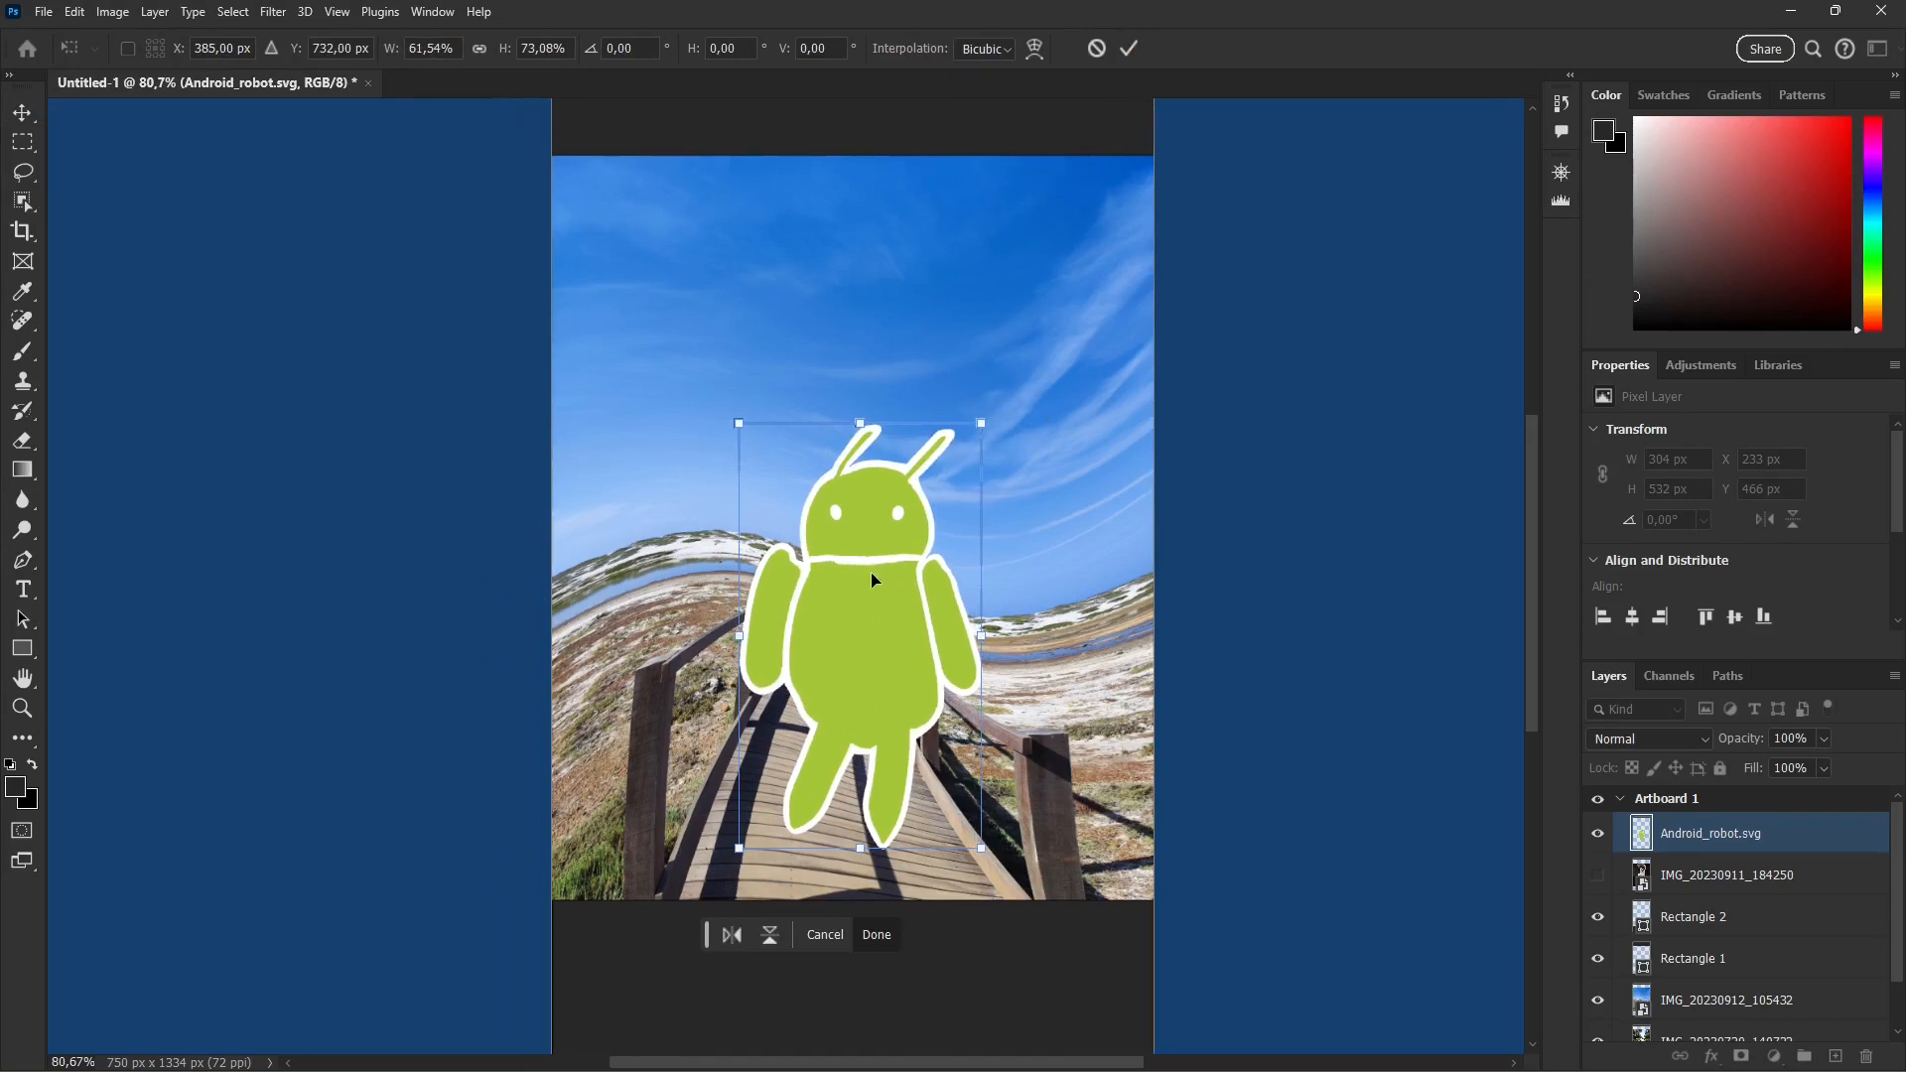
pyautogui.click(1128, 48)
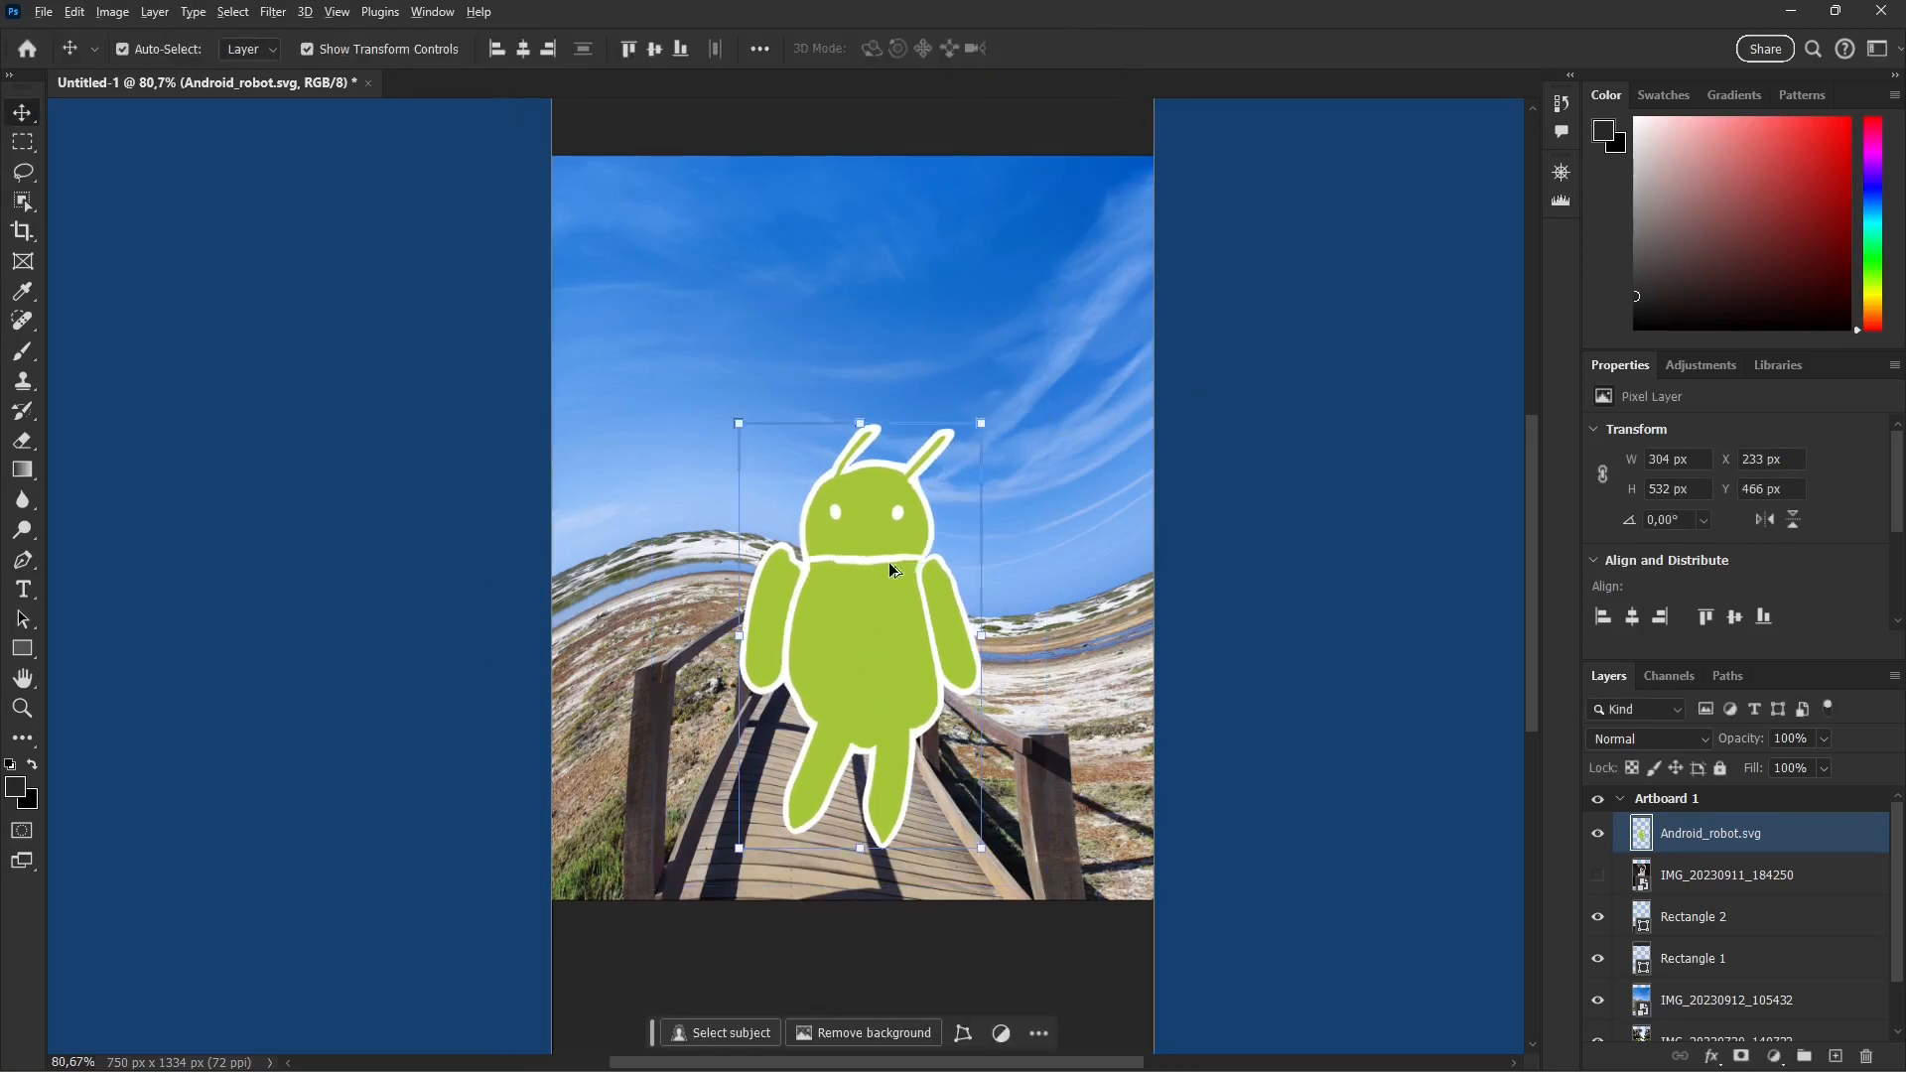
# Step: Draw an ellipse shape about 17 px wide and 42 px high below the robot's eyes as a mouth
pyautogui.scroll(2, 889, 562)
pyautogui.scroll(5, 880, 563)
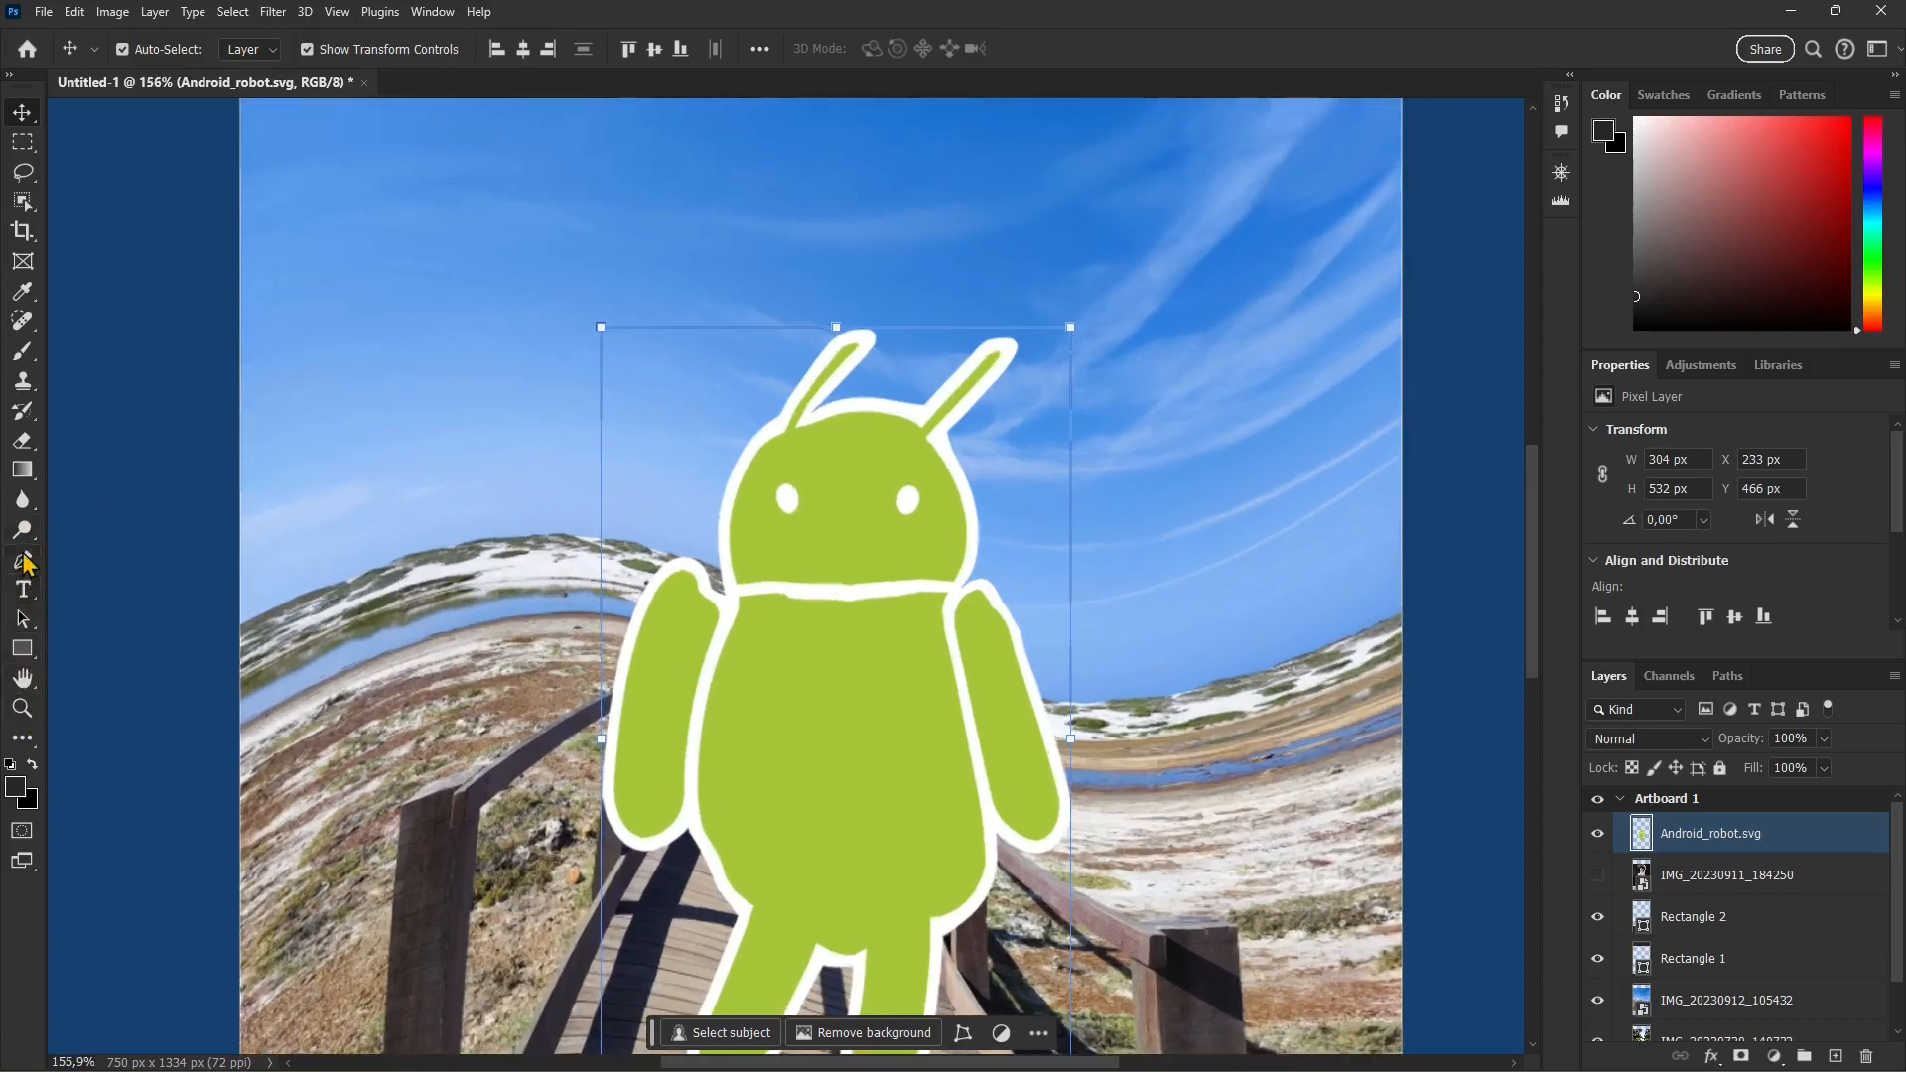
pyautogui.click(21, 360)
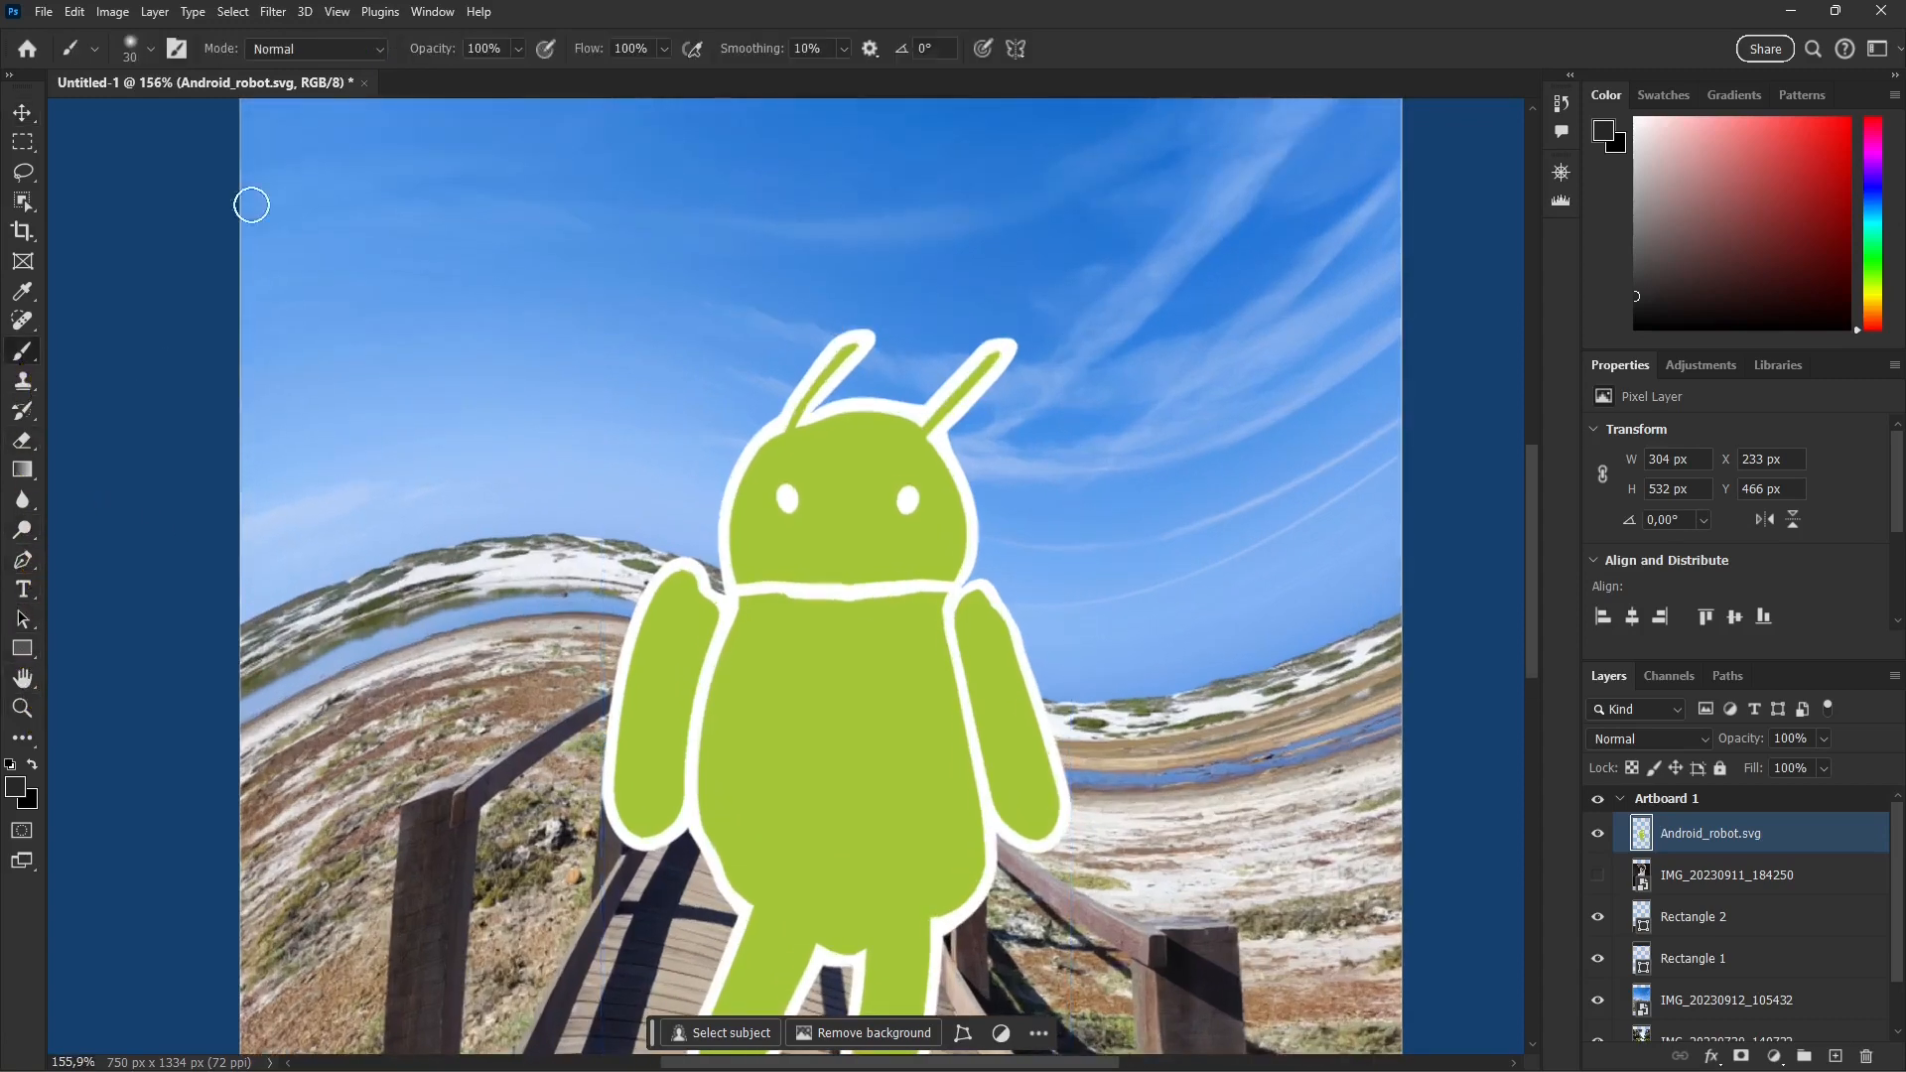
pyautogui.moveTo(27, 656); pyautogui.dragTo(90, 675)
pyautogui.moveTo(848, 538); pyautogui.dragTo(824, 594)
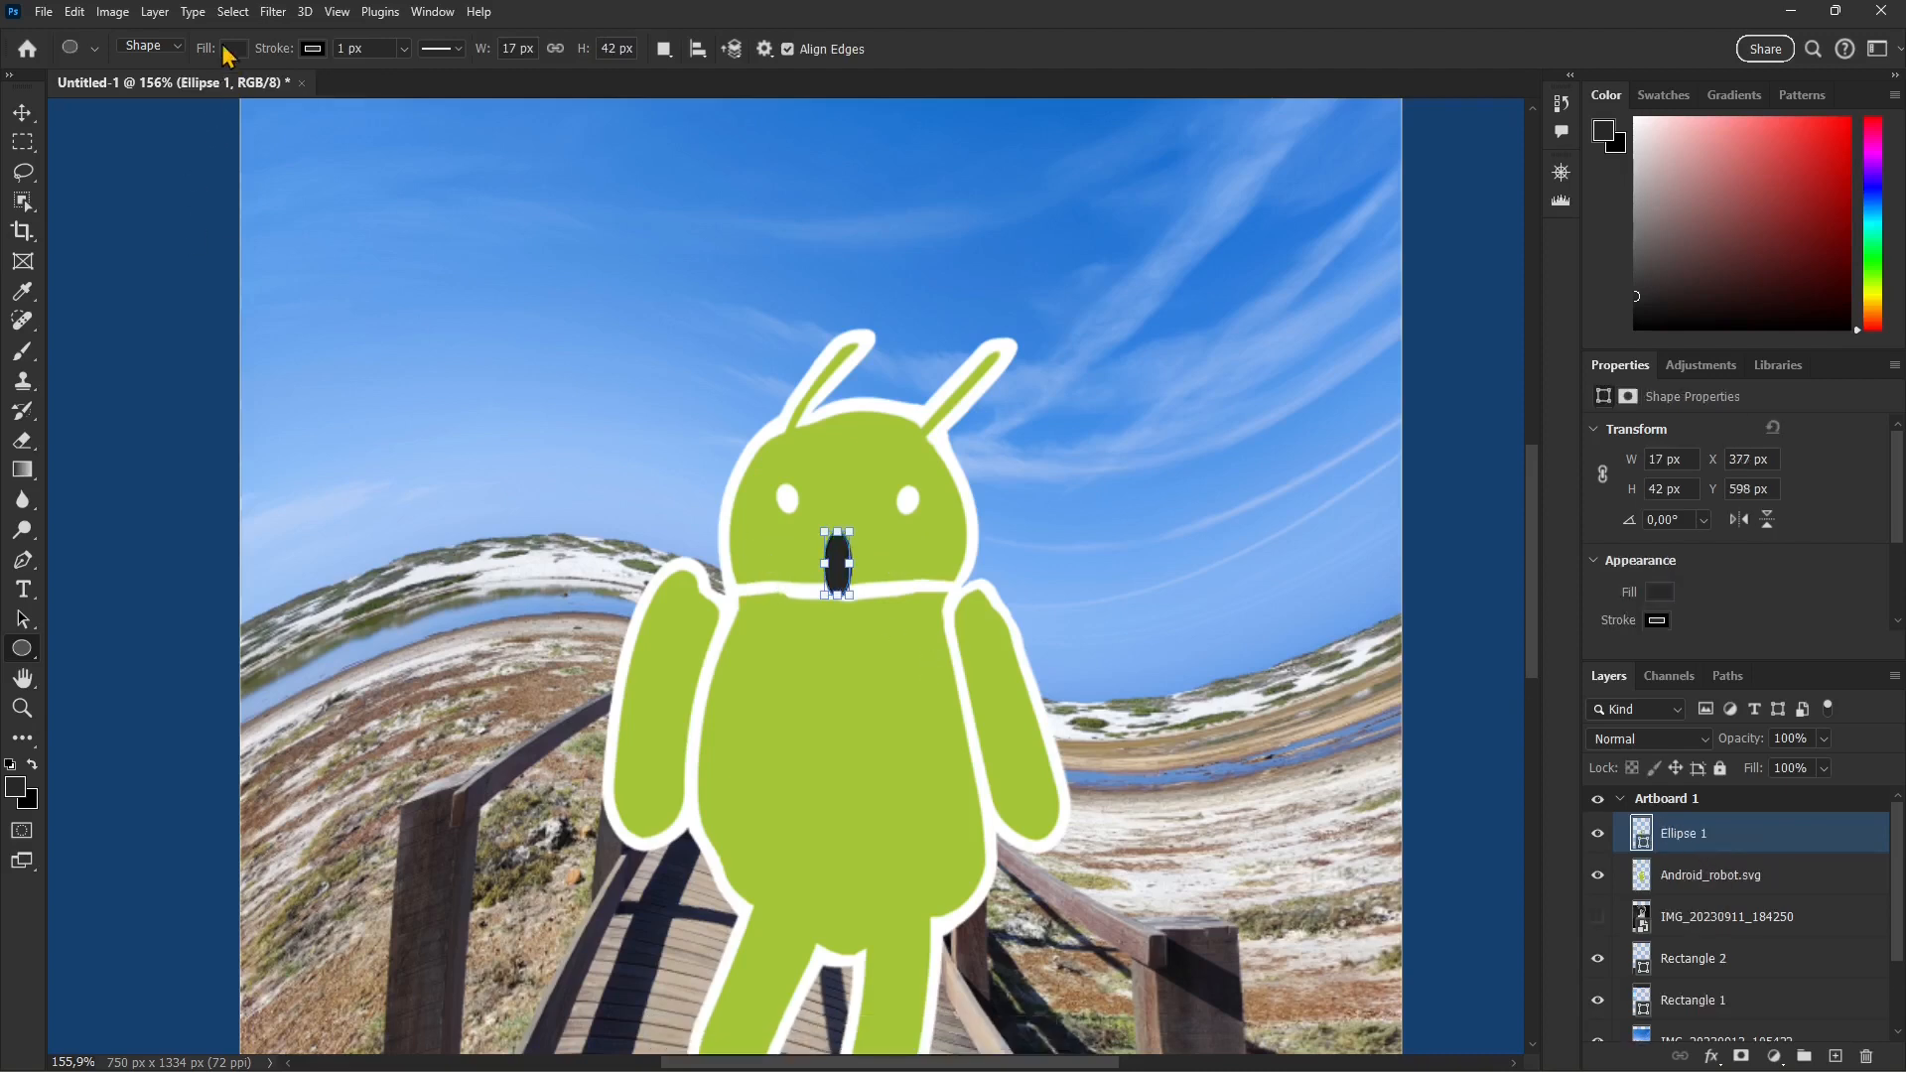
# Step: Fill the mouth ellipse with white and reduce its stroke width to about 0.5 px
pyautogui.click(231, 50)
pyautogui.click(145, 162)
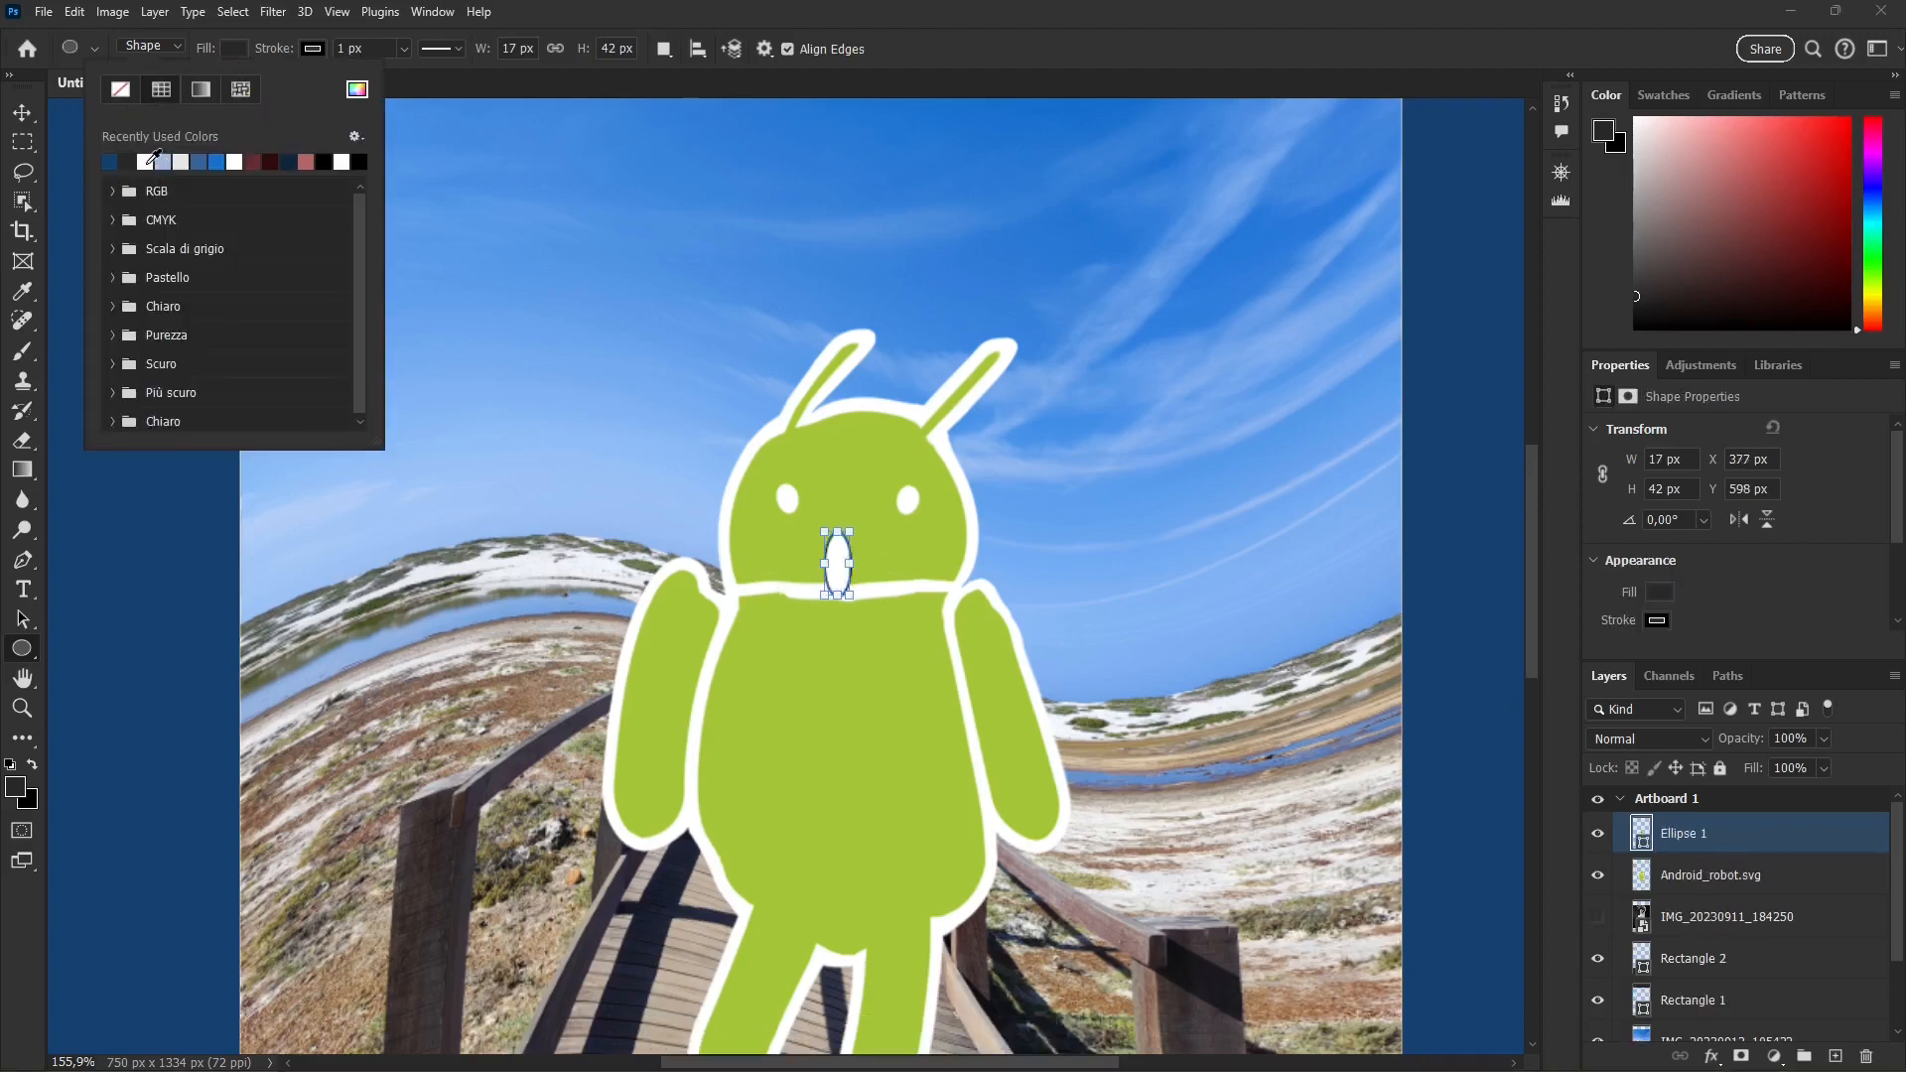
pyautogui.click(323, 50)
pyautogui.click(323, 50)
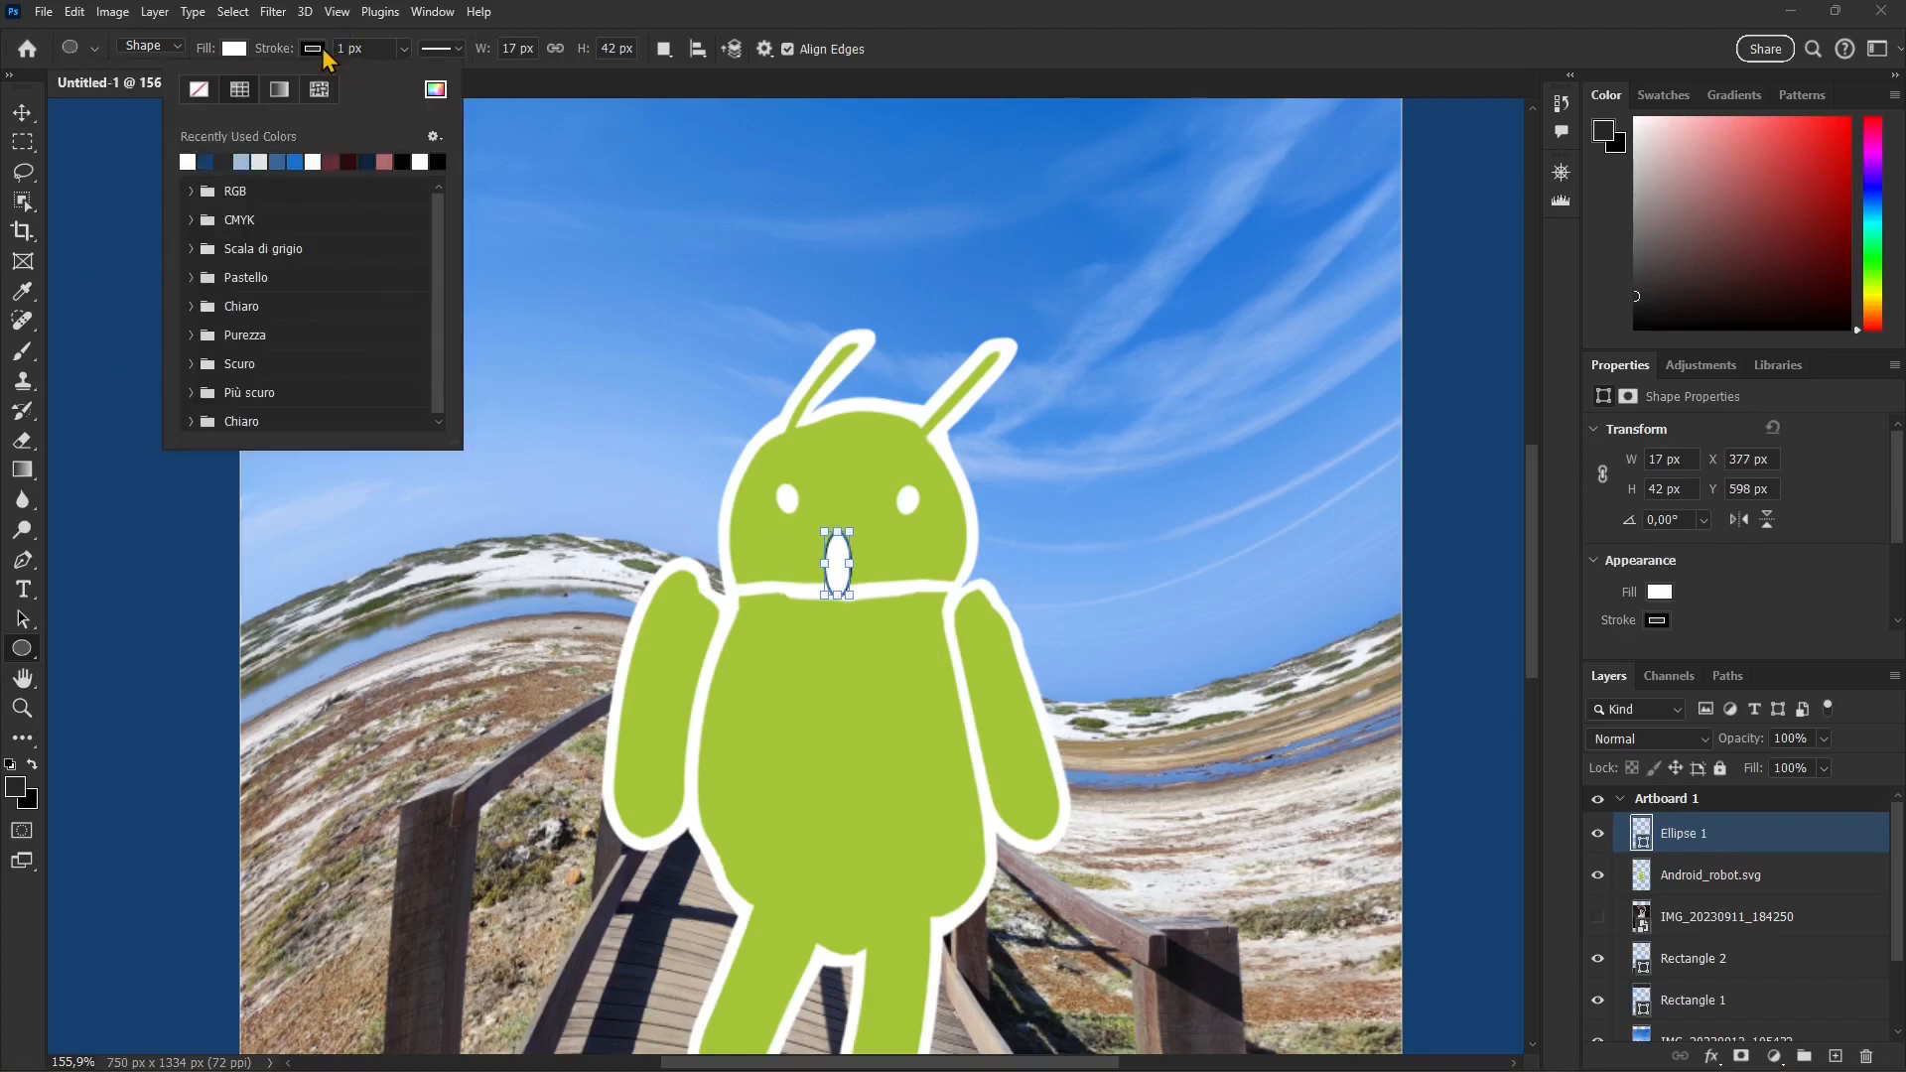
pyautogui.click(403, 49)
pyautogui.moveTo(393, 72); pyautogui.dragTo(386, 72)
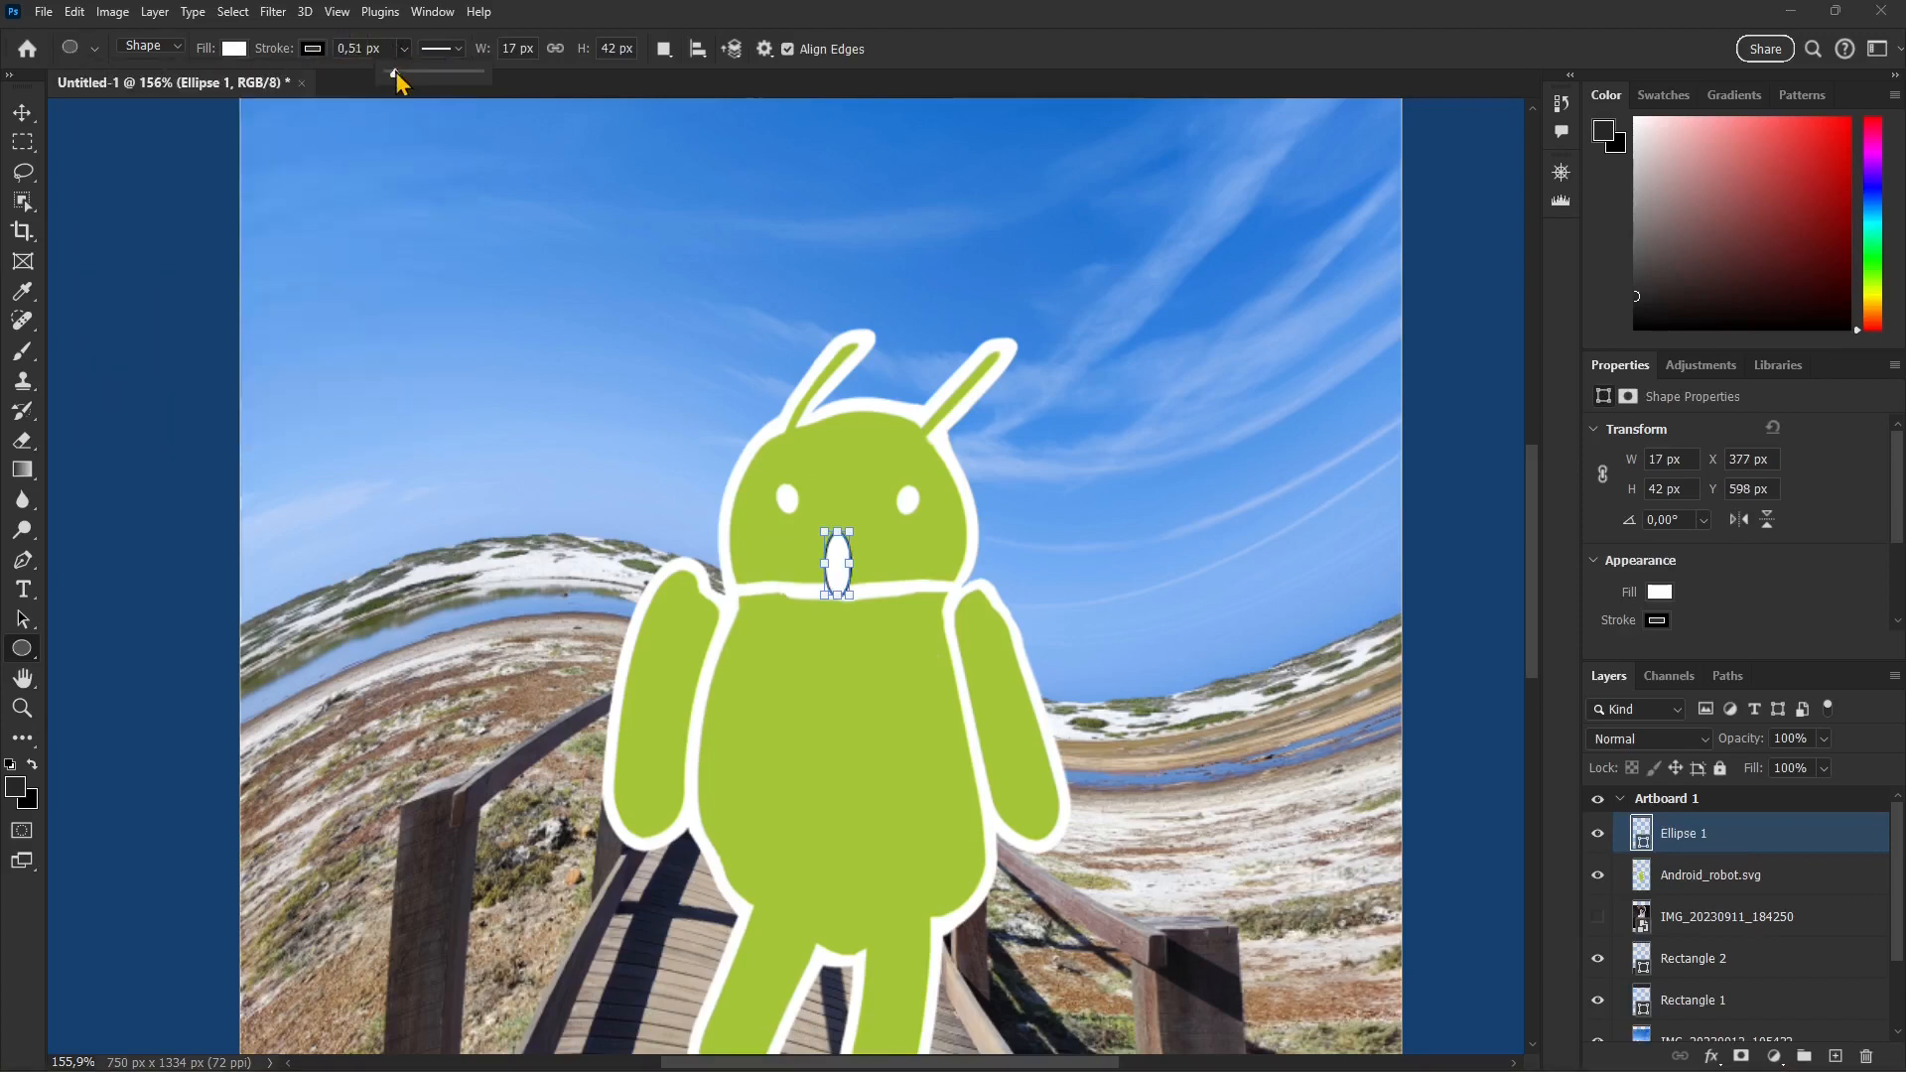
# Step: Centre the ellipse between the robot's eyes and neck and distort it into a wider, slanted open mouth, converting it to a regular path
pyautogui.click(29, 116)
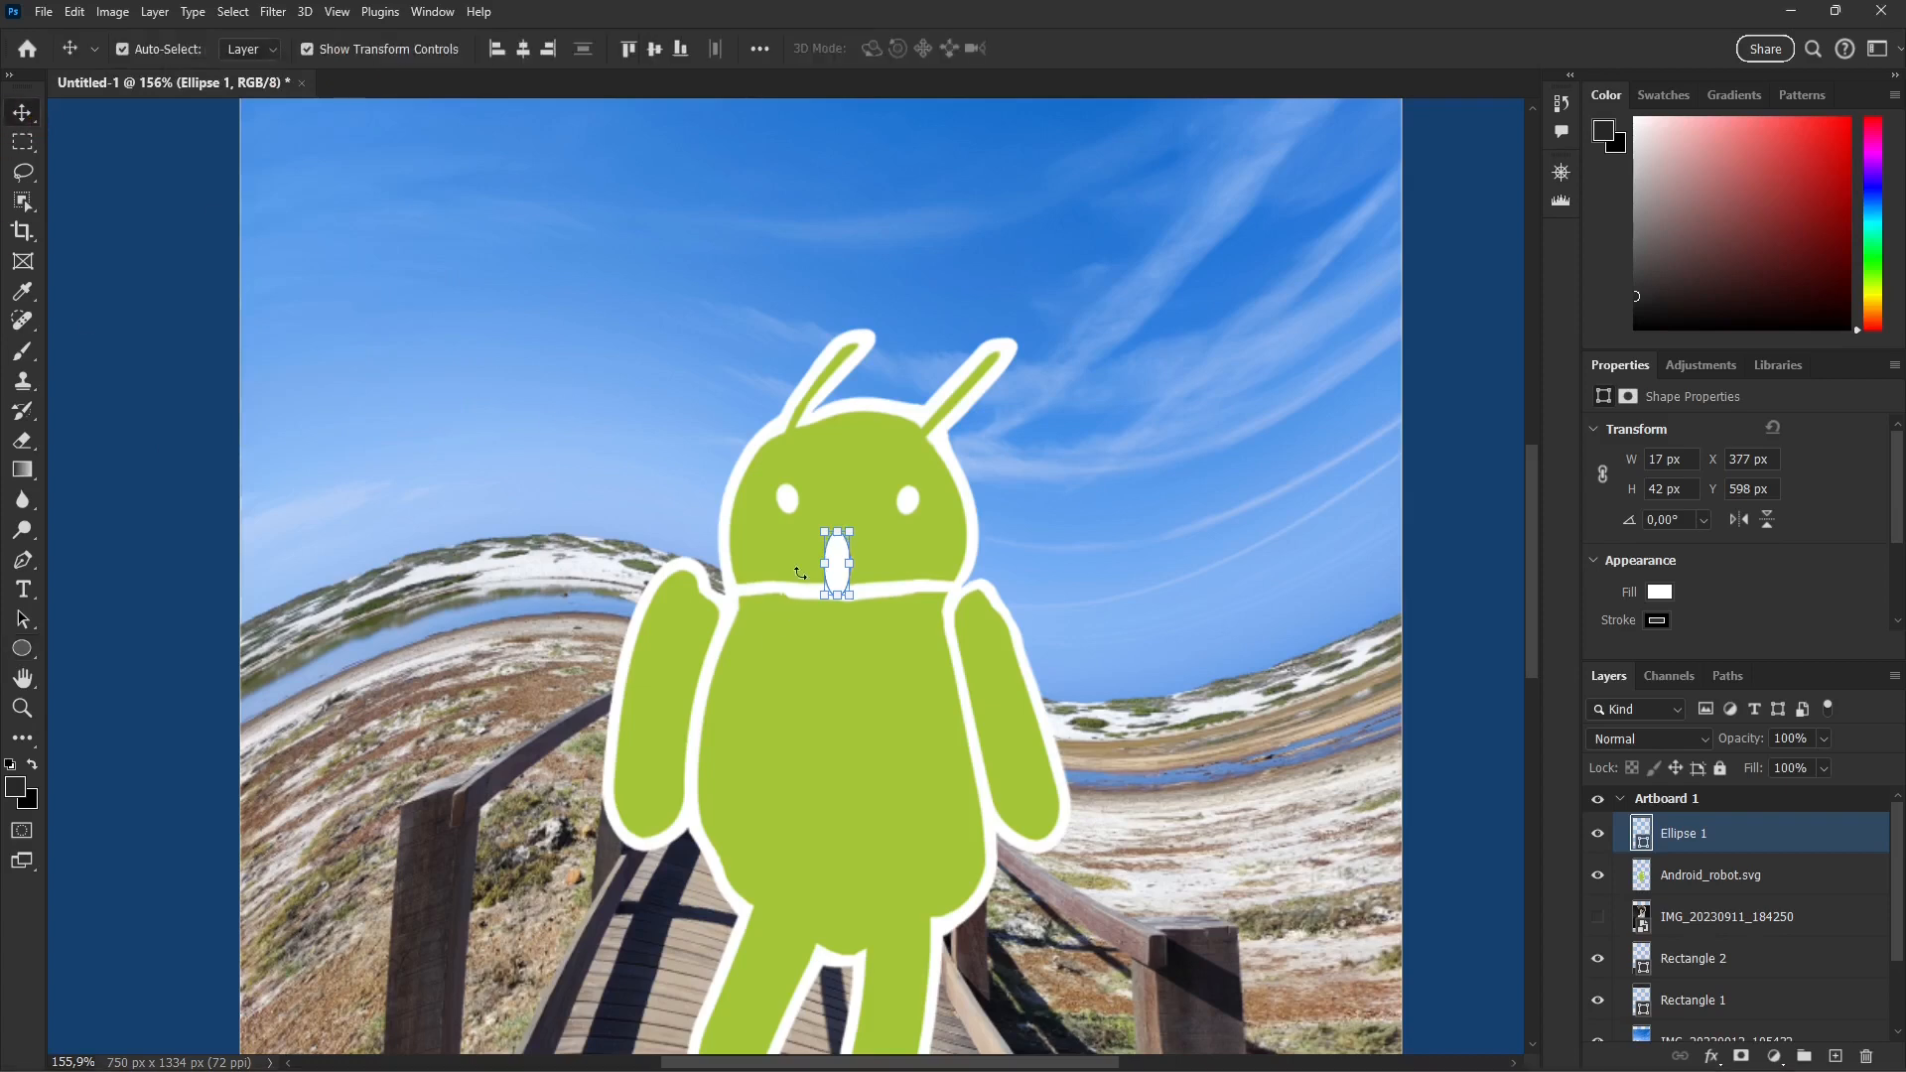
pyautogui.moveTo(839, 570); pyautogui.dragTo(850, 529)
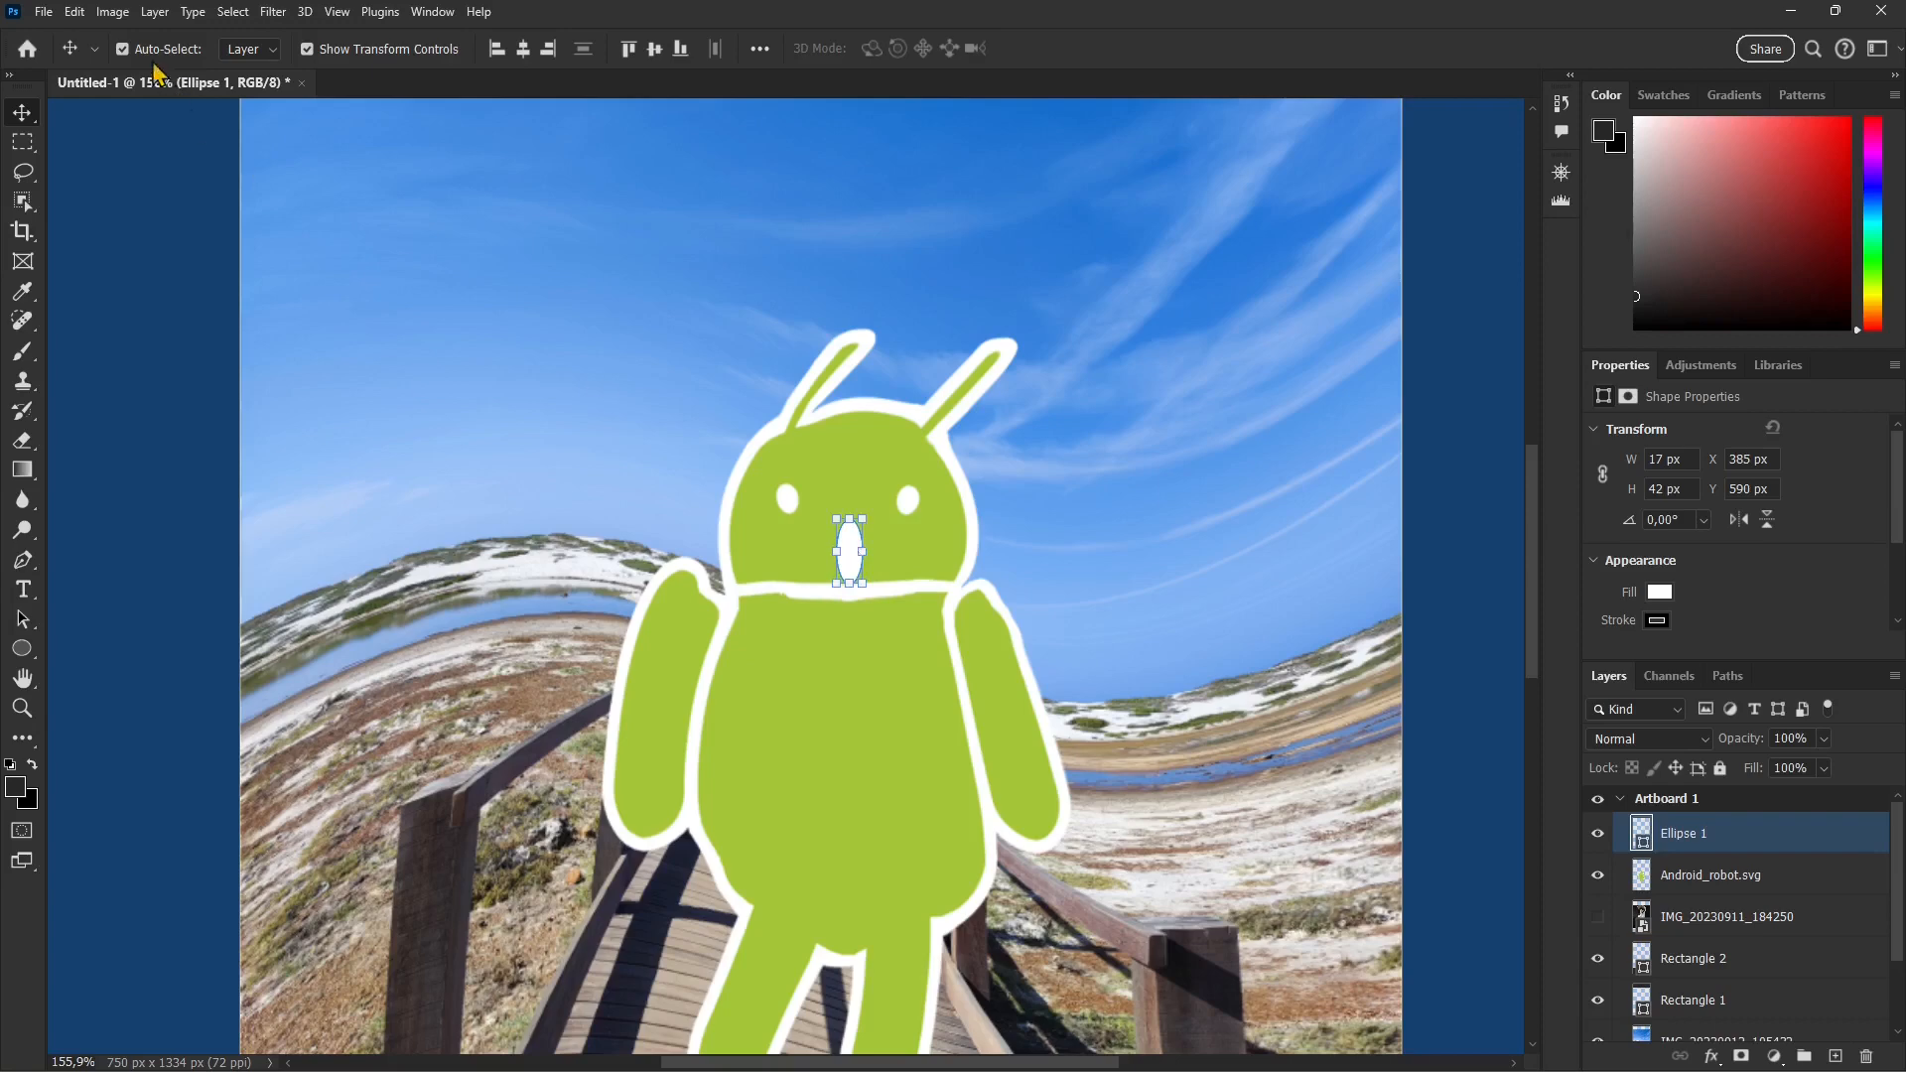
pyautogui.click(74, 10)
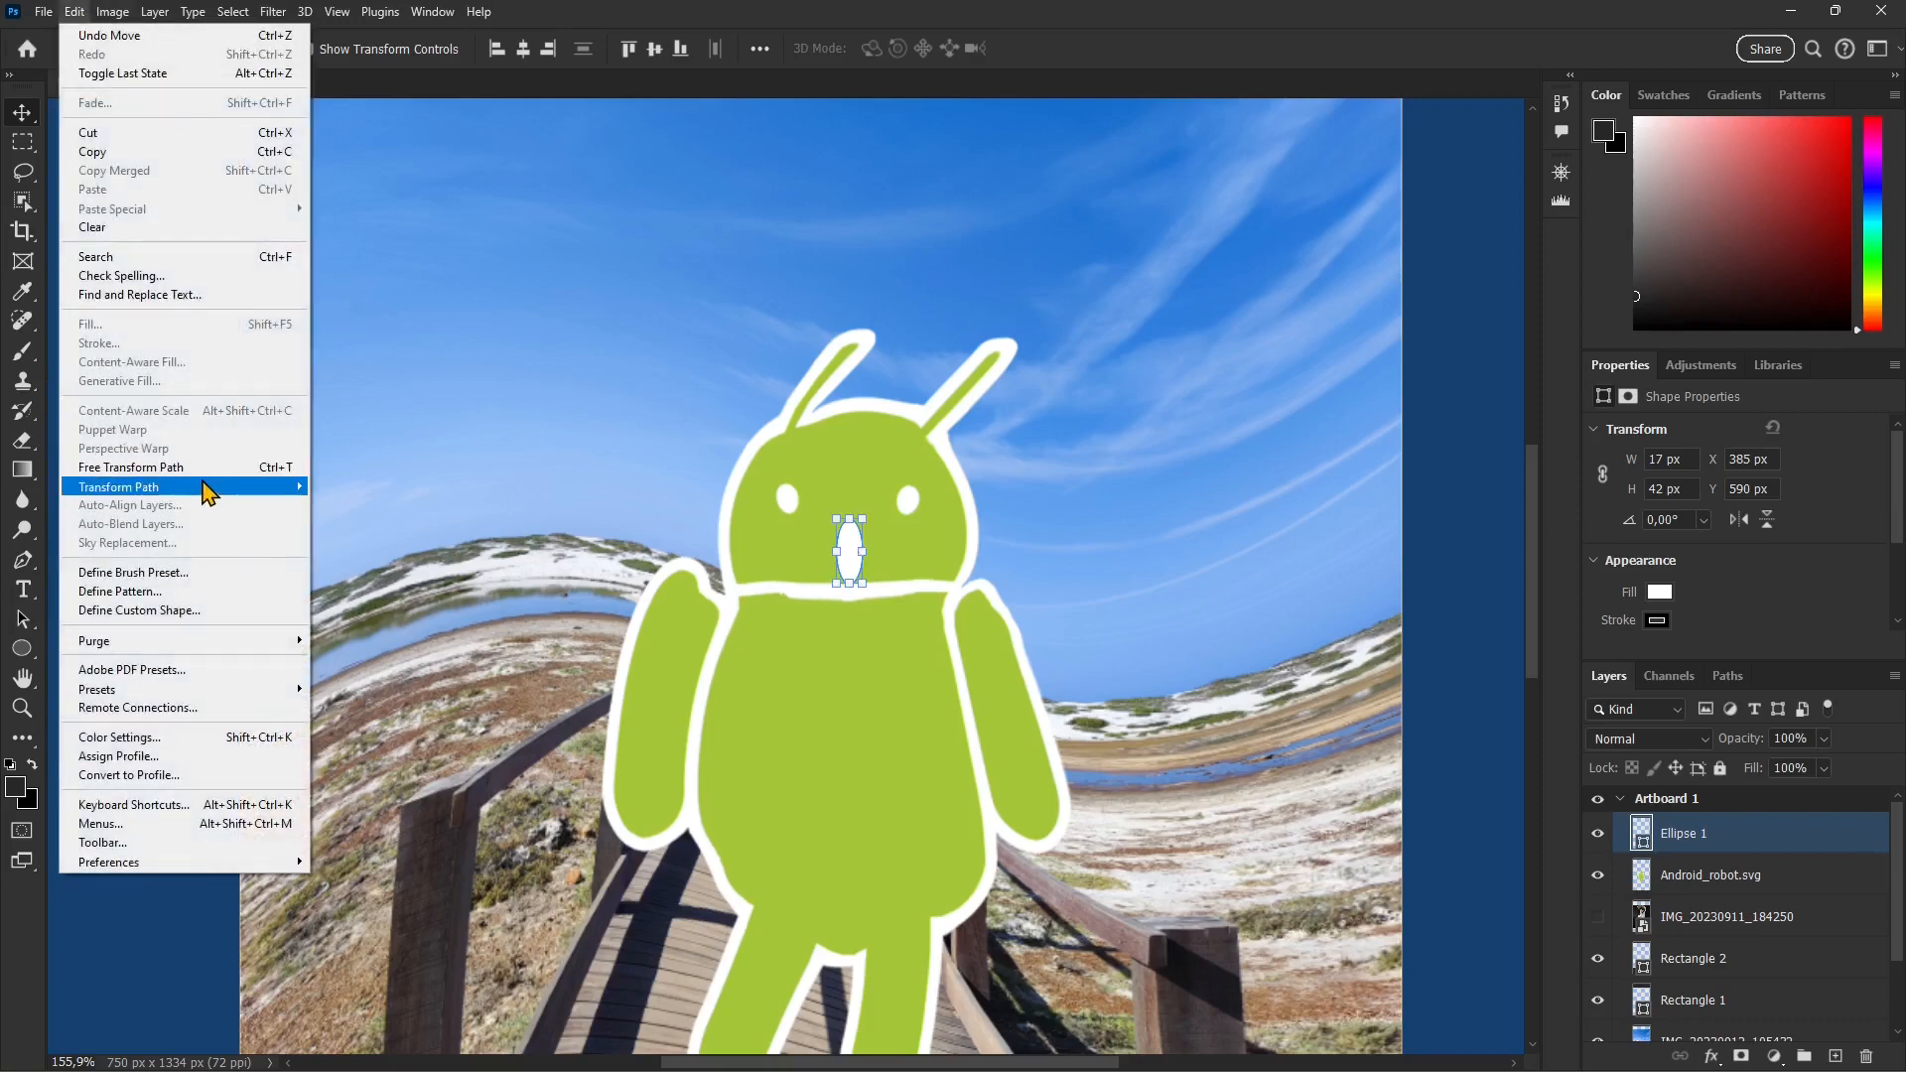
pyautogui.moveTo(205, 486)
pyautogui.click(358, 571)
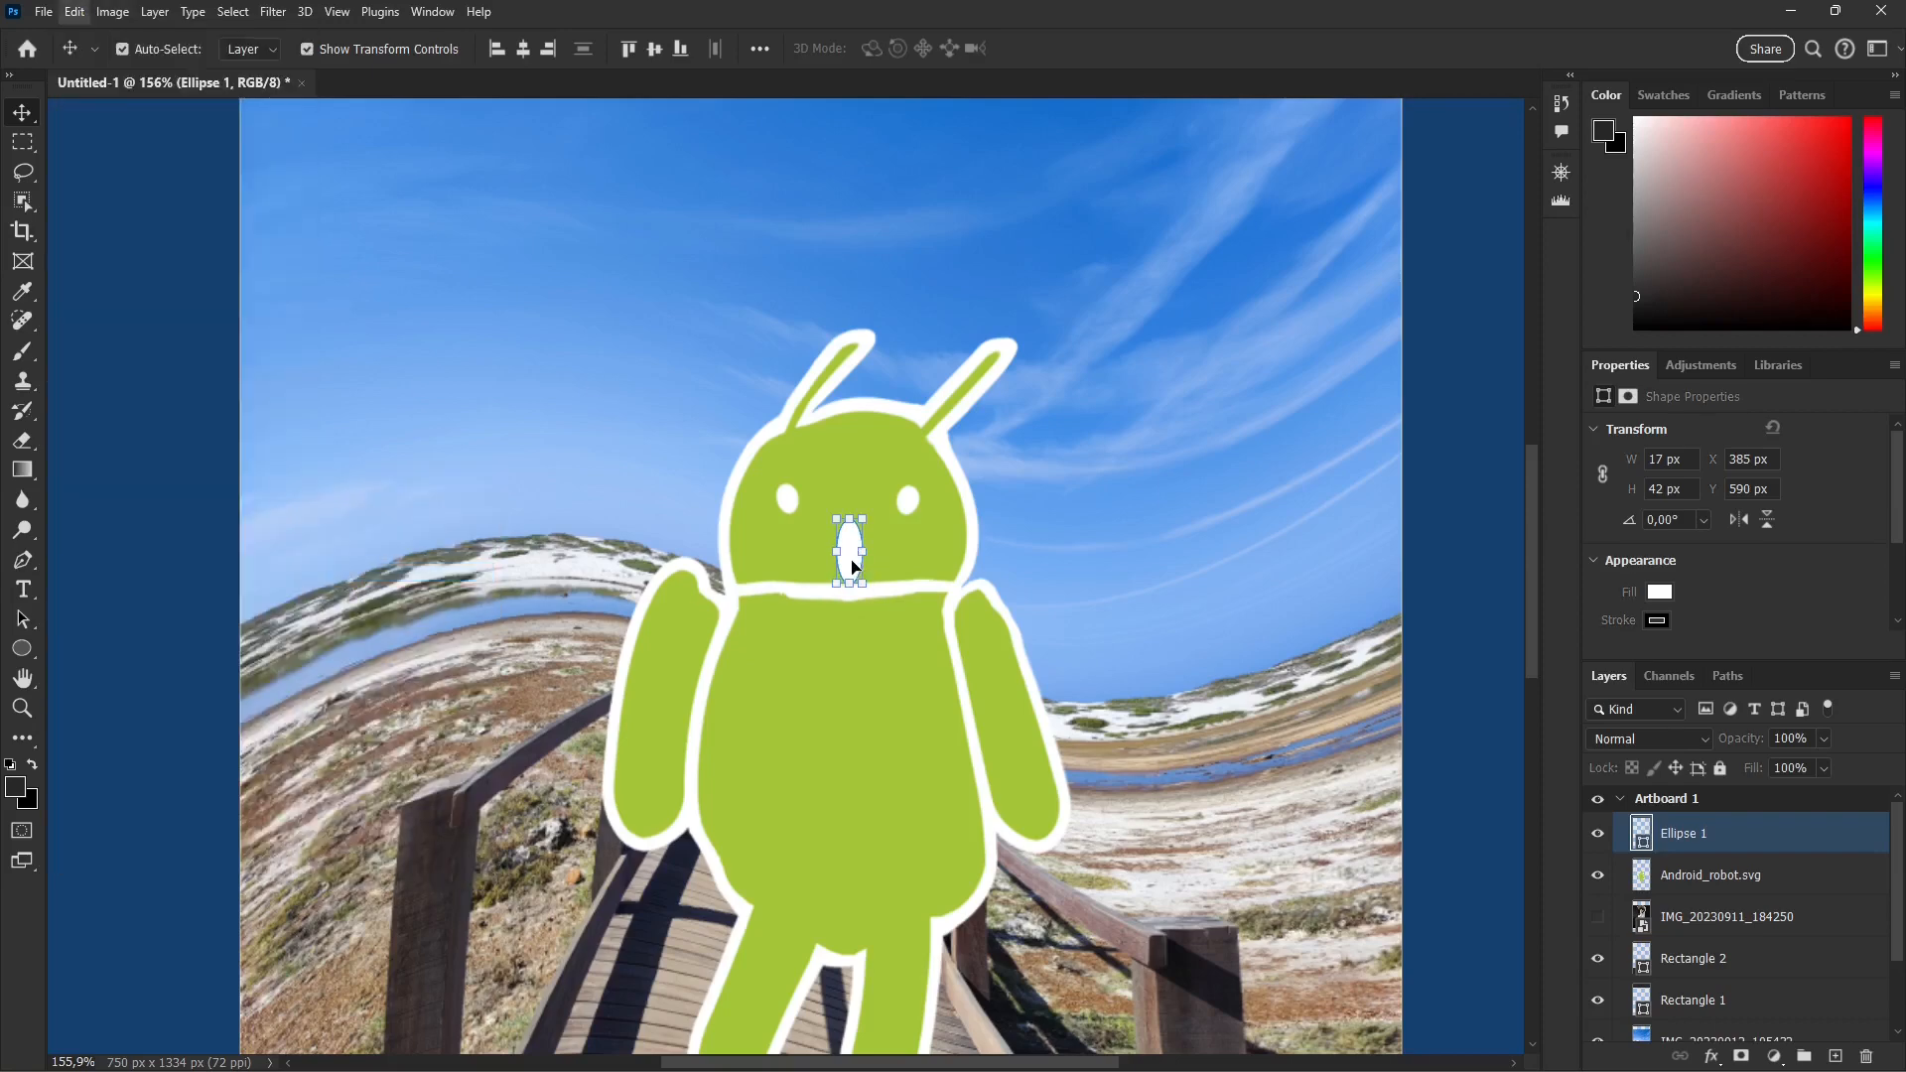
pyautogui.moveTo(852, 568); pyautogui.dragTo(908, 559)
pyautogui.moveTo(907, 559); pyautogui.dragTo(861, 556)
pyautogui.click(1068, 48)
pyautogui.click(904, 415)
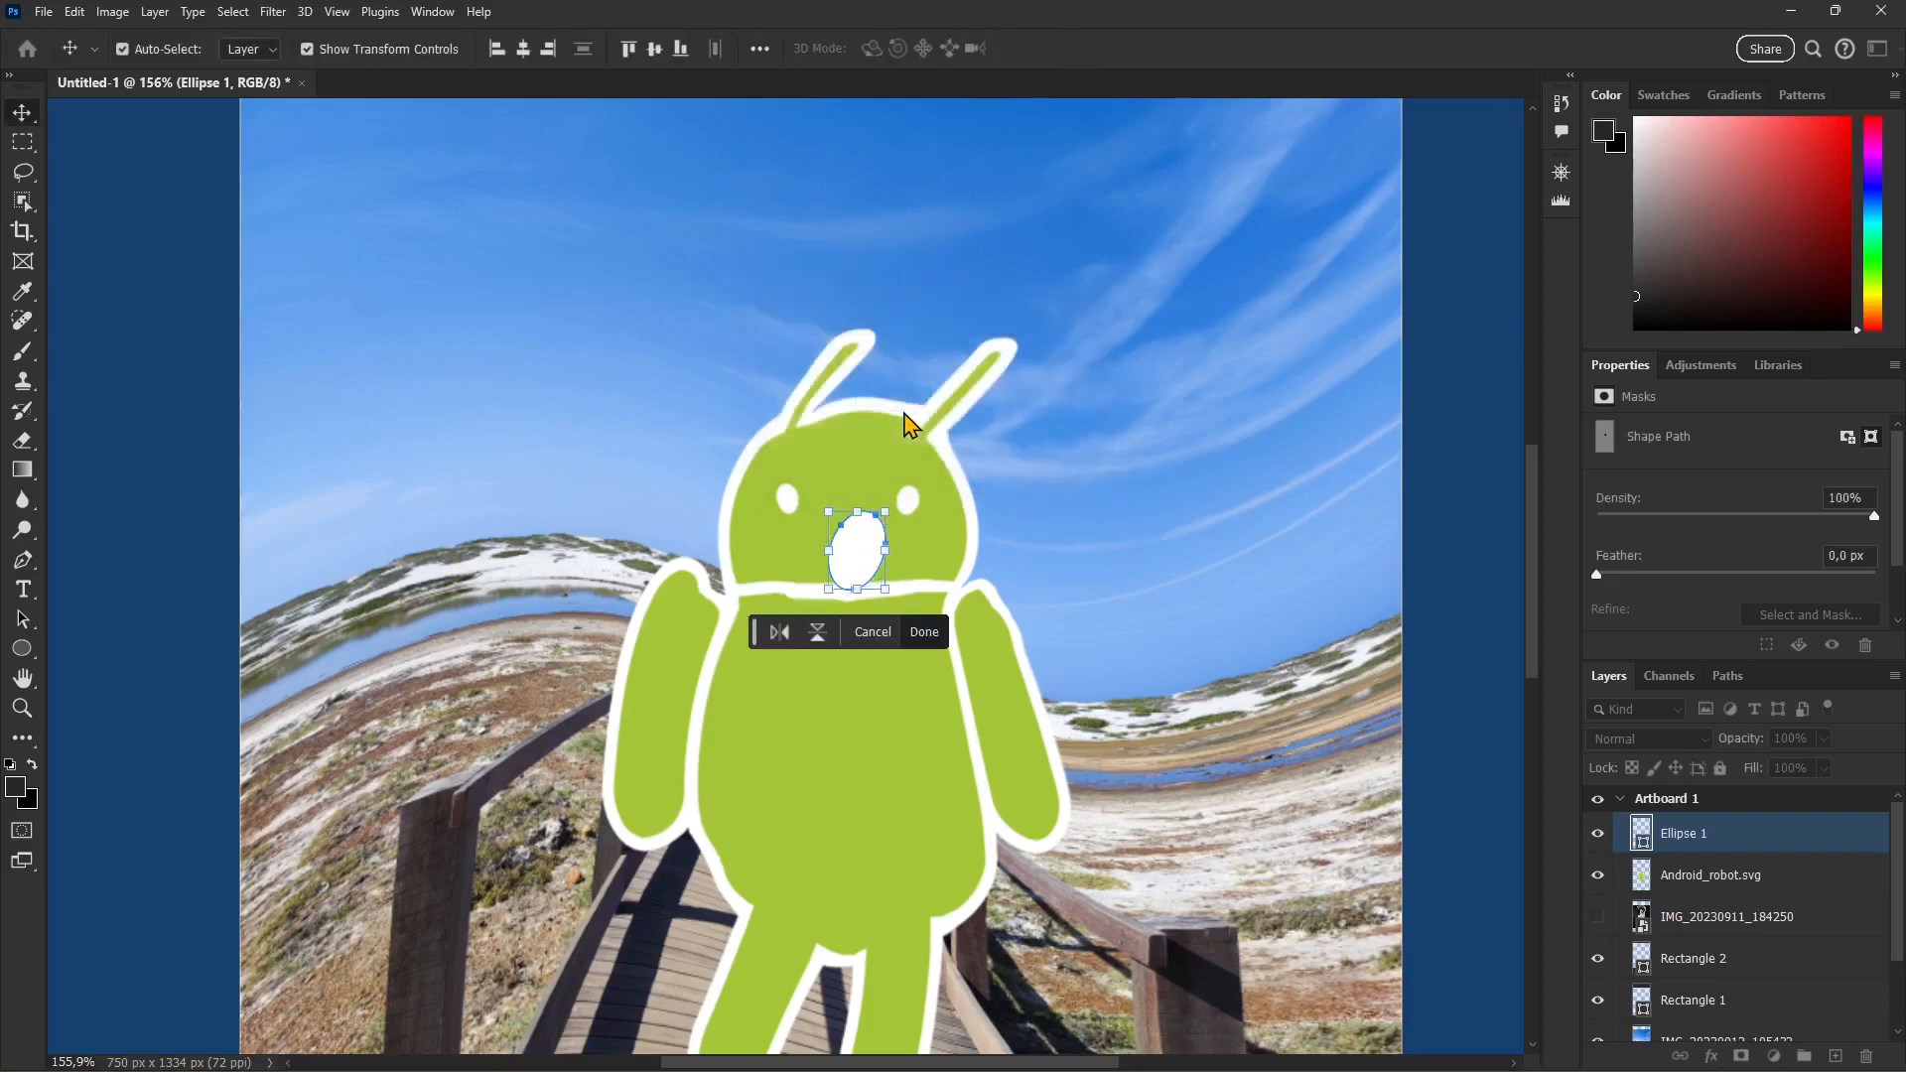
pyautogui.click(842, 481)
# Step: Save the document in the Assets folder as a Photoshop file named Lesson 07
pyautogui.scroll(-2, 1115, 557)
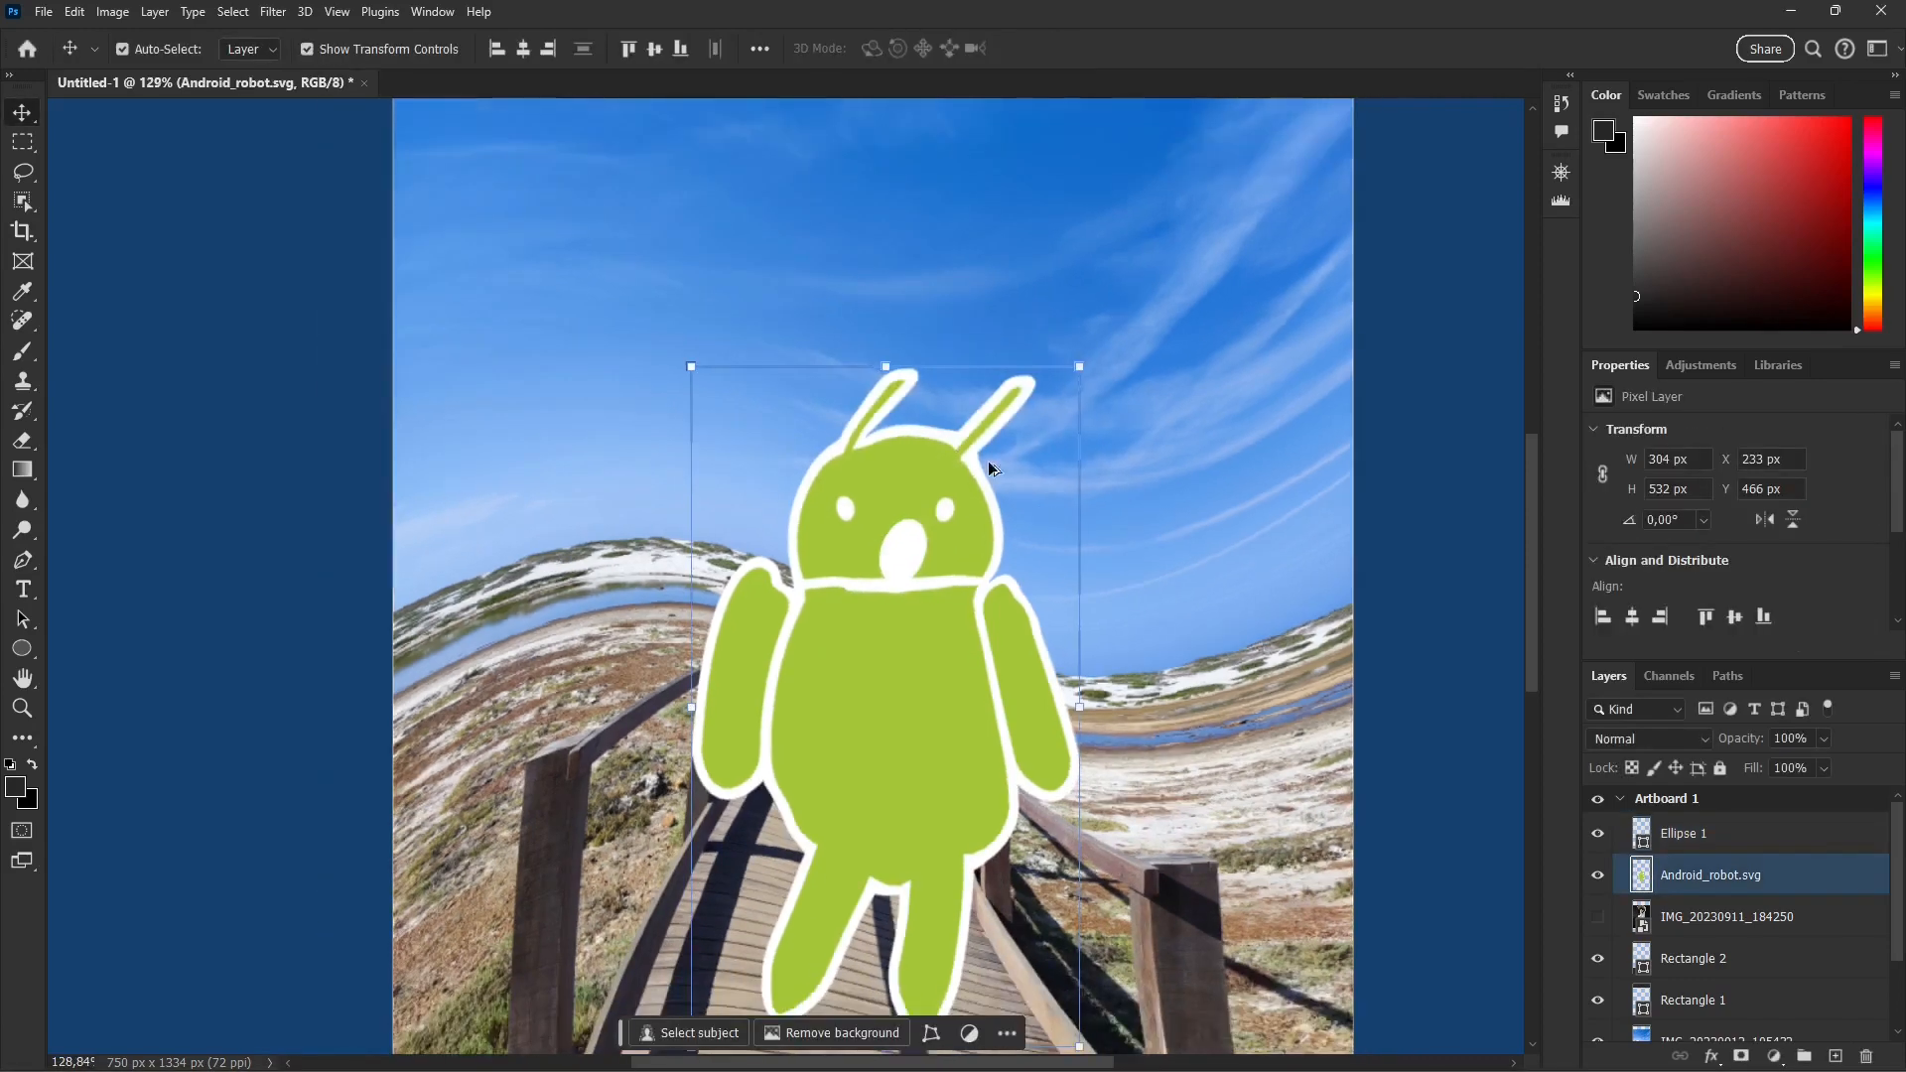
pyautogui.scroll(-3, 991, 466)
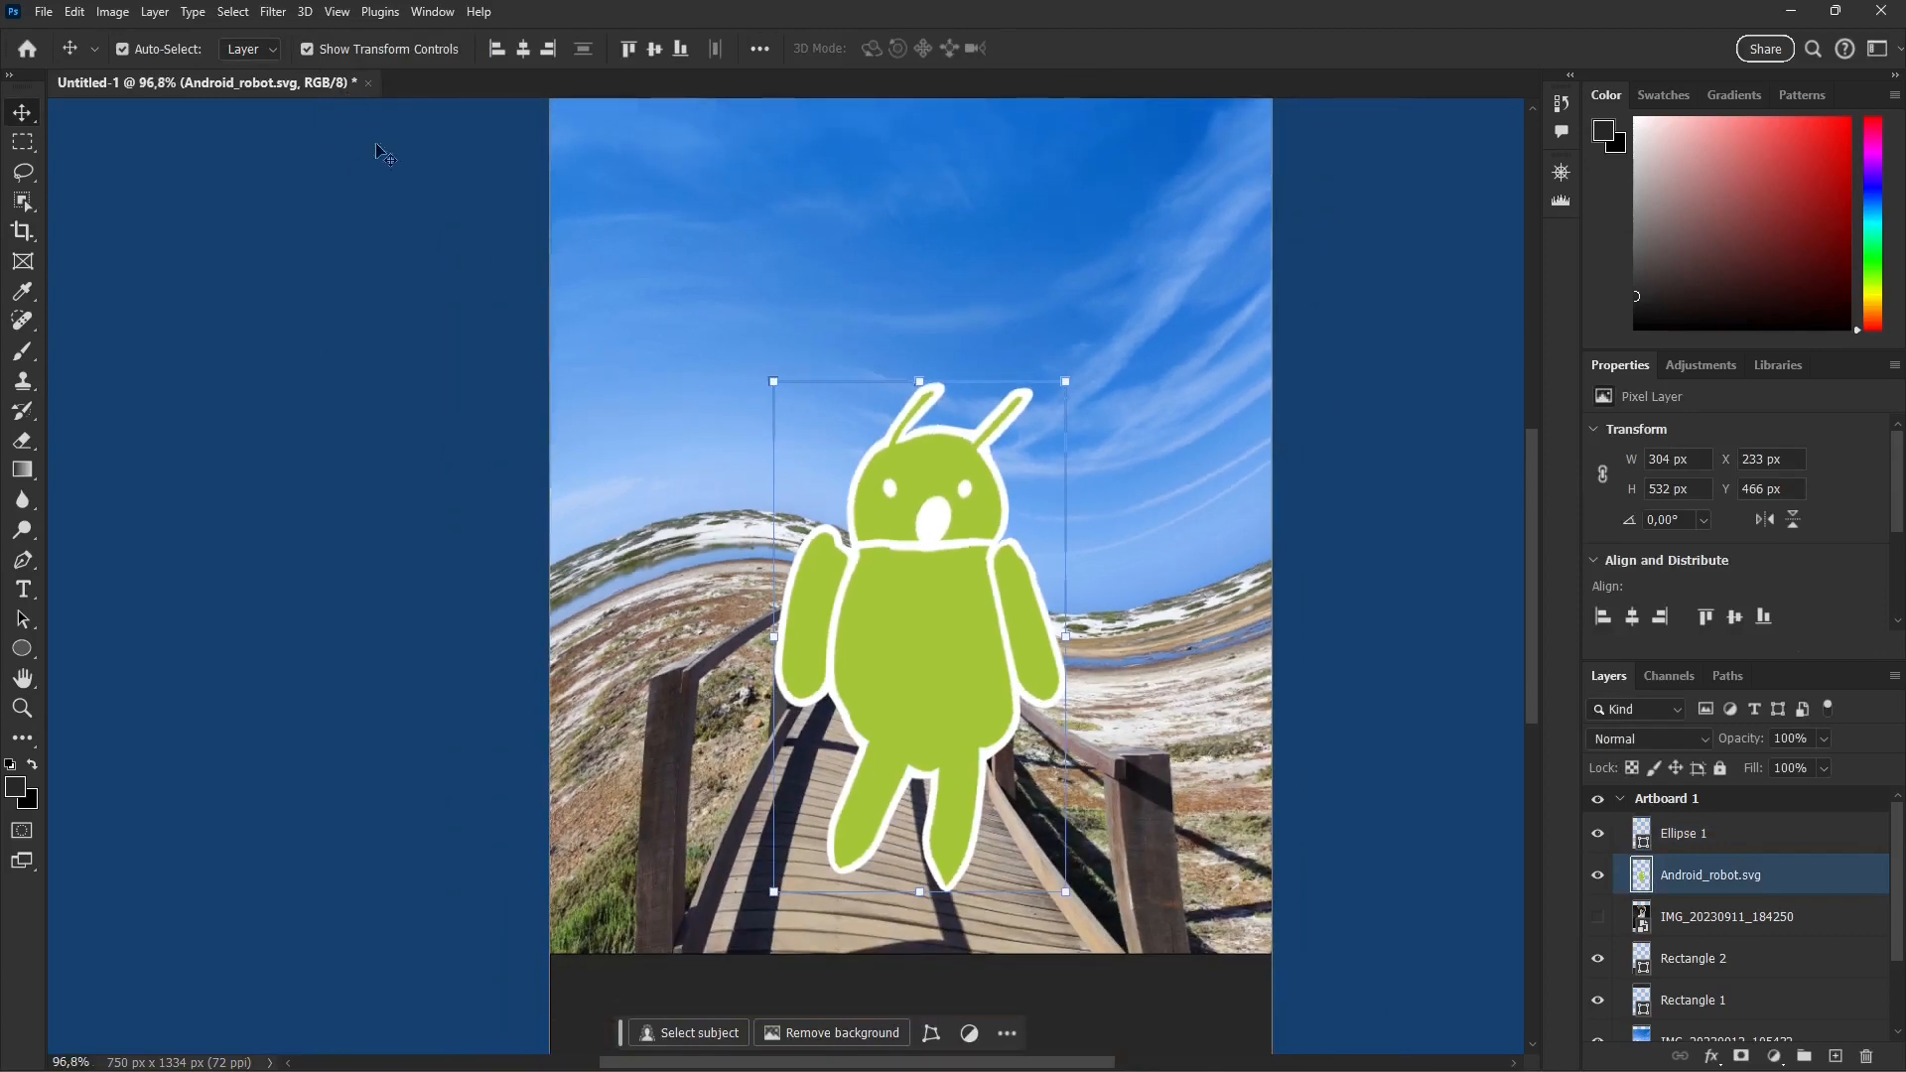
pyautogui.hotkey('ctrl', 's')
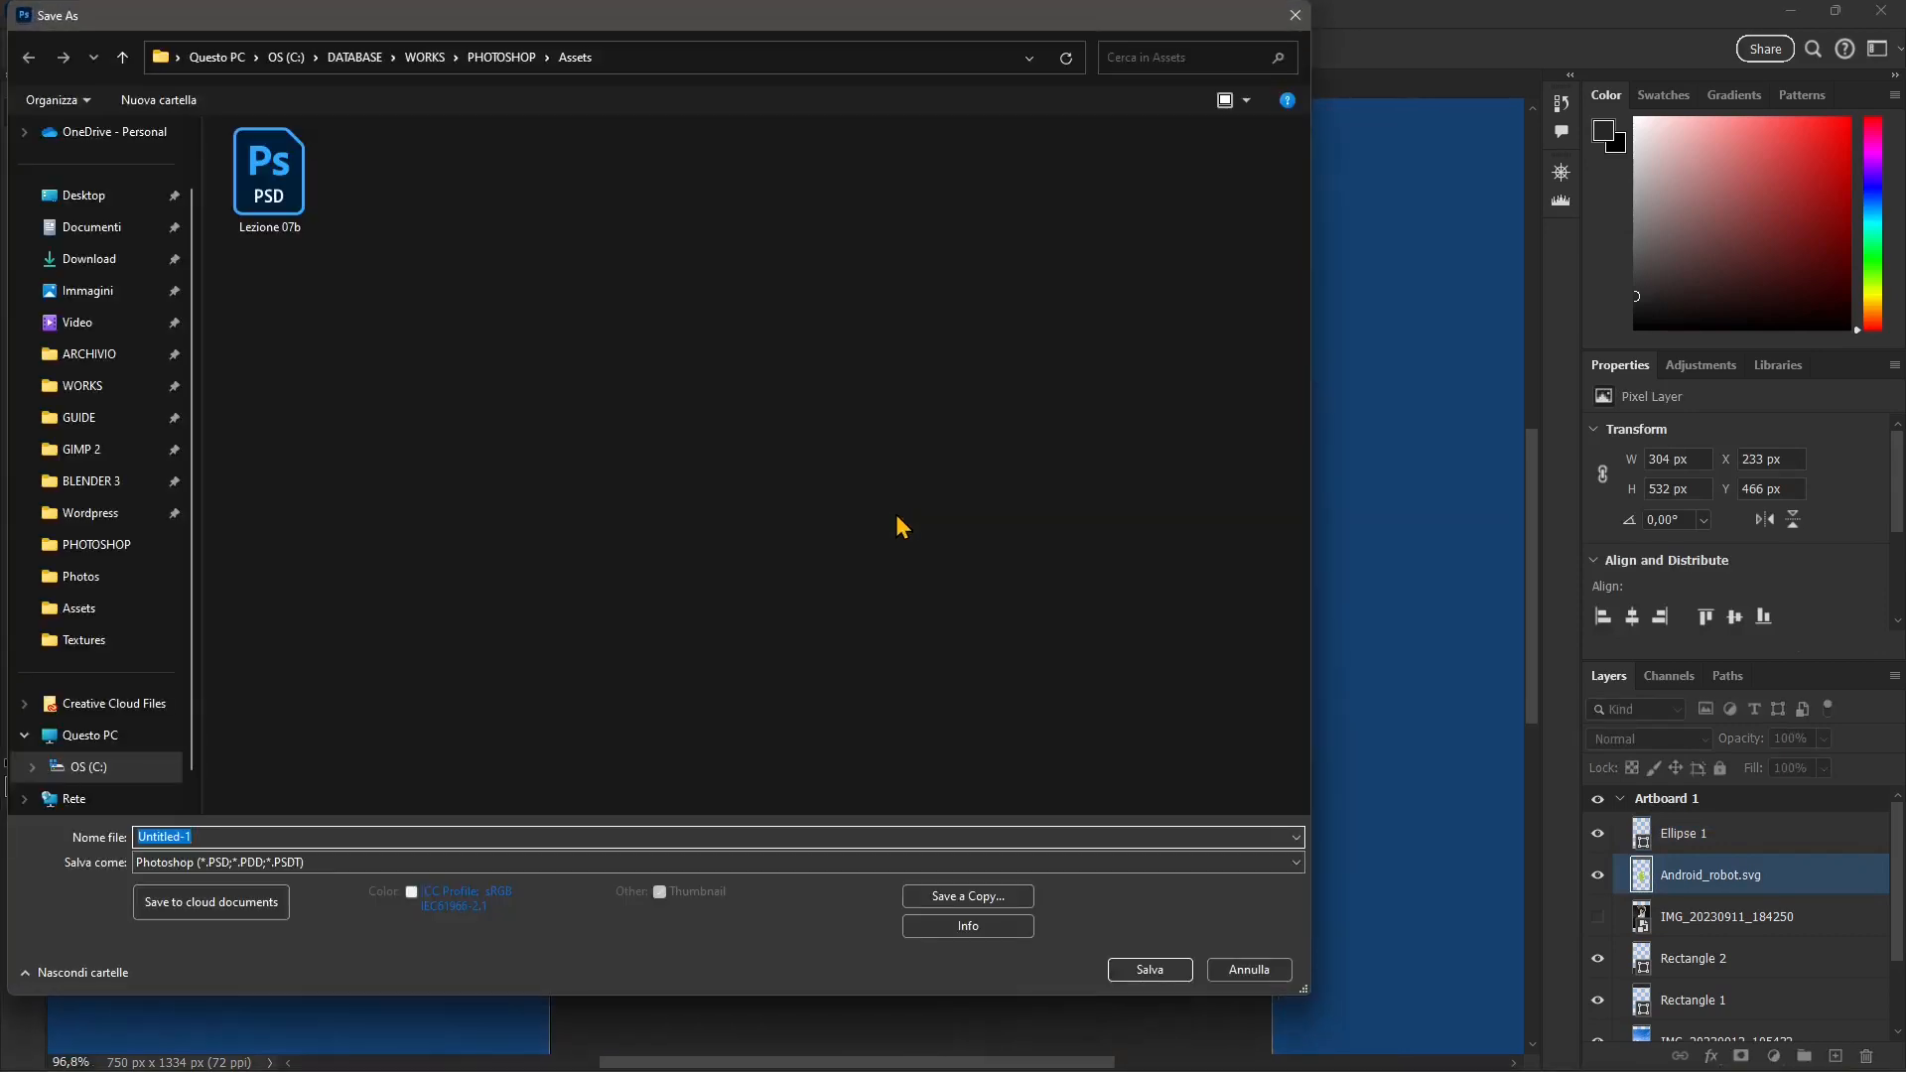
pyautogui.write('Lesson 07')
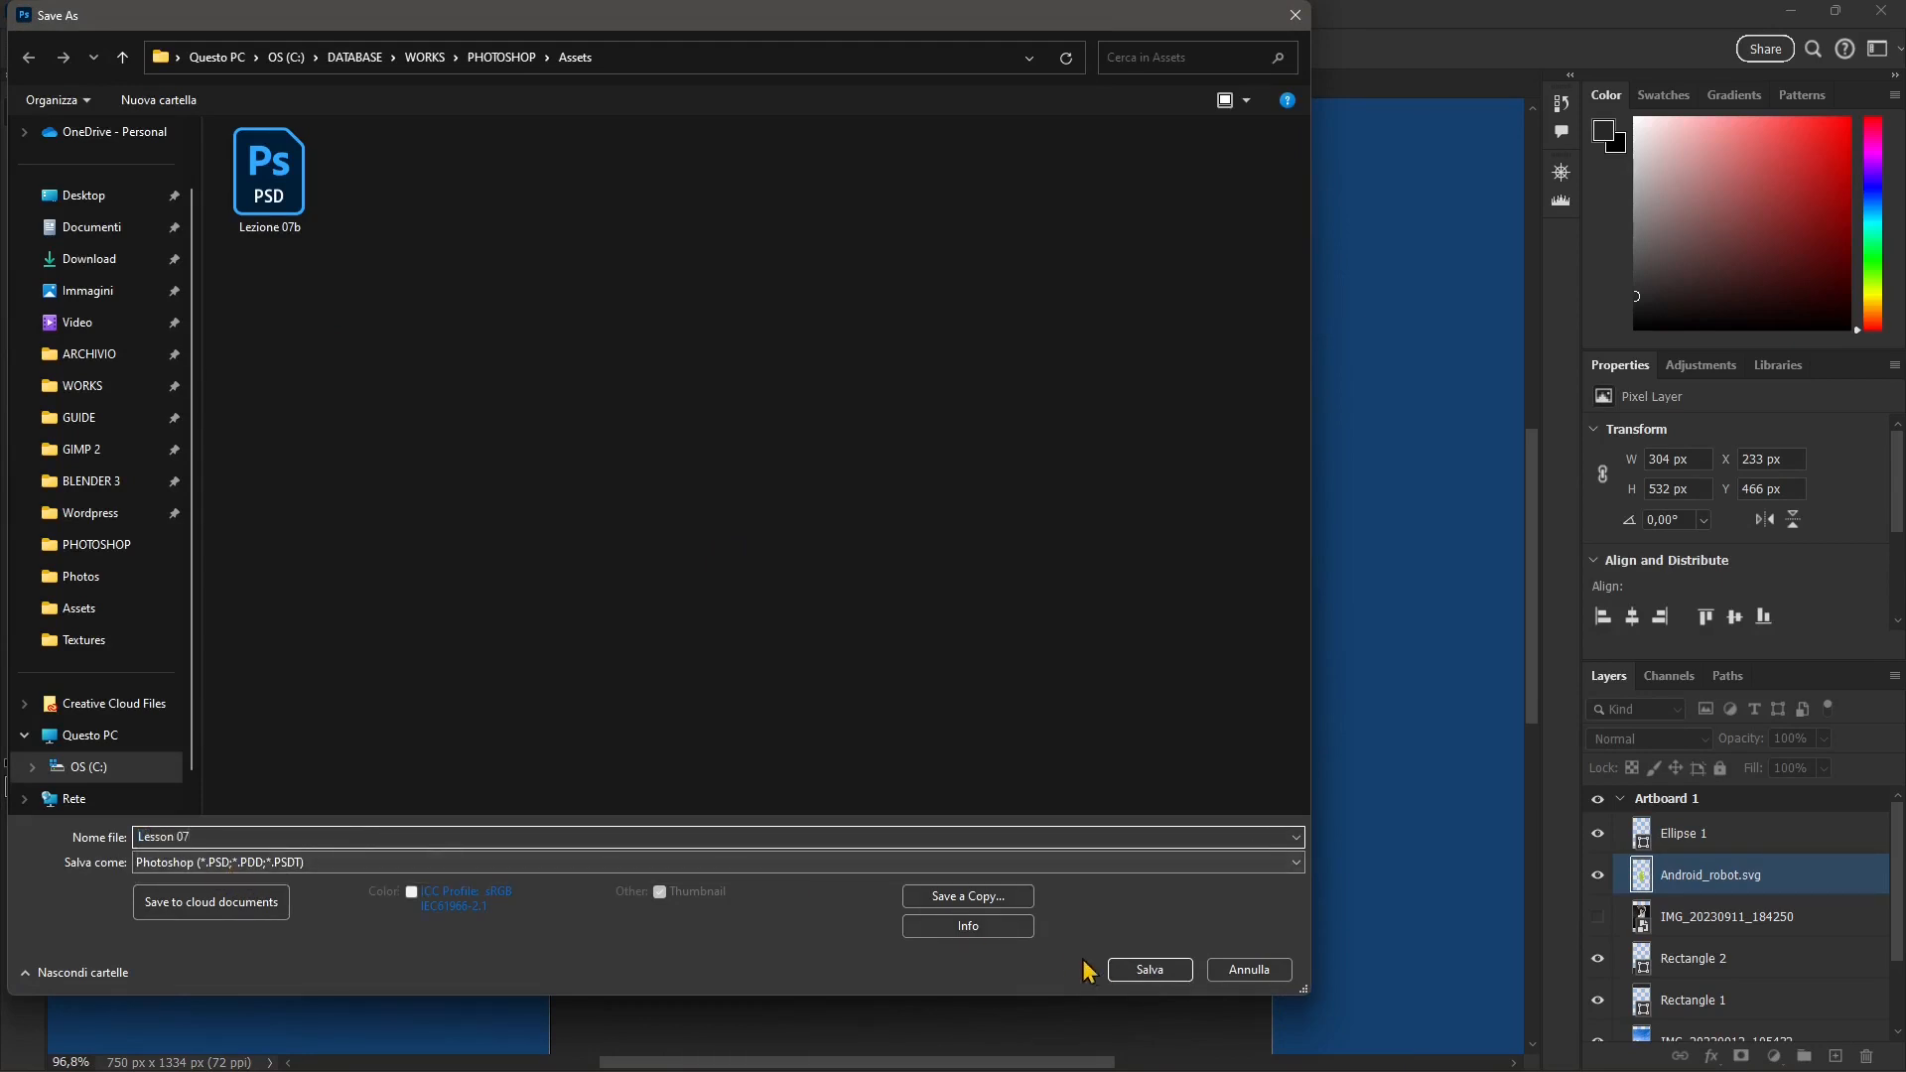
pyautogui.click(1129, 973)
pyautogui.click(1168, 310)
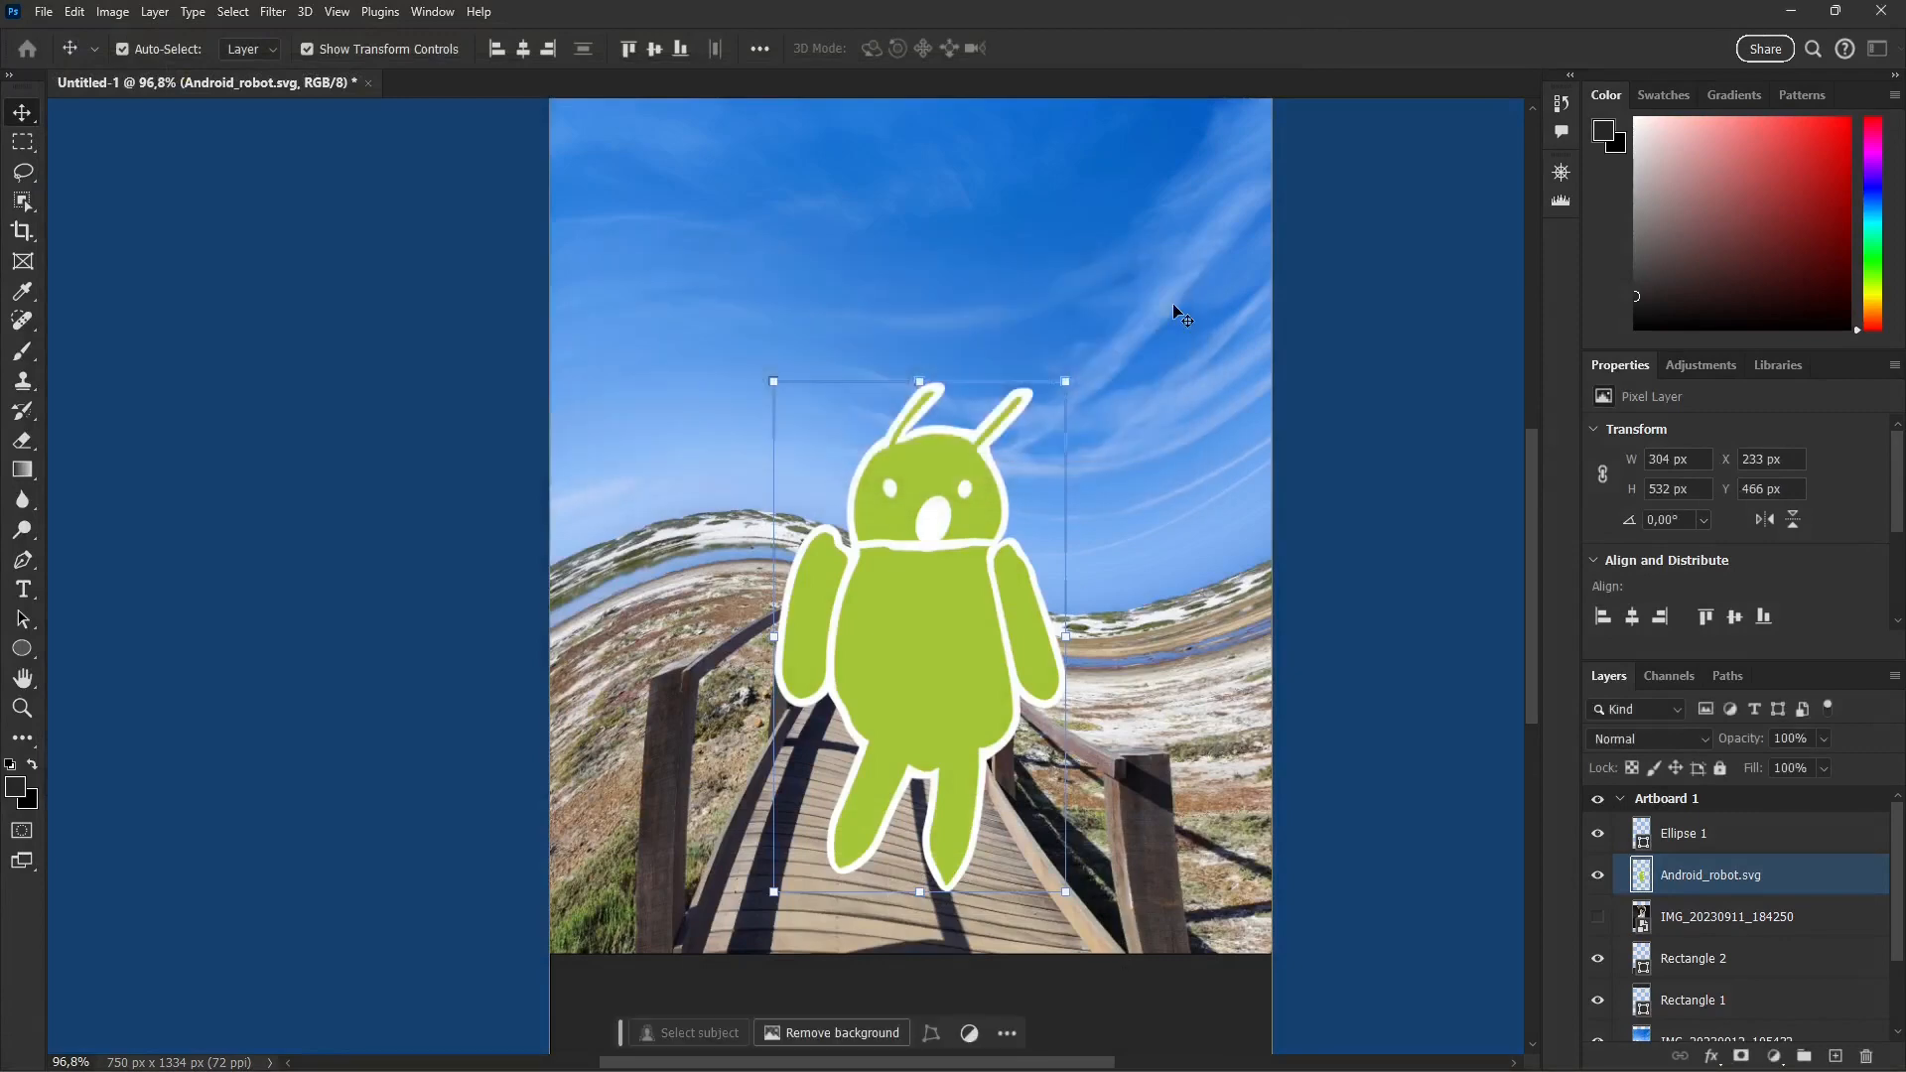
# Step: Open the Pexels photo of a hand holding a smartphone, numbered 1310534, from the Assets folder
pyautogui.click(44, 11)
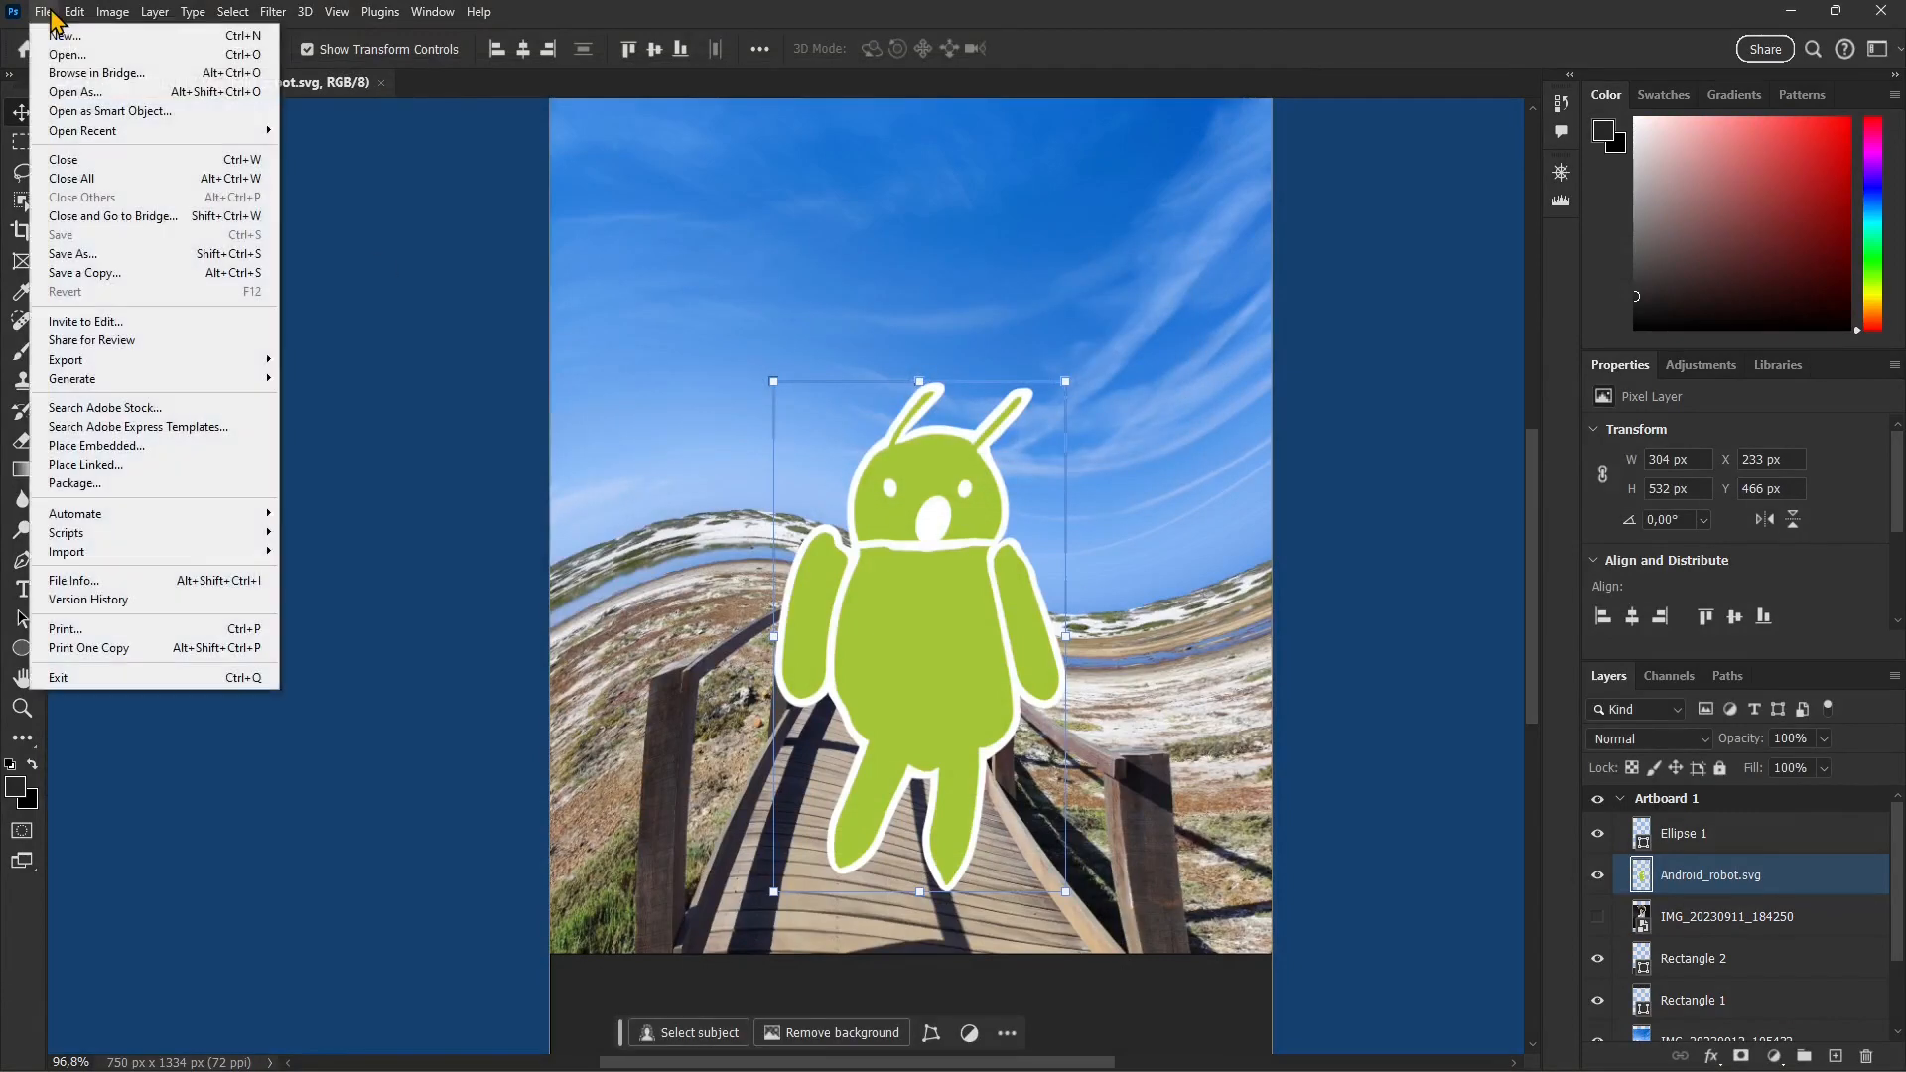
pyautogui.click(79, 54)
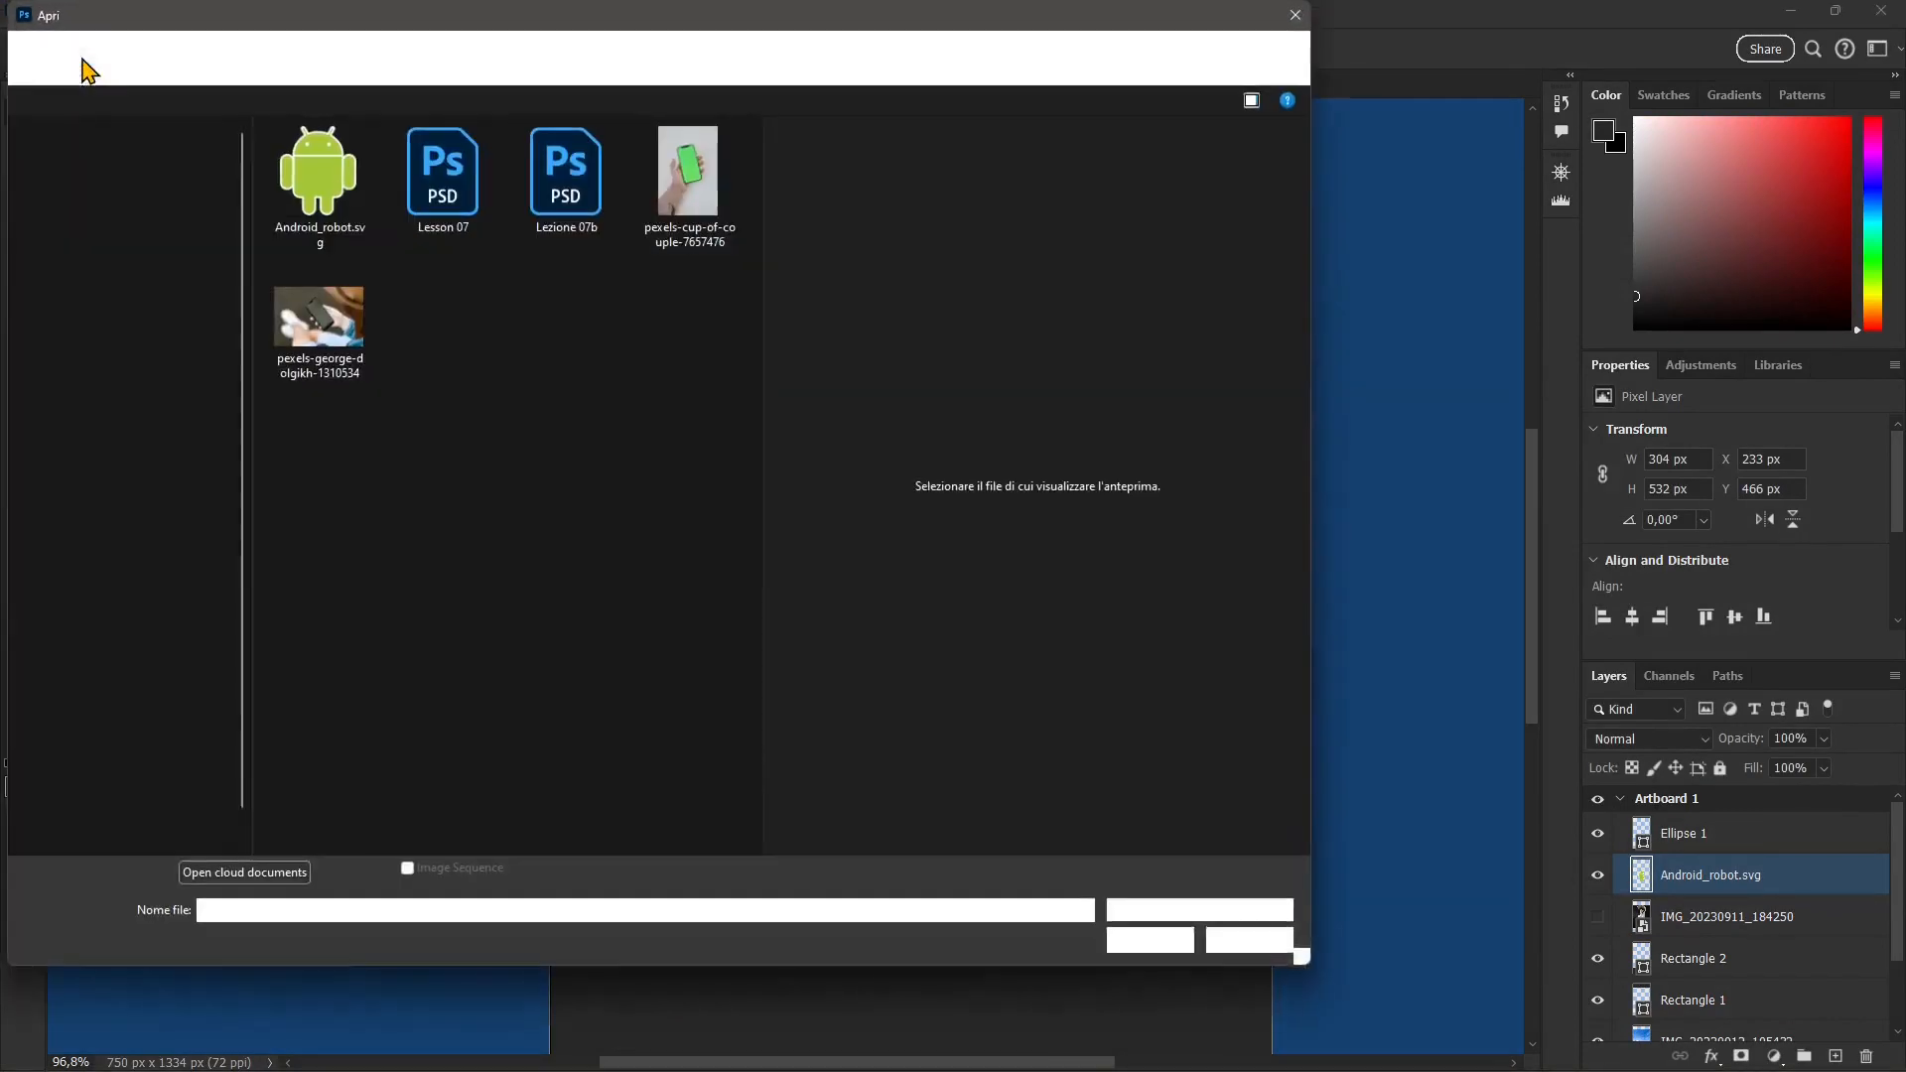
pyautogui.click(327, 354)
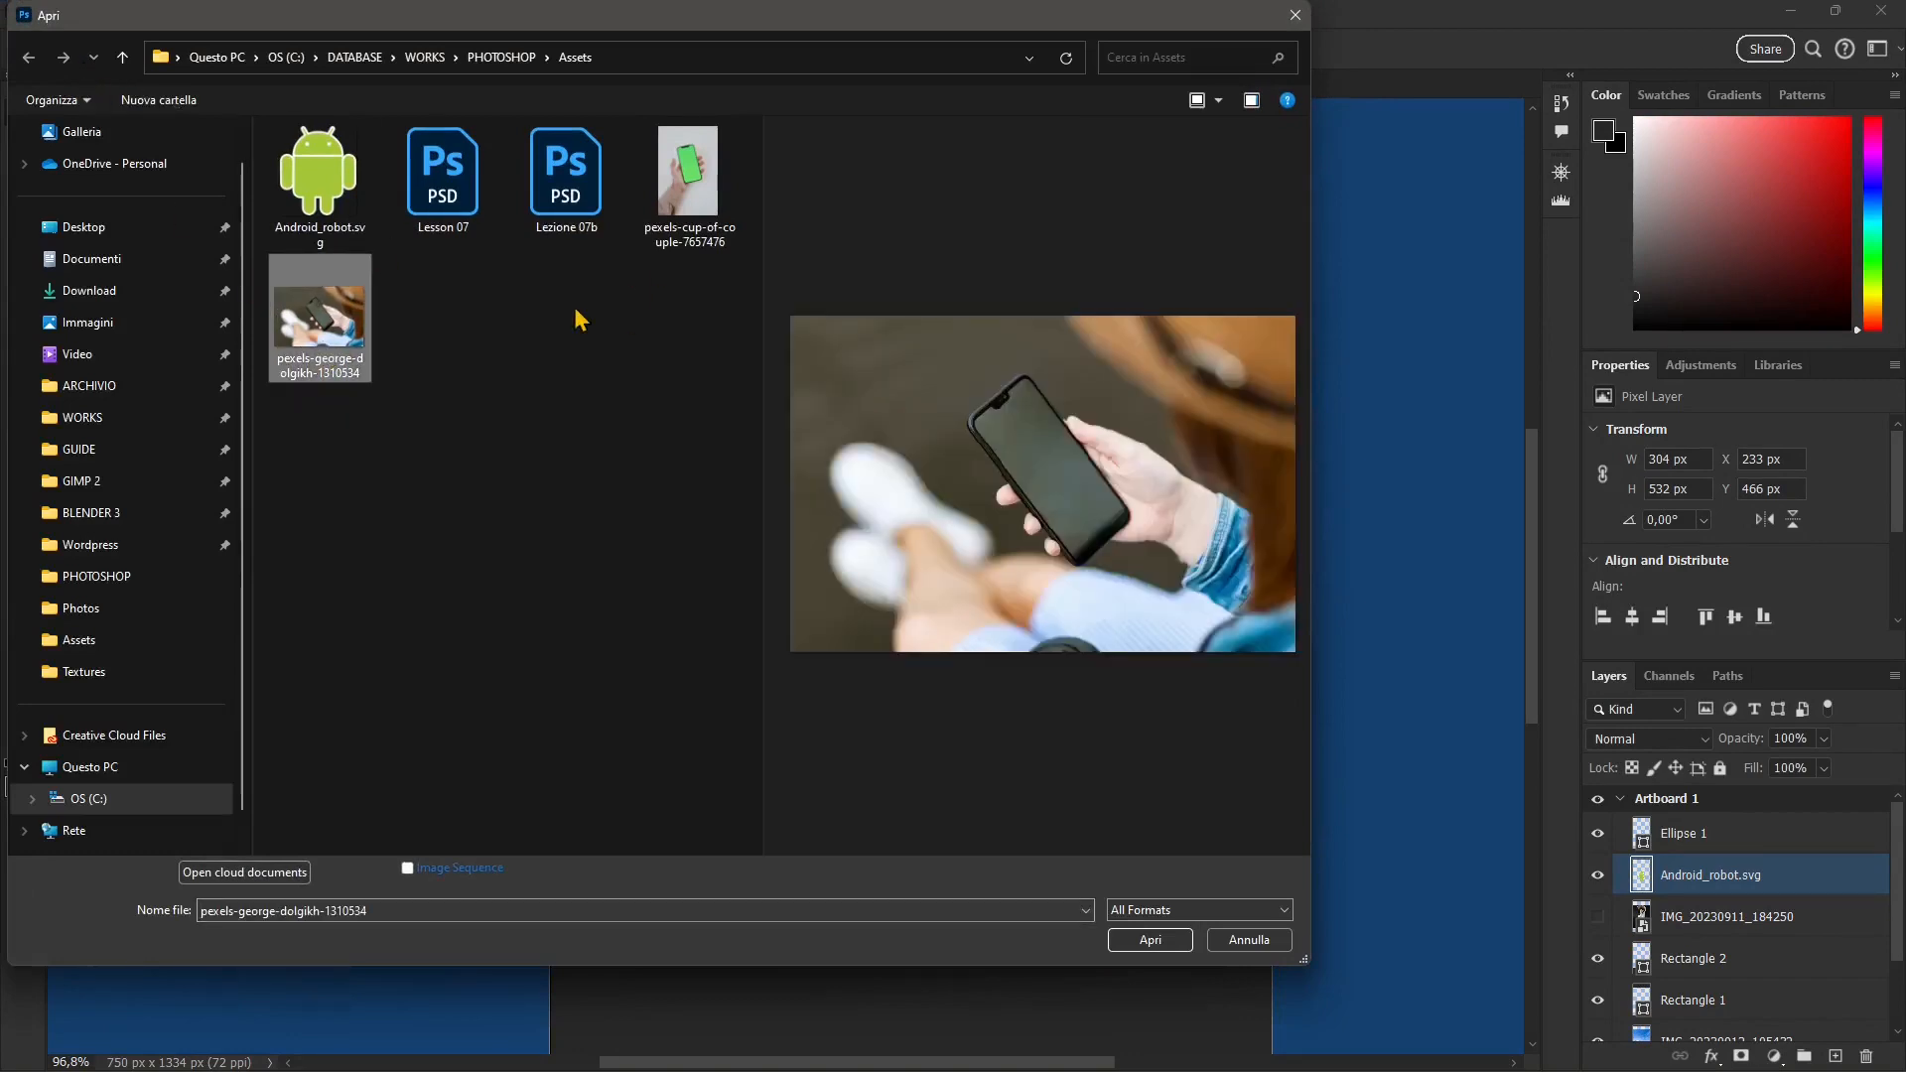
pyautogui.click(1156, 937)
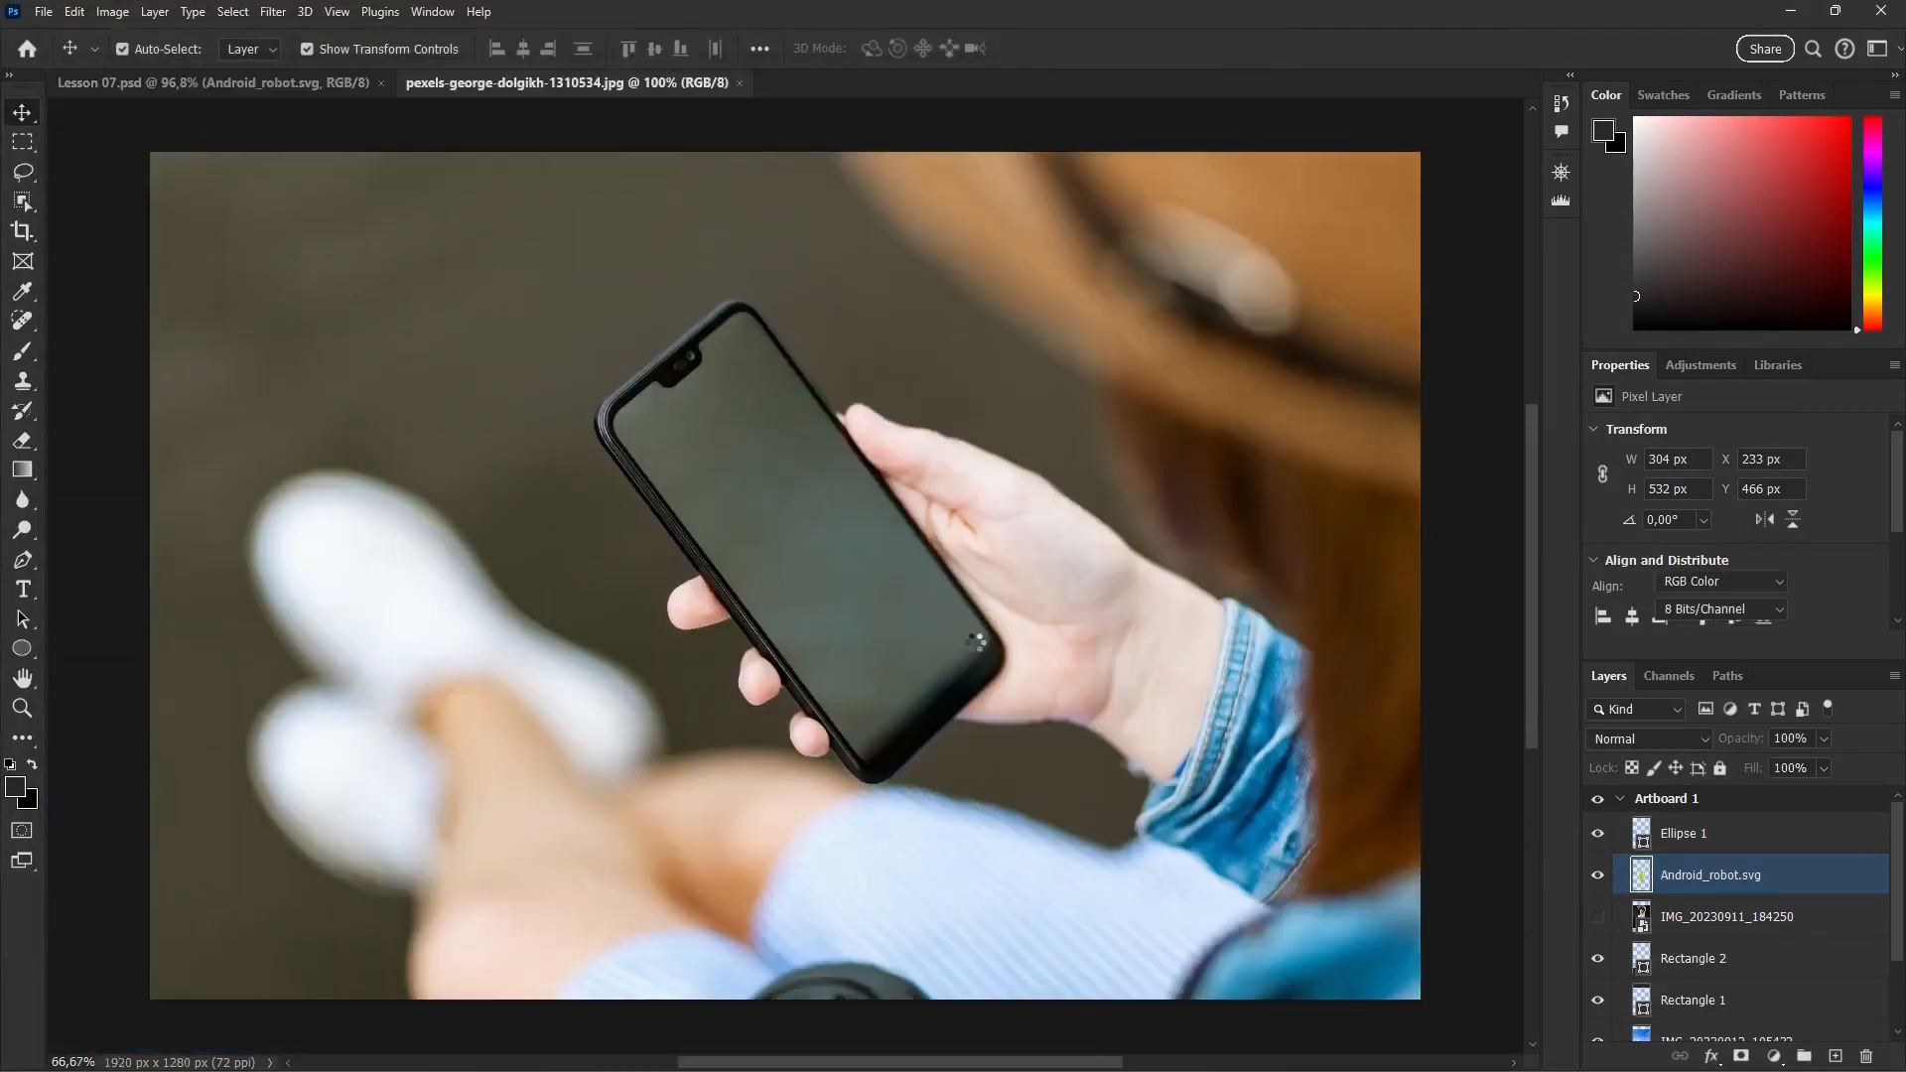
# Step: Return to Lesson 07.psd and arrange it beside the smartphone photo in a 2-up Vertical layout
pyautogui.click(266, 84)
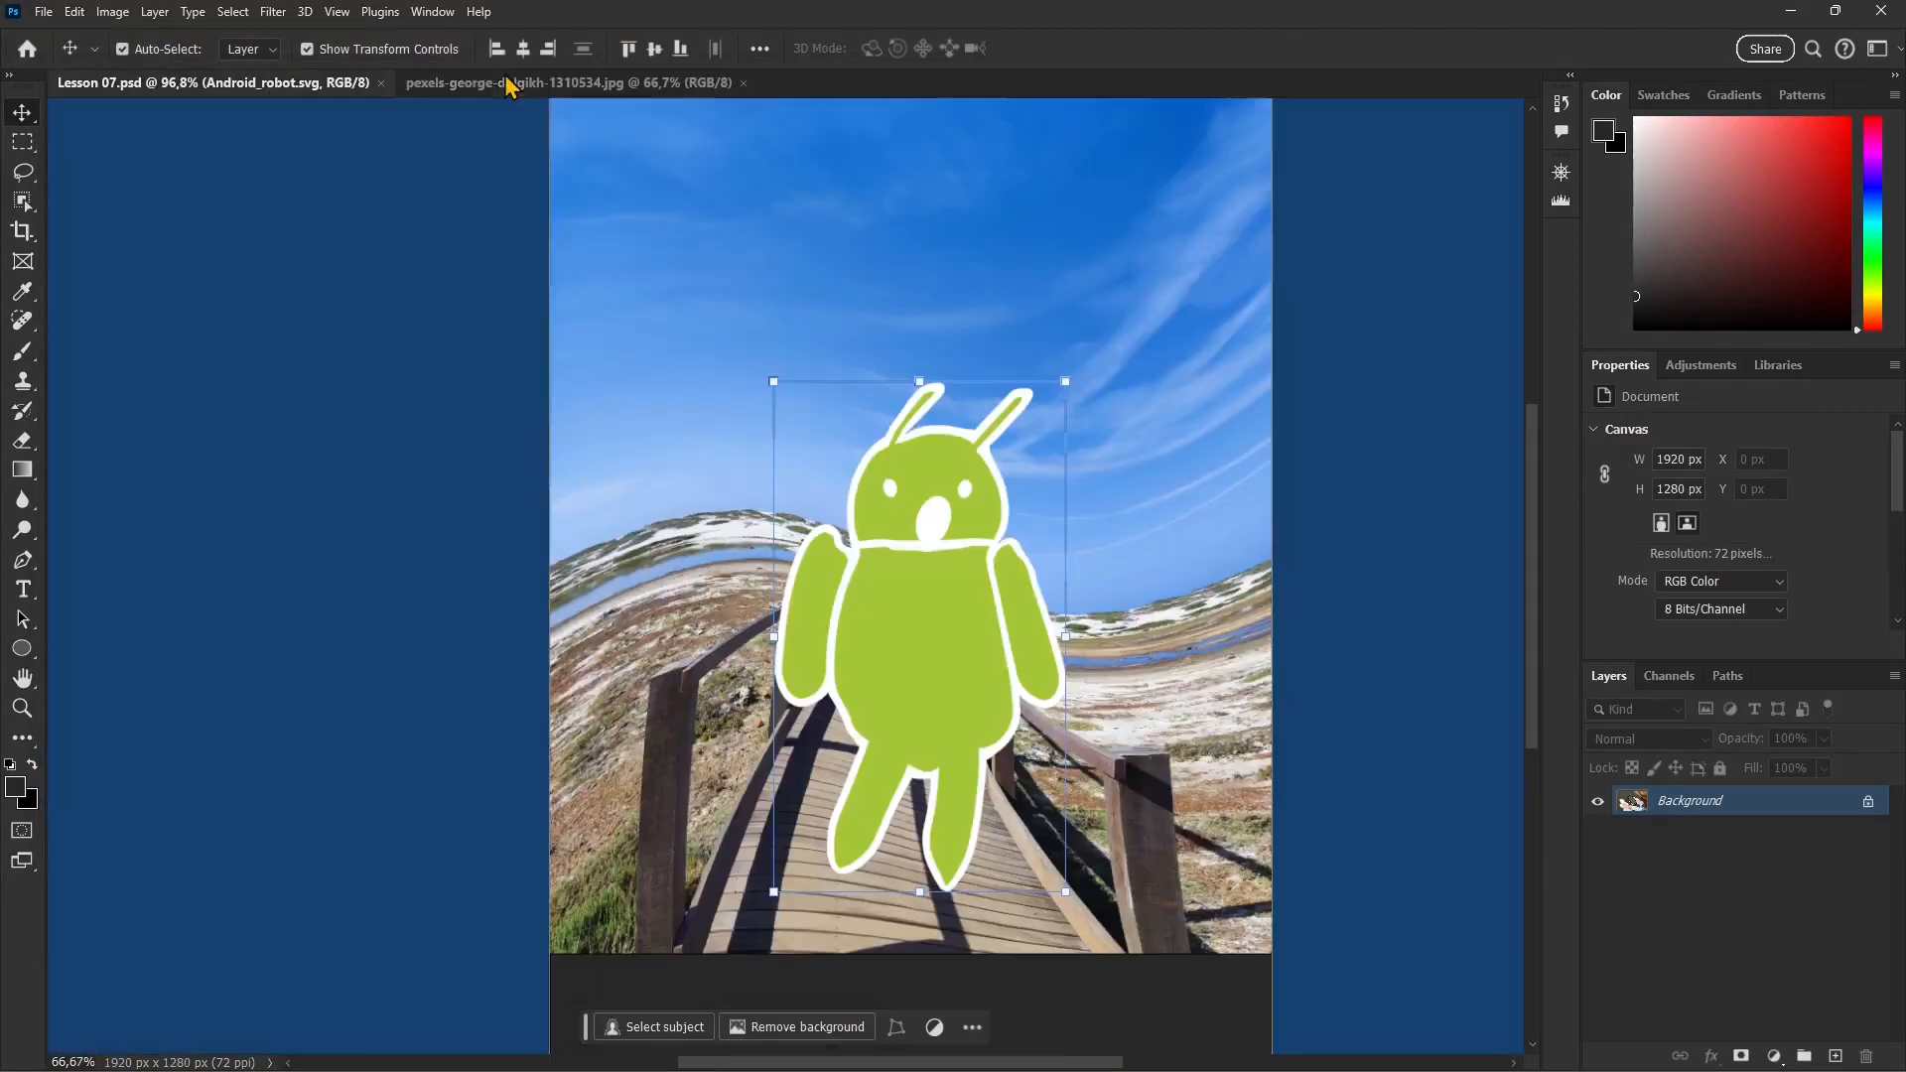
pyautogui.click(433, 11)
pyautogui.moveTo(448, 39)
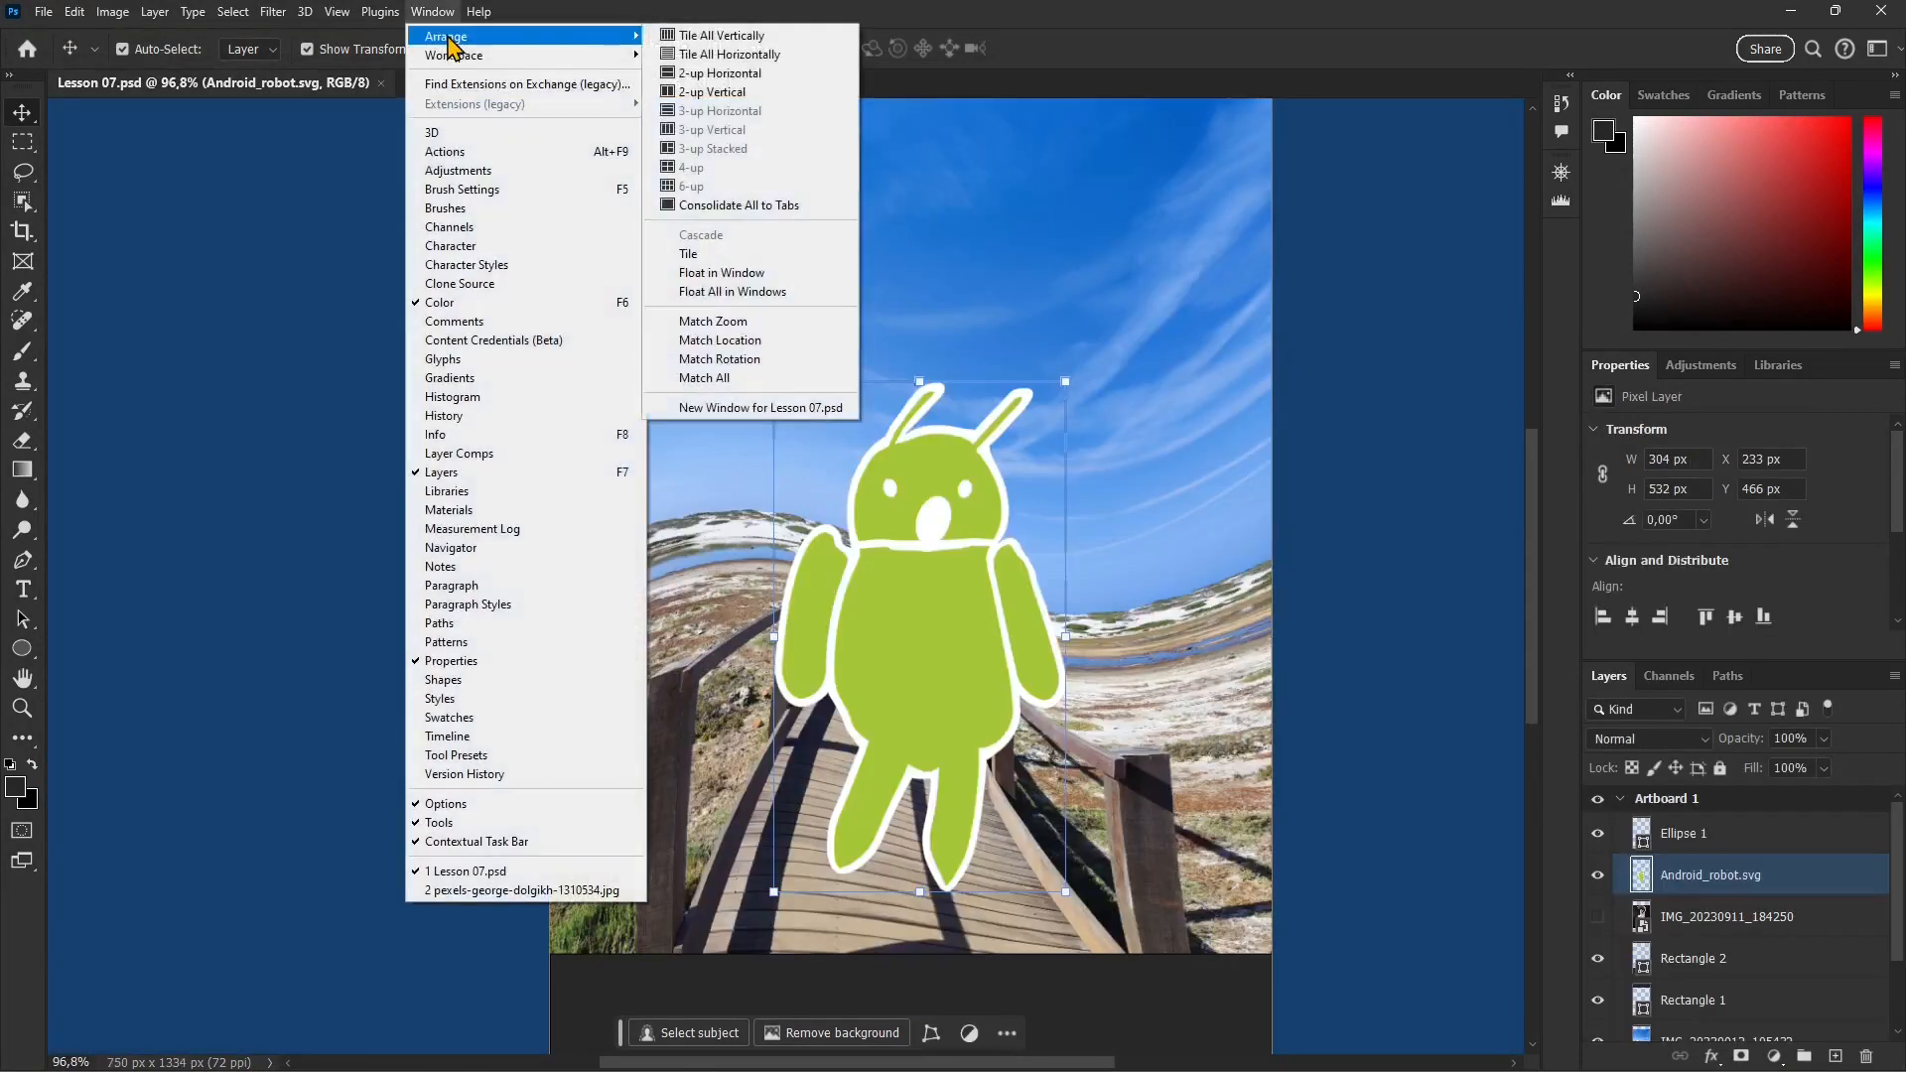
pyautogui.click(713, 92)
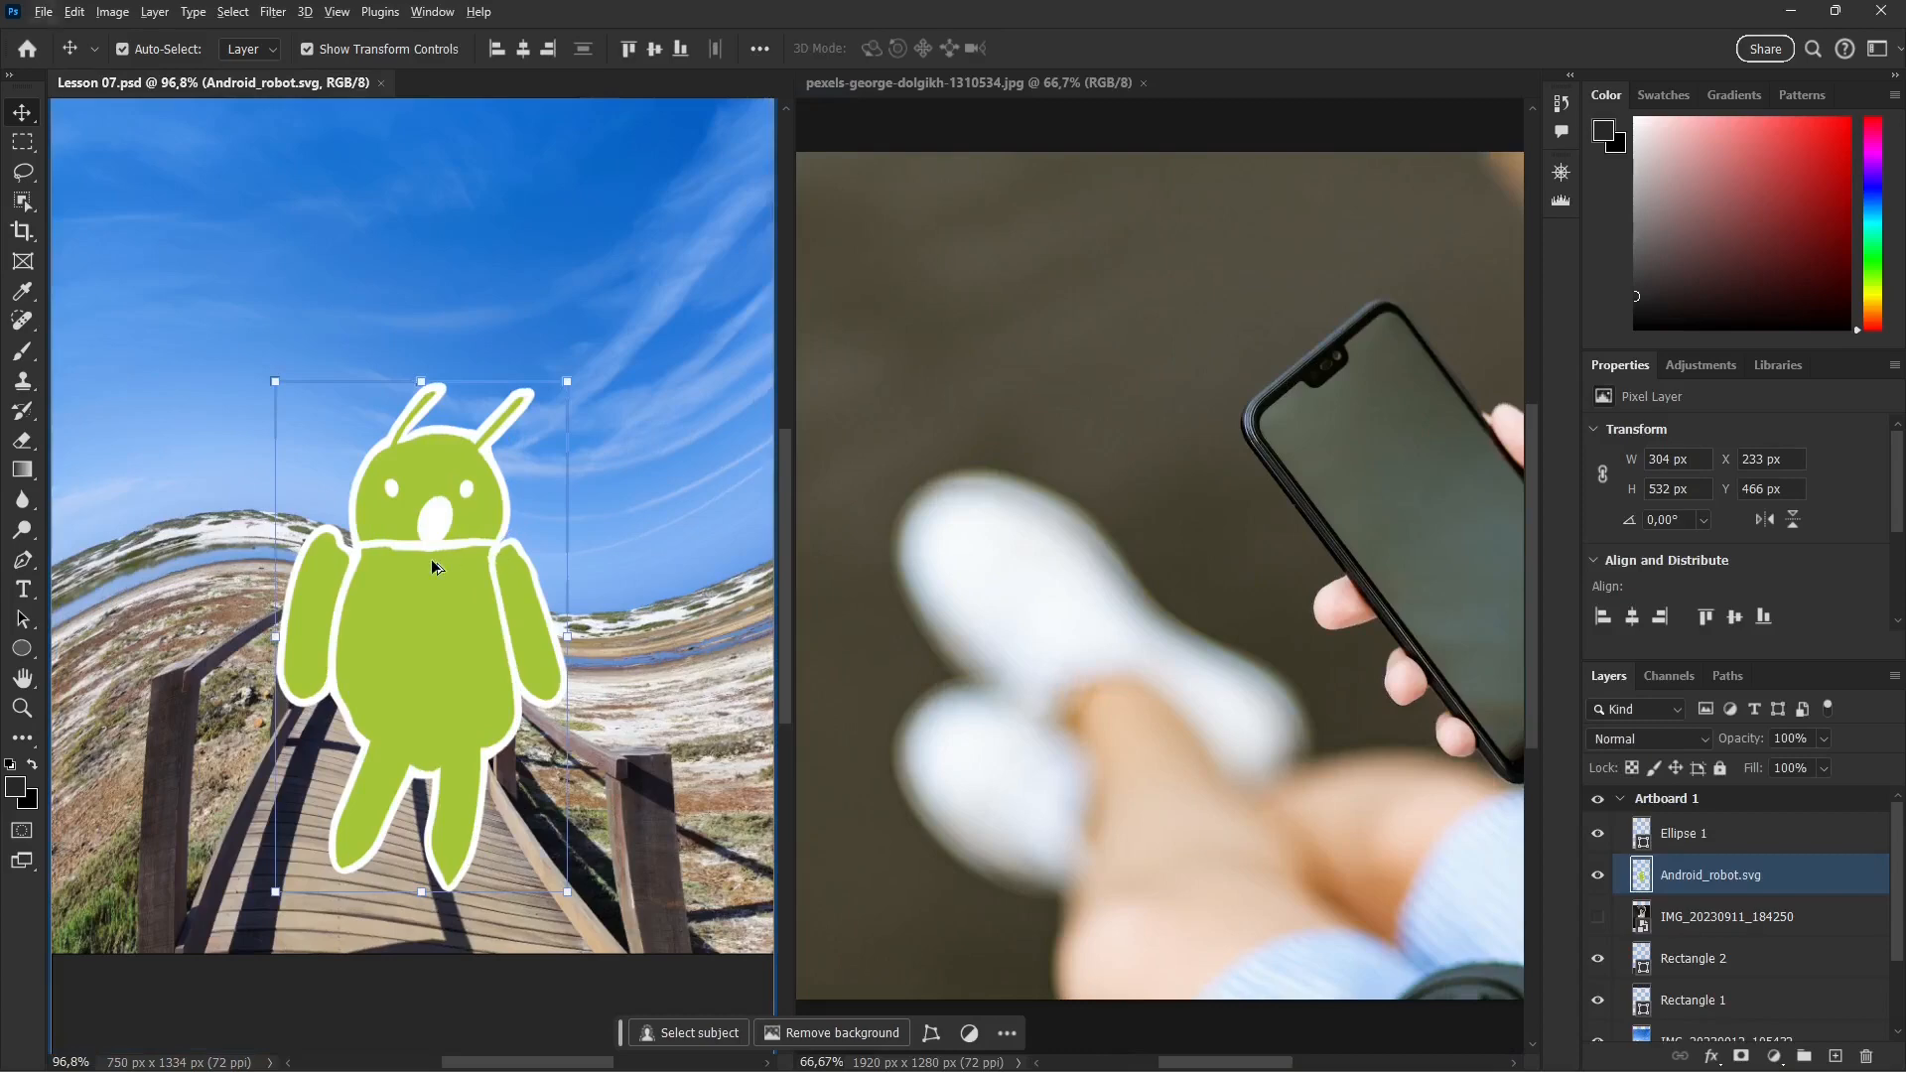
# Step: Narrow the Lesson 07.psd pane to give the smartphone photo more room and fit the entire artboard inside the smaller pane
pyautogui.scroll(-6, 432, 566)
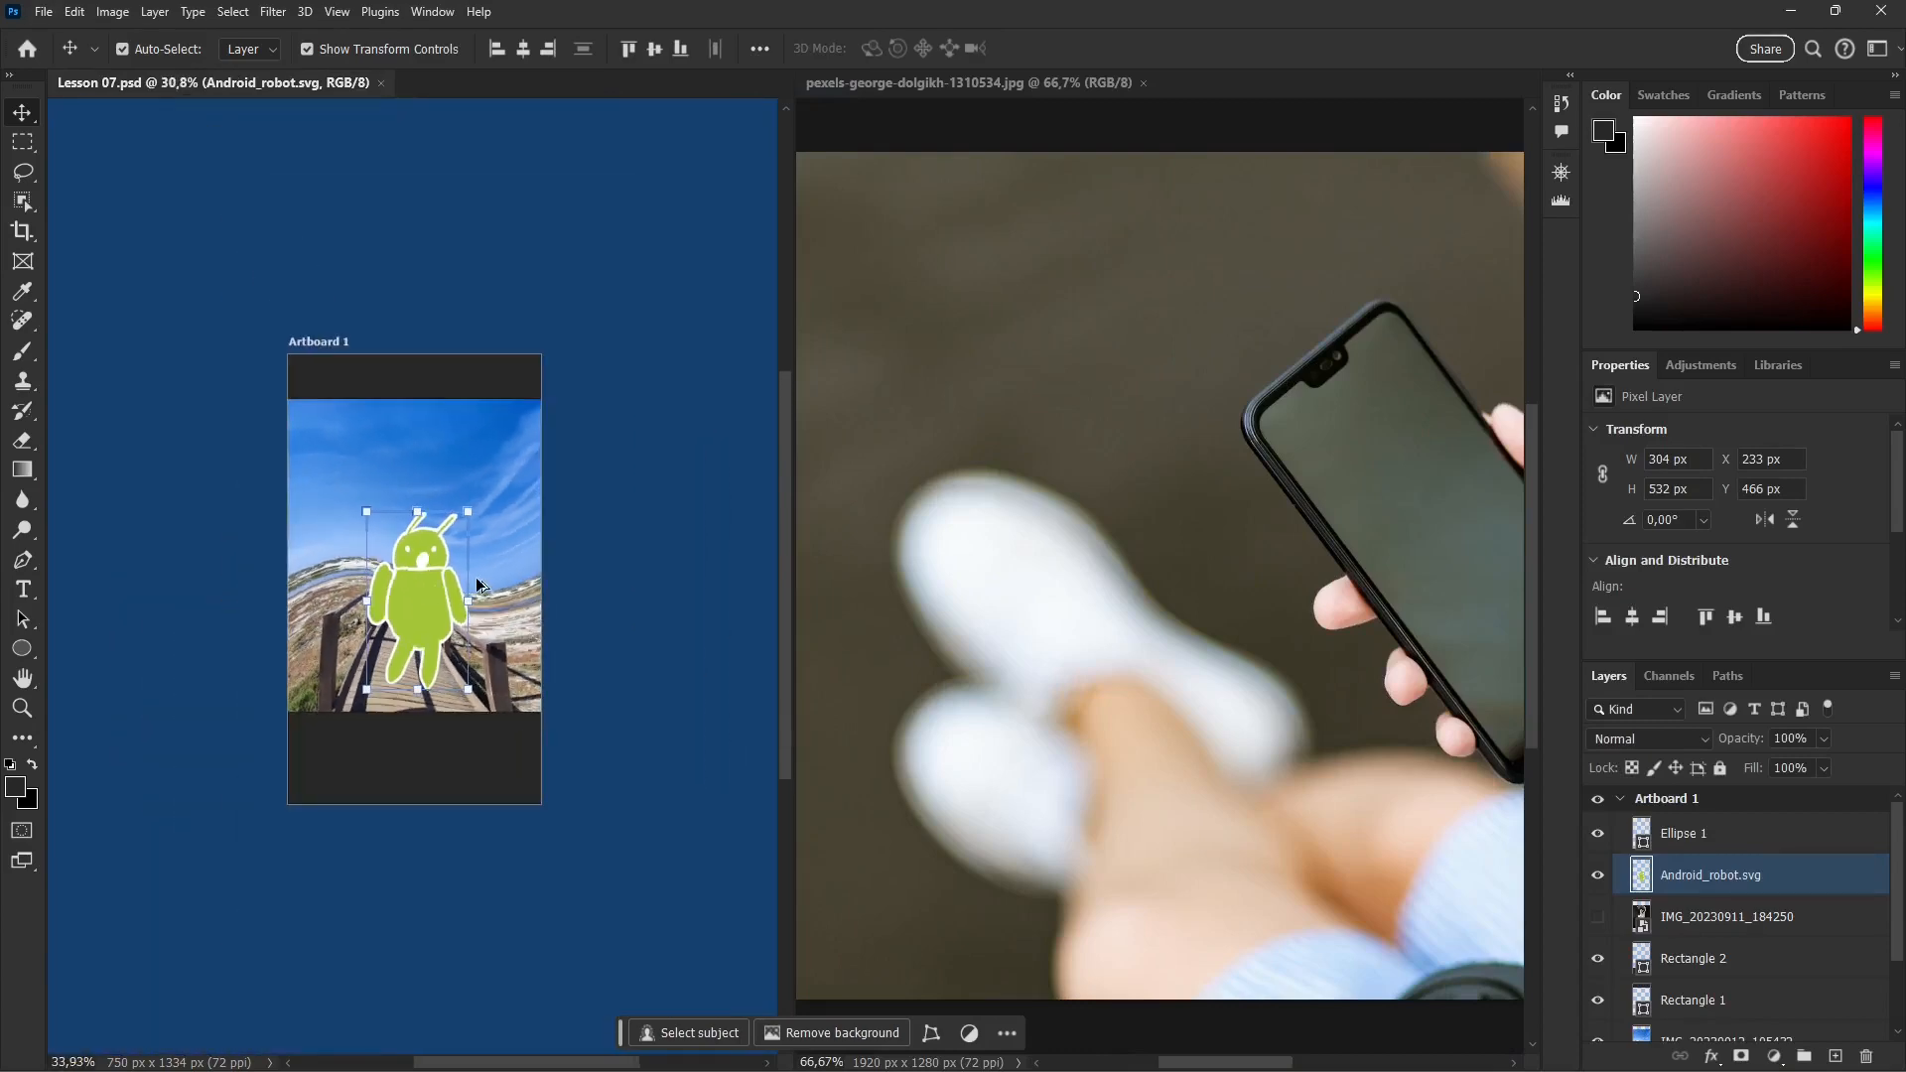
pyautogui.scroll(1, 477, 586)
pyautogui.moveTo(794, 486); pyautogui.dragTo(566, 523)
pyautogui.scroll(2, 292, 607)
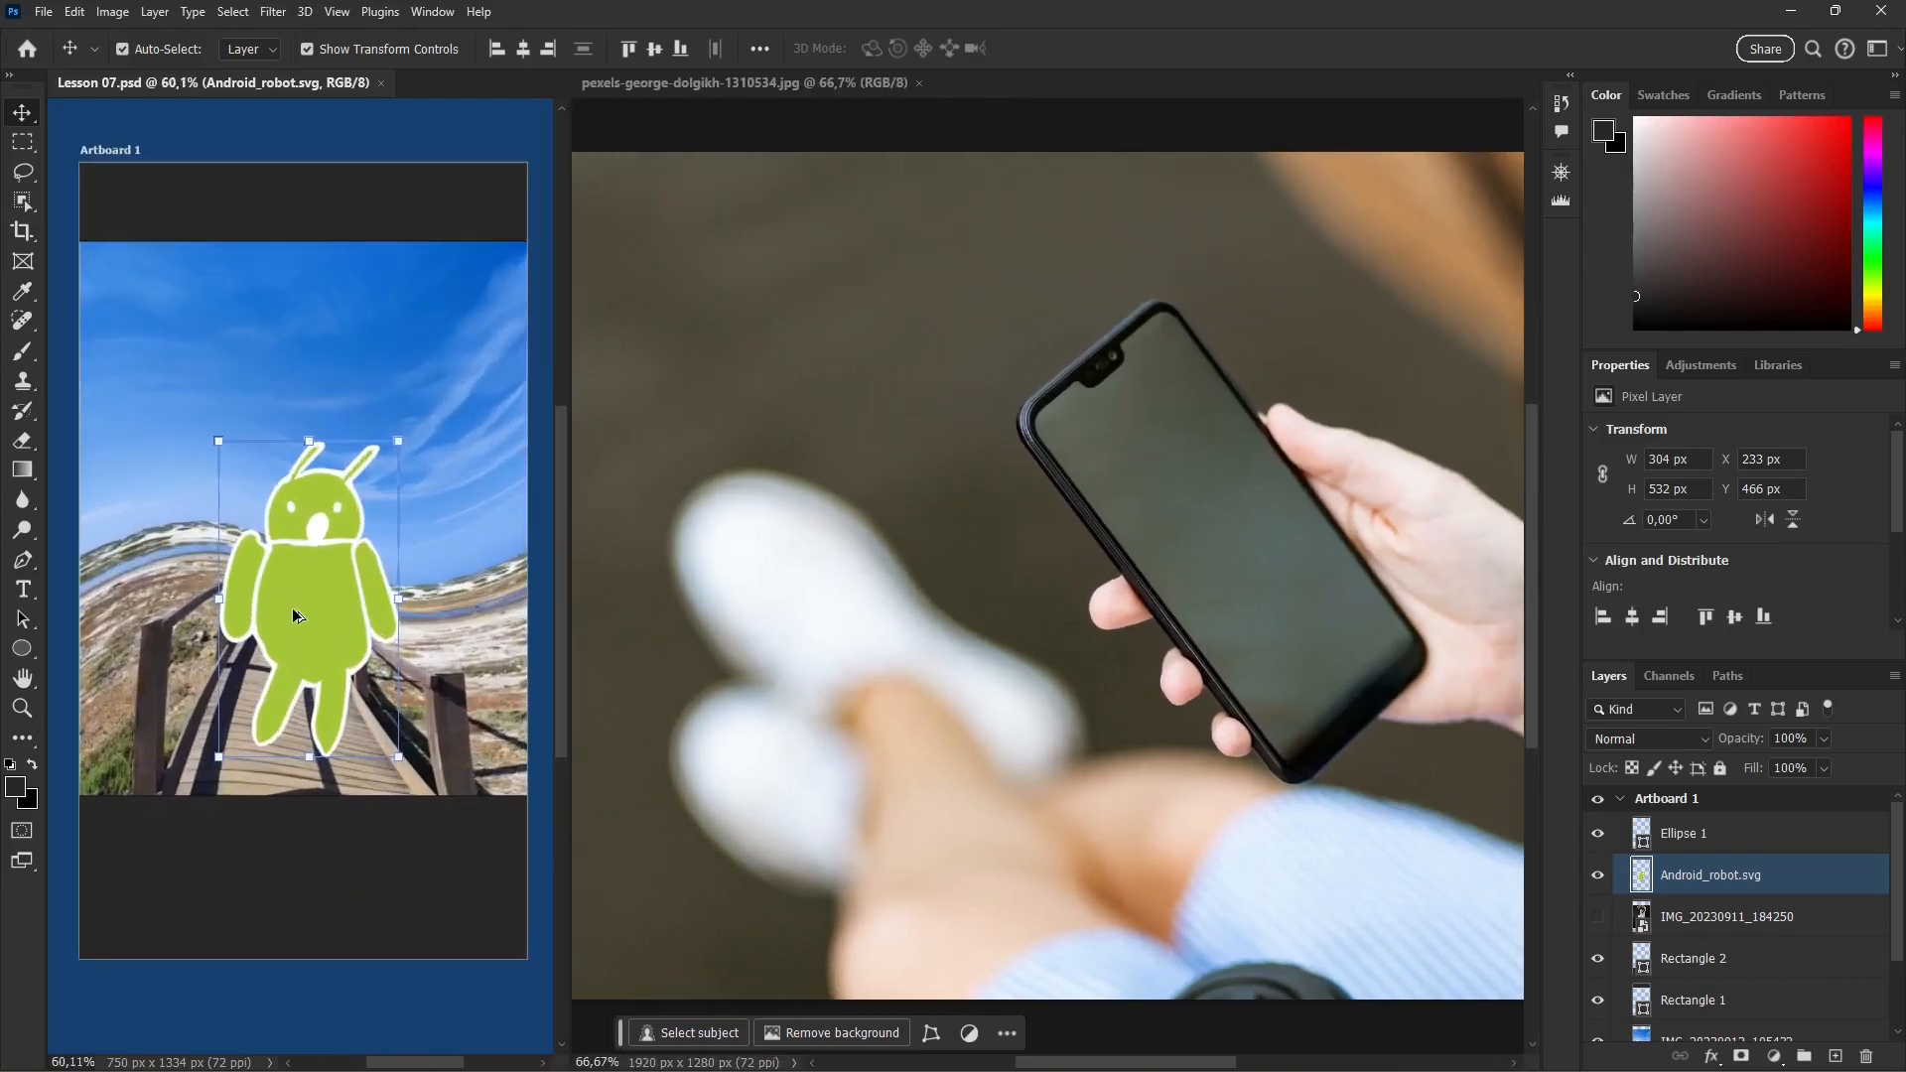
pyautogui.scroll(-1, 292, 607)
pyautogui.scroll(2, 822, 539)
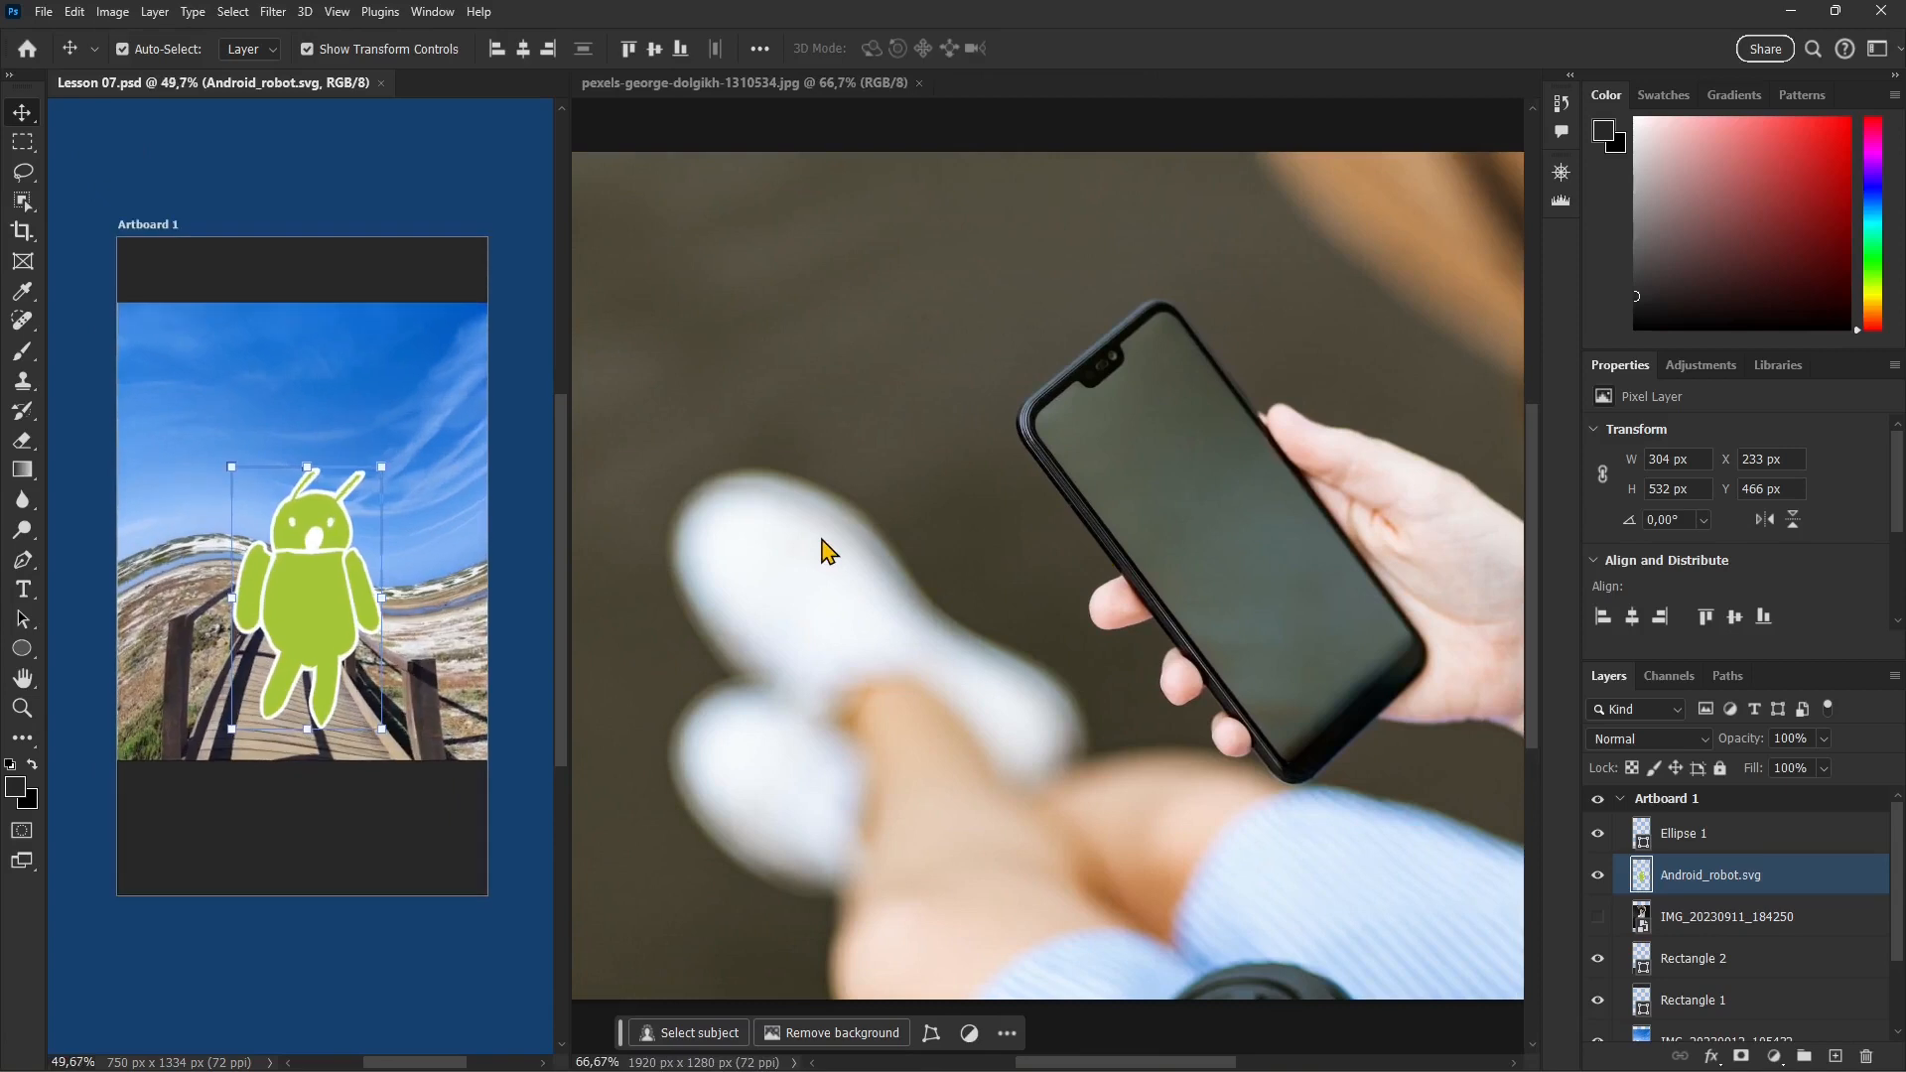
# Step: Activate the smartphone photo and zoom it out to about 55% so the phone and hand fit in its pane
pyautogui.click(1040, 521)
pyautogui.scroll(-4, 850, 521)
pyautogui.scroll(2, 1294, 545)
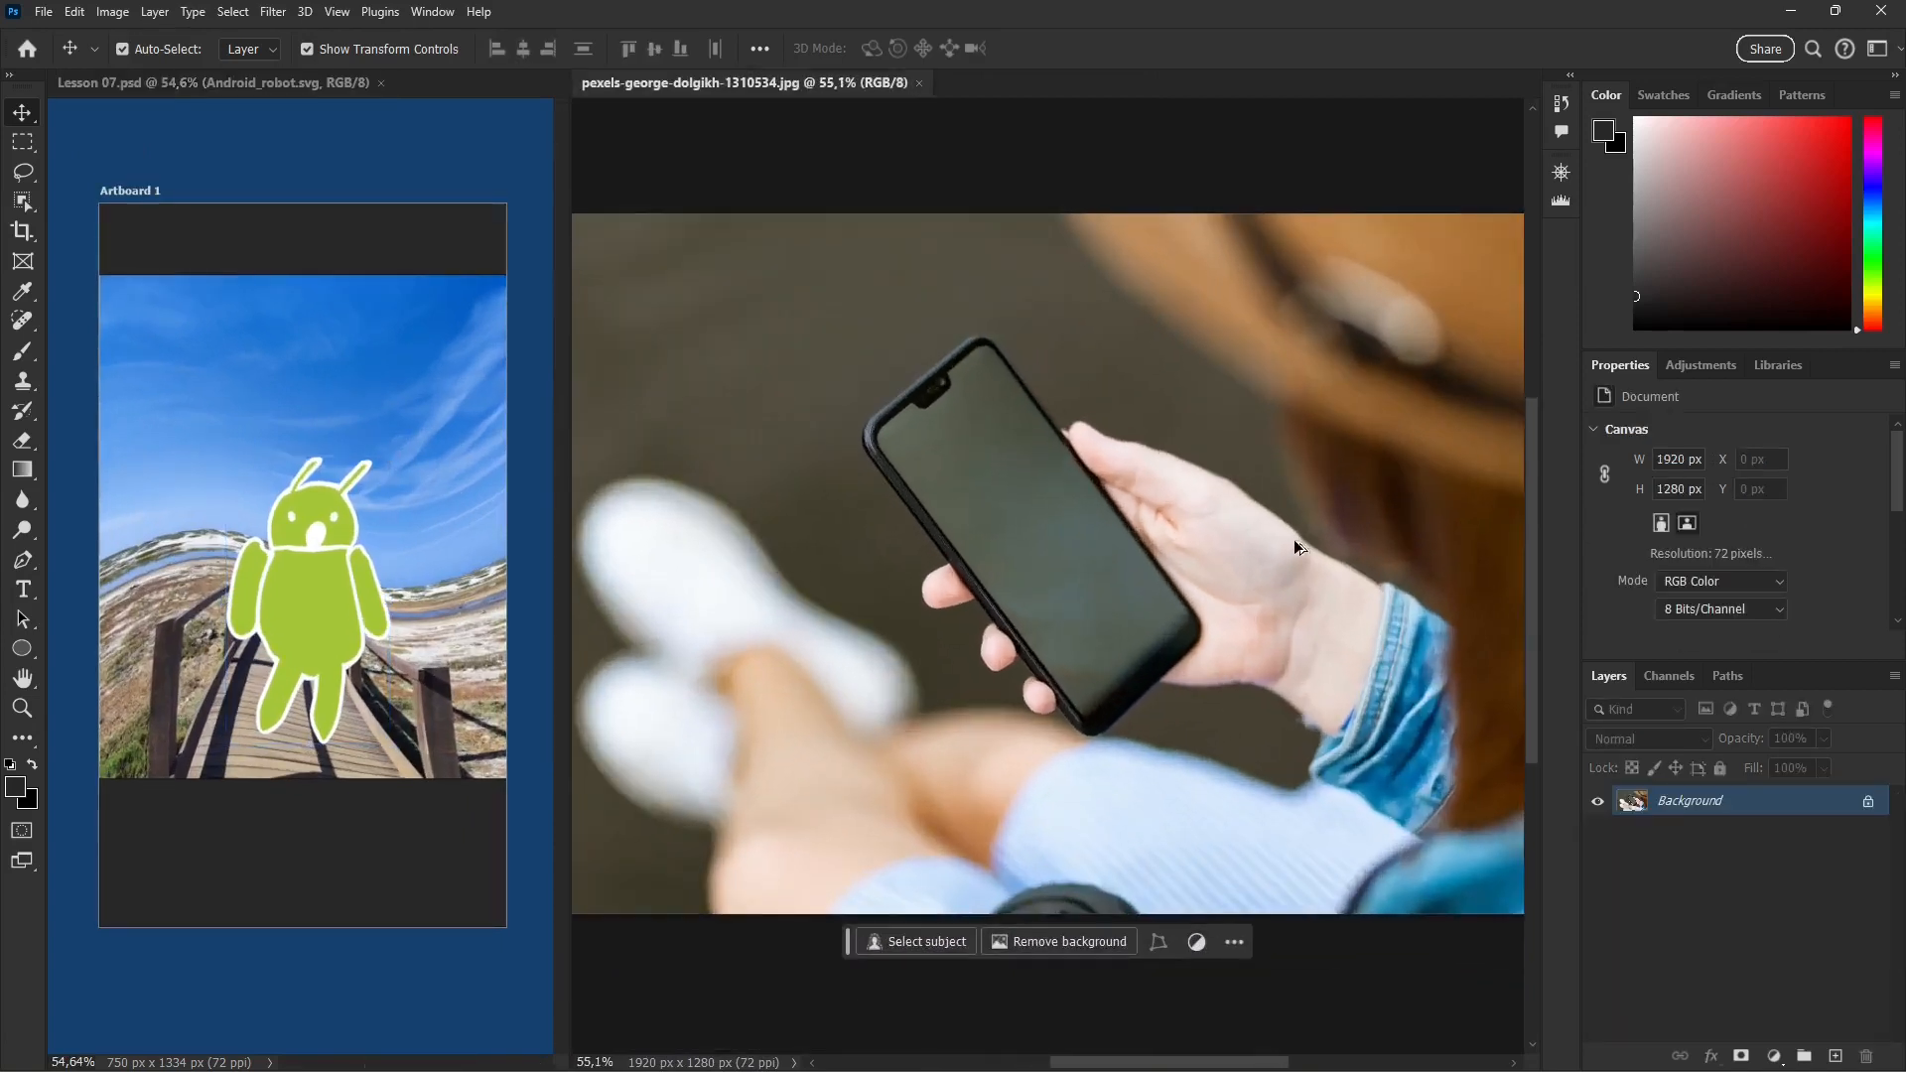
pyautogui.scroll(-1, 1290, 526)
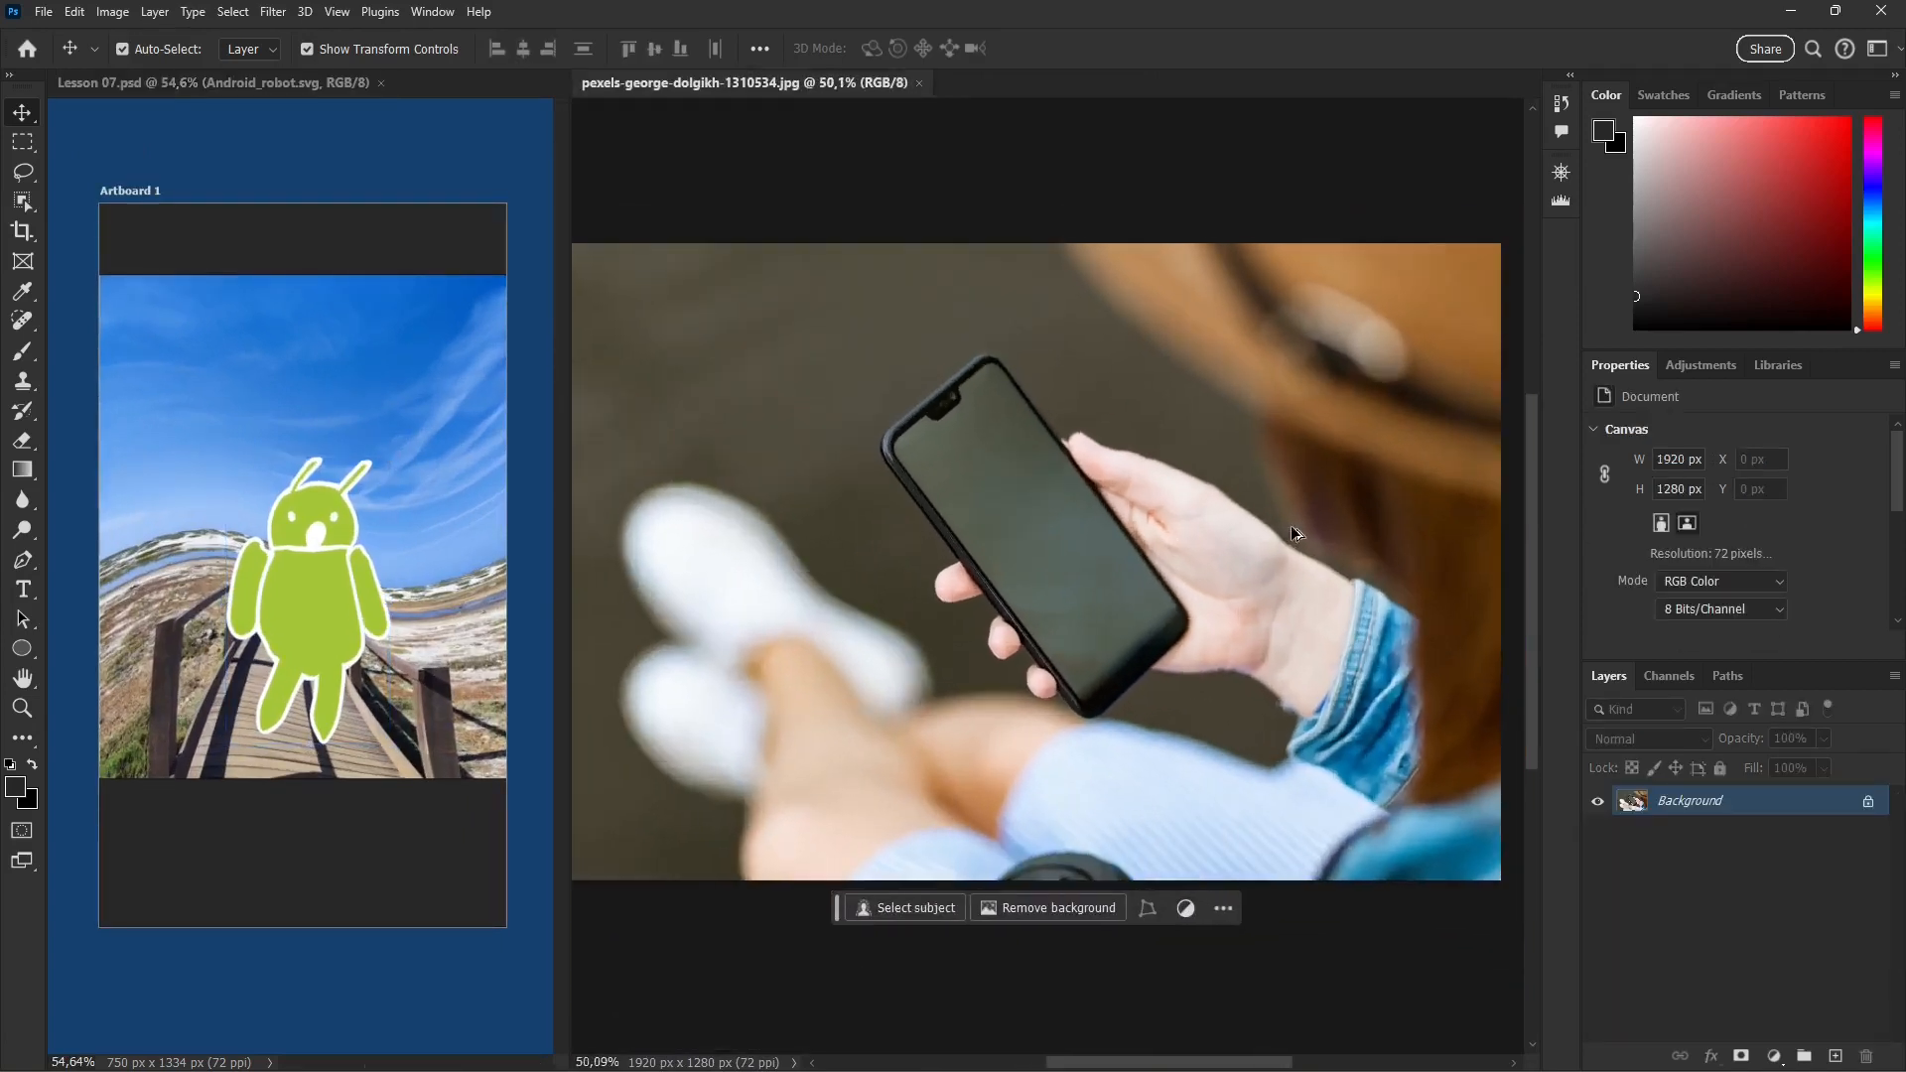
pyautogui.scroll(2, 1122, 571)
pyautogui.scroll(-1, 1119, 574)
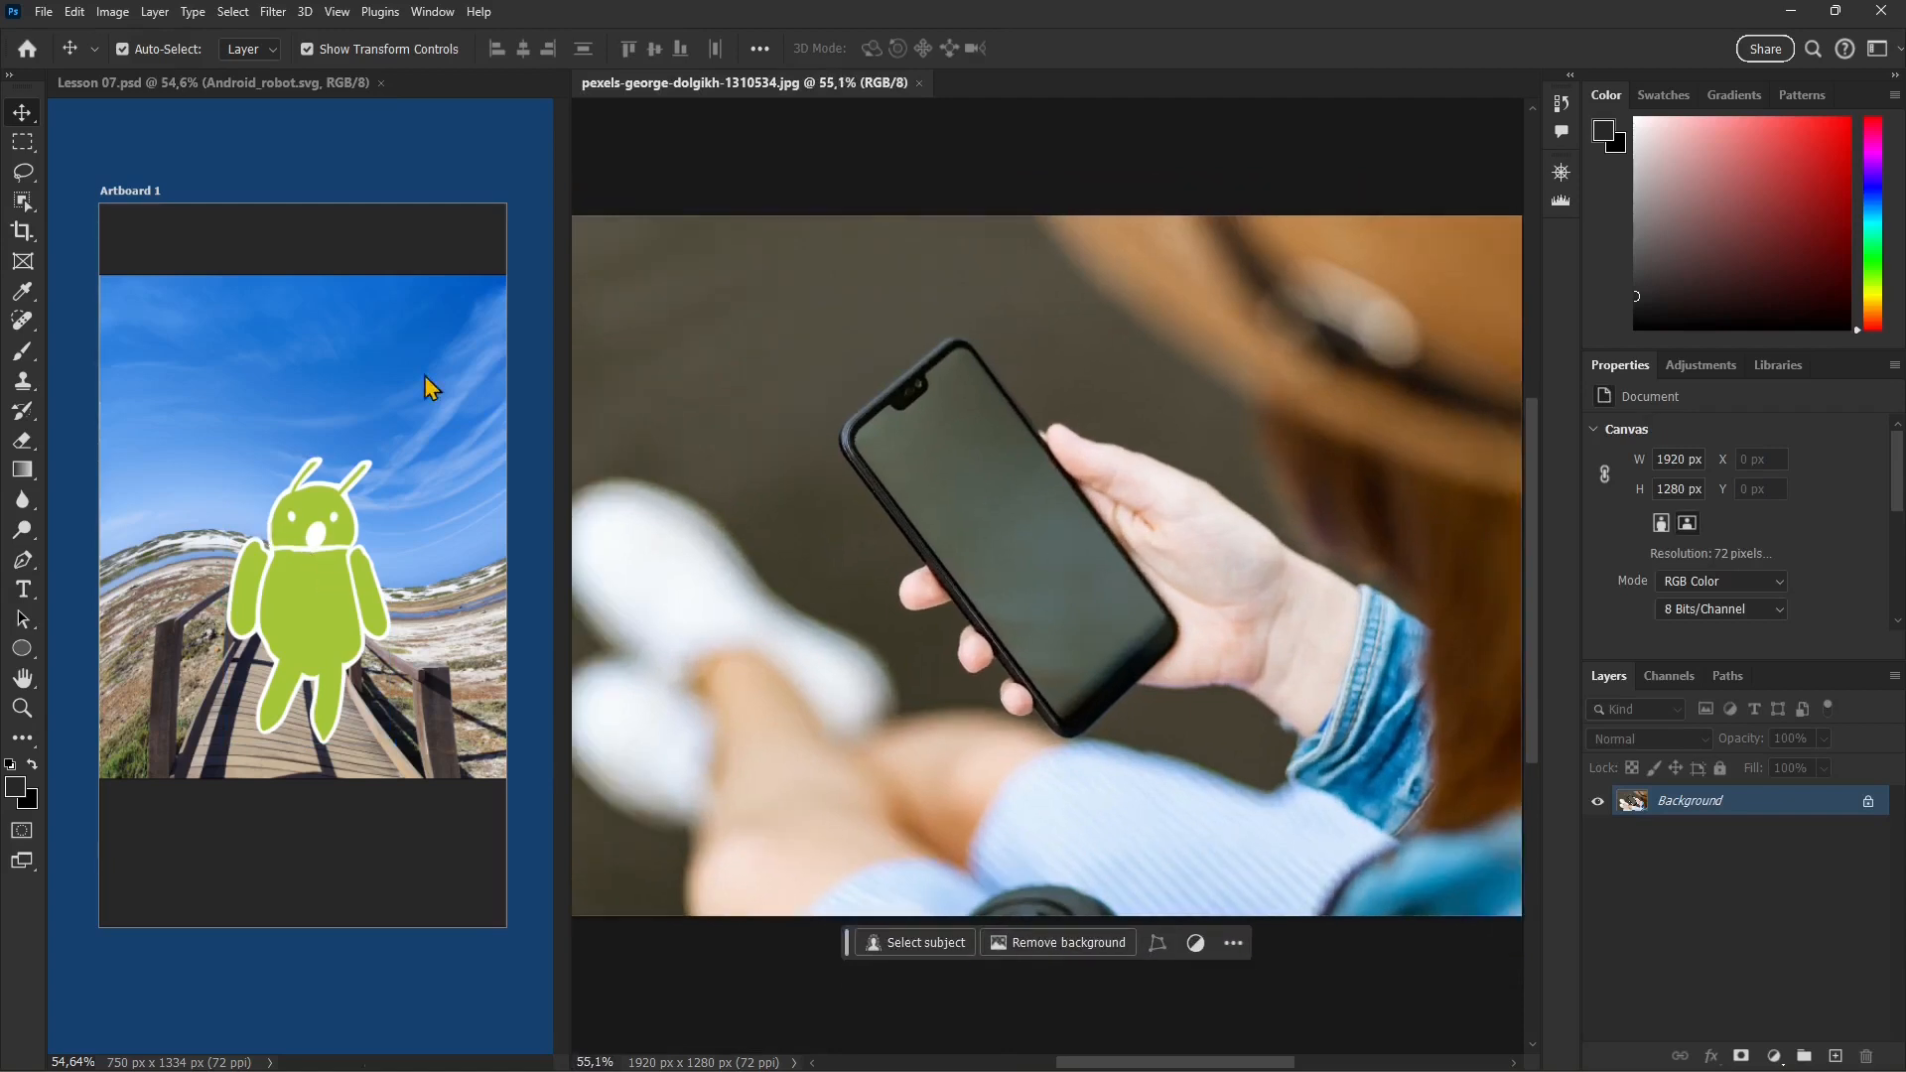
pyautogui.click(285, 400)
pyautogui.click(991, 502)
pyautogui.click(46, 14)
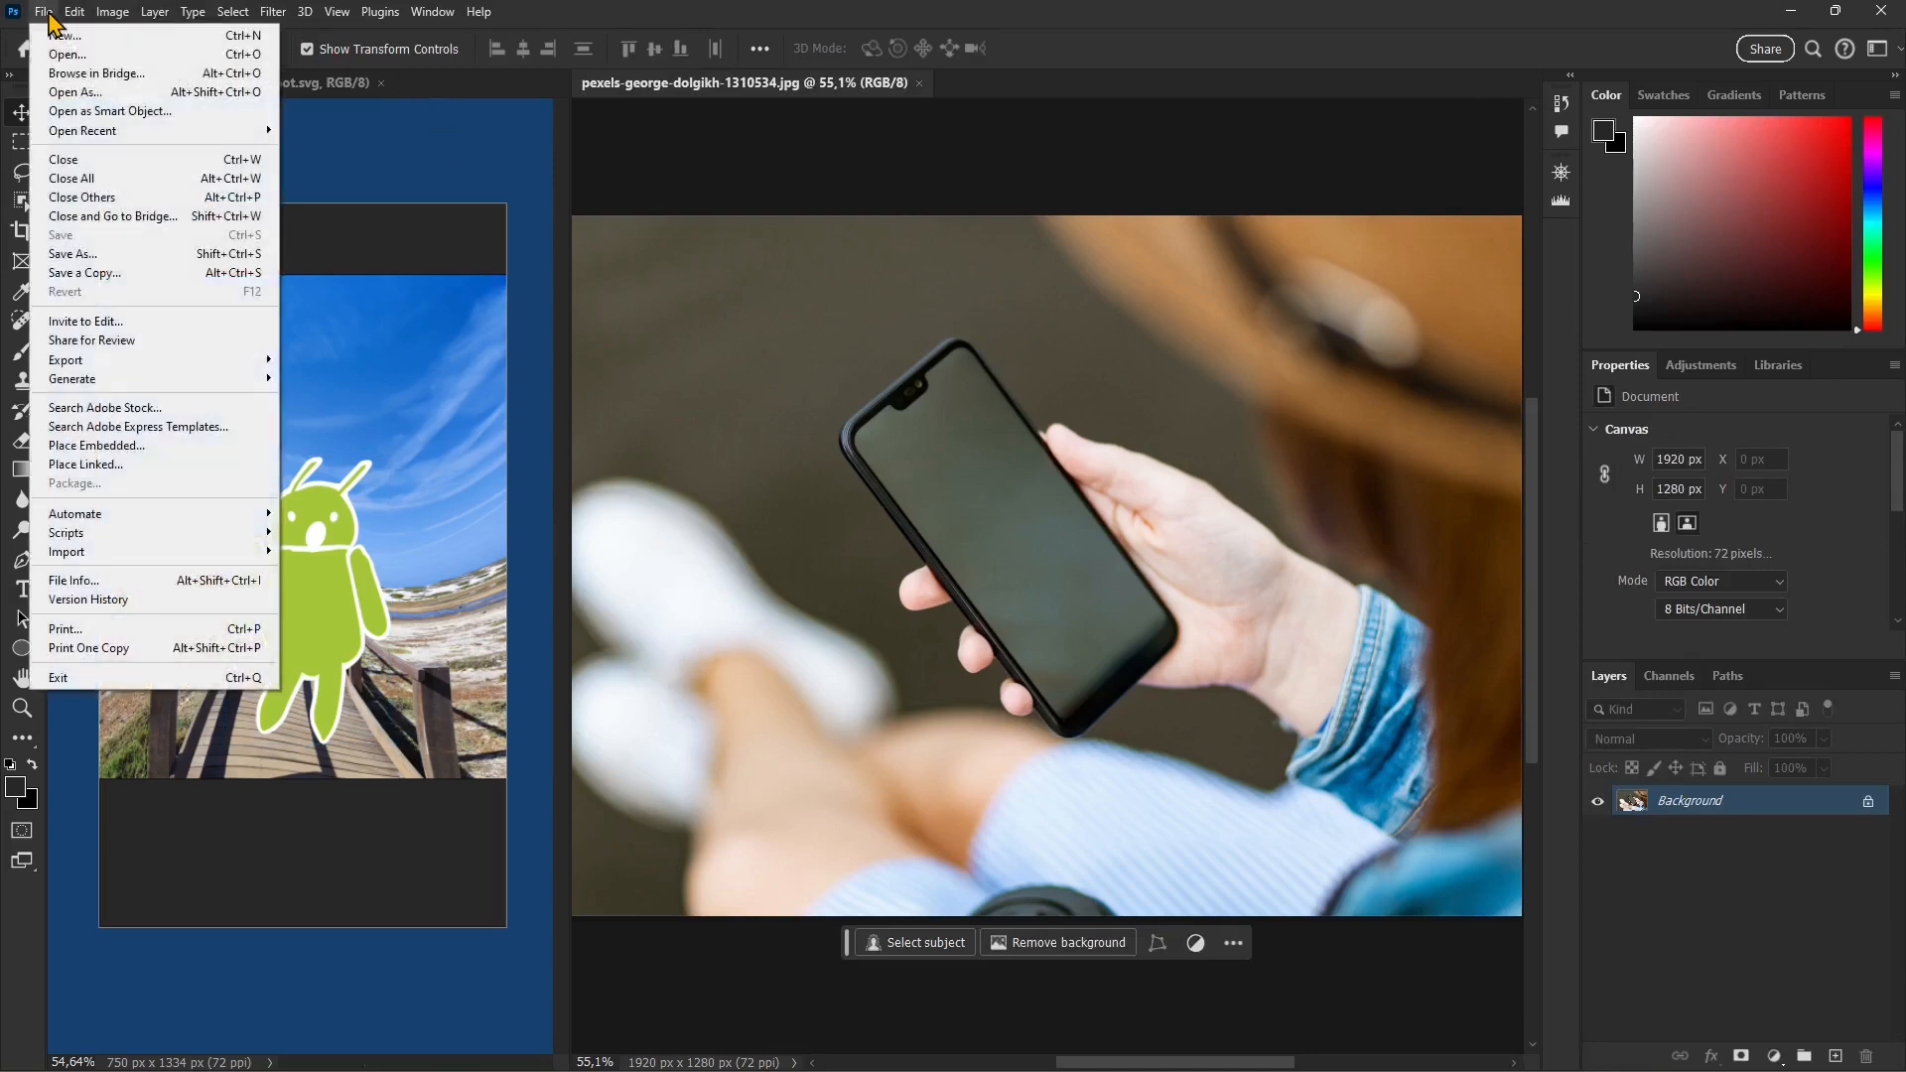
pyautogui.click(994, 278)
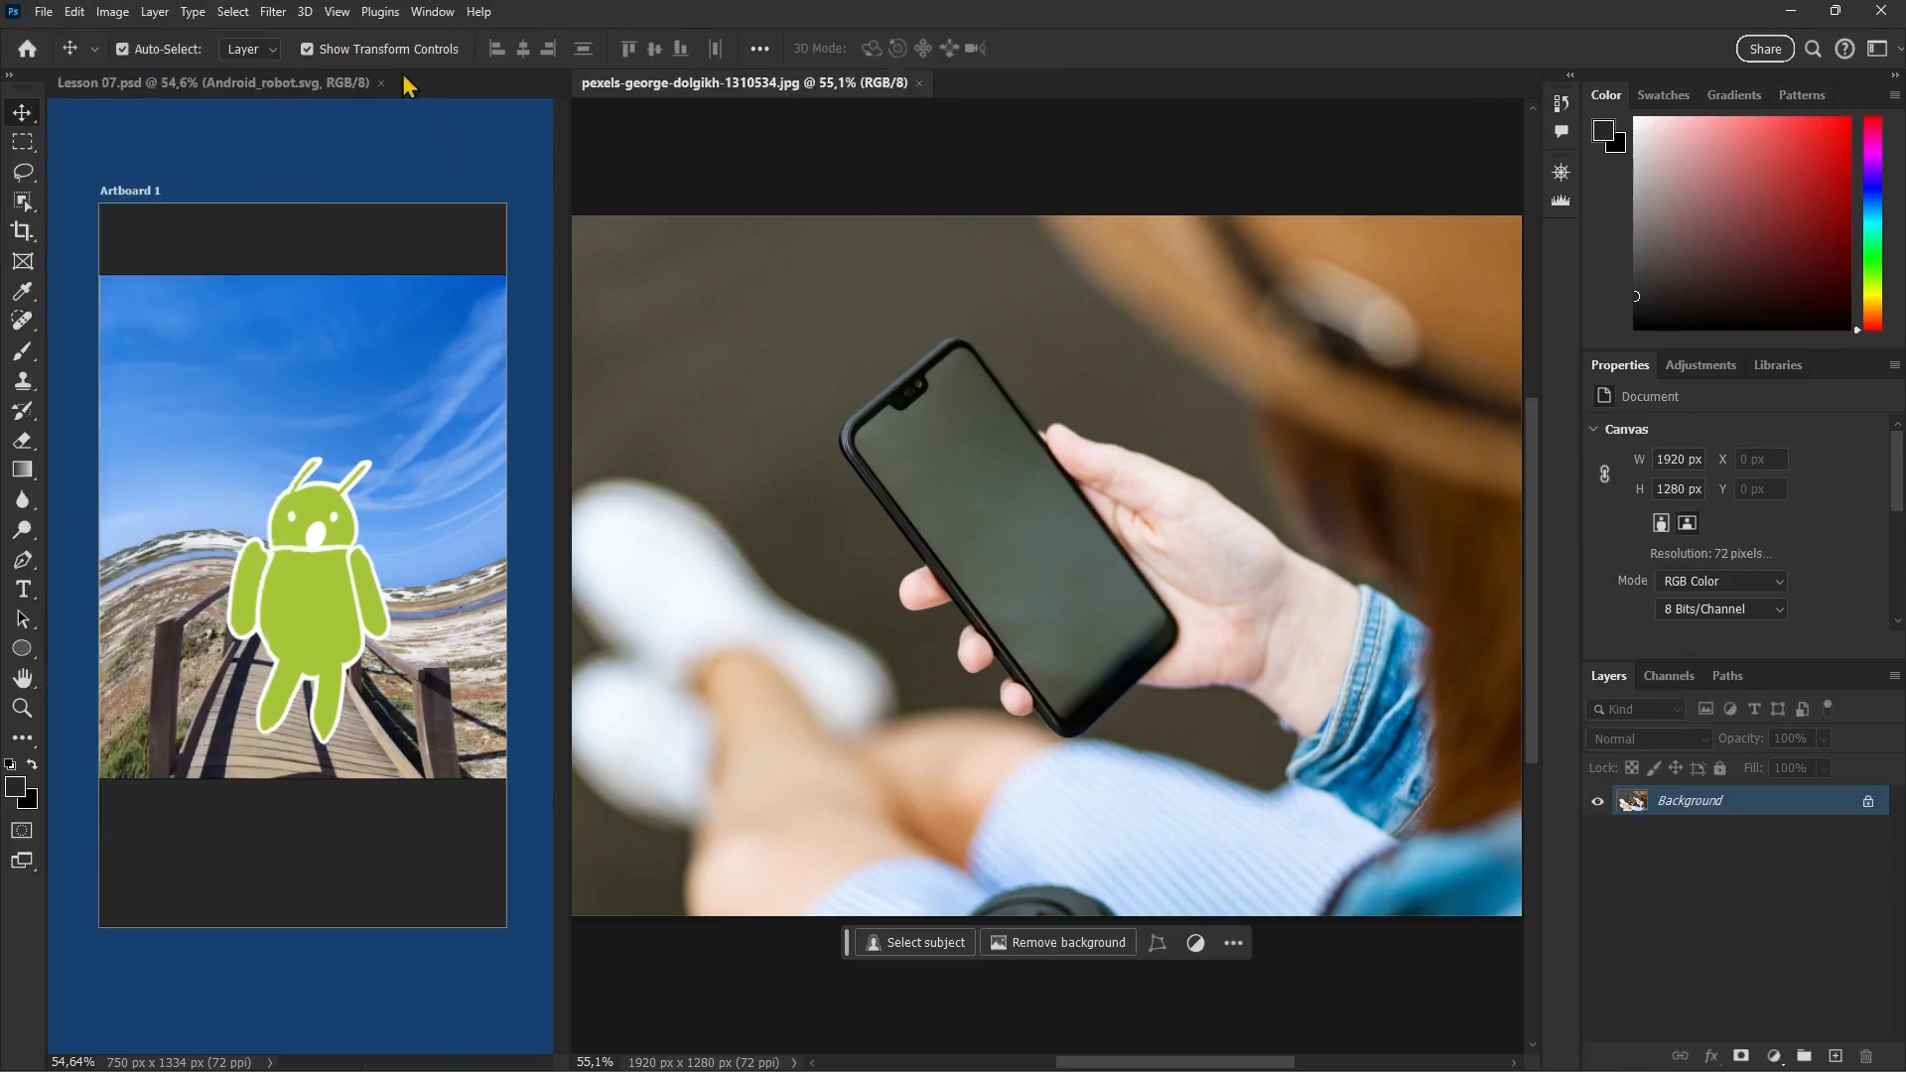
# Step: Save the smartphone photo as a JPEG named Lesson 07b in the PHOTOSHOP folder, with quality 8 (High)
pyautogui.click(44, 12)
pyautogui.click(80, 259)
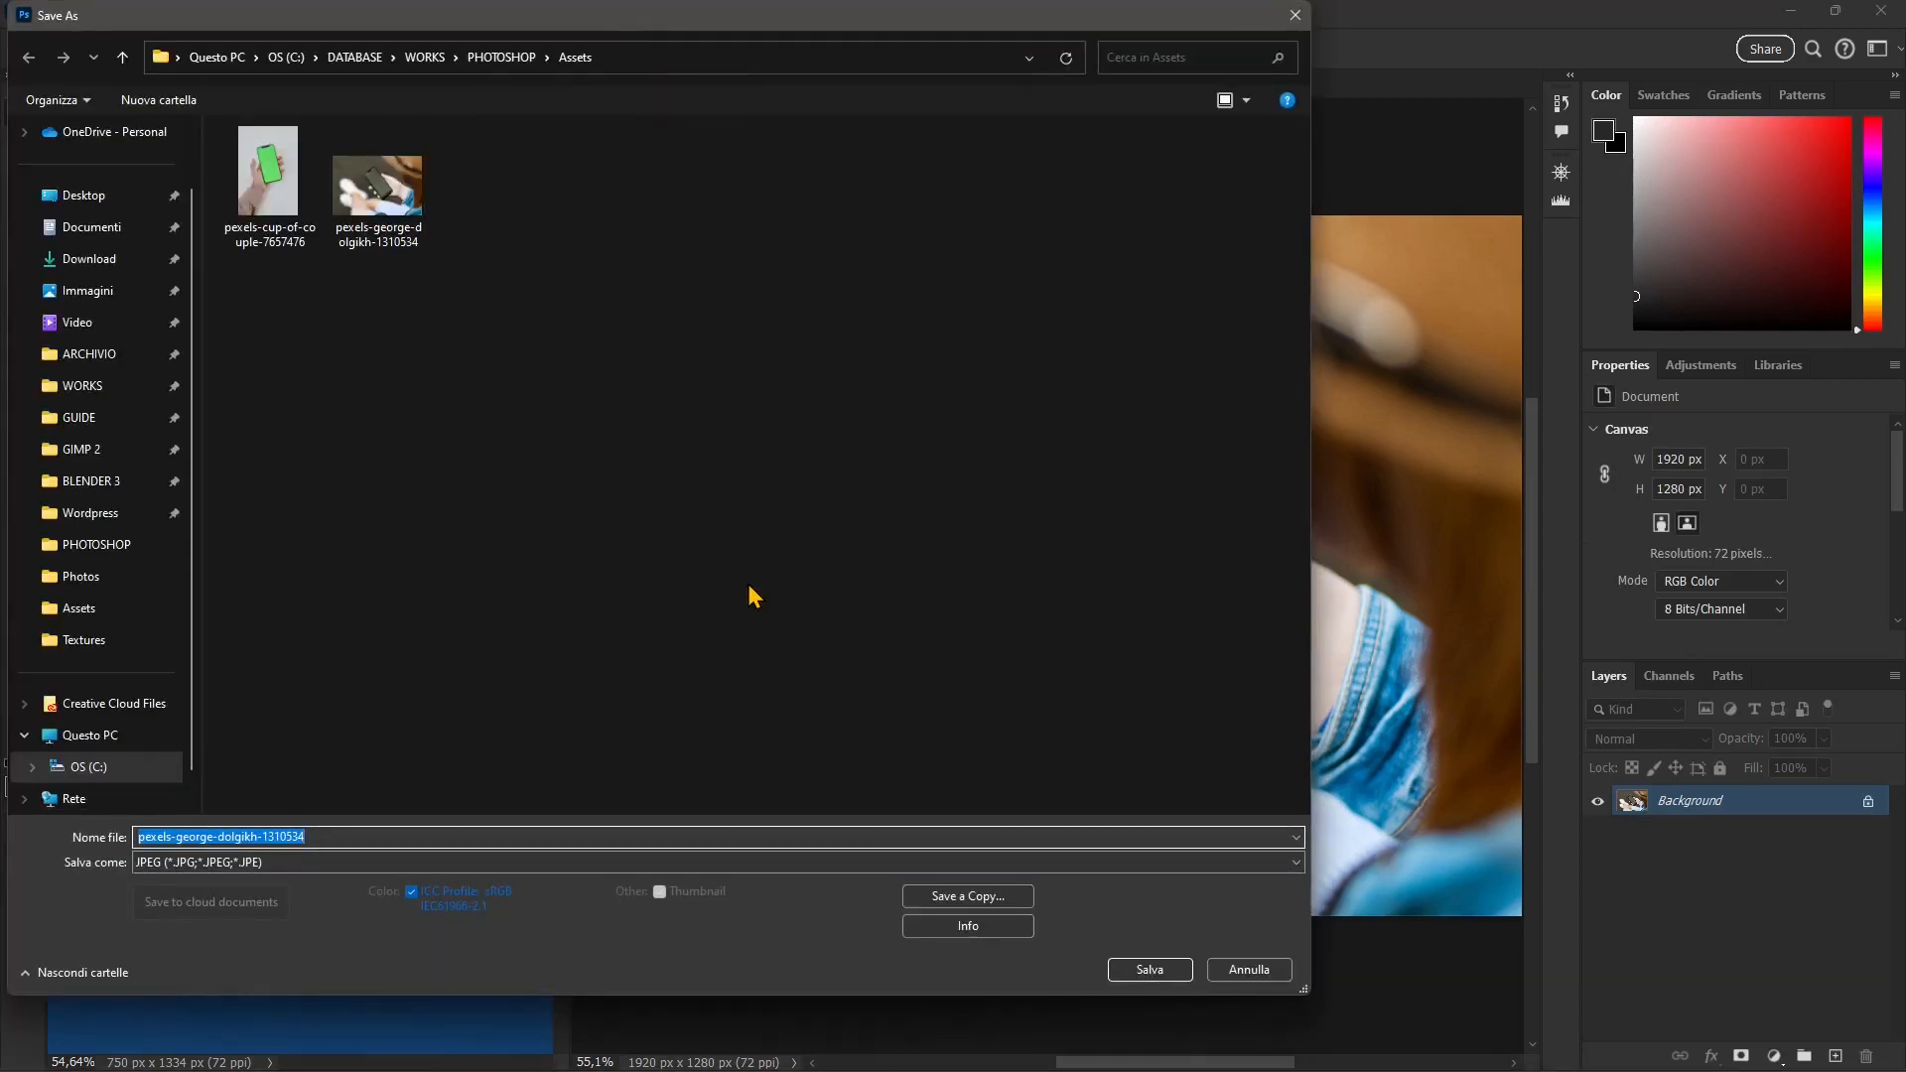
pyautogui.write('Lesson ')
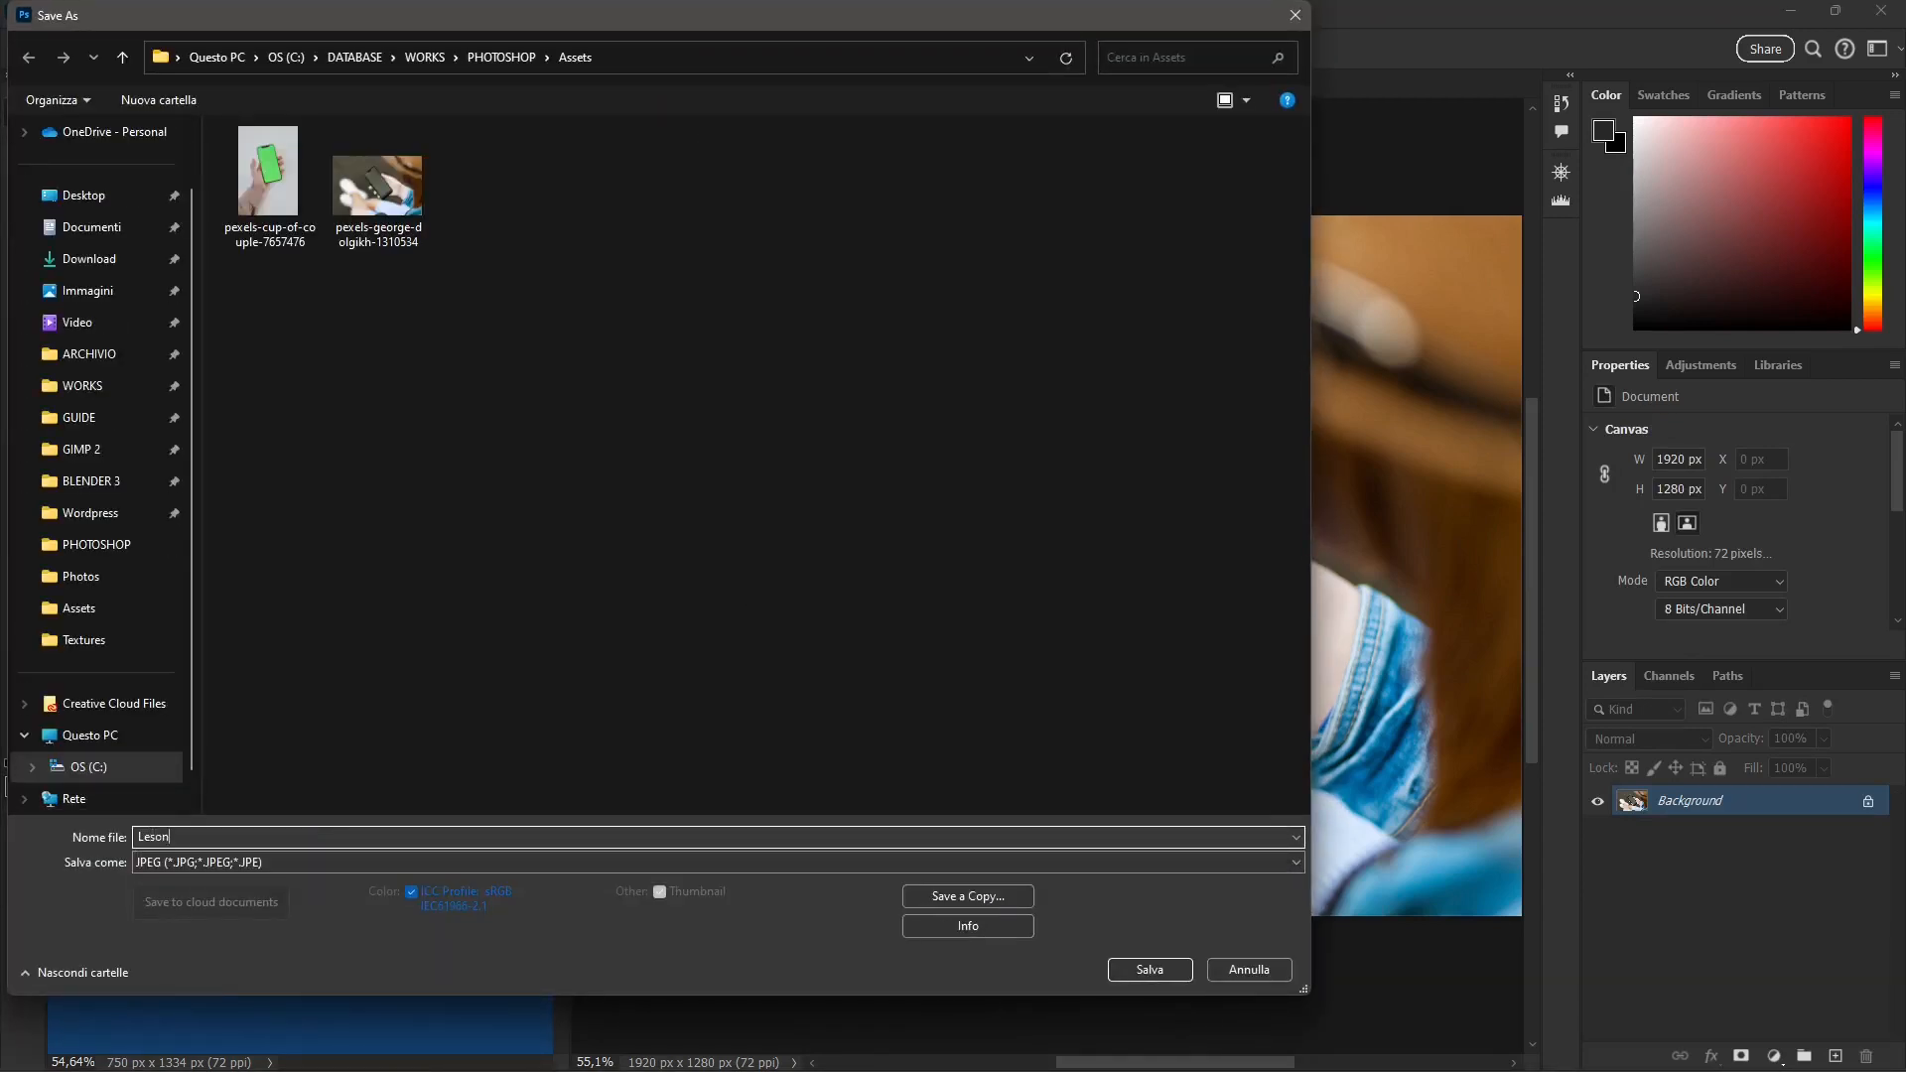
pyautogui.write('07b')
pyautogui.click(502, 57)
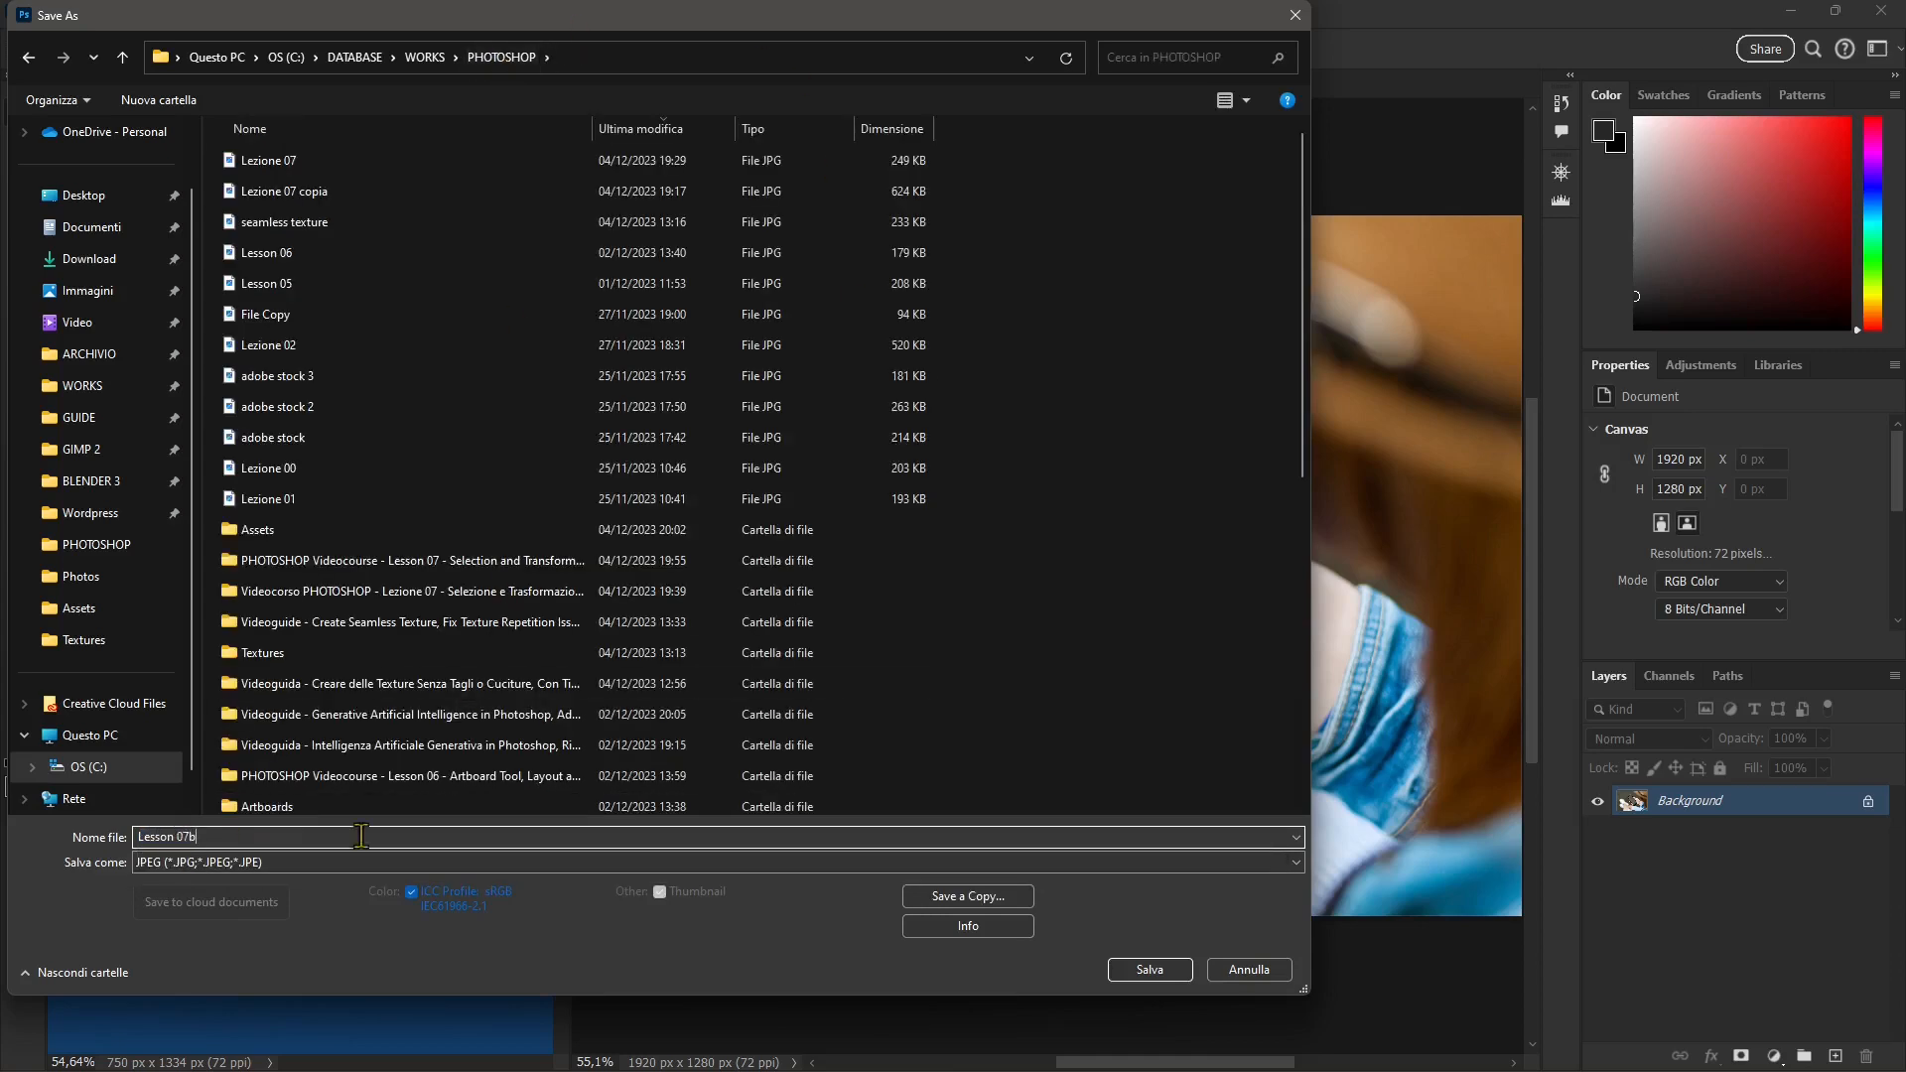
pyautogui.click(1149, 968)
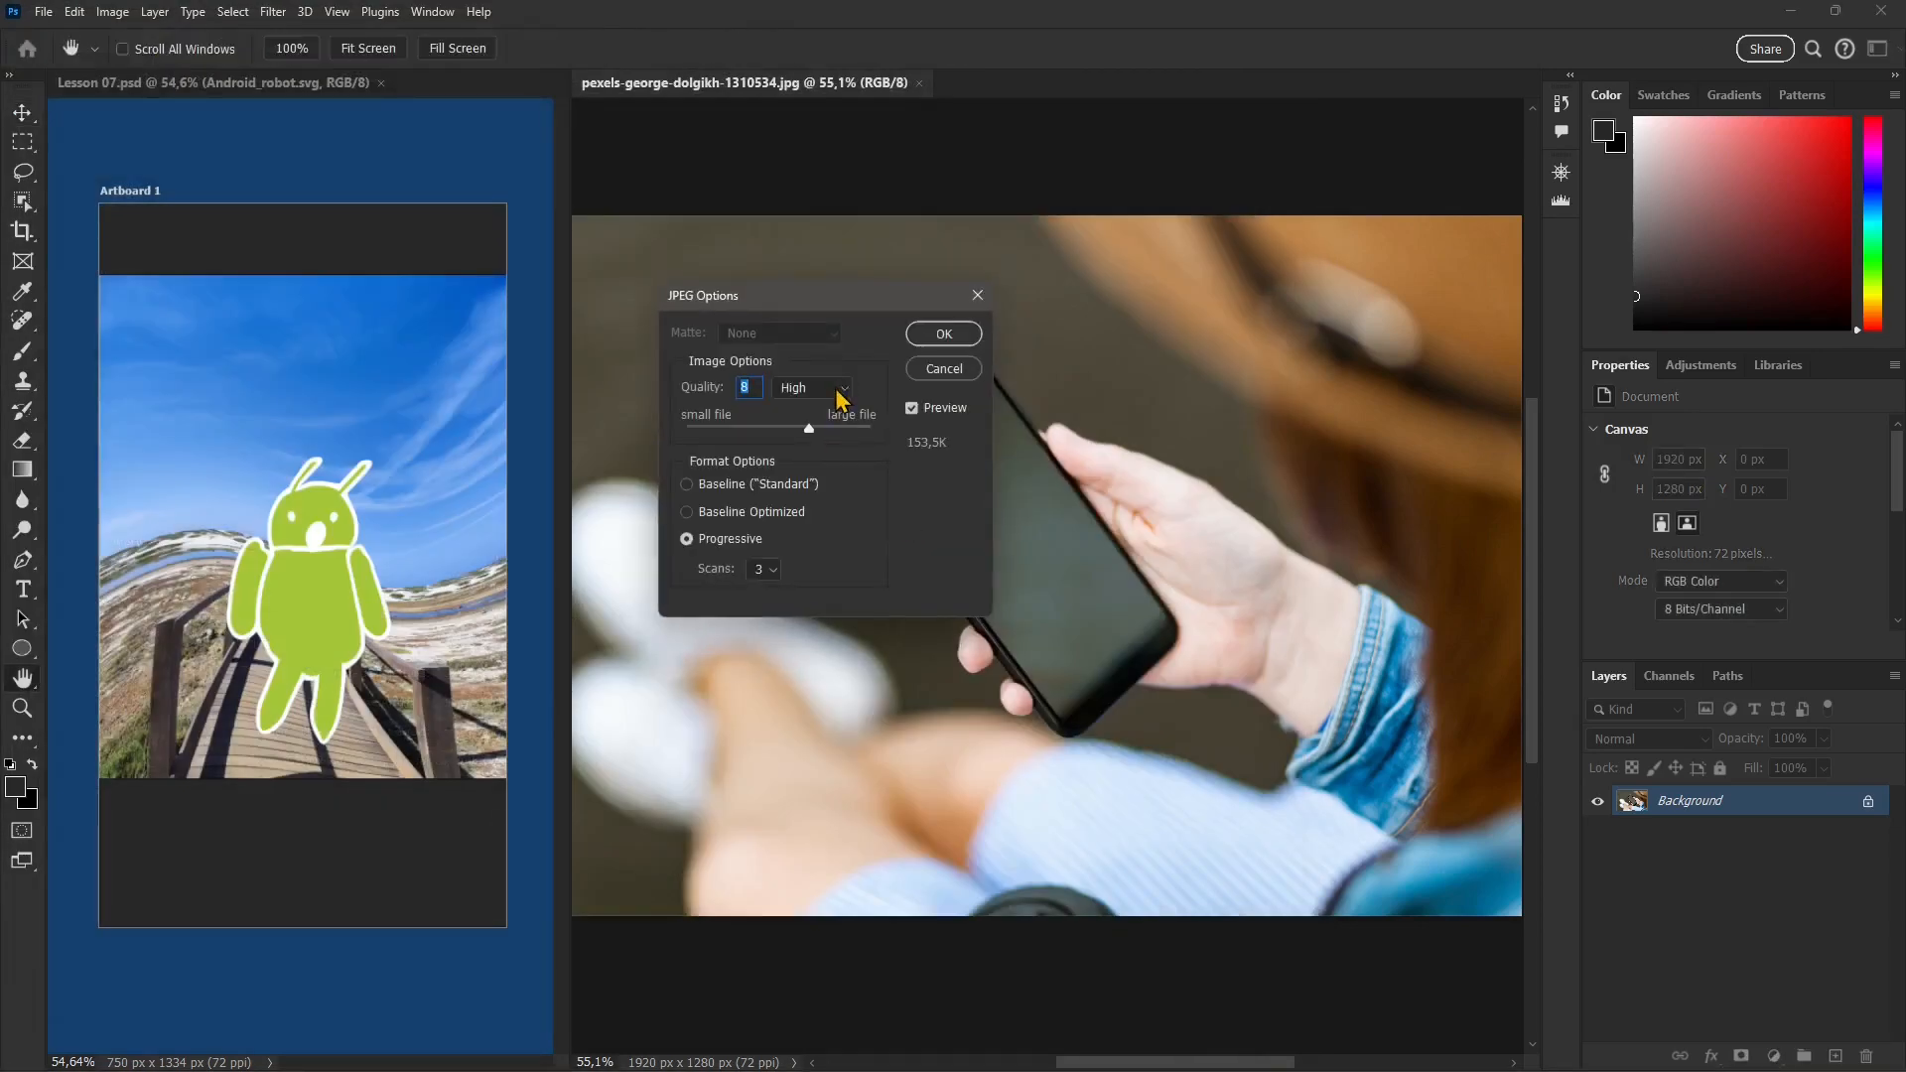
pyautogui.click(941, 334)
pyautogui.press('v')
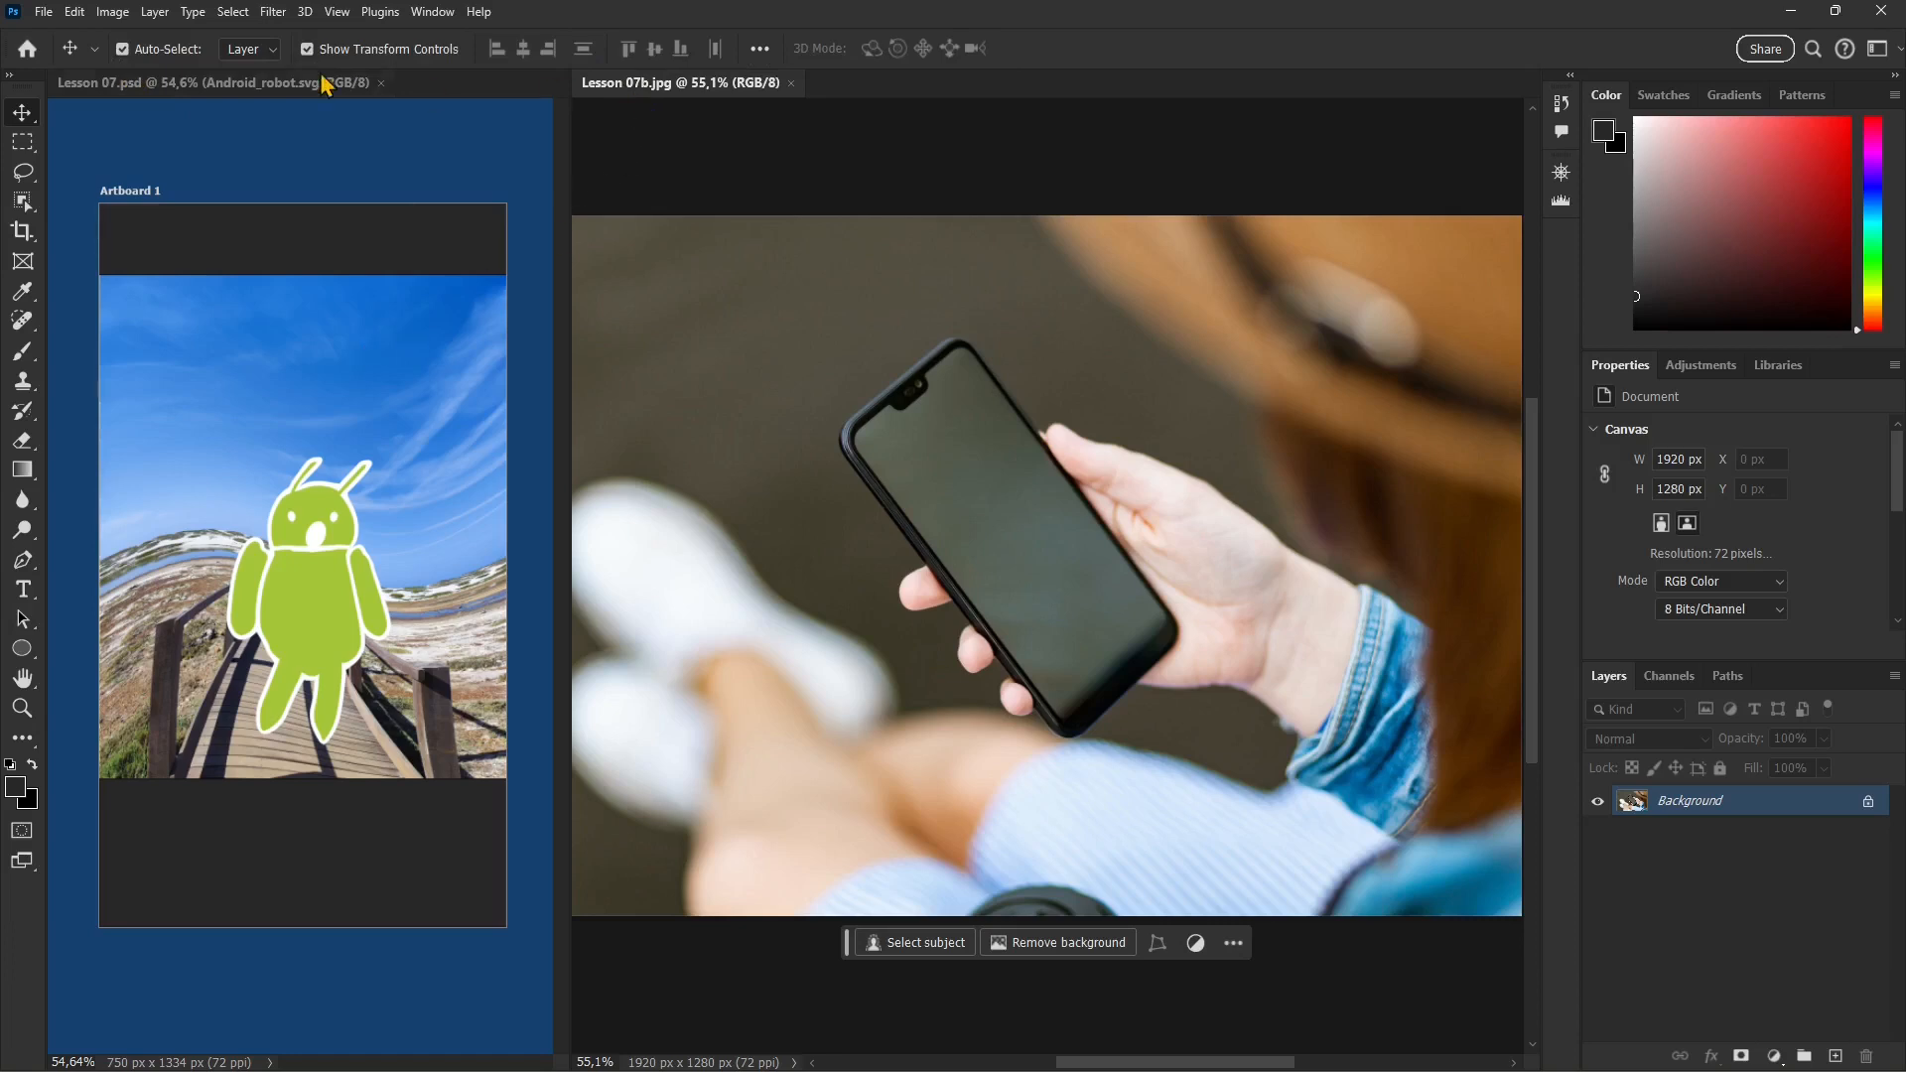
# Step: Place the Lesson 07 Photoshop file into the smartphone photo as a linked smart object
pyautogui.click(43, 13)
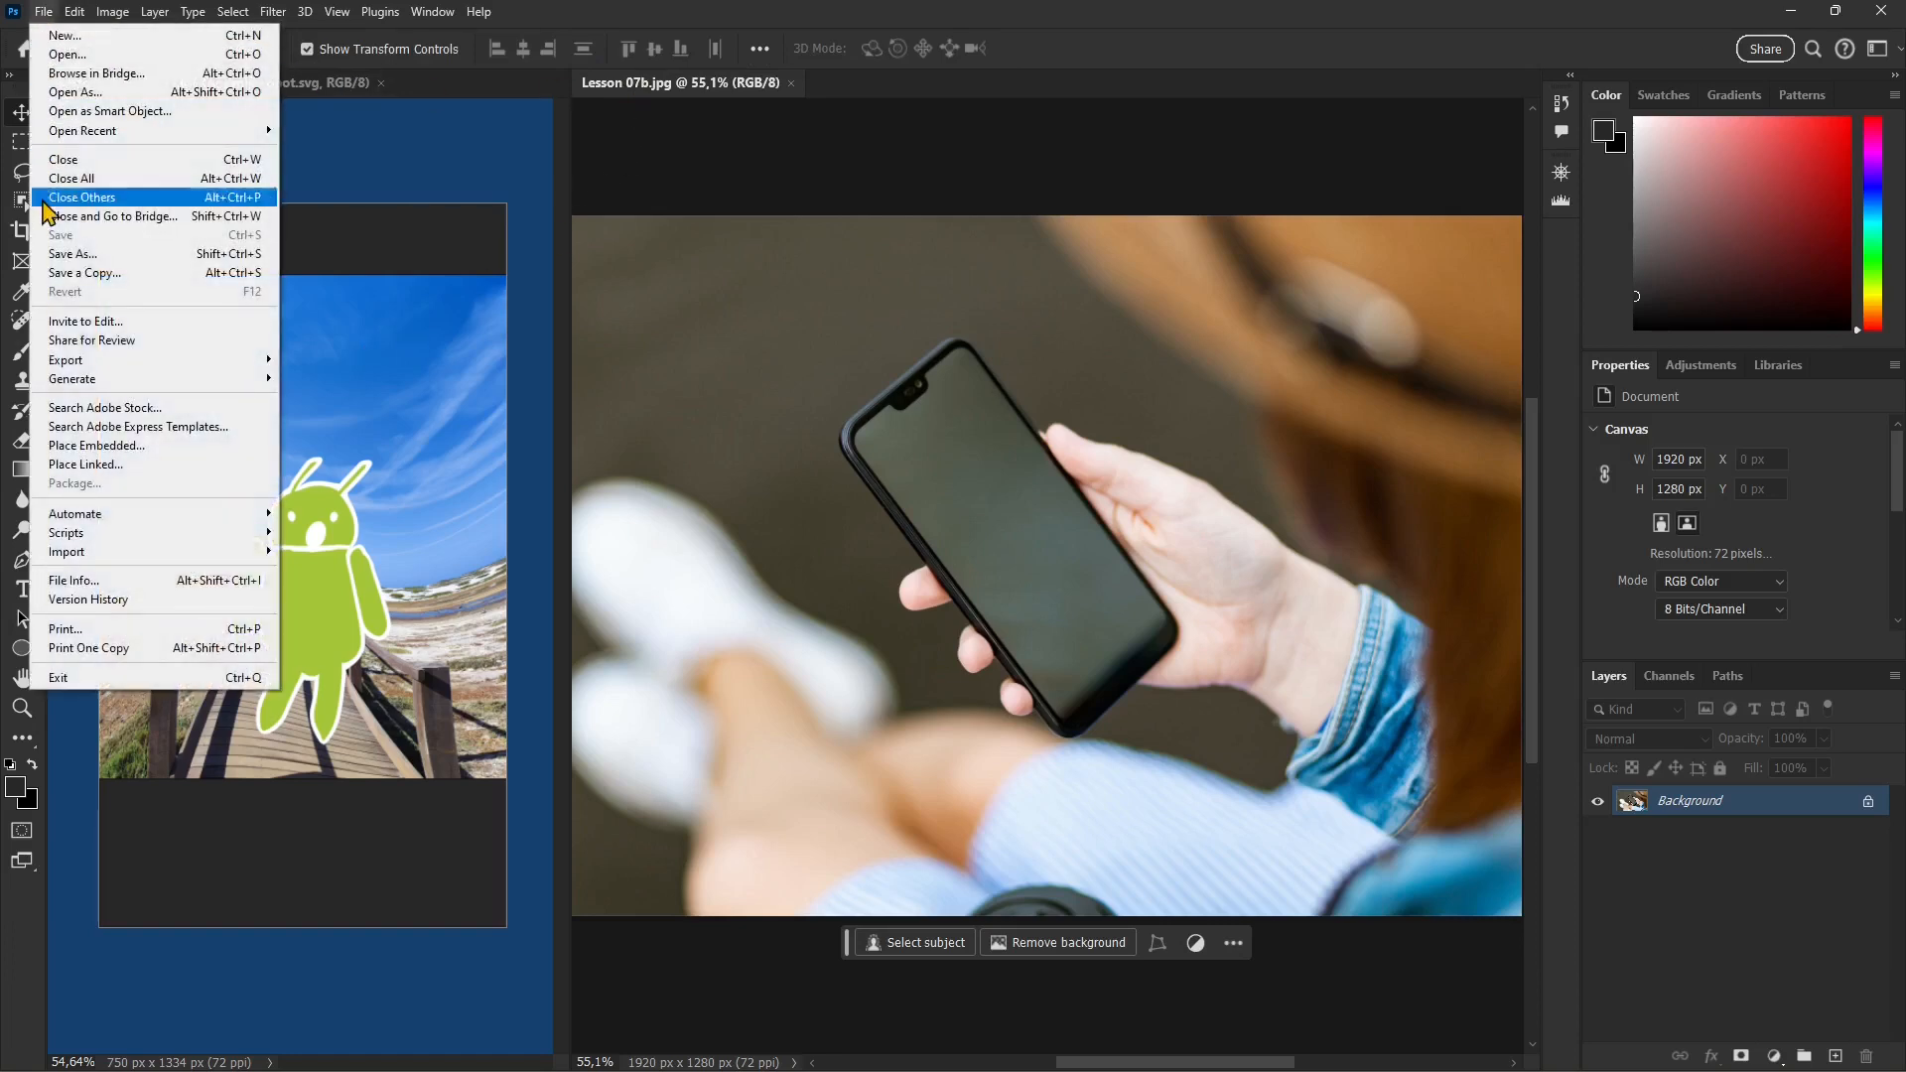
pyautogui.click(92, 466)
pyautogui.click(316, 167)
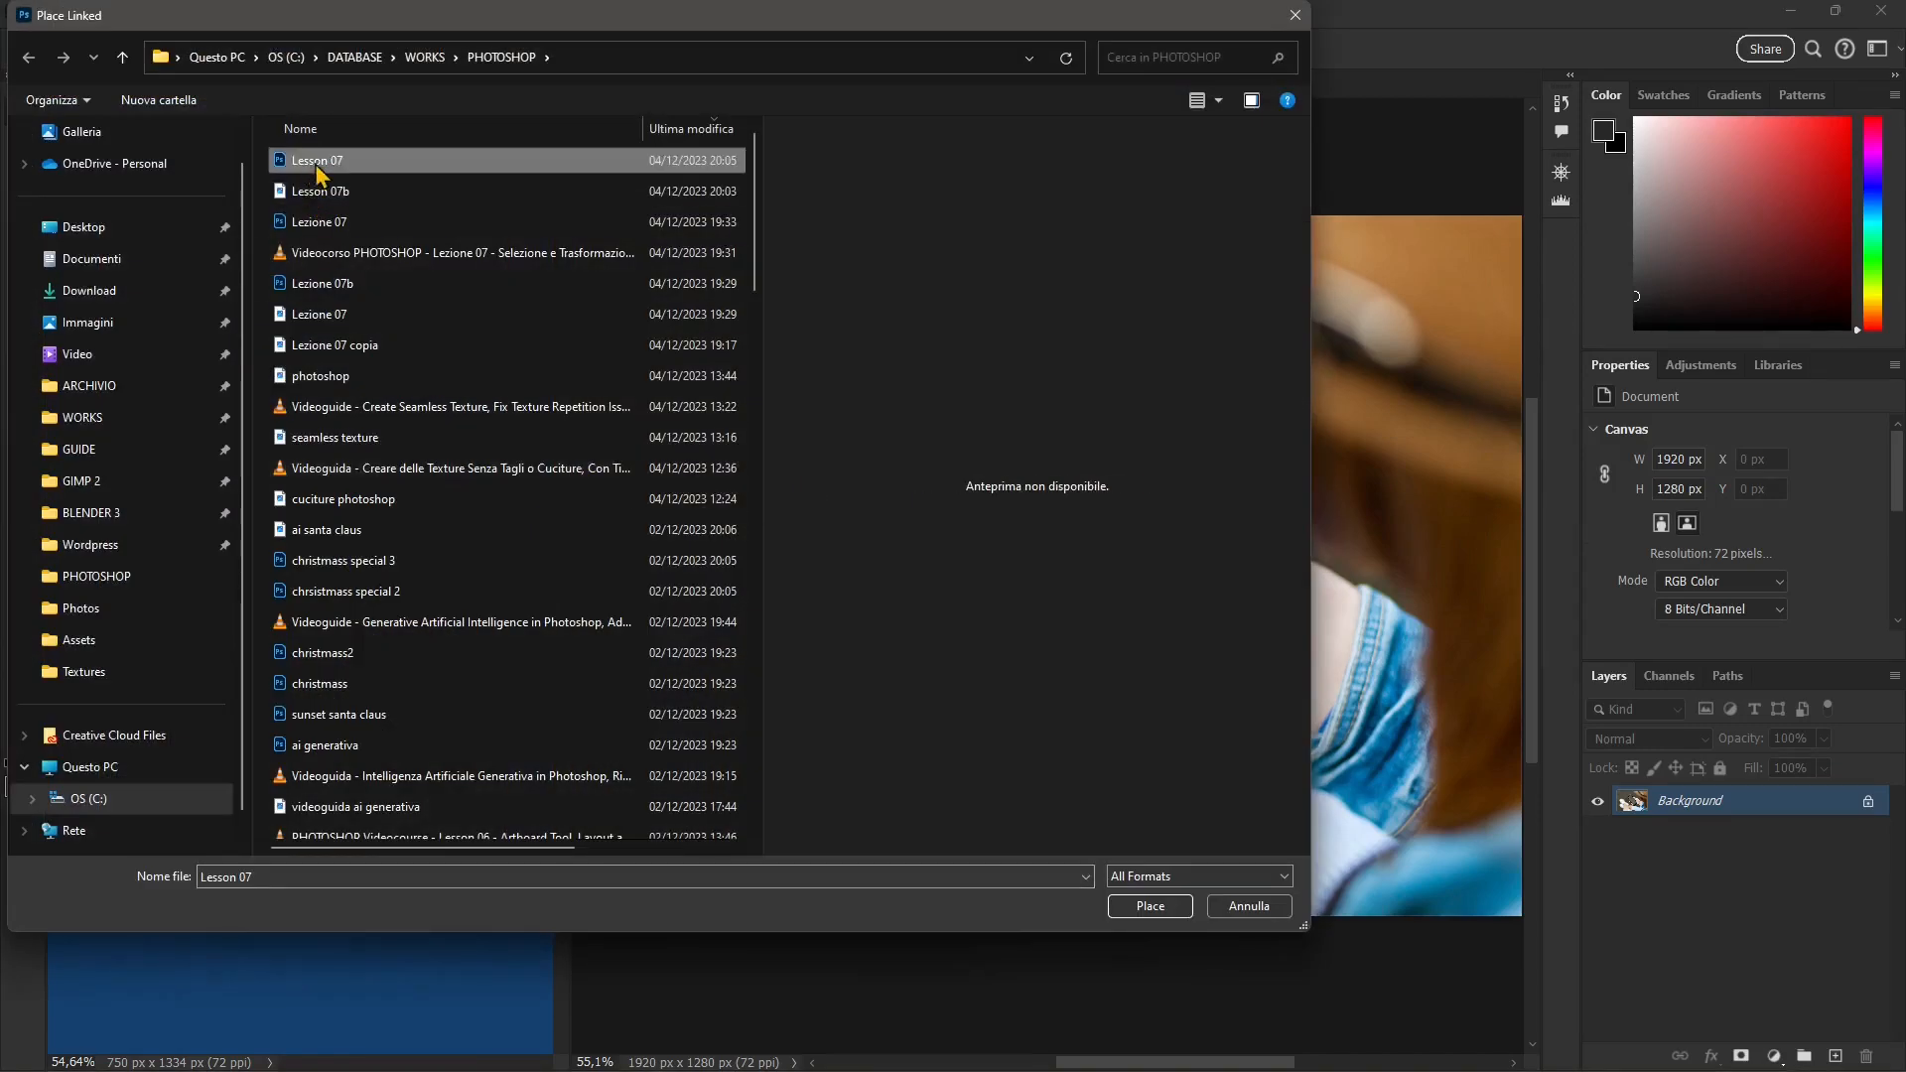
pyautogui.click(1166, 908)
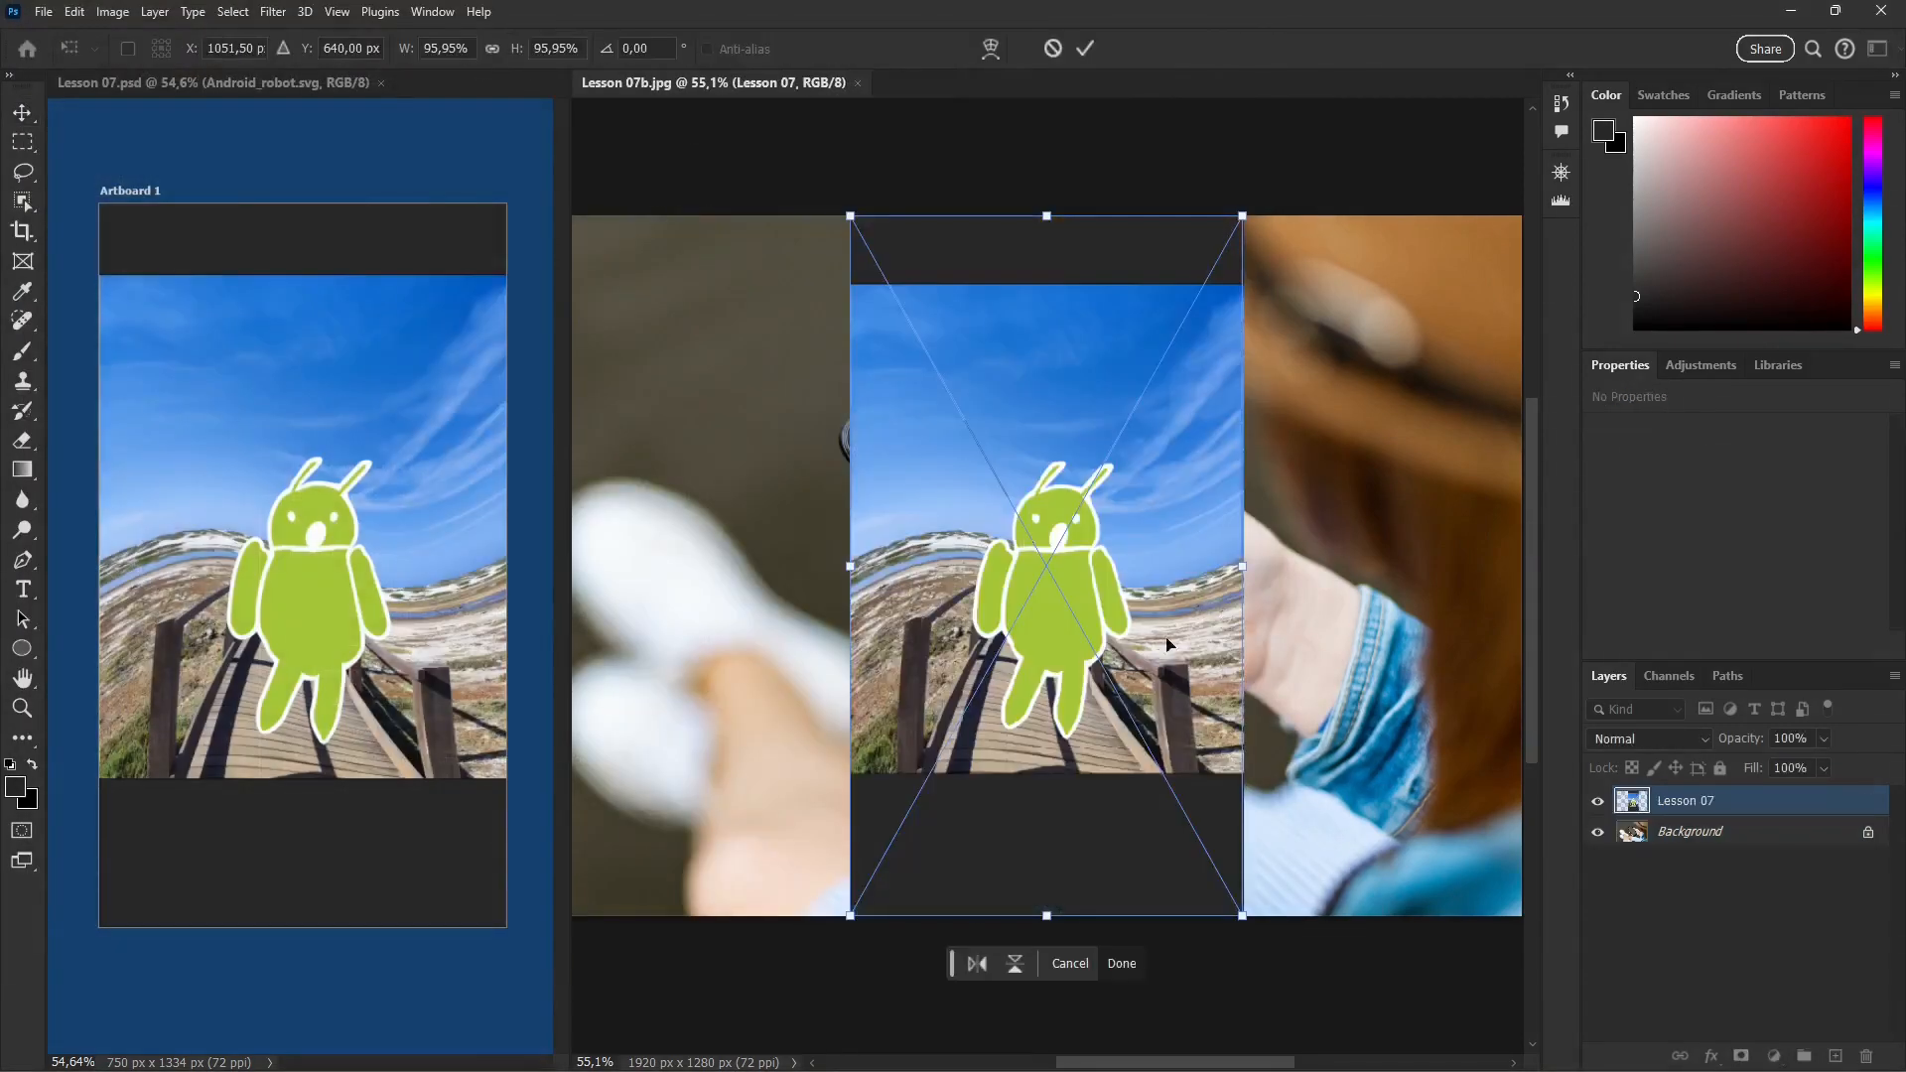
# Step: Scale the placed Lesson 07 artwork to about 41%, move it over the phone and rotate it about -37° to follow the screen
pyautogui.moveTo(1243, 918); pyautogui.dragTo(1111, 521)
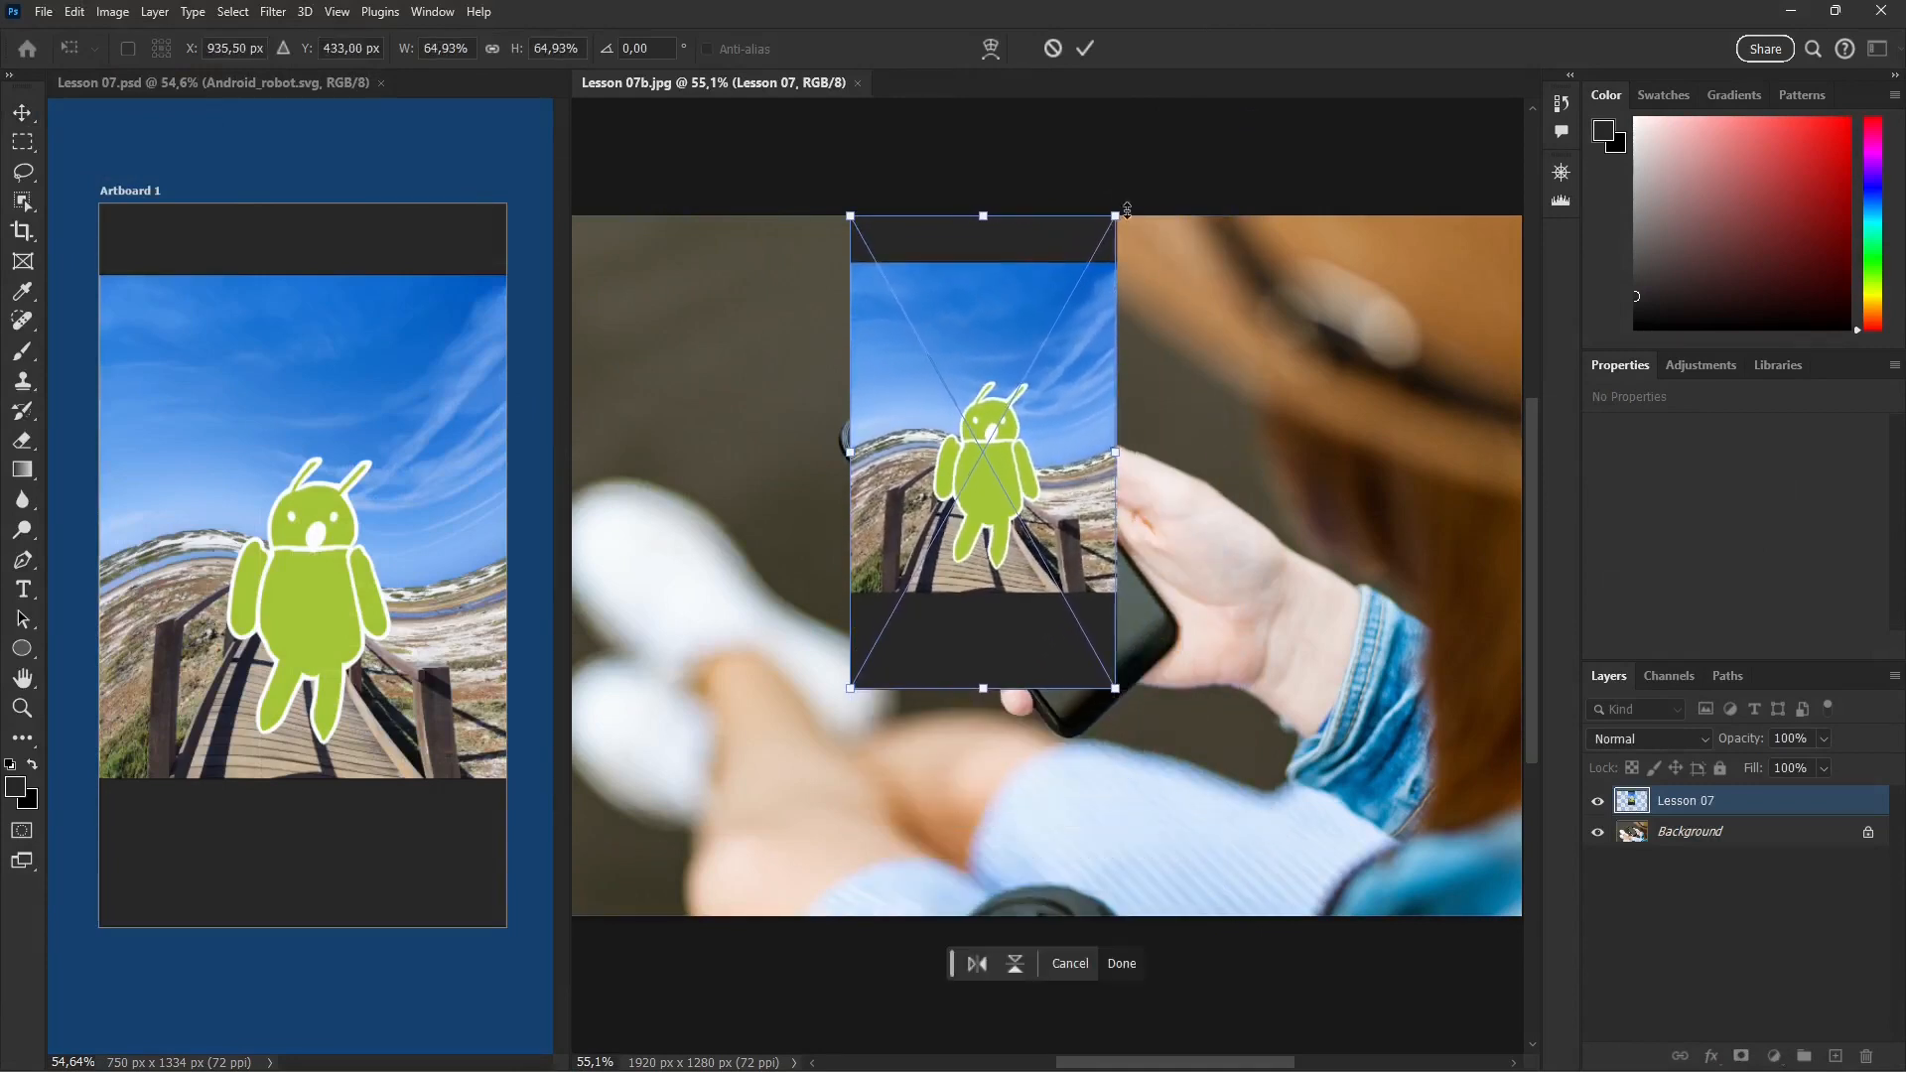
pyautogui.moveTo(1114, 215); pyautogui.dragTo(1018, 387)
pyautogui.moveTo(932, 467); pyautogui.dragTo(1034, 474)
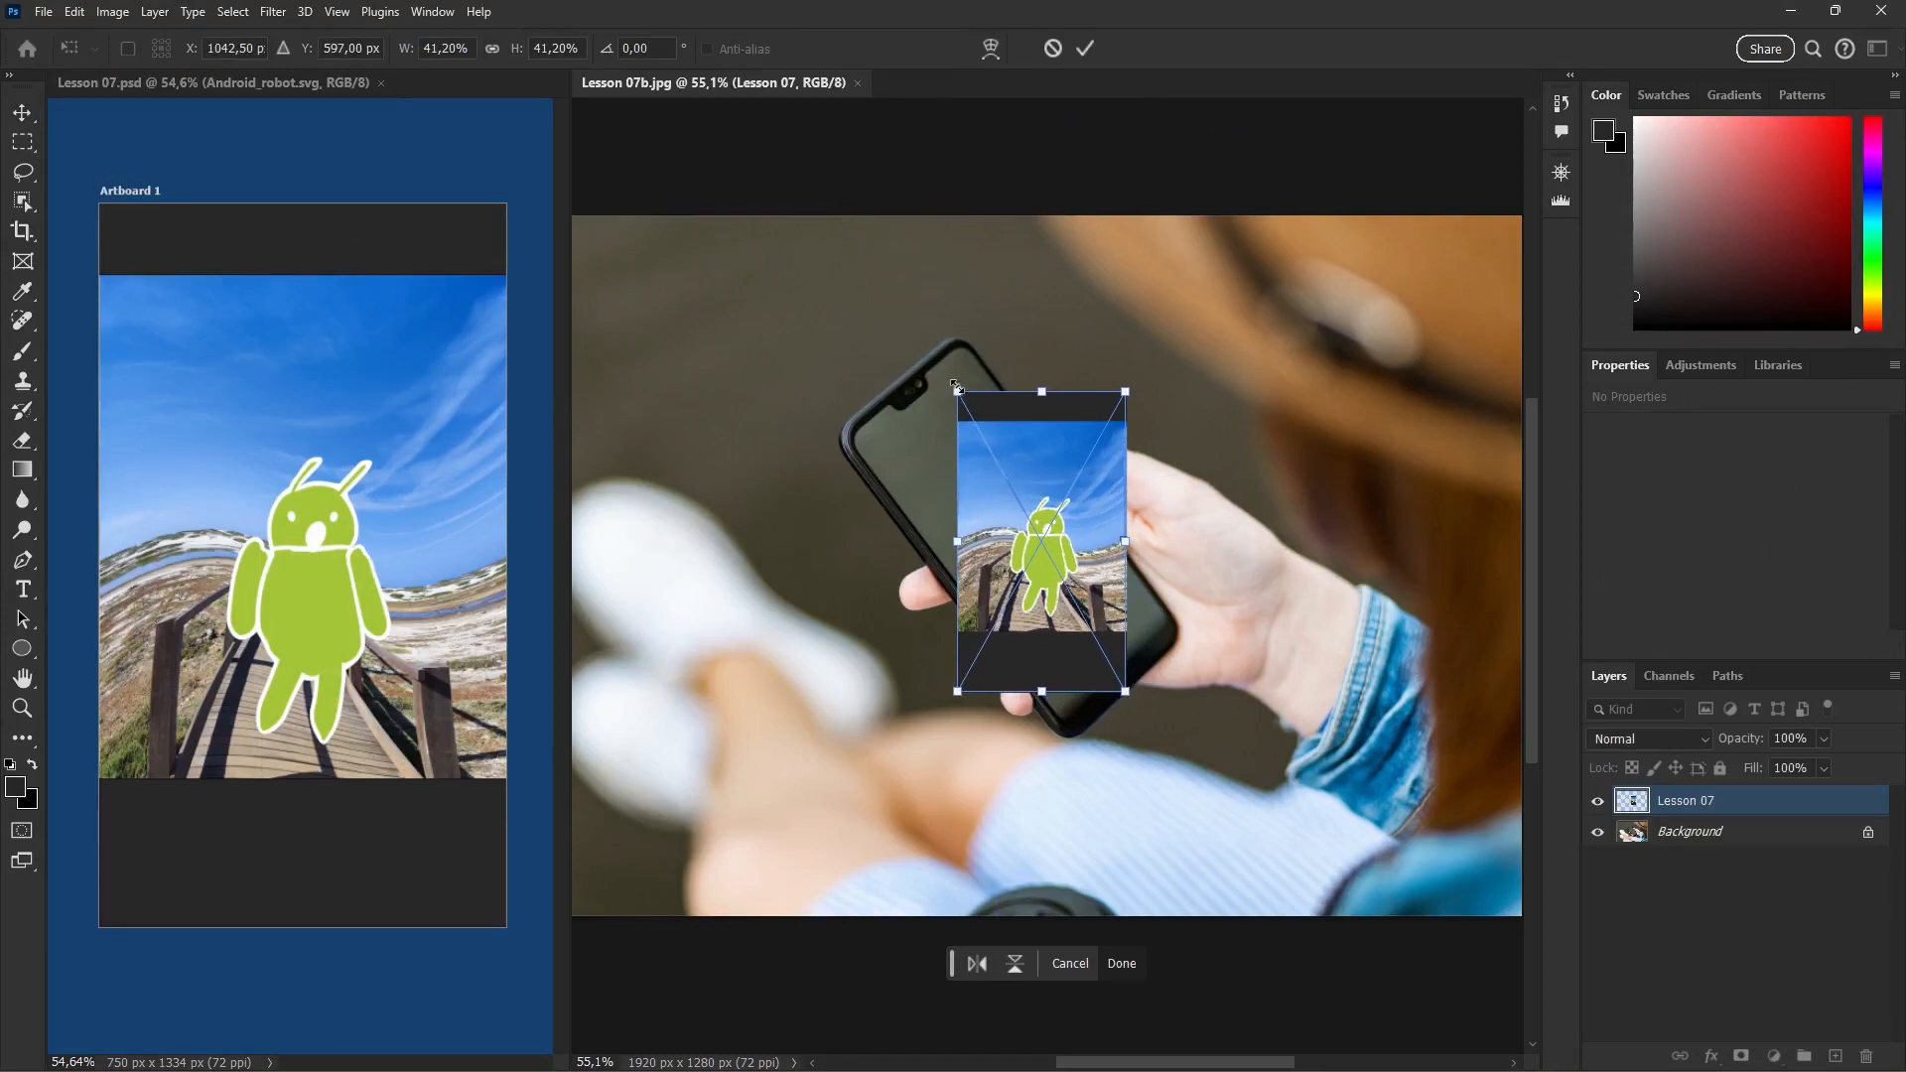
pyautogui.moveTo(953, 379); pyautogui.dragTo(912, 419)
pyautogui.moveTo(877, 464); pyautogui.dragTo(882, 474)
pyautogui.click(1097, 49)
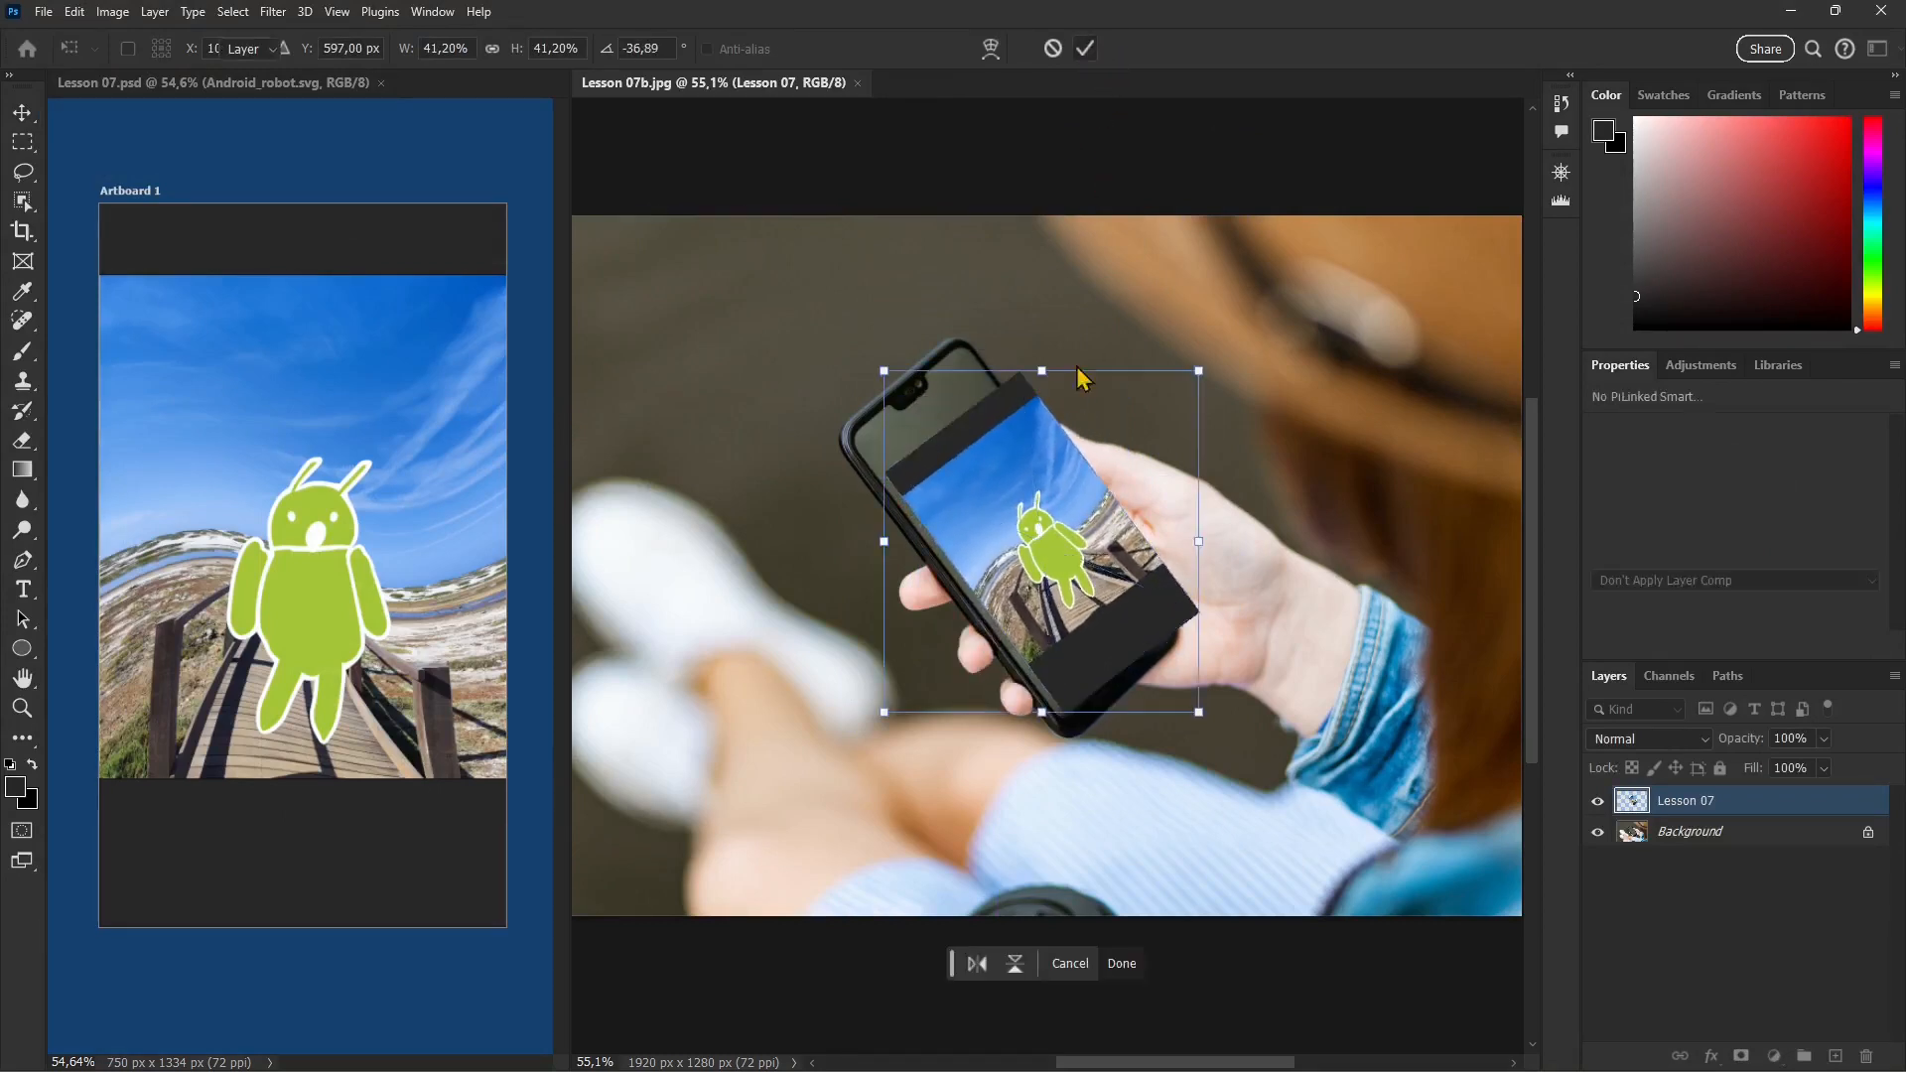
# Step: Distort the Lesson 07 smart object so its four corners line up with the corners of the phone
pyautogui.click(75, 12)
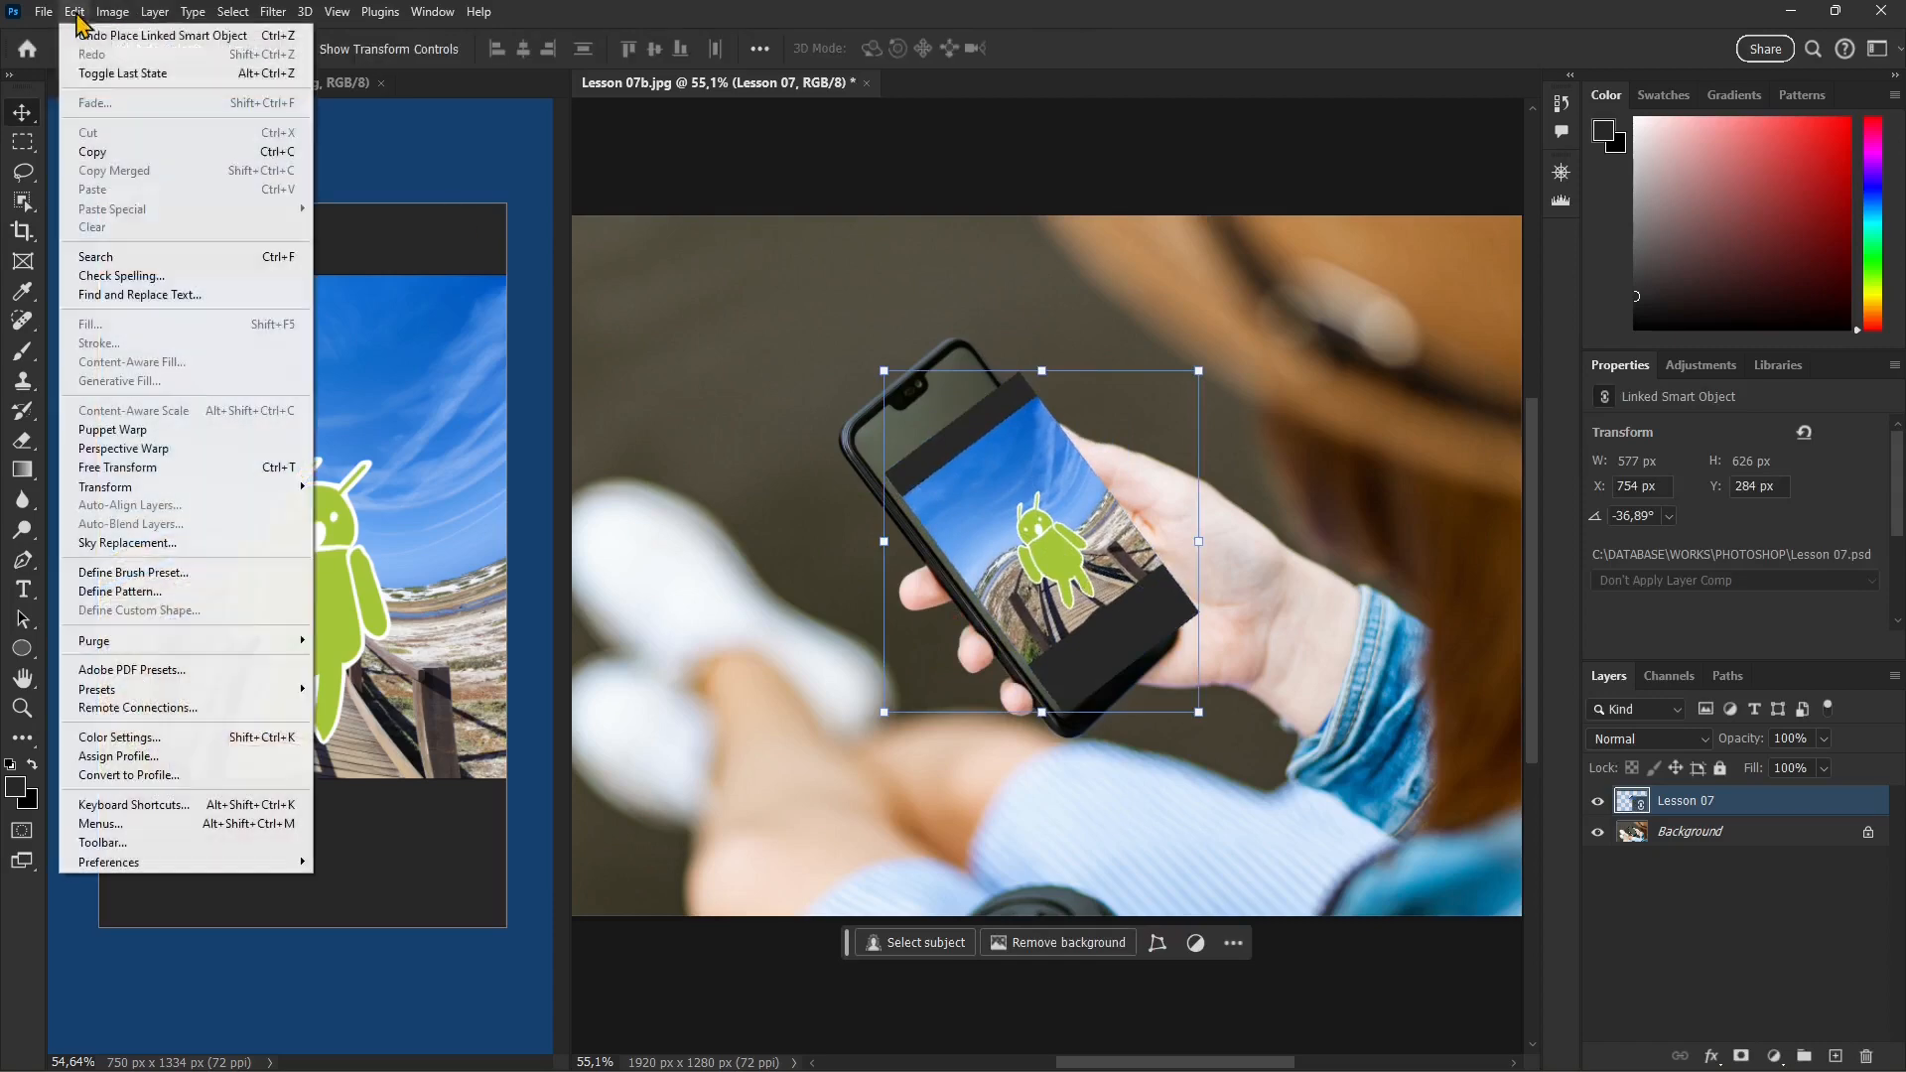
pyautogui.moveTo(179, 489)
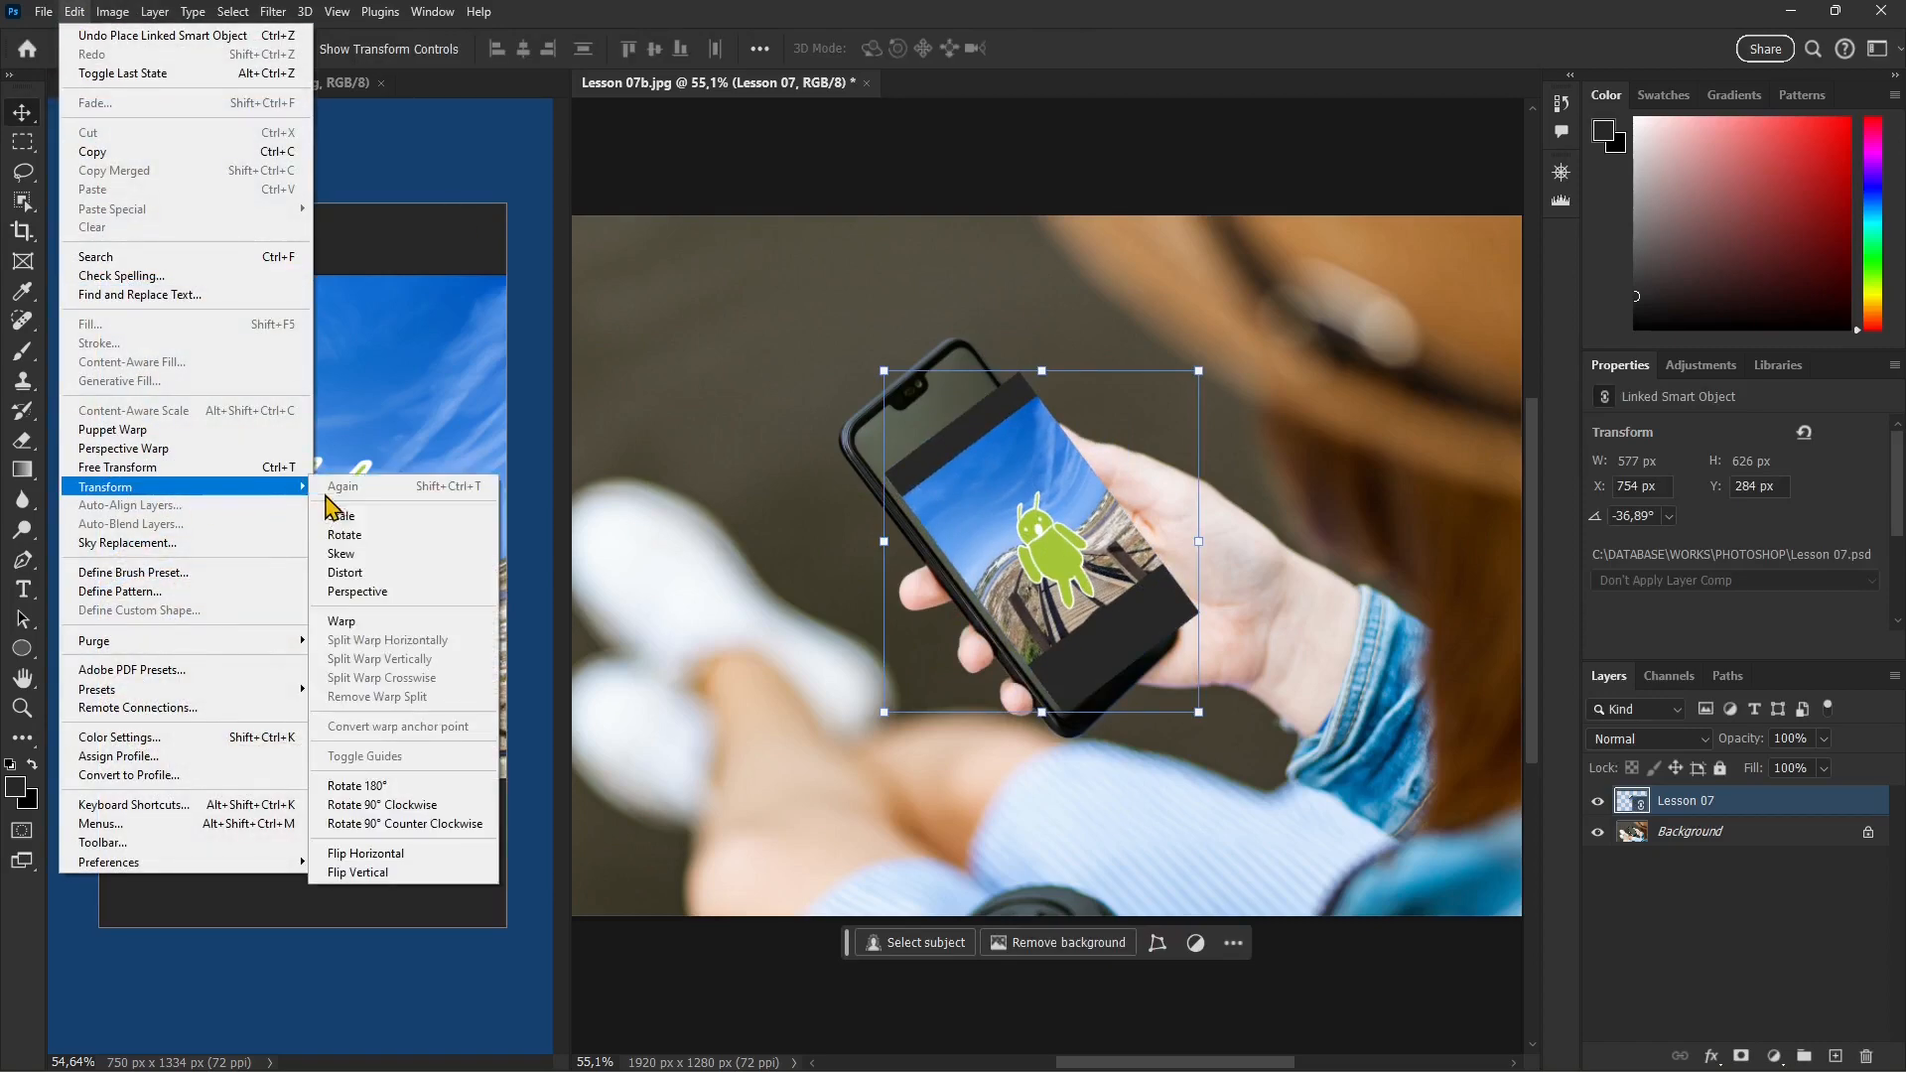
pyautogui.click(348, 574)
pyautogui.moveTo(886, 472); pyautogui.dragTo(853, 439)
pyautogui.moveTo(1018, 372); pyautogui.dragTo(960, 344)
pyautogui.moveTo(854, 441); pyautogui.dragTo(848, 443)
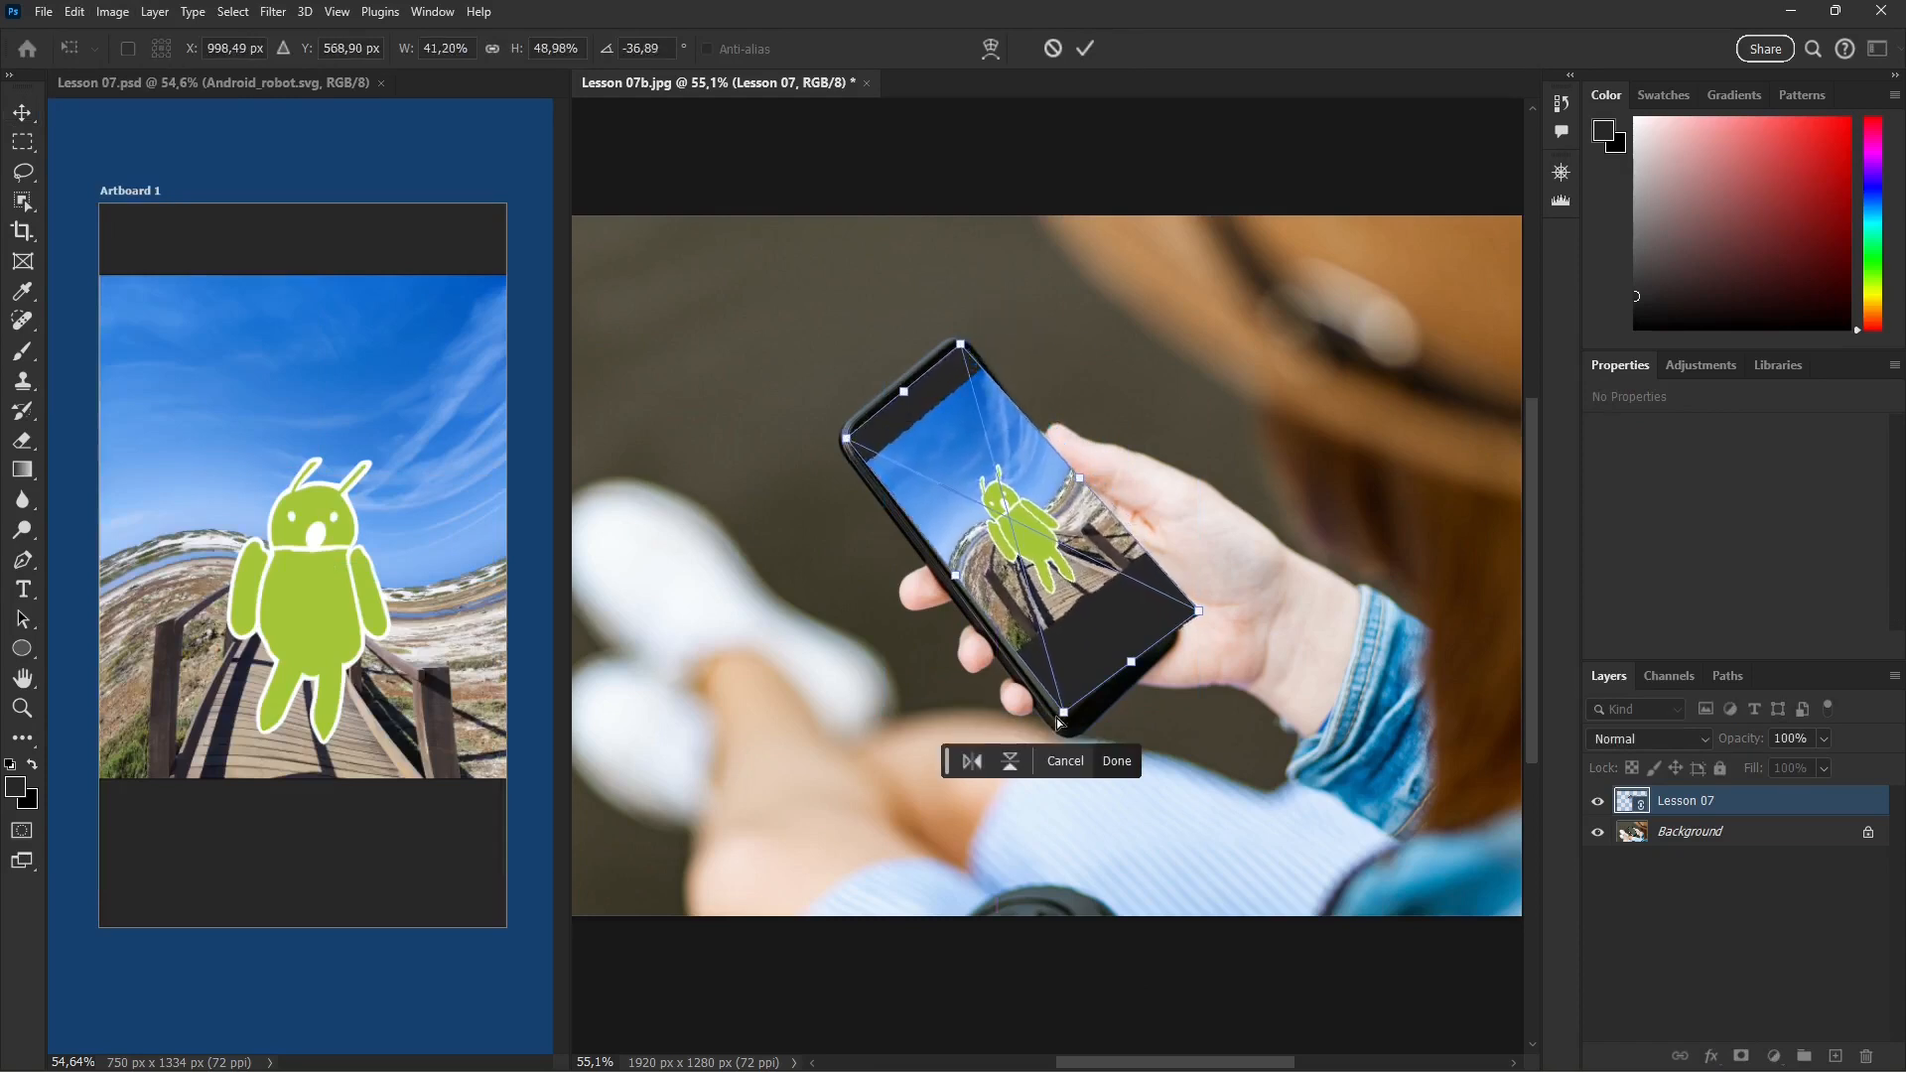
pyautogui.moveTo(1063, 713); pyautogui.dragTo(1064, 726)
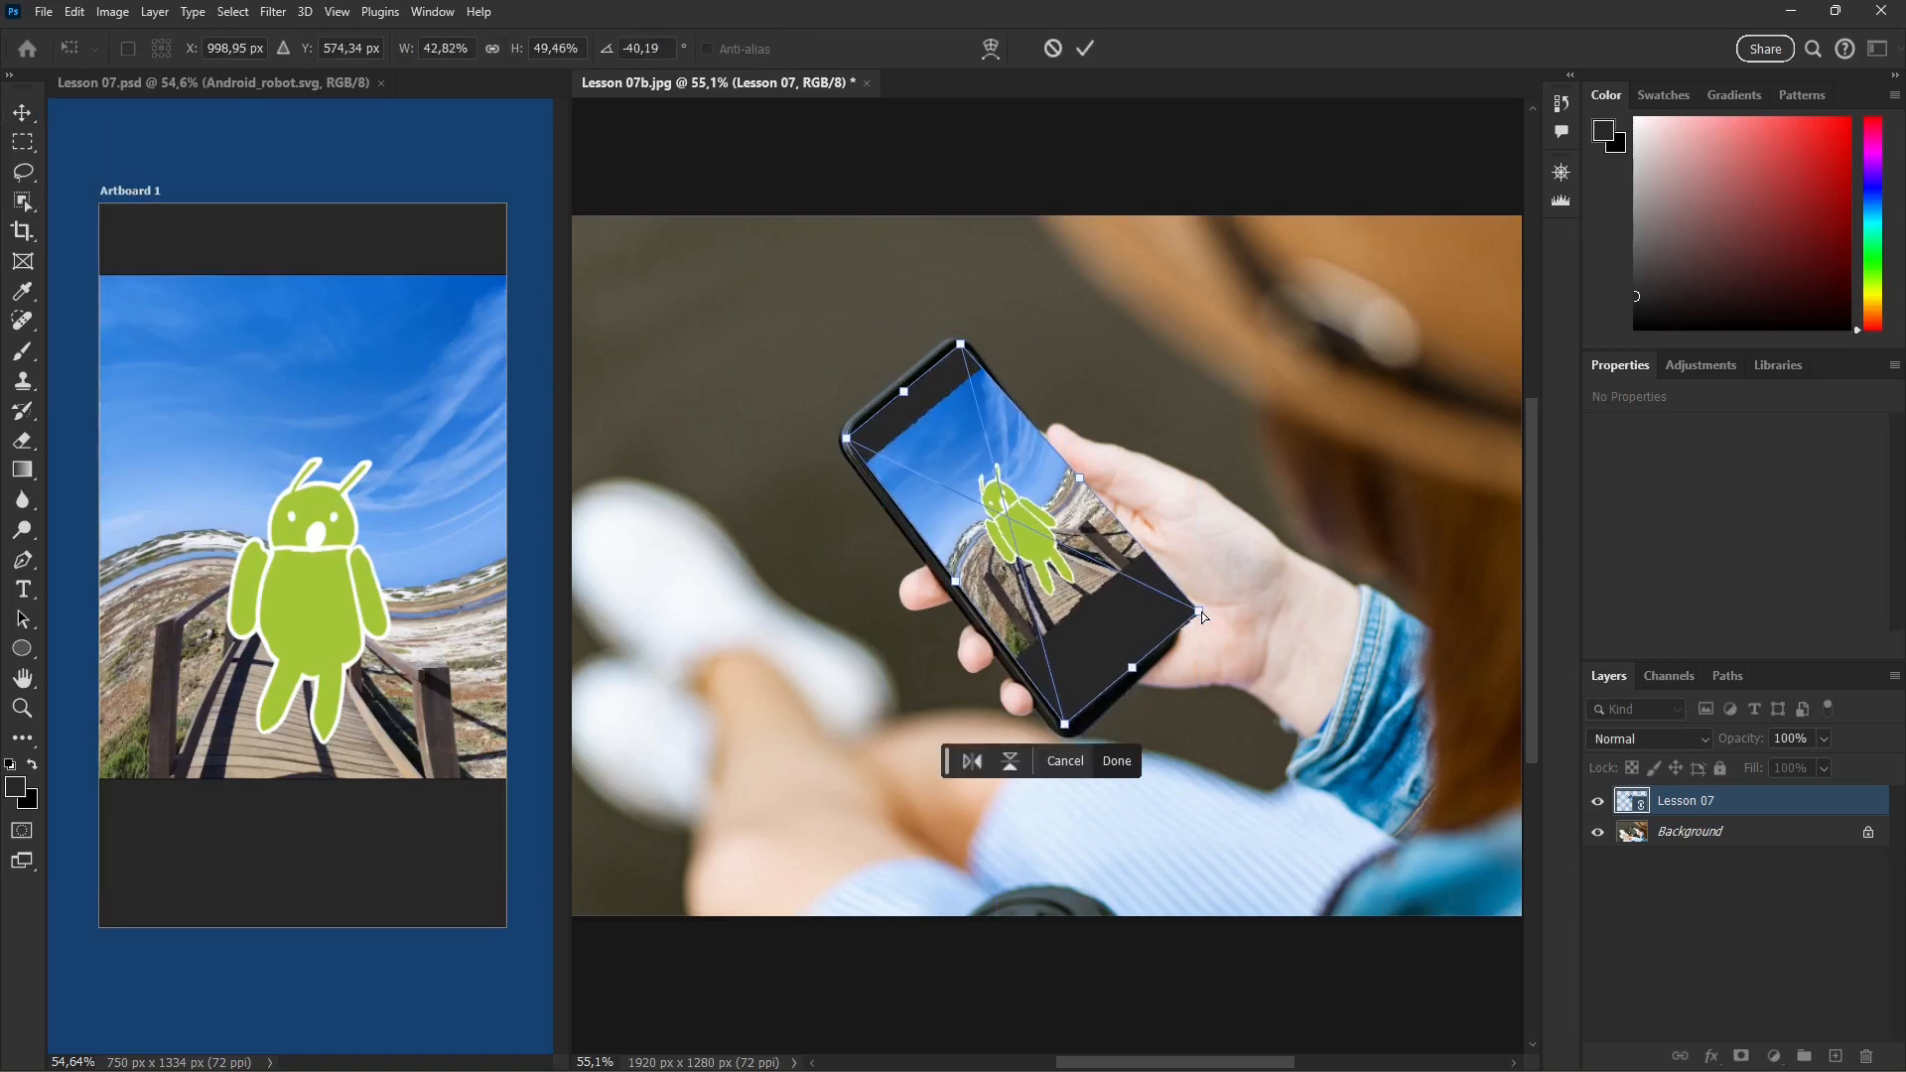
pyautogui.moveTo(1199, 612); pyautogui.dragTo(1178, 620)
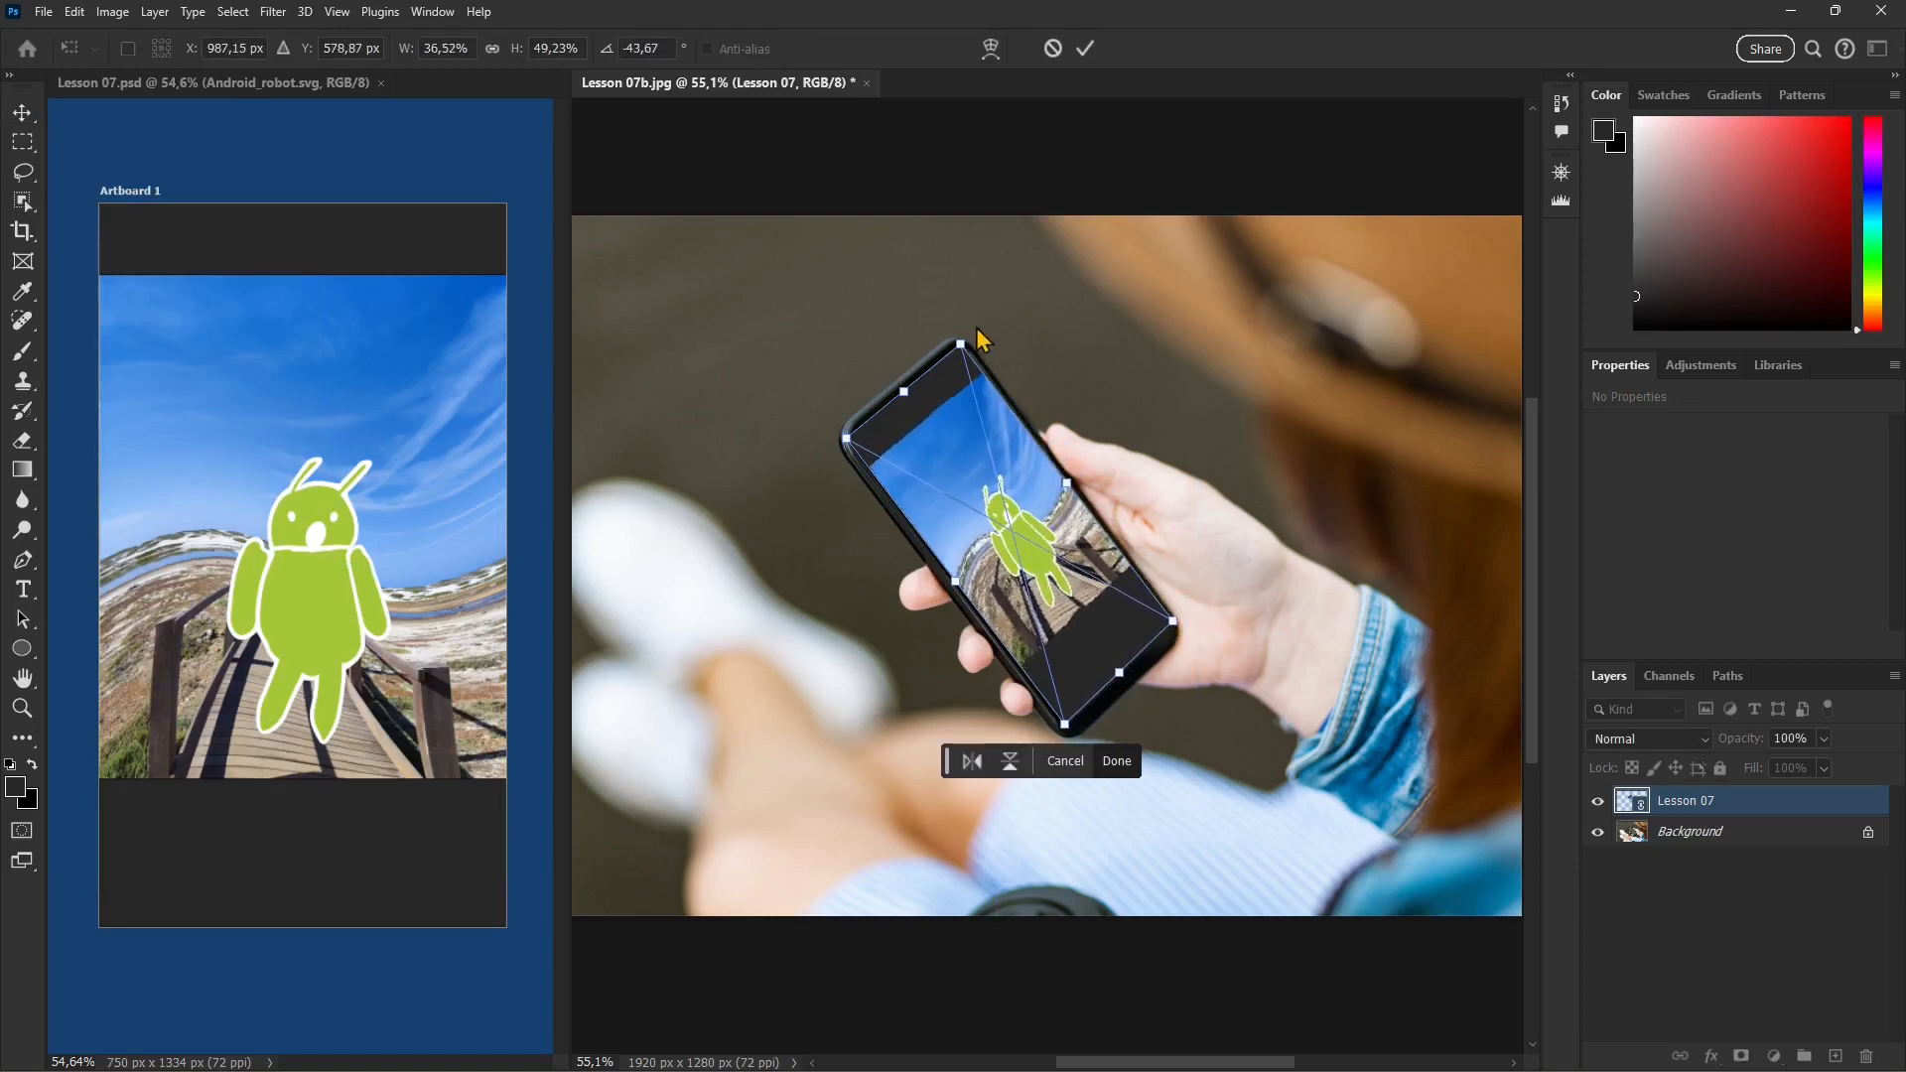
pyautogui.moveTo(960, 344); pyautogui.dragTo(964, 345)
pyautogui.click(1086, 47)
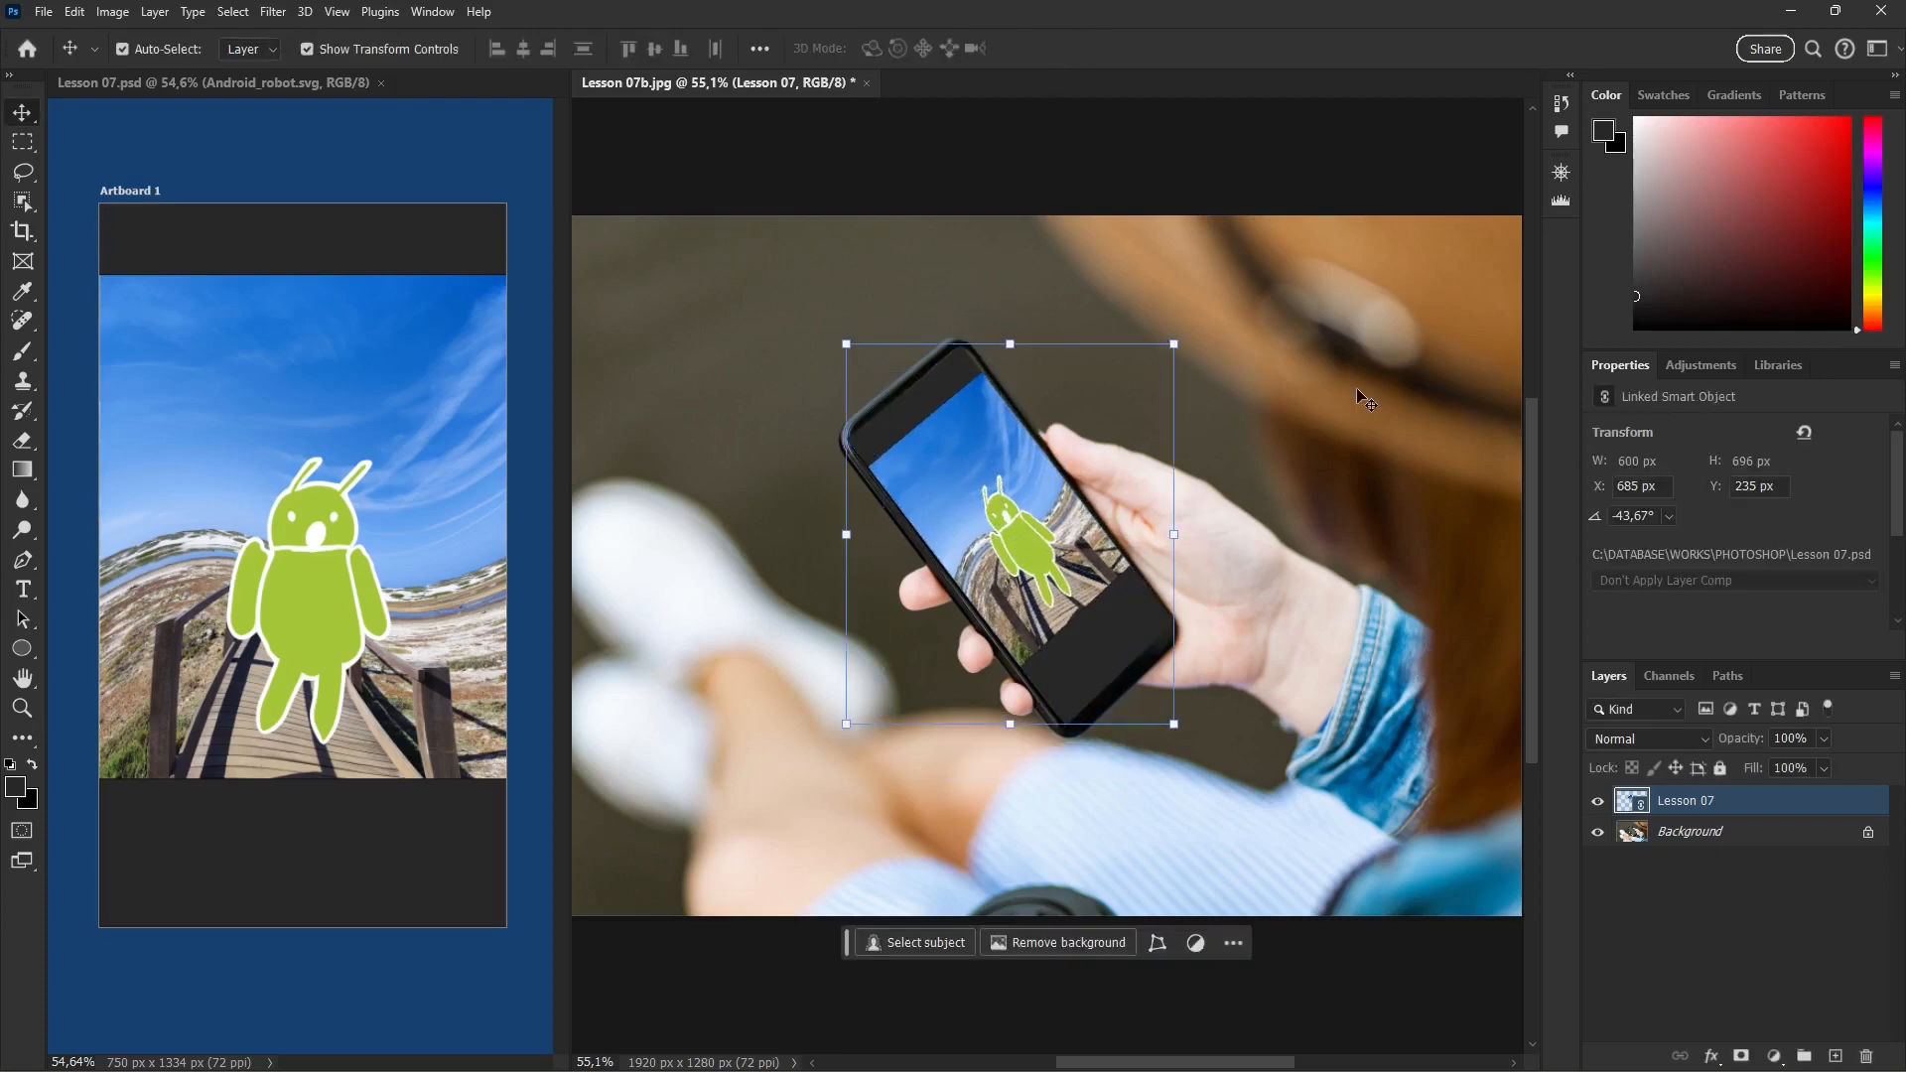